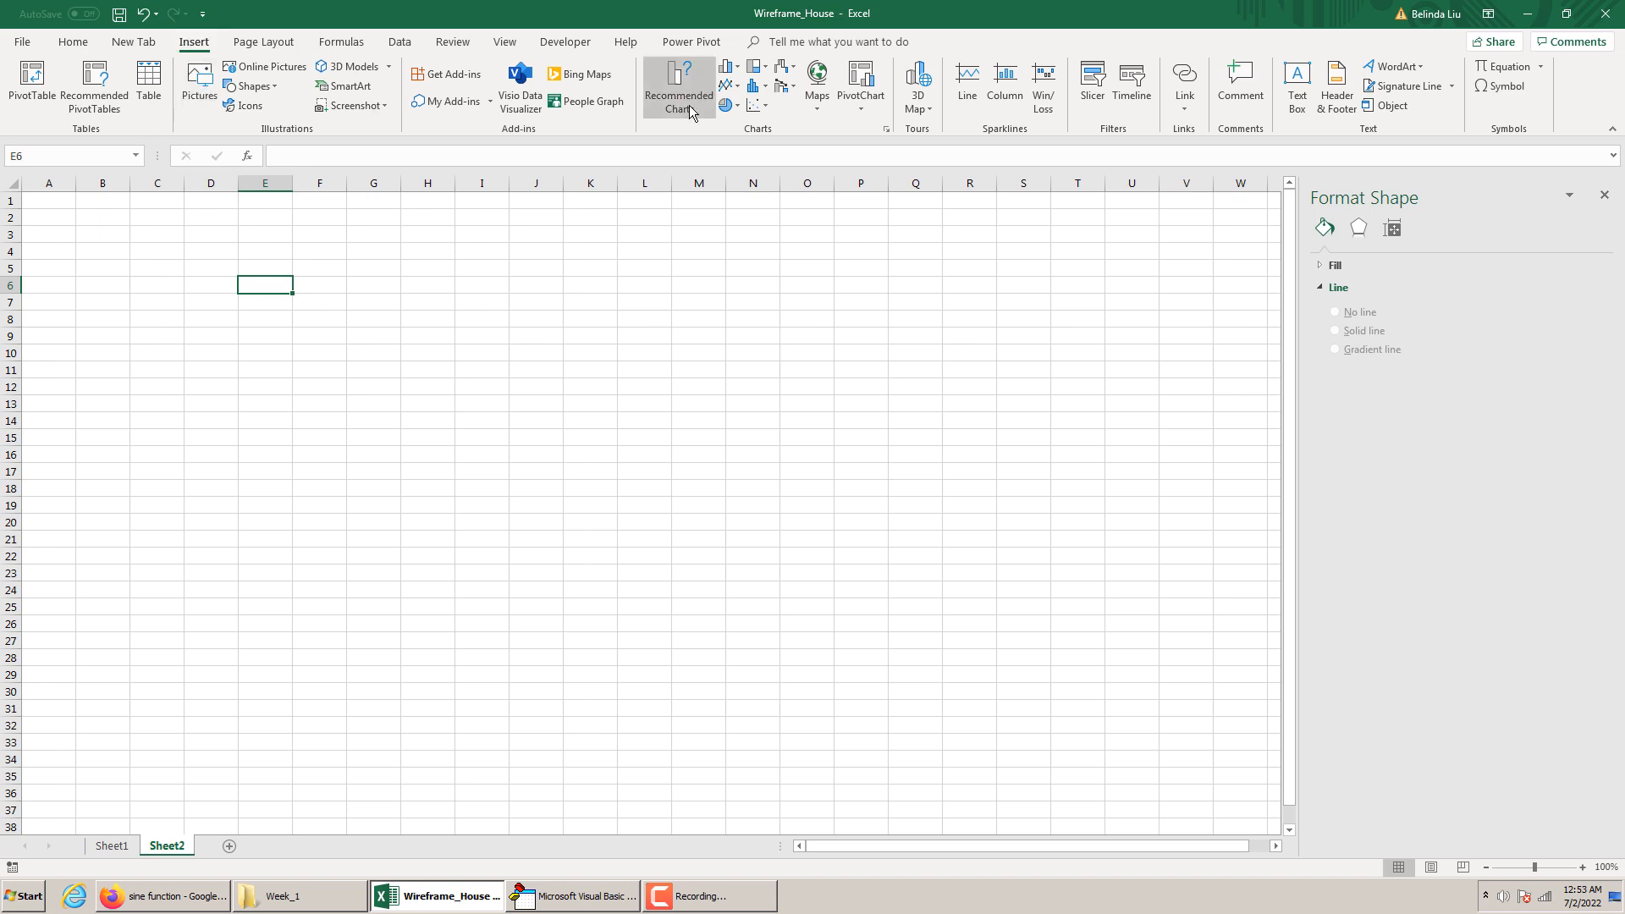
Insert an empty Scatter with Straight Lines chart on Sheet2
{"action": "left_click", "coordinate": [755, 105]}
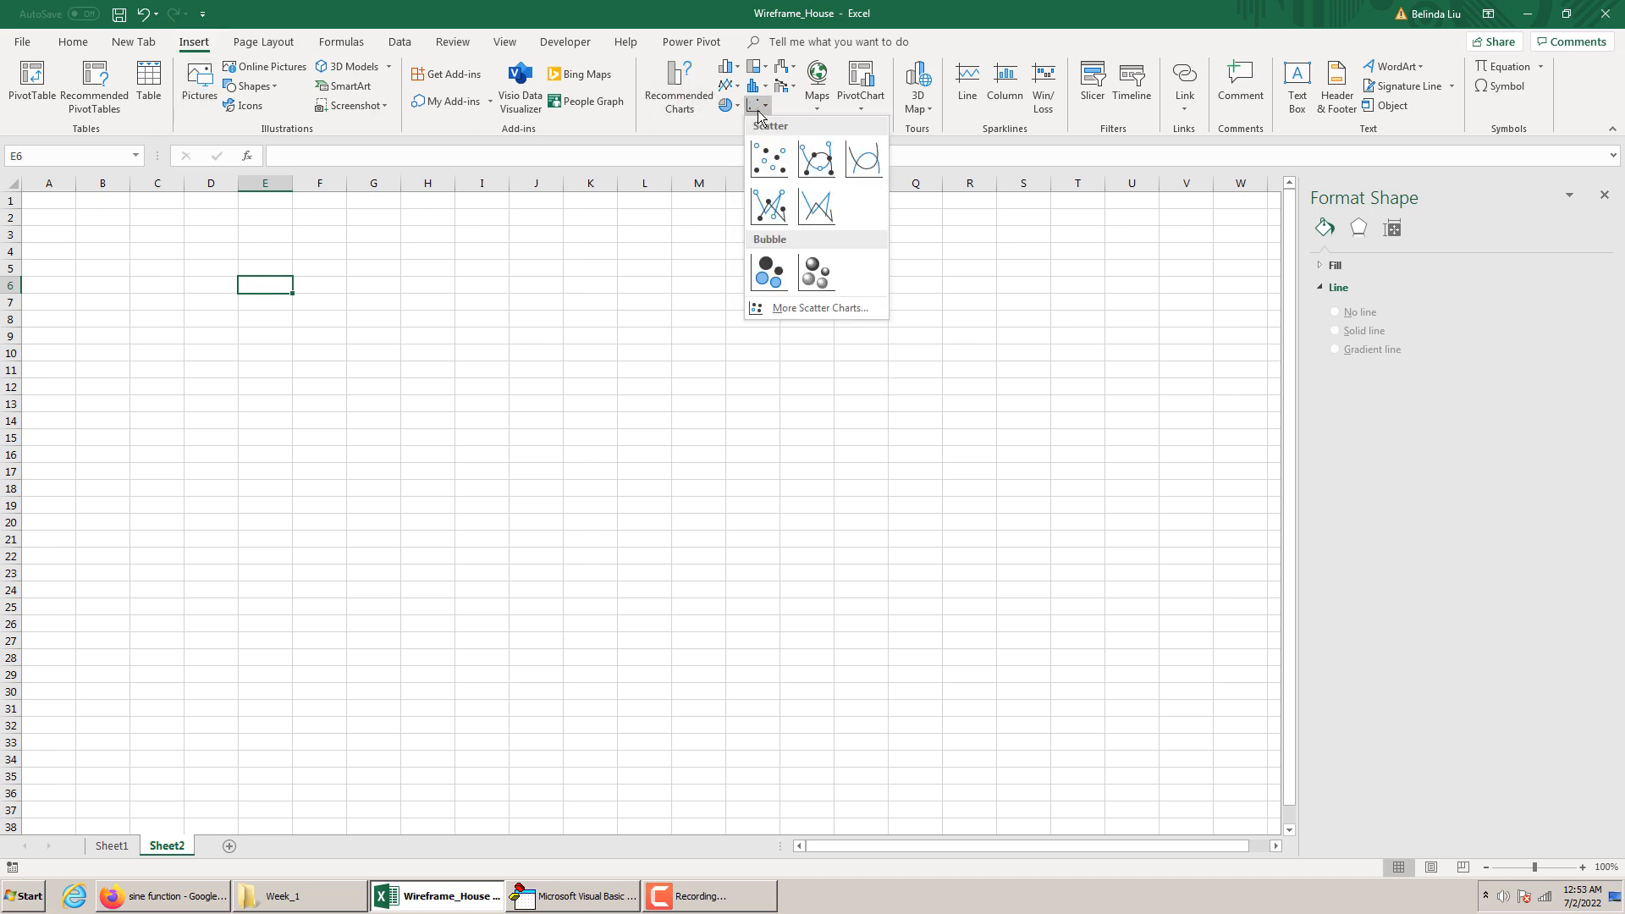
{"action": "left_click", "coordinate": [818, 209]}
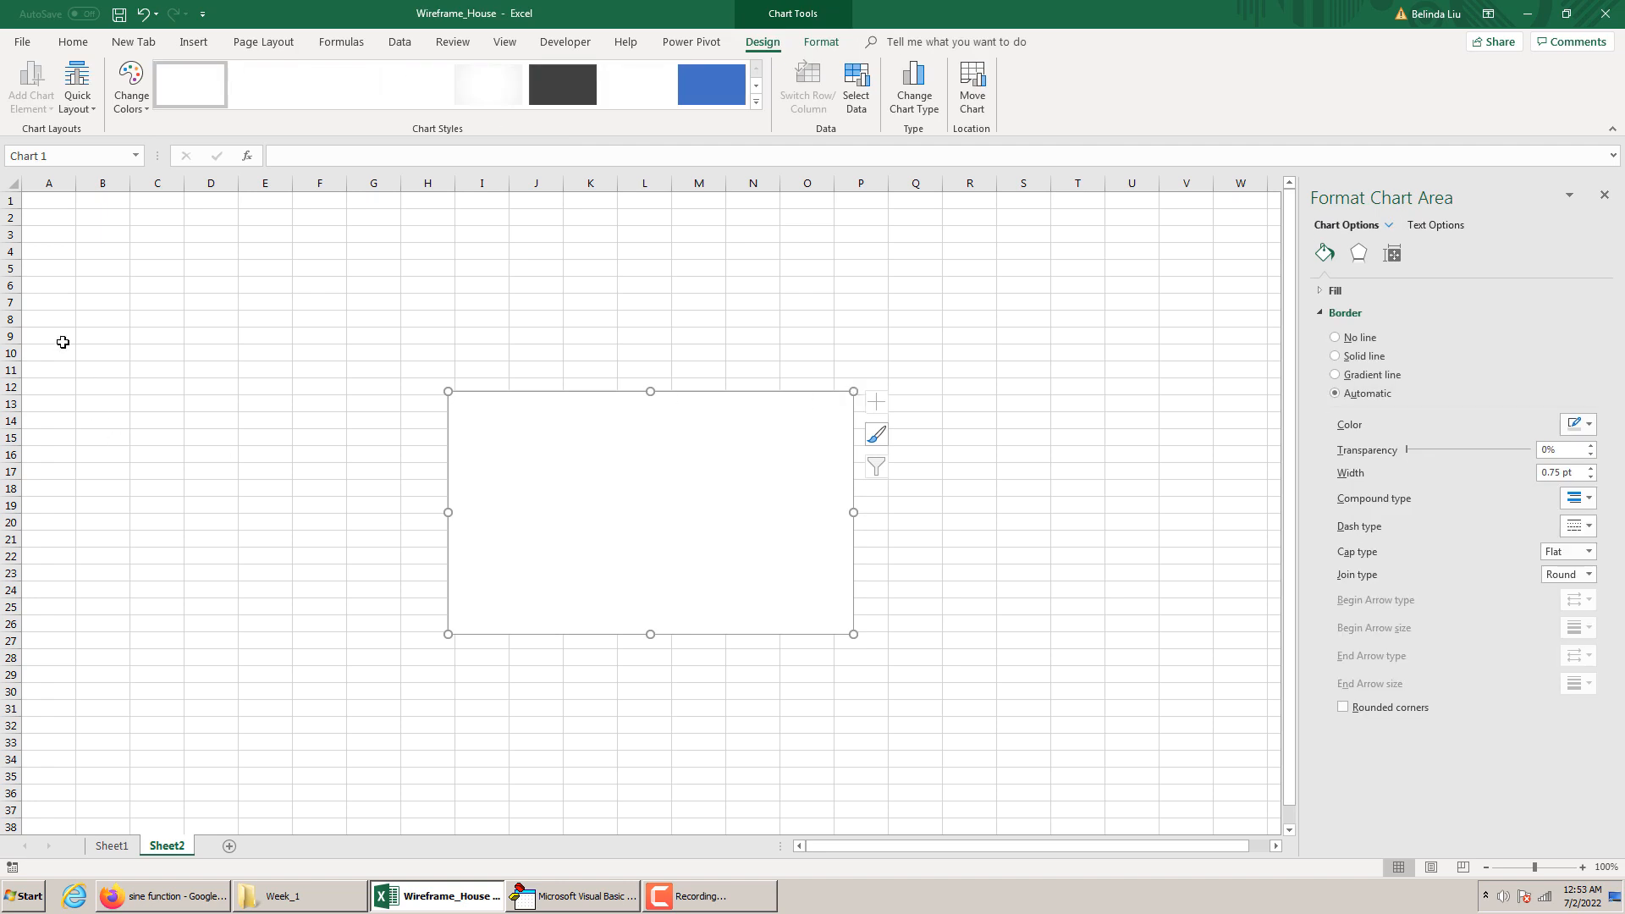
Enter the column headings x in cell B10 and y in cell C10
{"action": "left_click", "coordinate": [94, 355]}
{"action": "type", "text": "x"}
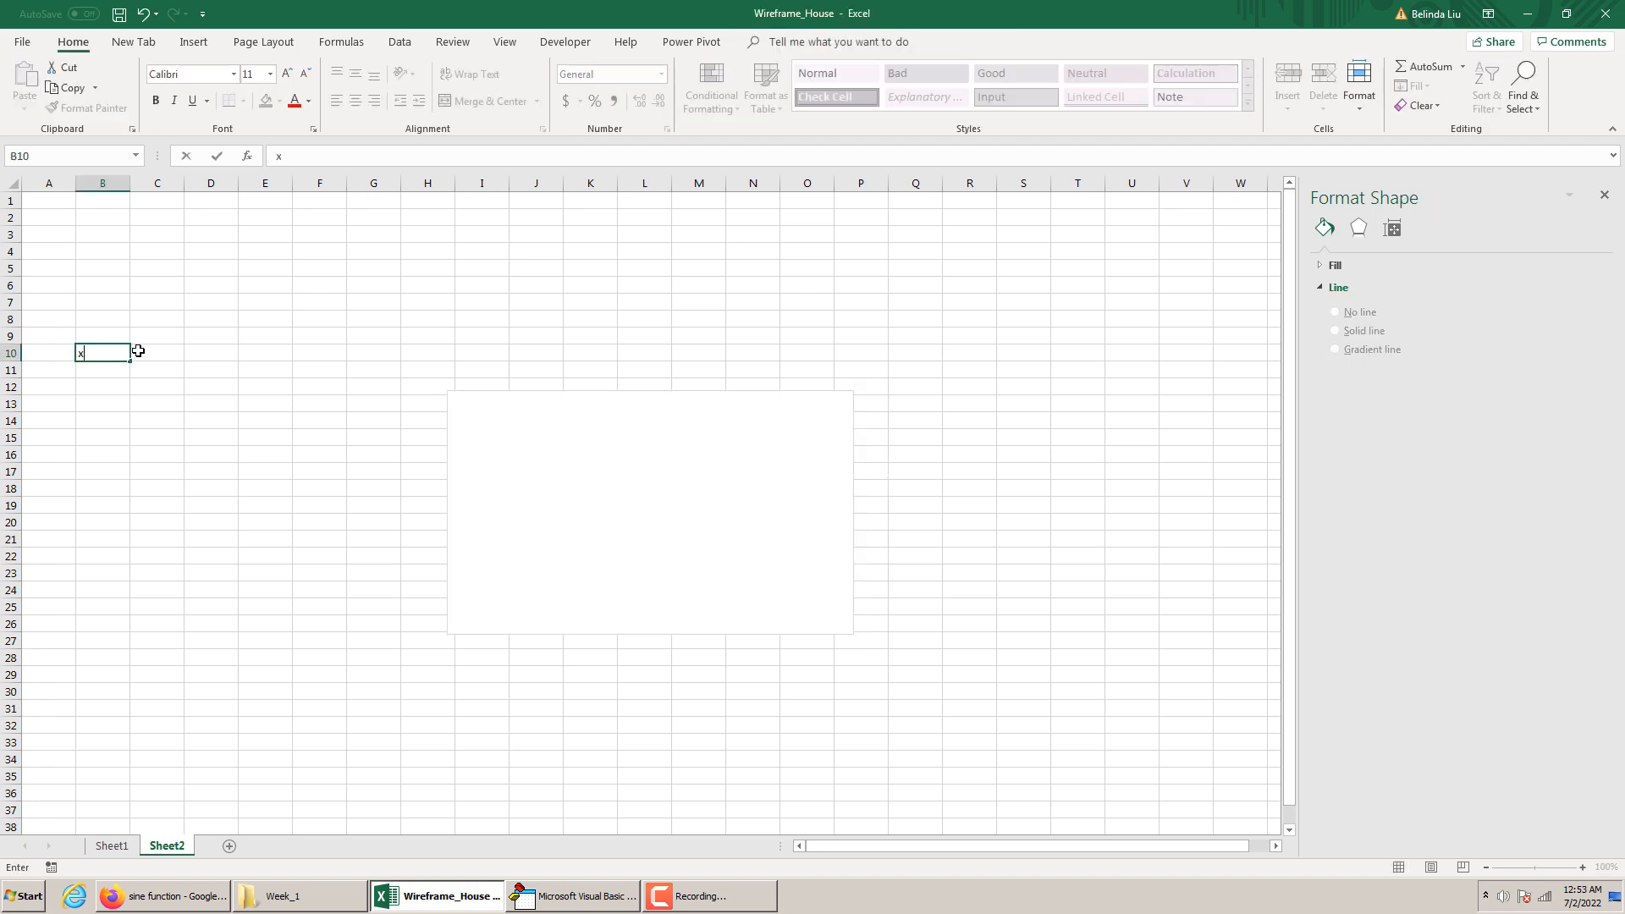
{"action": "left_click", "coordinate": [138, 351]}
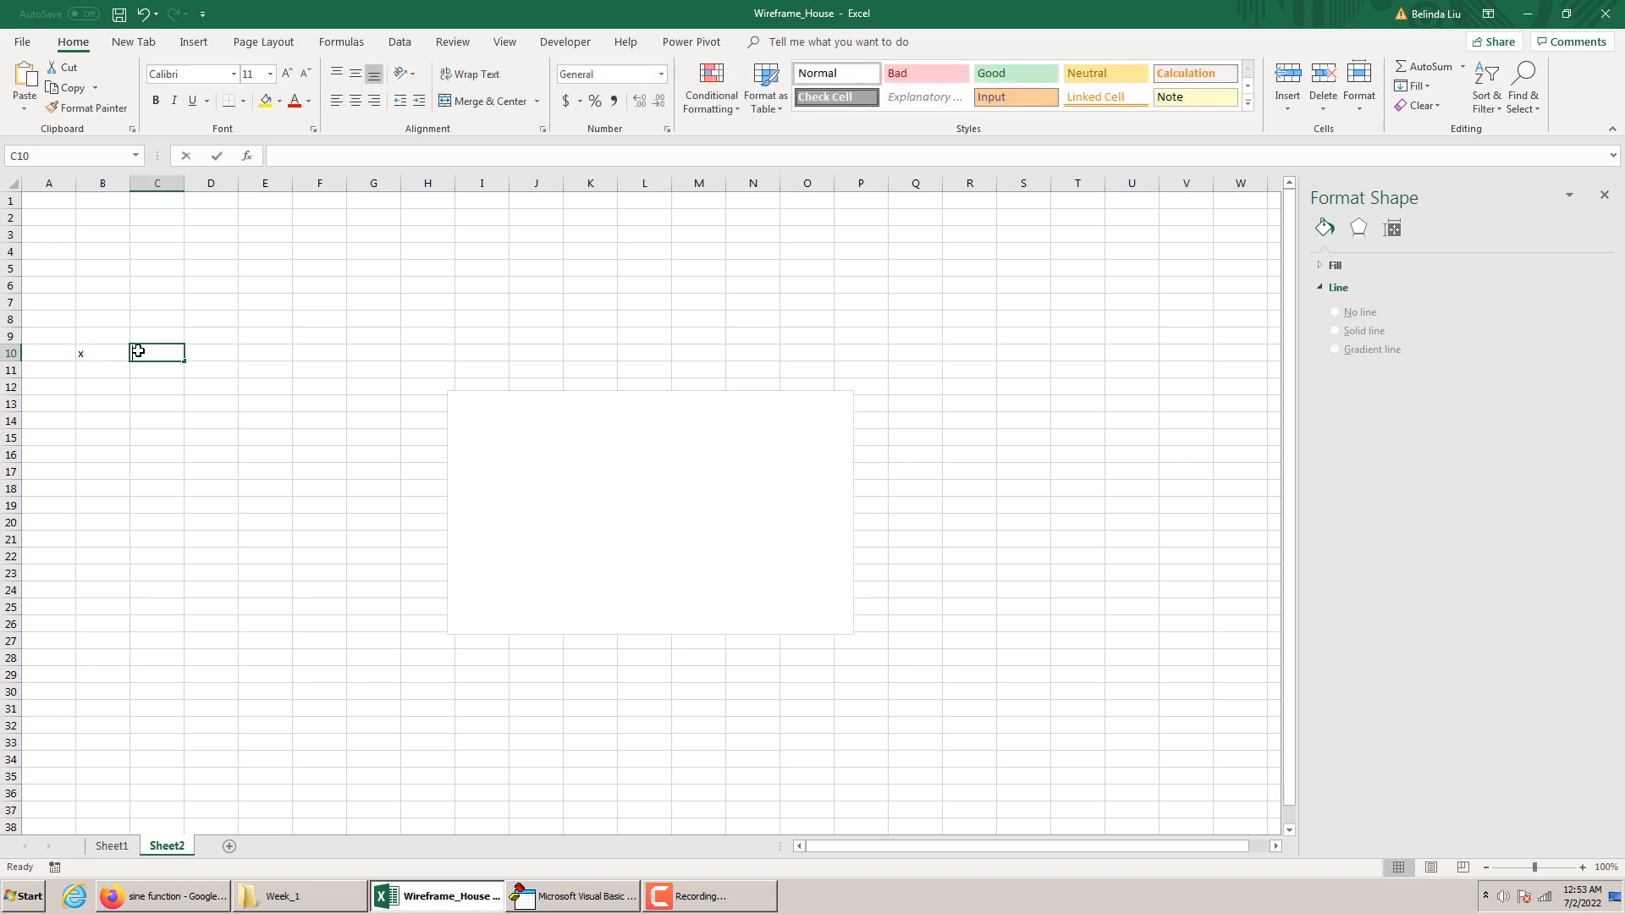
{"action": "type", "text": "y"}
{"action": "left_click", "coordinate": [203, 352]}
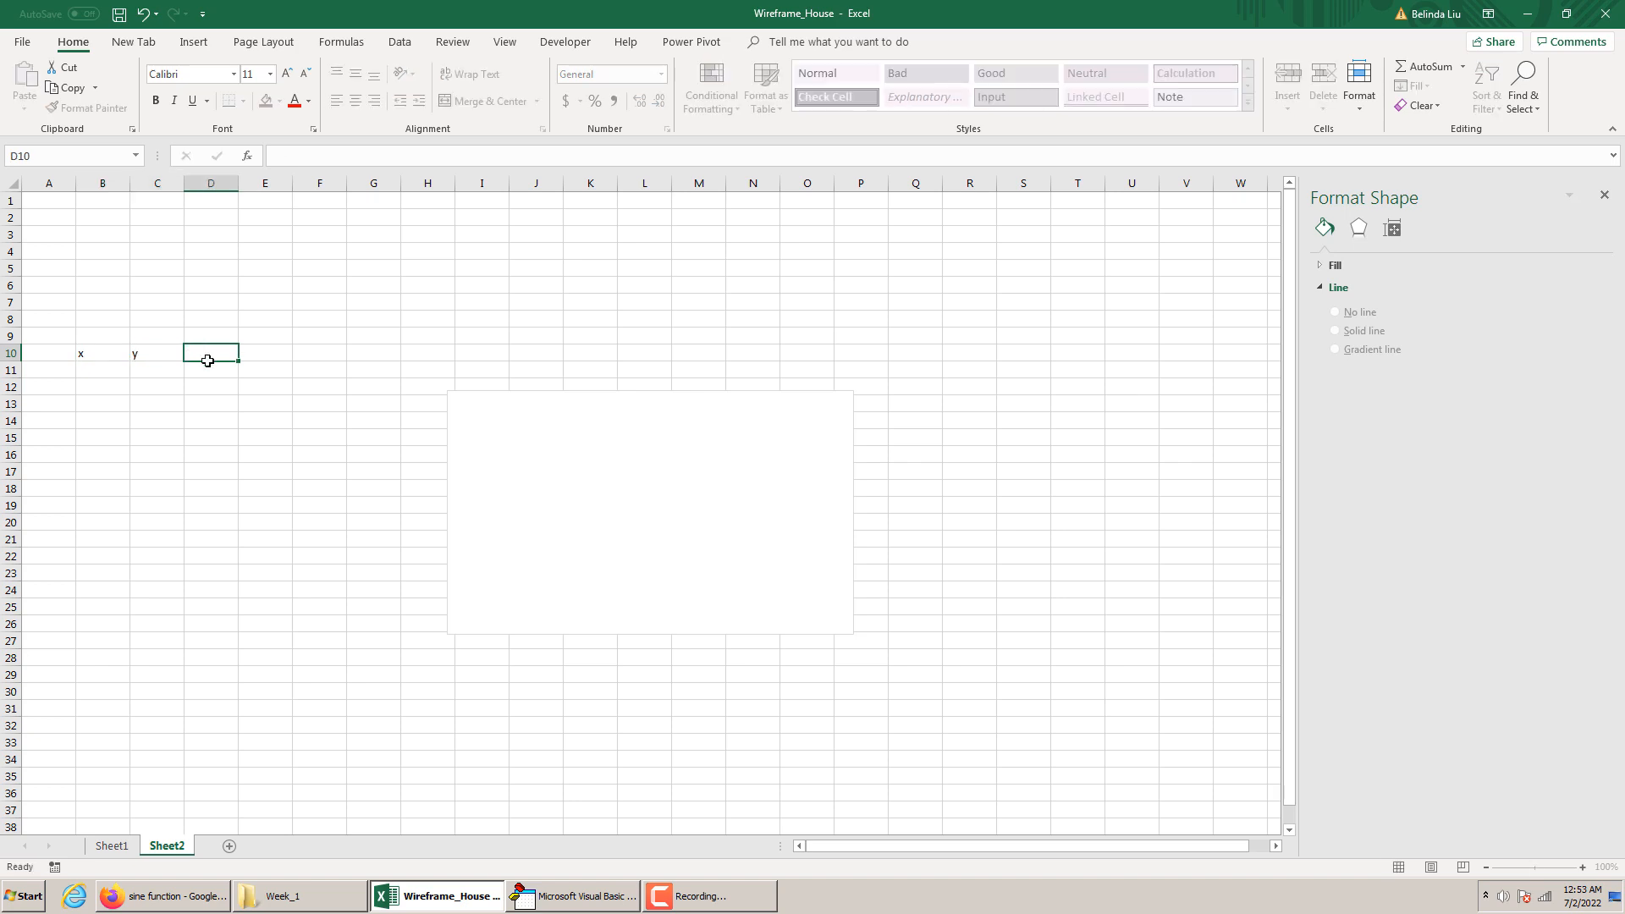
Enter the label scale in cell A3
{"action": "left_click", "coordinate": [65, 235]}
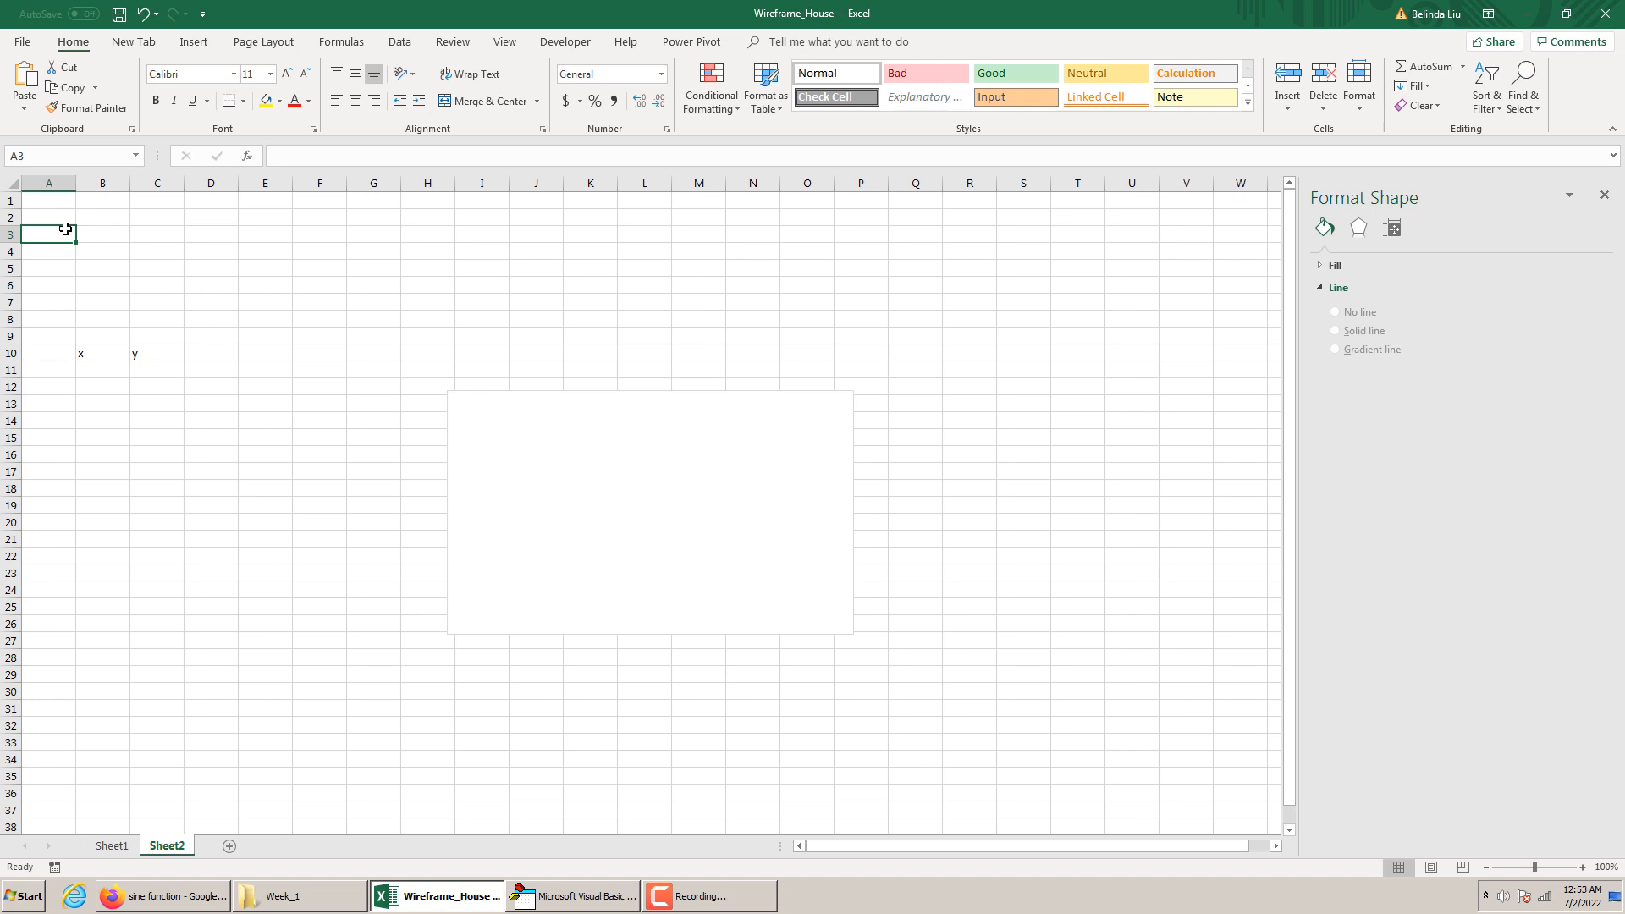
{"action": "type", "text": "scale"}
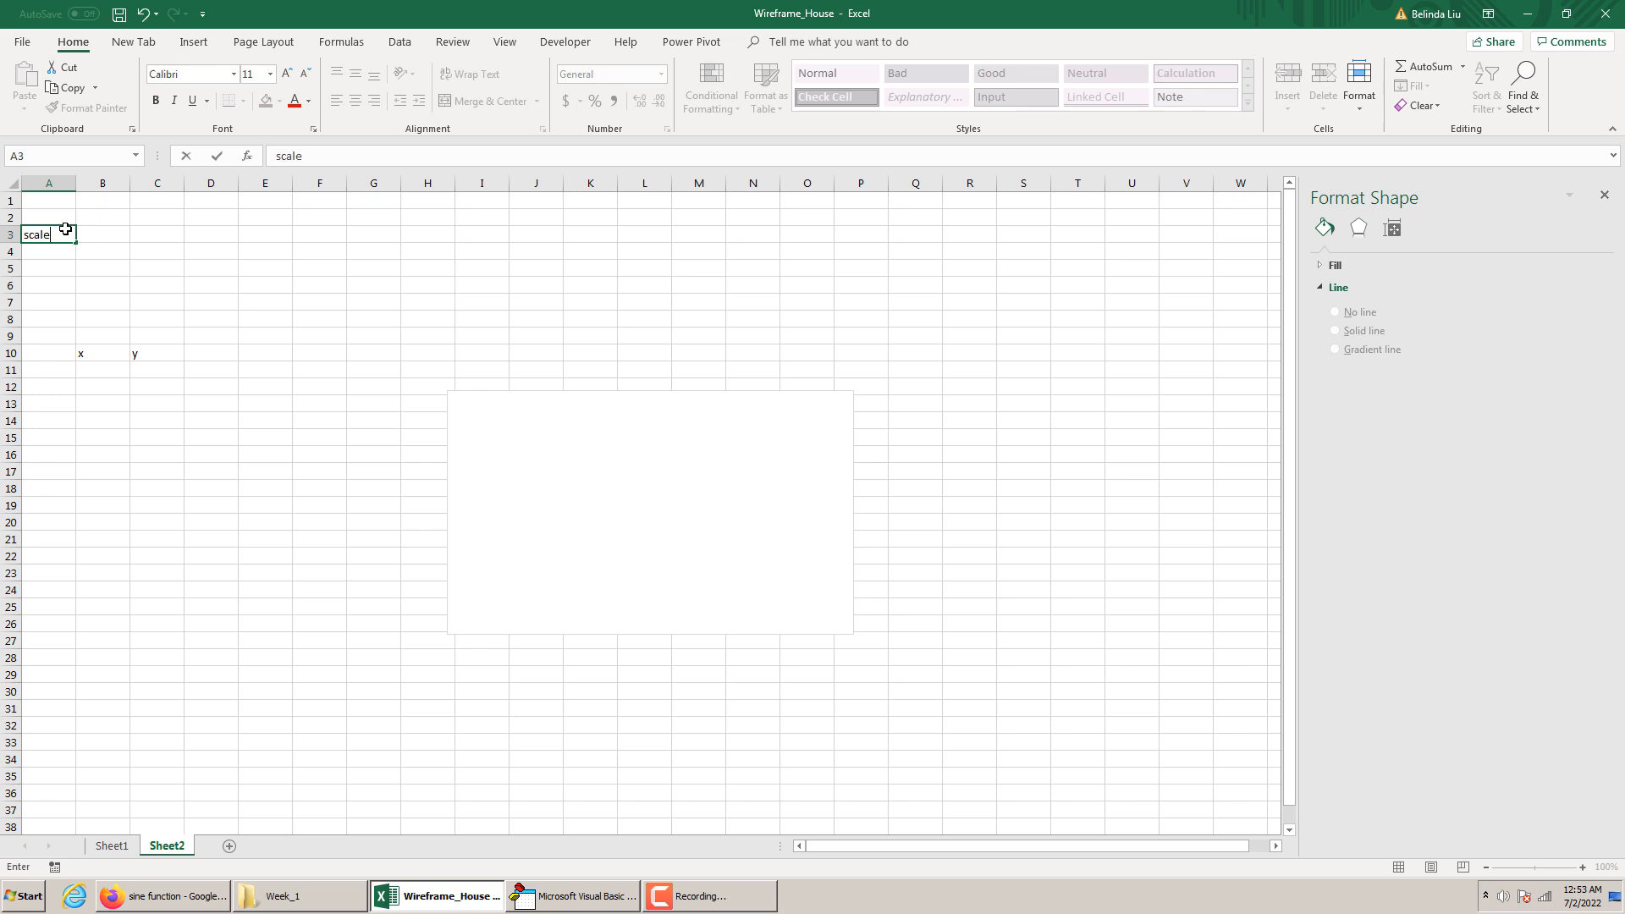
{"action": "key", "text": "Return"}
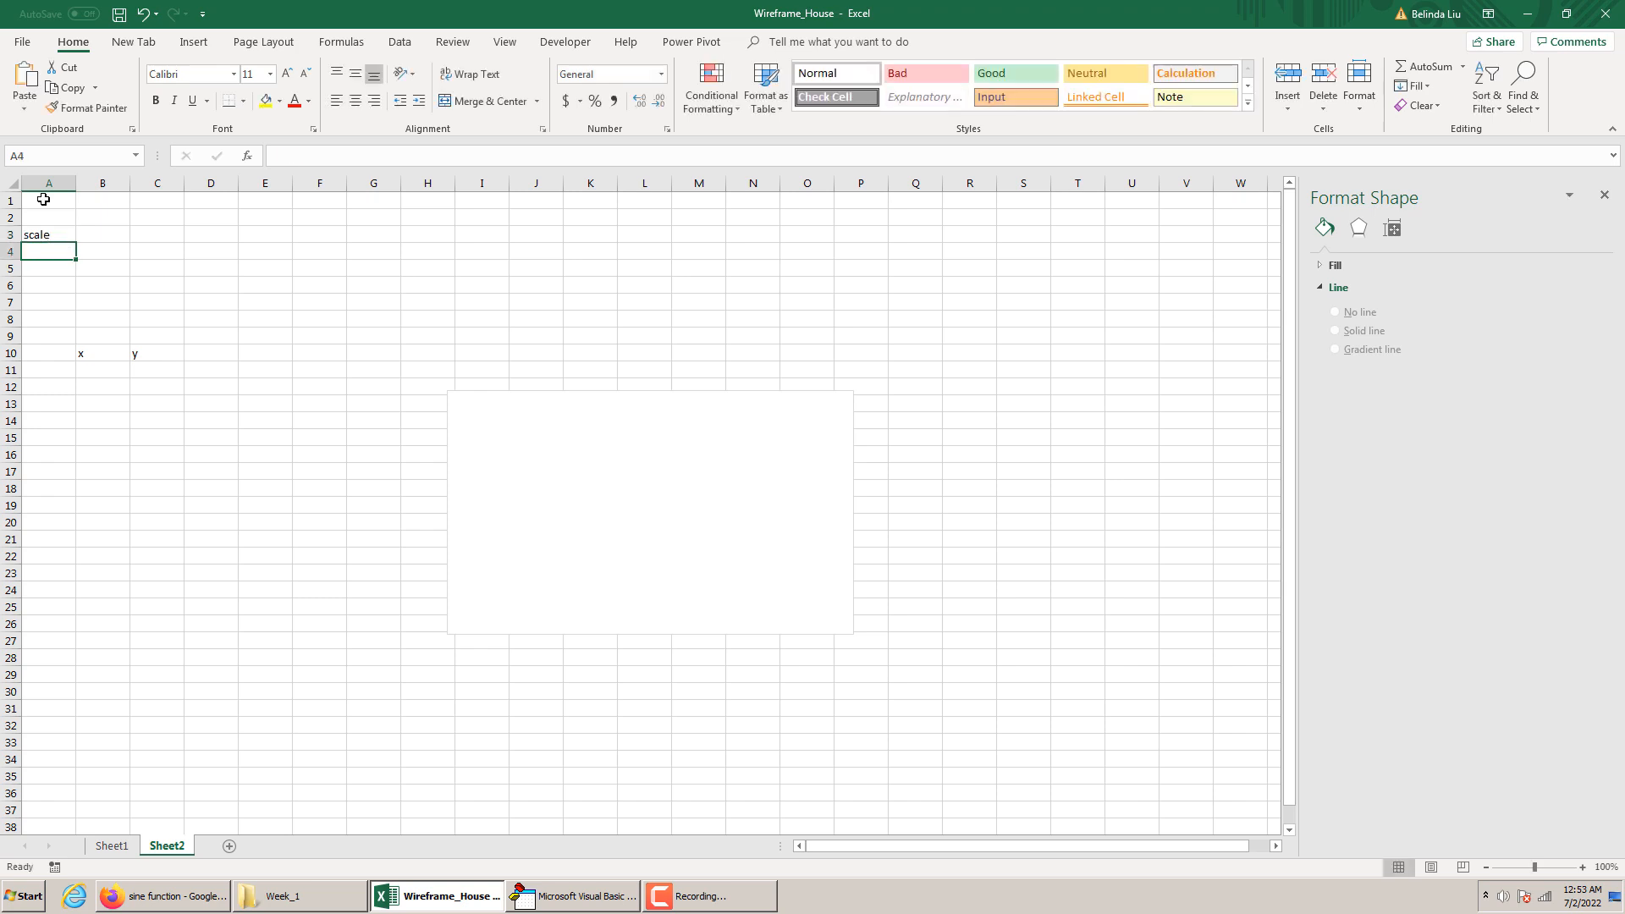
Center the contents of columns A through G horizontally
{"action": "left_click_drag", "start_coordinate": [46, 183], "coordinate": [385, 185]}
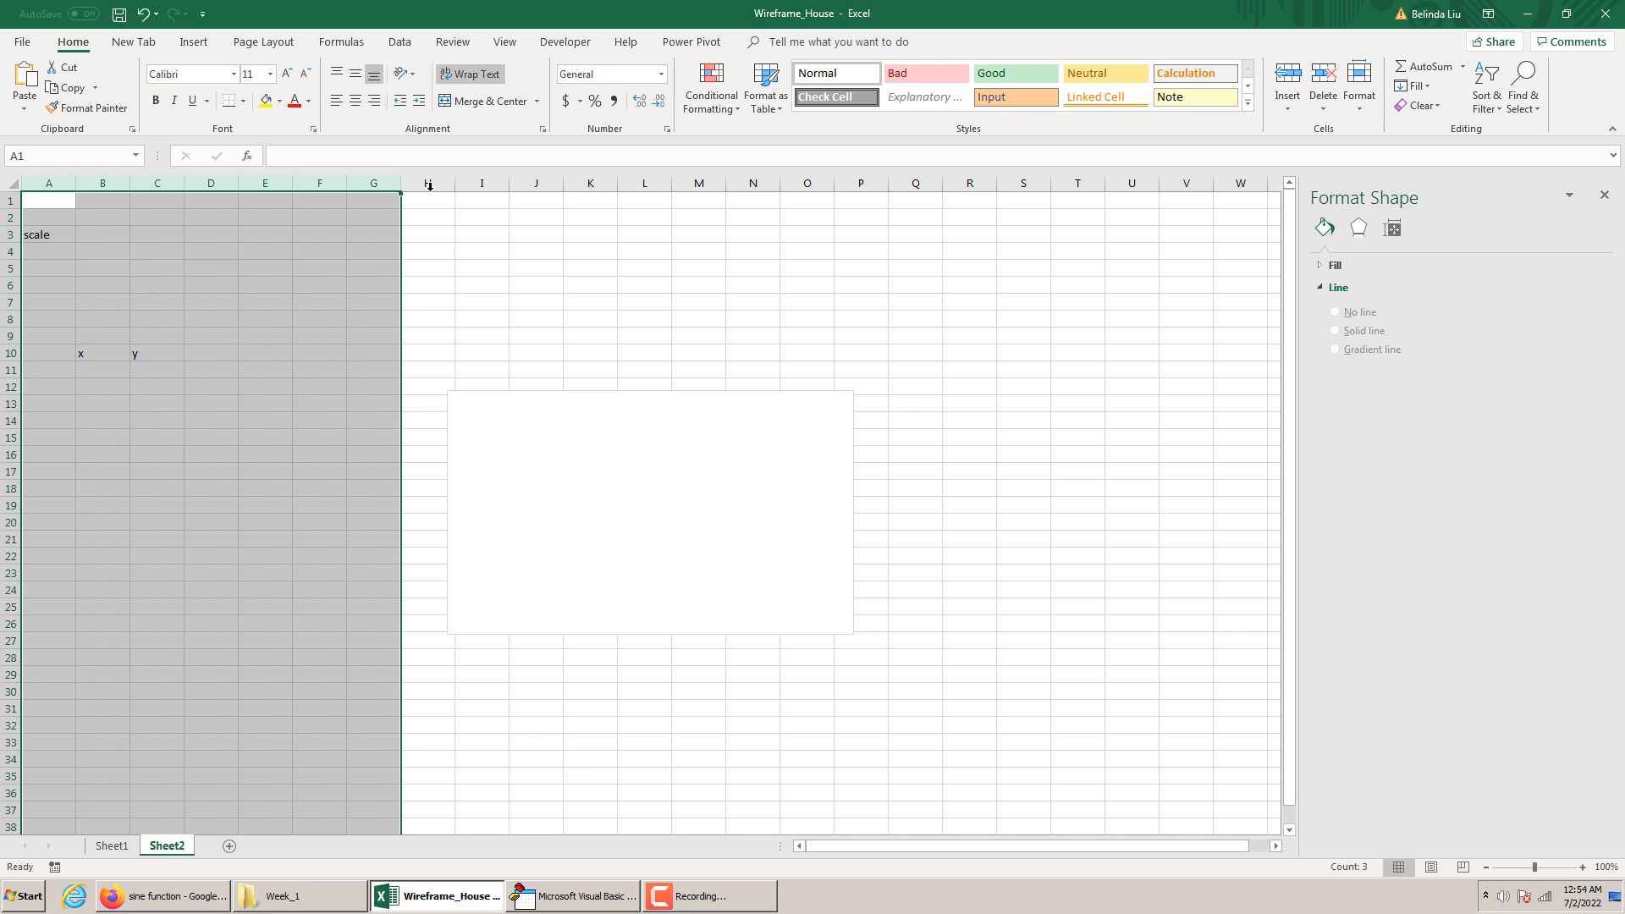
{"action": "left_click", "coordinate": [355, 101]}
{"action": "left_click", "coordinate": [188, 386]}
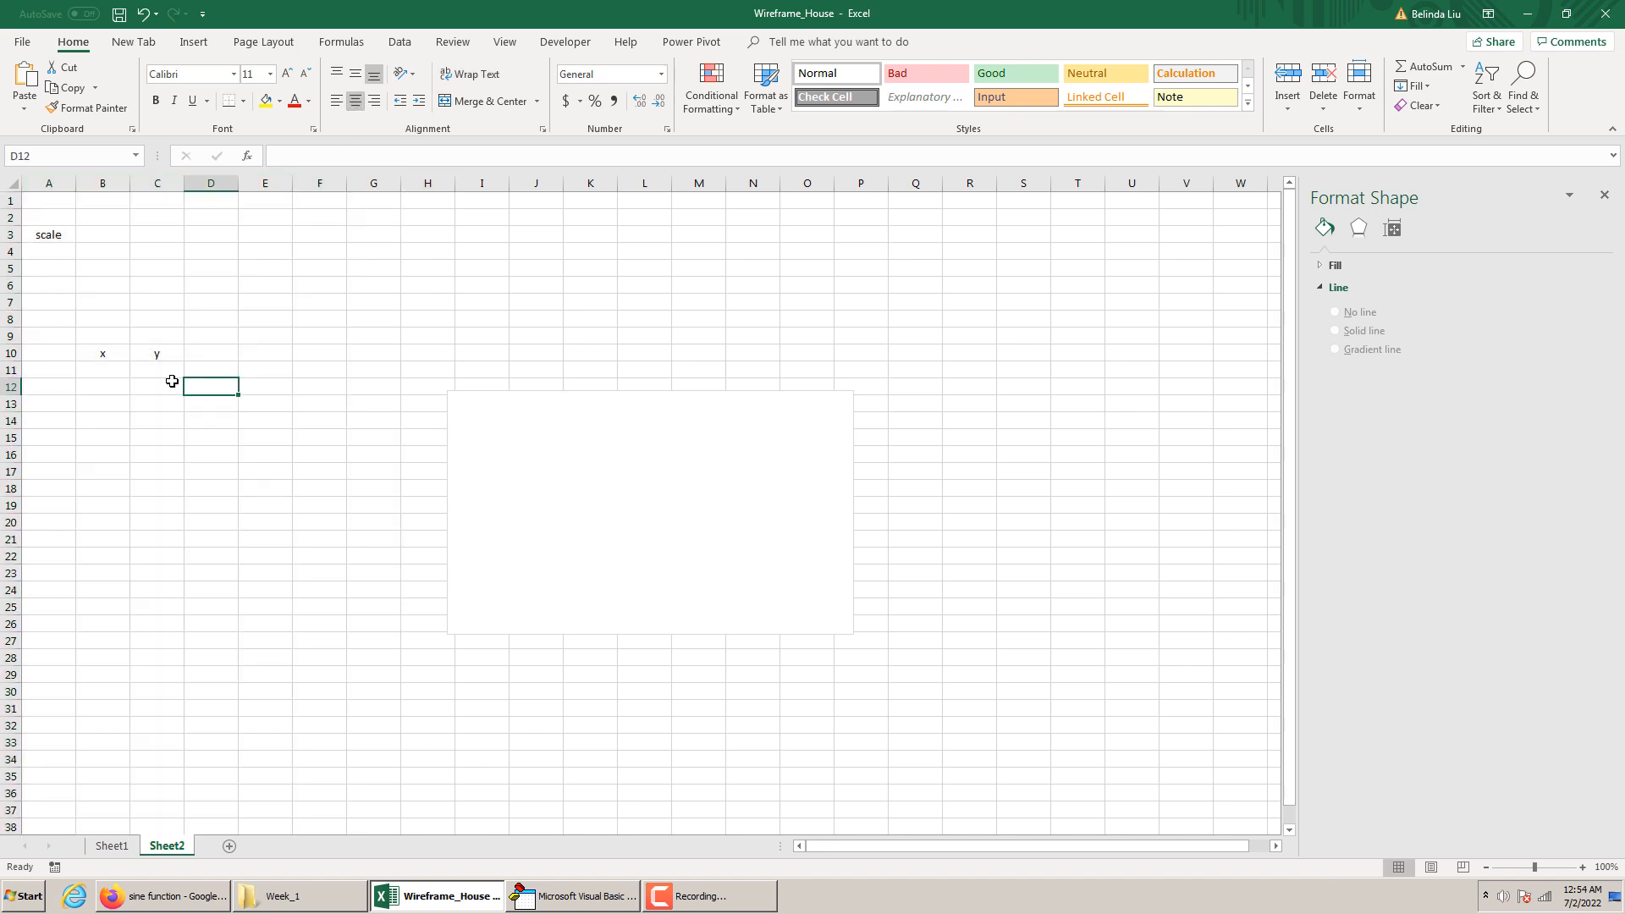
Enter the label x_translate in cell A5 and widen columns A and B to fit it
{"action": "left_click", "coordinate": [37, 269]}
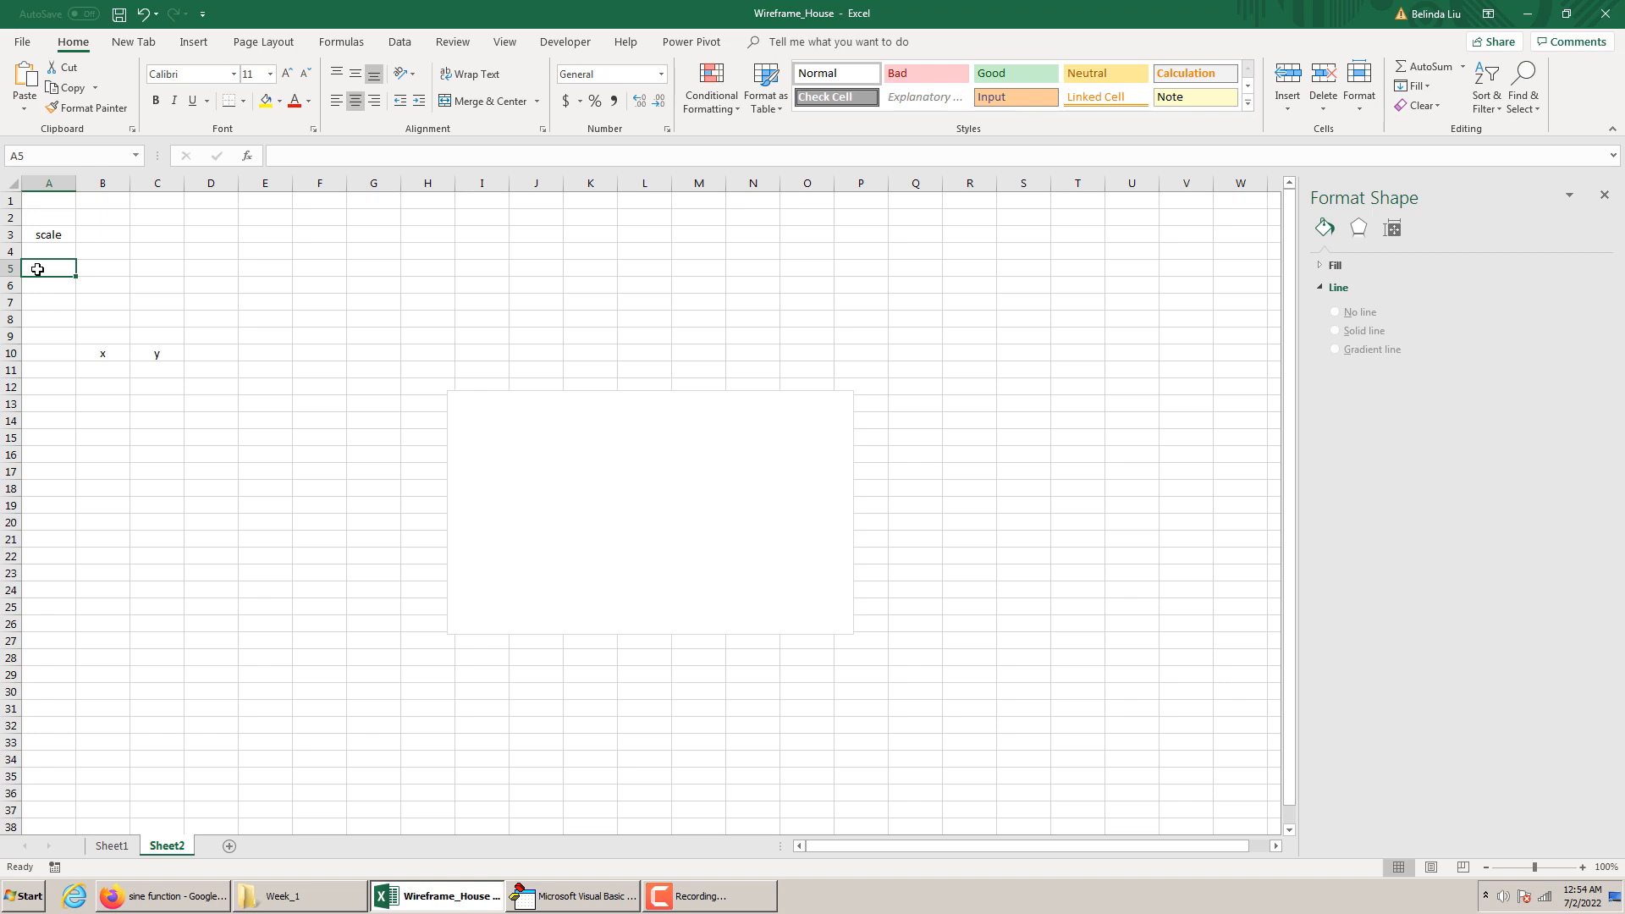
{"action": "type", "text": "x"}
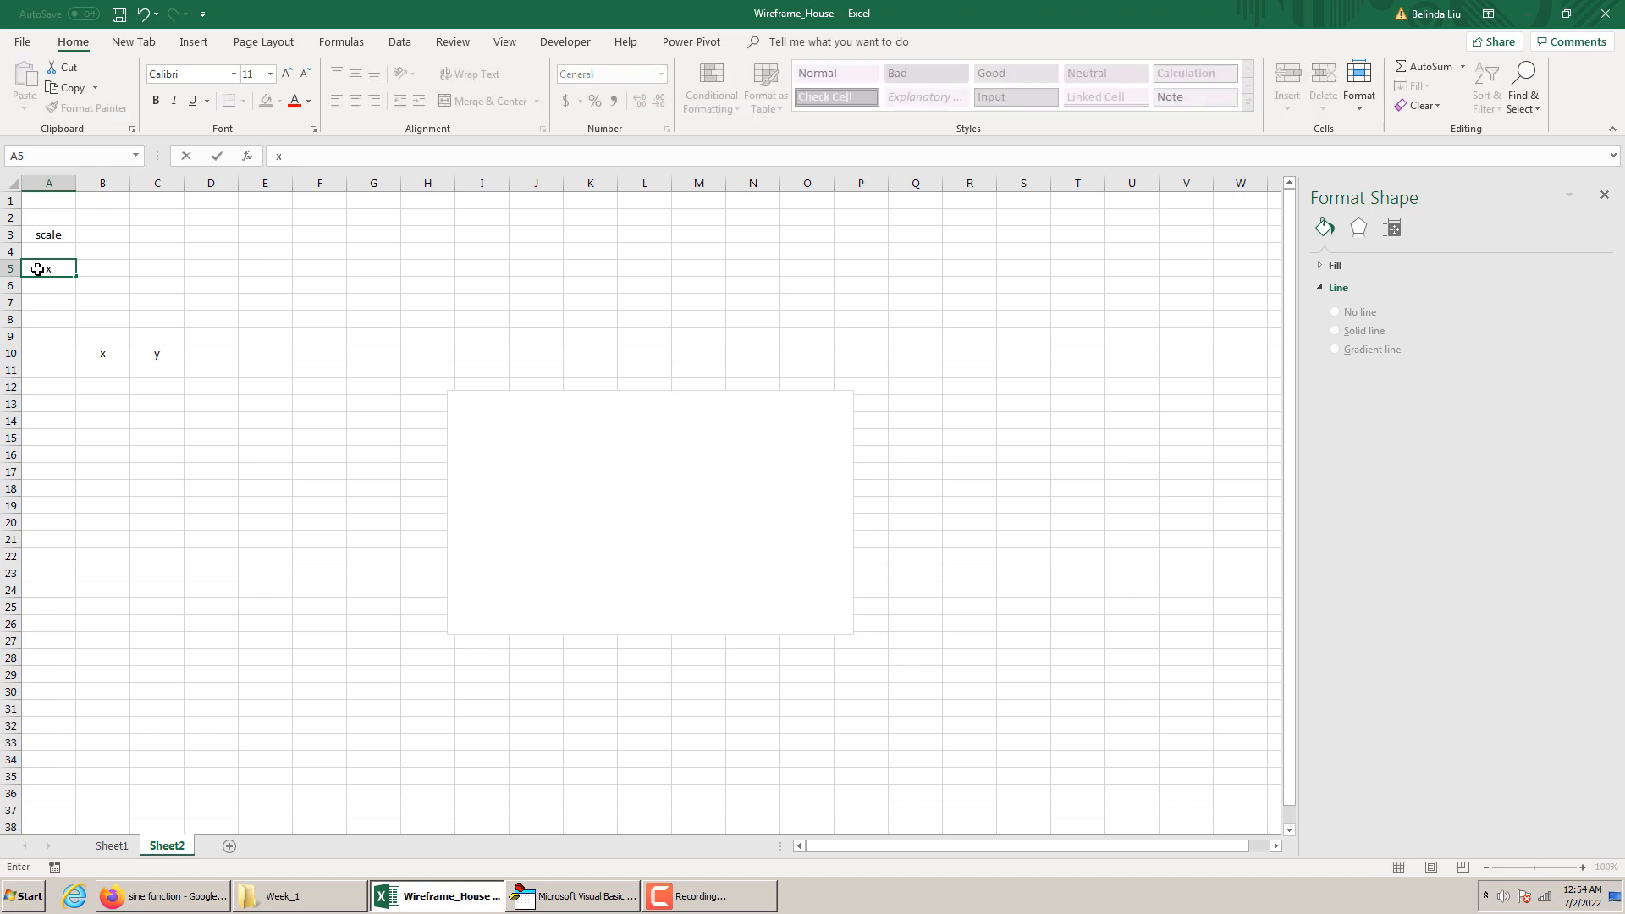
{"action": "type", "text": "_translate"}
{"action": "left_click_drag", "start_coordinate": [48, 183], "coordinate": [98, 184]}
Copy the x_translate label from A5 to A7 and change the copy to y_translate
{"action": "left_click", "coordinate": [68, 268]}
{"action": "key", "text": "ctrl+c"}
{"action": "left_click", "coordinate": [54, 307]}
{"action": "key", "text": "ctrl+v"}
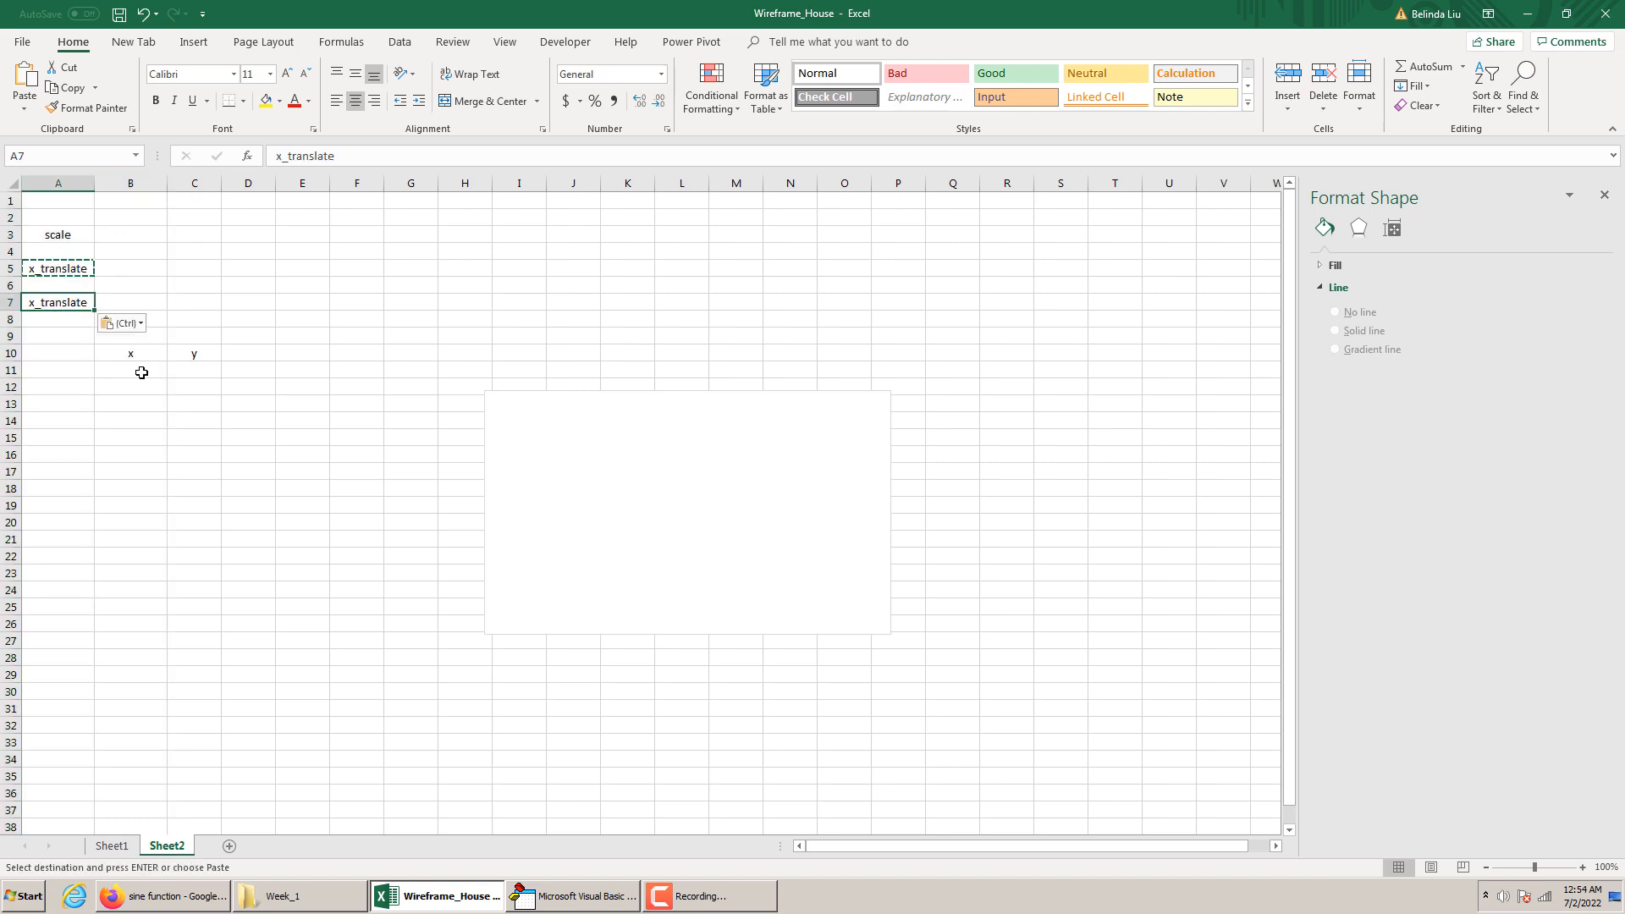
{"action": "key", "text": "Escape"}
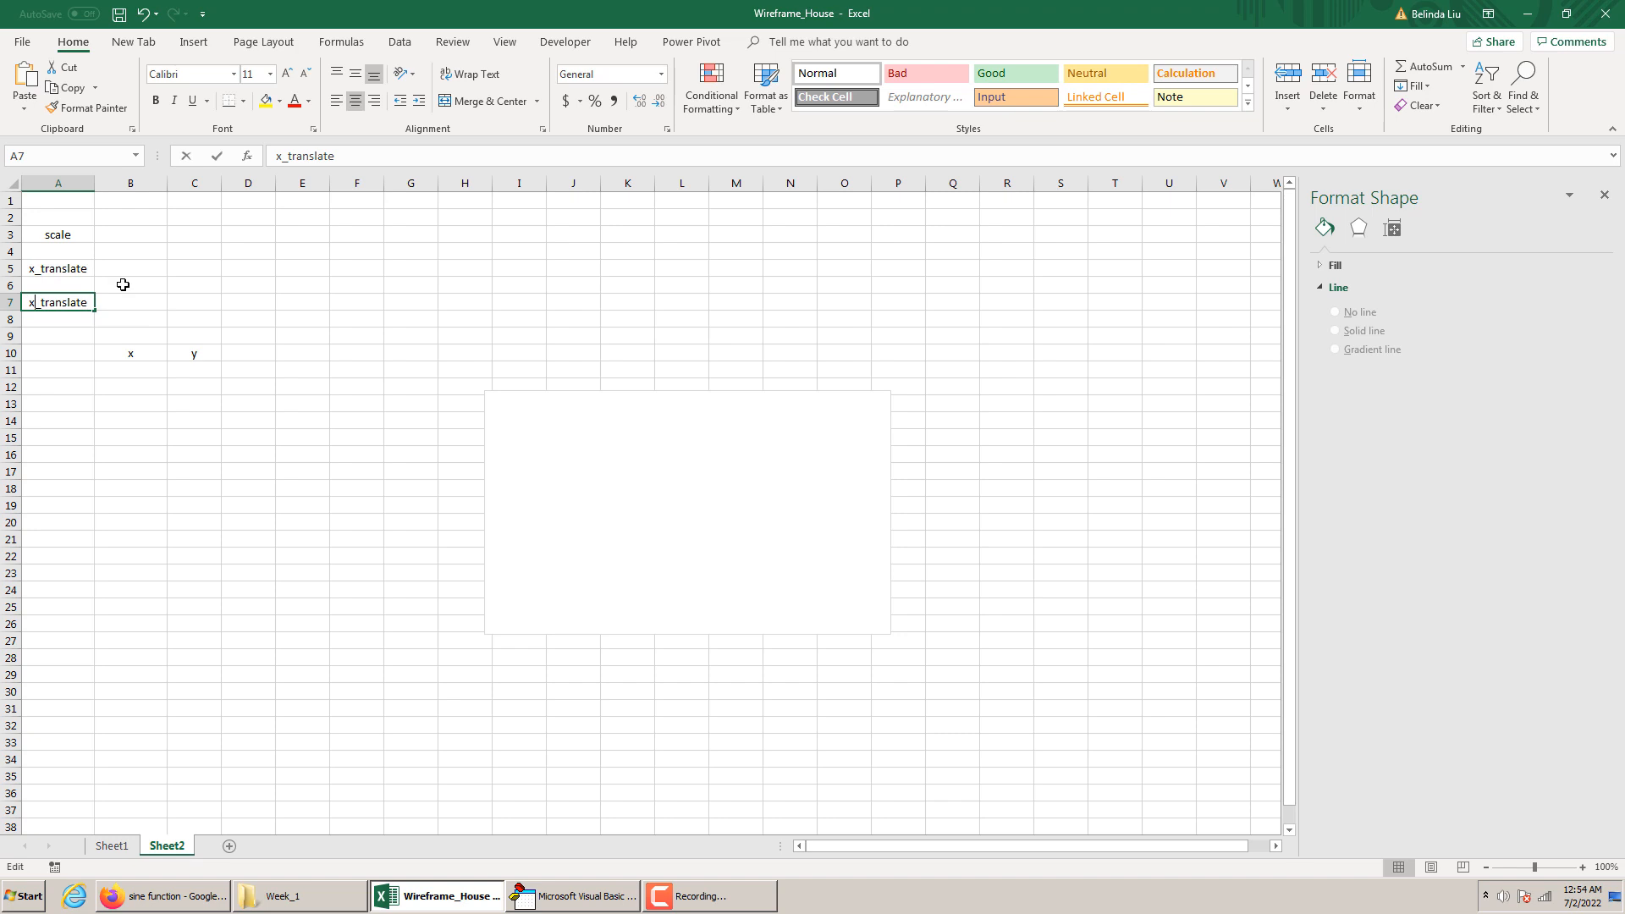
{"action": "key", "text": "F2"}
{"action": "key", "text": "Home"}
{"action": "key", "text": "Delete"}
{"action": "type", "text": "y"}
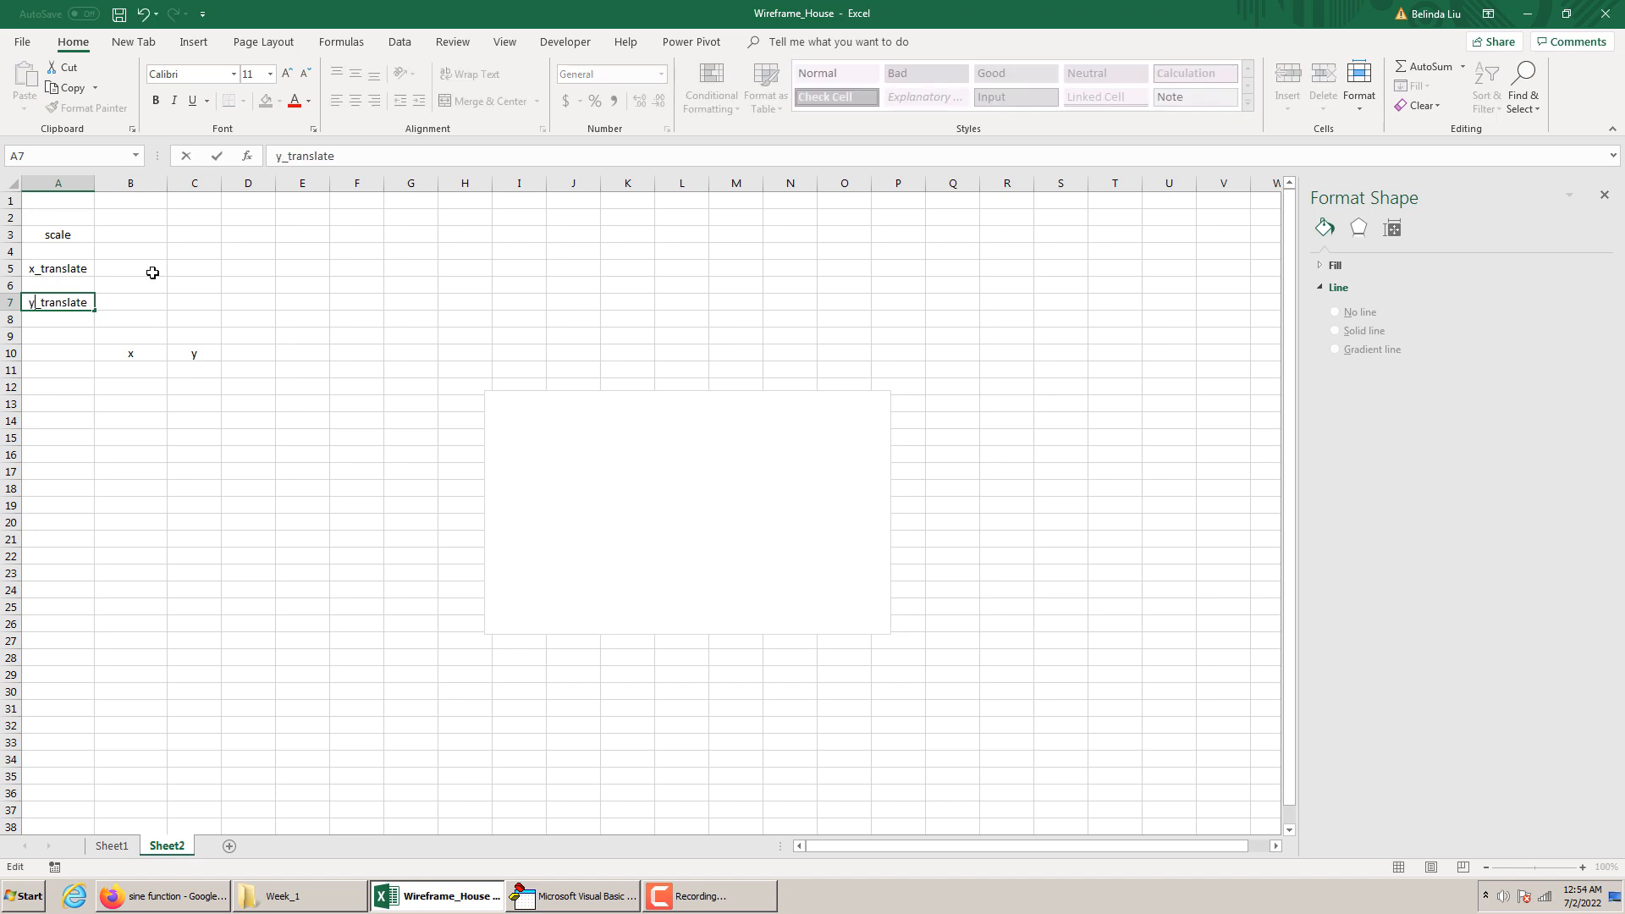
{"action": "left_click", "coordinate": [188, 338]}
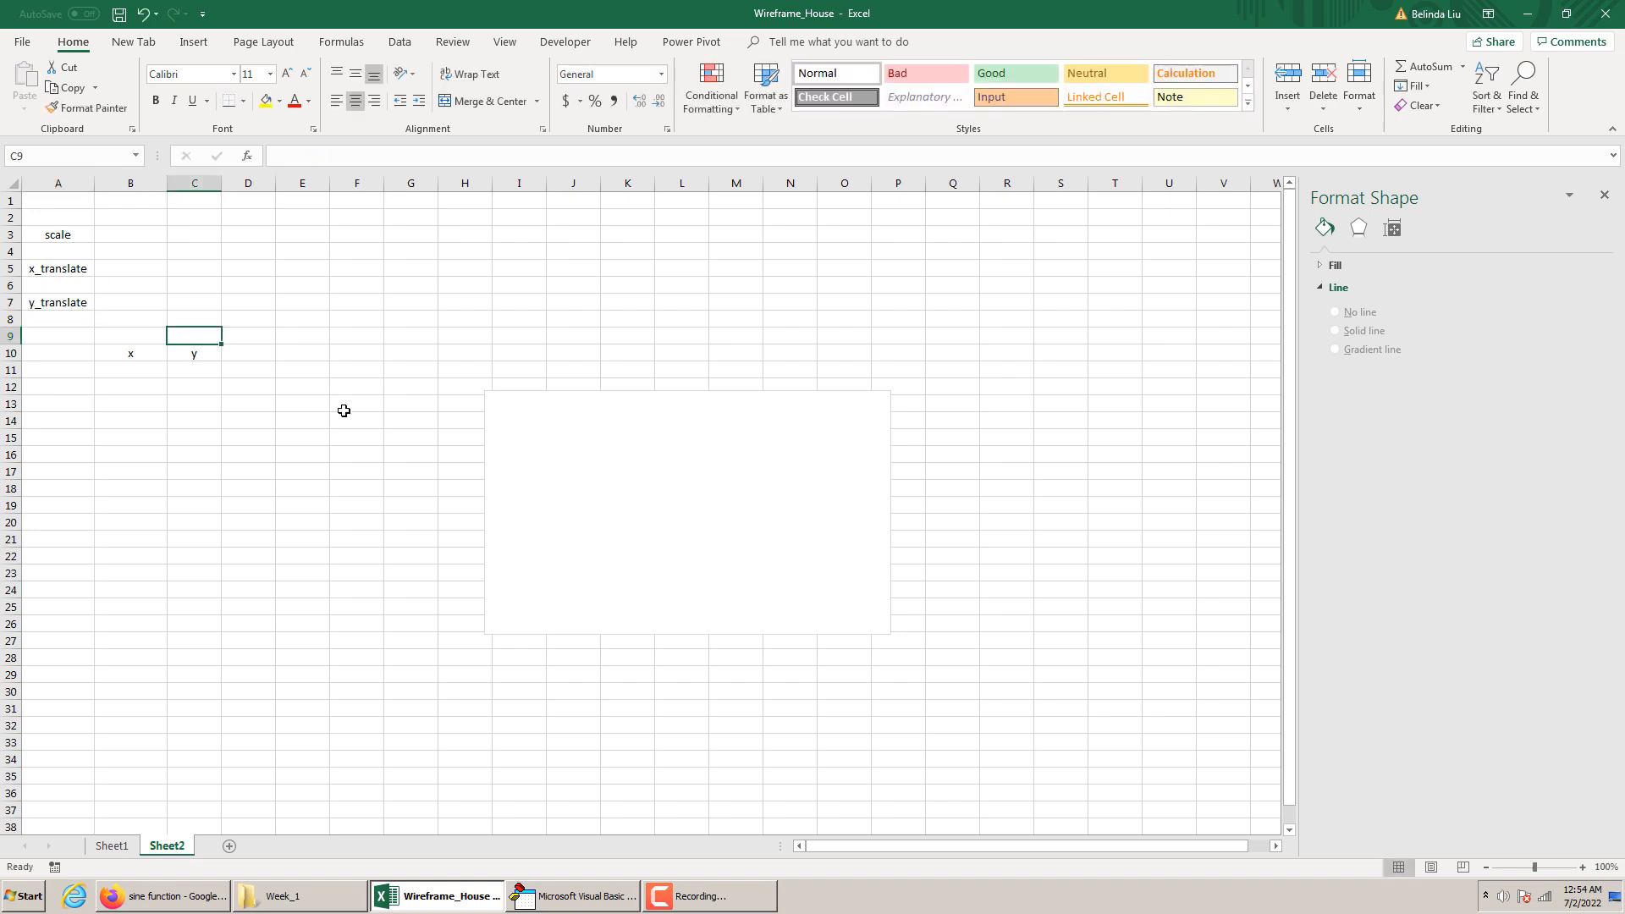
Make the empty chart taller by extending its upper edge to row 7
{"action": "left_click", "coordinate": [131, 353]}
{"action": "left_click", "coordinate": [503, 393]}
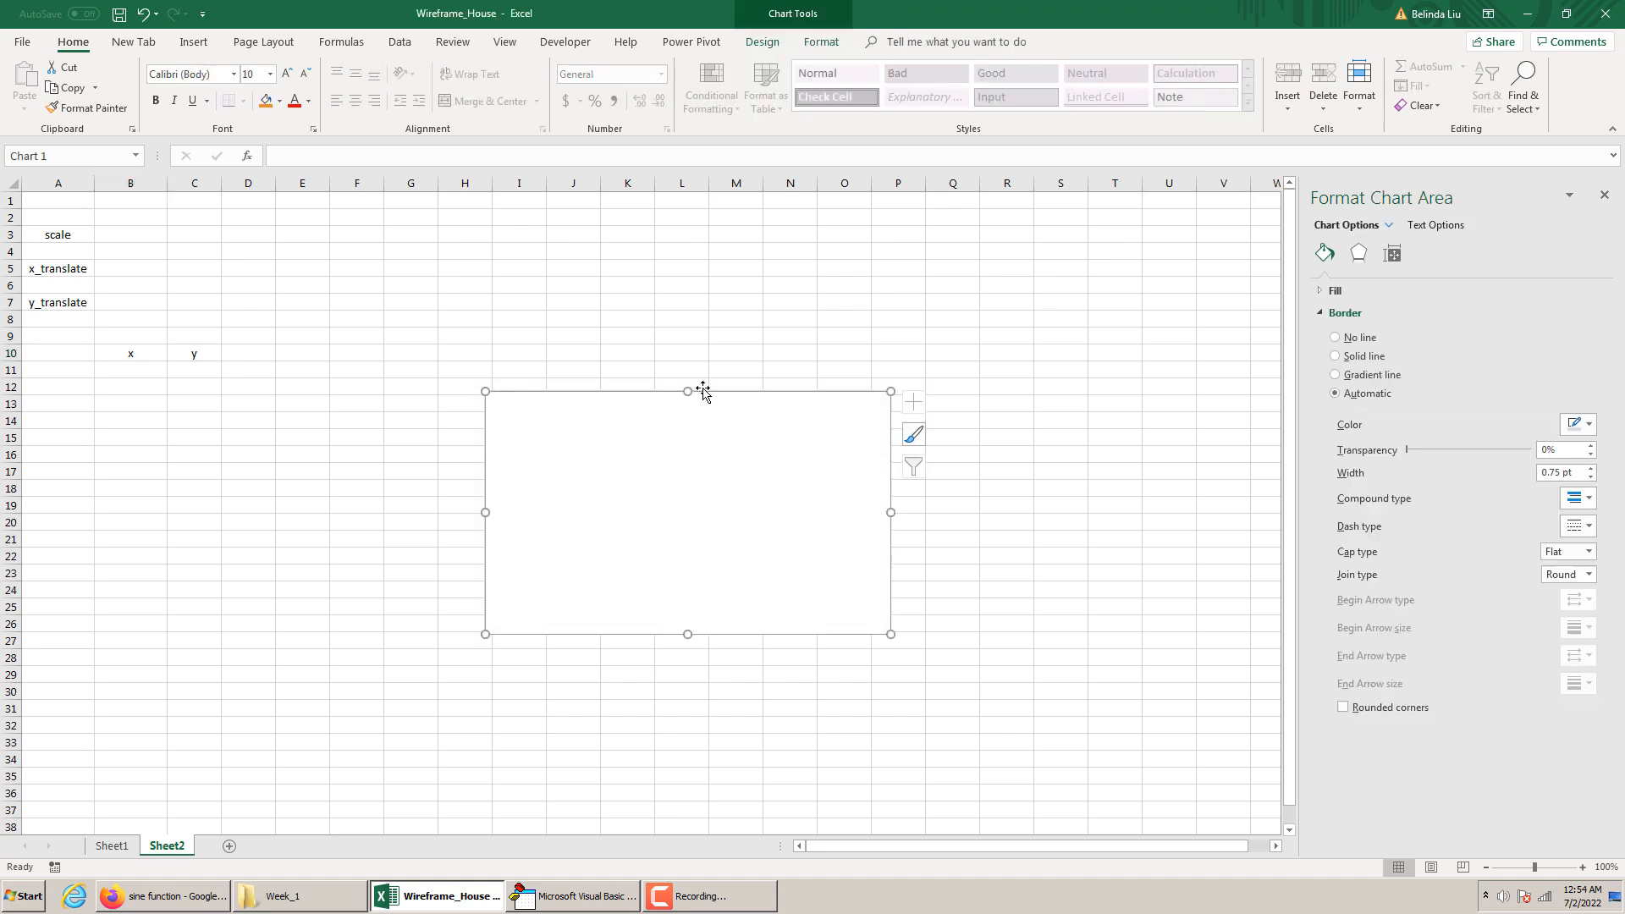
{"action": "left_click_drag", "start_coordinate": [685, 390], "coordinate": [685, 298]}
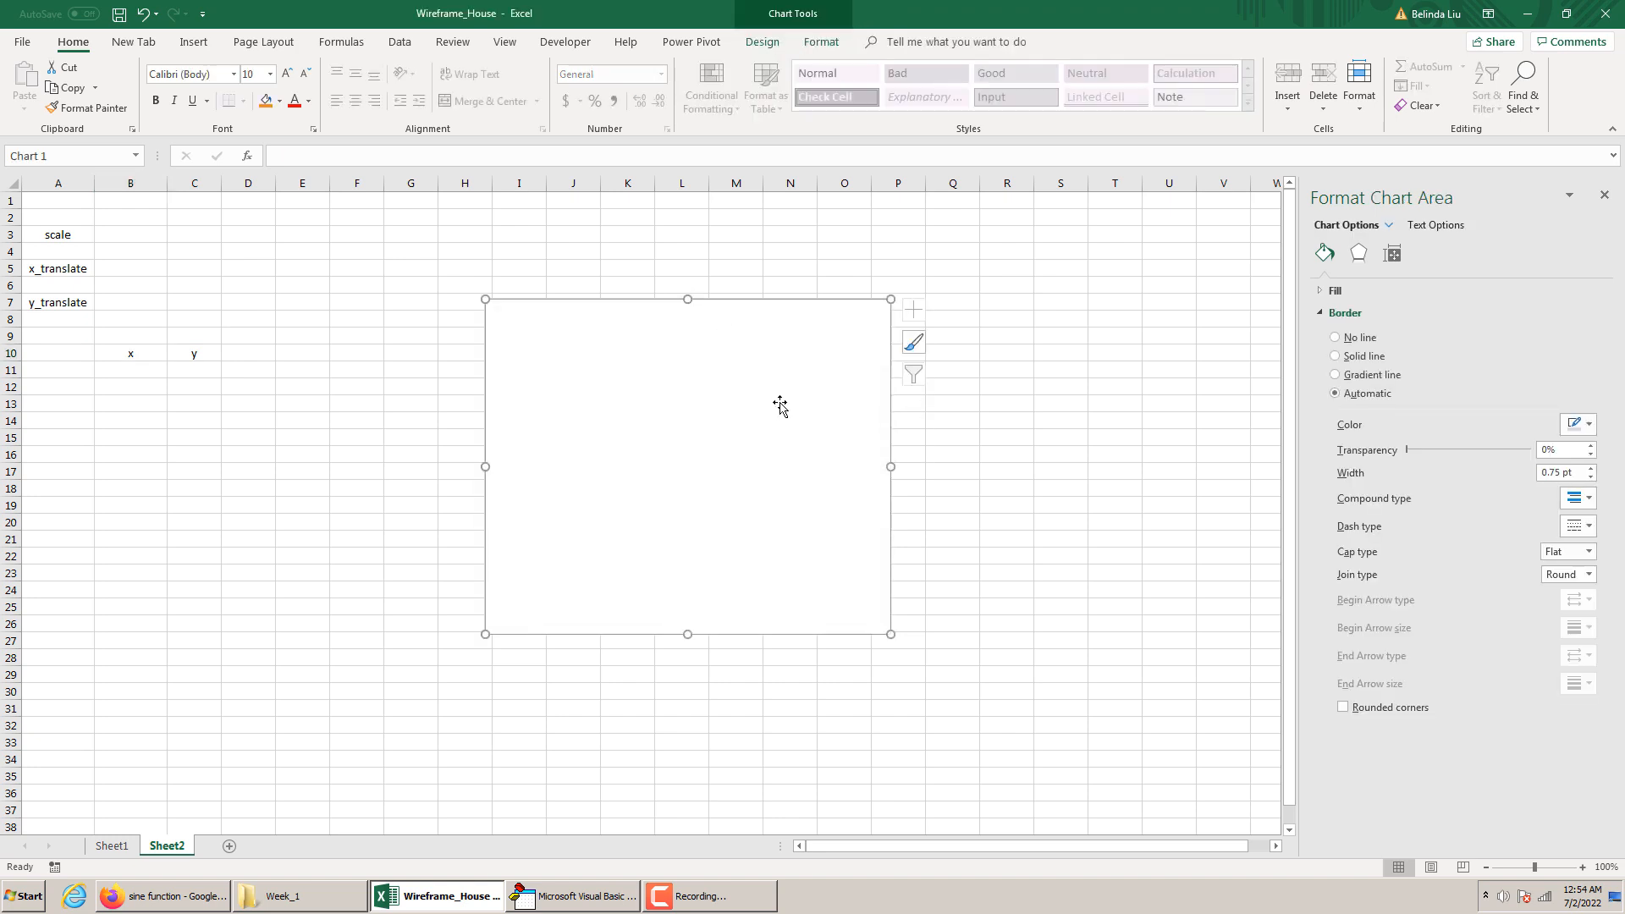
Add a data series named House to the chart with B11:B40 as its X values
{"action": "right_click", "coordinate": [567, 314]}
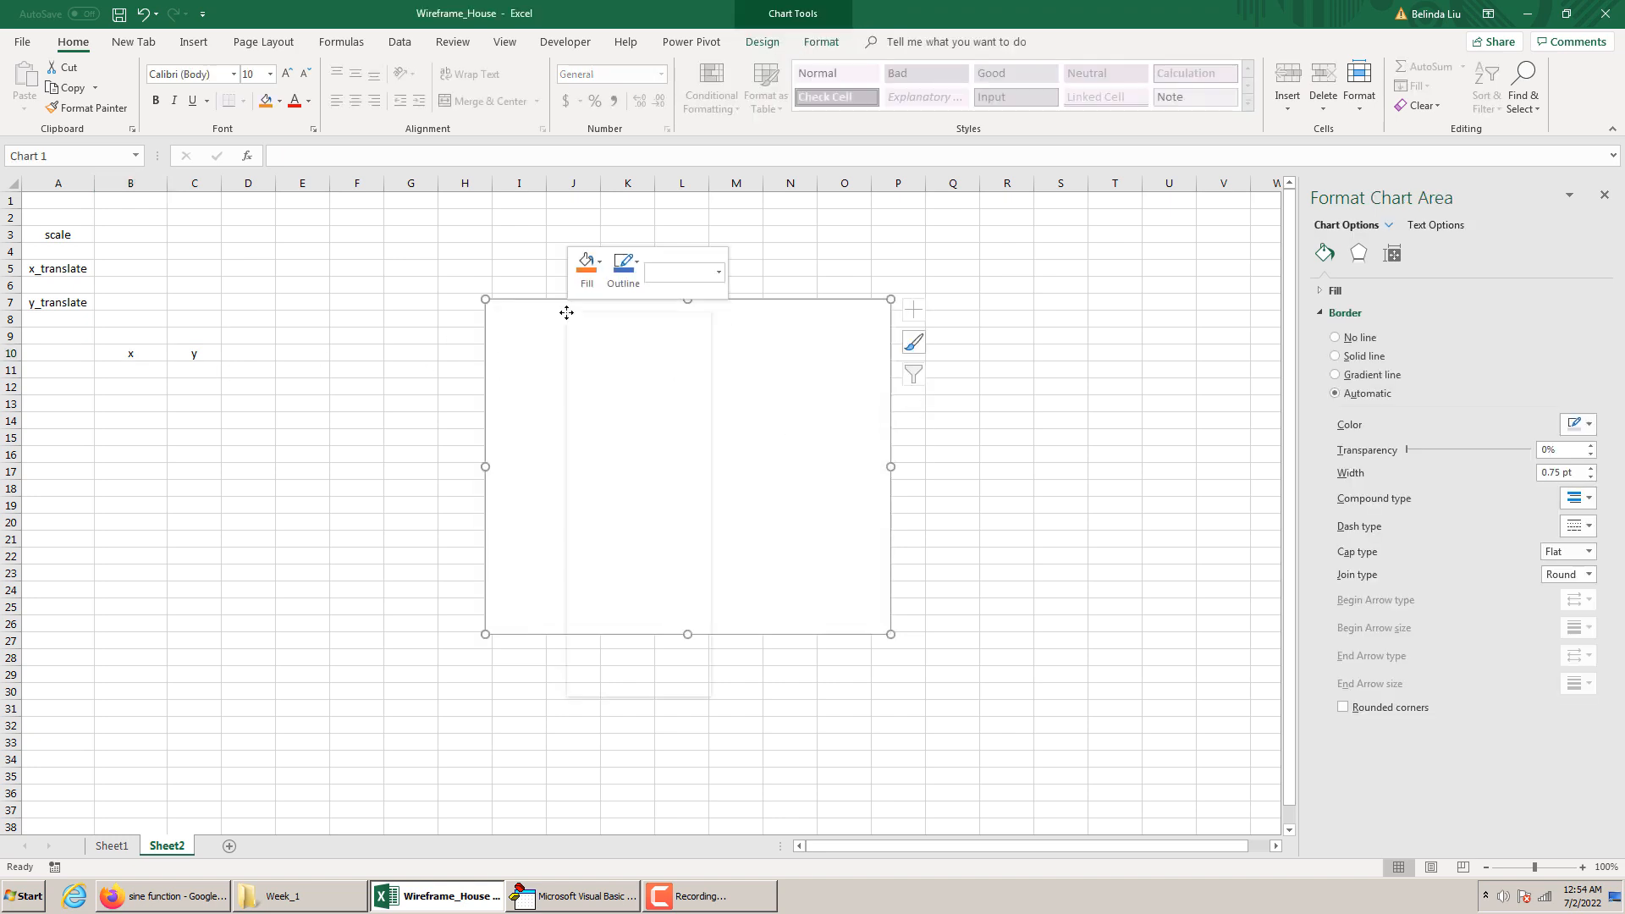
{"action": "left_click", "coordinate": [637, 494]}
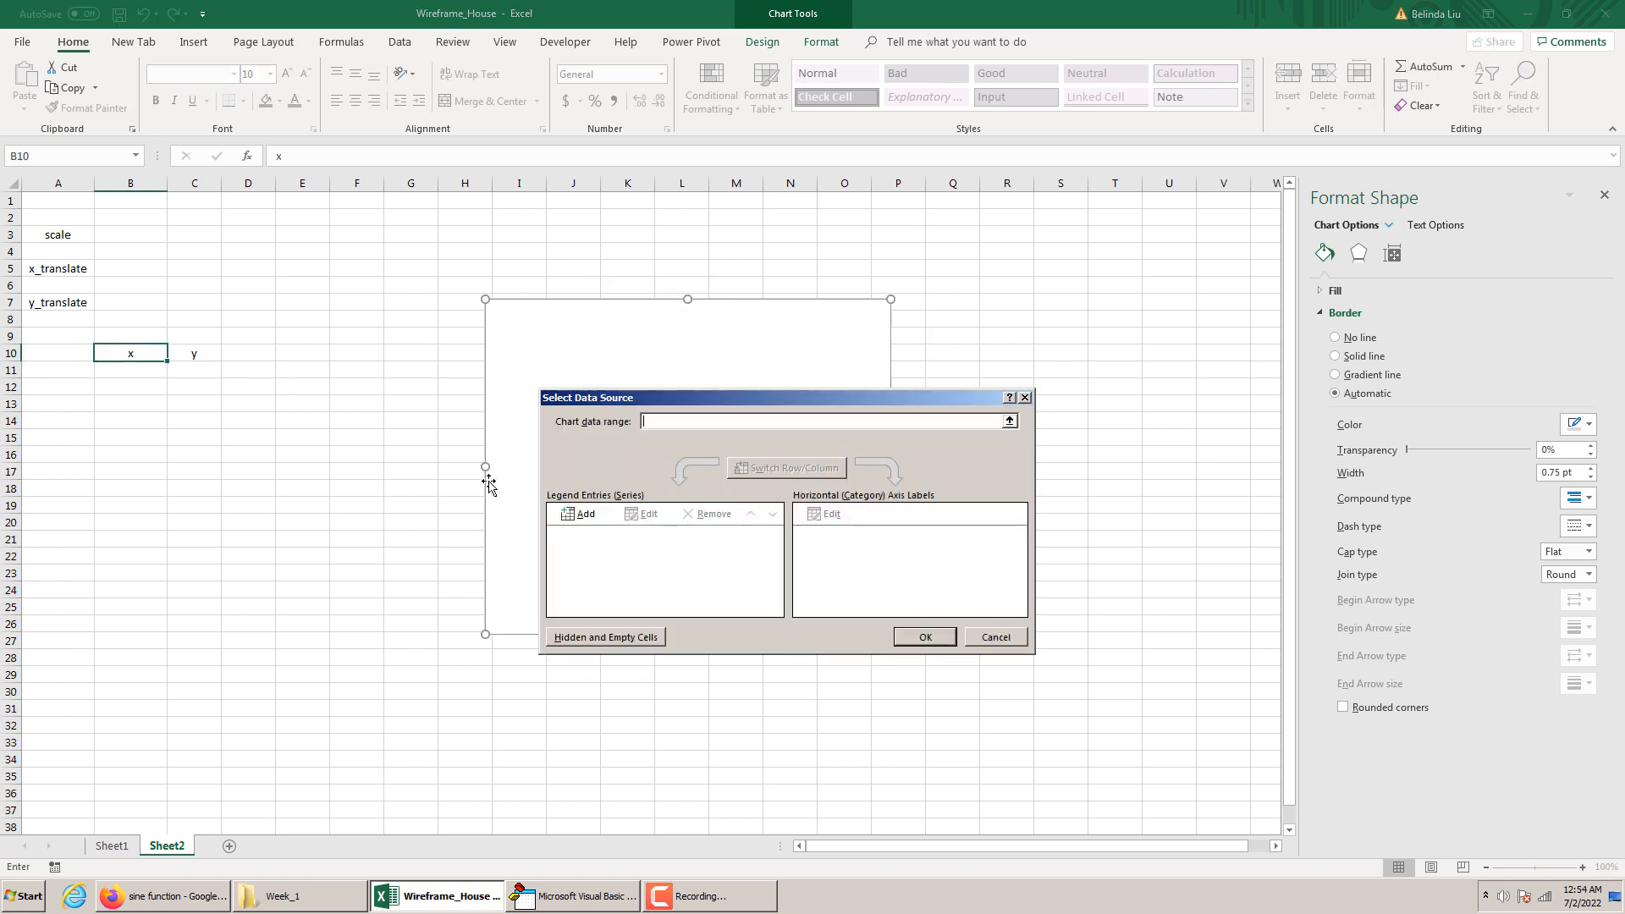
{"action": "left_click", "coordinate": [580, 513]}
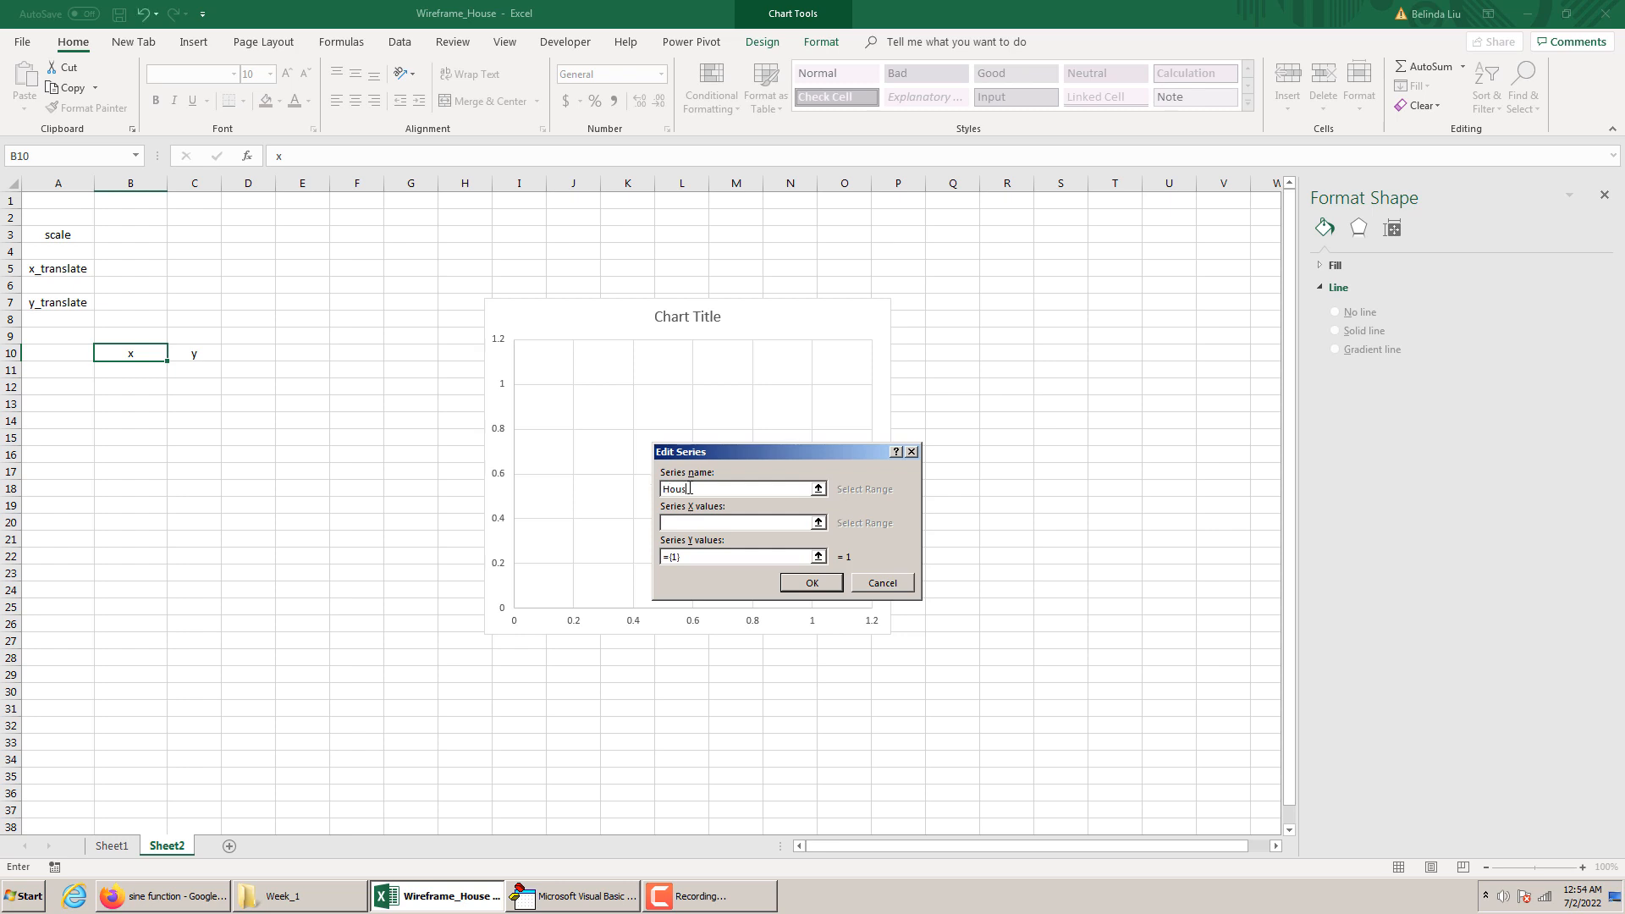
{"action": "left_click", "coordinate": [689, 523]}
{"action": "left_click_drag", "start_coordinate": [110, 372], "coordinate": [124, 779]}
Replace the House series' default Y values with the range C11:C40 and apply the chart's data source
{"action": "left_click", "coordinate": [687, 562]}
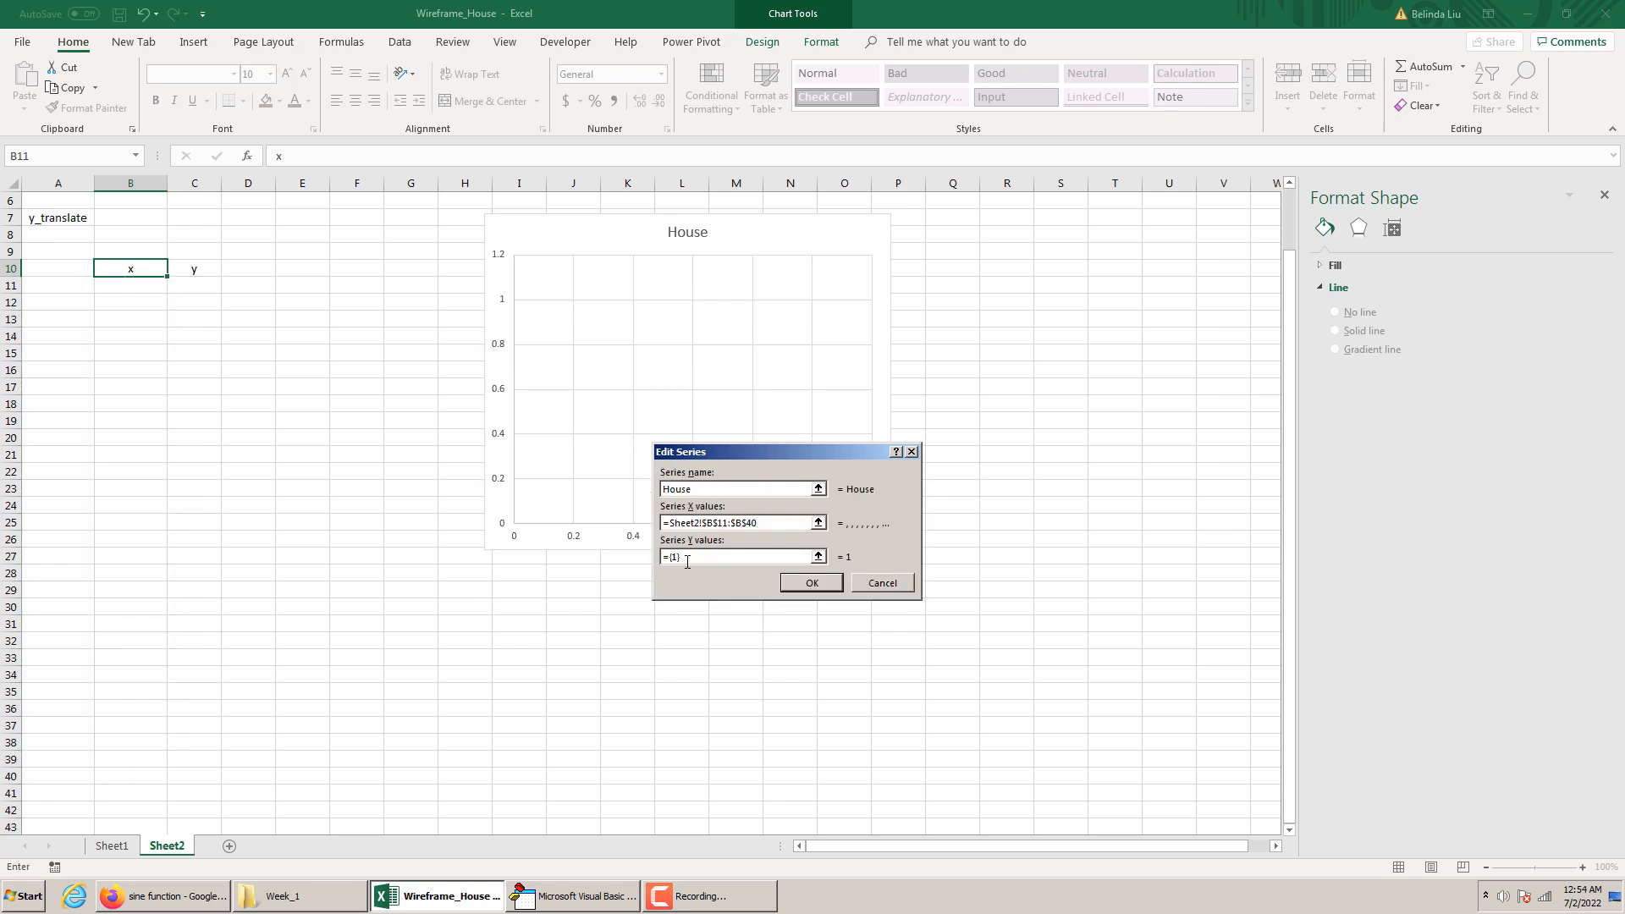
{"action": "left_click_drag", "start_coordinate": [687, 562], "coordinate": [629, 553]}
{"action": "key", "text": "BackSpace"}
{"action": "key", "text": "Right"}
{"action": "key", "text": "BackSpace"}
{"action": "key", "text": "BackSpace"}
{"action": "key", "text": "BackSpace"}
{"action": "key", "text": "BackSpace"}
{"action": "key", "text": "BackSpace"}
{"action": "key", "text": "BackSpace"}
{"action": "key", "text": "BackSpace"}
{"action": "key", "text": "BackSpace"}
{"action": "key", "text": "BackSpace"}
{"action": "key", "text": "BackSpace"}
{"action": "key", "text": "BackSpace"}
{"action": "key", "text": "BackSpace"}
{"action": "left_click", "coordinate": [206, 286]}
{"action": "left_click_drag", "start_coordinate": [204, 296], "coordinate": [189, 773]}
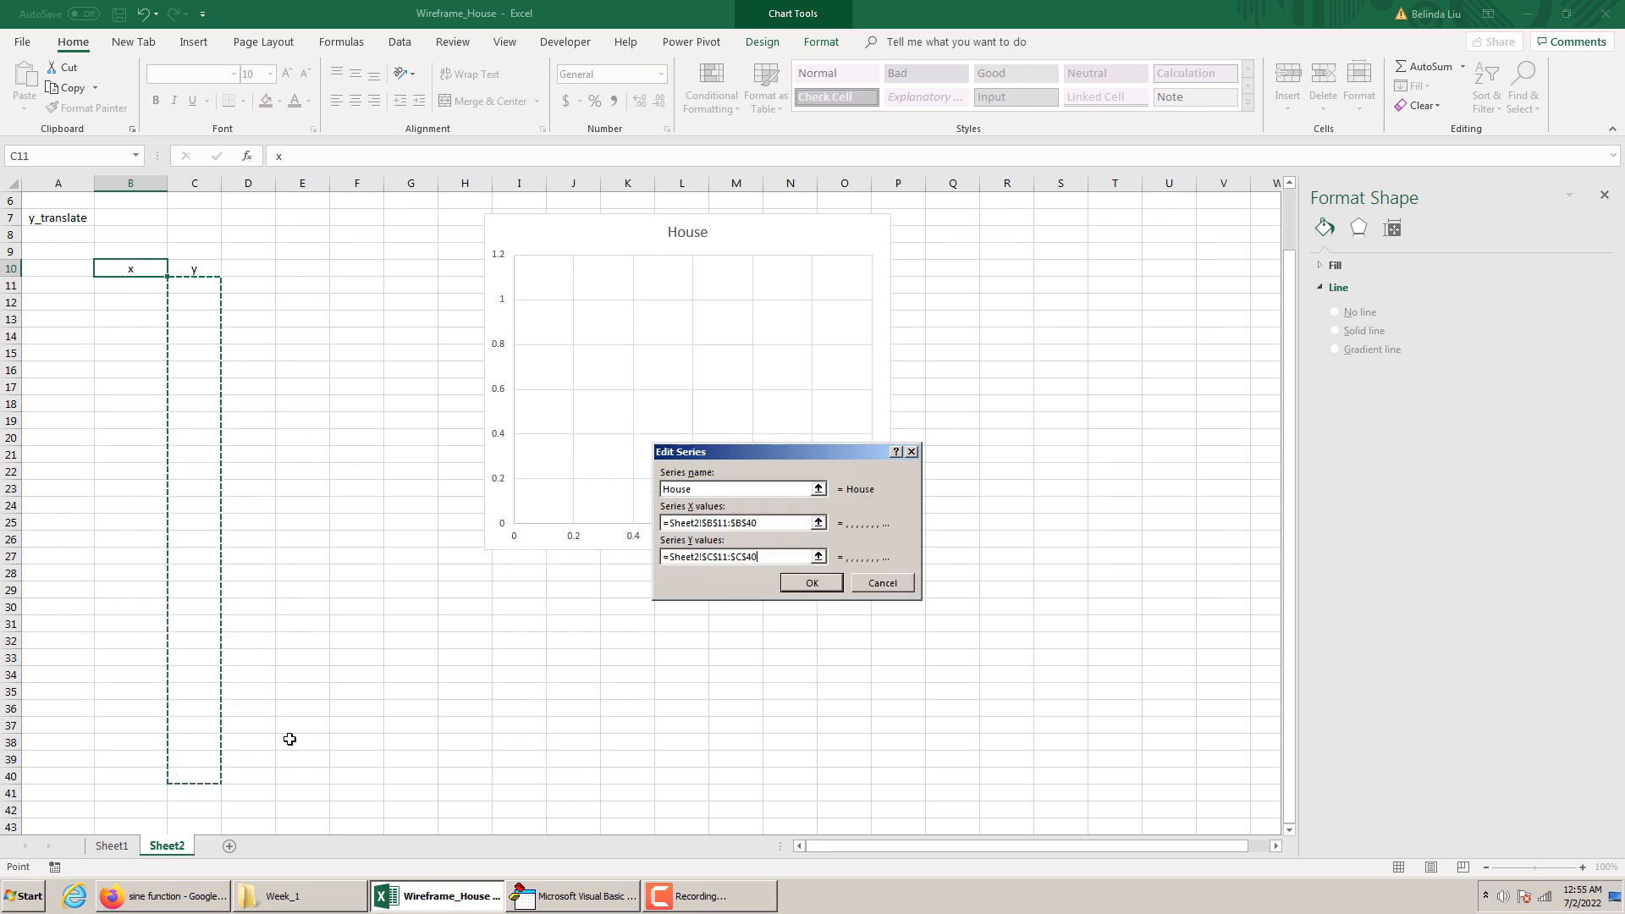
{"action": "left_click", "coordinate": [792, 585]}
{"action": "left_click", "coordinate": [928, 636]}
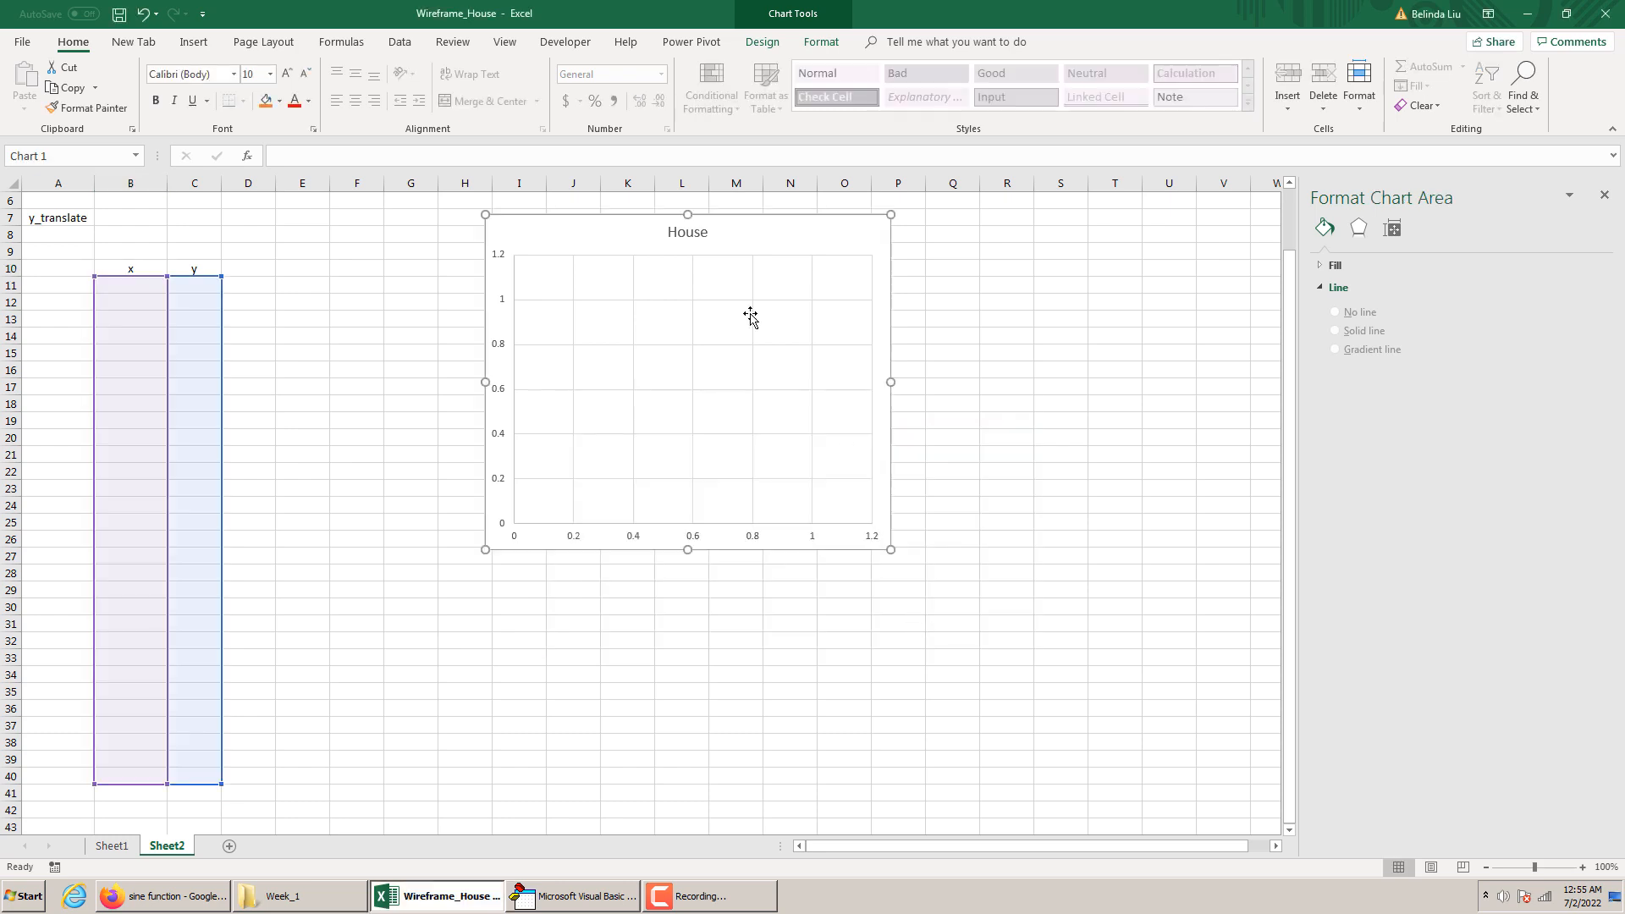
Set the chart's vertical axis bounds to a minimum of -12 and a maximum of 12
{"action": "right_click", "coordinate": [512, 281]}
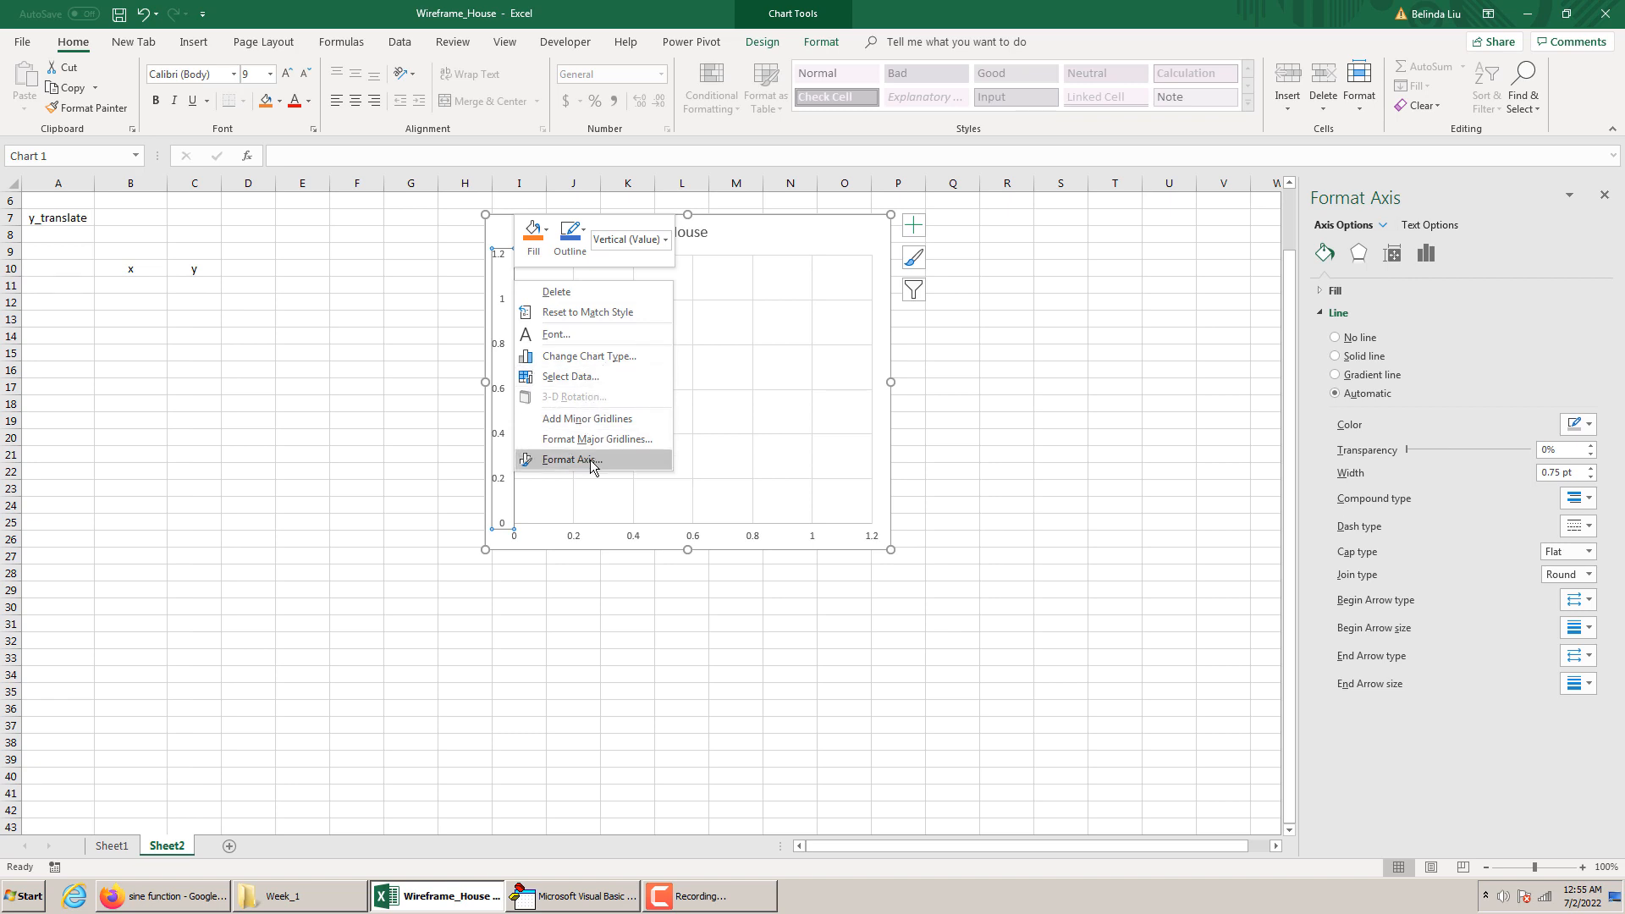
{"action": "left_click", "coordinate": [541, 459]}
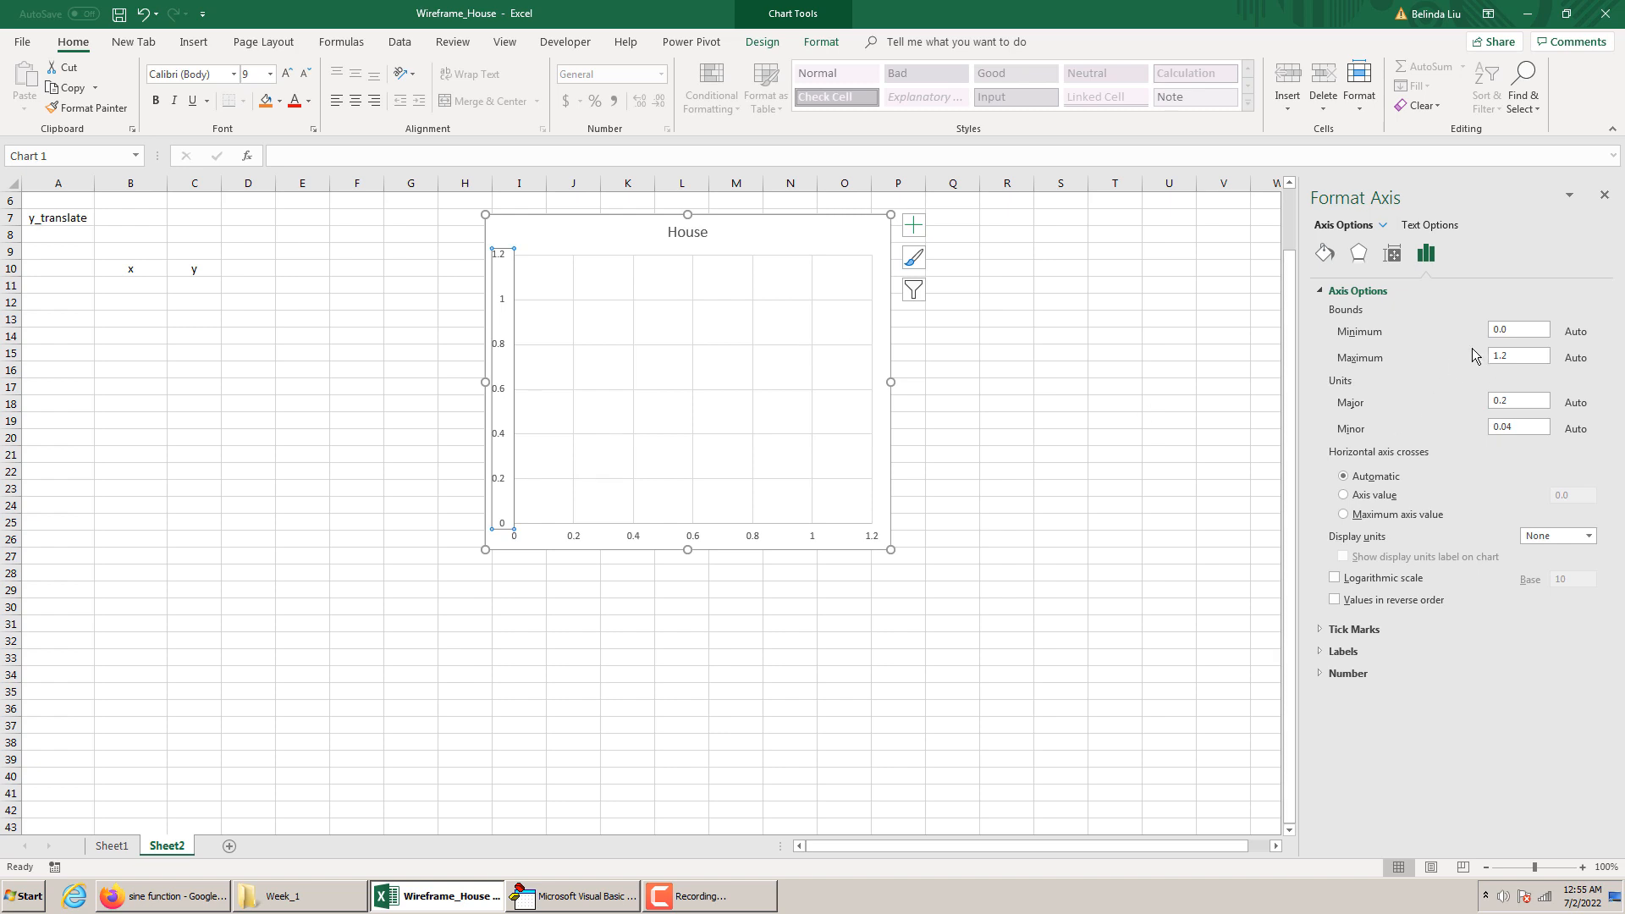
{"action": "left_click", "coordinate": [1516, 331]}
{"action": "type", "text": "-12"}
{"action": "left_click", "coordinate": [1513, 357]}
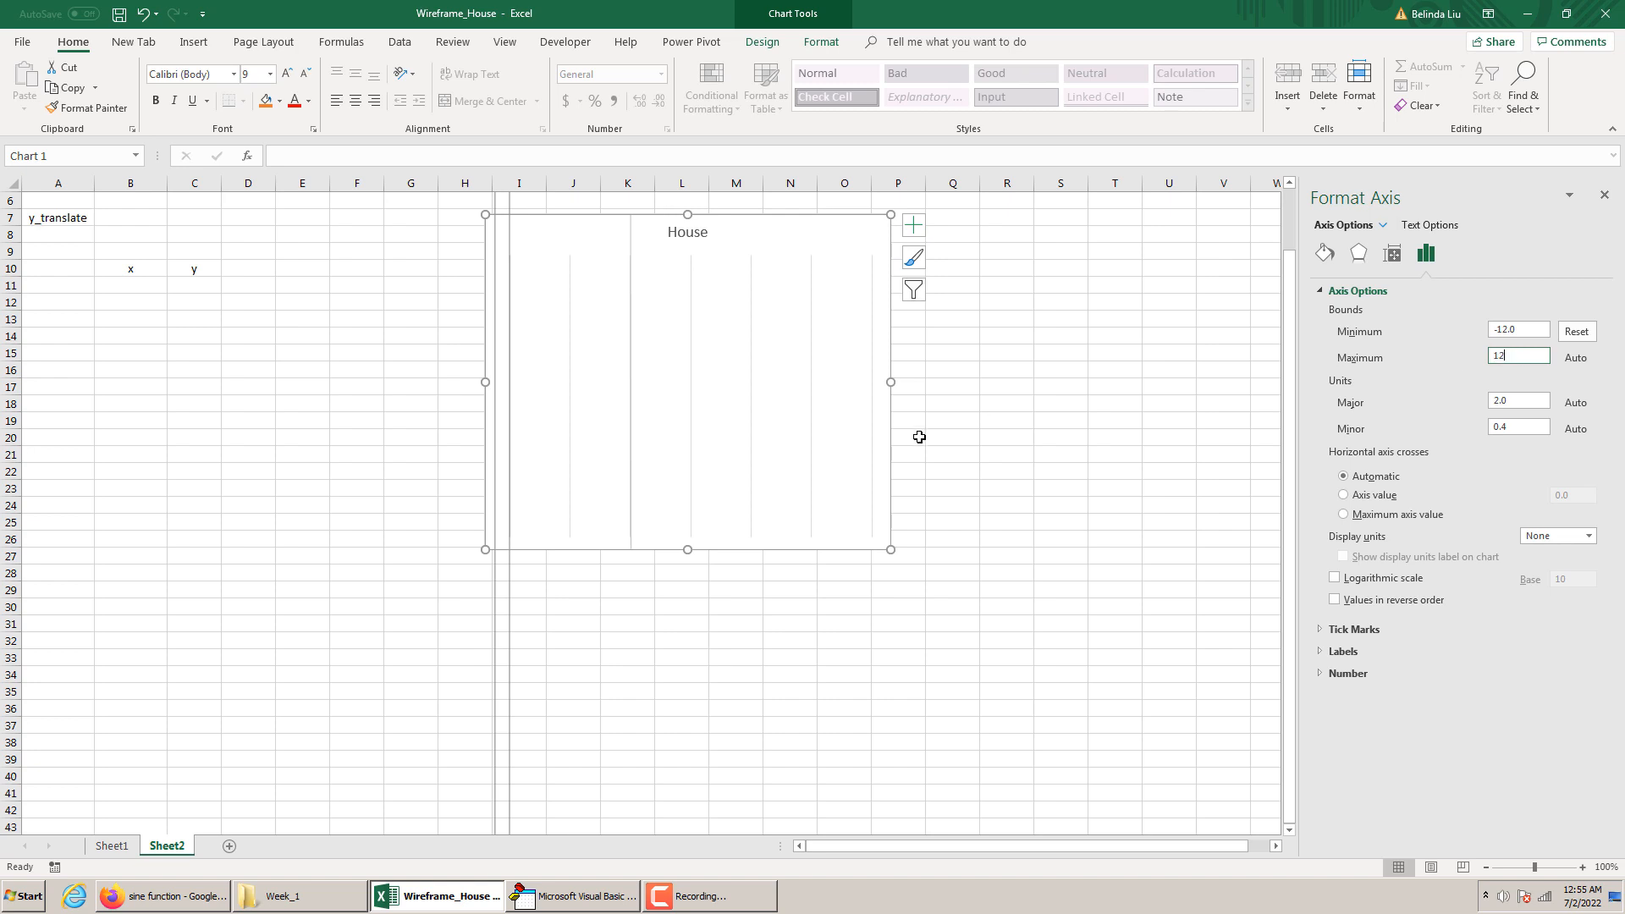
{"action": "left_click", "coordinate": [951, 436]}
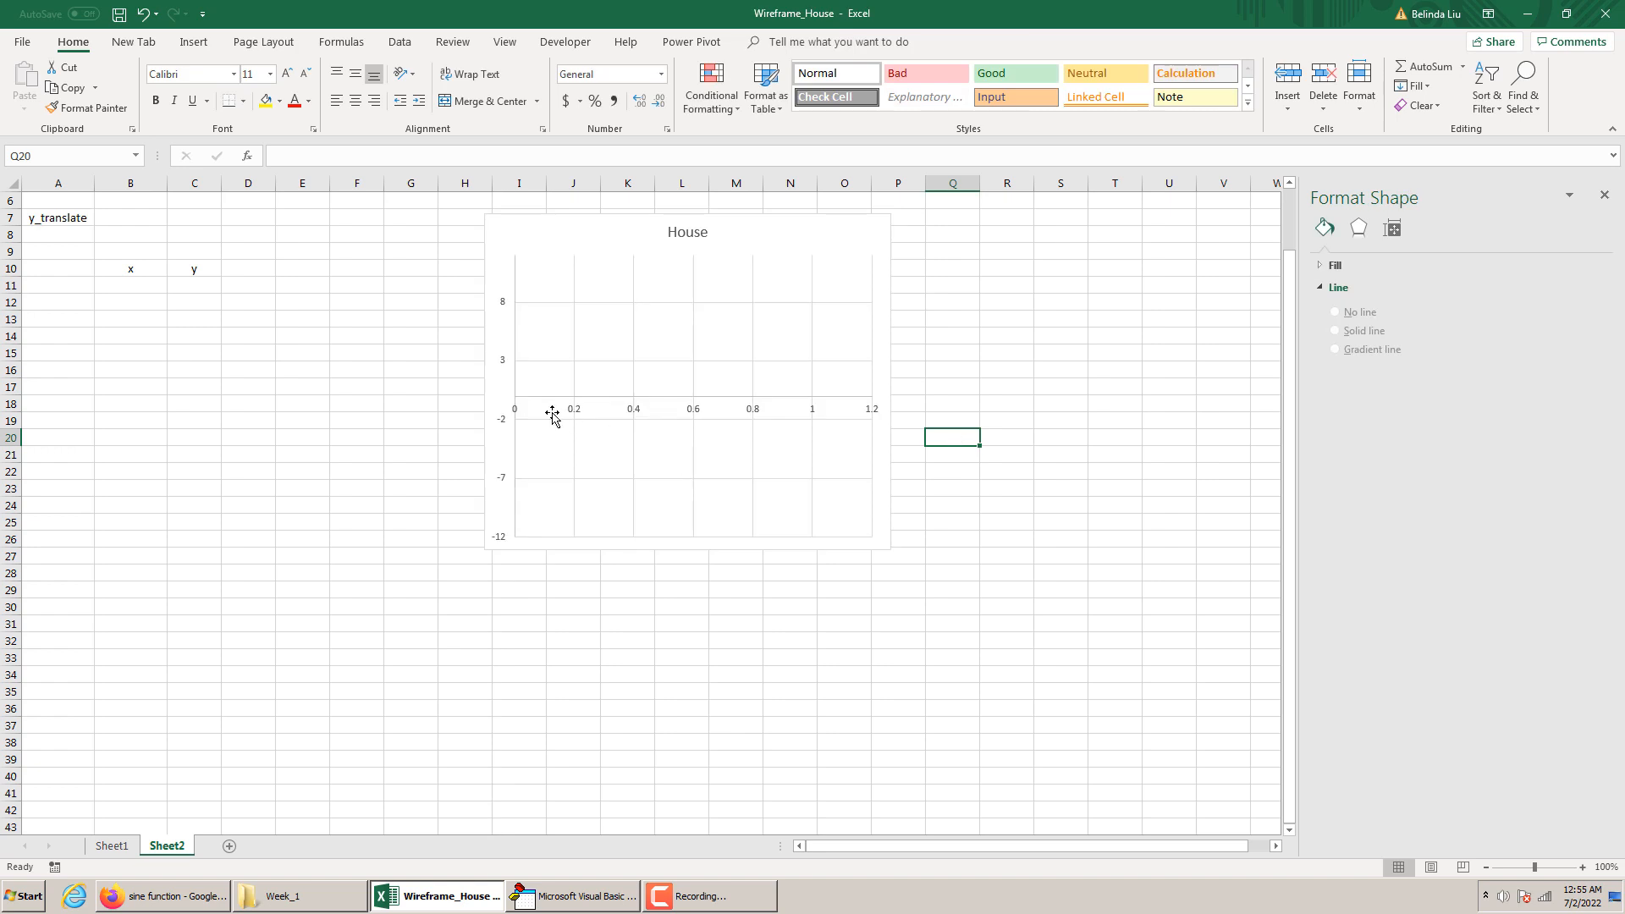
Set the chart's horizontal axis bounds to a minimum of -15 and a maximum of 15
{"action": "right_click", "coordinate": [595, 406]}
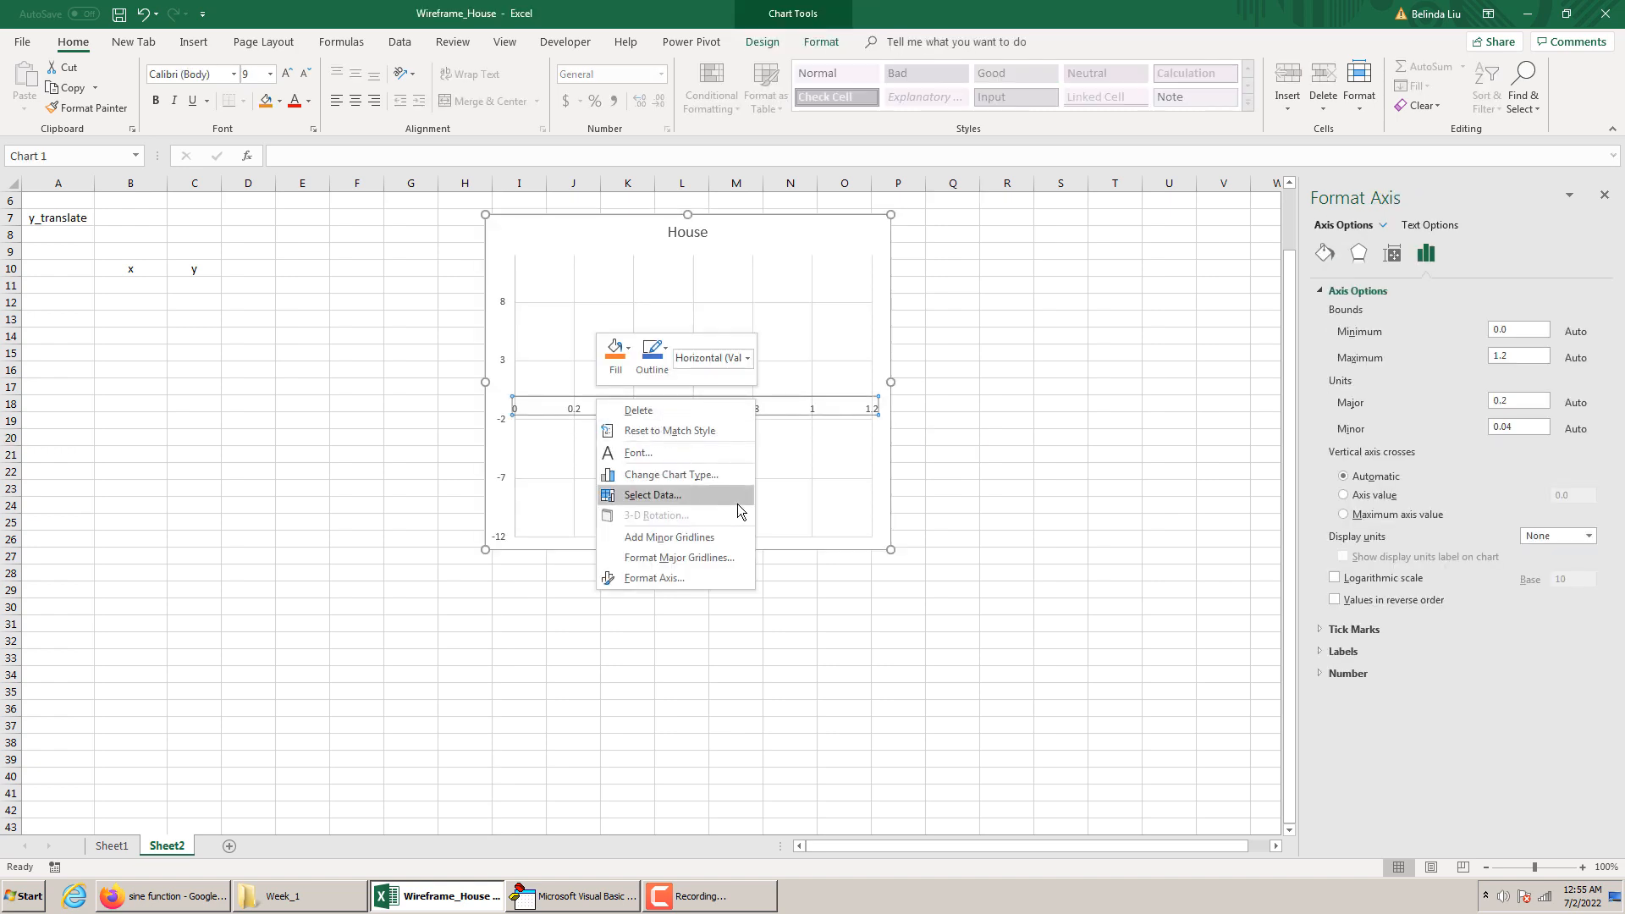
{"action": "left_click", "coordinate": [1515, 334]}
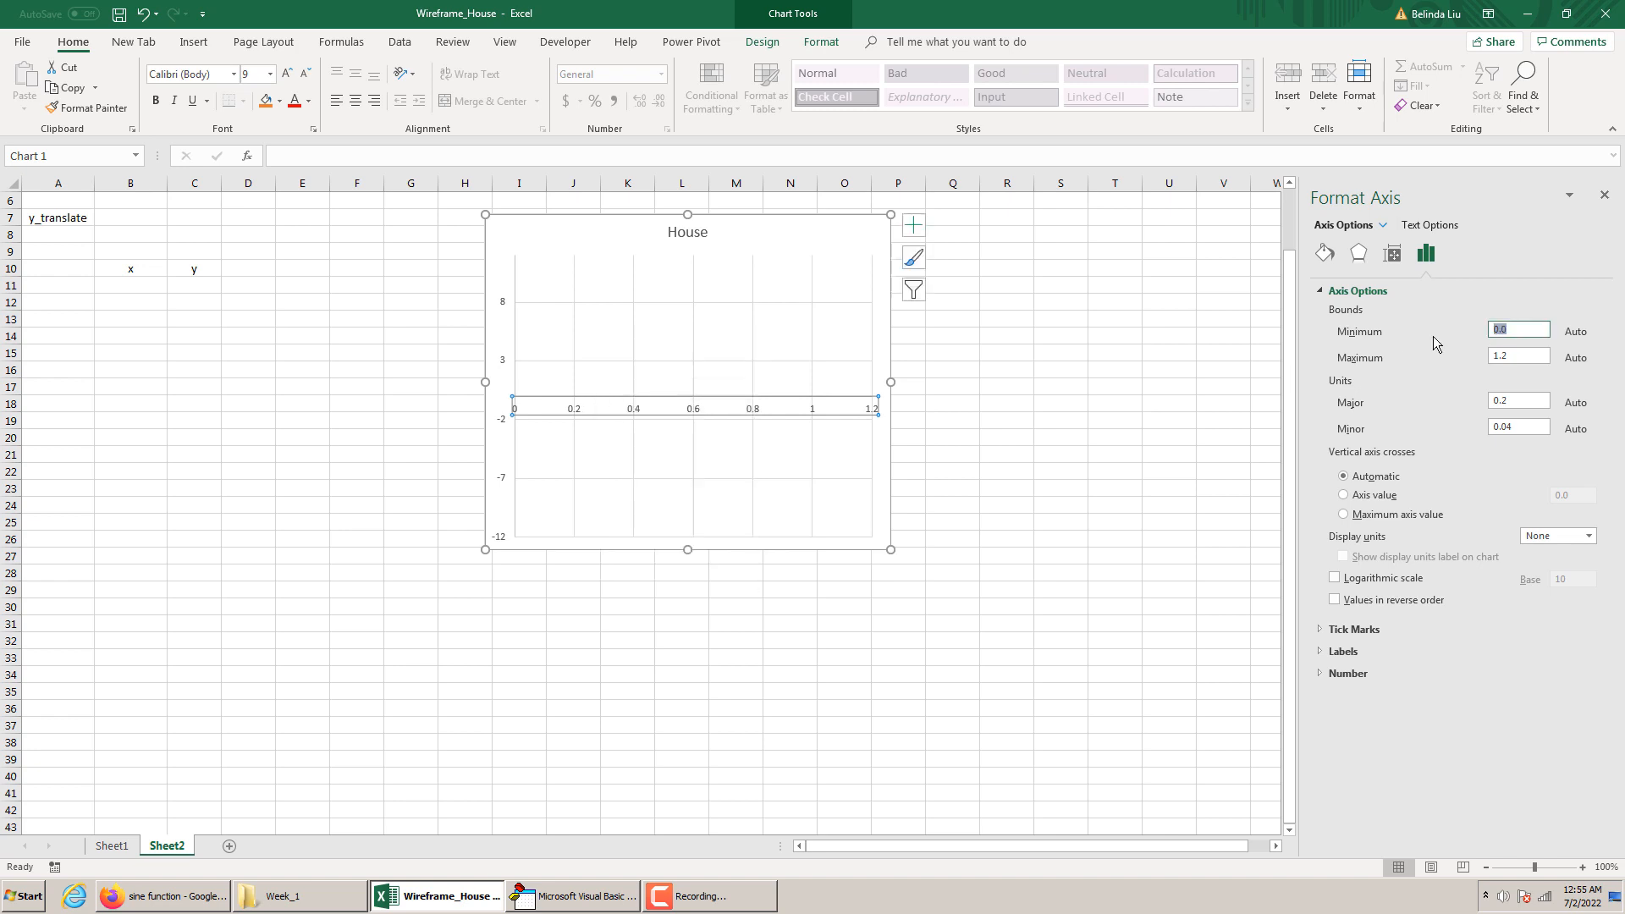
{"action": "type", "text": "-15"}
{"action": "left_click_drag", "start_coordinate": [1521, 329], "coordinate": [1397, 357]}
{"action": "type", "text": "15"}
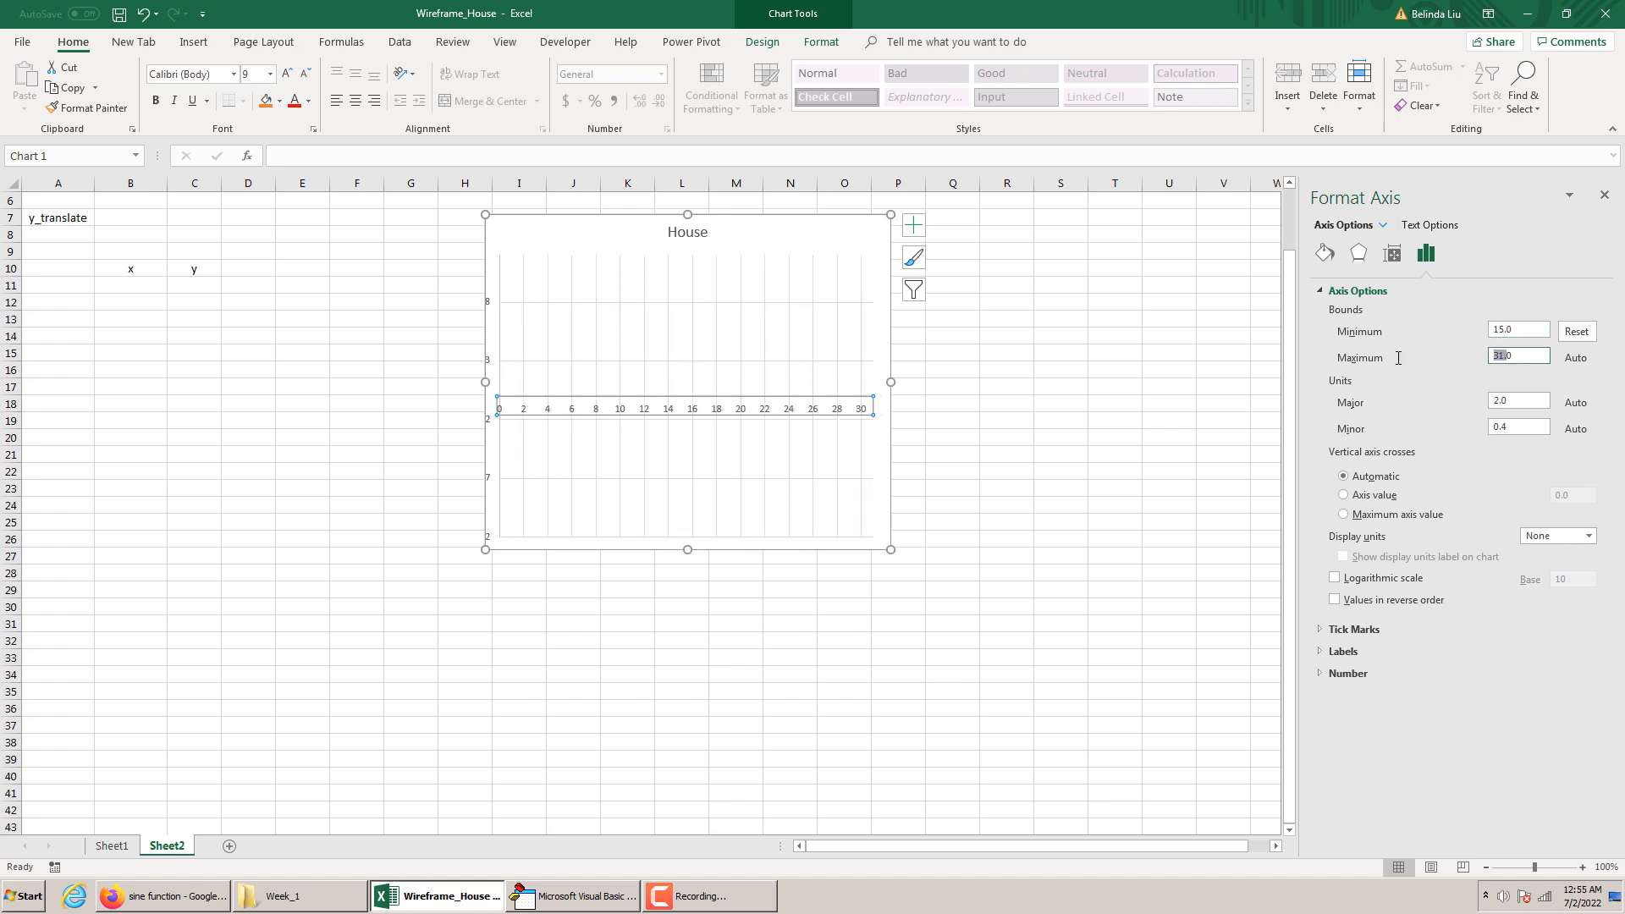
{"action": "type", "text": "-15"}
{"action": "key", "text": "Return"}
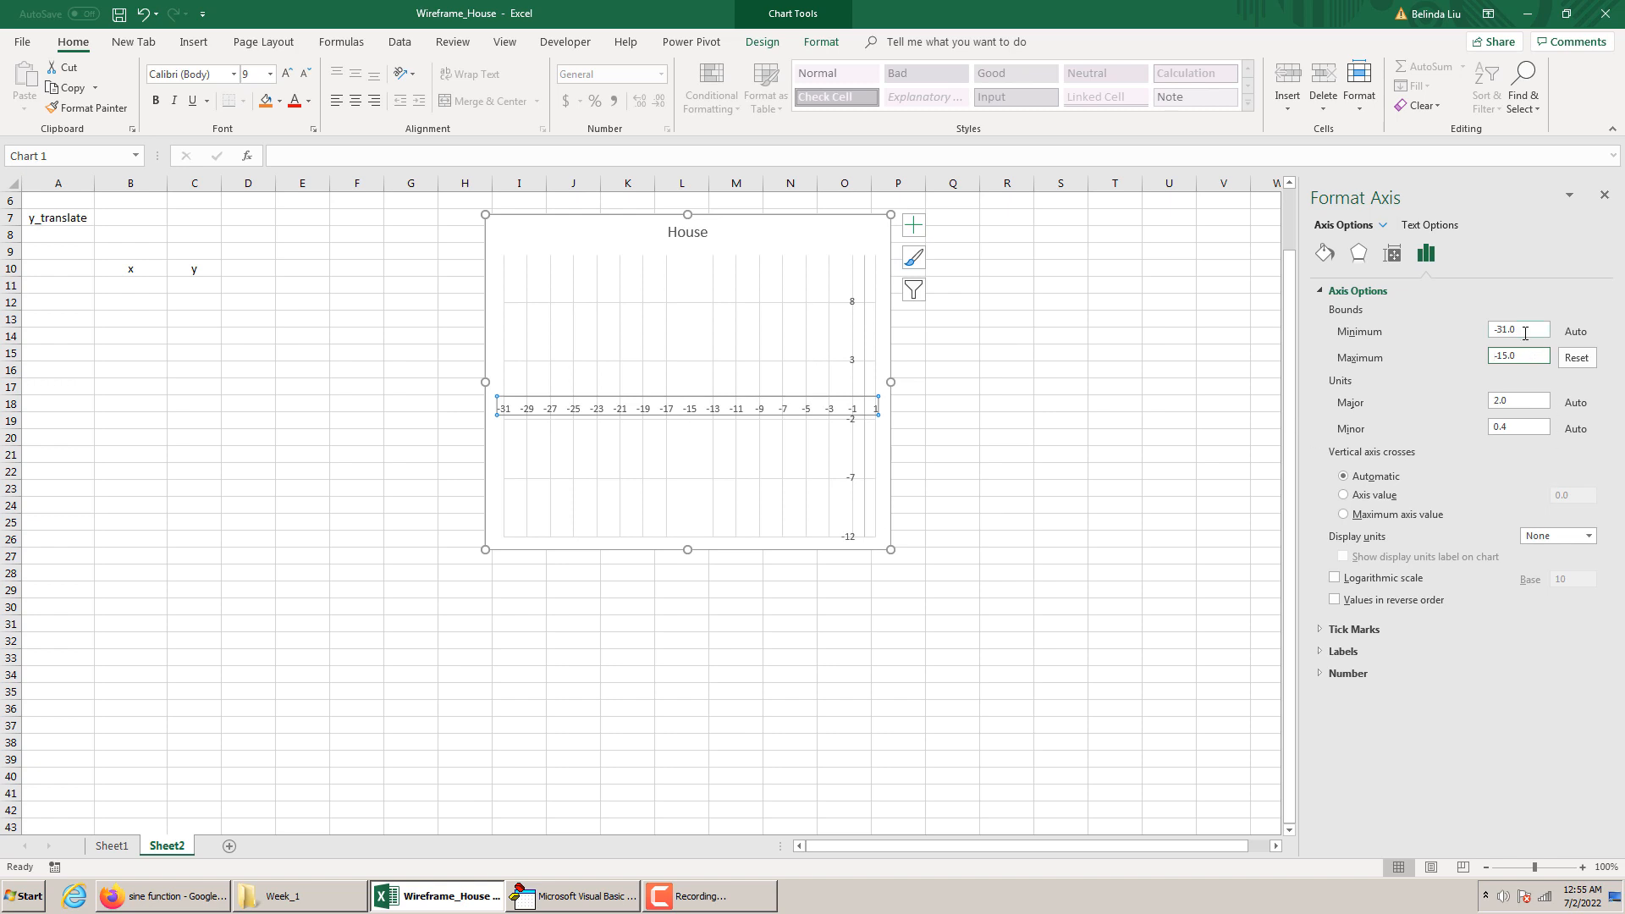
{"action": "left_click_drag", "start_coordinate": [1525, 333], "coordinate": [1465, 328]}
{"action": "type", "text": "-15"}
{"action": "left_click_drag", "start_coordinate": [1510, 356], "coordinate": [1468, 356]}
{"action": "type", "text": "15"}
{"action": "key", "text": "Return"}
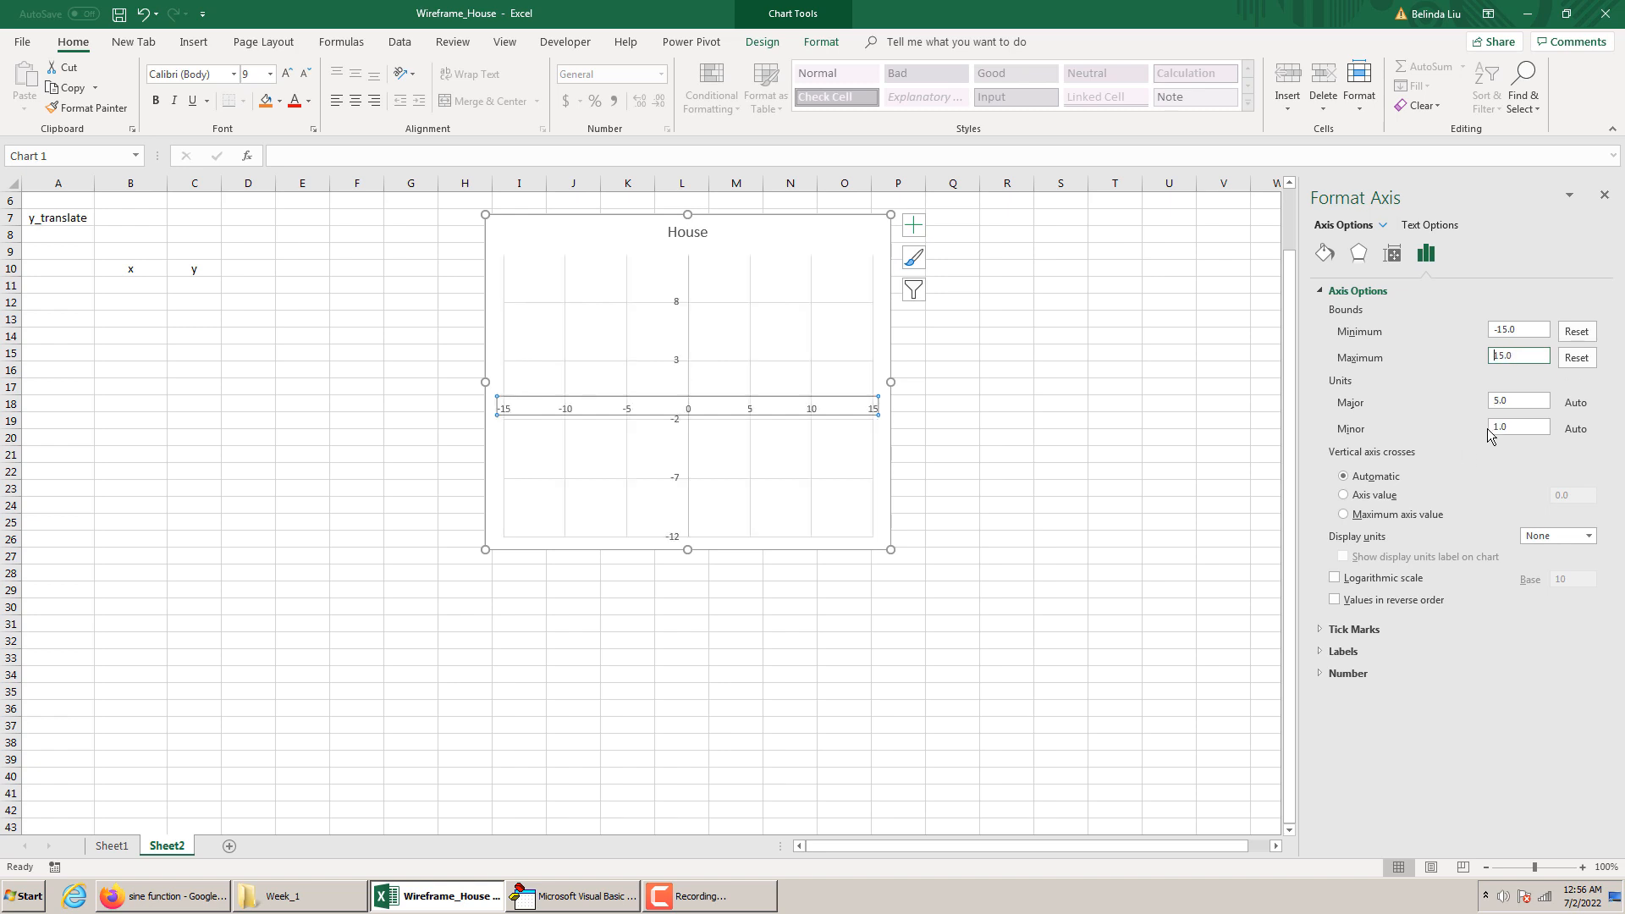
Set both the major and minor units of the horizontal axis to 1
{"action": "left_click_drag", "start_coordinate": [1512, 402], "coordinate": [1489, 427]}
{"action": "type", "text": "11"}
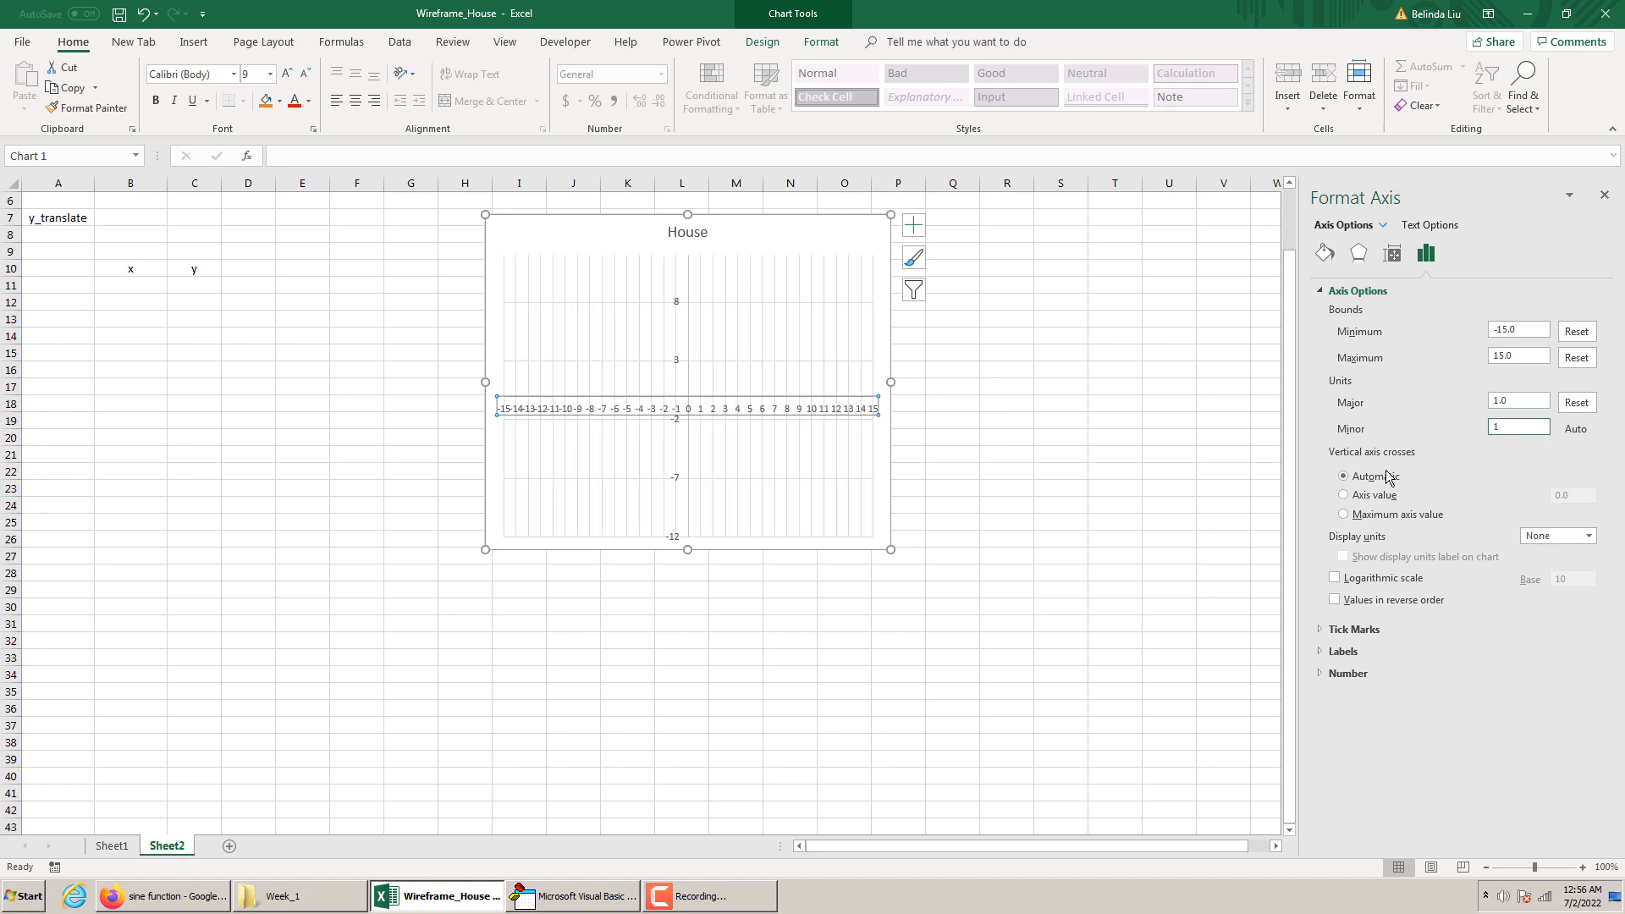
{"action": "left_click", "coordinate": [1183, 556]}
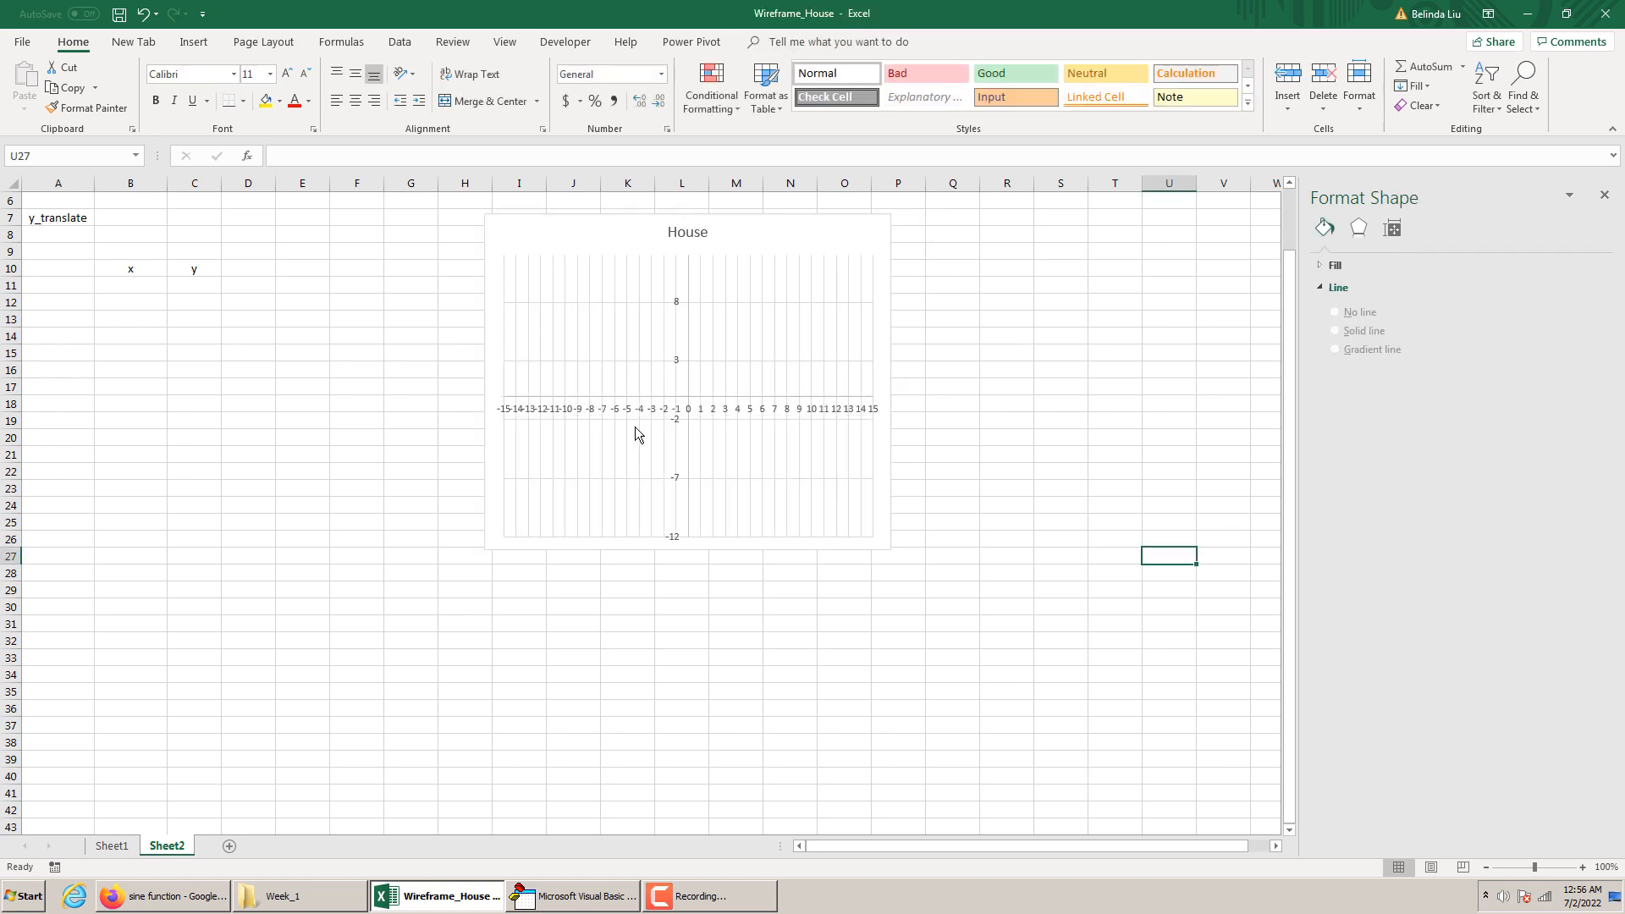
Set the chart's vertical axis bounds to a minimum of -15 and a maximum of 15
{"action": "right_click", "coordinate": [688, 373]}
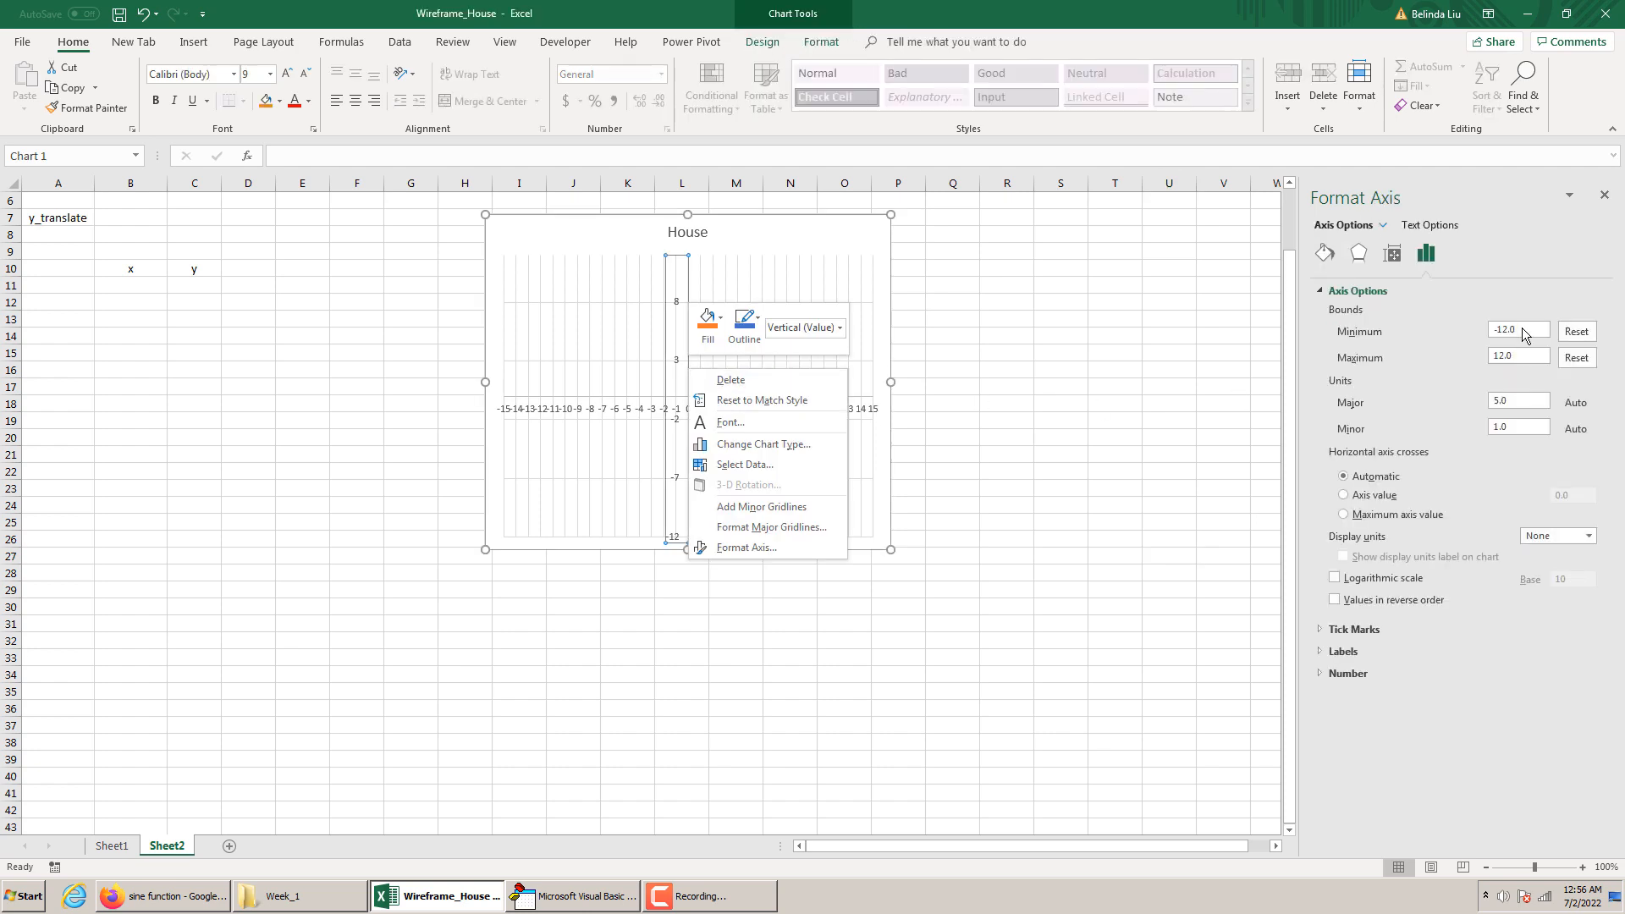
{"action": "left_click", "coordinate": [1509, 330]}
{"action": "left_click", "coordinate": [1515, 329]}
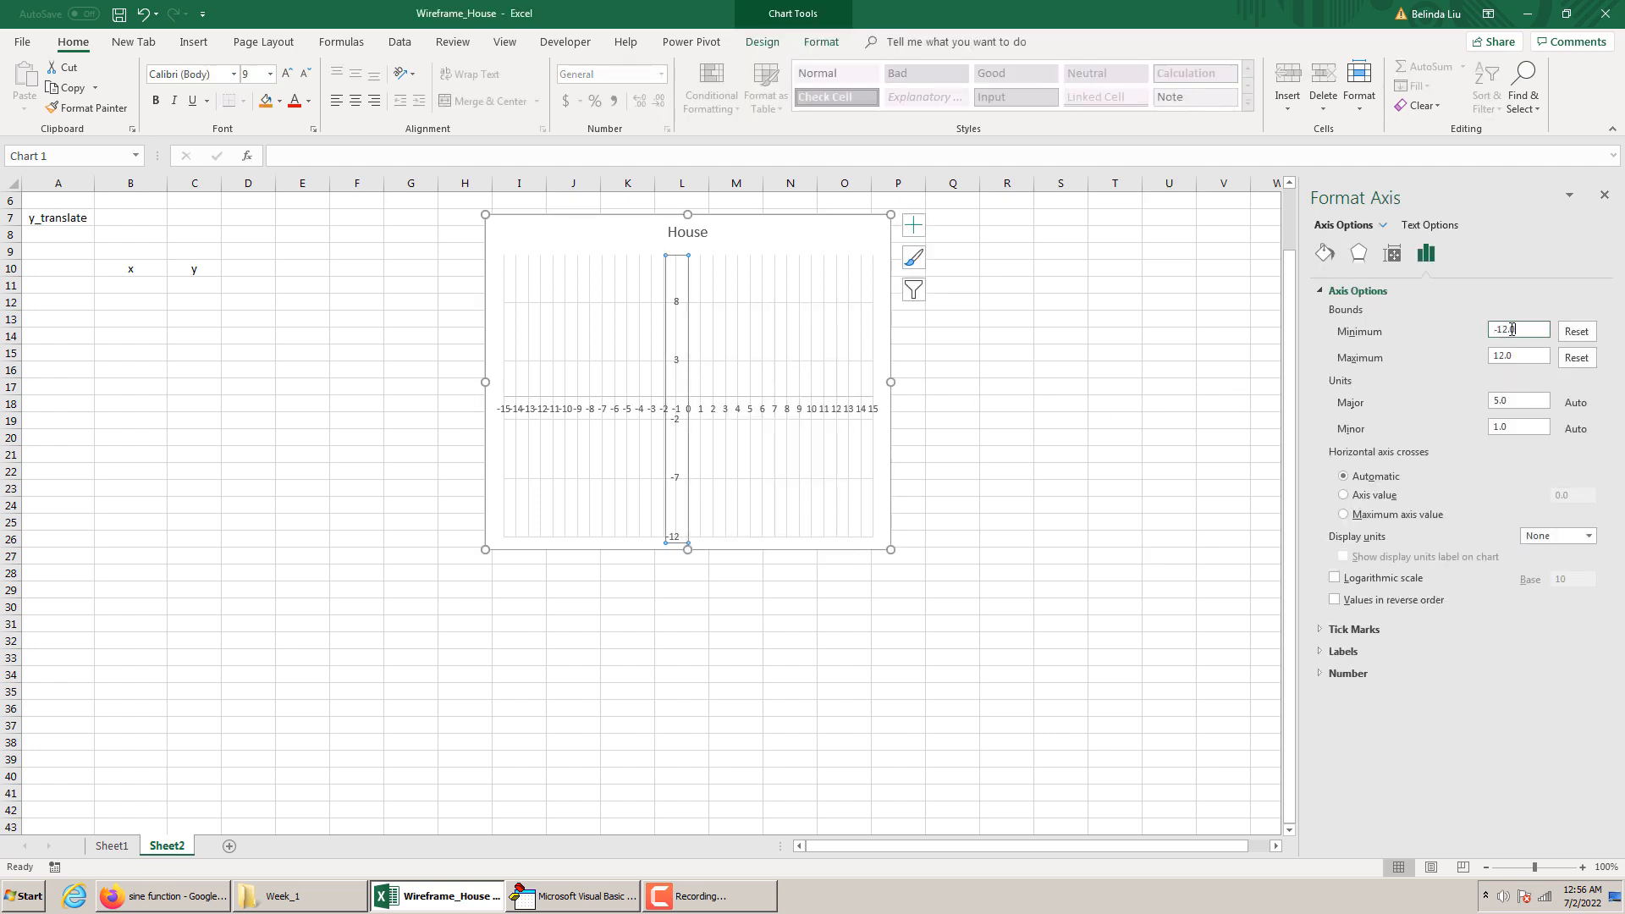
{"action": "left_click_drag", "start_coordinate": [1503, 331], "coordinate": [1522, 330]}
{"action": "type", "text": "15"}
{"action": "left_click", "coordinate": [1517, 354]}
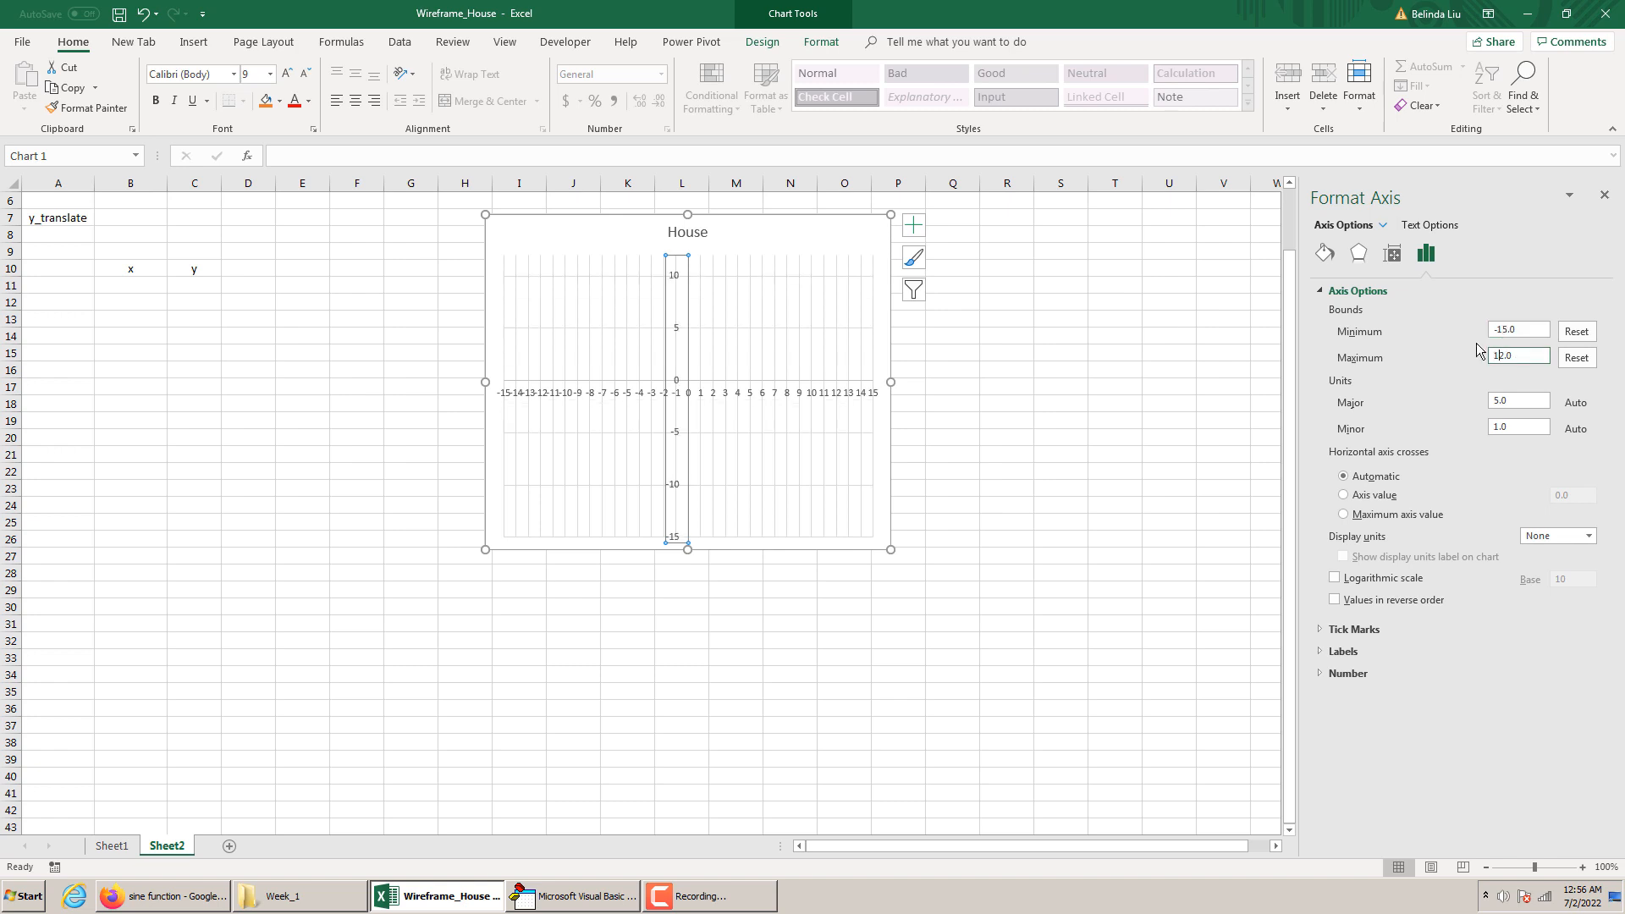
{"action": "key", "text": "ctrl+a"}
{"action": "type", "text": "1"}
{"action": "key", "text": "Return"}
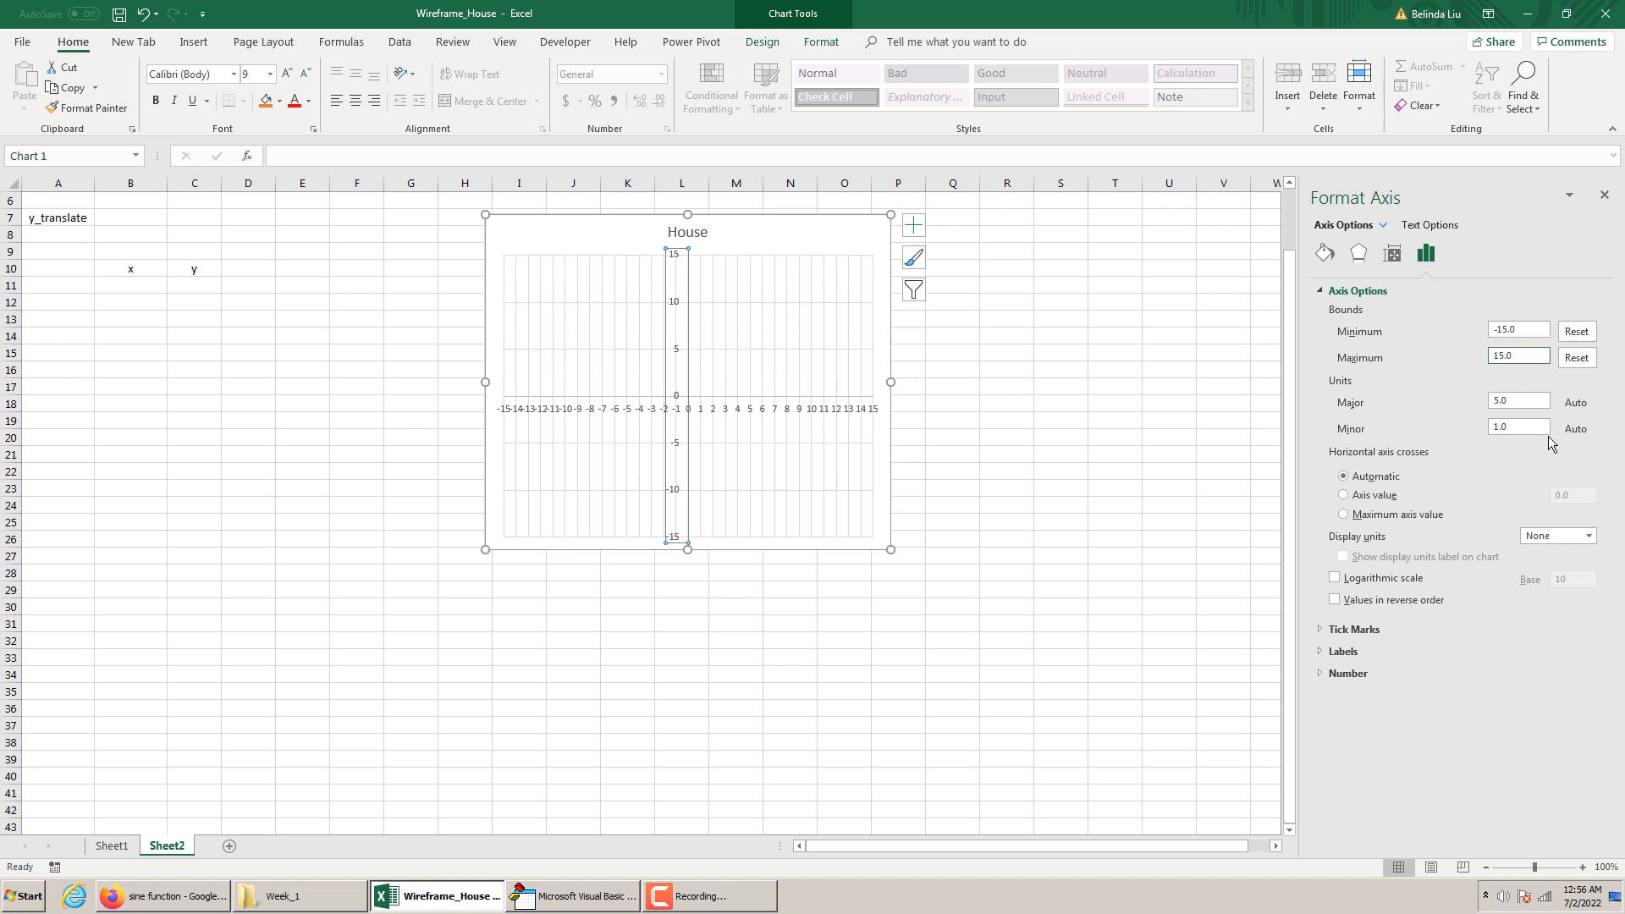
Set the vertical axis's major unit to 1 and its minor unit to 0.2
{"action": "left_click", "coordinate": [1523, 404]}
{"action": "type", "text": "1"}
{"action": "left_click", "coordinate": [1523, 428]}
{"action": "type", "text": "0.2"}
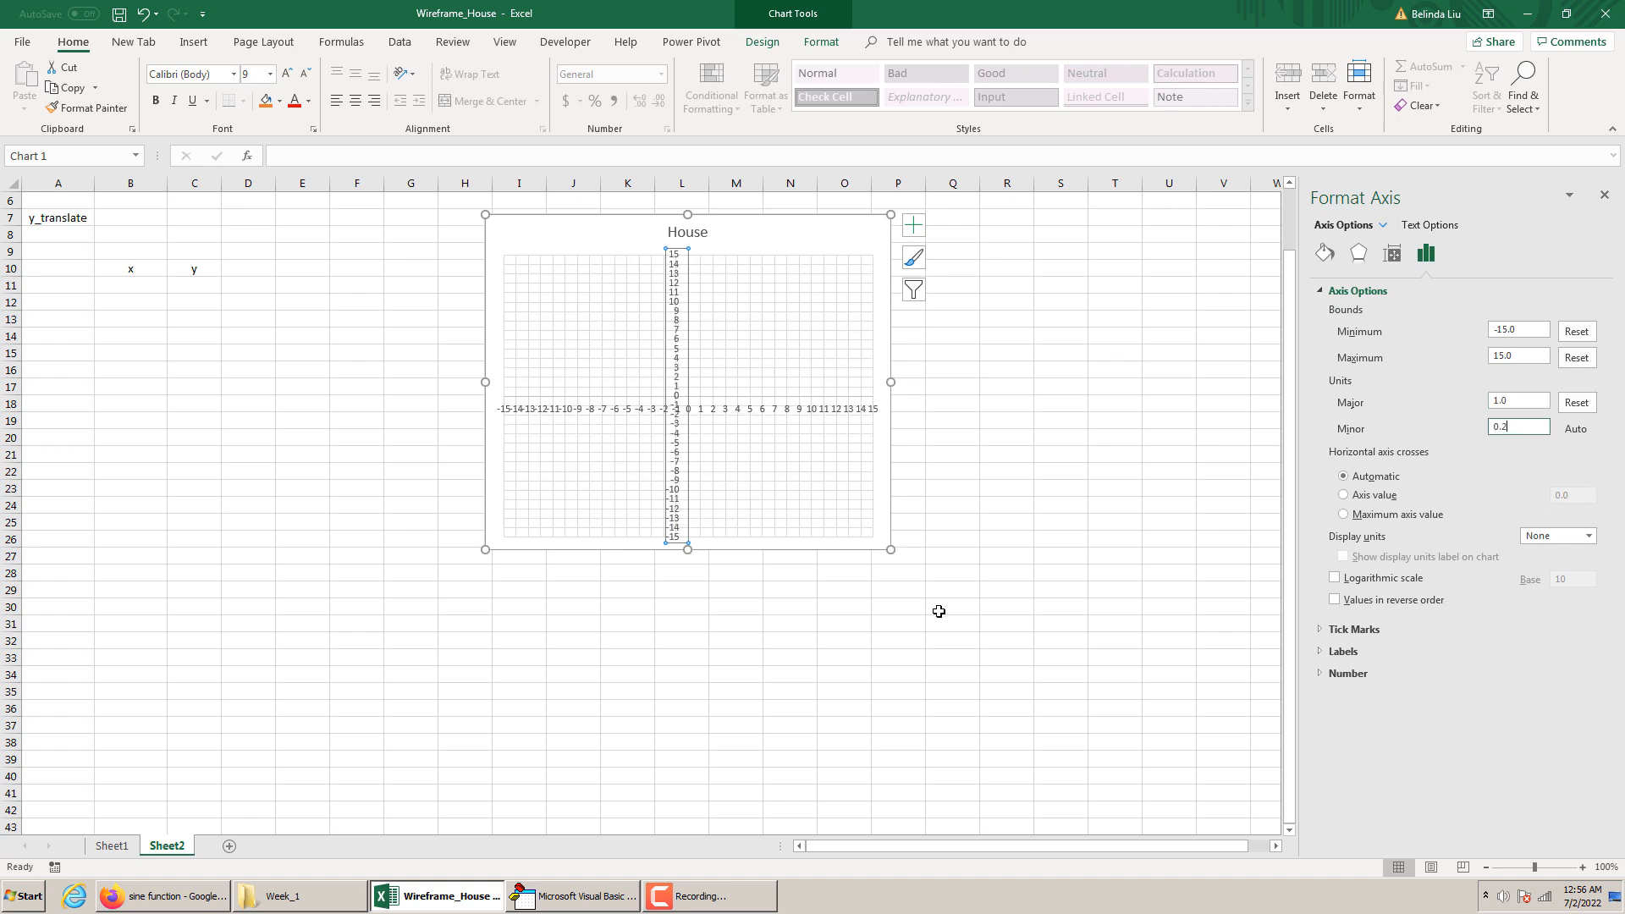
Resize the chart to 7 inches high by 7 inches wide and lock its aspect ratio
{"action": "left_click", "coordinate": [888, 505]}
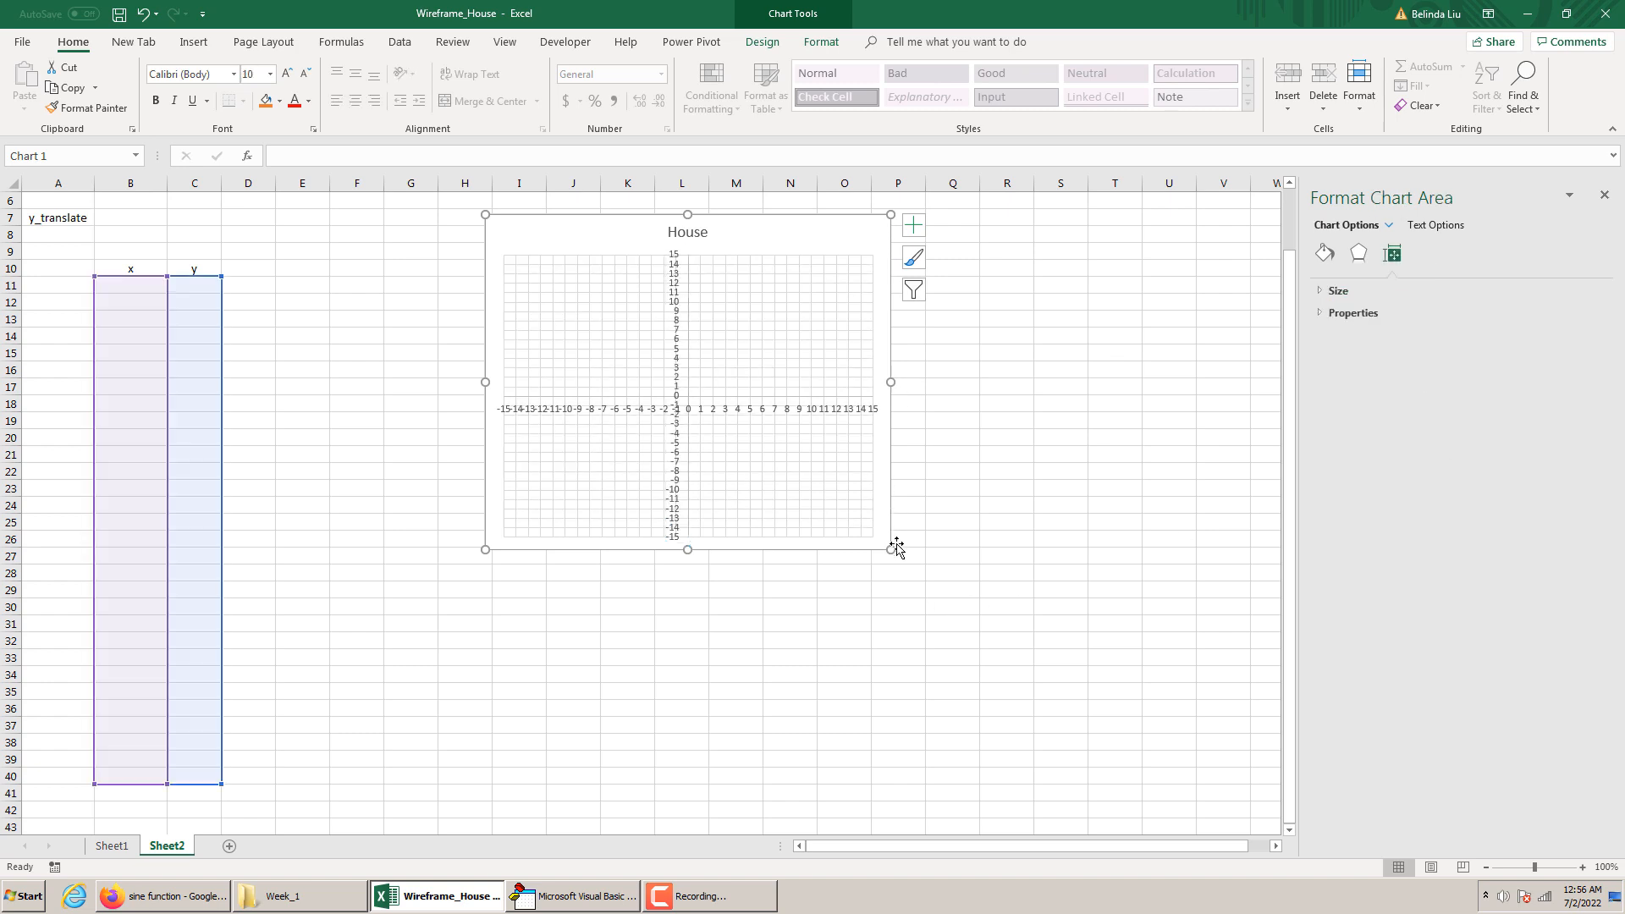
{"action": "left_click_drag", "start_coordinate": [891, 548], "coordinate": [1063, 748]}
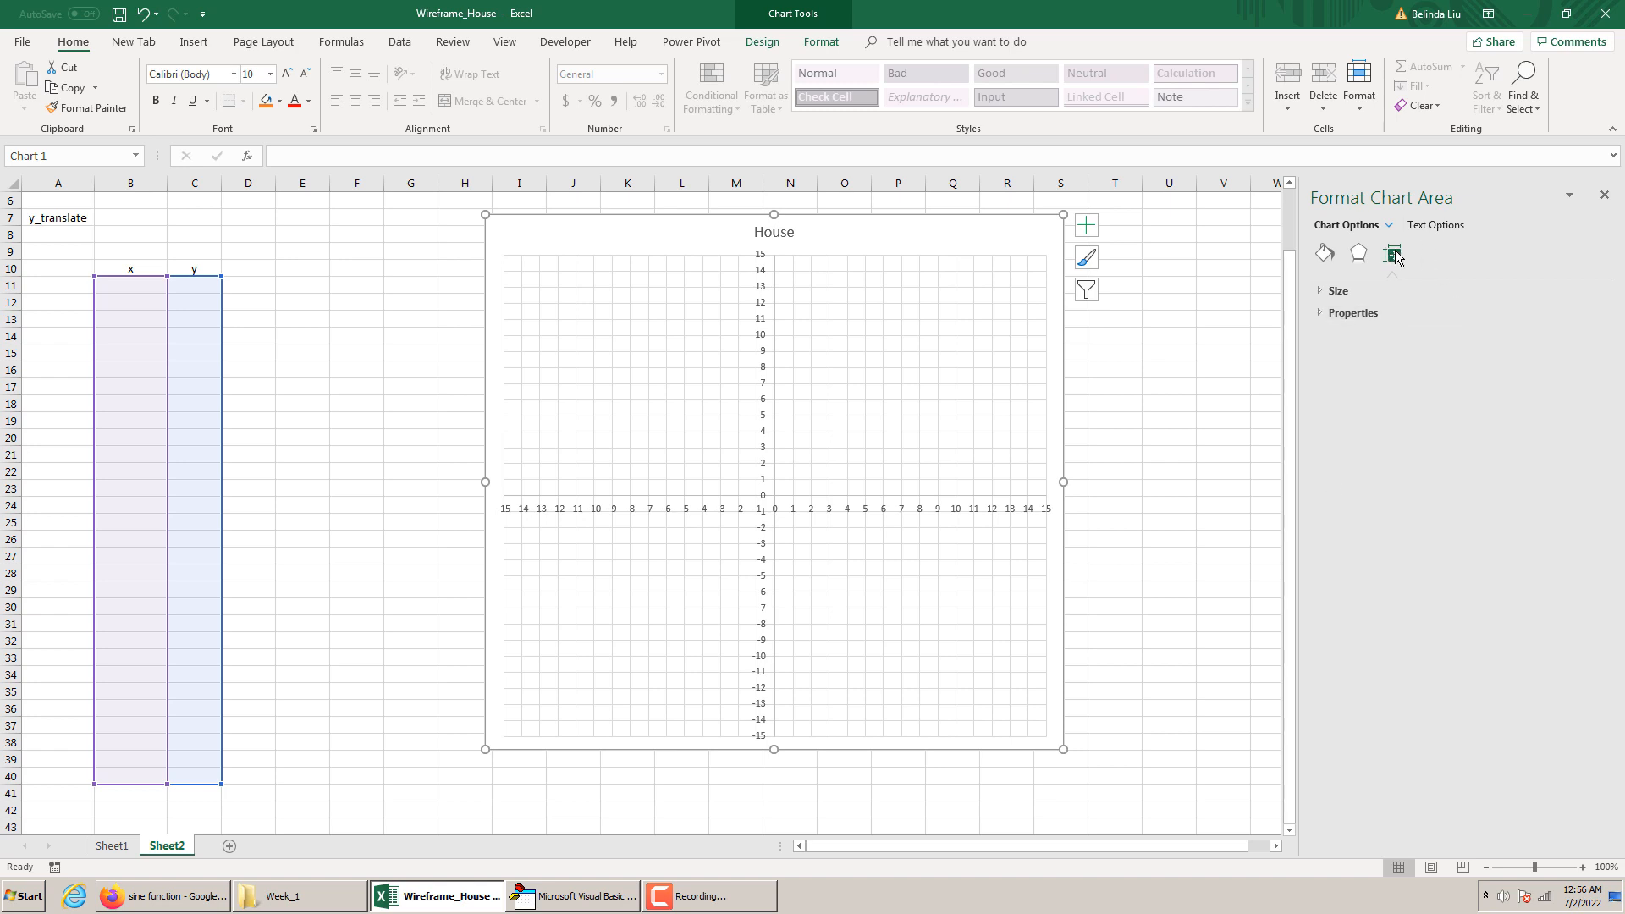
{"action": "left_click", "coordinate": [1363, 292]}
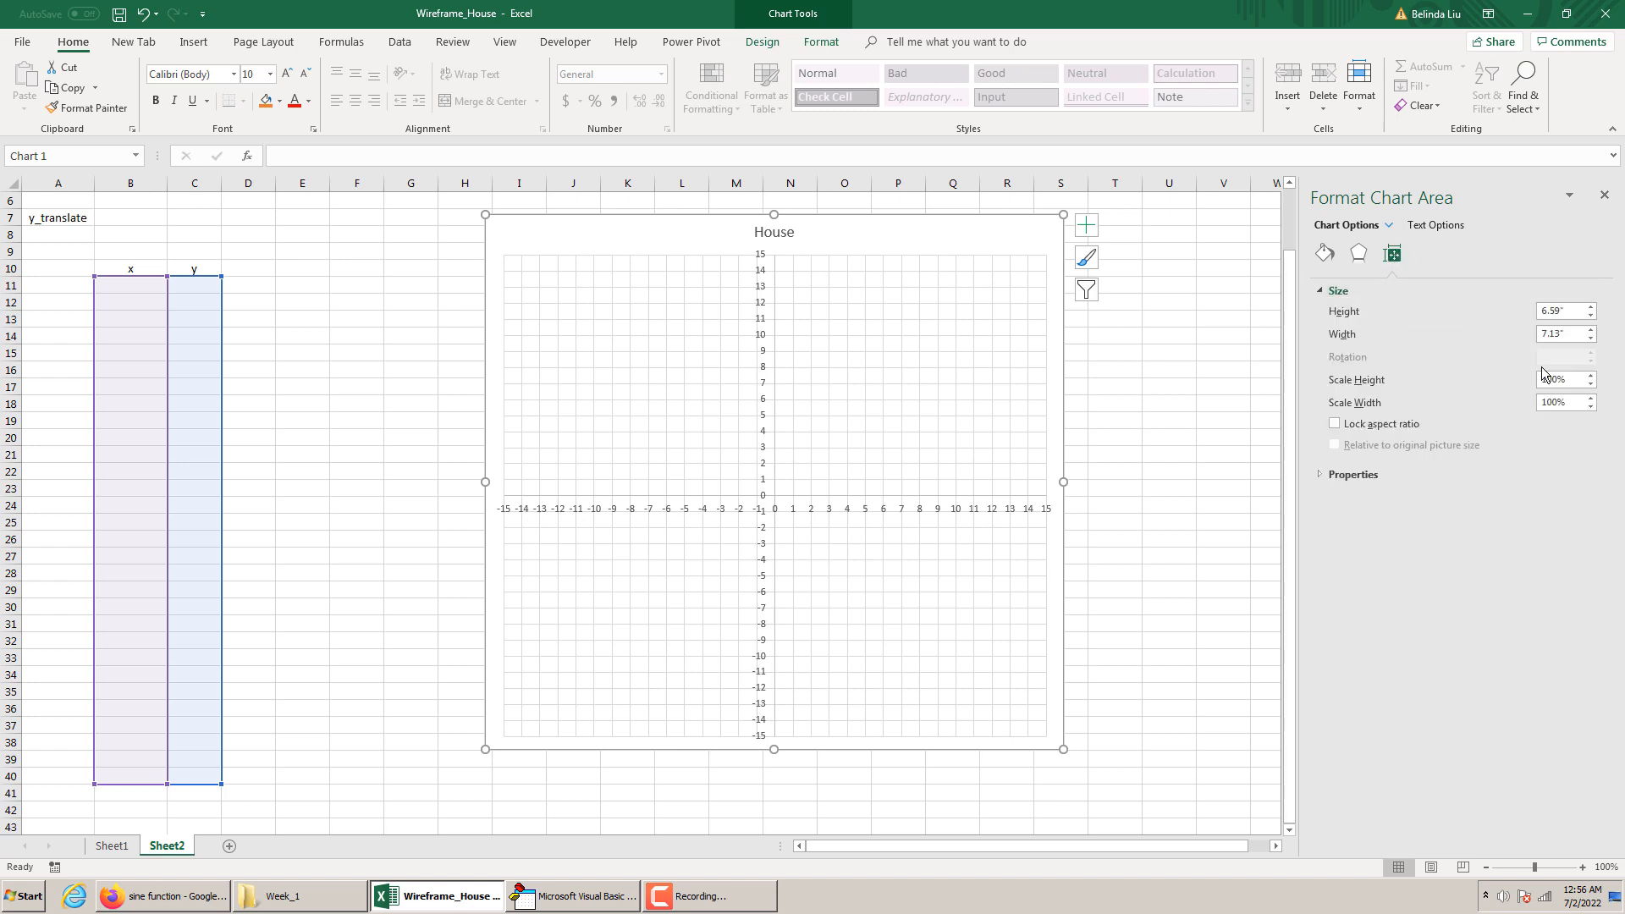
{"action": "left_click", "coordinate": [1574, 315]}
{"action": "left_click", "coordinate": [1566, 334]}
{"action": "type", "text": "7"}
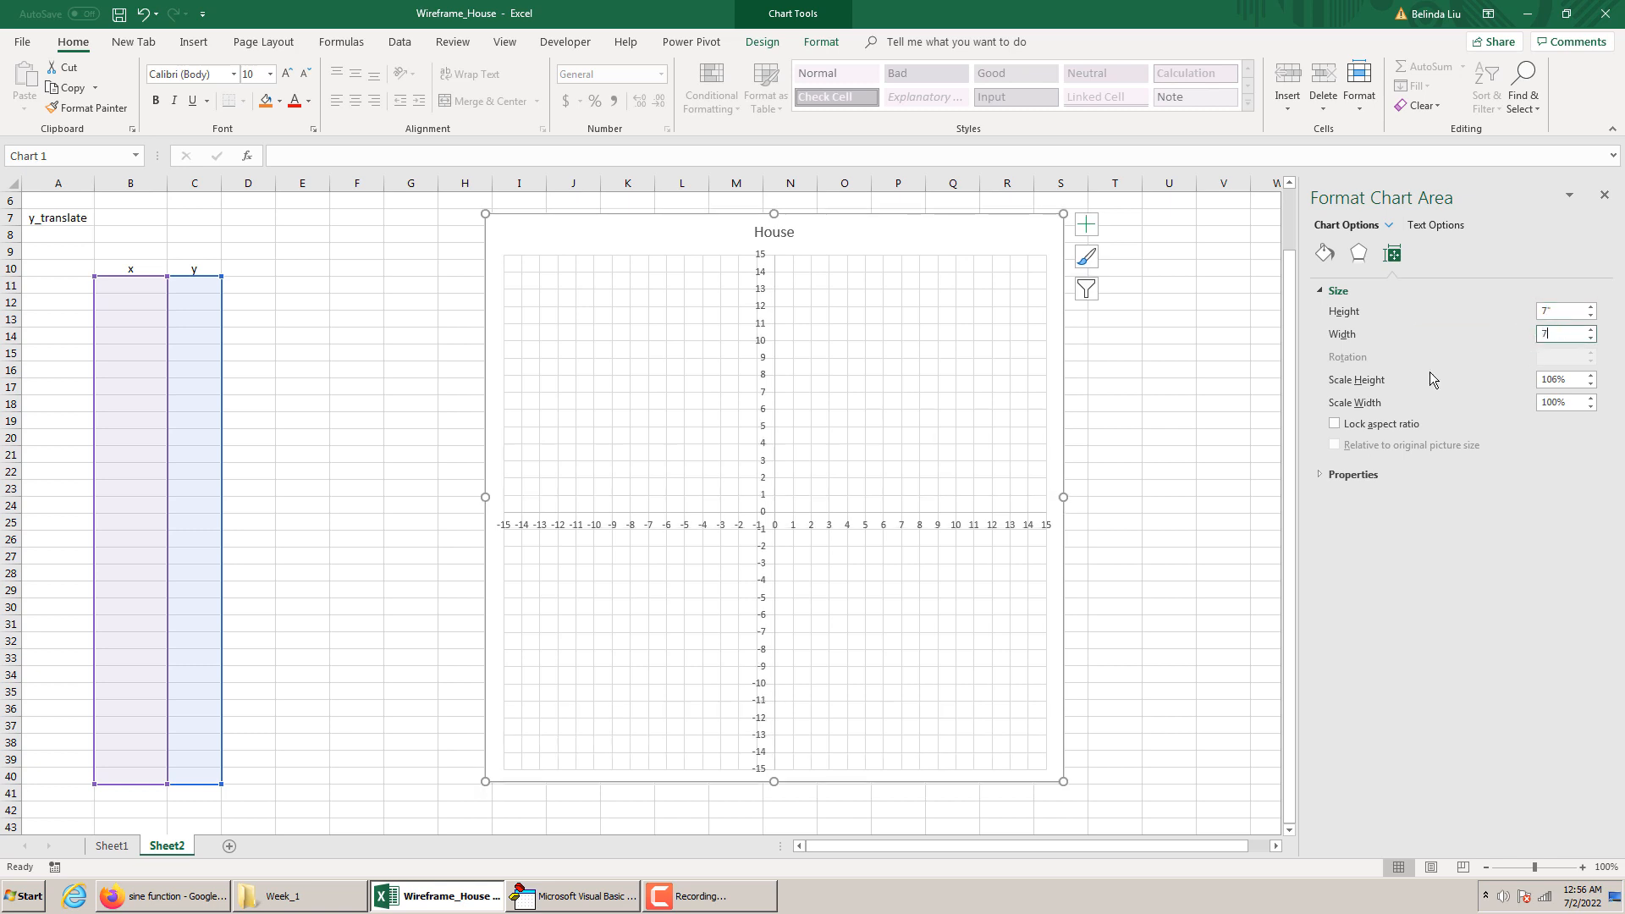
{"action": "key", "text": "Return"}
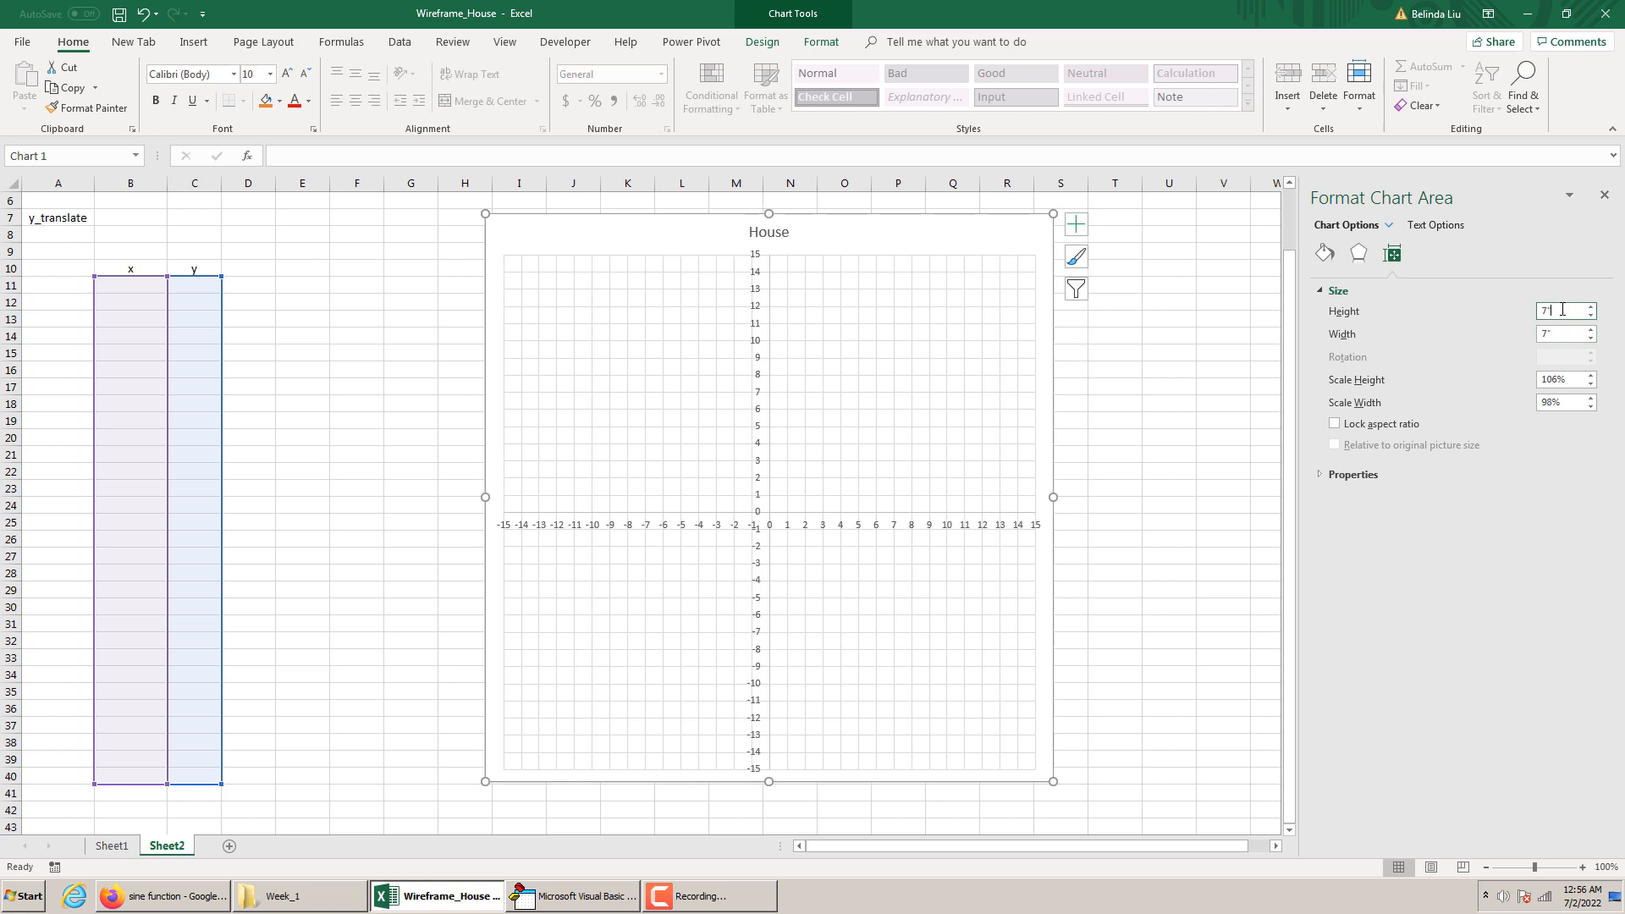
{"action": "left_click", "coordinate": [1334, 424]}
{"action": "left_click", "coordinate": [1174, 501]}
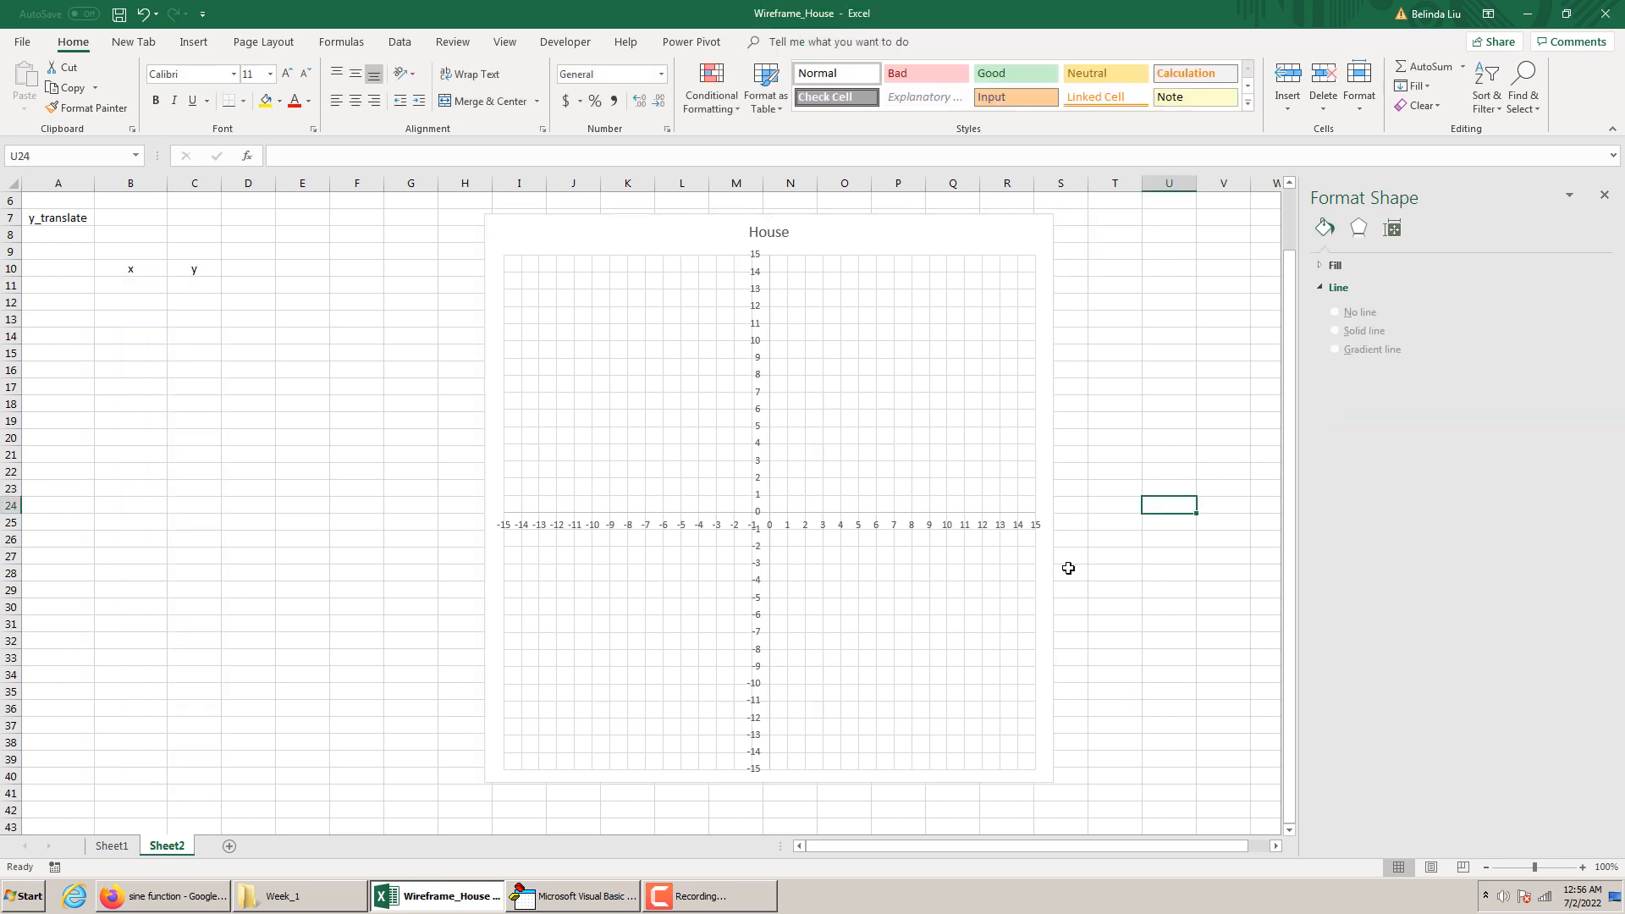
Delete the House title from the chart
{"action": "left_click", "coordinate": [784, 234]}
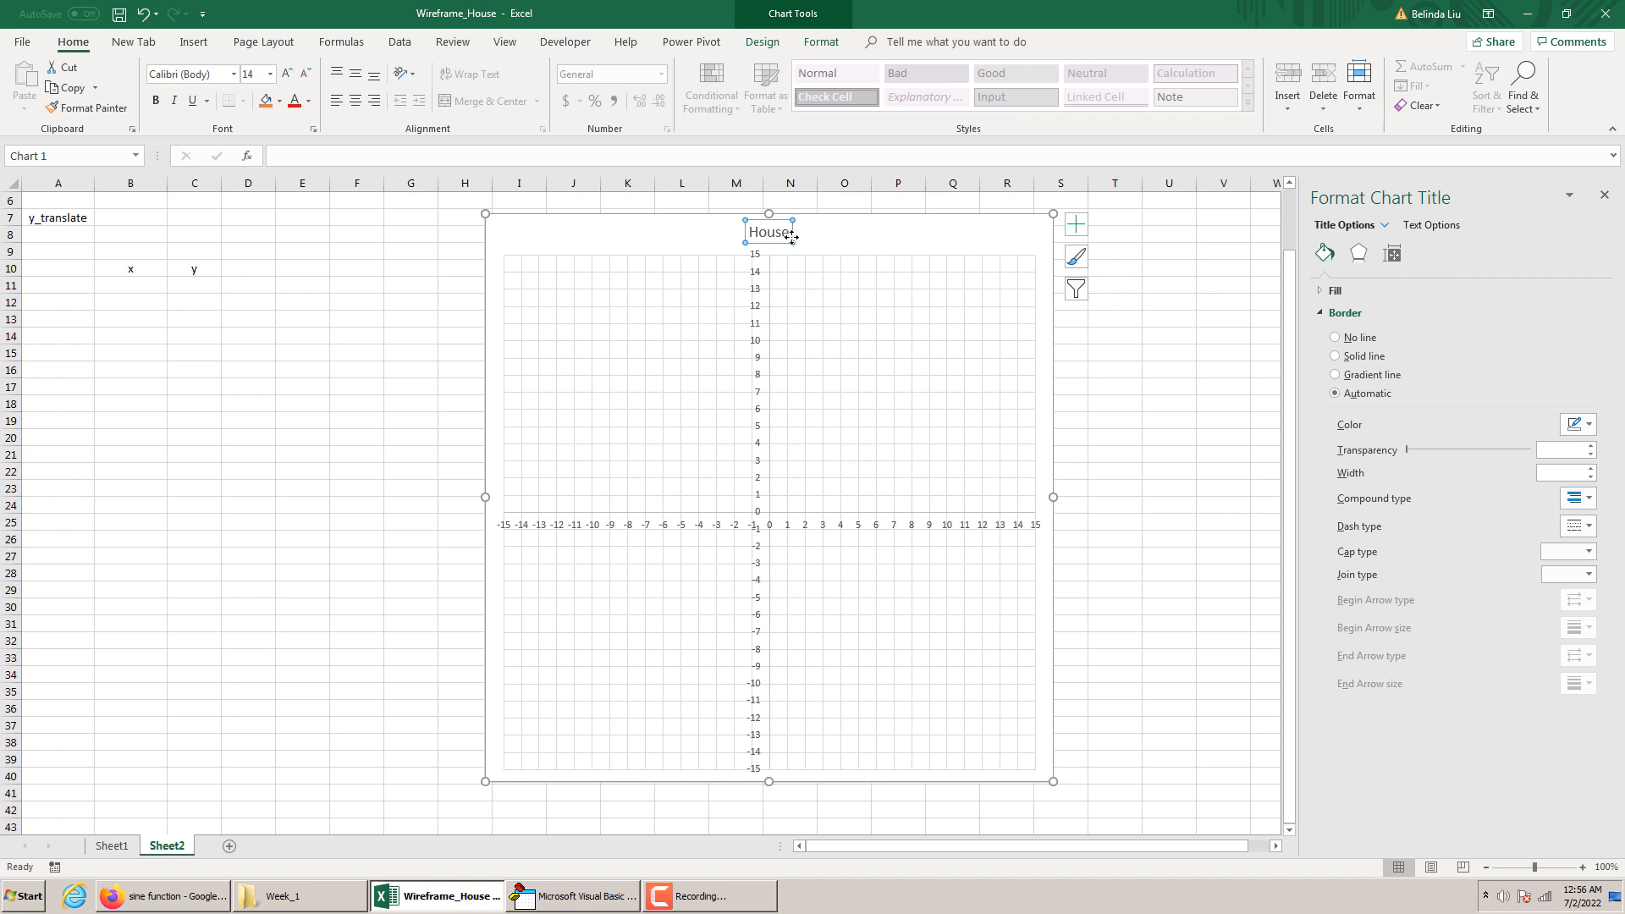
{"action": "left_click", "coordinate": [814, 257]}
{"action": "left_click", "coordinate": [780, 239]}
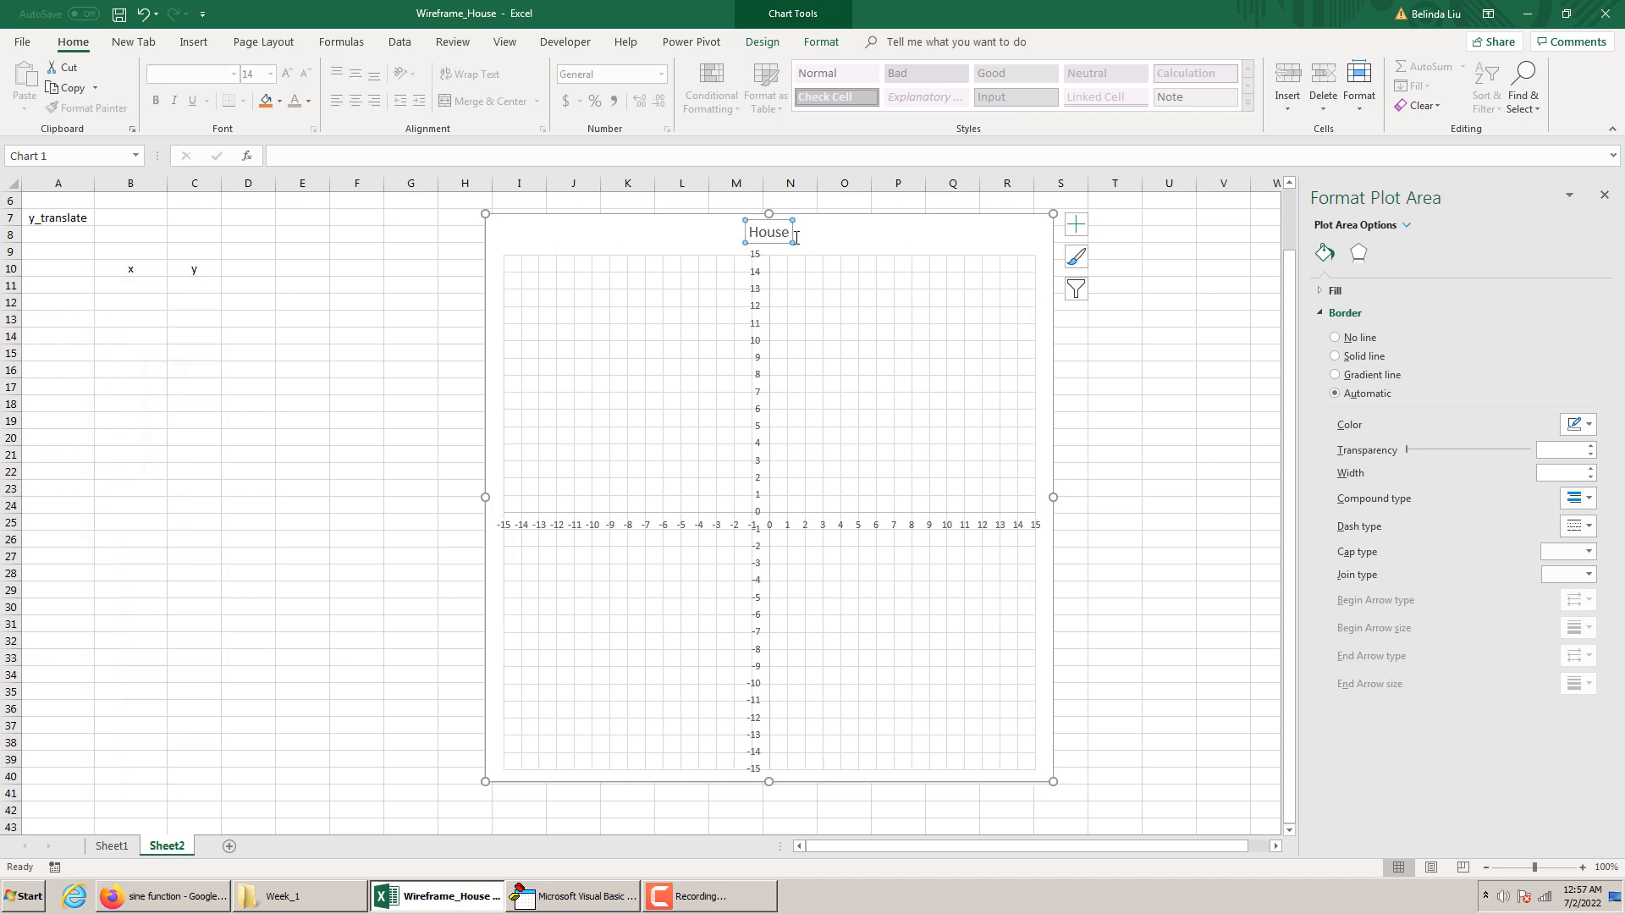
{"action": "key", "text": "Delete"}
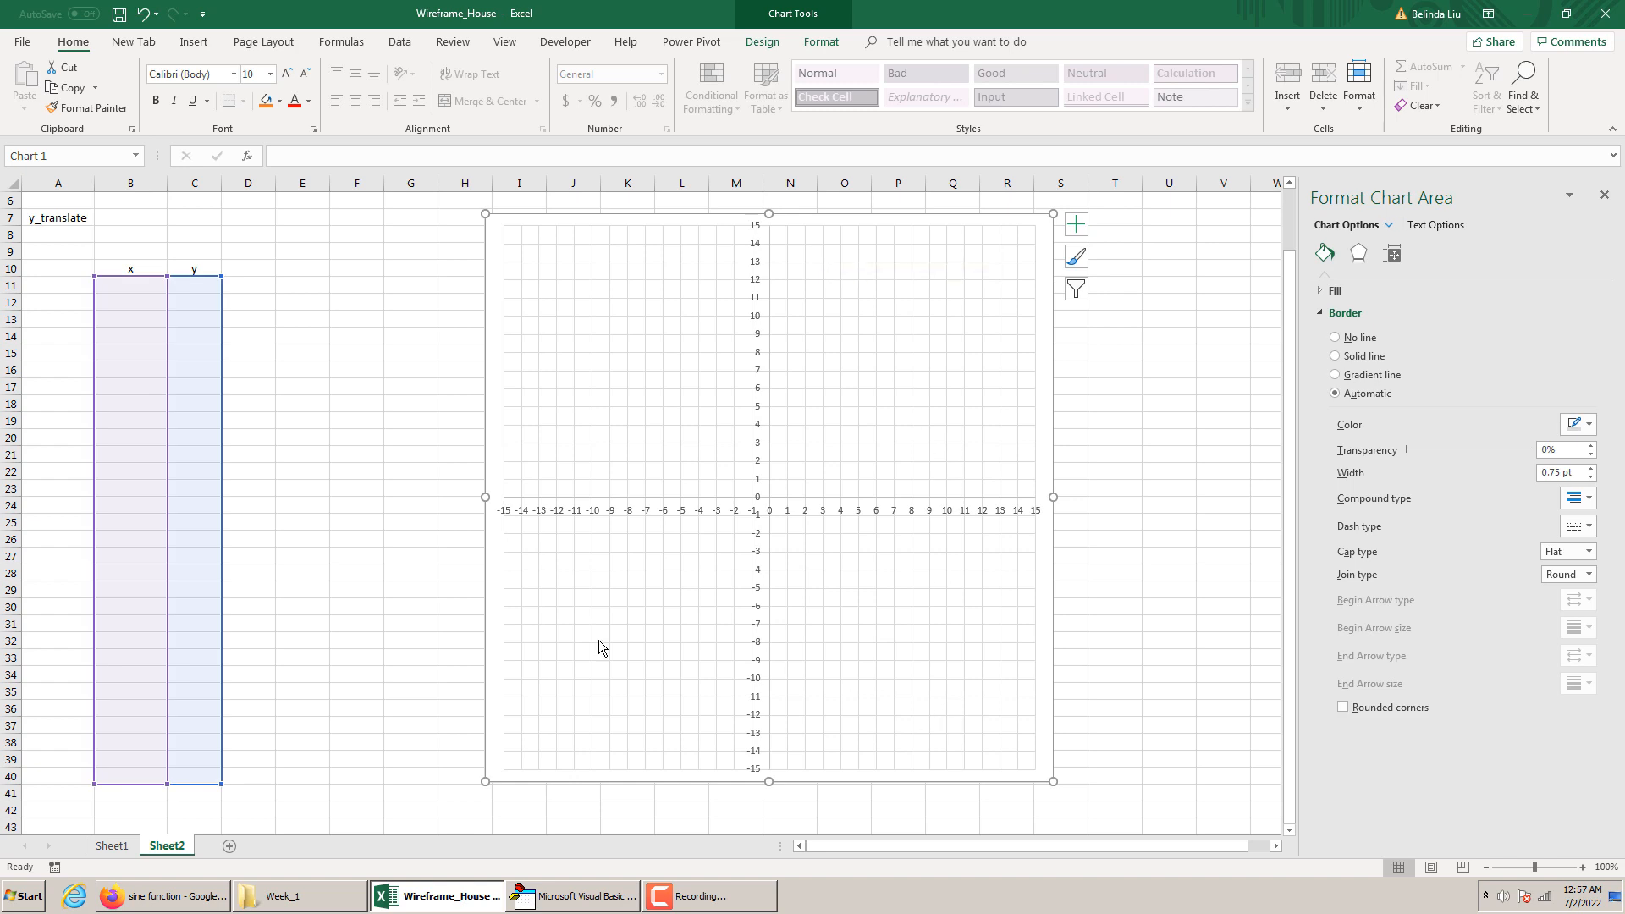
Enlarge the plot area outward so it nearly fills the chart frame on all sides
{"action": "left_click", "coordinate": [521, 668]}
{"action": "left_click", "coordinate": [507, 750]}
{"action": "left_click_drag", "start_coordinate": [505, 766], "coordinate": [491, 771]}
{"action": "left_click_drag", "start_coordinate": [1040, 770], "coordinate": [1041, 774]}
{"action": "left_click_drag", "start_coordinate": [1039, 226], "coordinate": [1041, 218]}
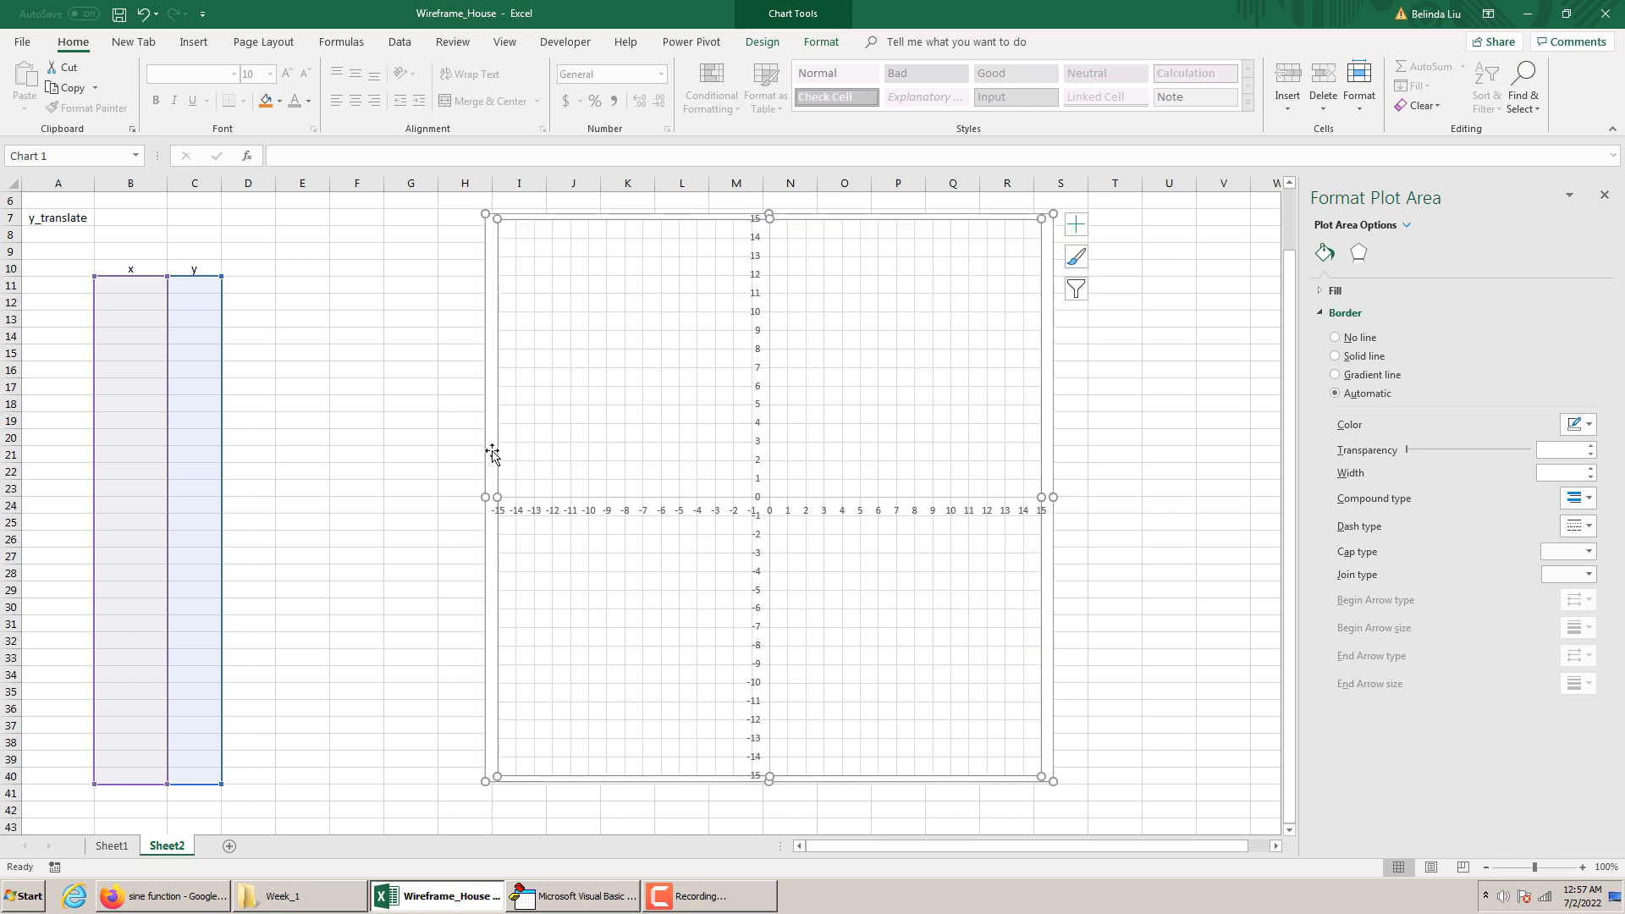
Give the plot area a solid border in a light yellow chosen from the standard colour palette
{"action": "right_click", "coordinate": [522, 440]}
{"action": "key", "text": "Escape"}
{"action": "left_click", "coordinate": [1581, 425]}
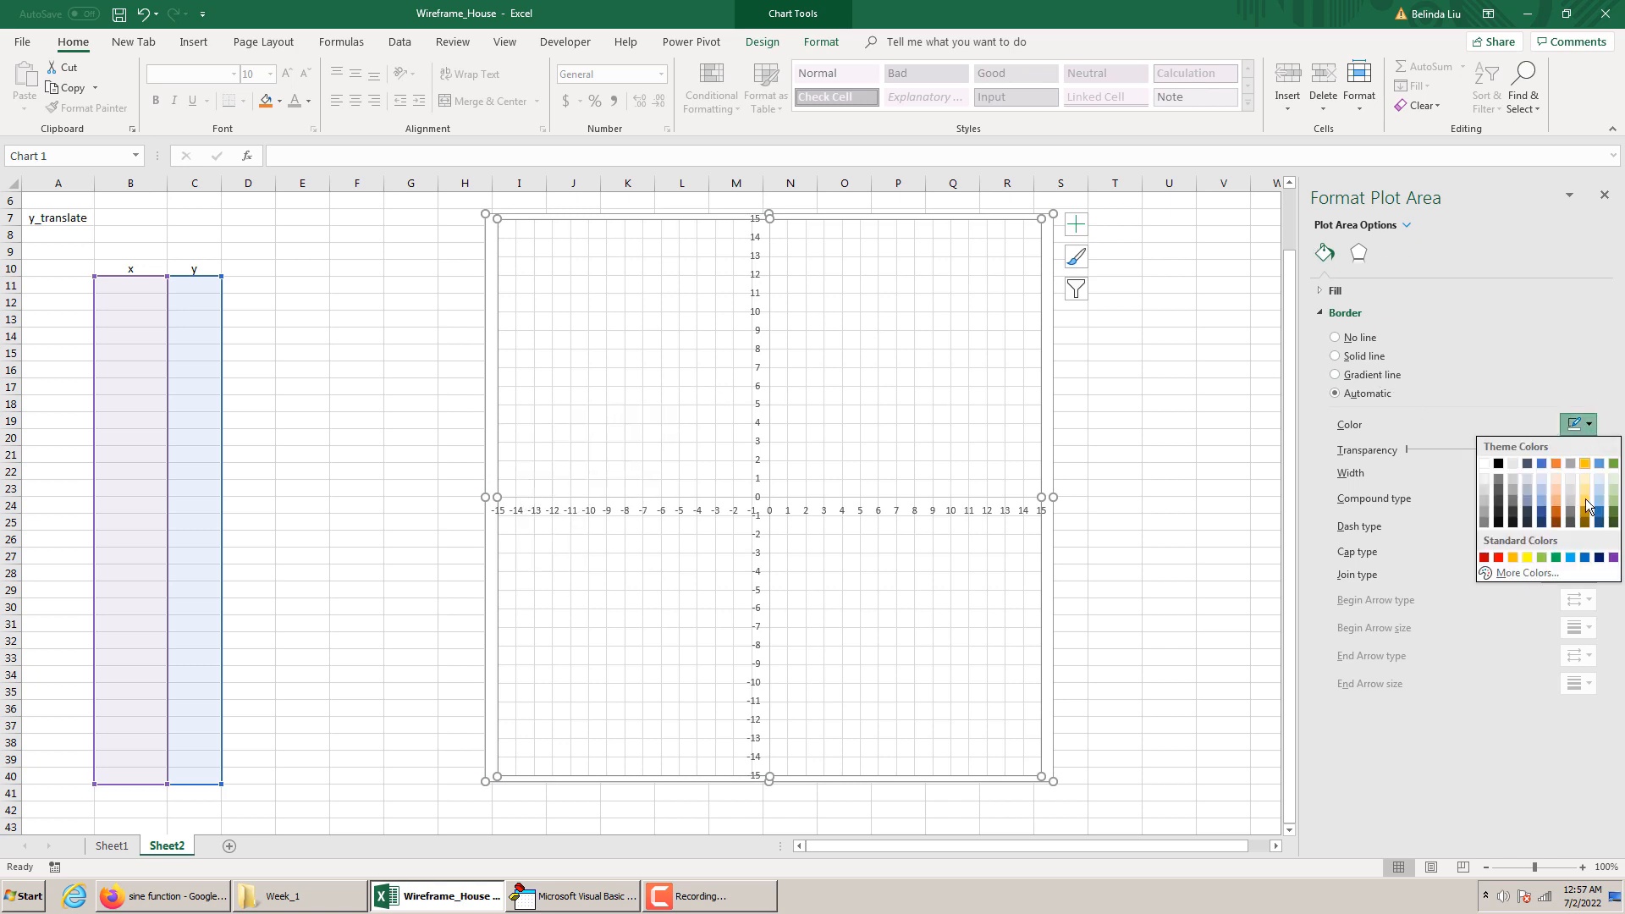
{"action": "left_click", "coordinate": [1525, 574]}
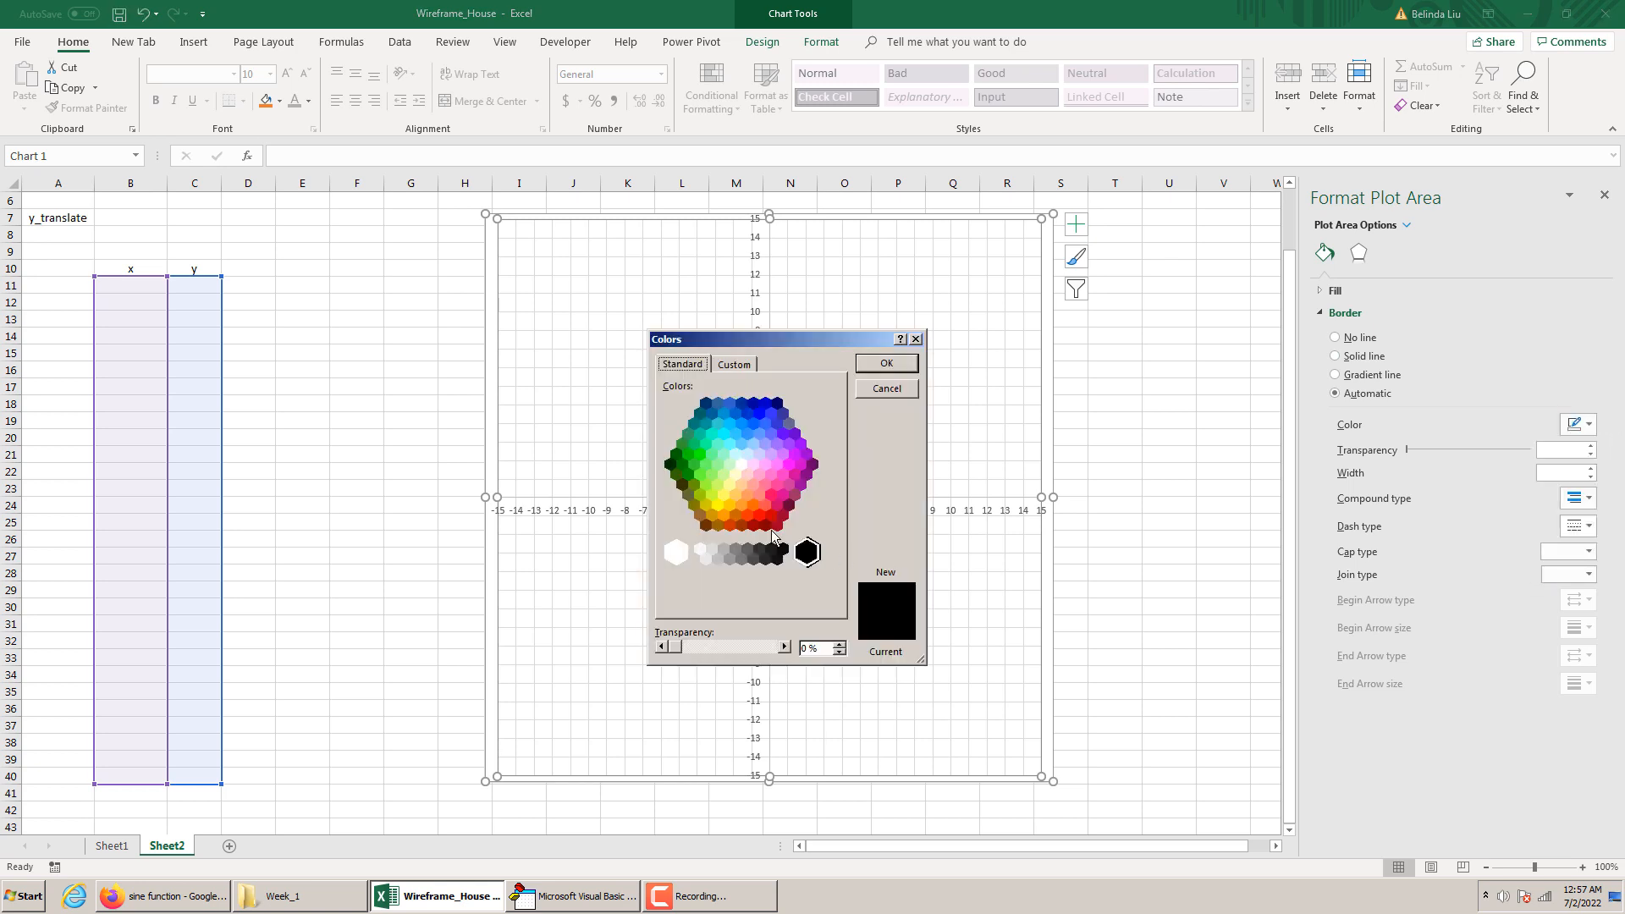
{"action": "left_click", "coordinate": [734, 365]}
{"action": "left_click", "coordinate": [685, 365]}
{"action": "left_click", "coordinate": [724, 494]}
{"action": "left_click", "coordinate": [886, 364]}
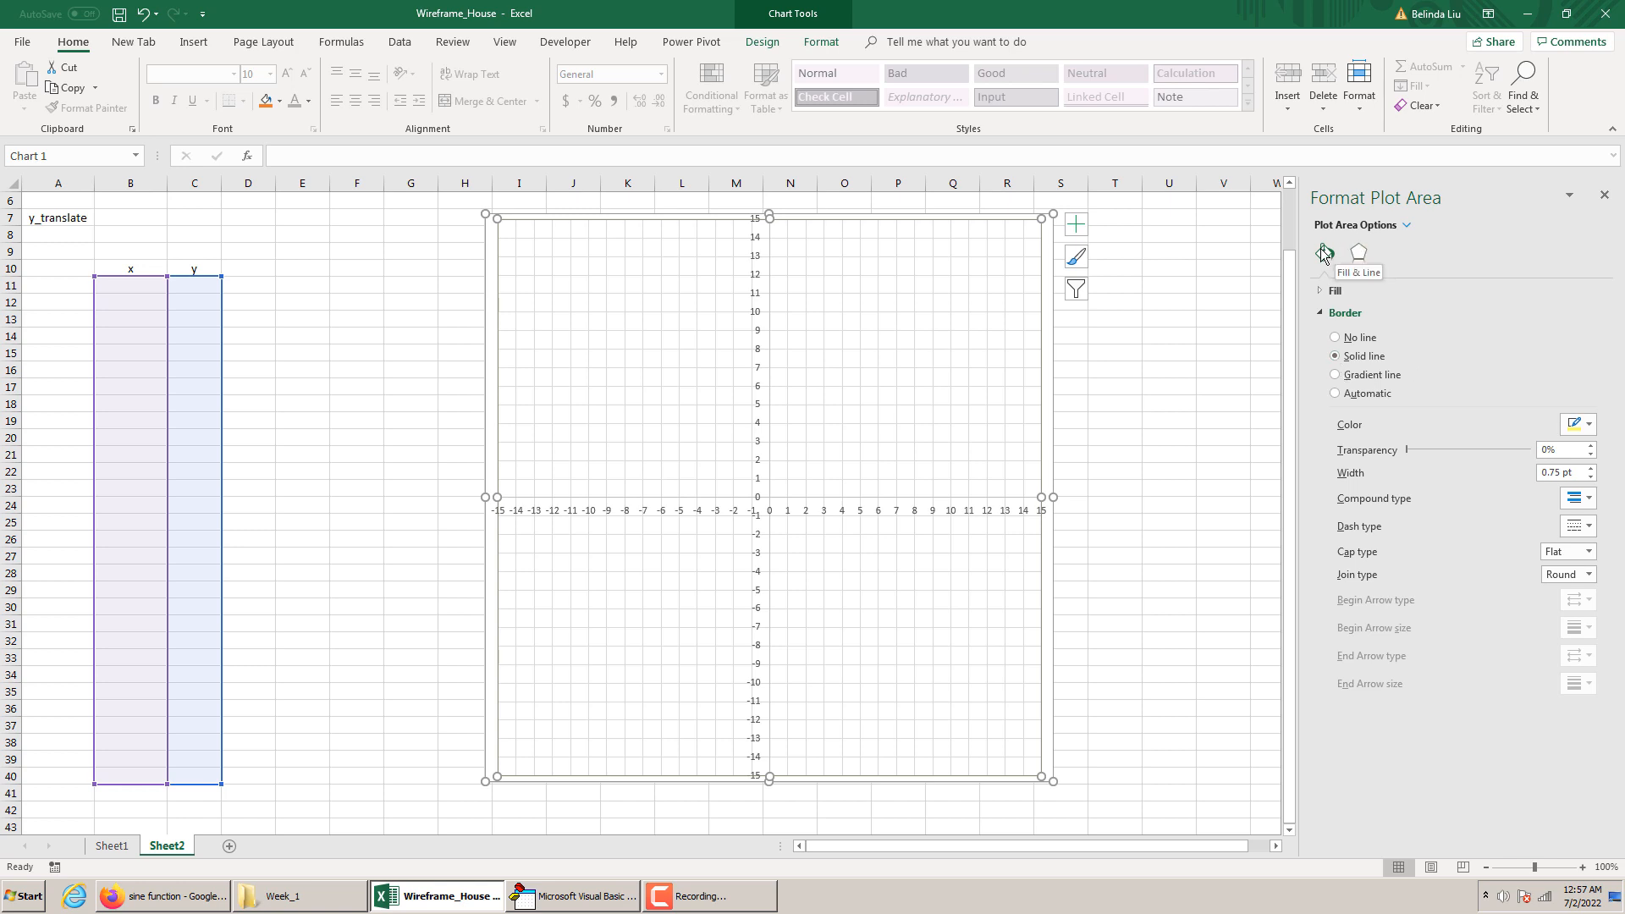
Fill the plot area with a solid pale yellow, one shade lighter than its border colour
{"action": "left_click", "coordinate": [1330, 290]}
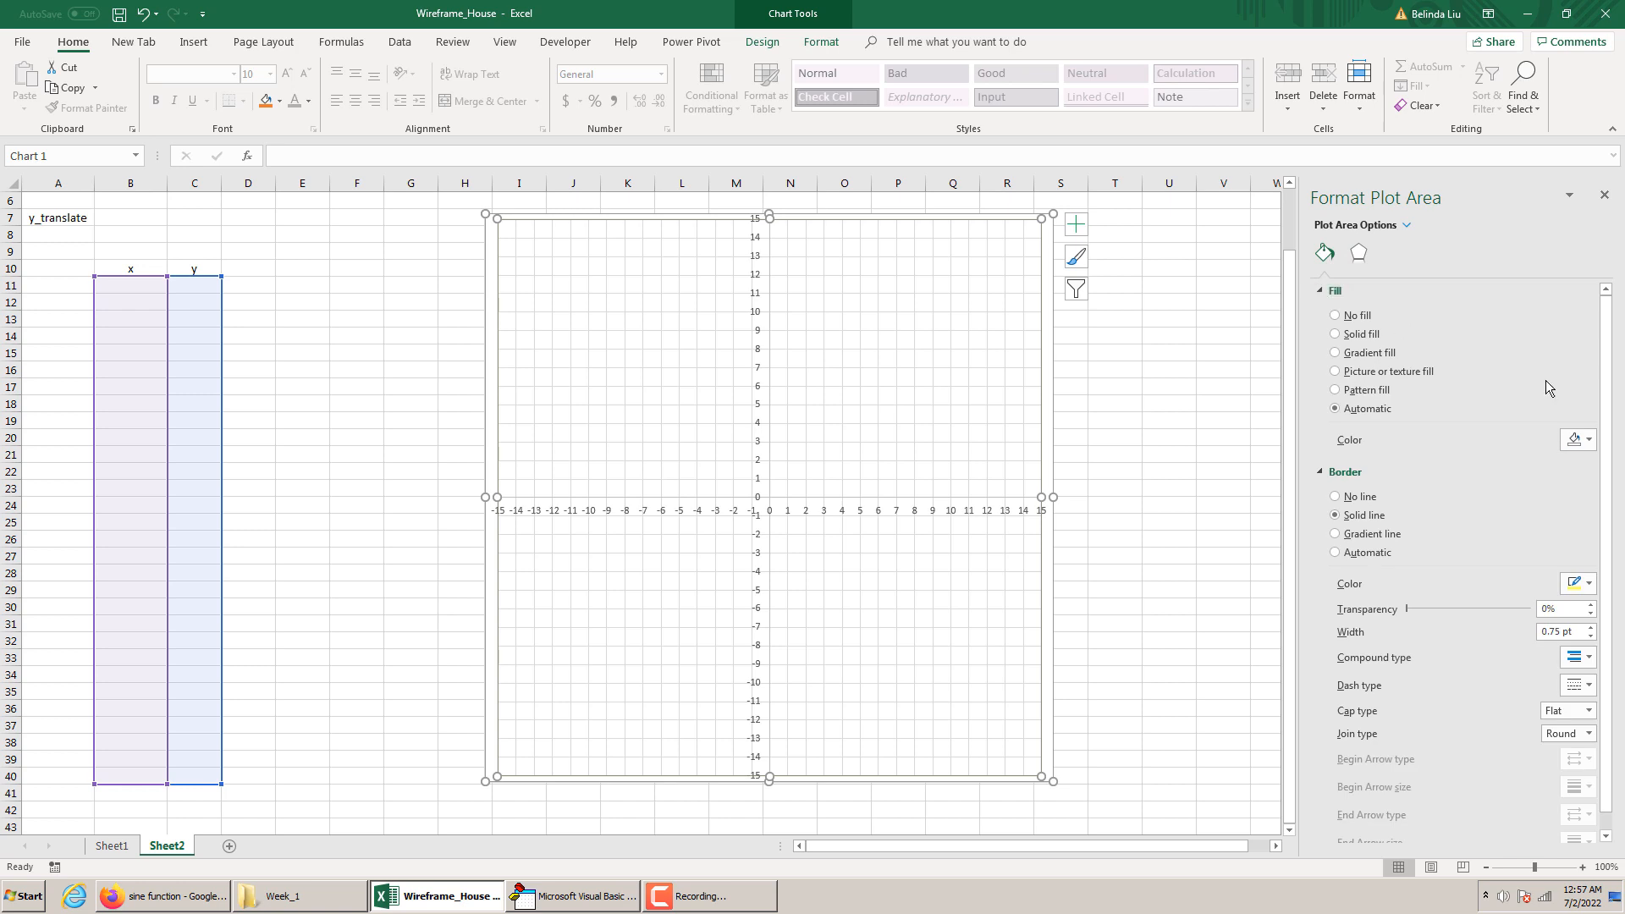
{"action": "left_click", "coordinate": [1583, 440]}
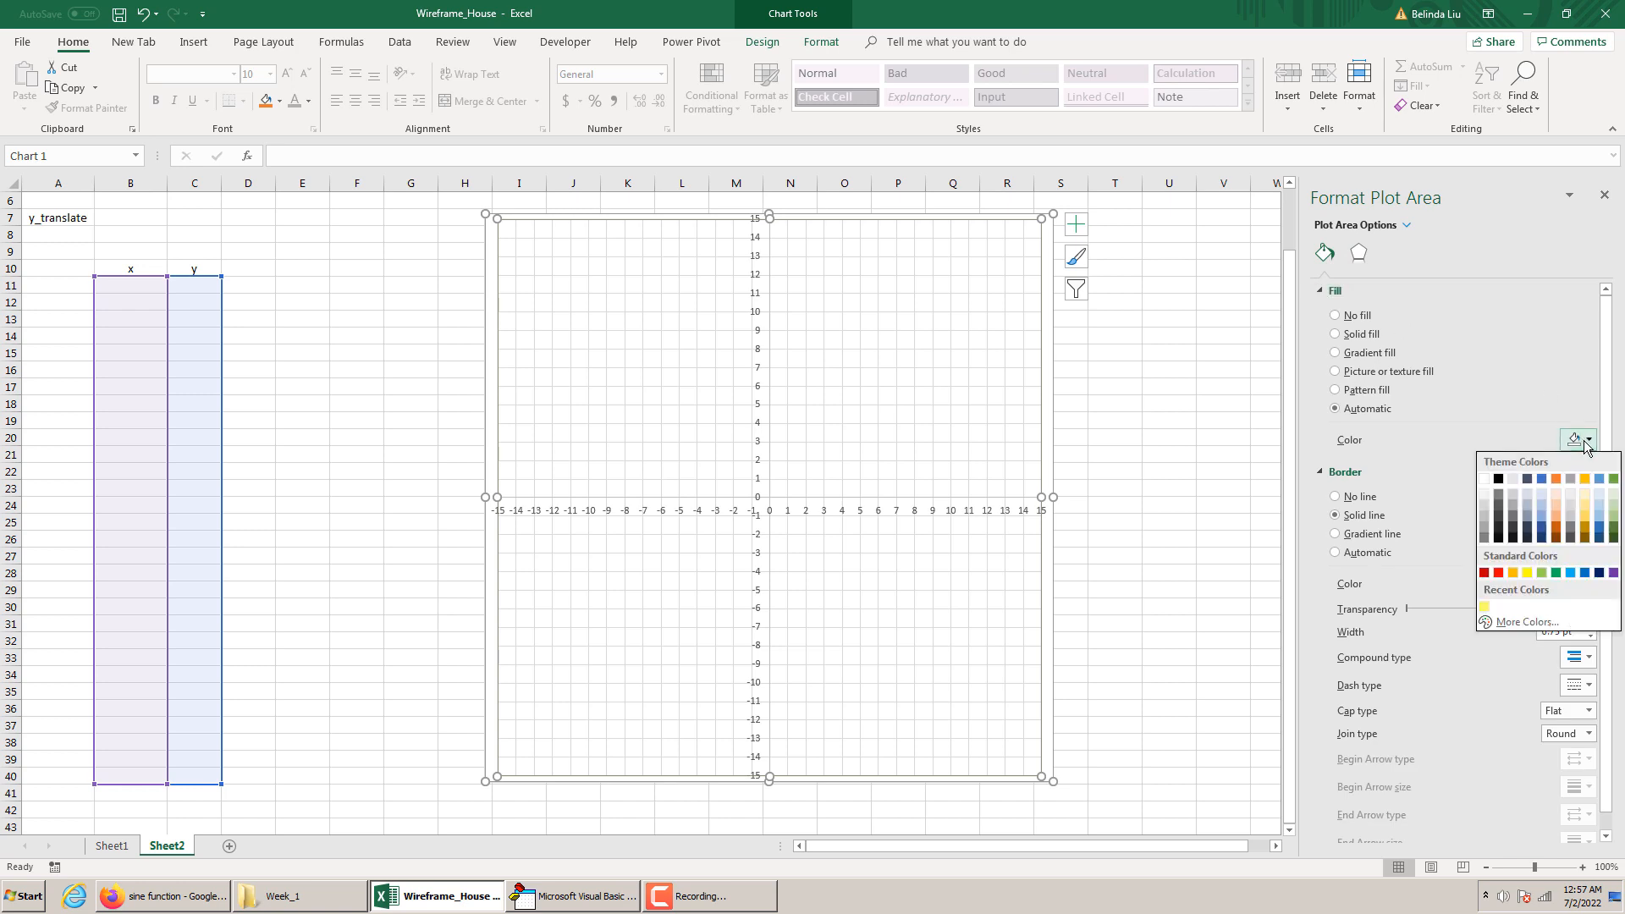
{"action": "left_click", "coordinate": [1483, 606]}
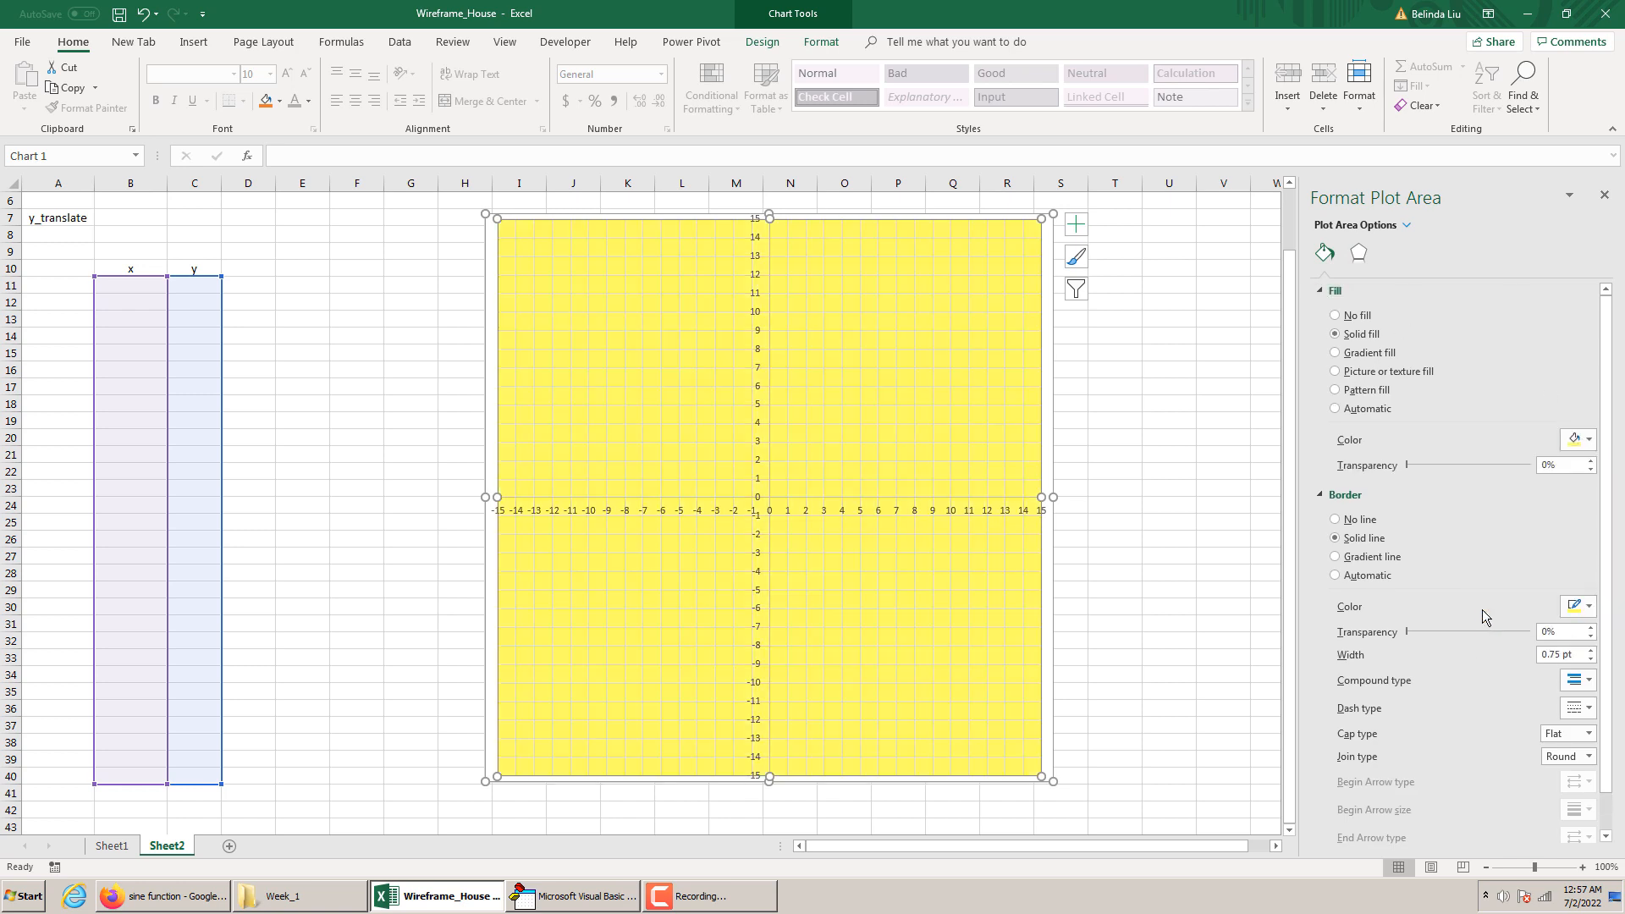
{"action": "left_click", "coordinate": [1583, 440]}
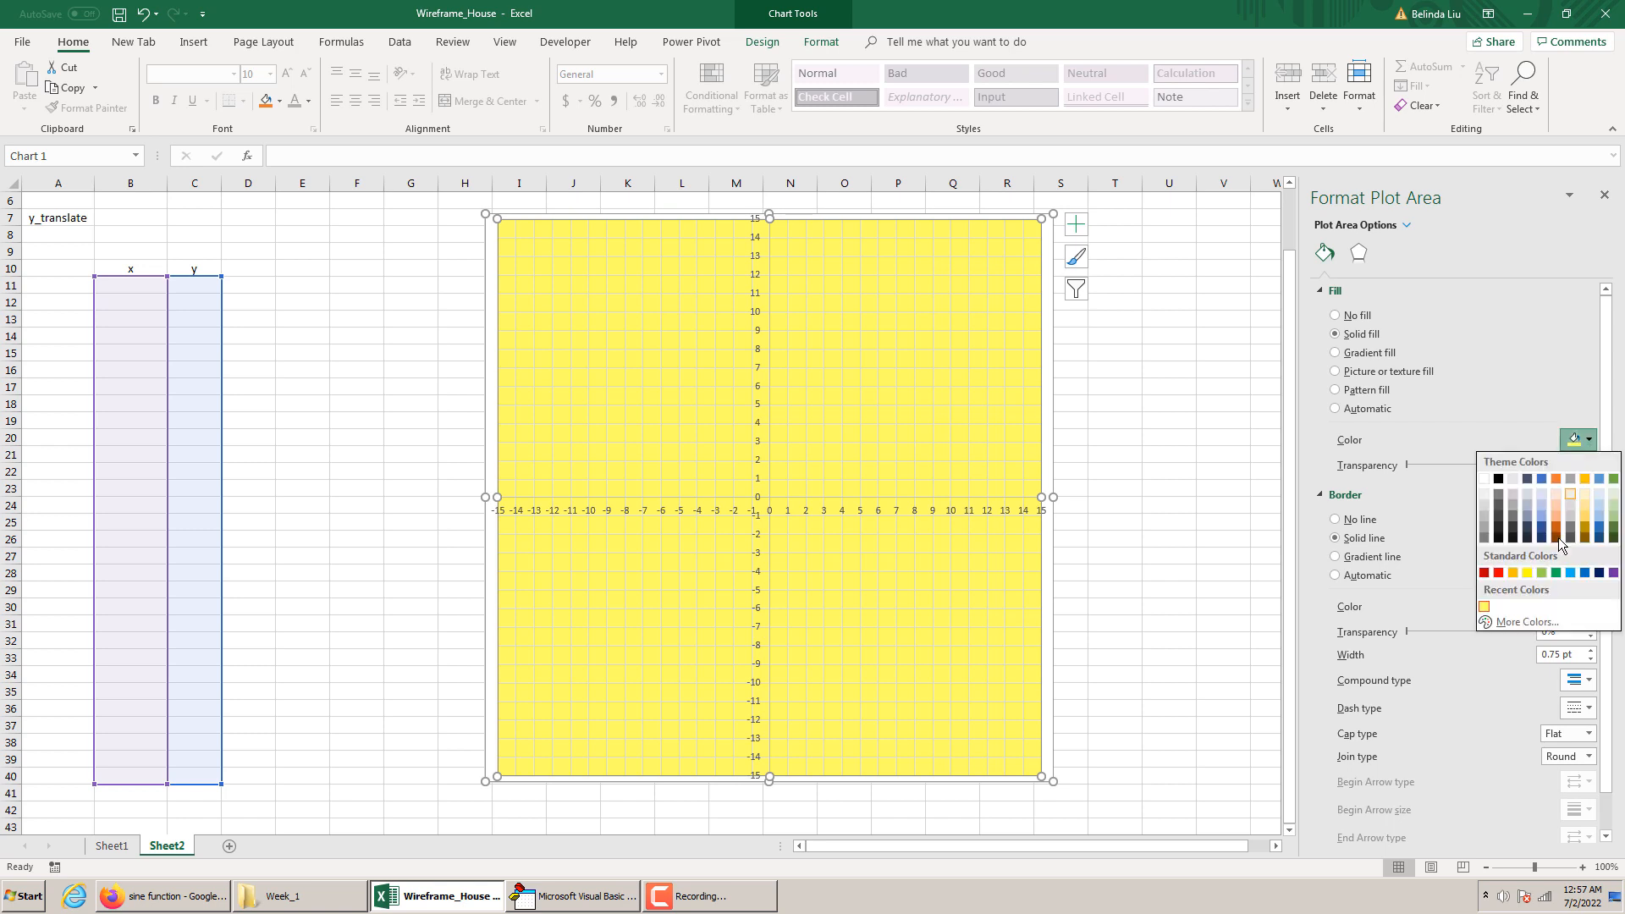
{"action": "left_click", "coordinate": [1526, 623]}
{"action": "left_click", "coordinate": [730, 484]}
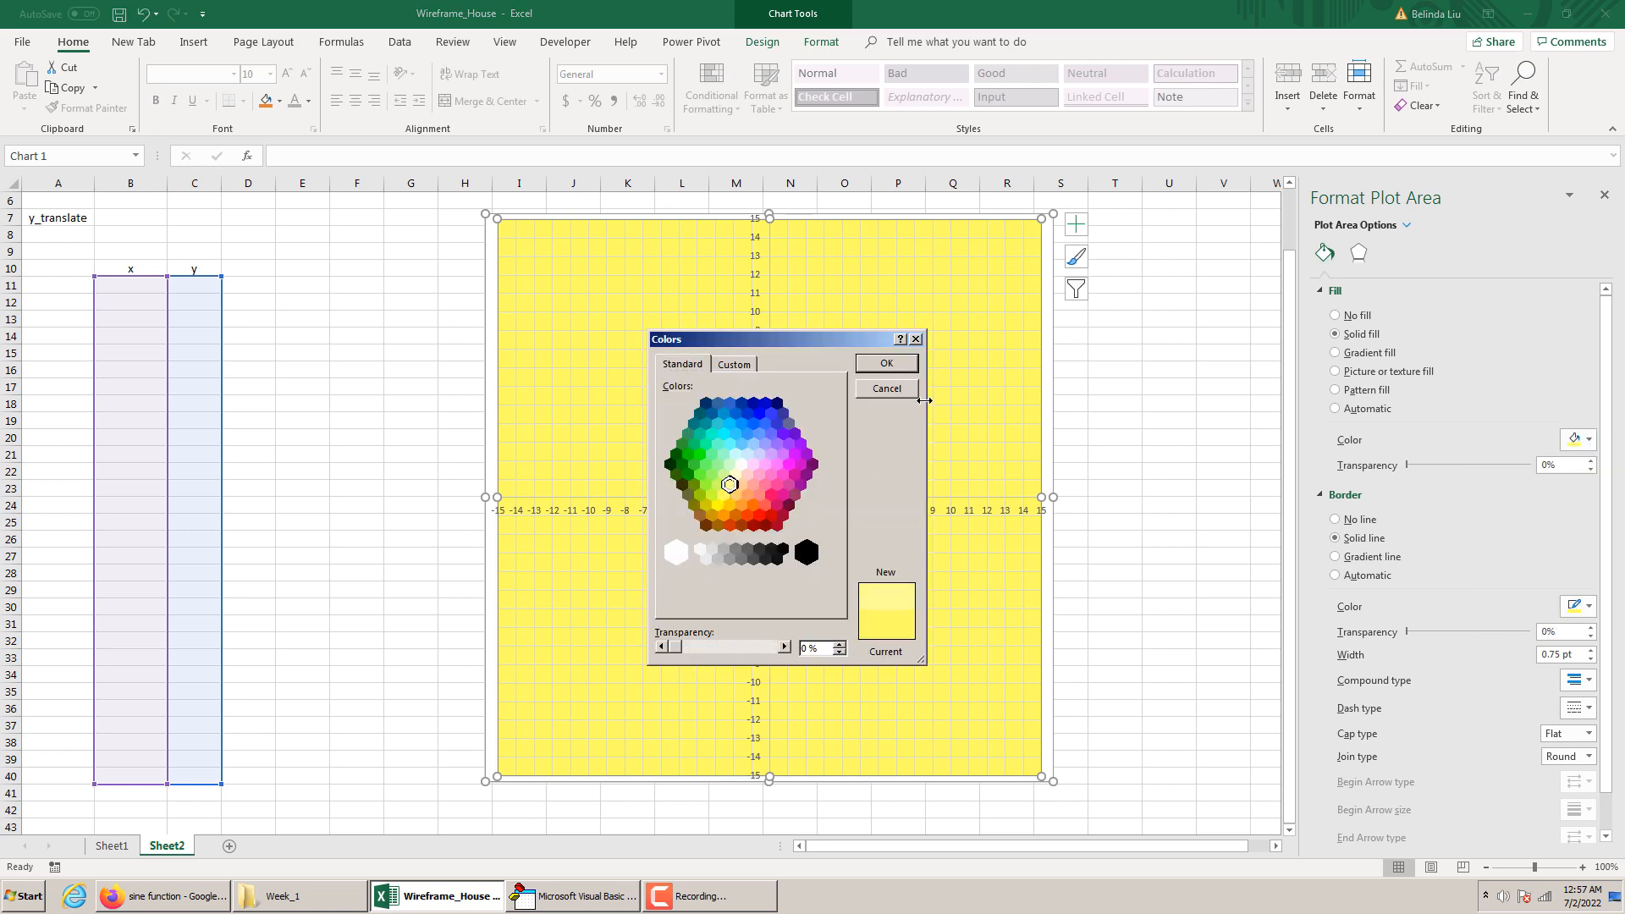
{"action": "left_click", "coordinate": [887, 364]}
{"action": "left_click", "coordinate": [1241, 449]}
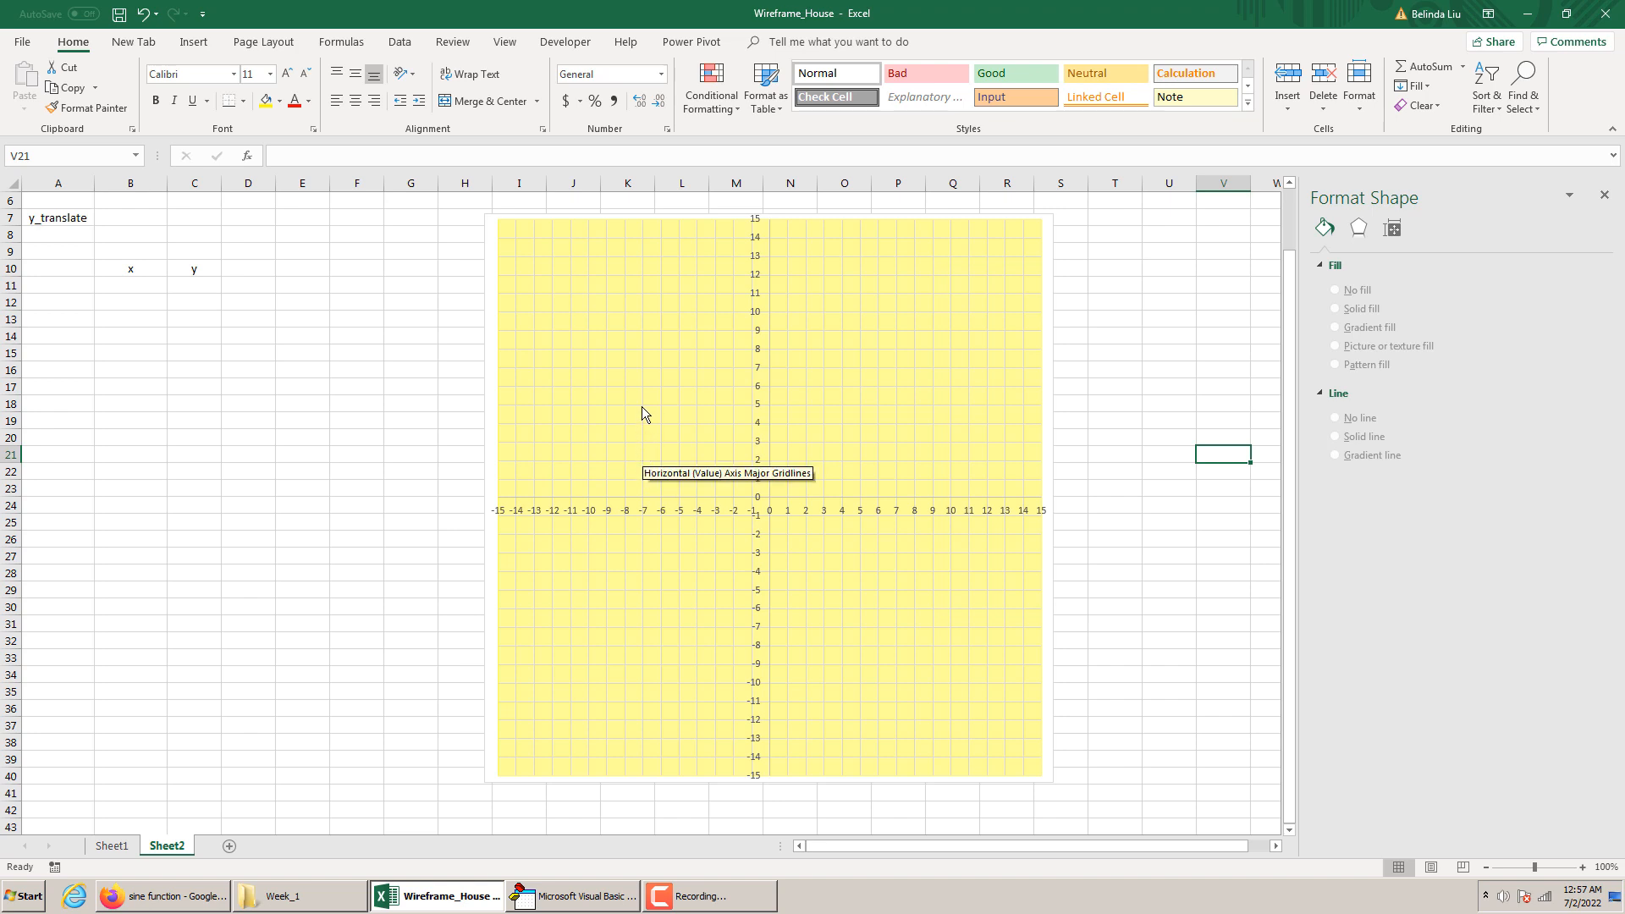
Enter the first house point in row 11, with x as -5 and y as 5
{"action": "left_click", "coordinate": [130, 286]}
{"action": "type", "text": "="}
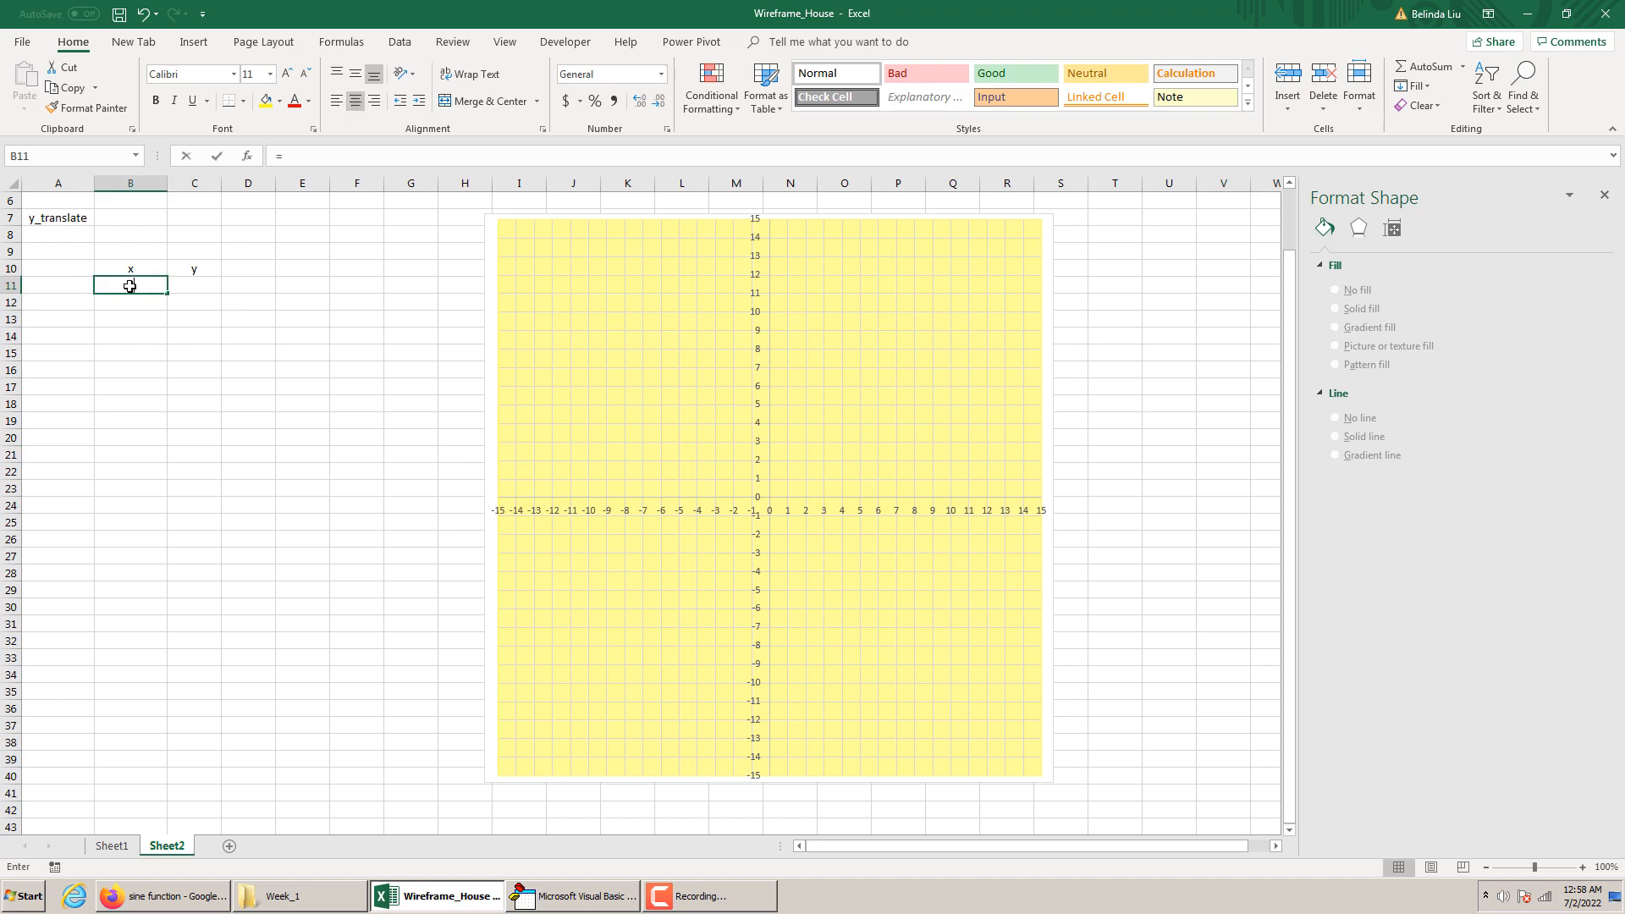
{"action": "type", "text": "5"}
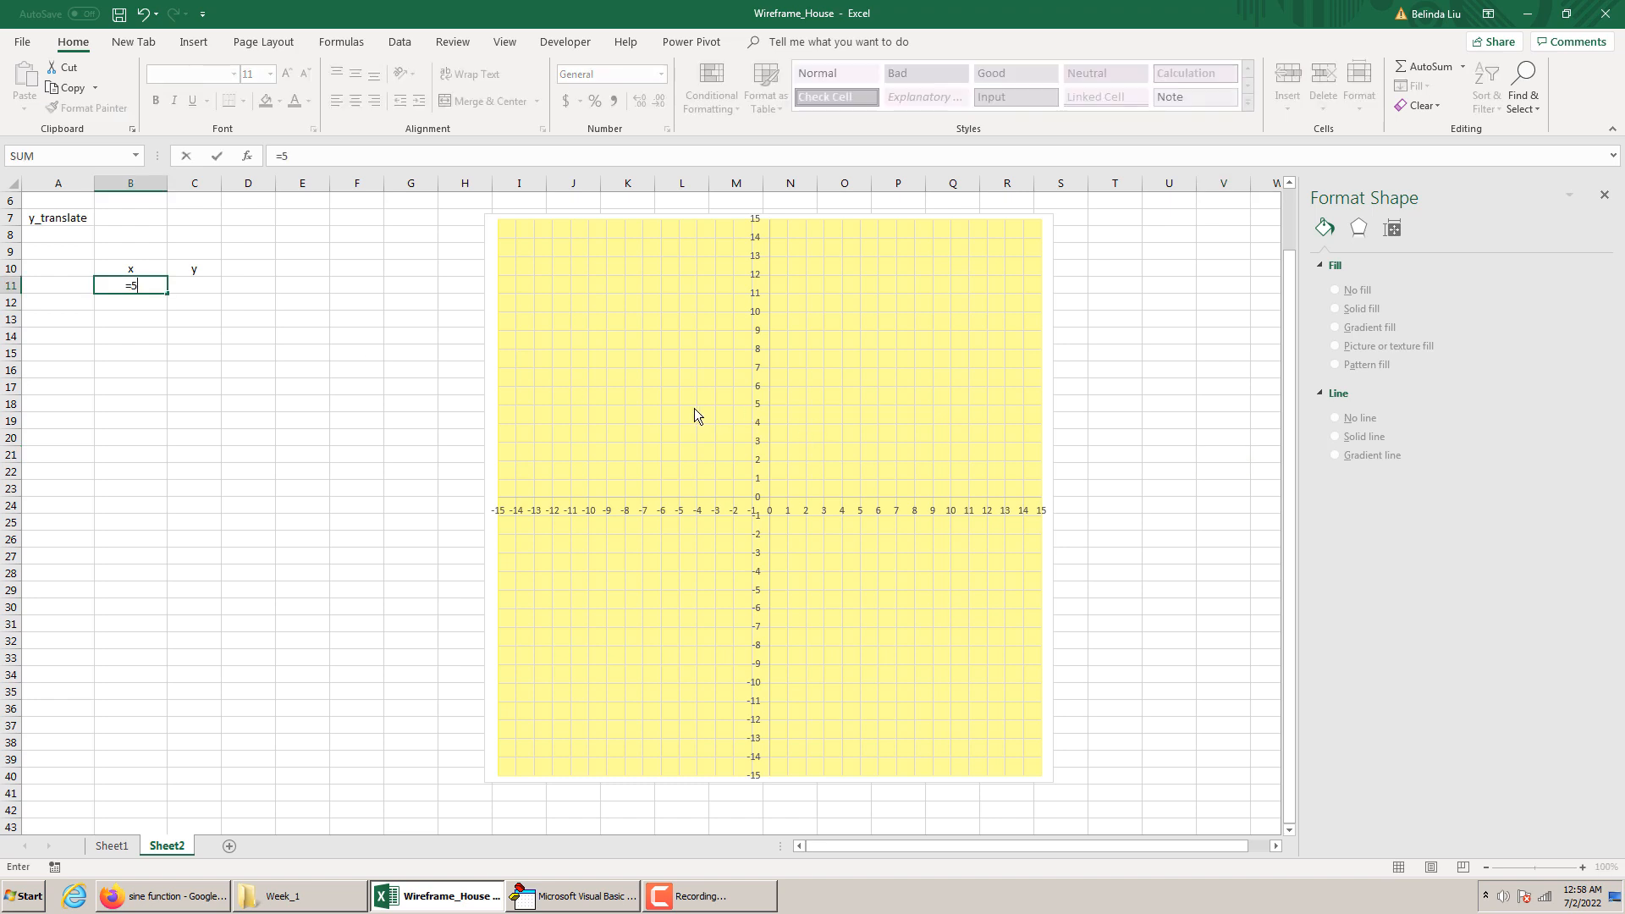
{"action": "key", "text": "BackSpace"}
{"action": "key", "text": "BackSpace"}
{"action": "type", "text": "-5"}
{"action": "key", "text": "Tab"}
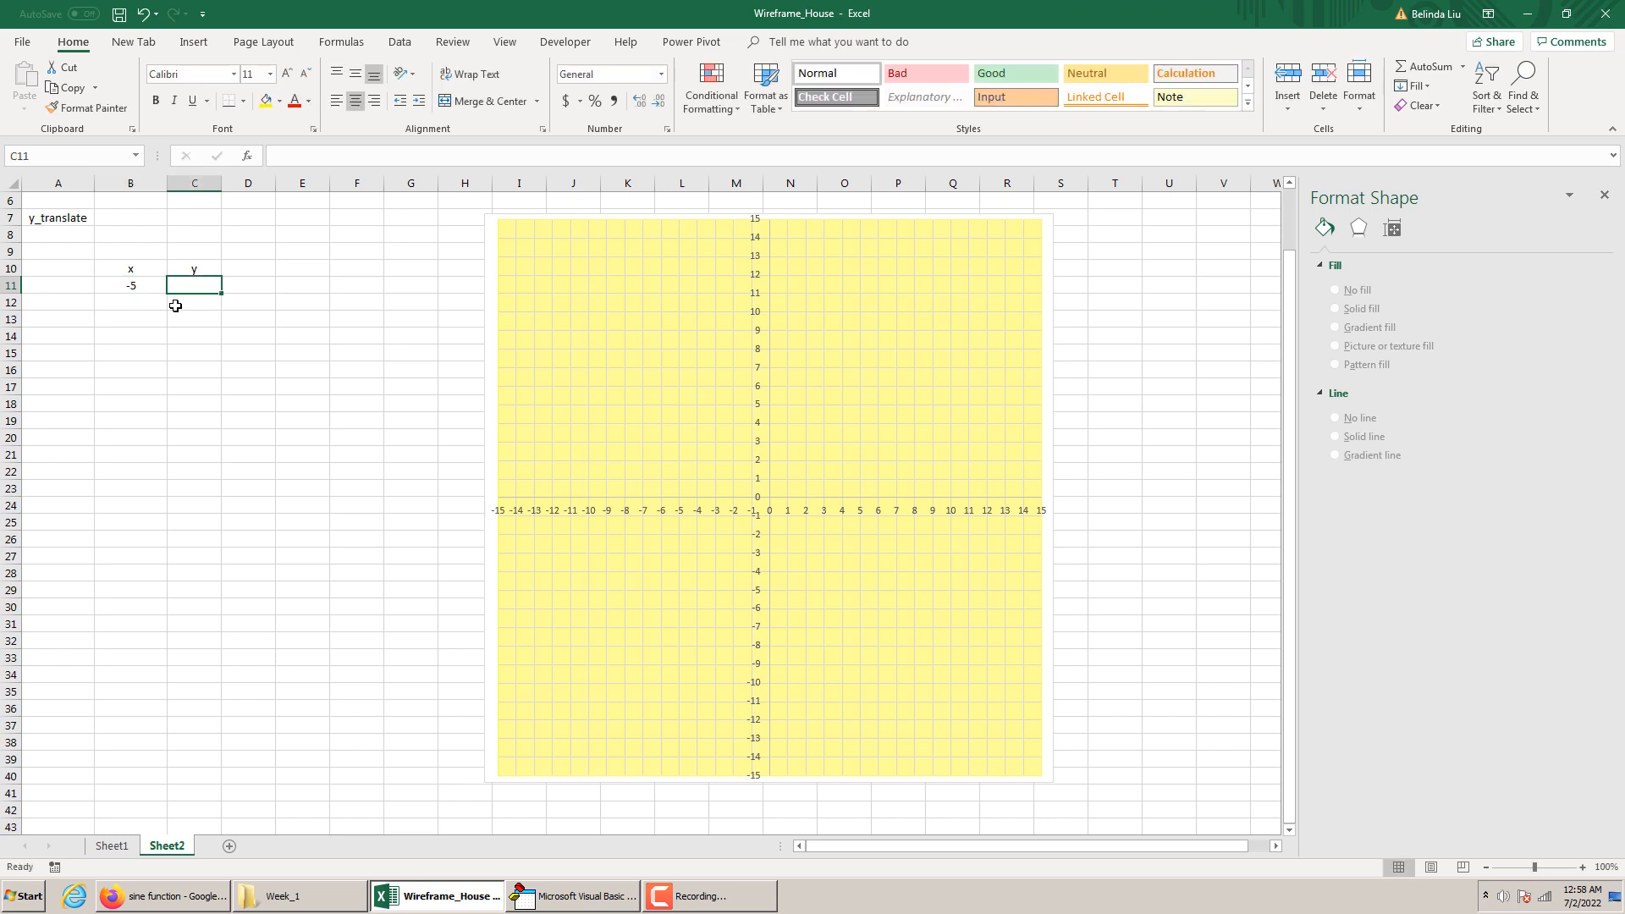
{"action": "type", "text": "5"}
{"action": "key", "text": "Return"}
Enter the second house point in row 12, with x as -5 and y as 0
{"action": "left_click", "coordinate": [138, 299]}
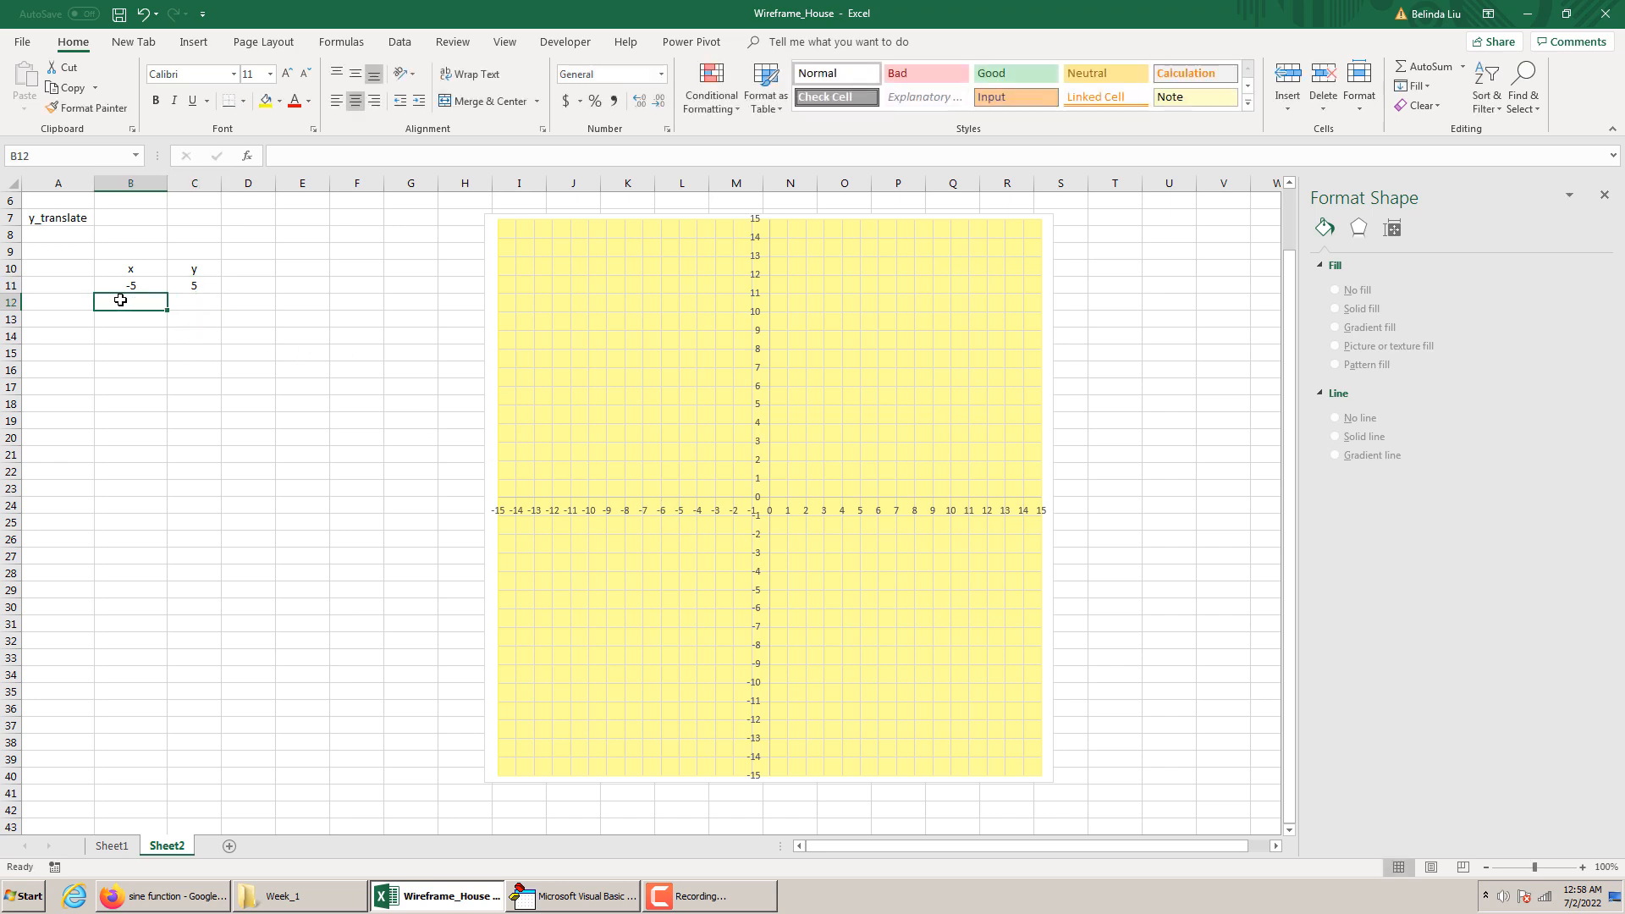
{"action": "type", "text": "-5"}
{"action": "key", "text": "Tab"}
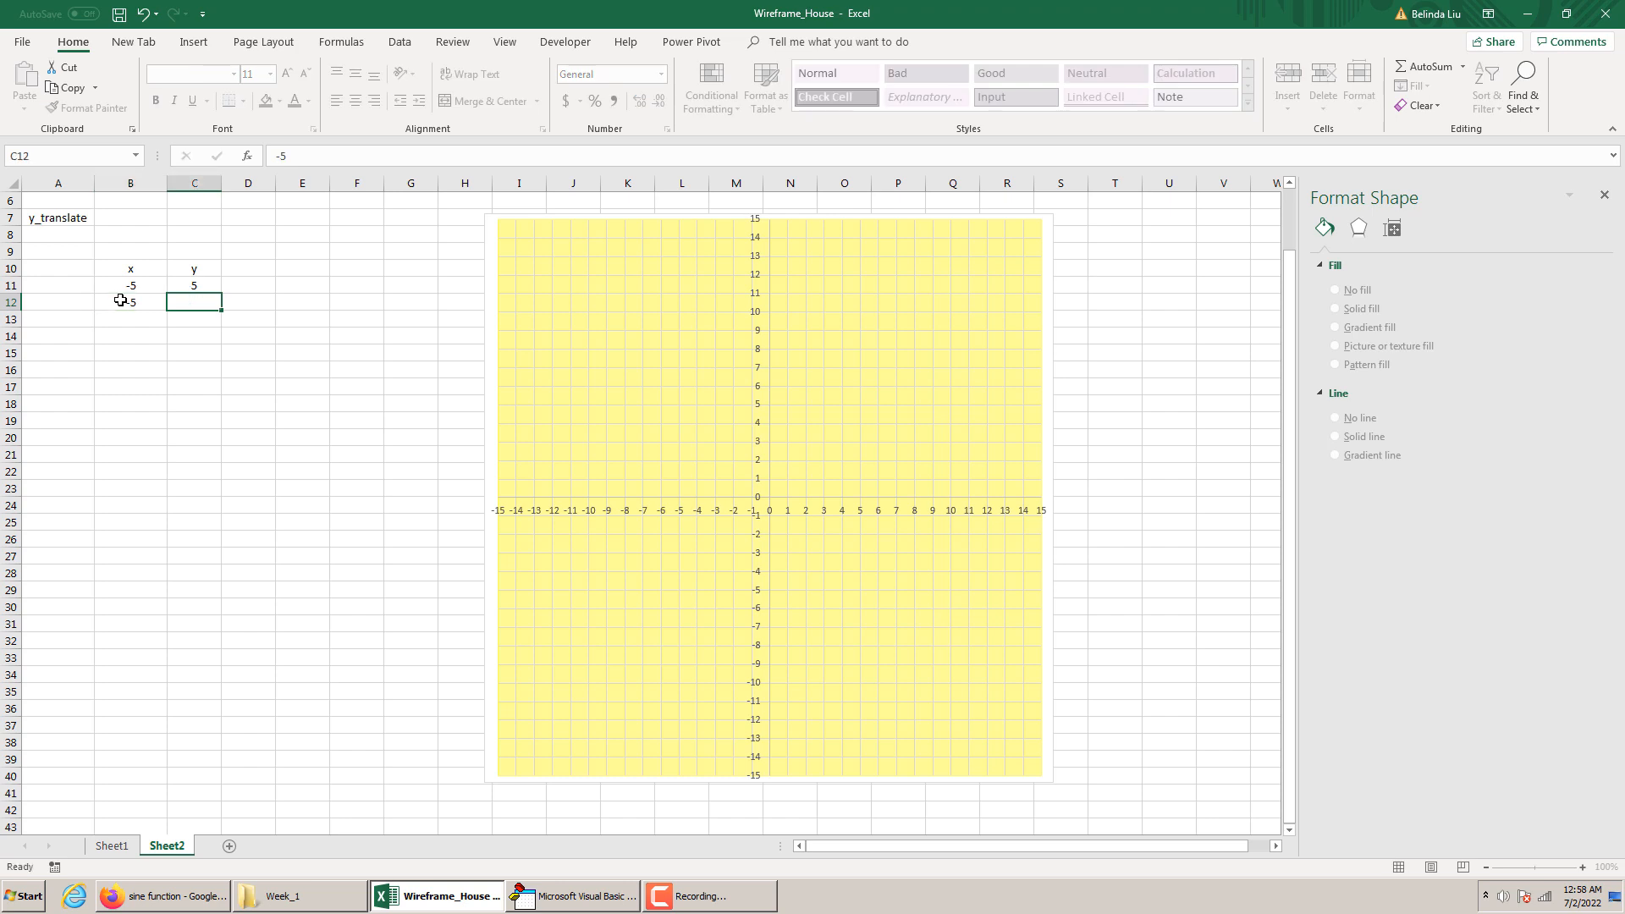
{"action": "type", "text": "0"}
{"action": "key", "text": "Return"}
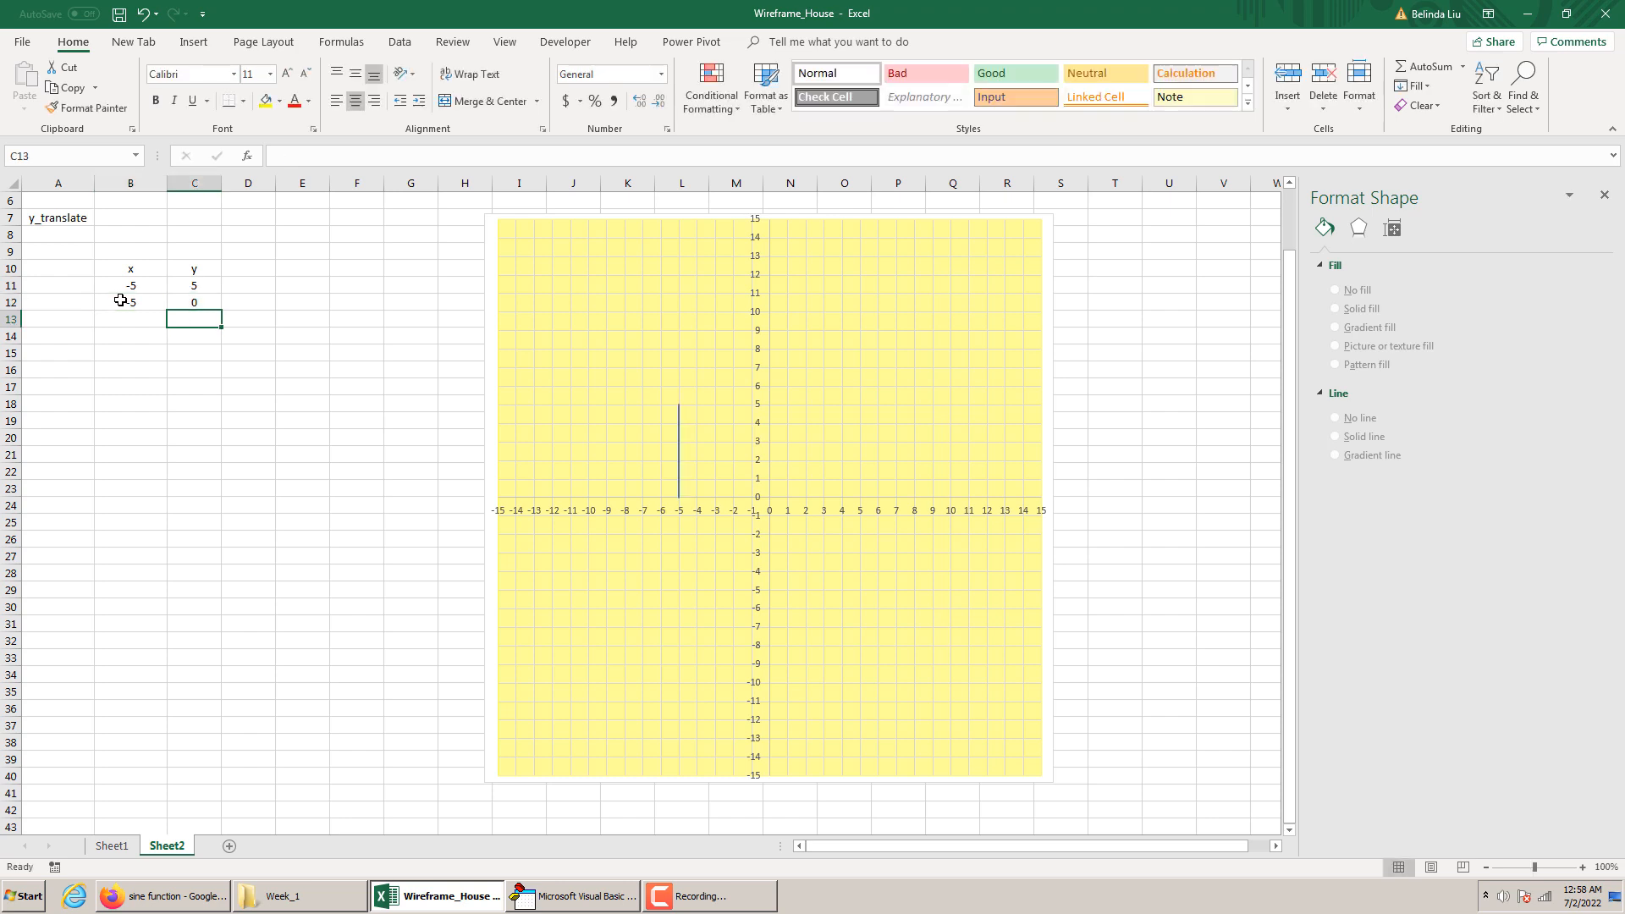
Increase the line width of the House series in the chart
{"action": "left_click", "coordinate": [678, 435]}
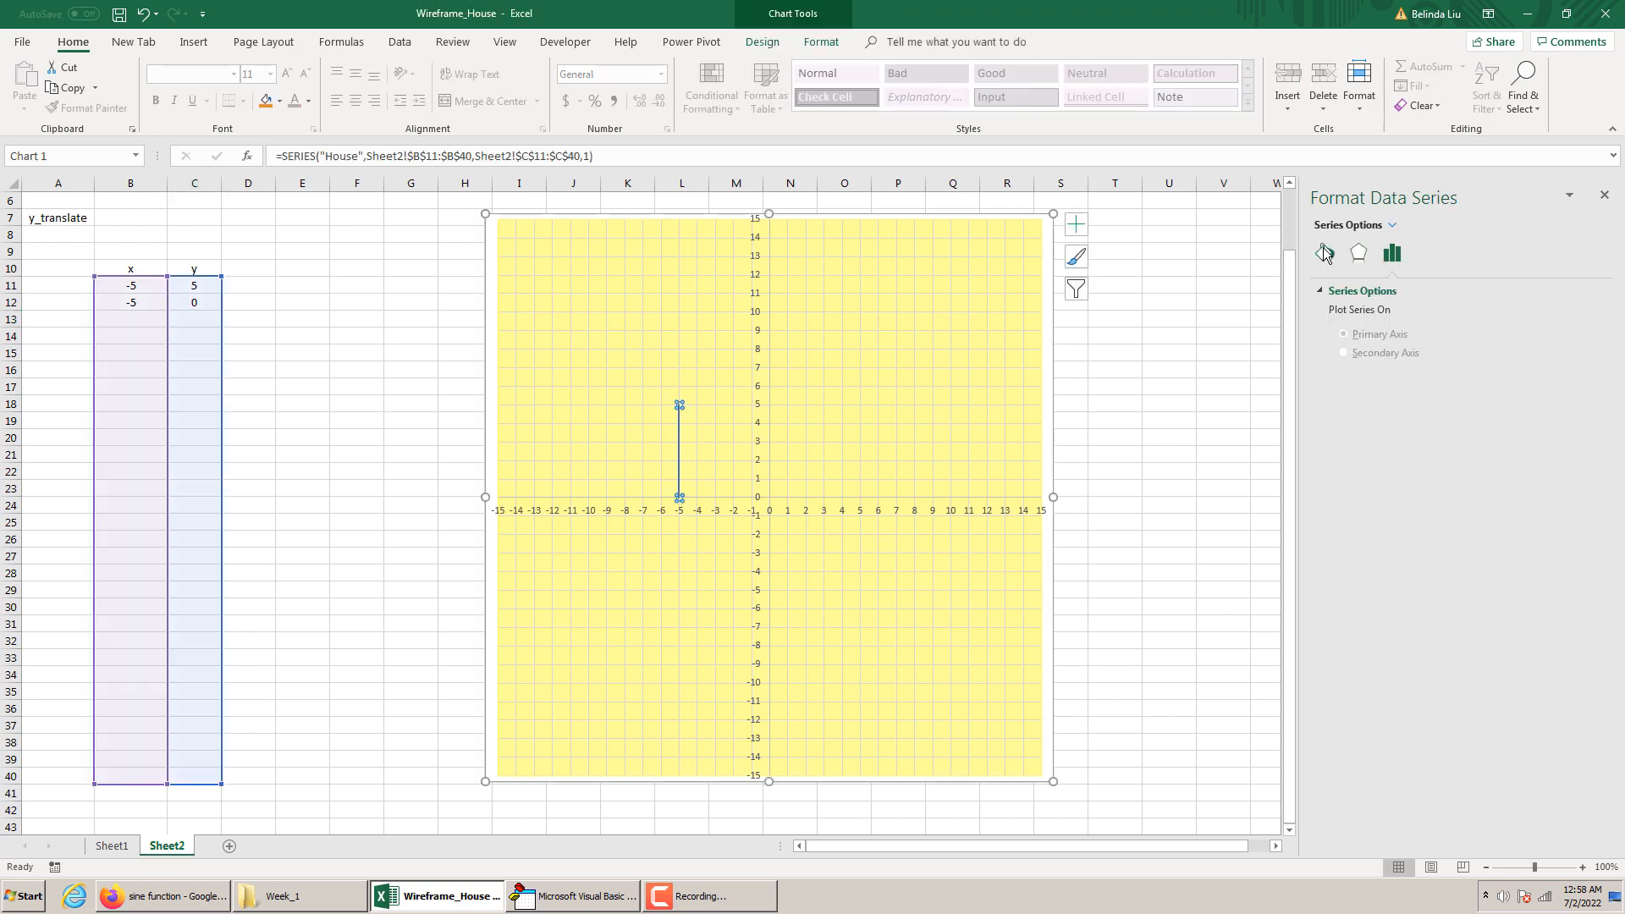
{"action": "left_click", "coordinate": [1324, 252]}
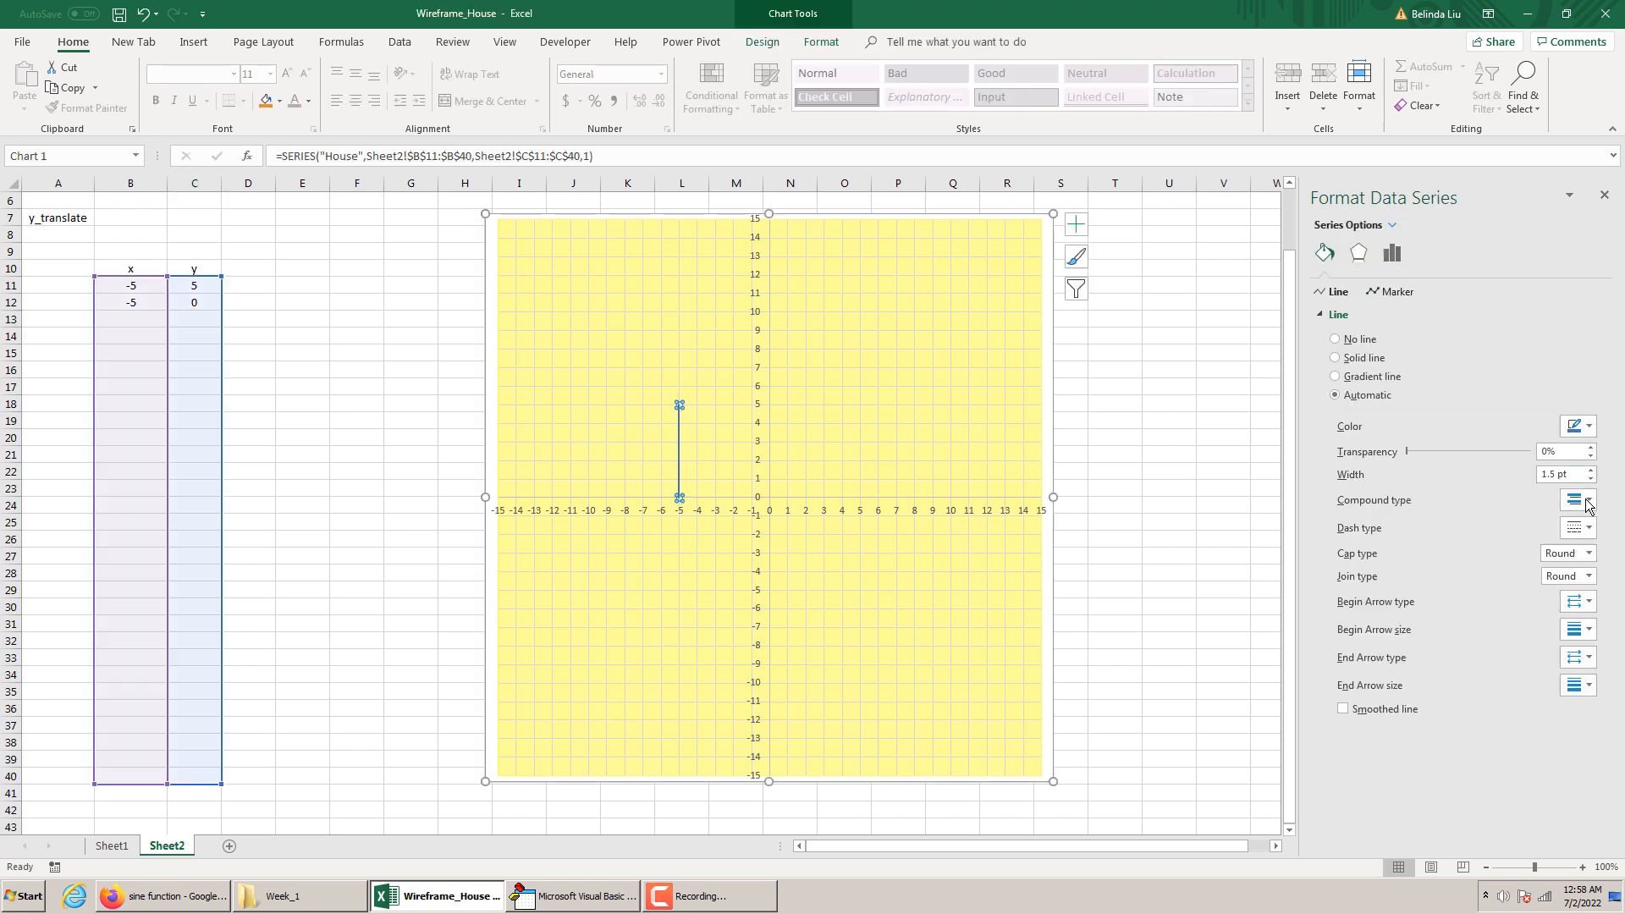
{"action": "left_click", "coordinate": [1590, 470]}
{"action": "left_click", "coordinate": [1589, 471]}
{"action": "left_click", "coordinate": [1590, 470]}
{"action": "left_click", "coordinate": [1590, 470]}
{"action": "left_click", "coordinate": [1590, 470]}
{"action": "left_click", "coordinate": [1590, 470]}
{"action": "left_click", "coordinate": [1590, 471]}
{"action": "left_click", "coordinate": [1590, 478]}
{"action": "left_click", "coordinate": [1590, 478]}
{"action": "left_click", "coordinate": [1168, 538]}
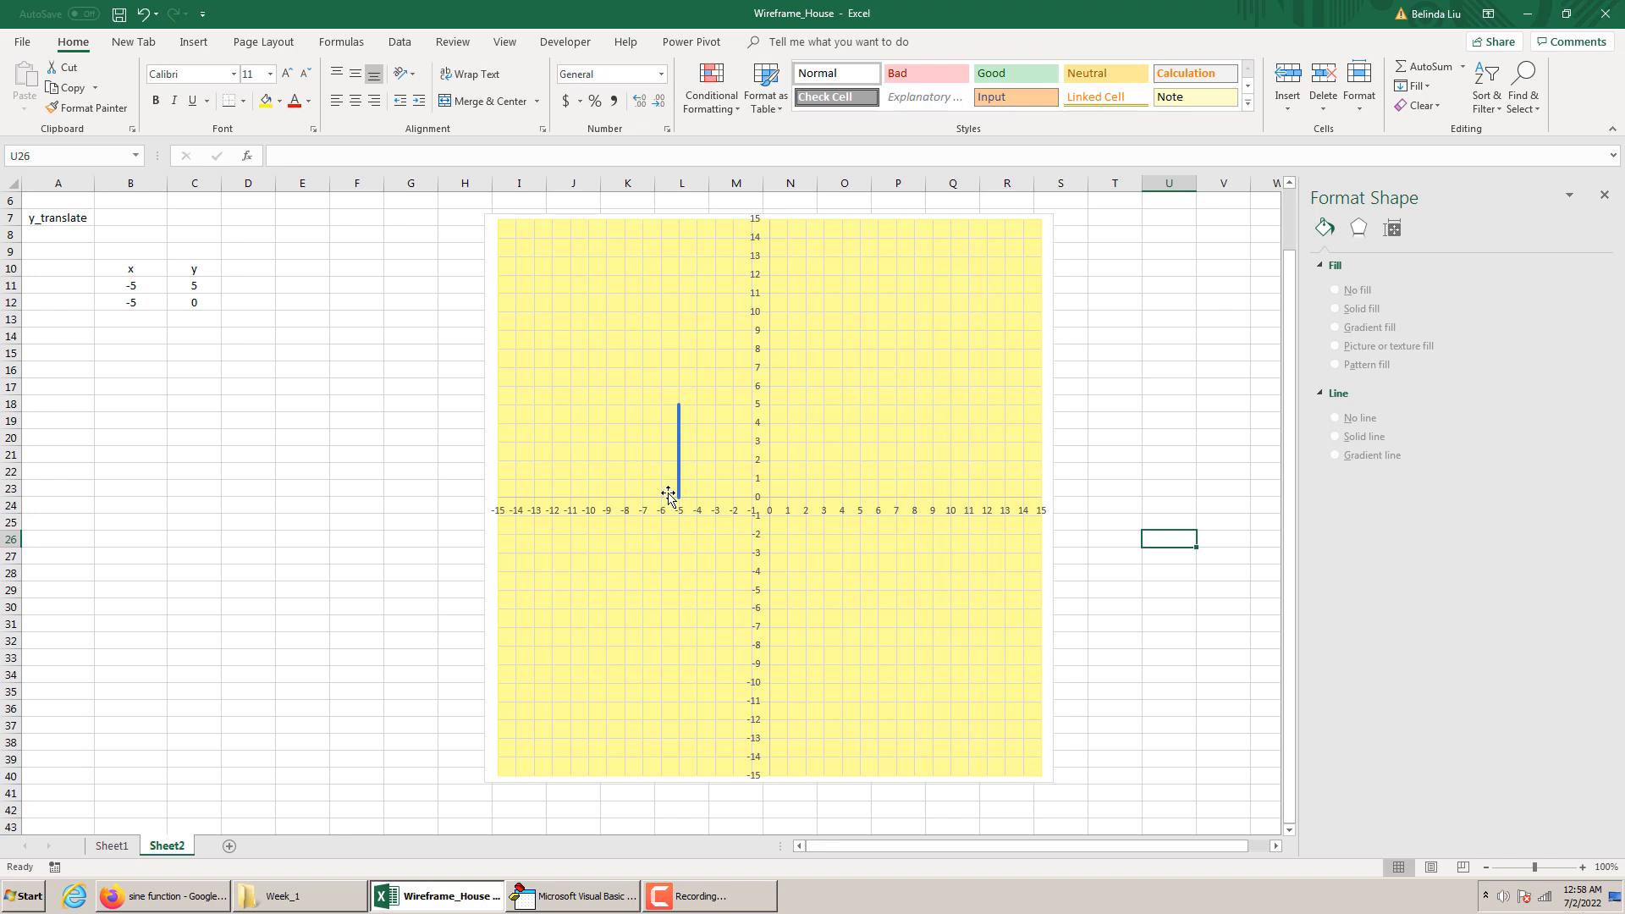
Enter 0 as the y value in cells C13 and C14
{"action": "left_click", "coordinate": [195, 314]}
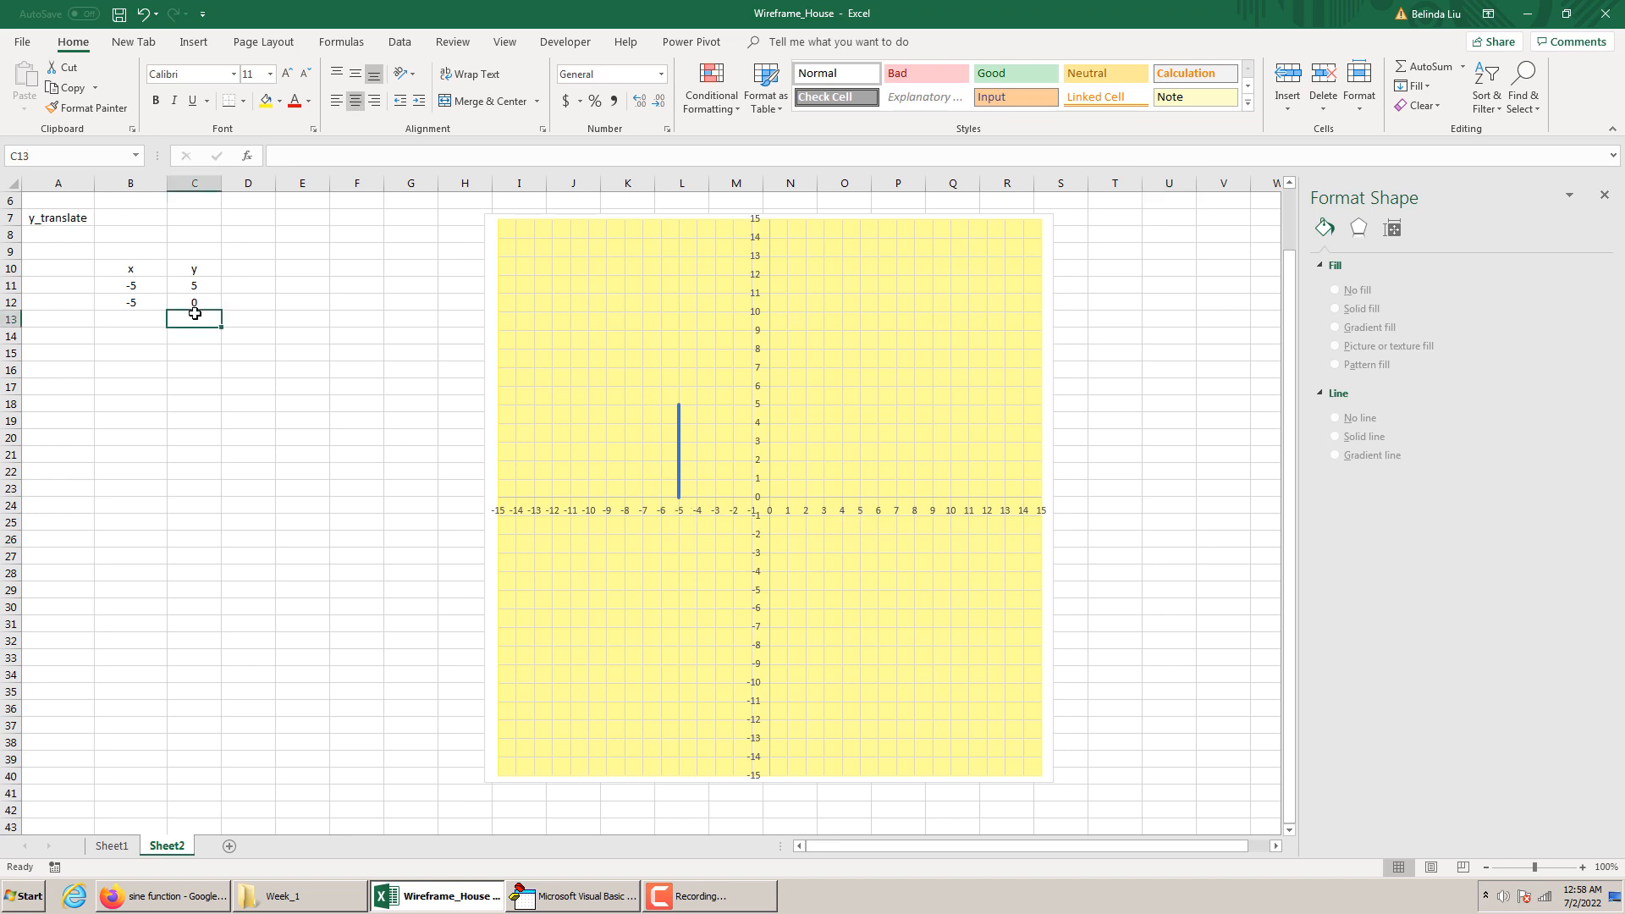
{"action": "type", "text": "0"}
{"action": "key", "text": "Return"}
{"action": "type", "text": "0"}
{"action": "key", "text": "Return"}
{"action": "key", "text": "Return"}
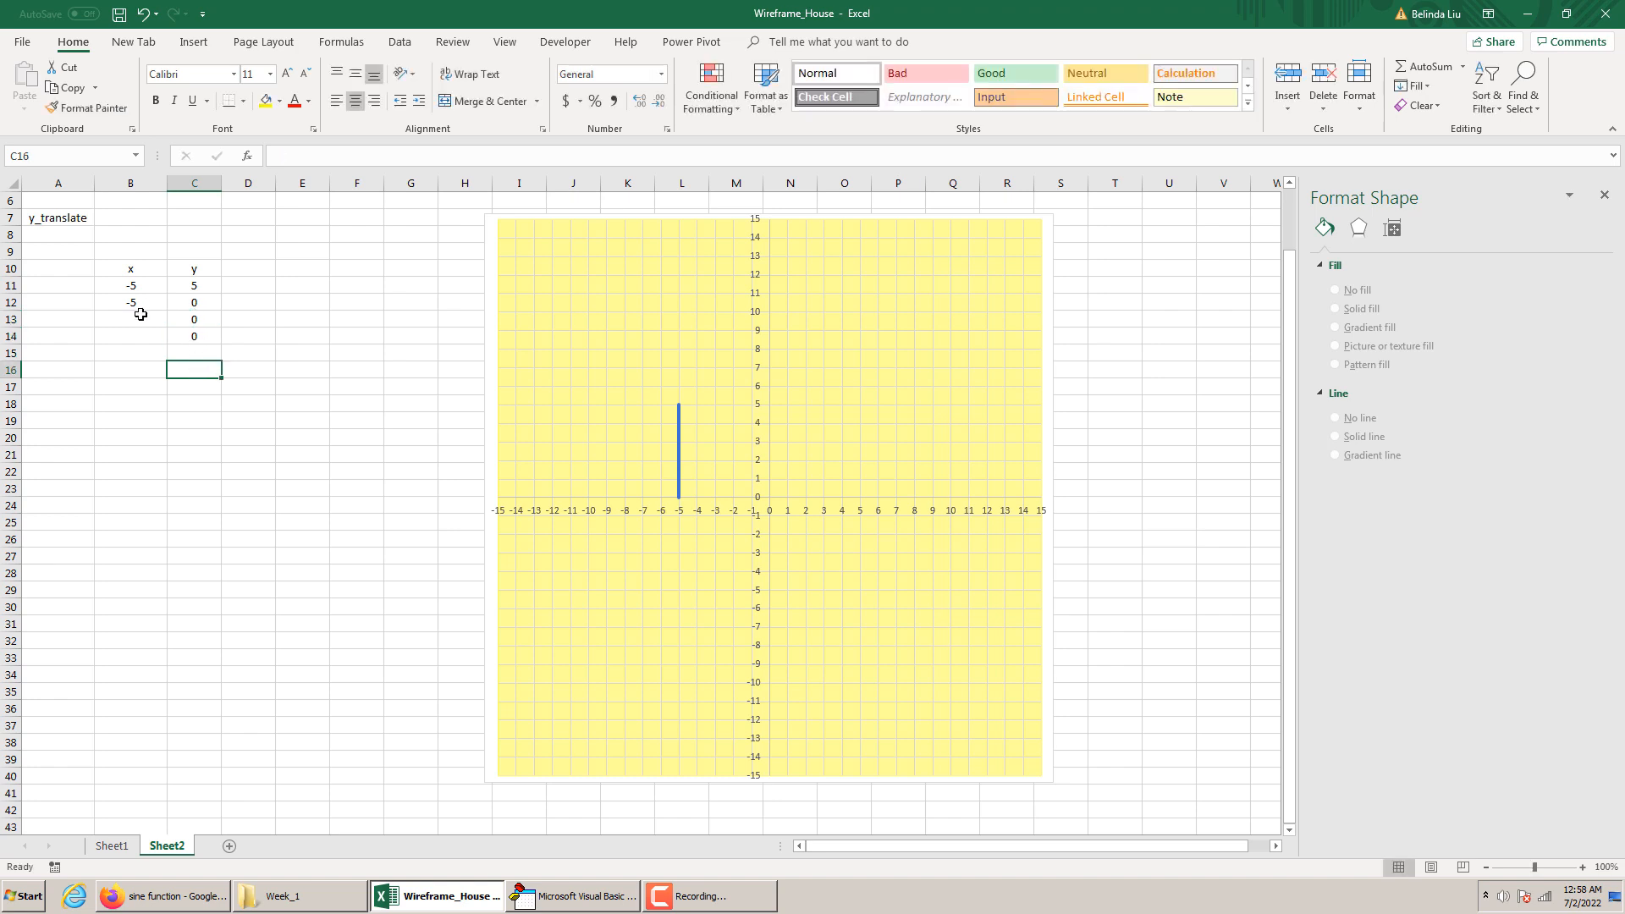
Enter the x values for the house's base line, -5 in cell B13 and 5 in cell B14
{"action": "left_click", "coordinate": [140, 314]}
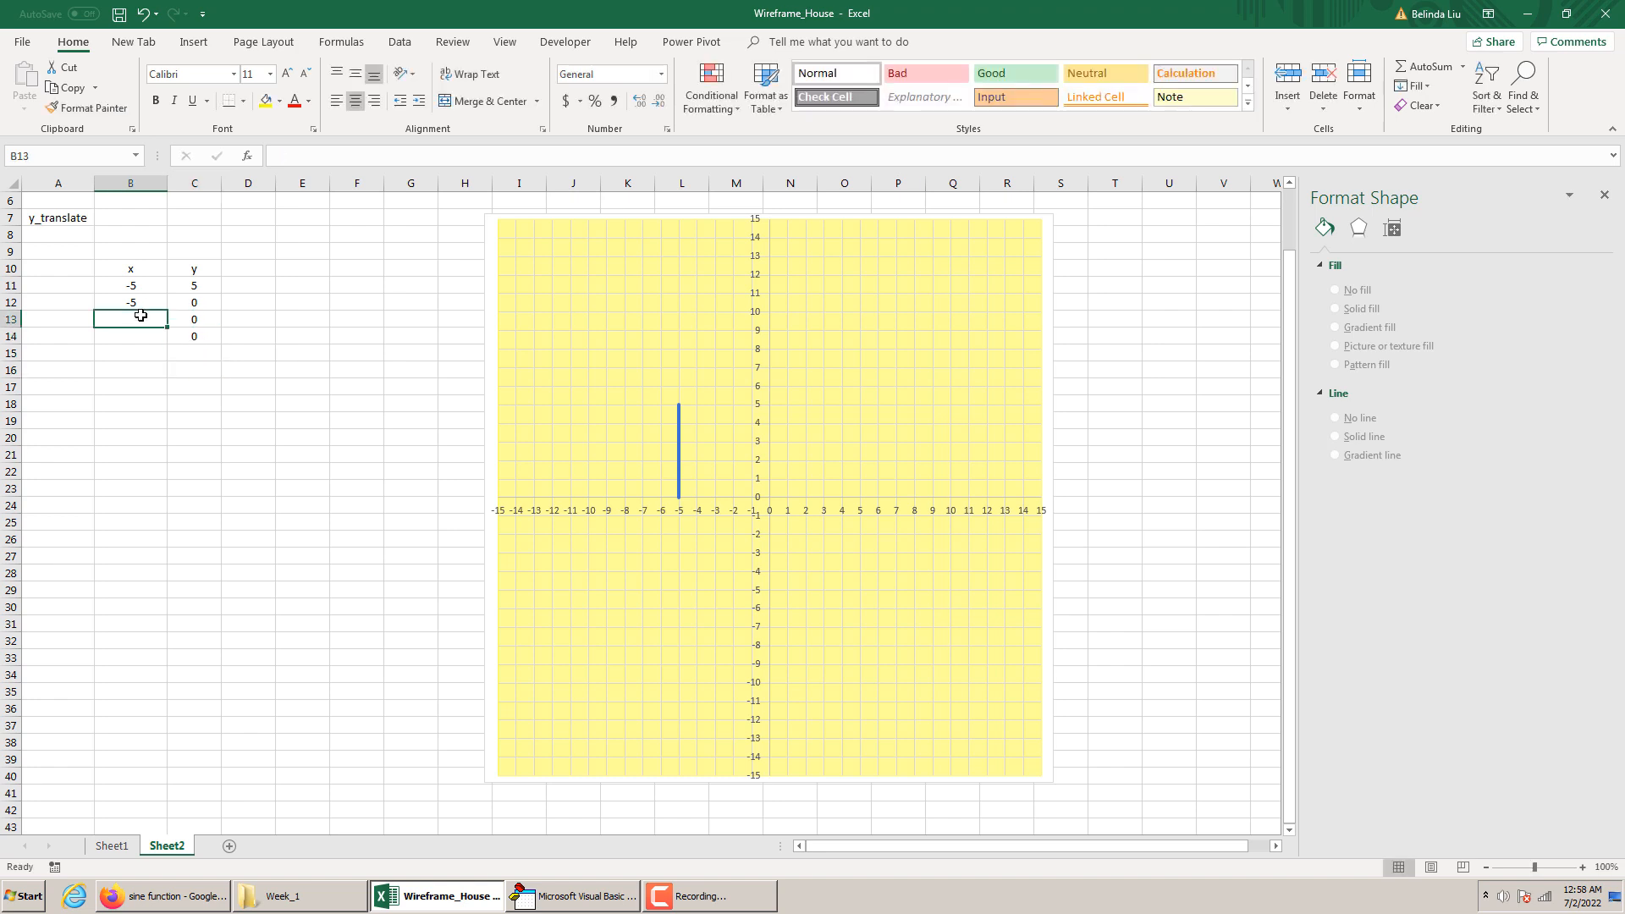
{"action": "type", "text": "-5"}
{"action": "key", "text": "Return"}
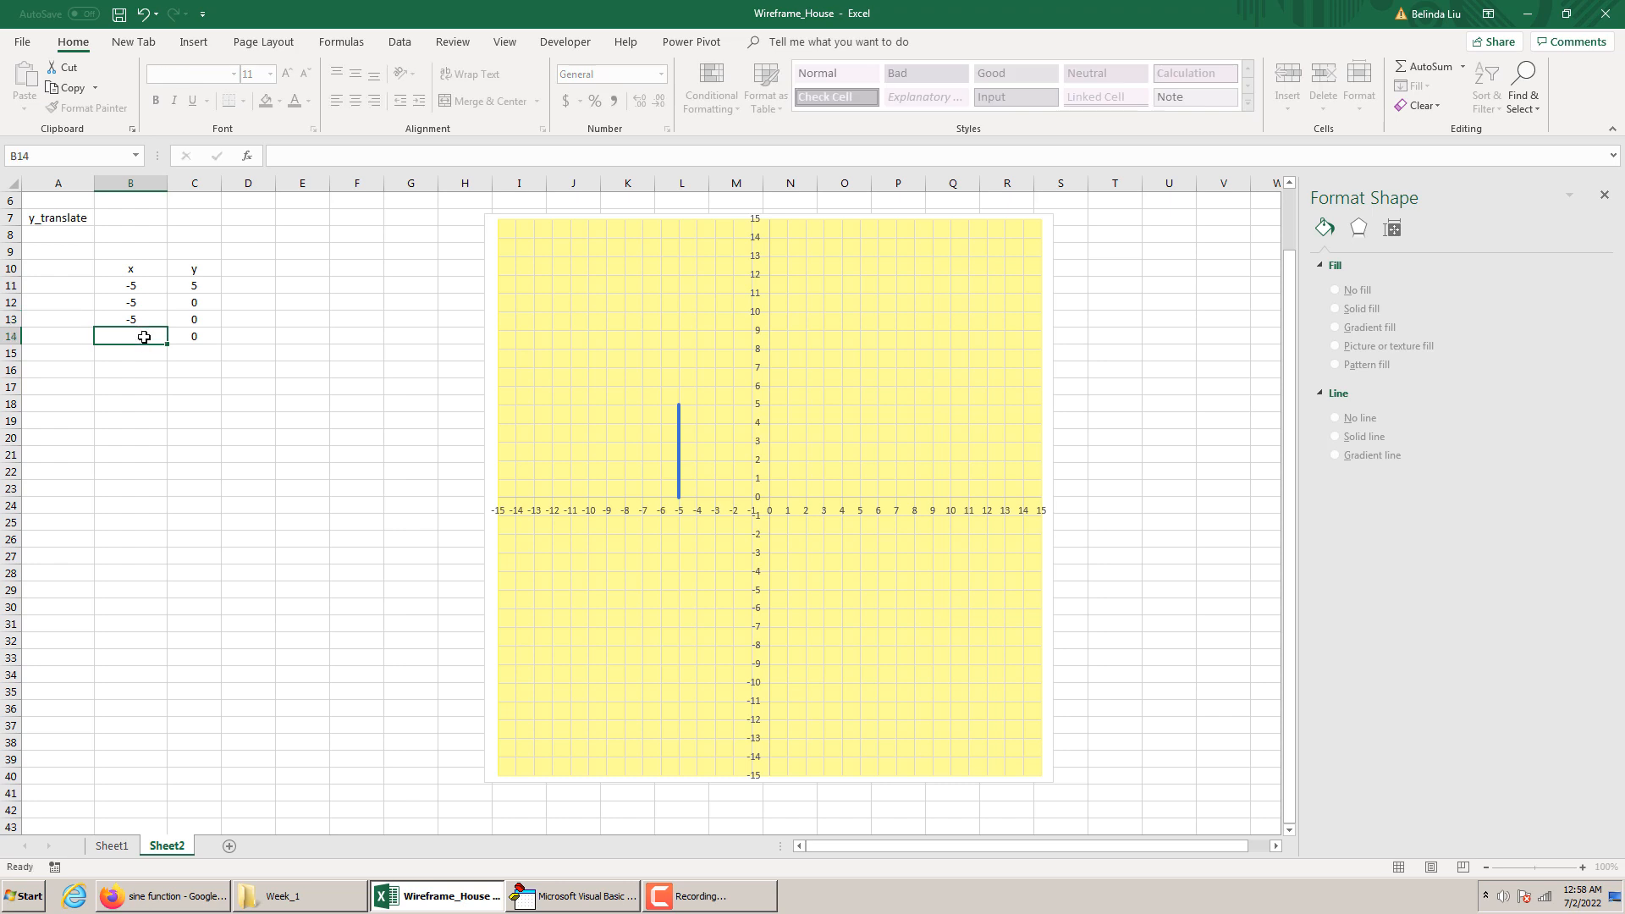
{"action": "type", "text": "5"}
{"action": "left_click", "coordinate": [146, 367]}
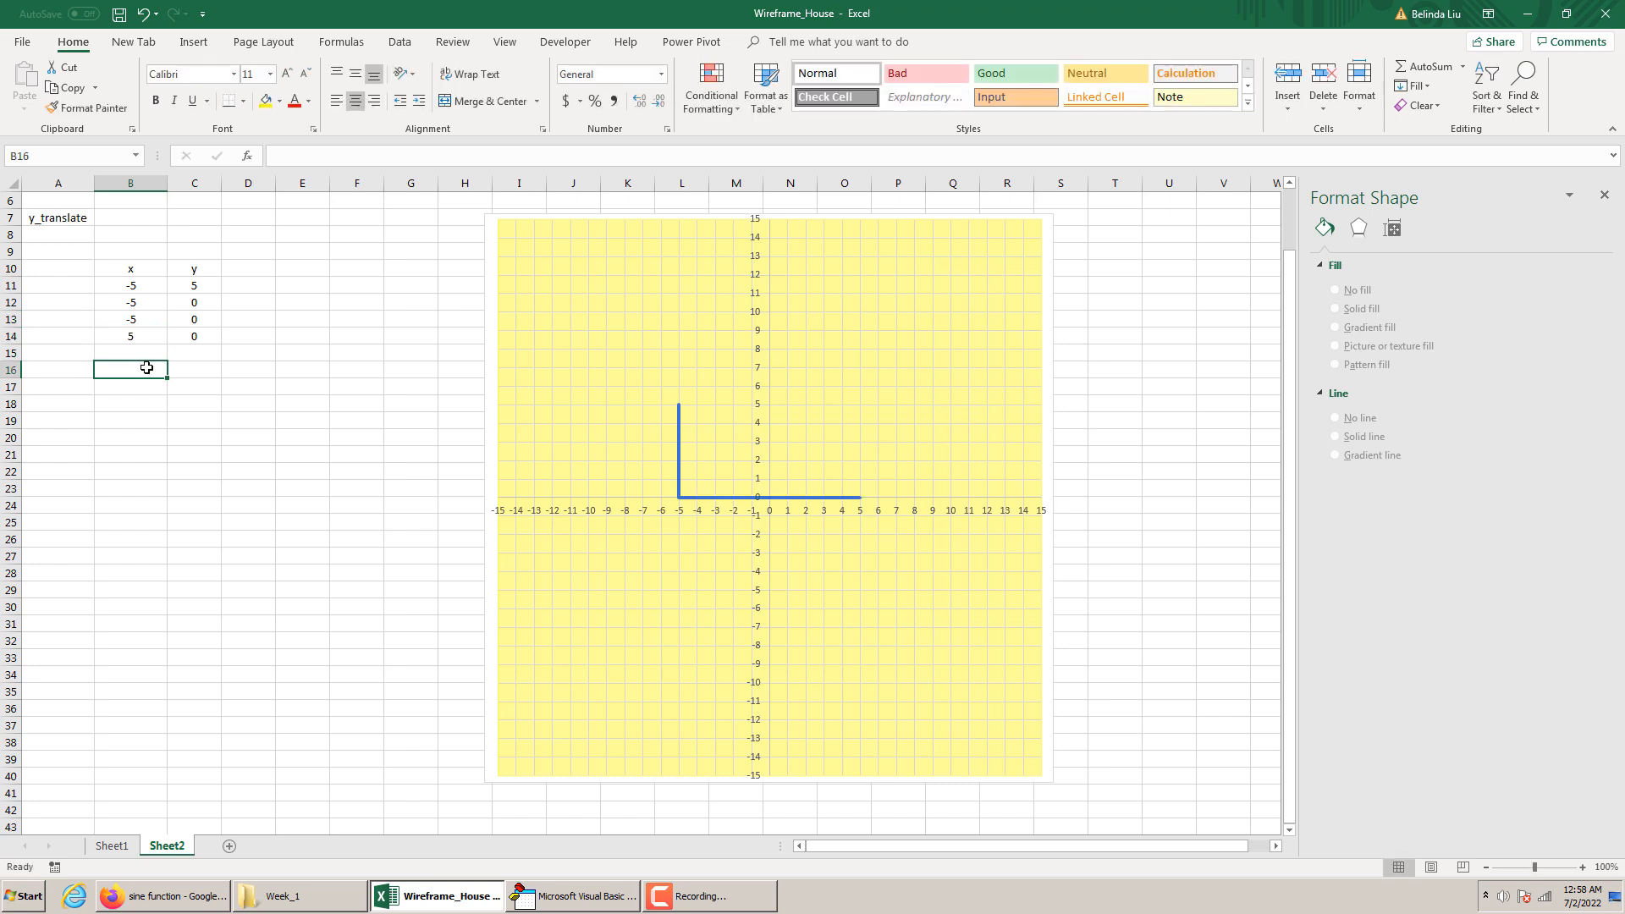
Add the right wall's top point in row 15, with x as 5 and y as 5
{"action": "mouse_move", "coordinate": [679, 499]}
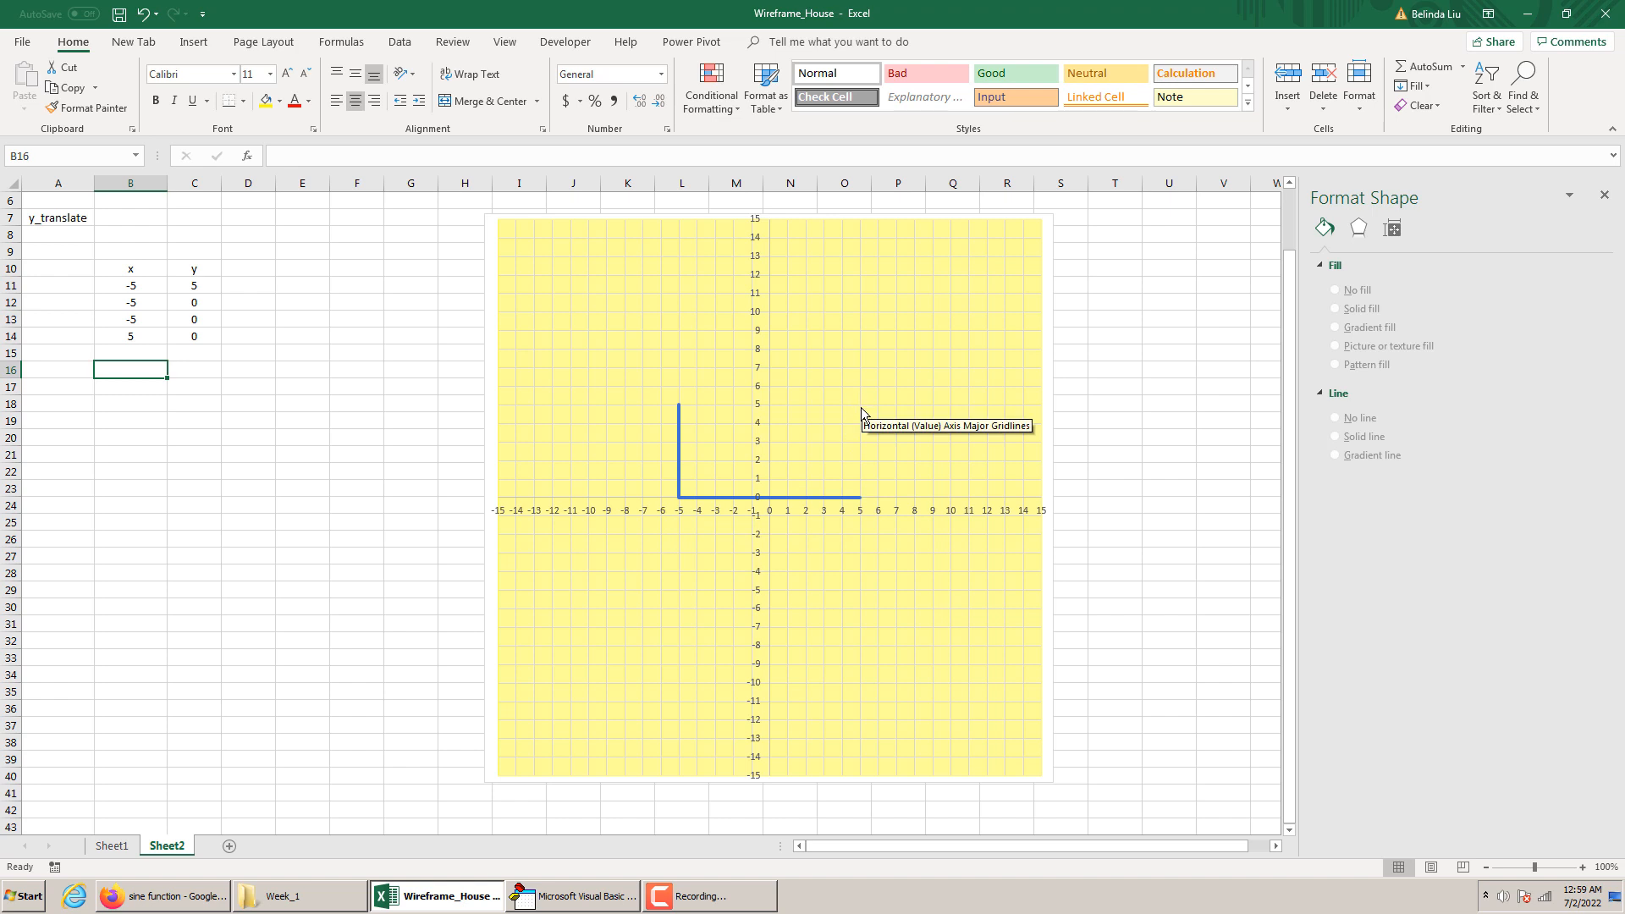
{"action": "left_click", "coordinate": [168, 358]}
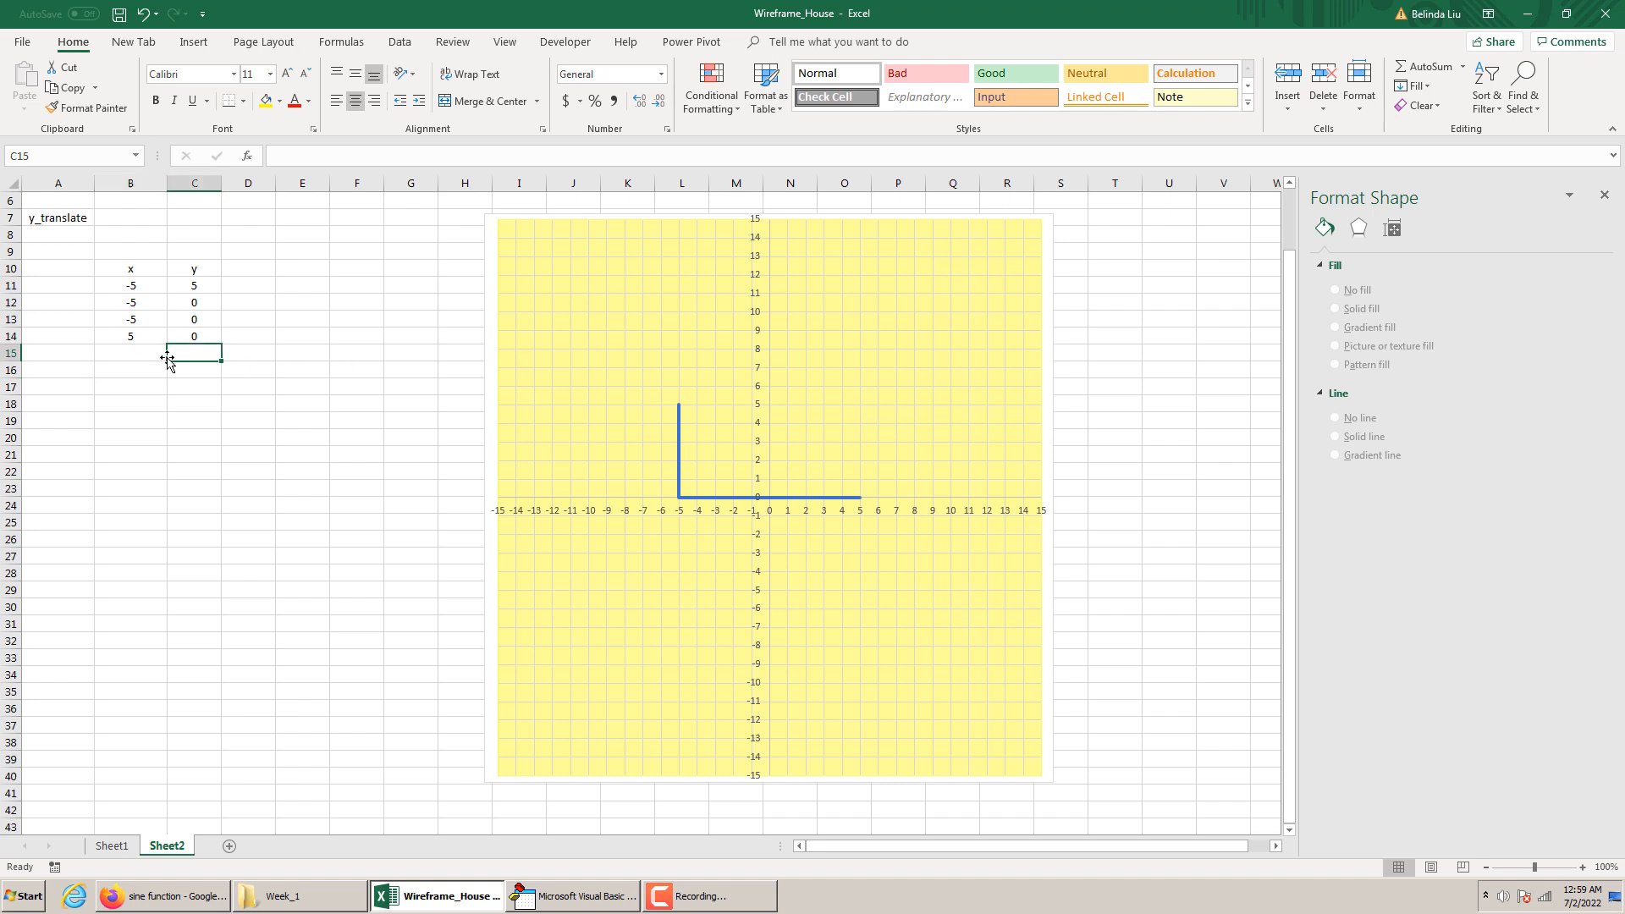
{"action": "left_click", "coordinate": [143, 353]}
{"action": "type", "text": "5"}
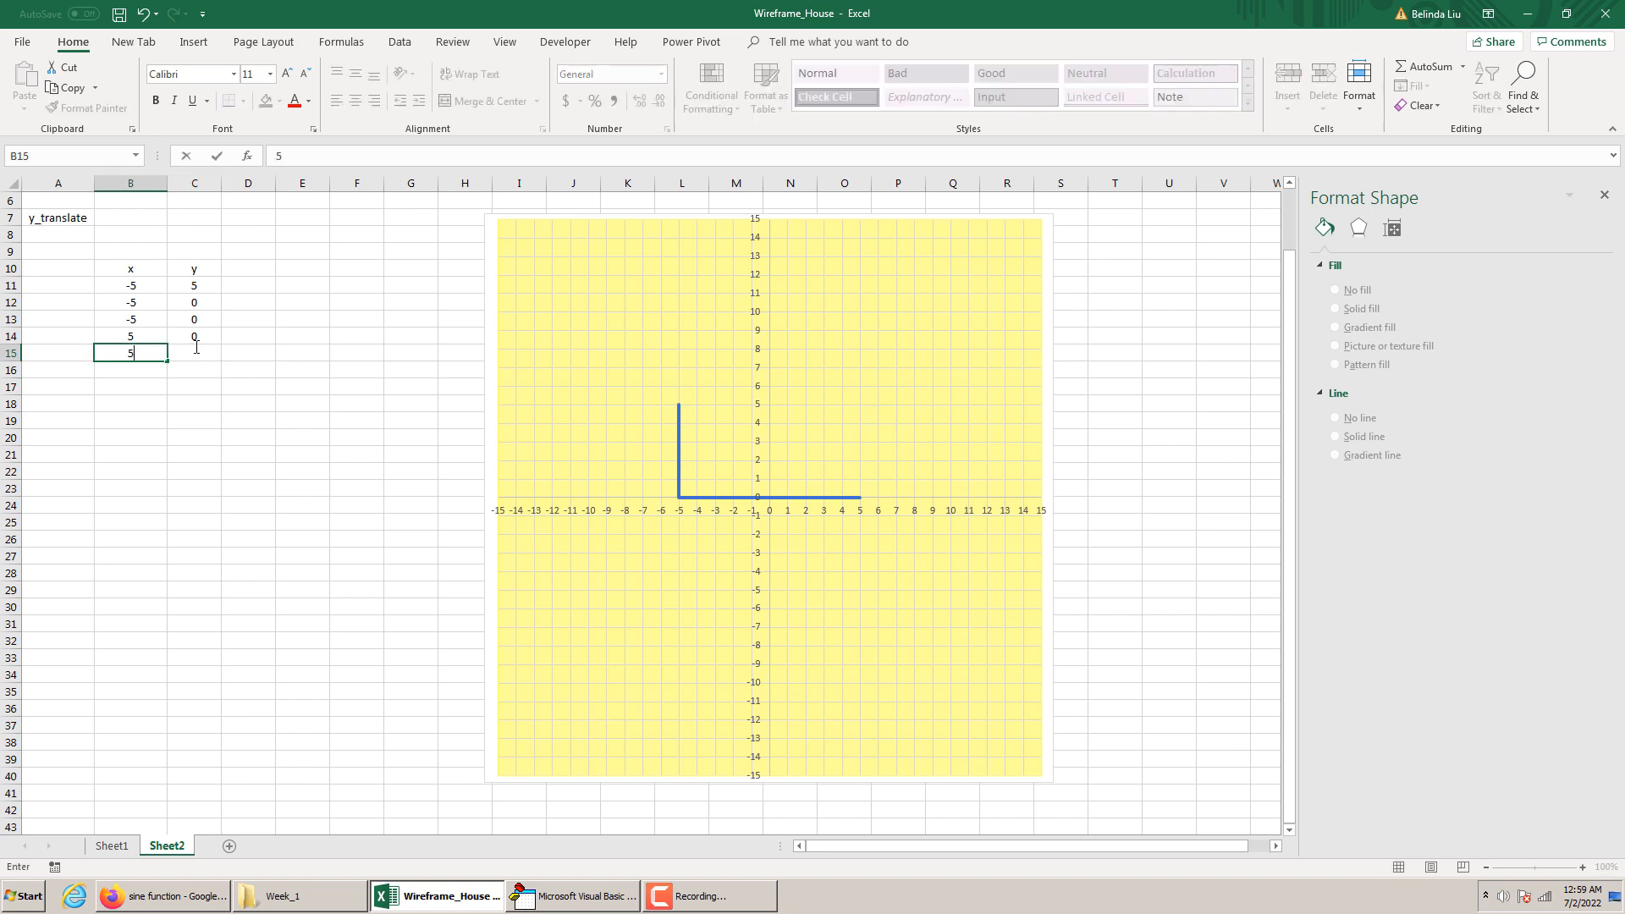
{"action": "left_click", "coordinate": [196, 349]}
{"action": "type", "text": "5"}
{"action": "left_click", "coordinate": [224, 385]}
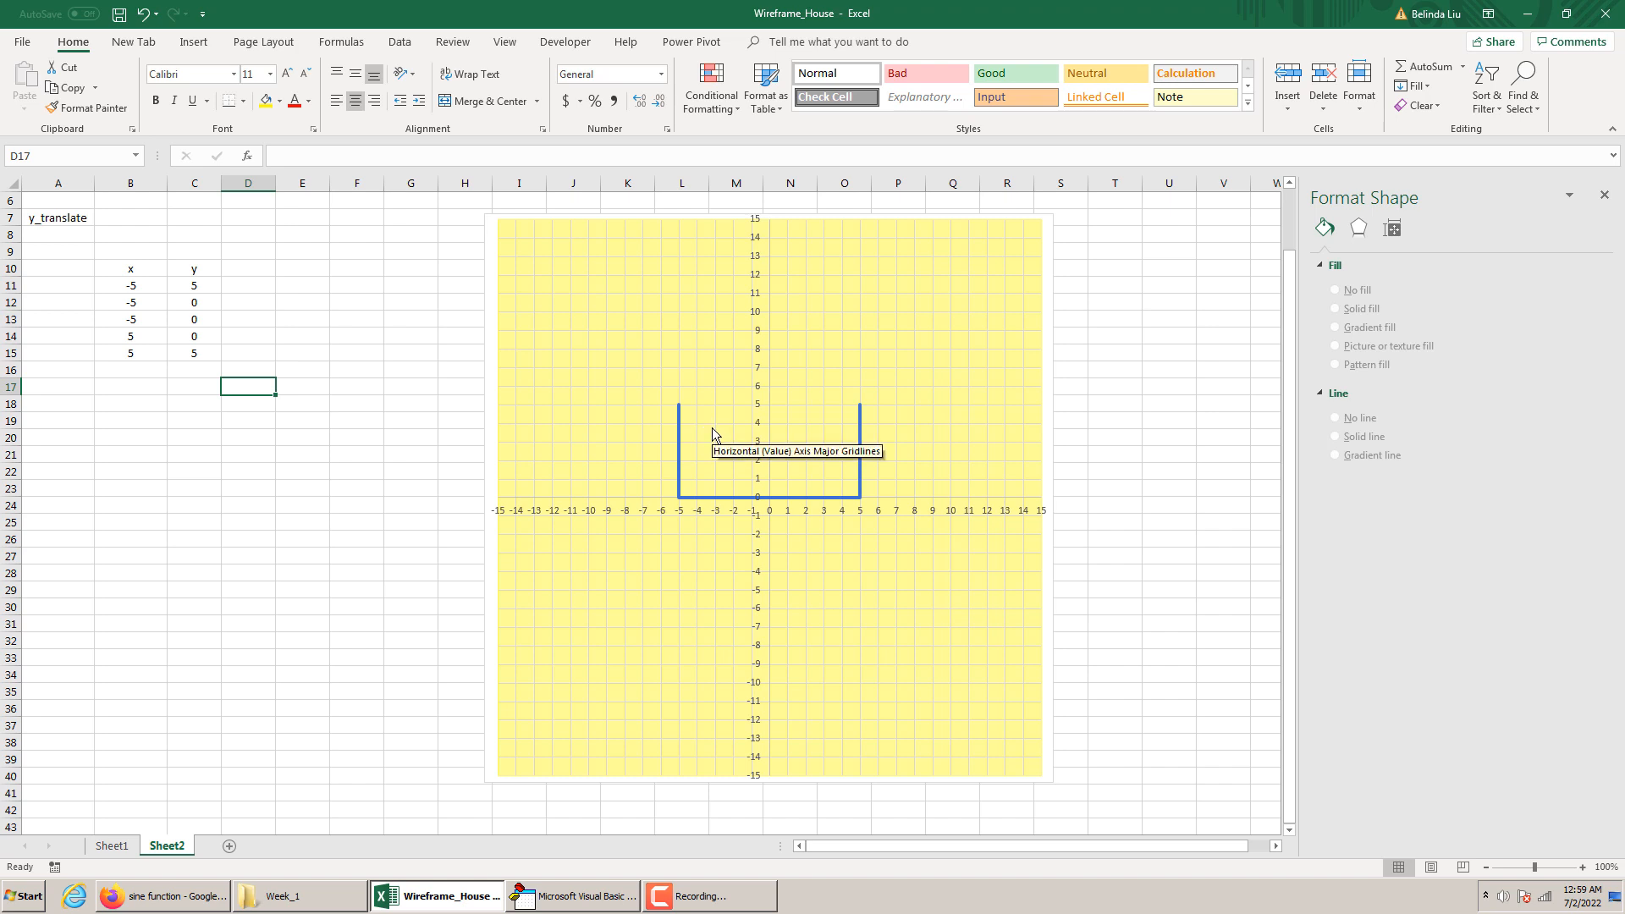
{"action": "left_click", "coordinate": [755, 617]}
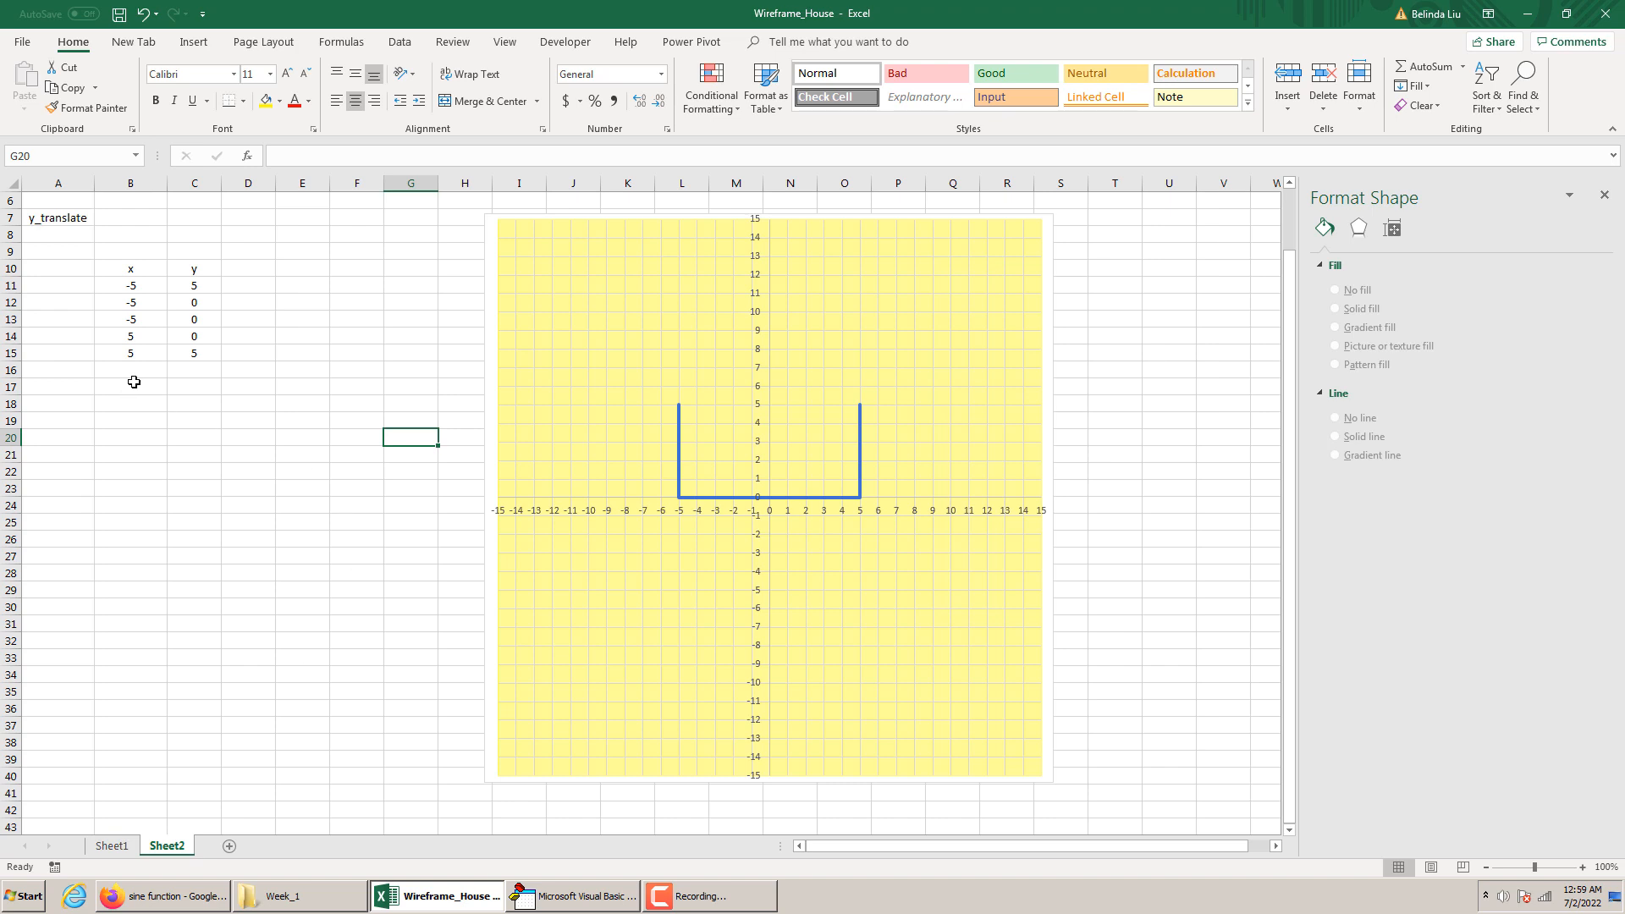
Label the point groups in column A with Body in cell A10 and Window in cell A16
{"action": "left_click", "coordinate": [61, 264]}
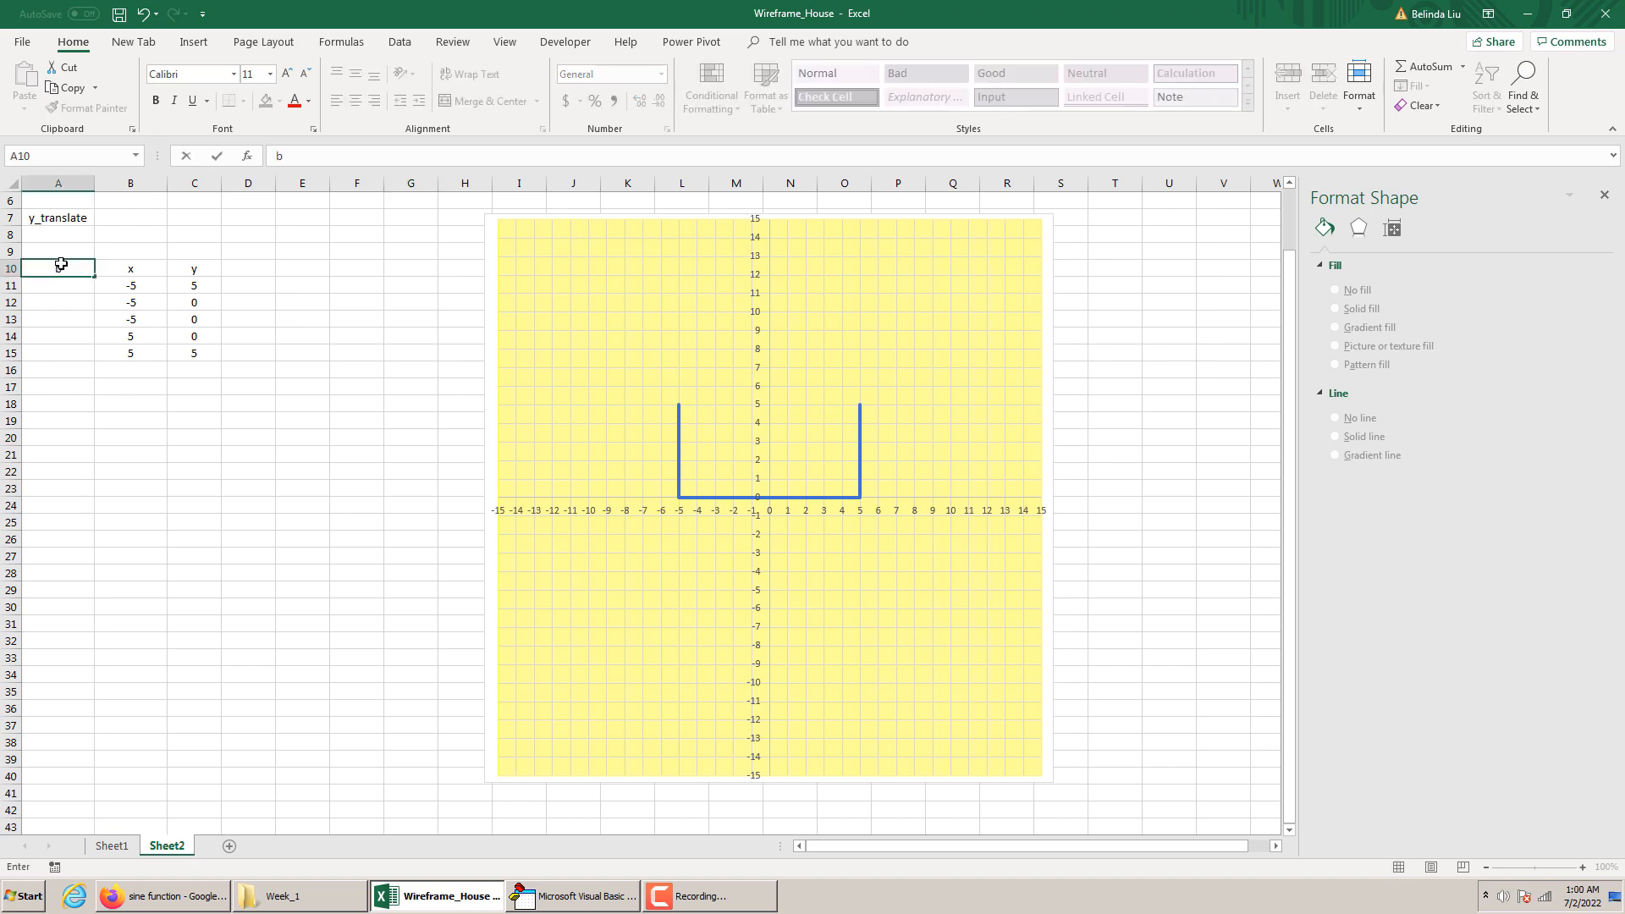
{"action": "key", "text": "BackSpace"}
{"action": "type", "text": "Body"}
{"action": "key", "text": "Return"}
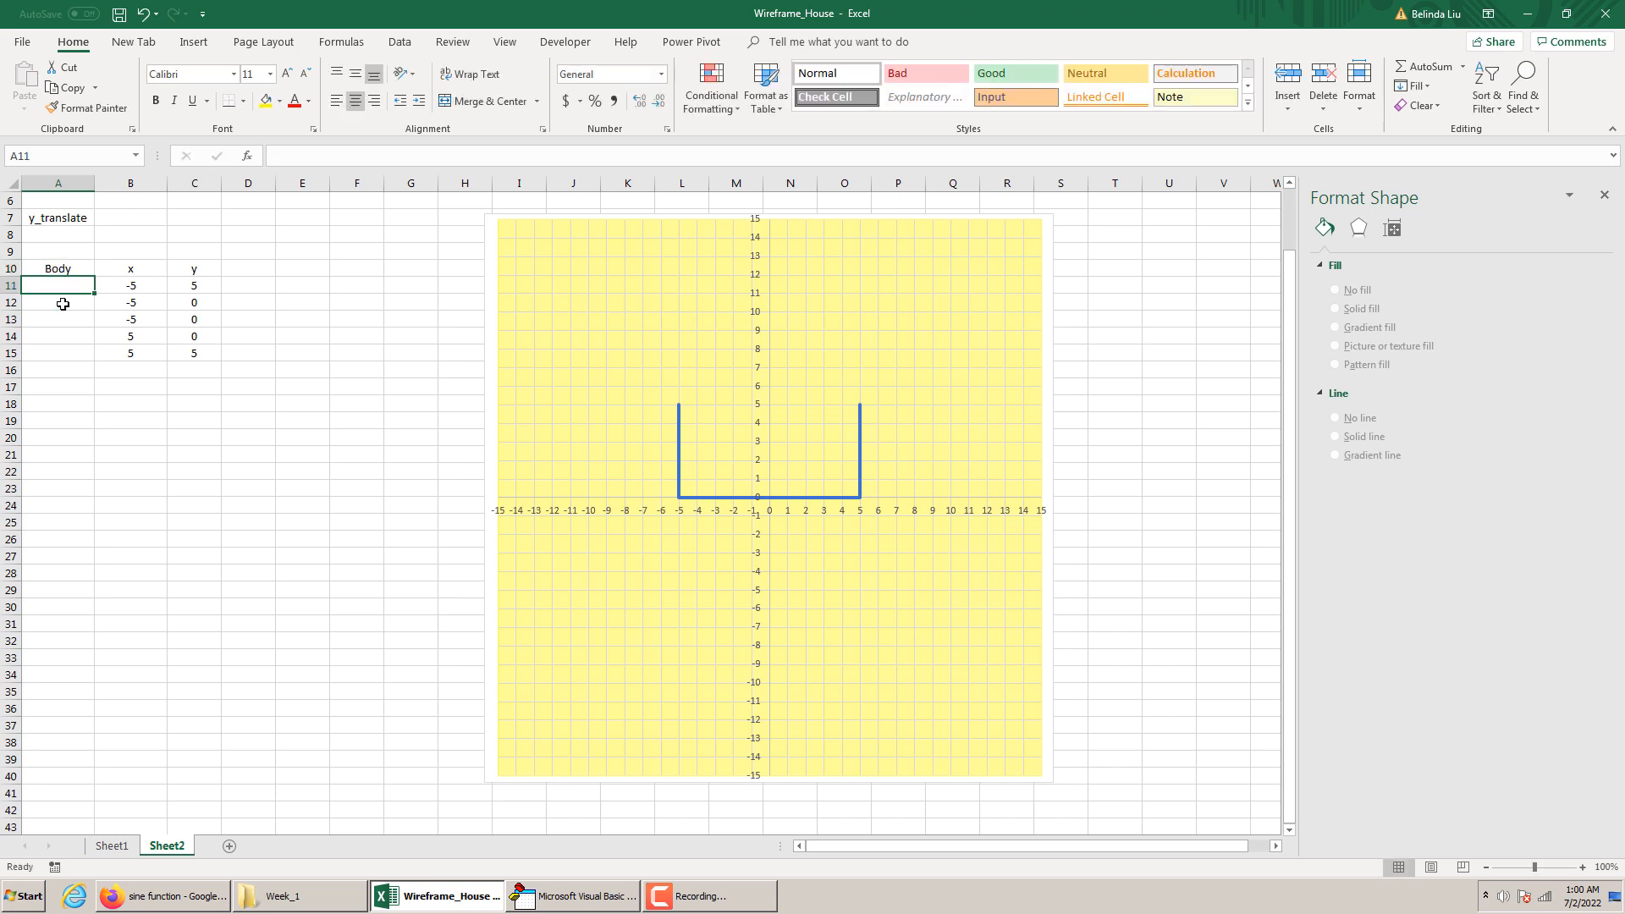
{"action": "left_click", "coordinate": [50, 370]}
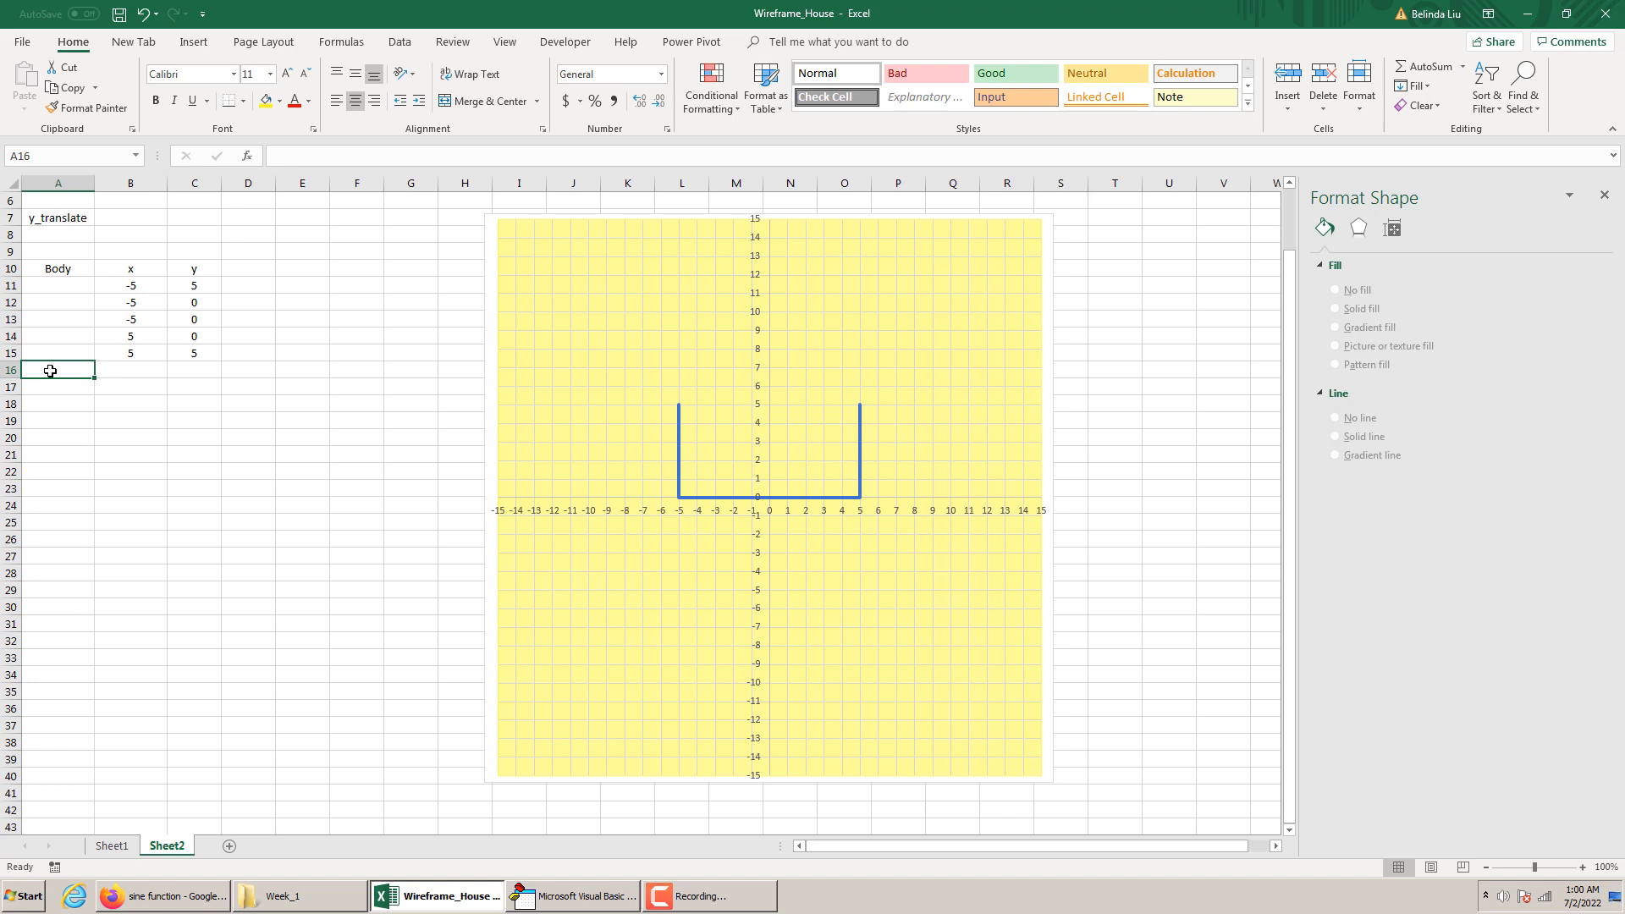
{"action": "type", "text": "Window"}
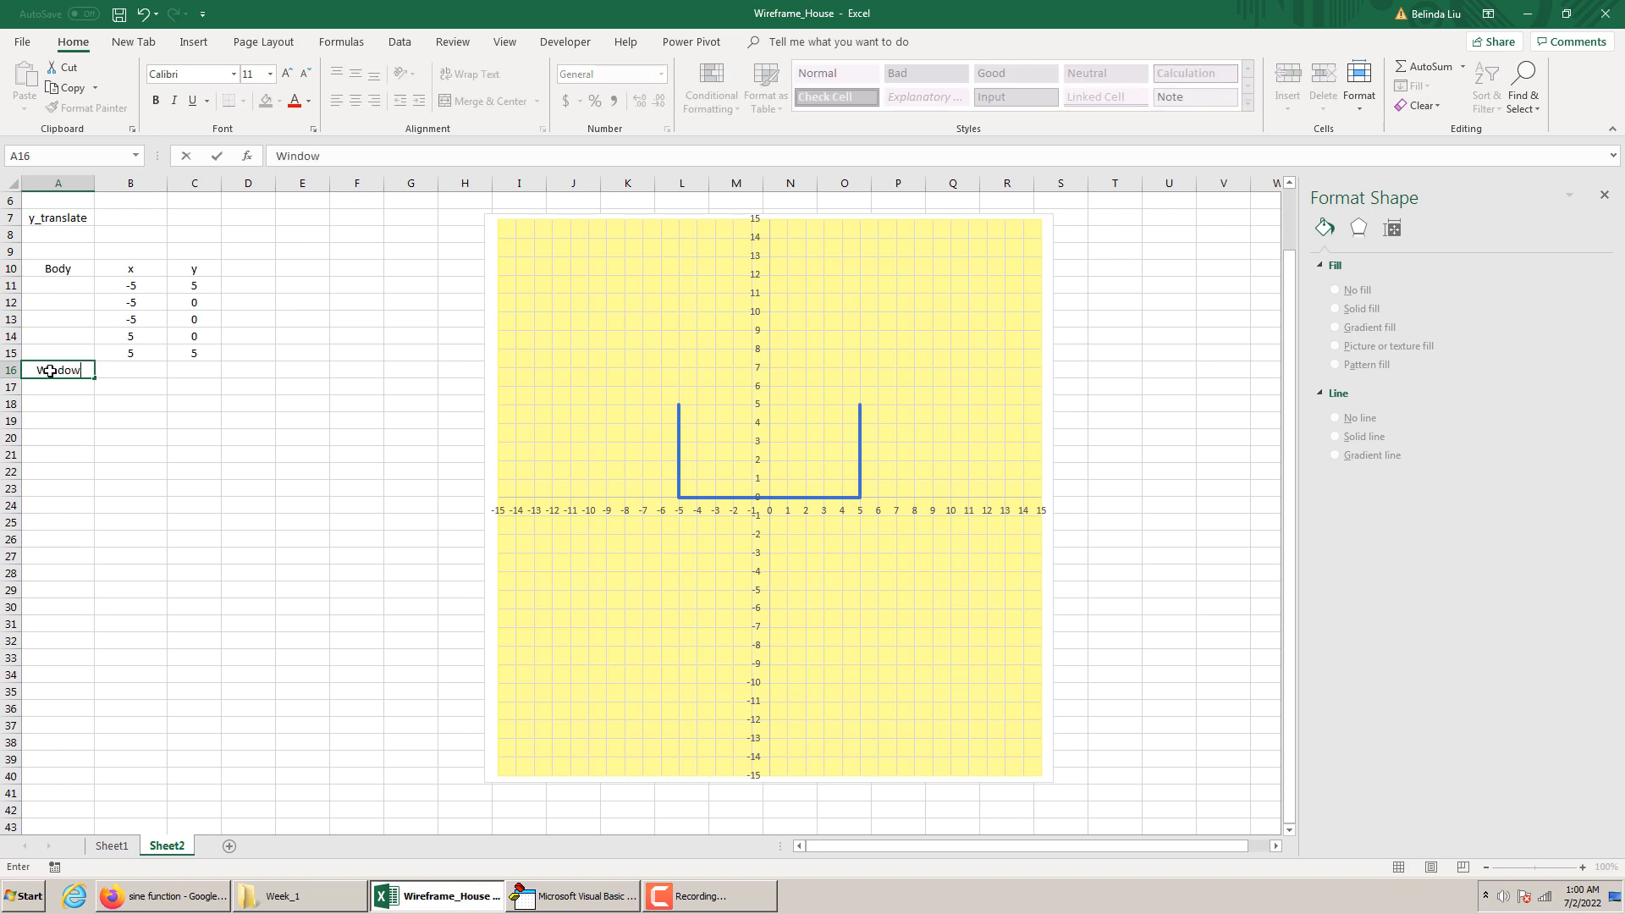
{"action": "left_click", "coordinate": [252, 414]}
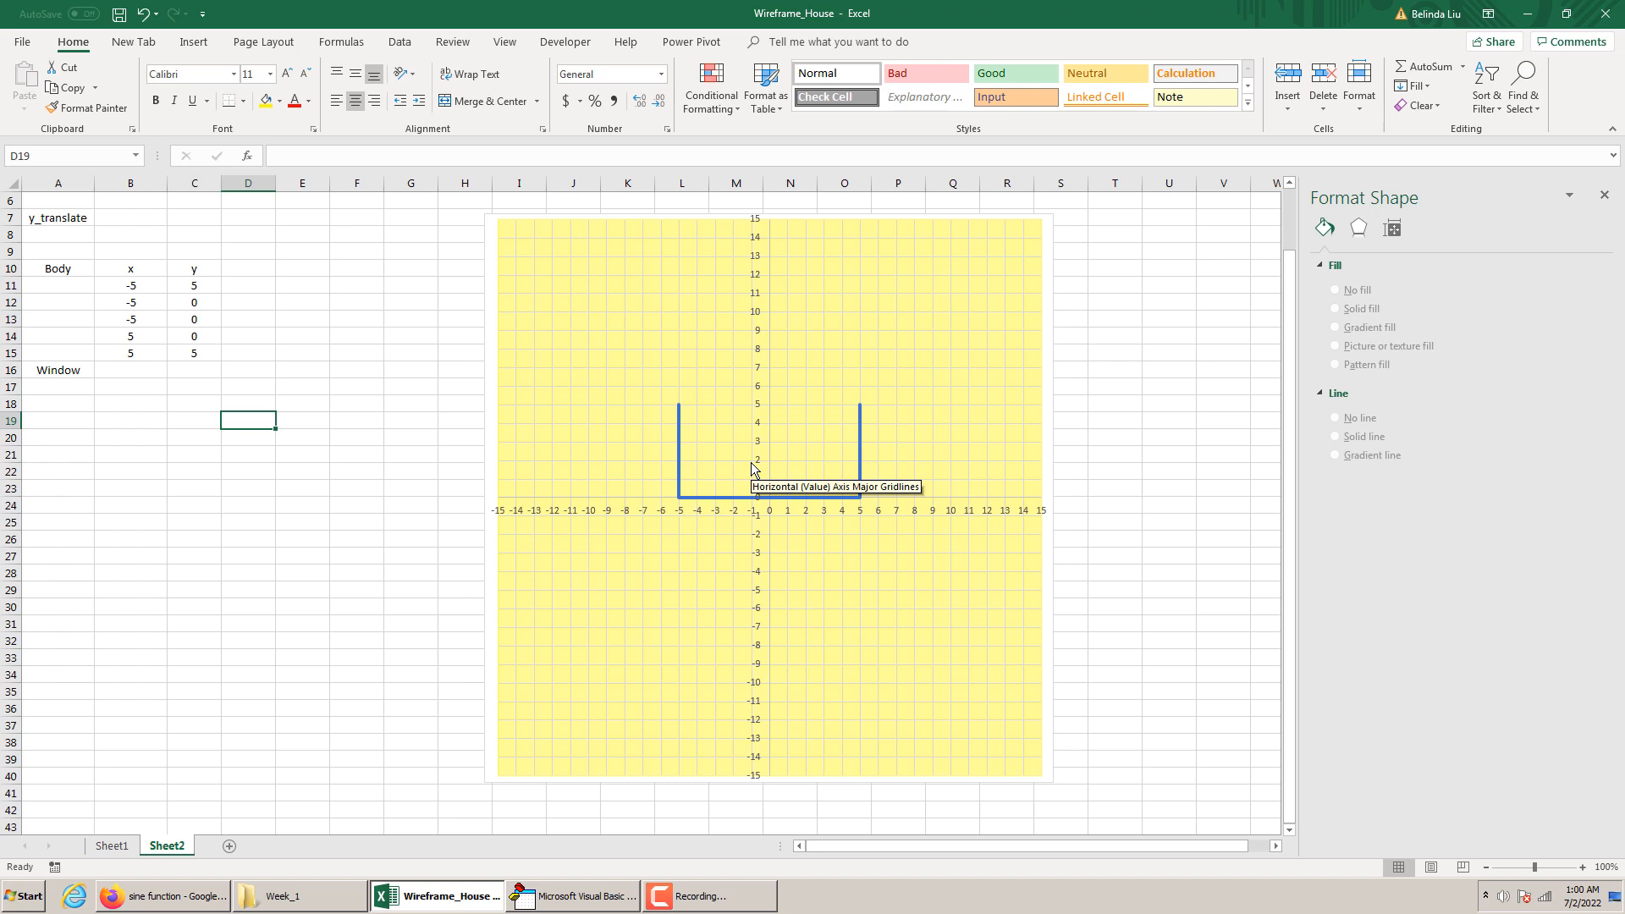
Enter the x values of the window's first two points, -4 in cell B16 and -1 in cell B17
{"action": "left_click", "coordinate": [137, 369]}
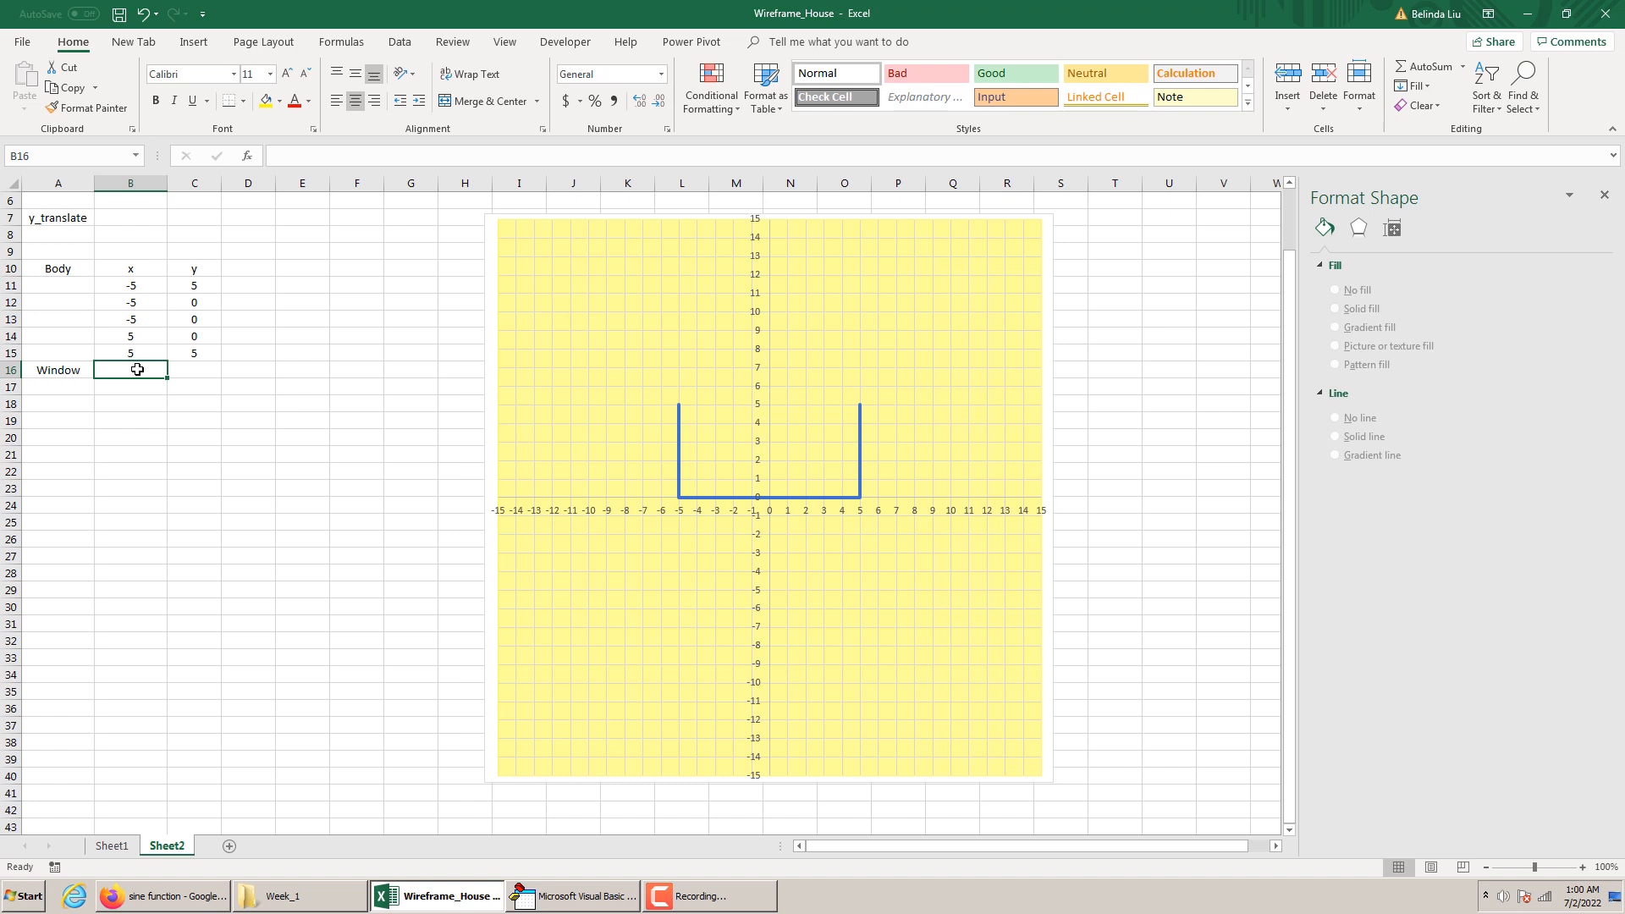
{"action": "type", "text": "-4"}
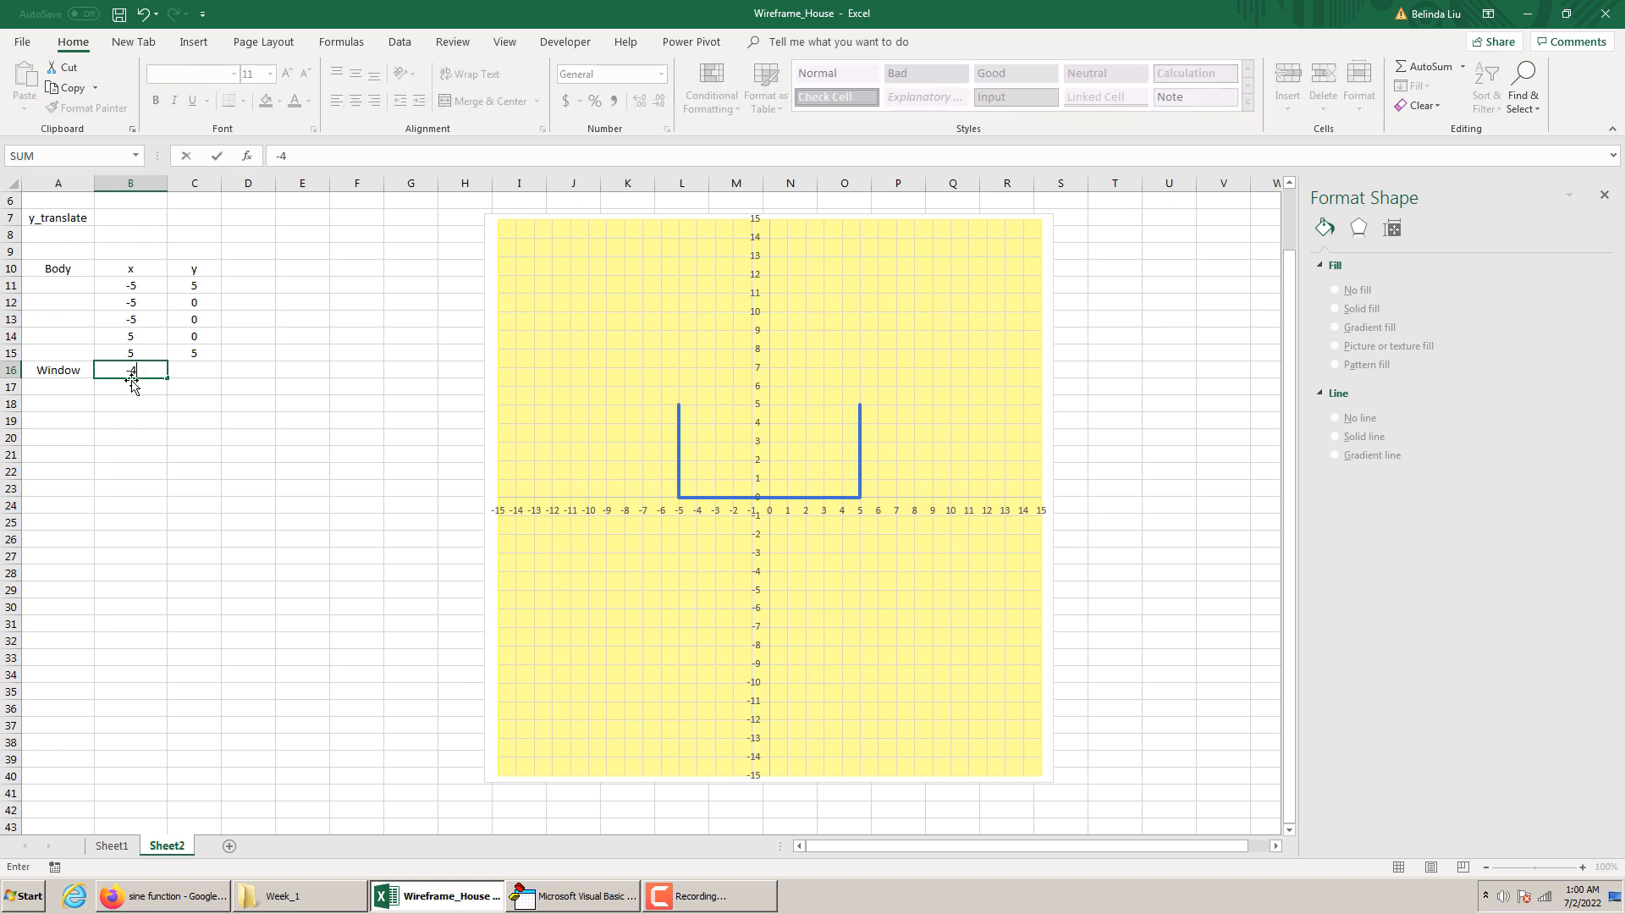
{"action": "left_click", "coordinate": [128, 388]}
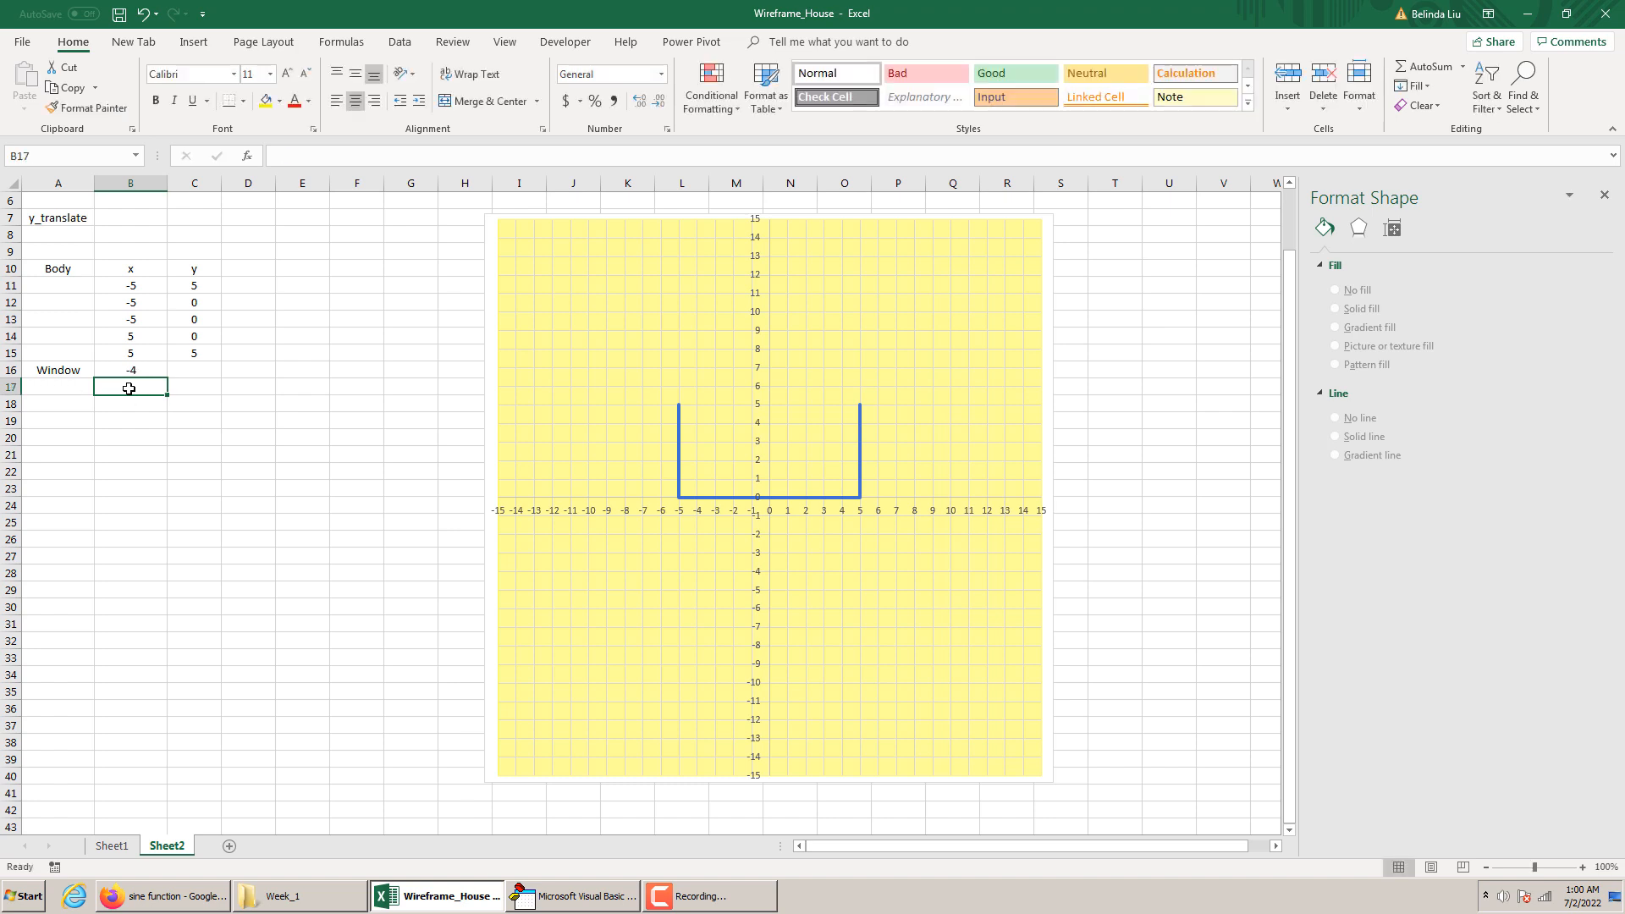
{"action": "type", "text": "-1"}
{"action": "left_click", "coordinate": [127, 433]}
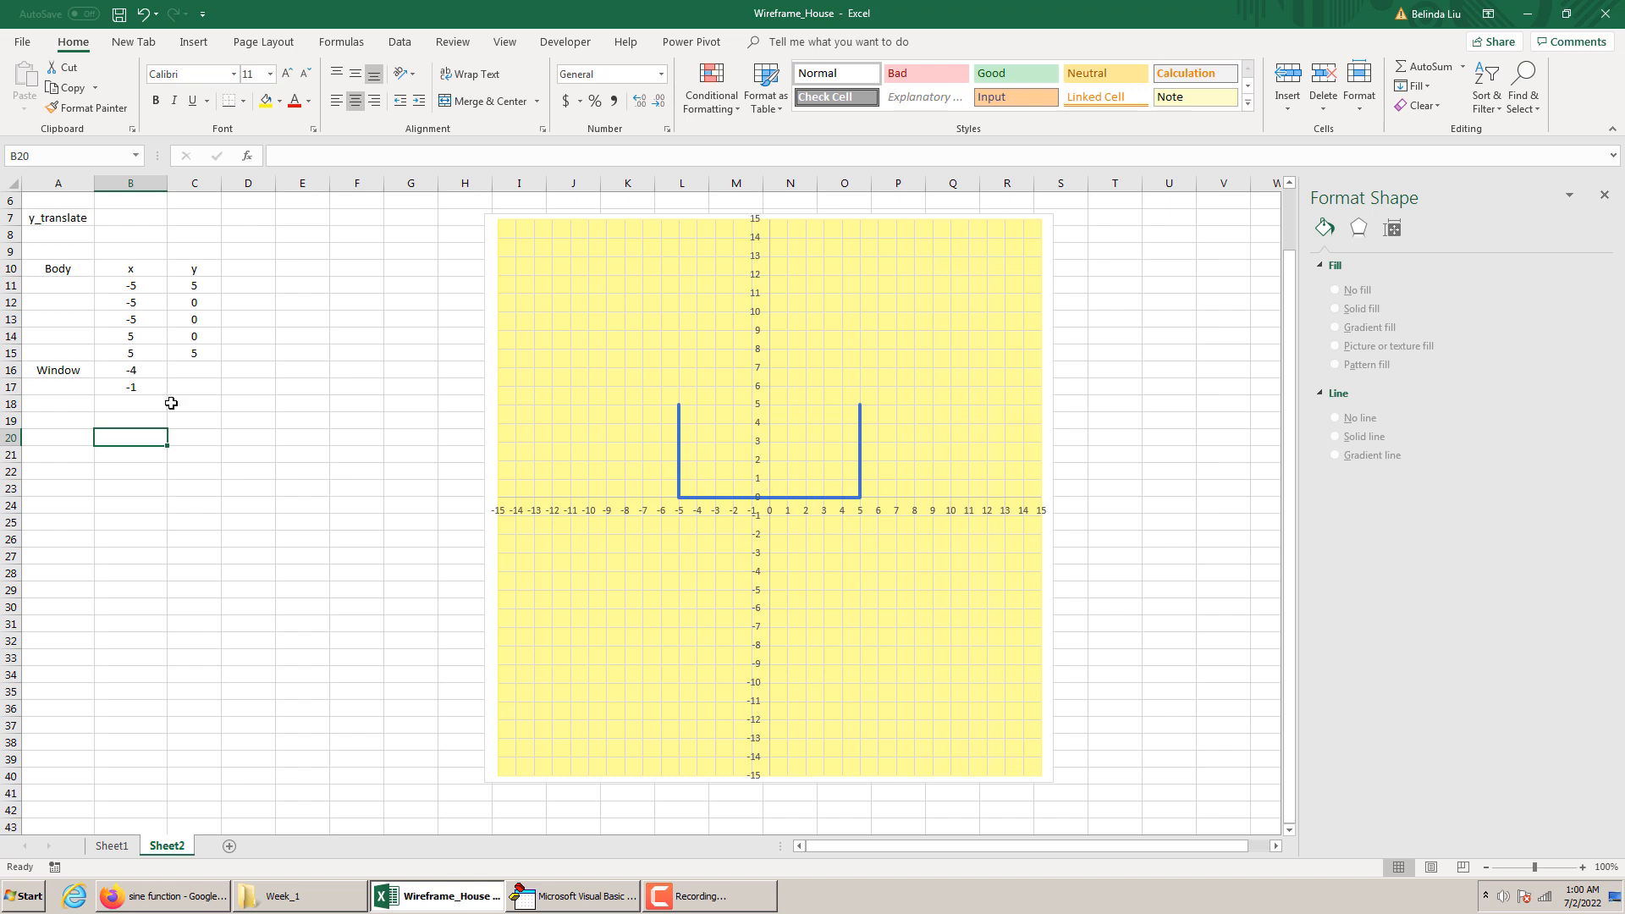
Enter 2 as the y value of the first two window points in cells C16 and C17
{"action": "left_click", "coordinate": [195, 372]}
{"action": "type", "text": "2"}
{"action": "key", "text": "Return"}
{"action": "type", "text": "2"}
{"action": "left_click", "coordinate": [230, 435]}
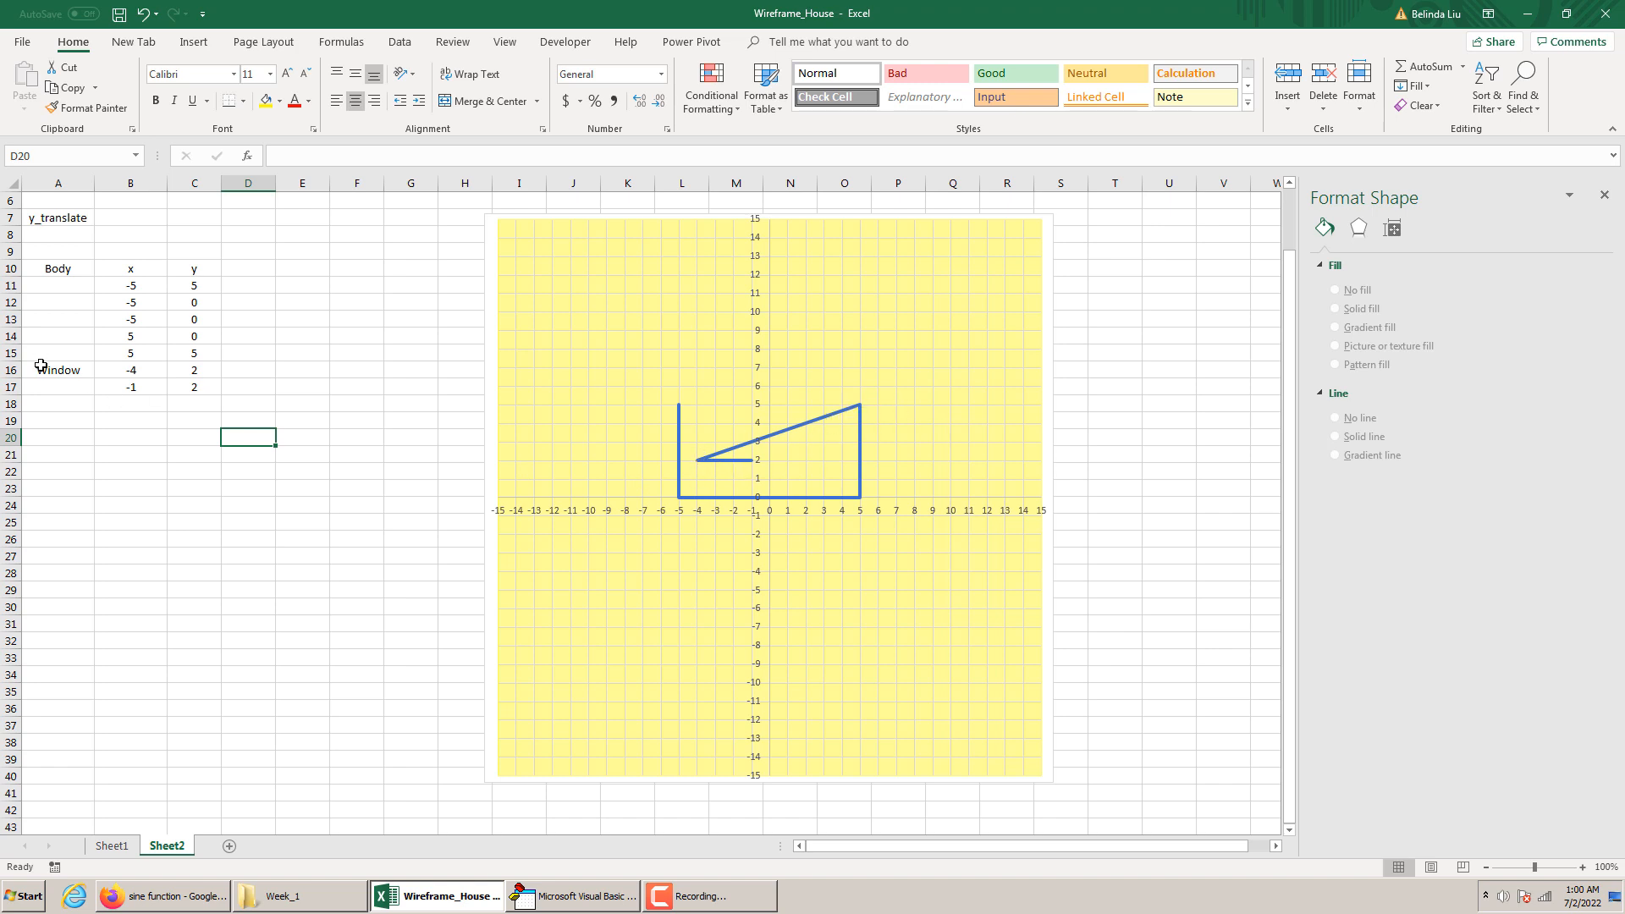
Insert blank cells at A16:C16, shifting the window points down to separate them from the body points
{"action": "left_click_drag", "start_coordinate": [41, 368], "coordinate": [208, 374]}
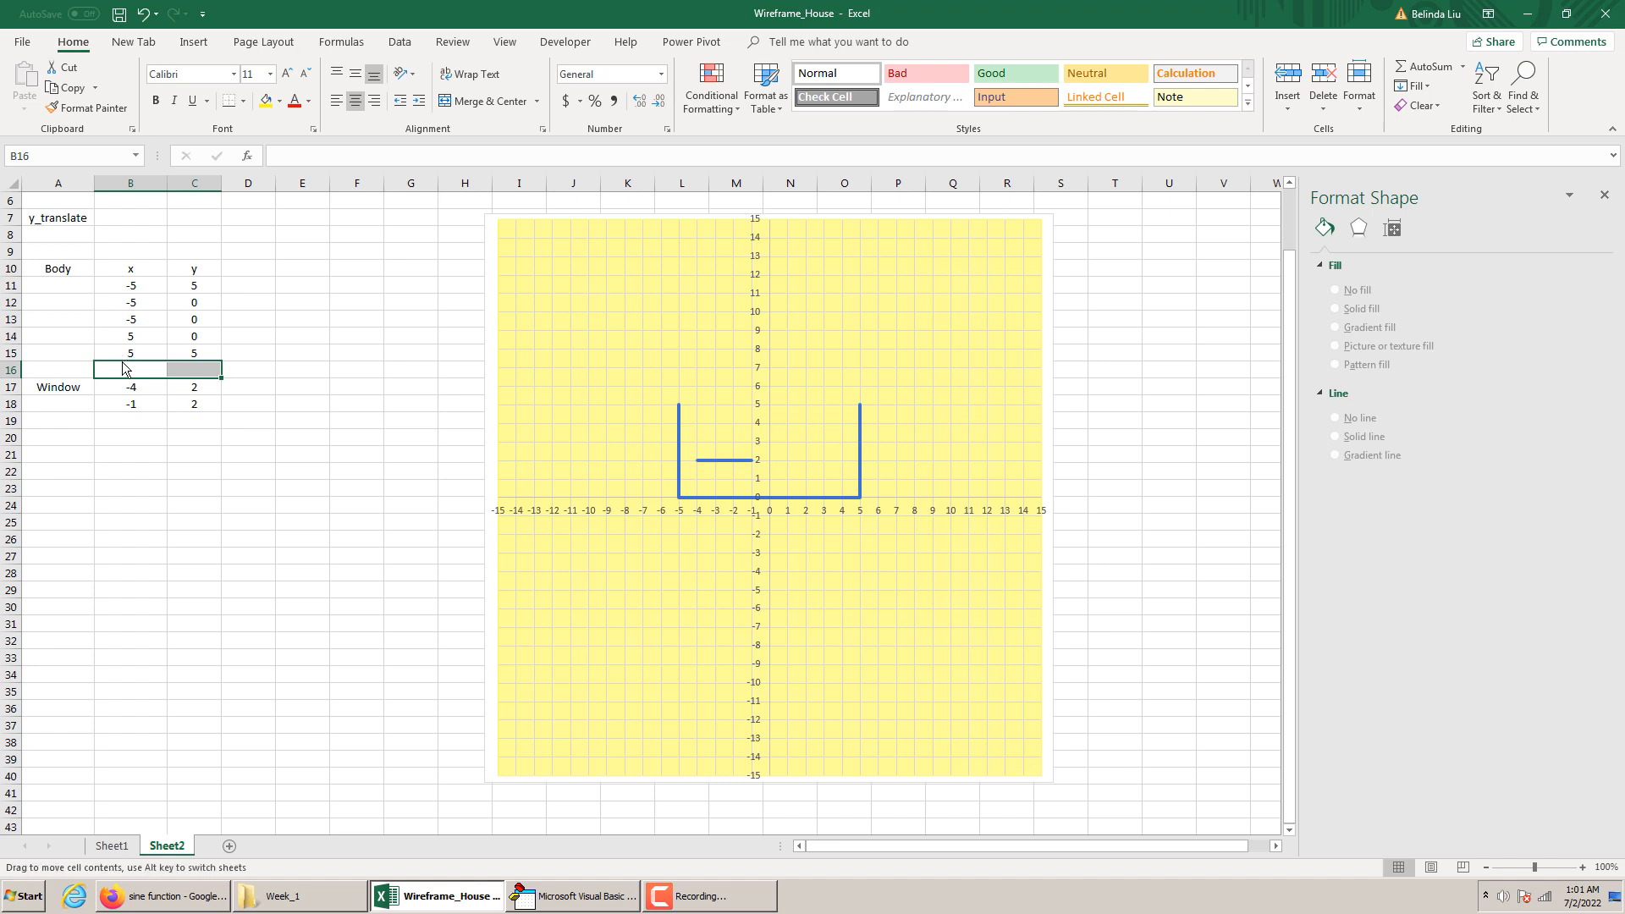
{"action": "left_click", "coordinate": [188, 370]}
{"action": "left_click", "coordinate": [156, 370]}
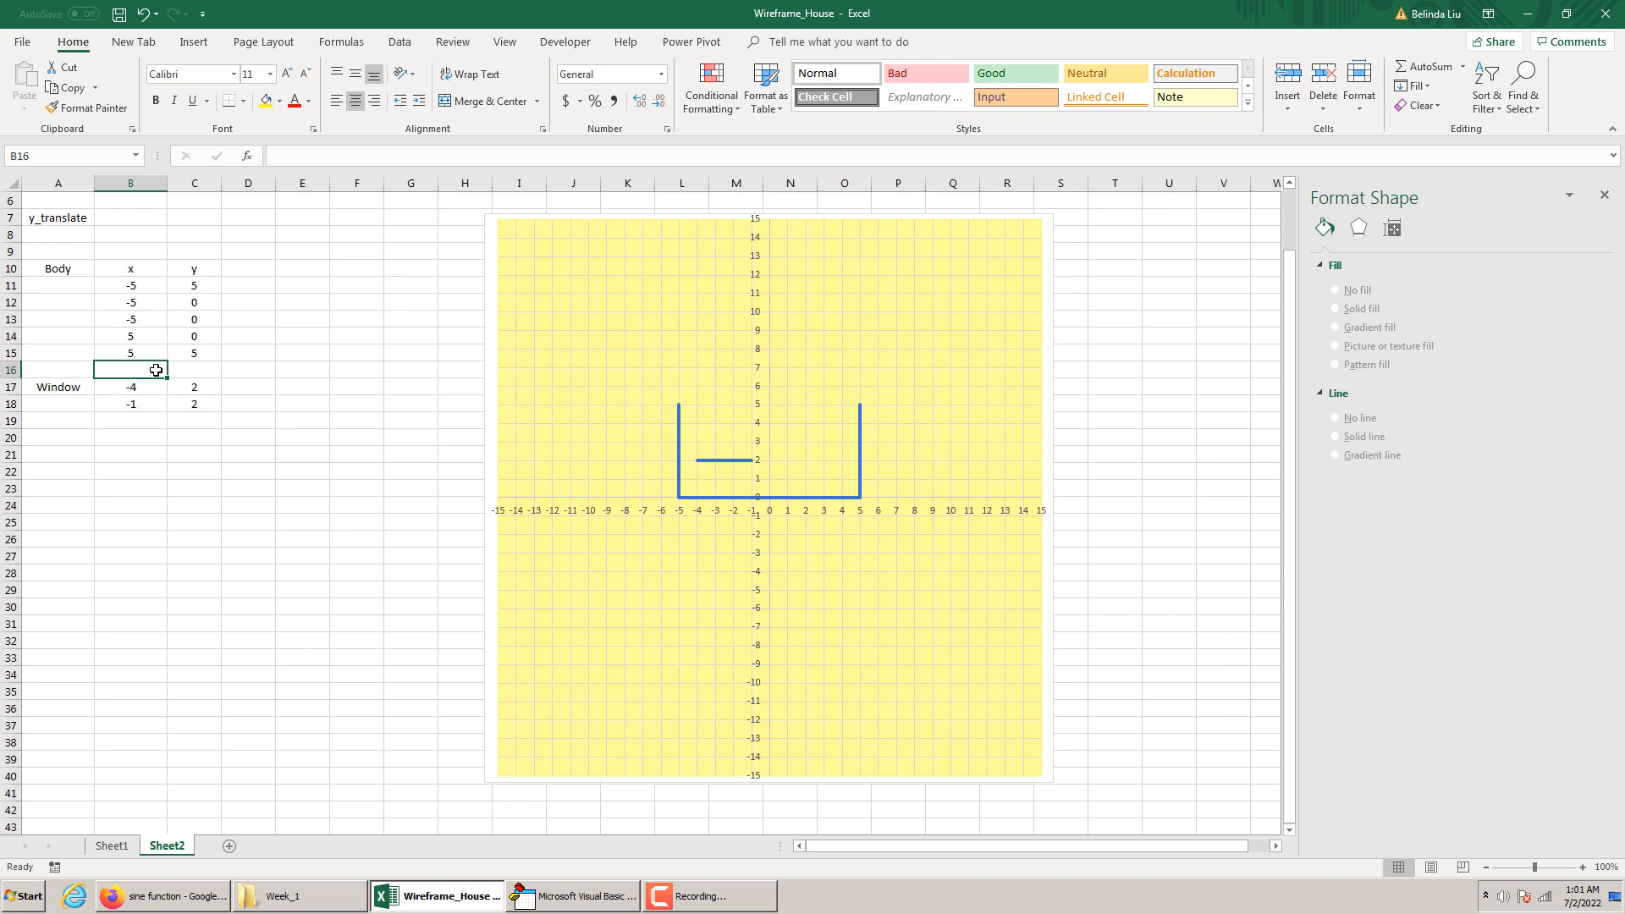
{"action": "mouse_move", "coordinate": [747, 462]}
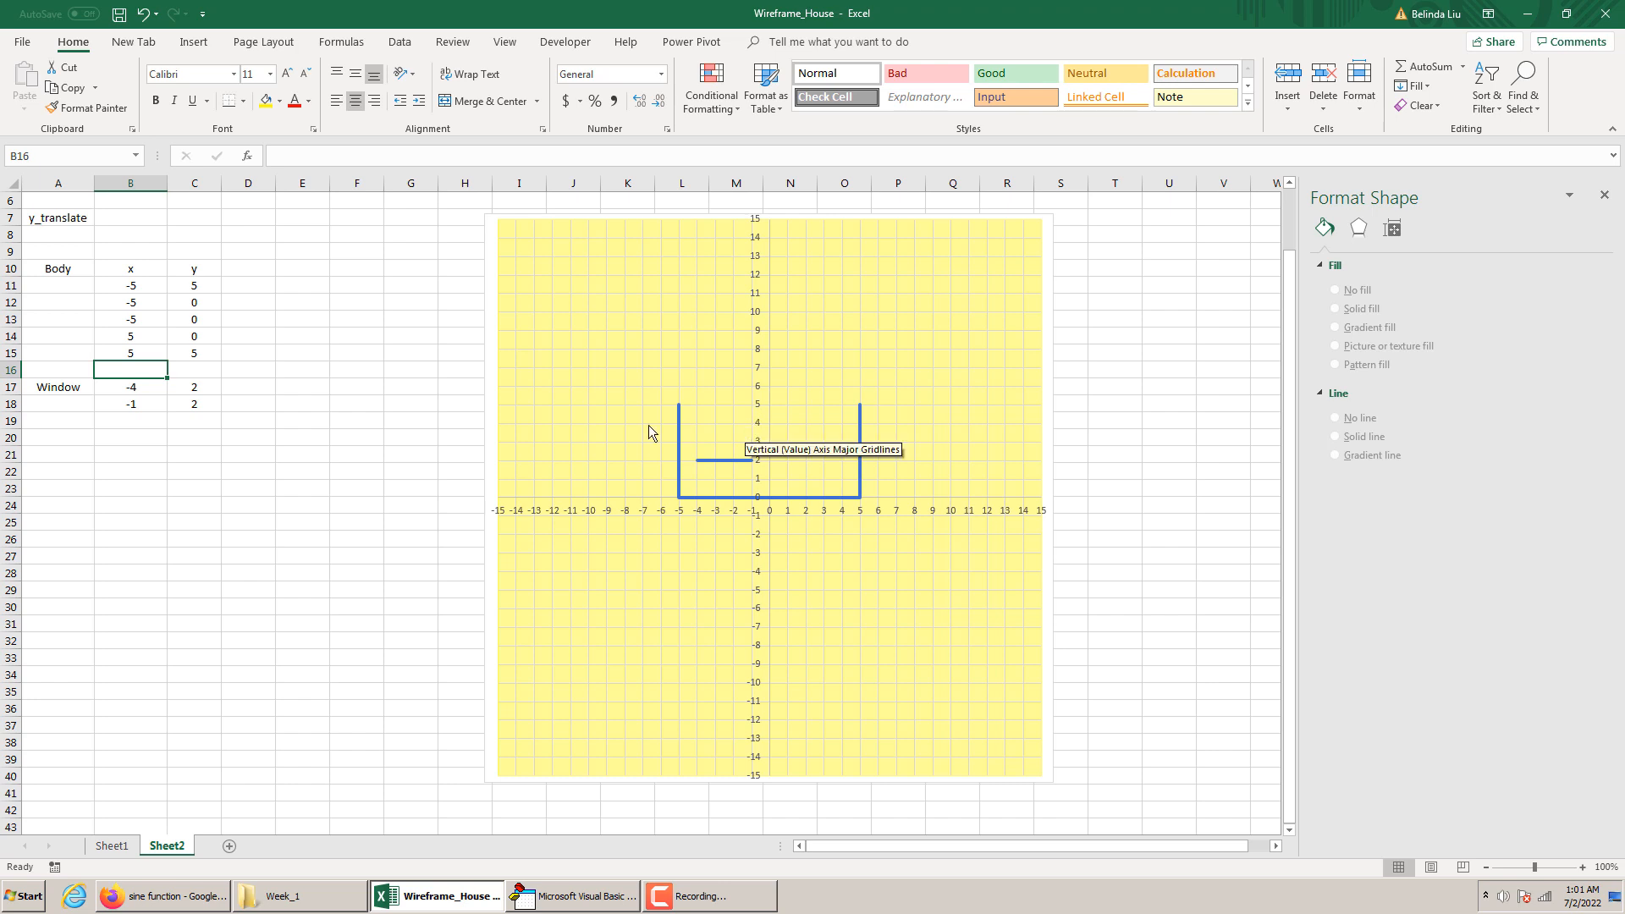
Enter the third window point in row 19, with x as -1 and y as 4
{"action": "left_click", "coordinate": [137, 424]}
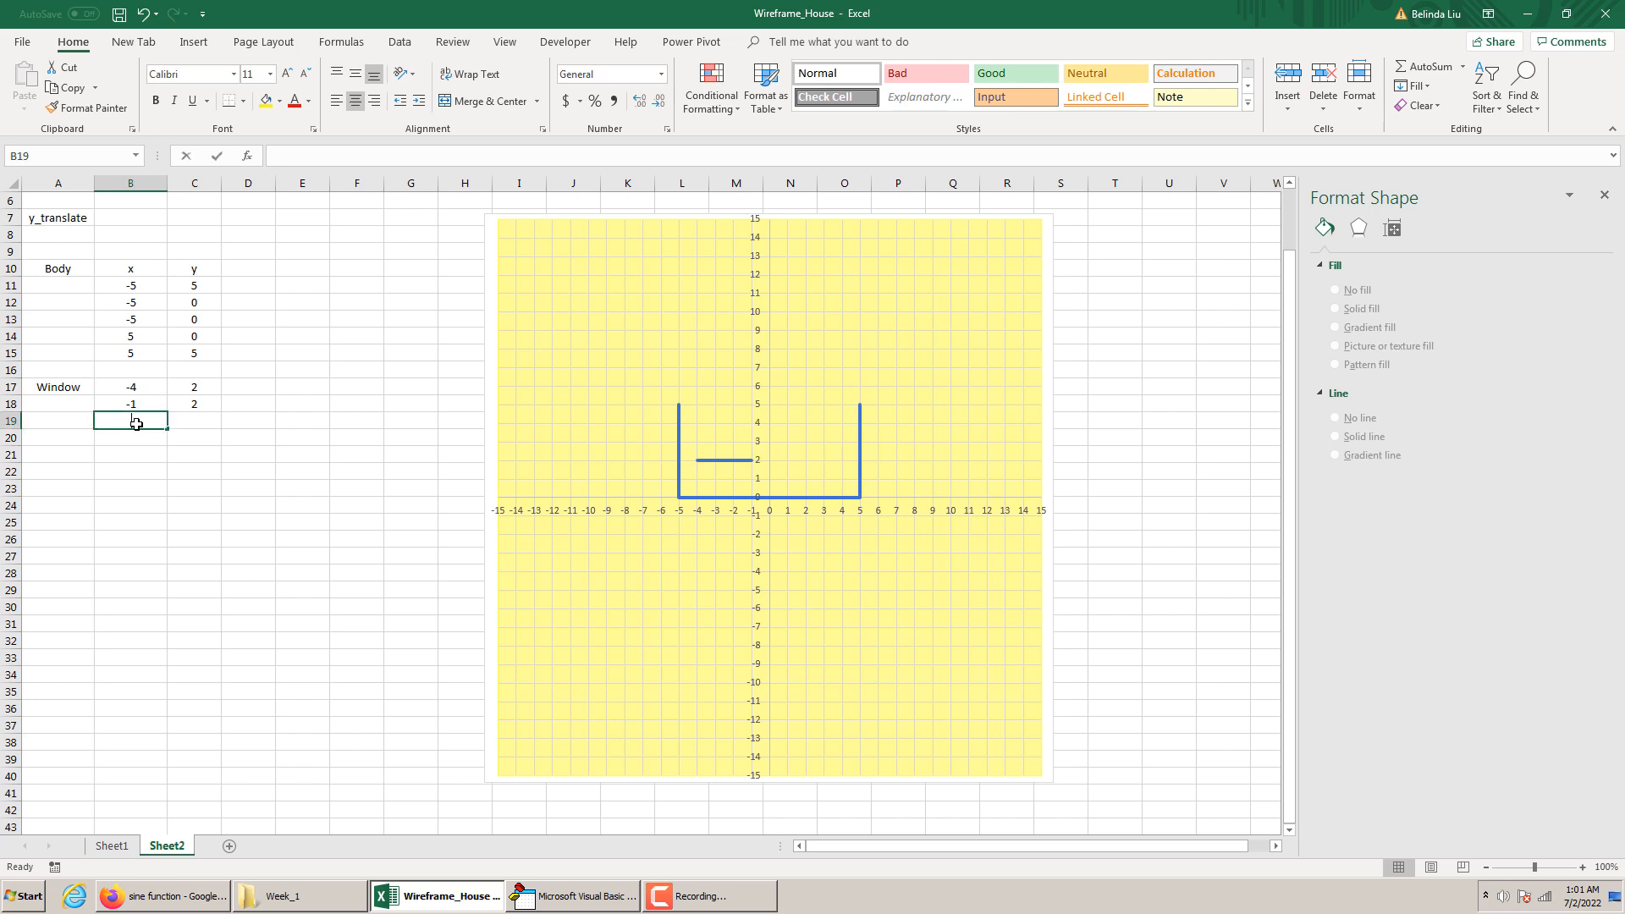
{"action": "type", "text": "=1"}
{"action": "key", "text": "BackSpace"}
{"action": "key", "text": "BackSpace"}
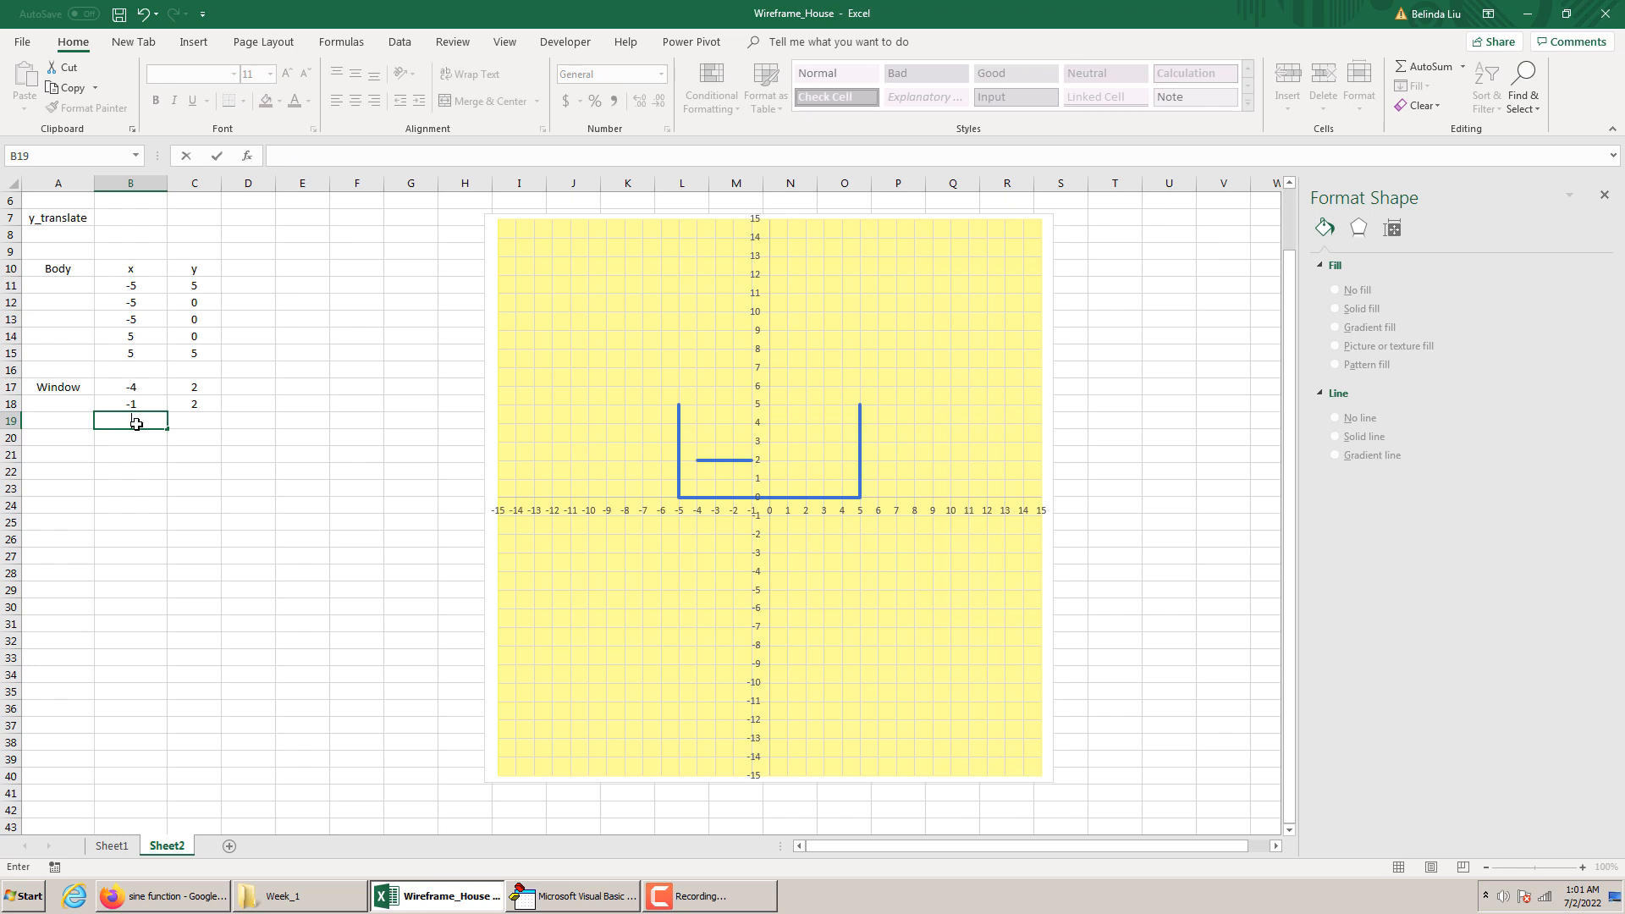
{"action": "type", "text": "-1"}
{"action": "key", "text": "Tab"}
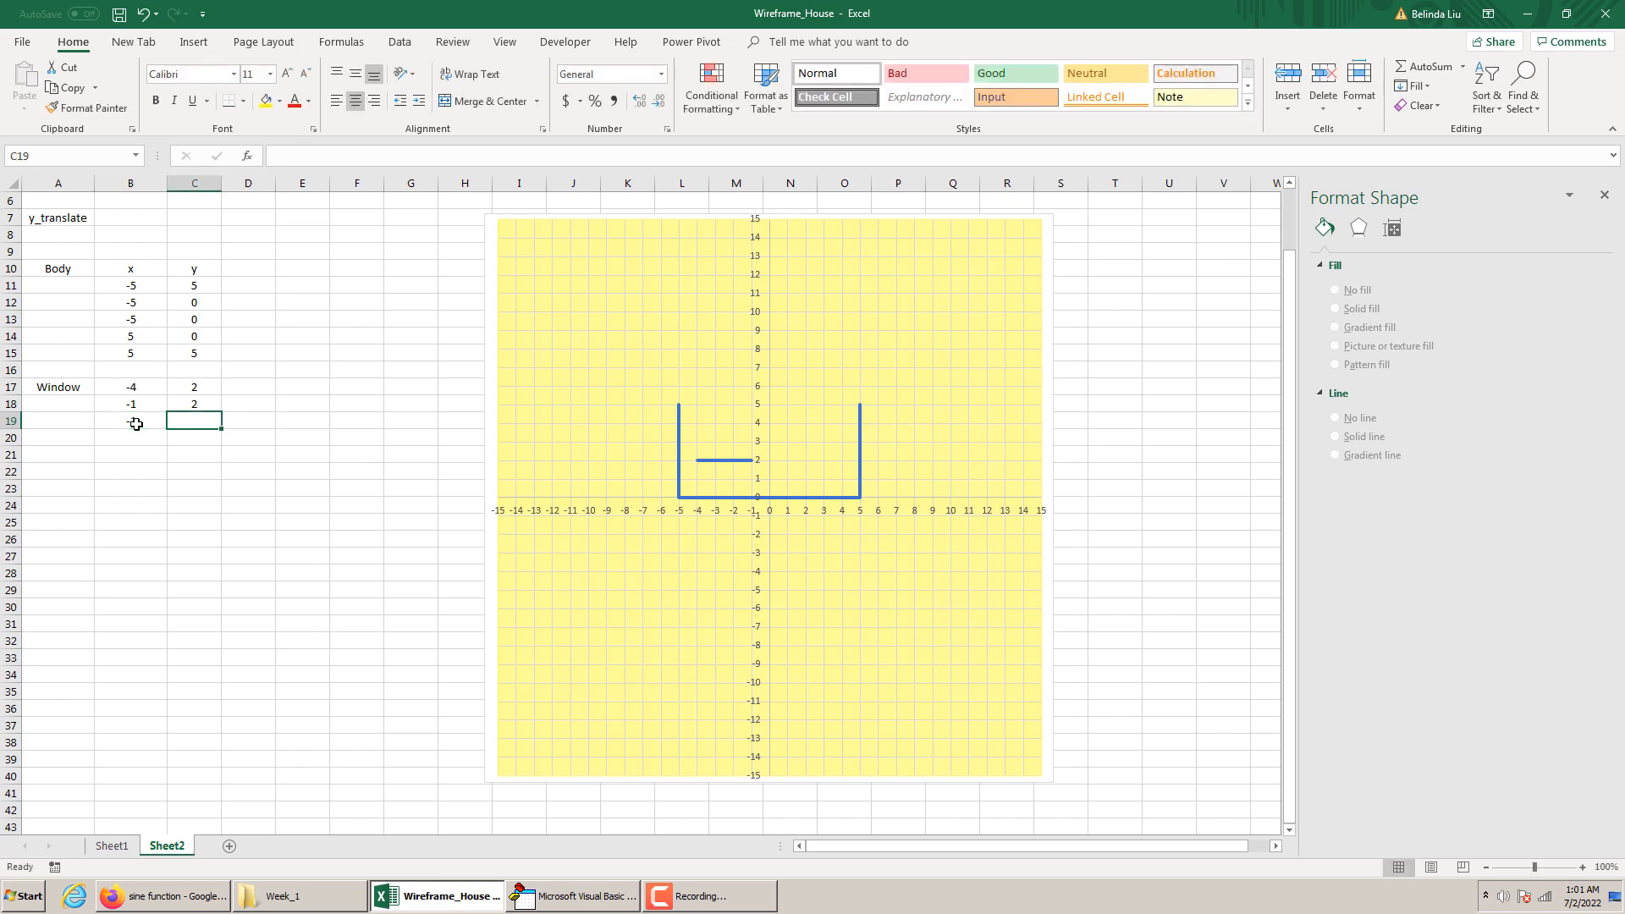
{"action": "type", "text": "4"}
{"action": "key", "text": "Return"}
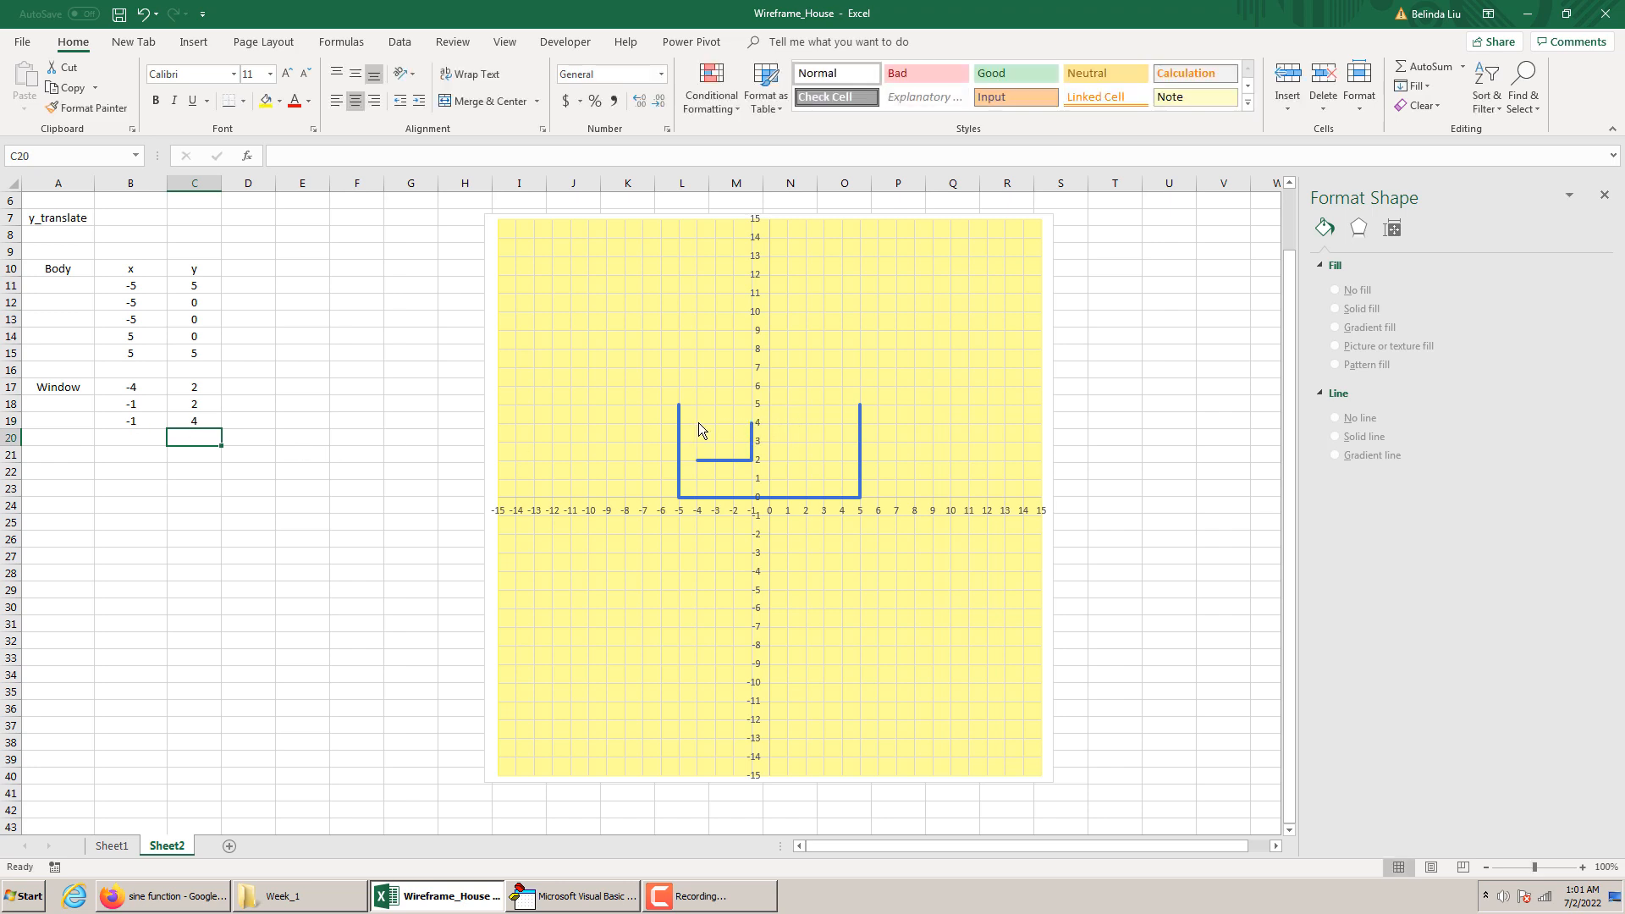
Enter the fourth window point in row 20, with x as -4 and y as 4
{"action": "left_click", "coordinate": [150, 439]}
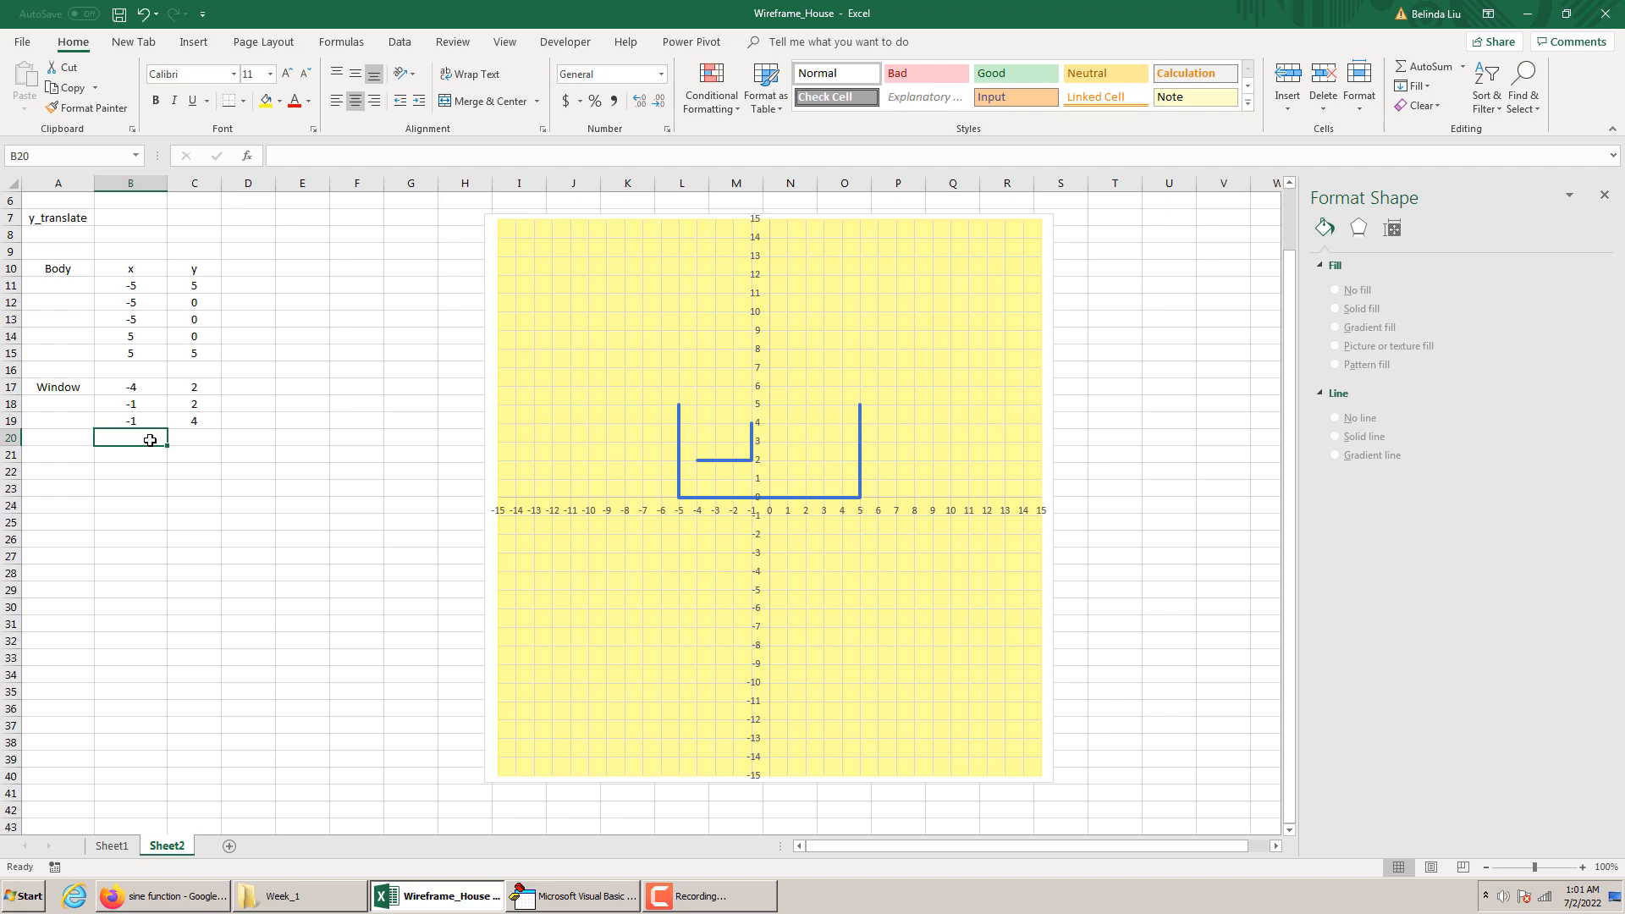
{"action": "type", "text": "-4"}
{"action": "left_click", "coordinate": [182, 438]}
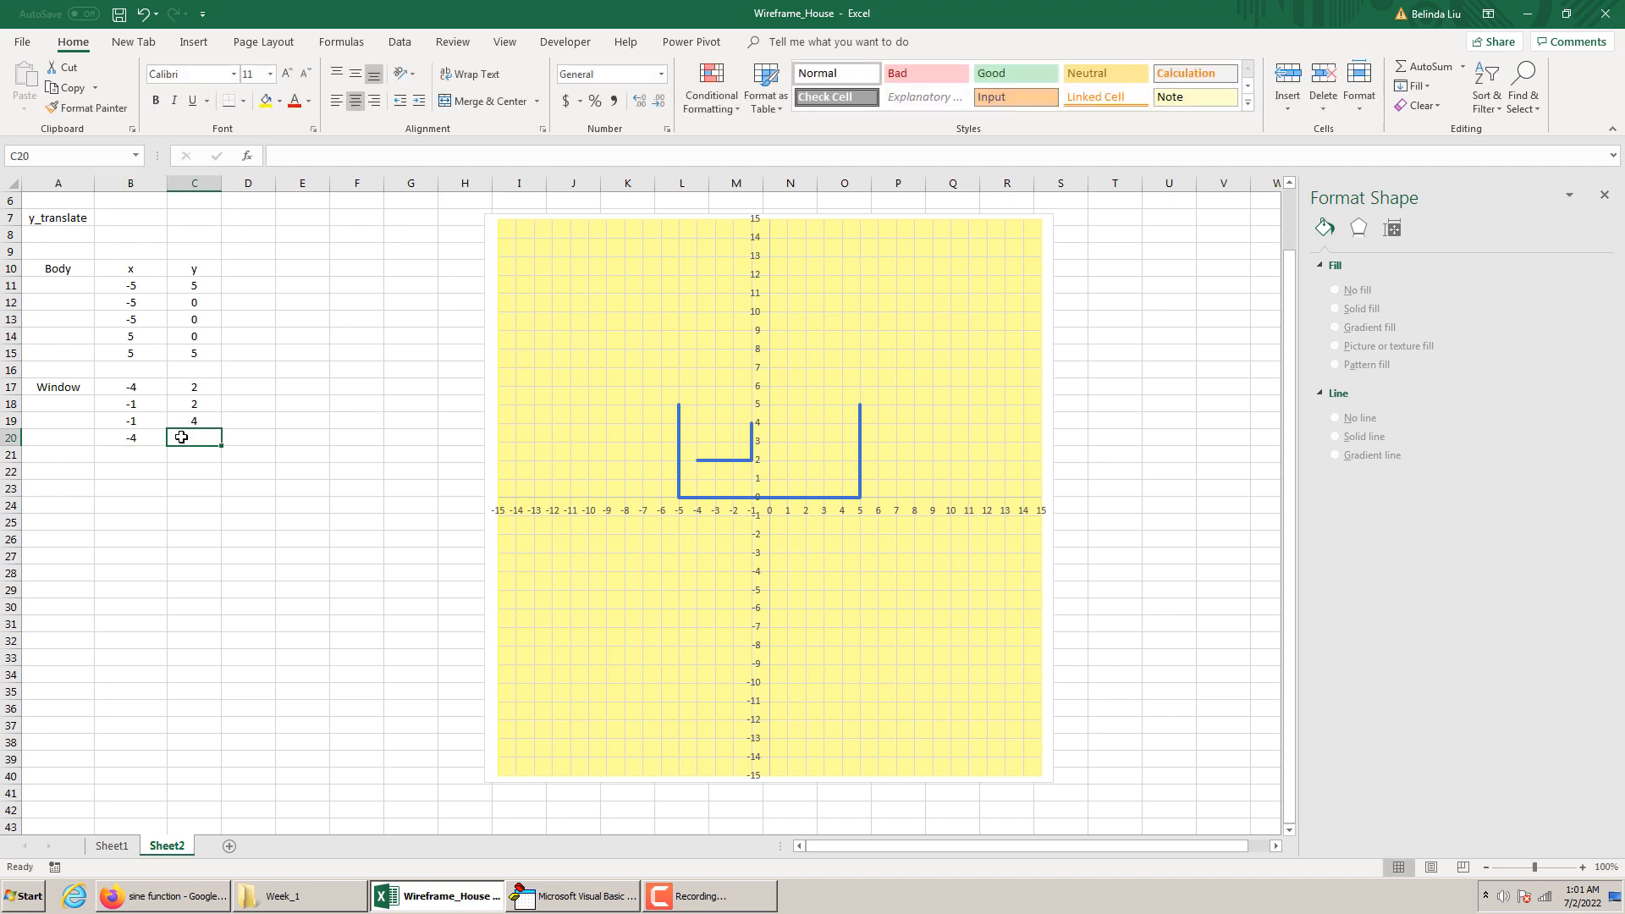
{"action": "type", "text": "4"}
{"action": "left_click", "coordinate": [173, 488]}
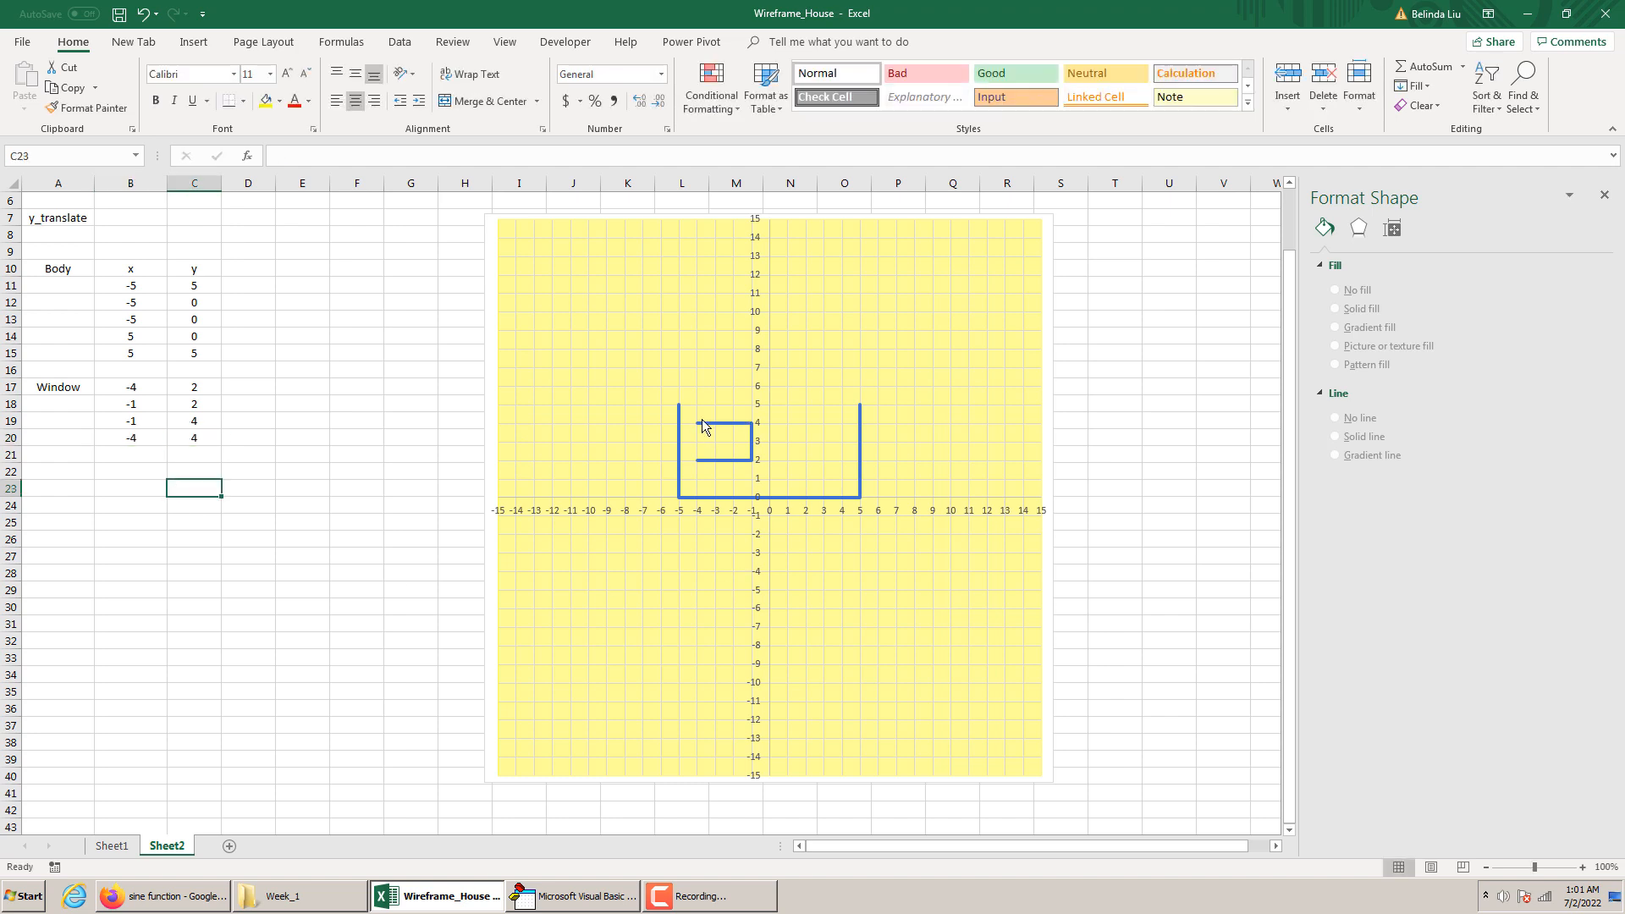
Close the window outline with a point in row 21, with x as -4 and y as 2
{"action": "left_click", "coordinate": [137, 456]}
{"action": "type", "text": "-4"}
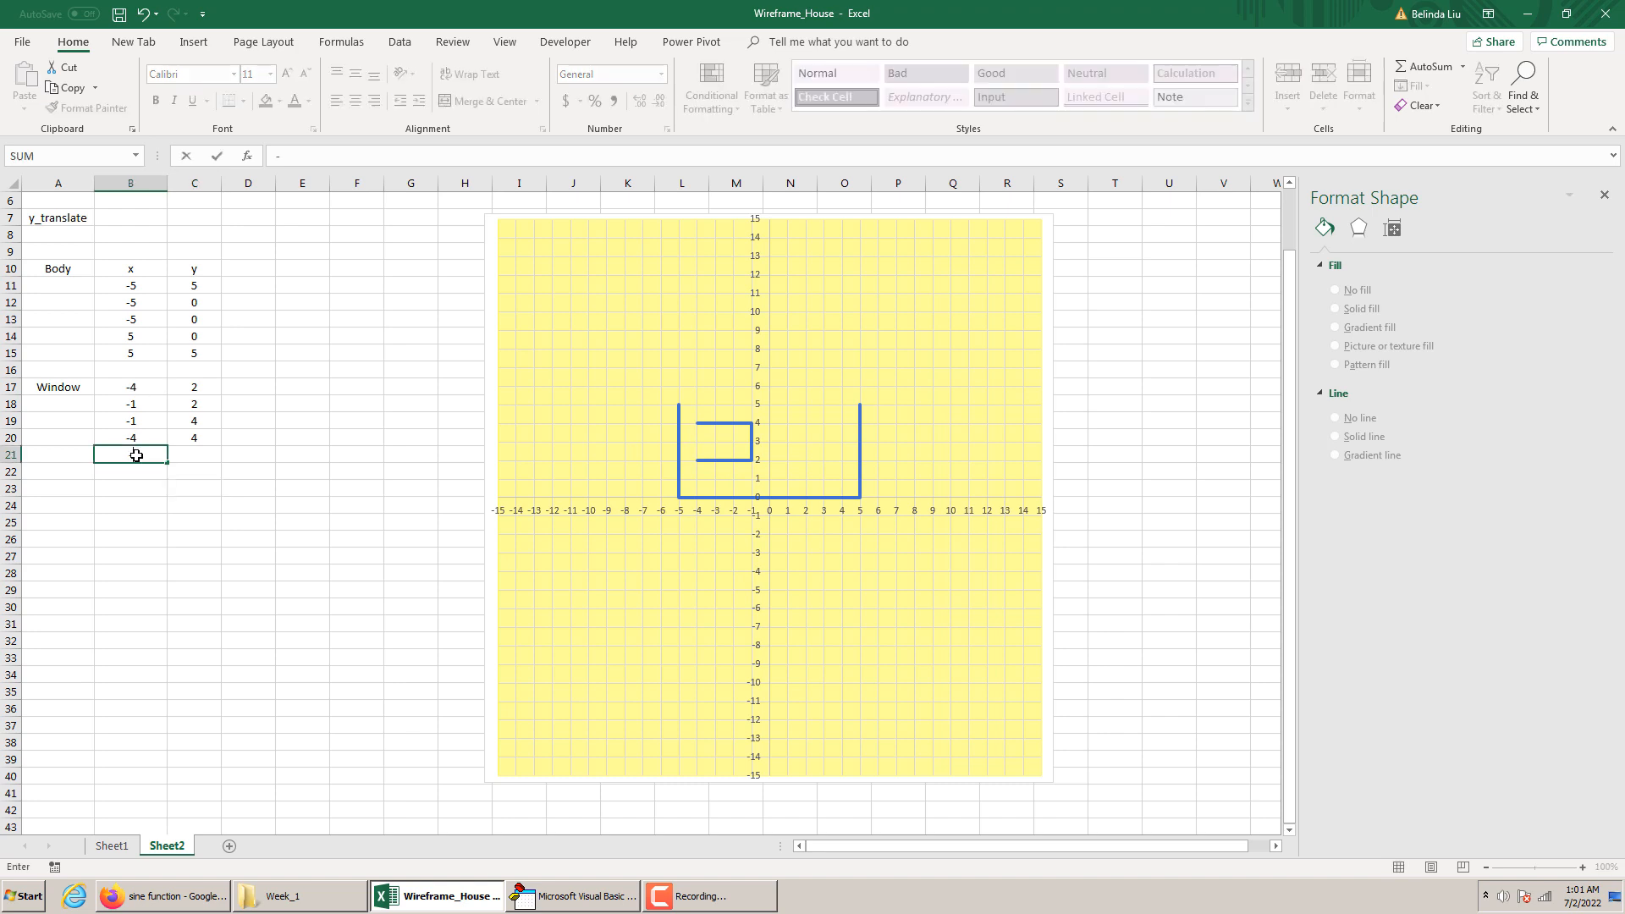
{"action": "left_click", "coordinate": [190, 455]}
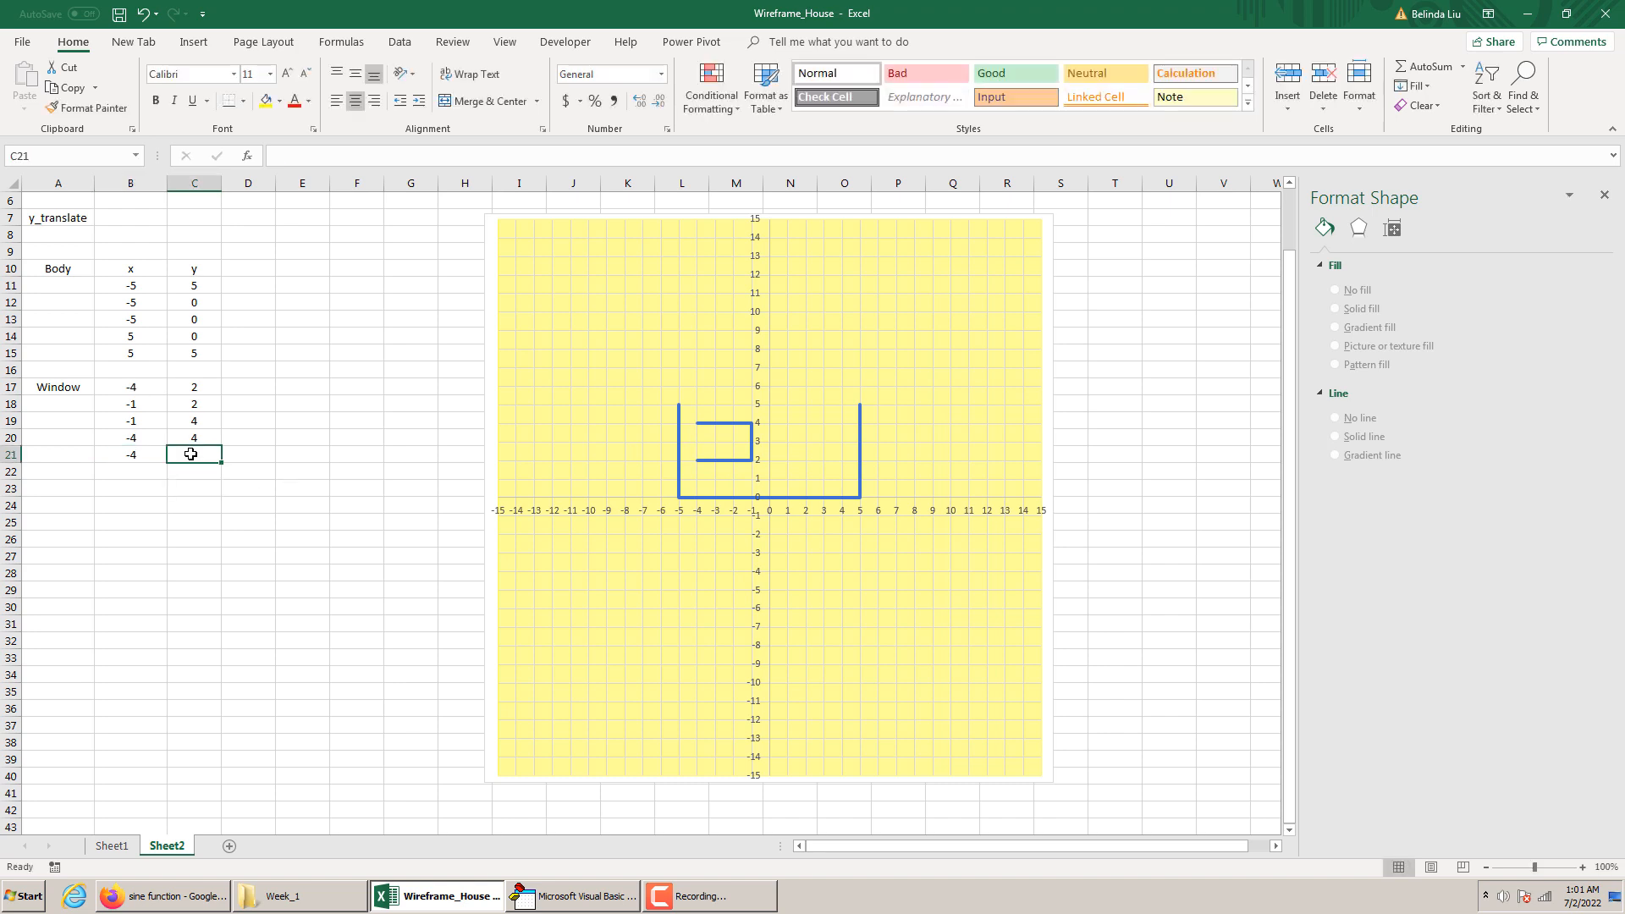
{"action": "type", "text": "2"}
{"action": "key", "text": "Return"}
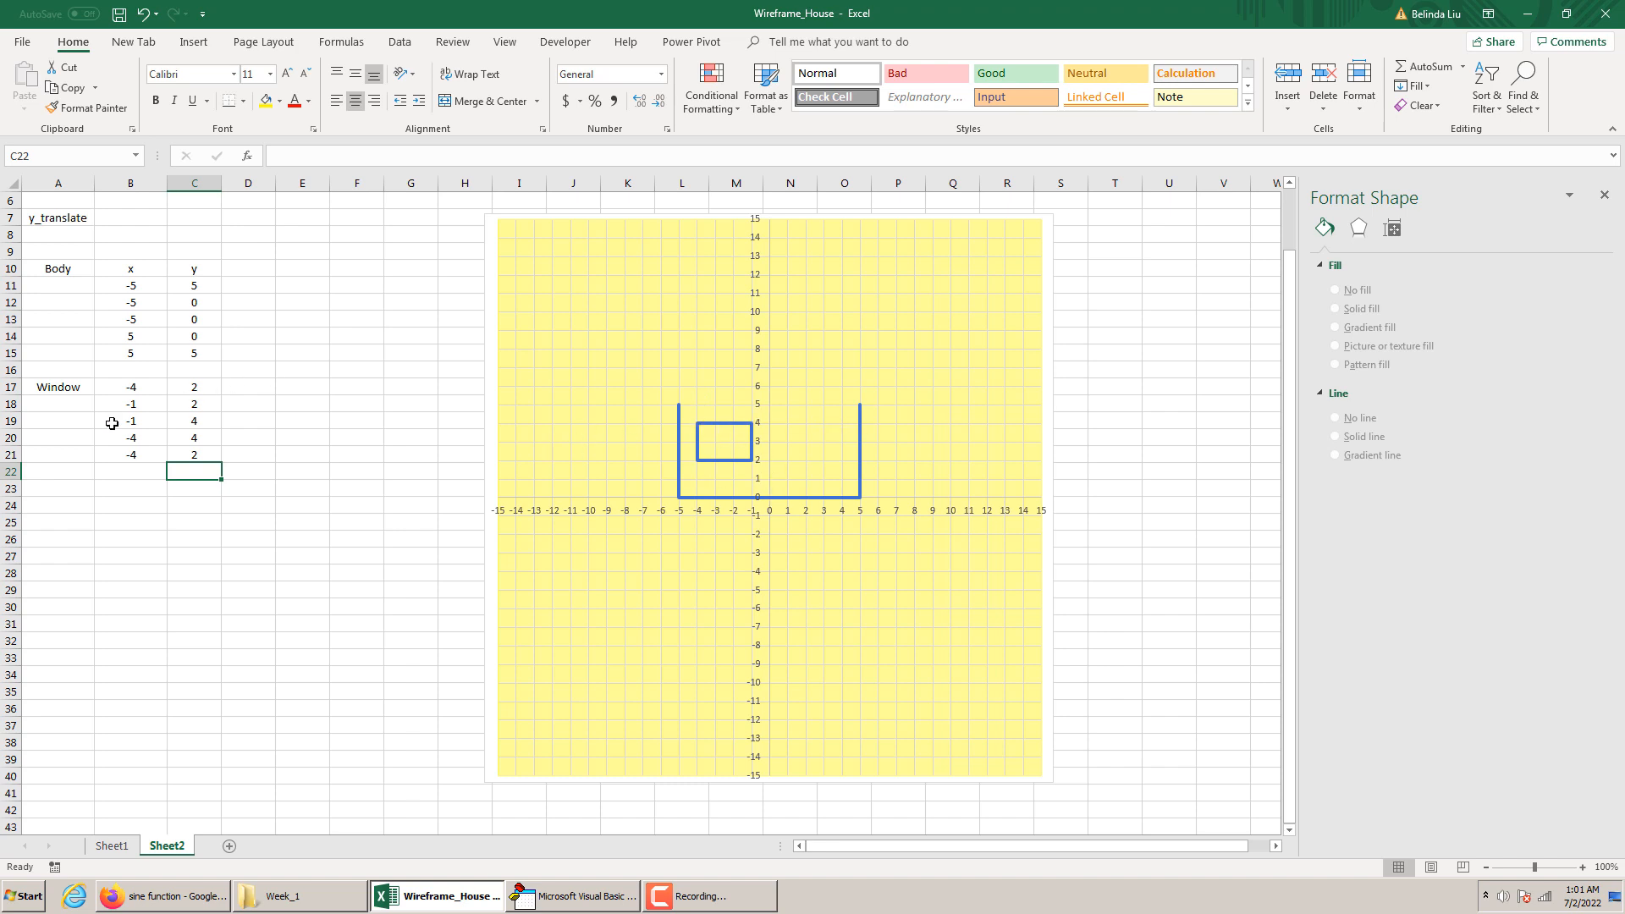
Widen the window by setting the x values of its right-hand points in cells B18 and B19 to 0
{"action": "left_click", "coordinate": [135, 403]}
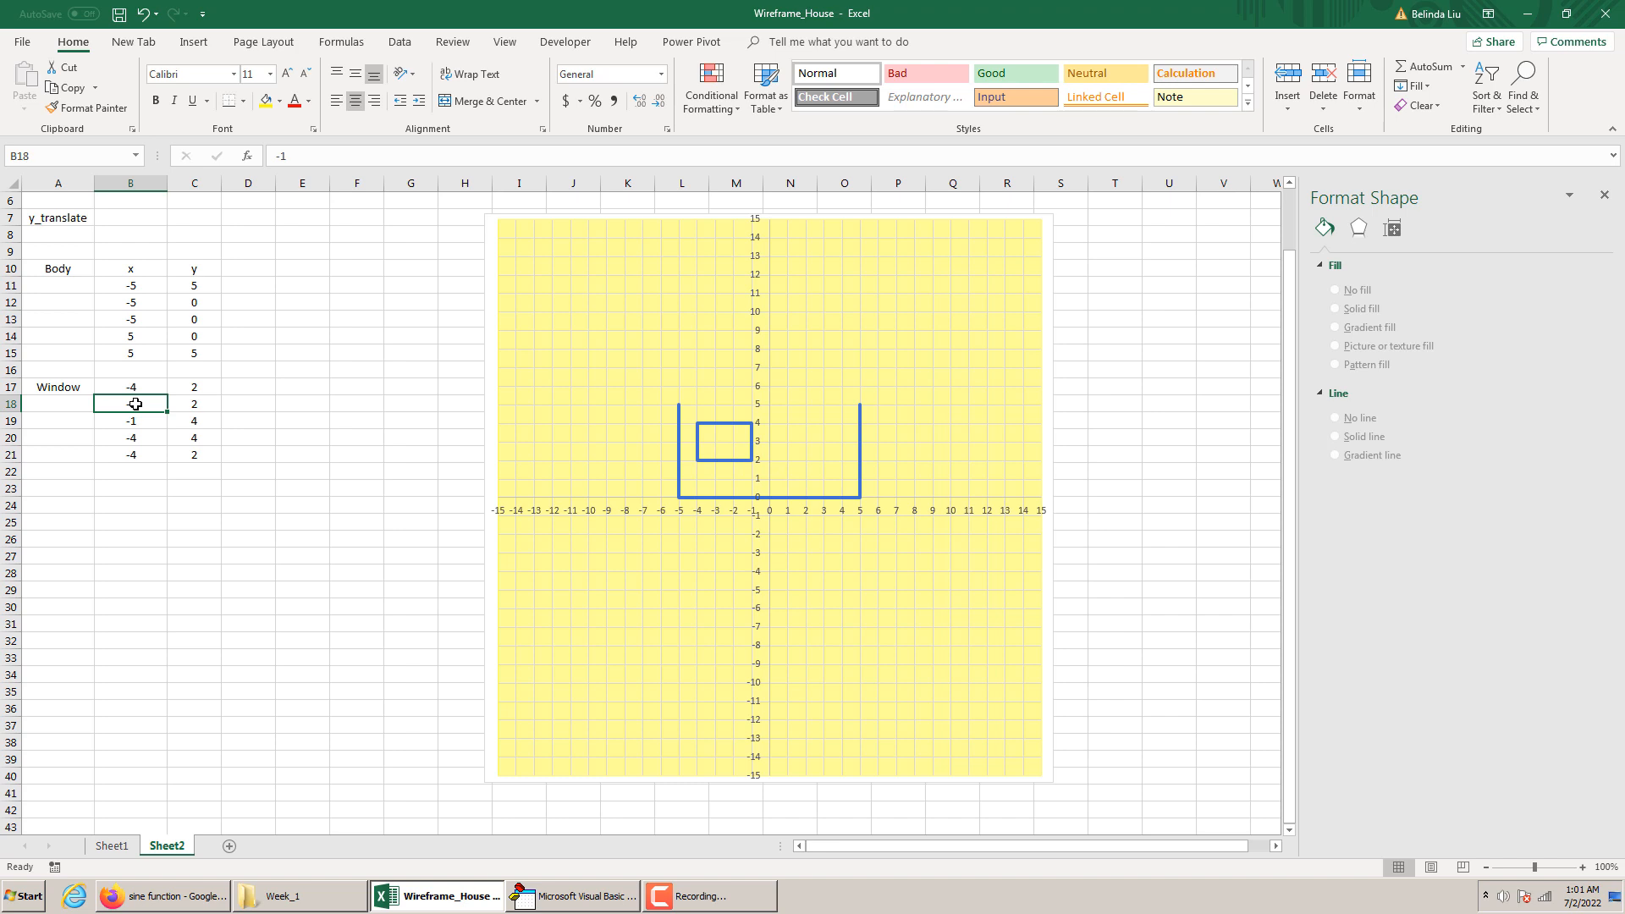
{"action": "type", "text": "0"}
{"action": "key", "text": "Return"}
{"action": "left_click", "coordinate": [147, 434]}
{"action": "left_click", "coordinate": [142, 419]}
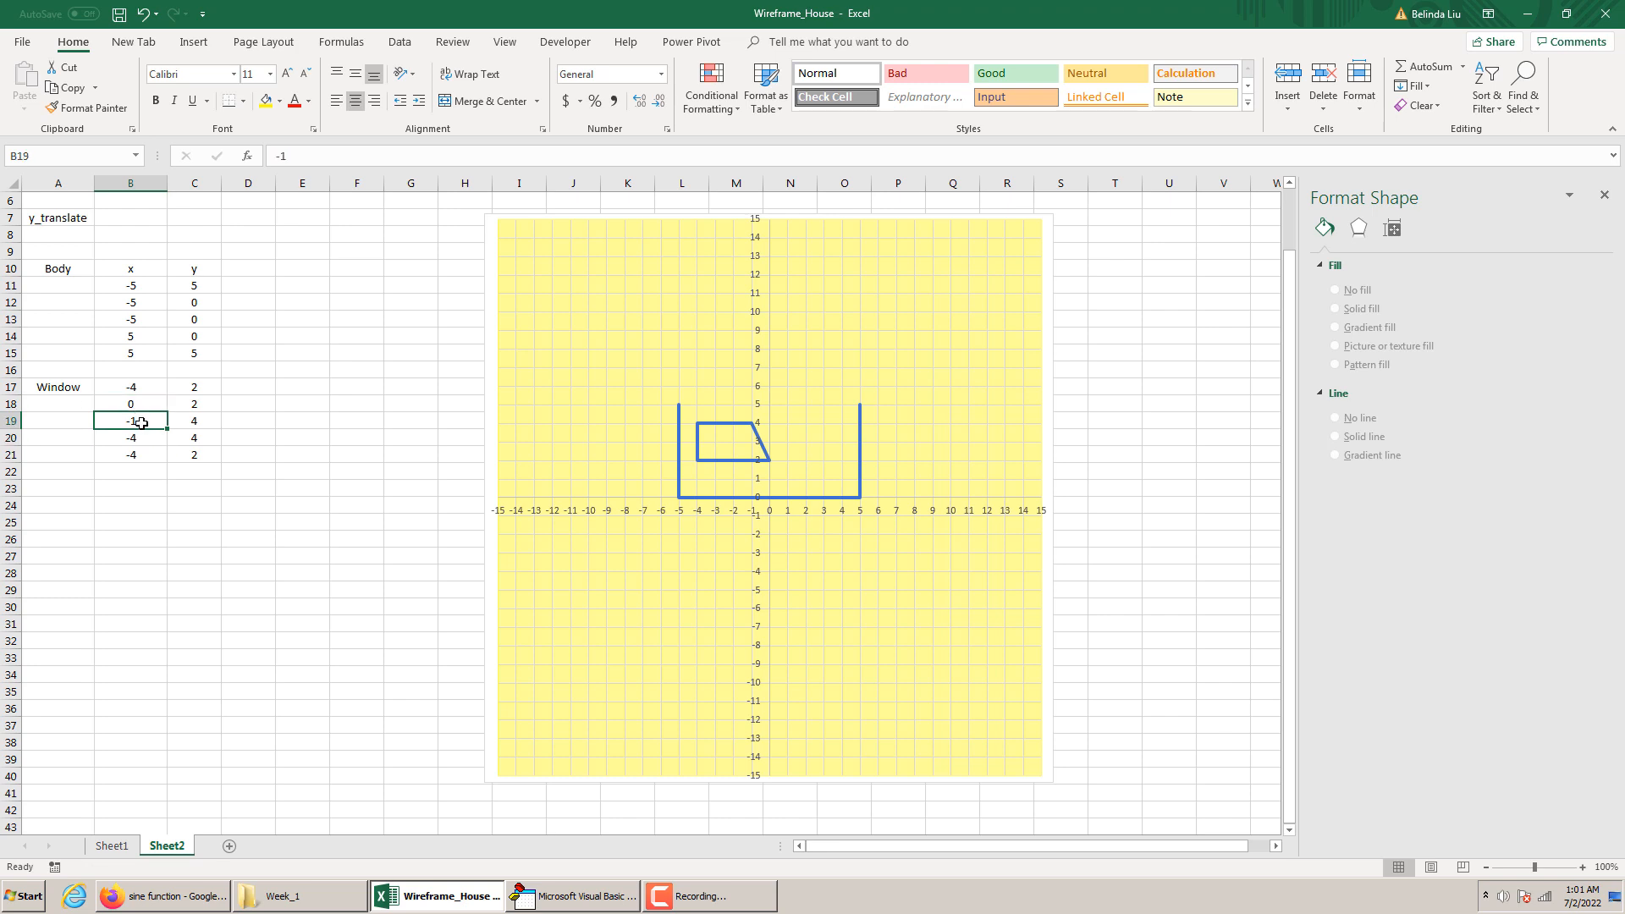
{"action": "type", "text": "0"}
{"action": "key", "text": "Return"}
{"action": "key", "text": "Return"}
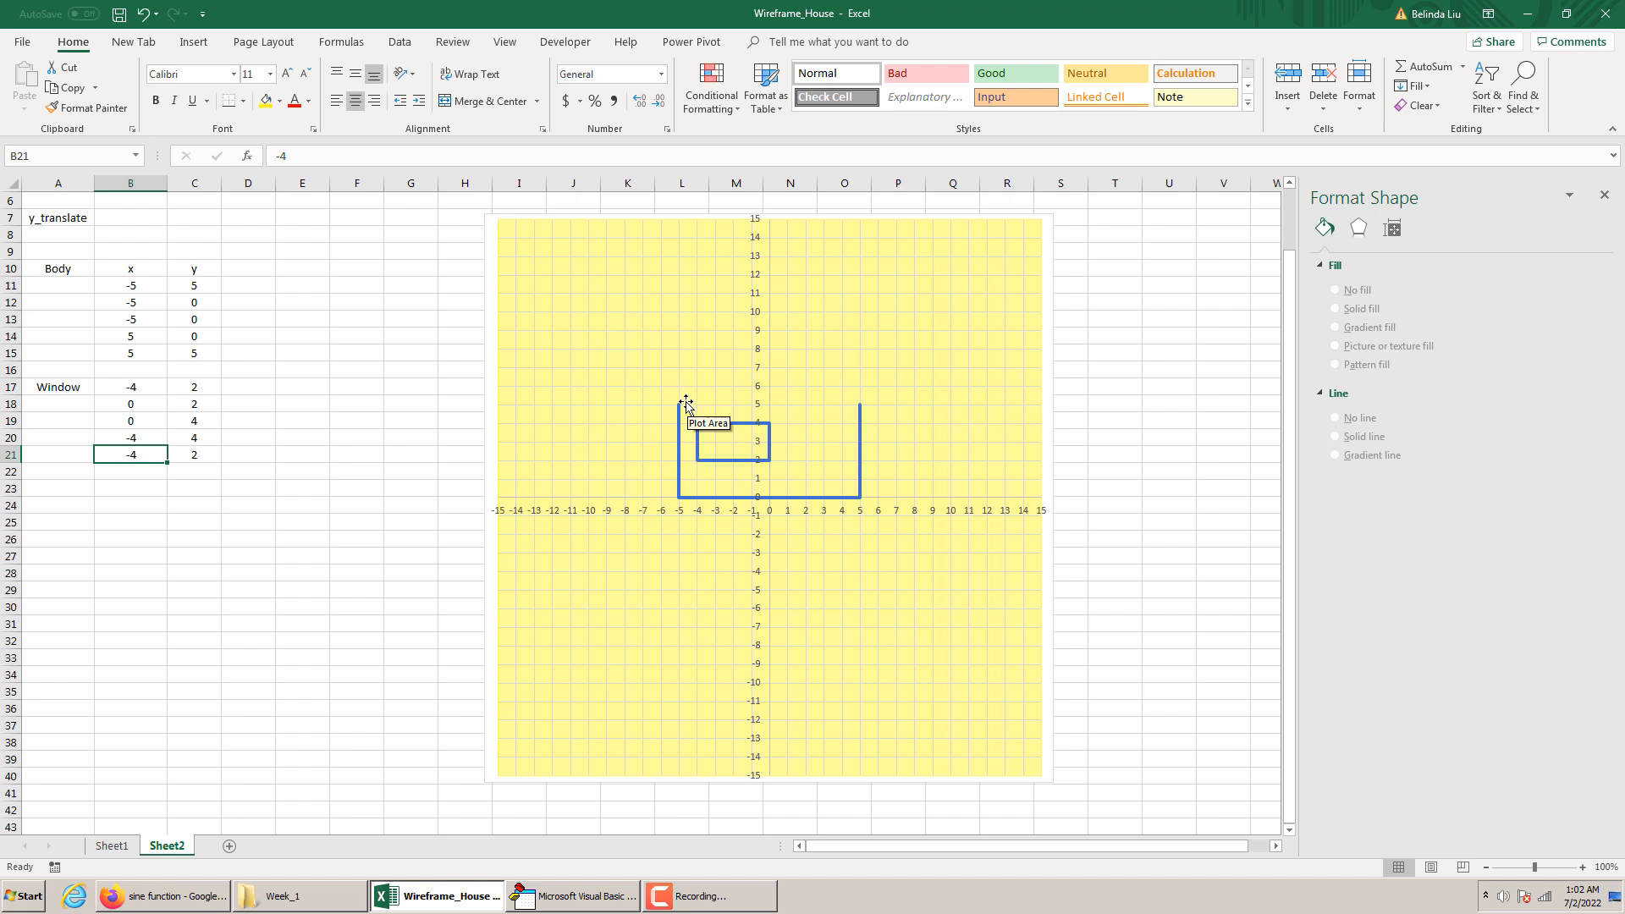
{"action": "mouse_move", "coordinate": [677, 491]}
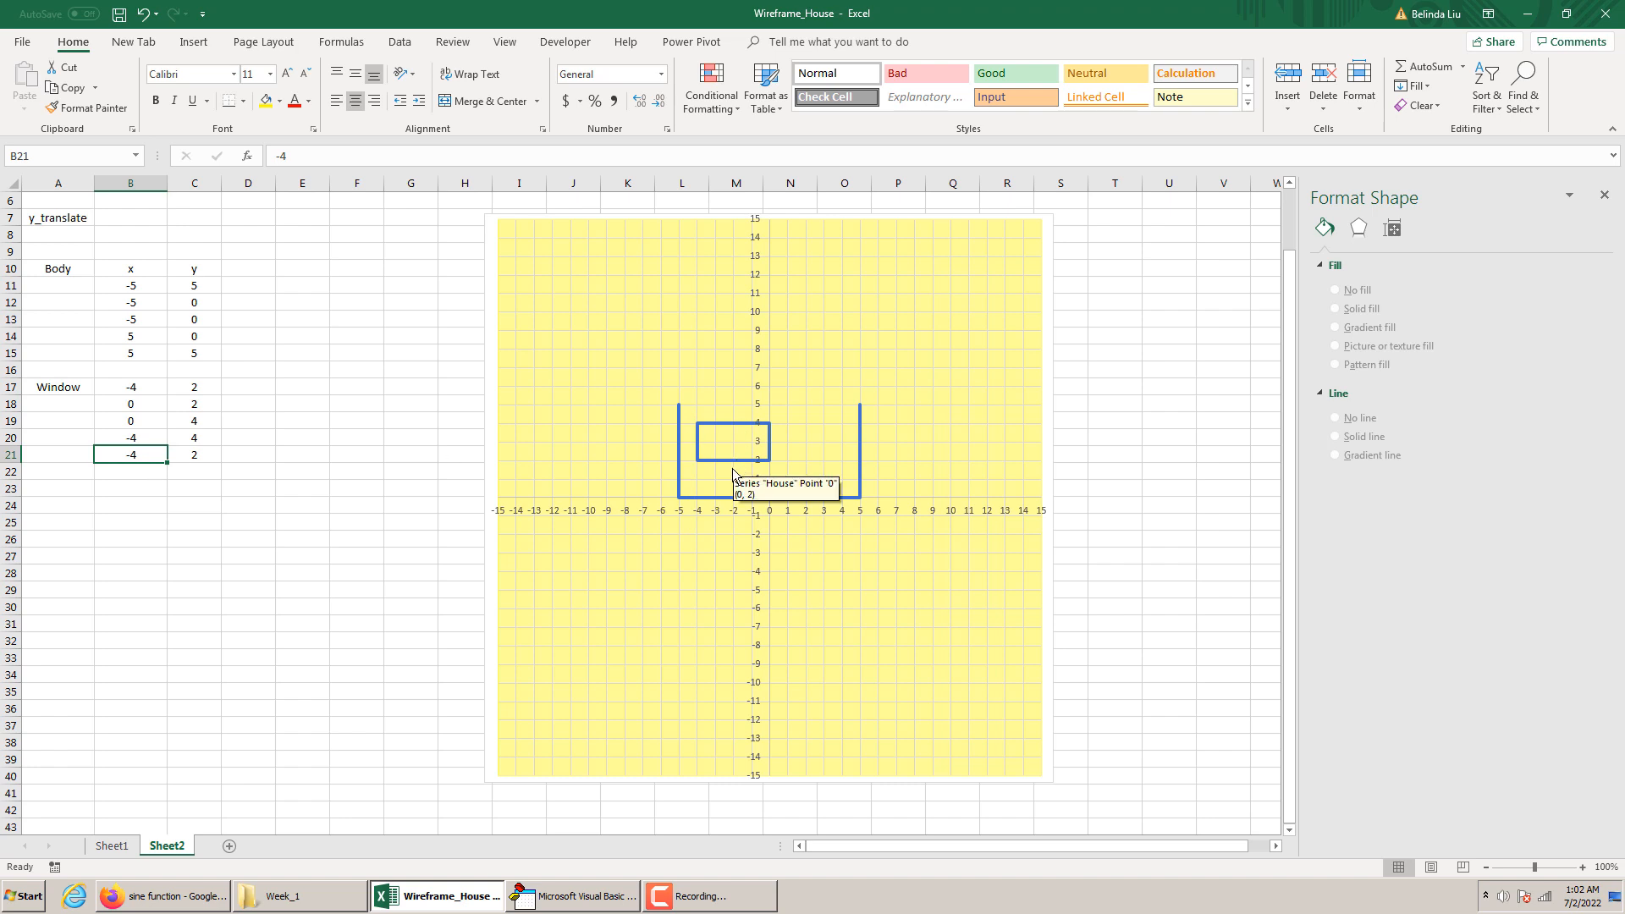
Enter a window divider point in row 22, with x as -2 and y as 2
{"action": "left_click", "coordinate": [147, 472]}
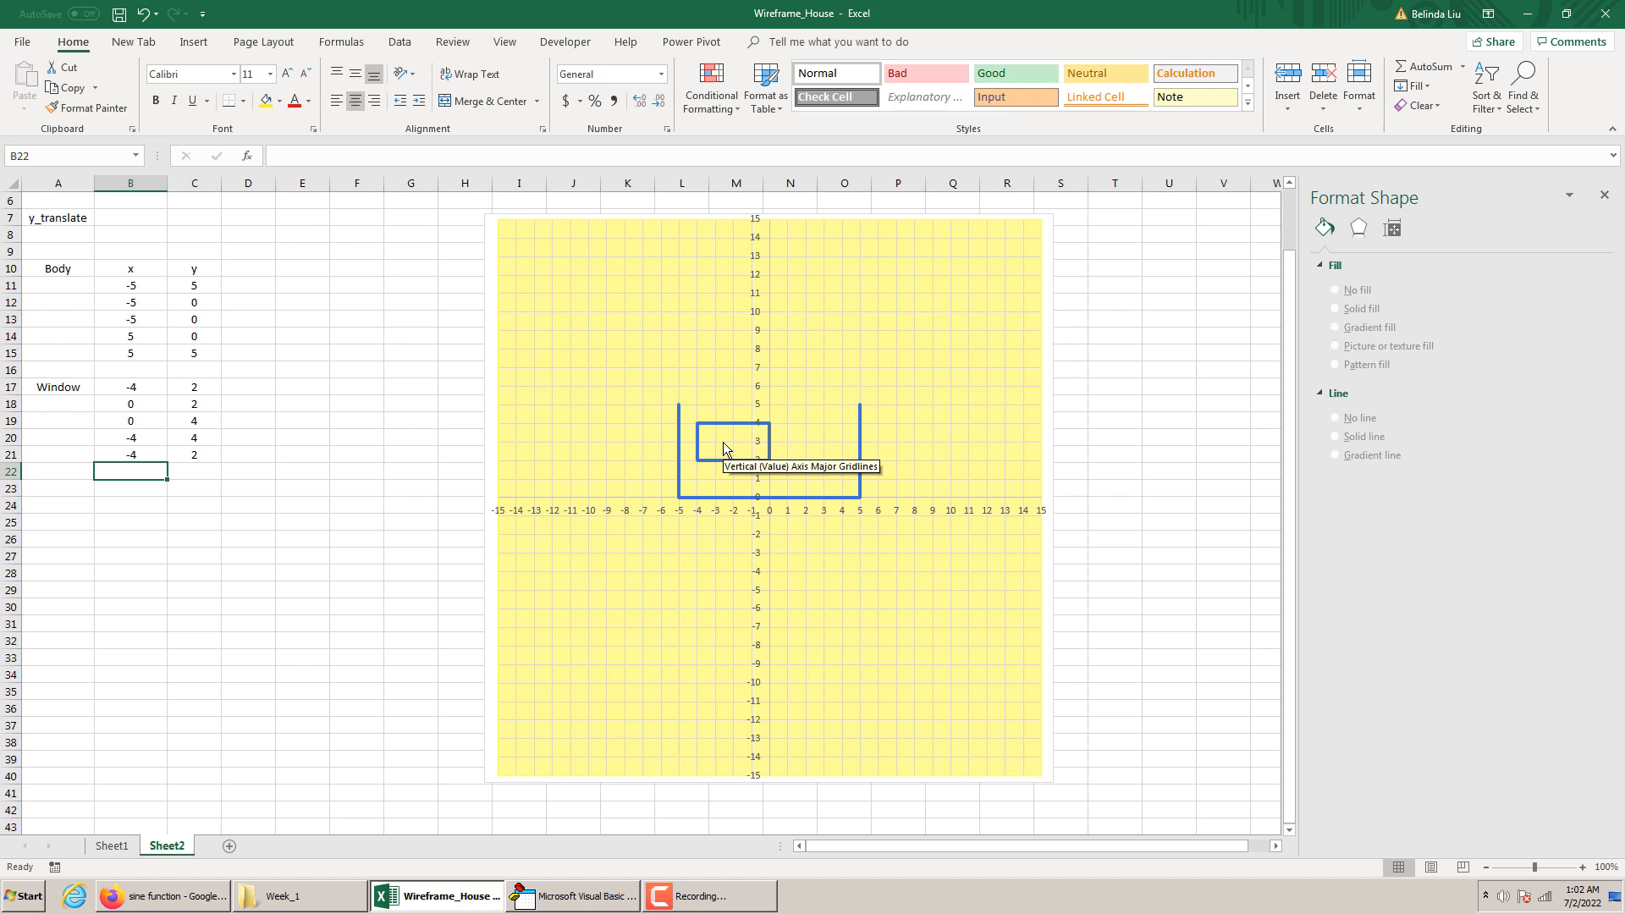
{"action": "type", "text": "-2"}
{"action": "key", "text": "Tab"}
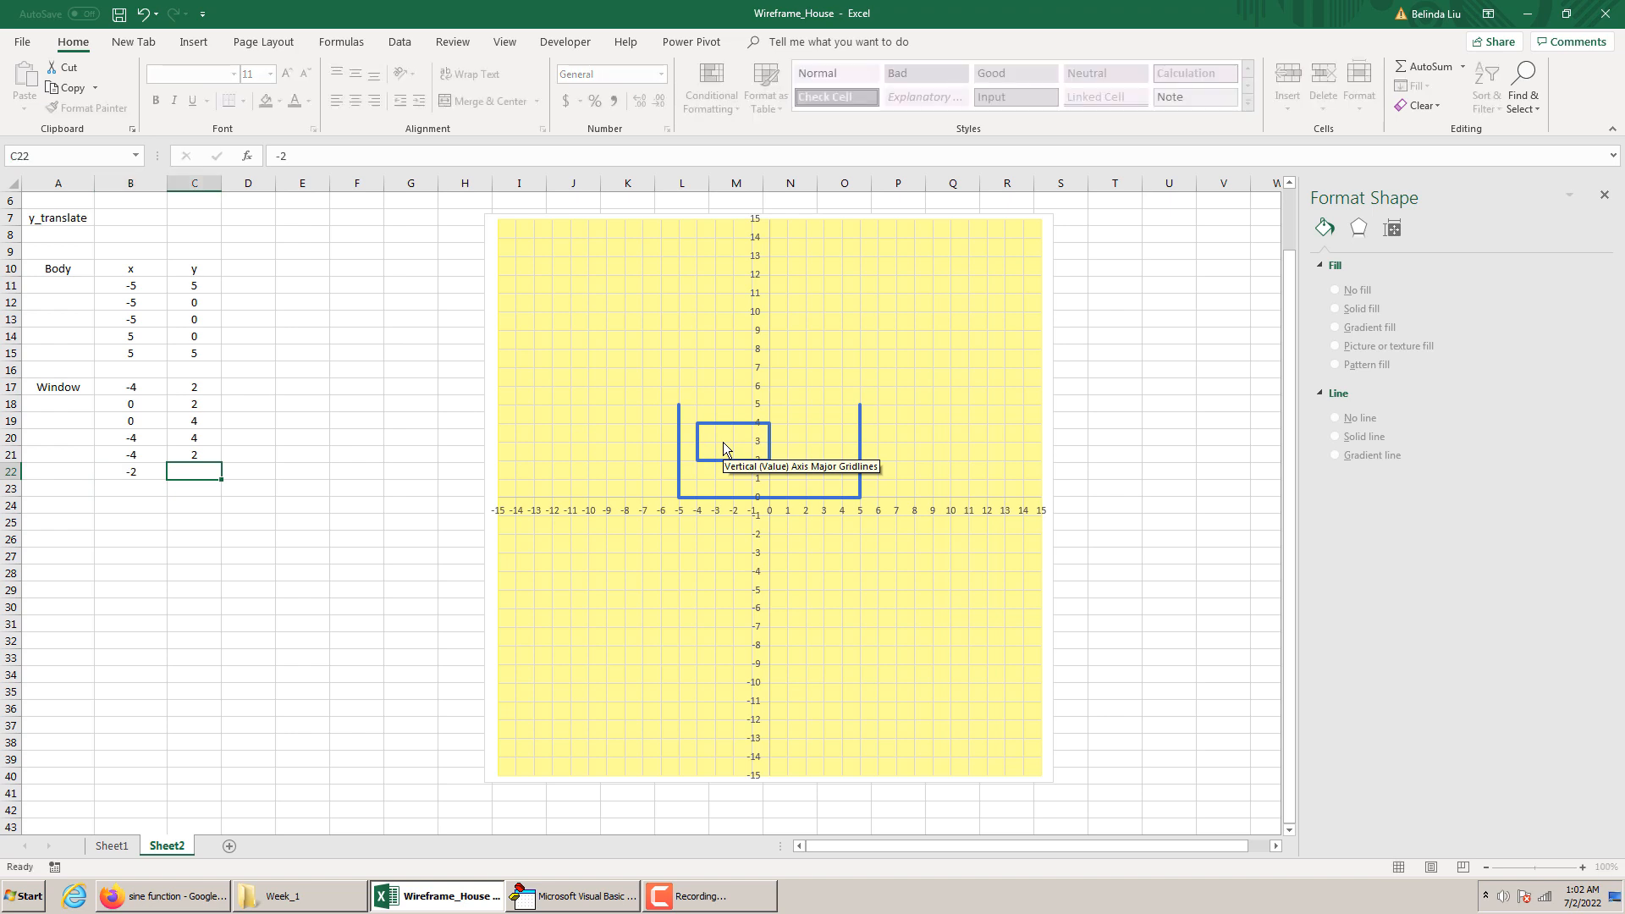
{"action": "key", "text": "Tab"}
{"action": "type", "text": "2"}
{"action": "key", "text": "Return"}
Set the y value of the divider point in cell C22 to 4
{"action": "left_click", "coordinate": [244, 455]}
{"action": "left_click", "coordinate": [257, 471]}
{"action": "left_click_drag", "start_coordinate": [264, 479], "coordinate": [195, 480]}
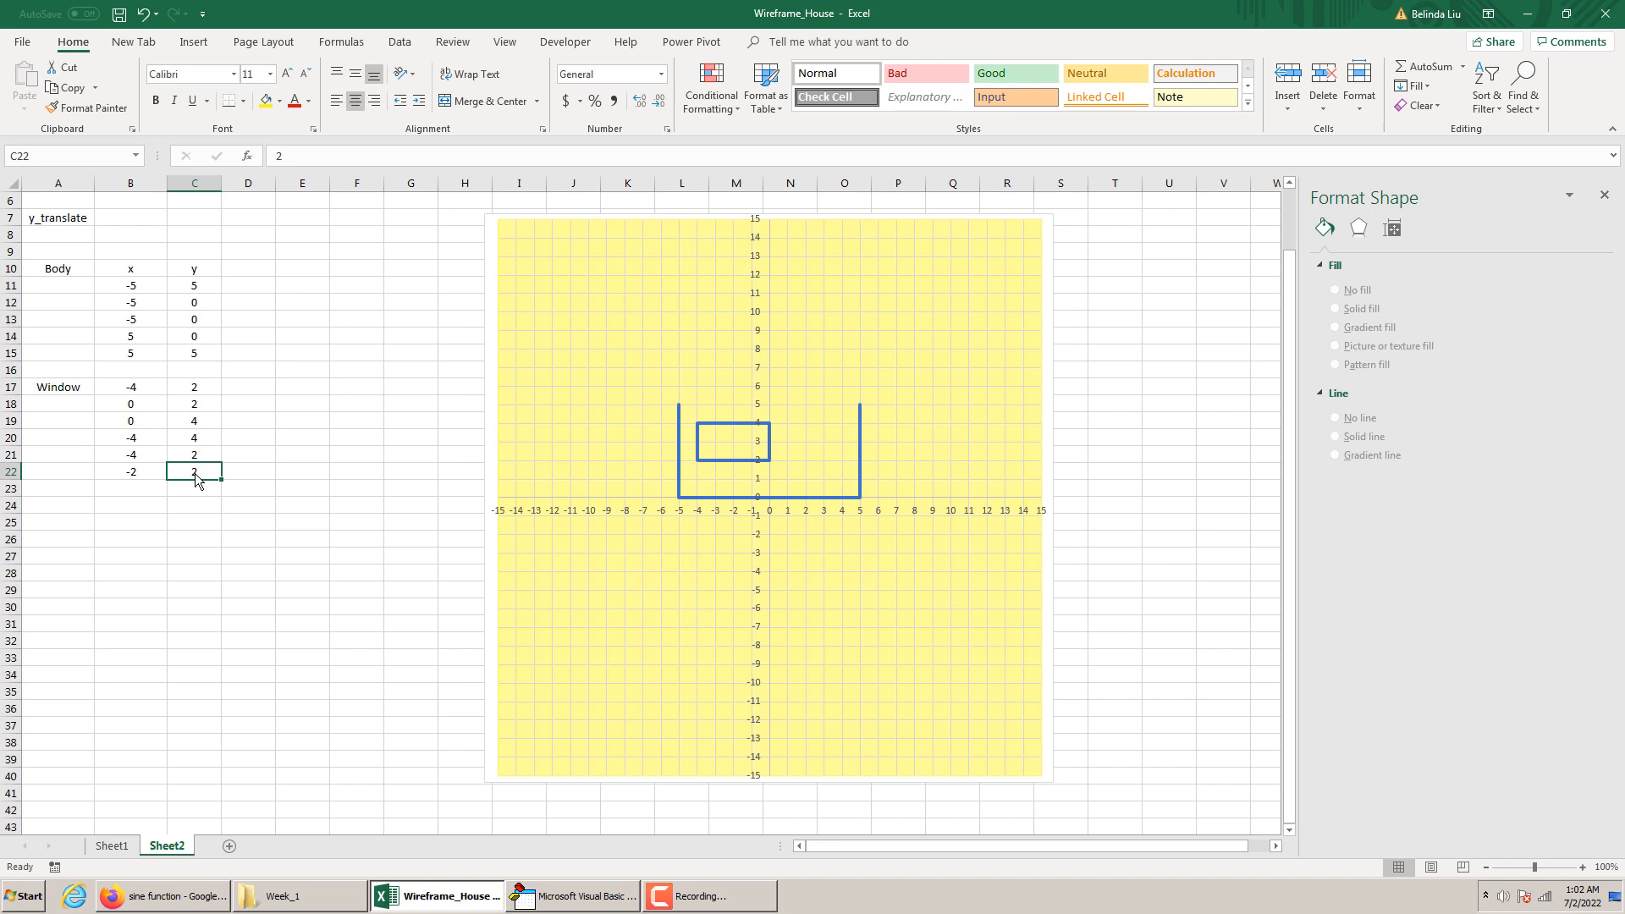
{"action": "left_click", "coordinate": [198, 490]}
{"action": "left_click", "coordinate": [193, 472]}
{"action": "type", "text": "4"}
{"action": "key", "text": "Return"}
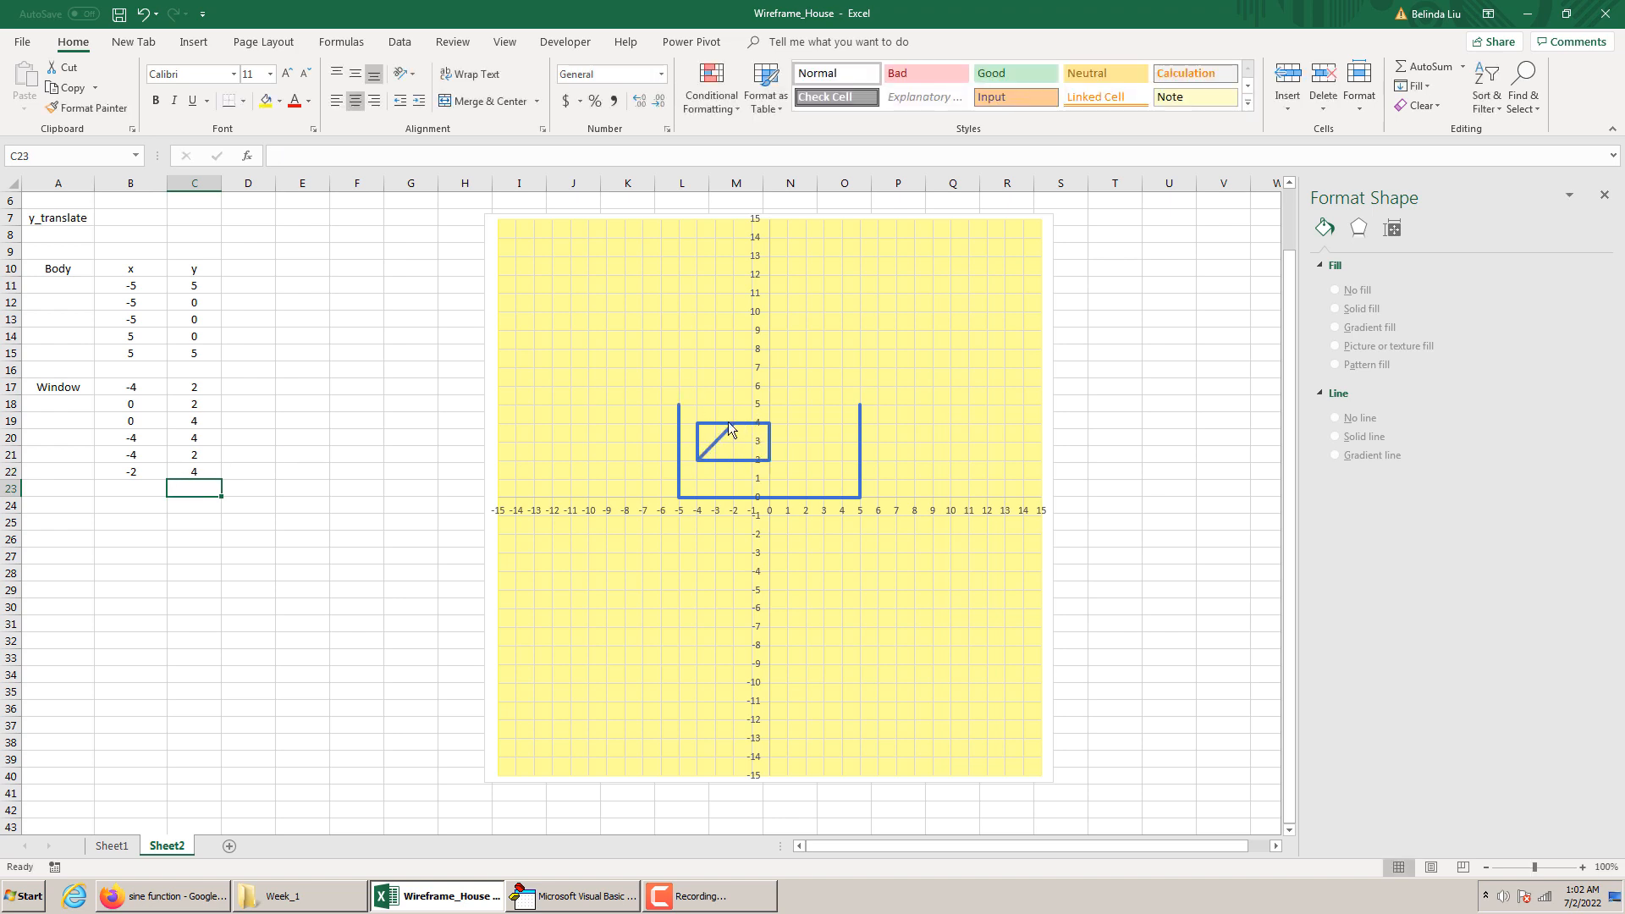
Enter the divider's end point in row 23 with x as -2 and y as 2, and move both divider points down one row
{"action": "left_click", "coordinate": [131, 487]}
{"action": "type", "text": "2"}
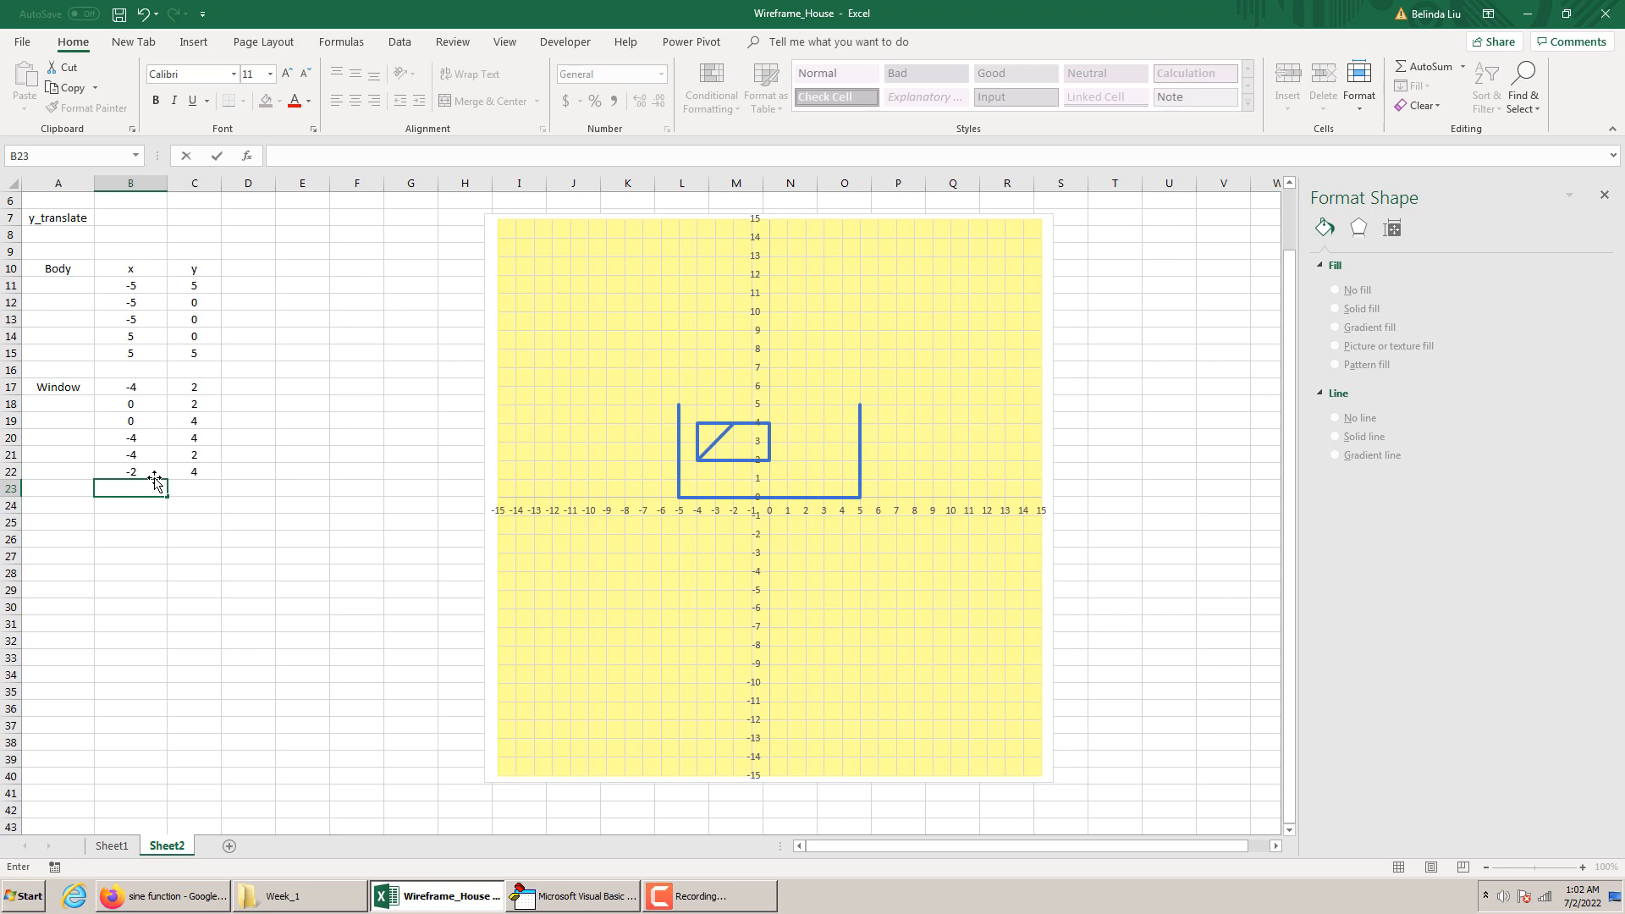
{"action": "type", "text": "2"}
{"action": "key", "text": "Tab"}
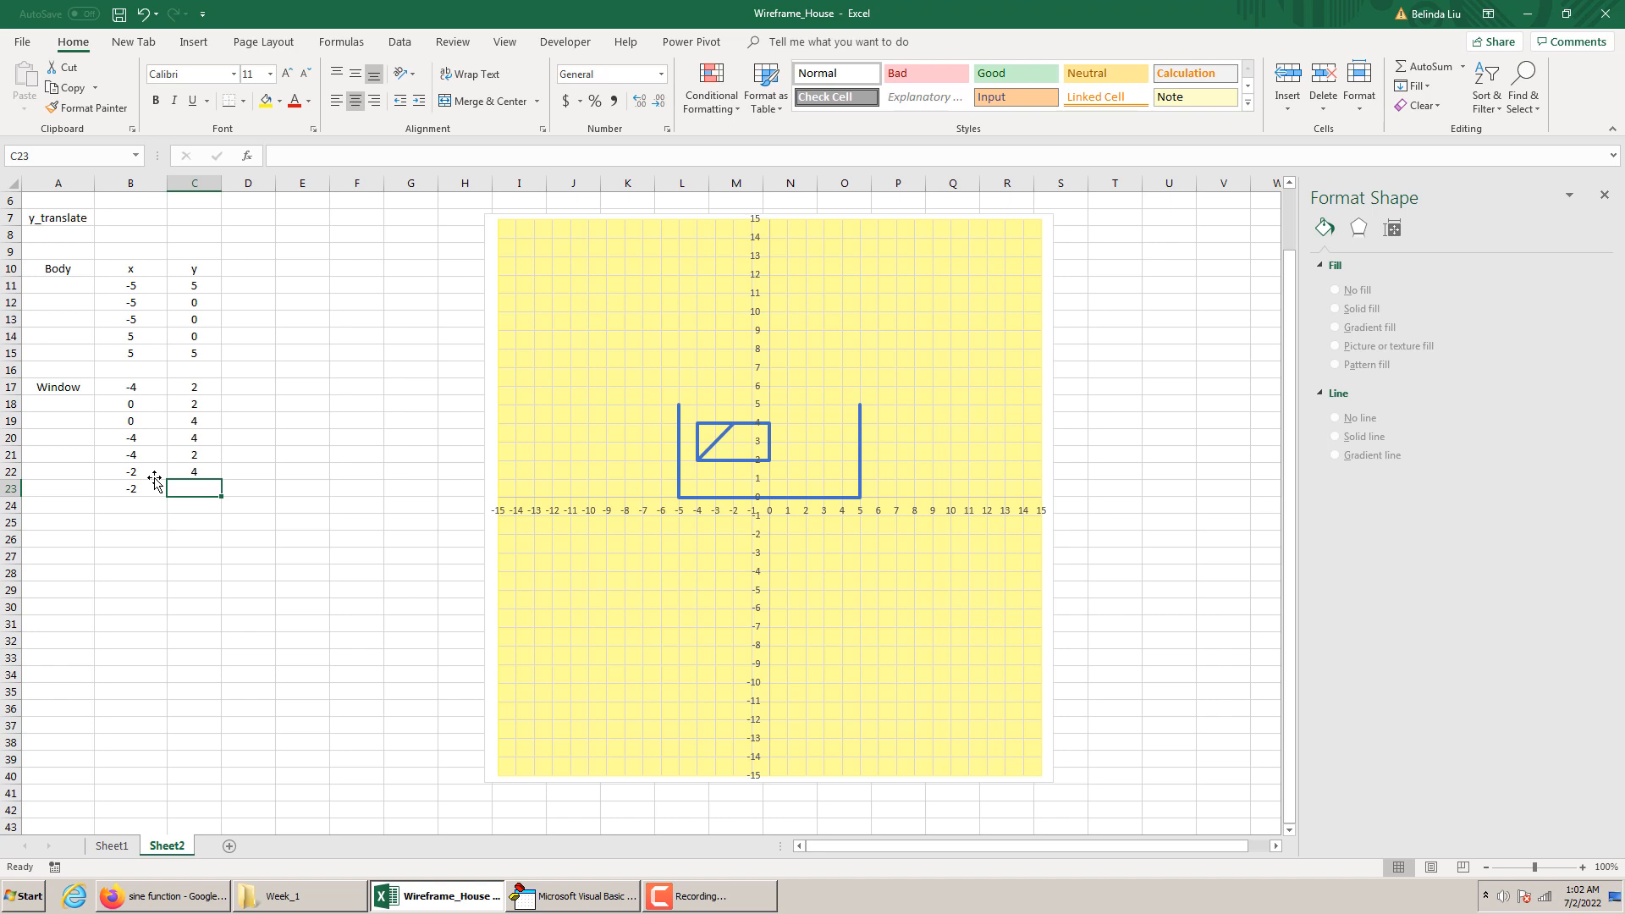
{"action": "type", "text": "2"}
{"action": "key", "text": "Return"}
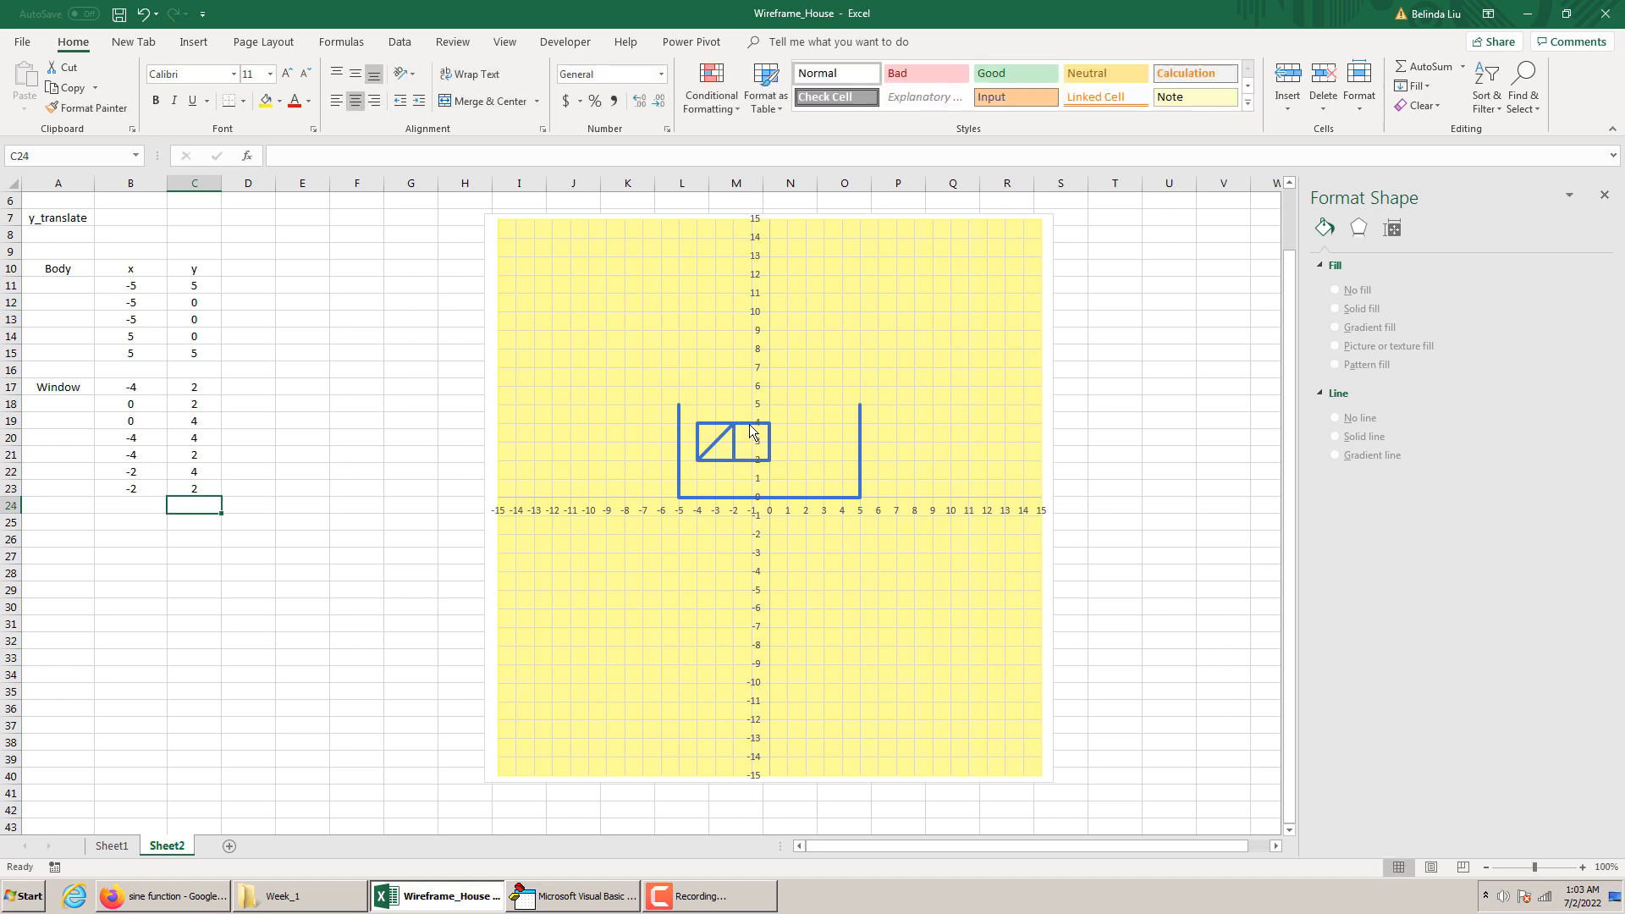
{"action": "left_click_drag", "start_coordinate": [110, 471], "coordinate": [202, 518]}
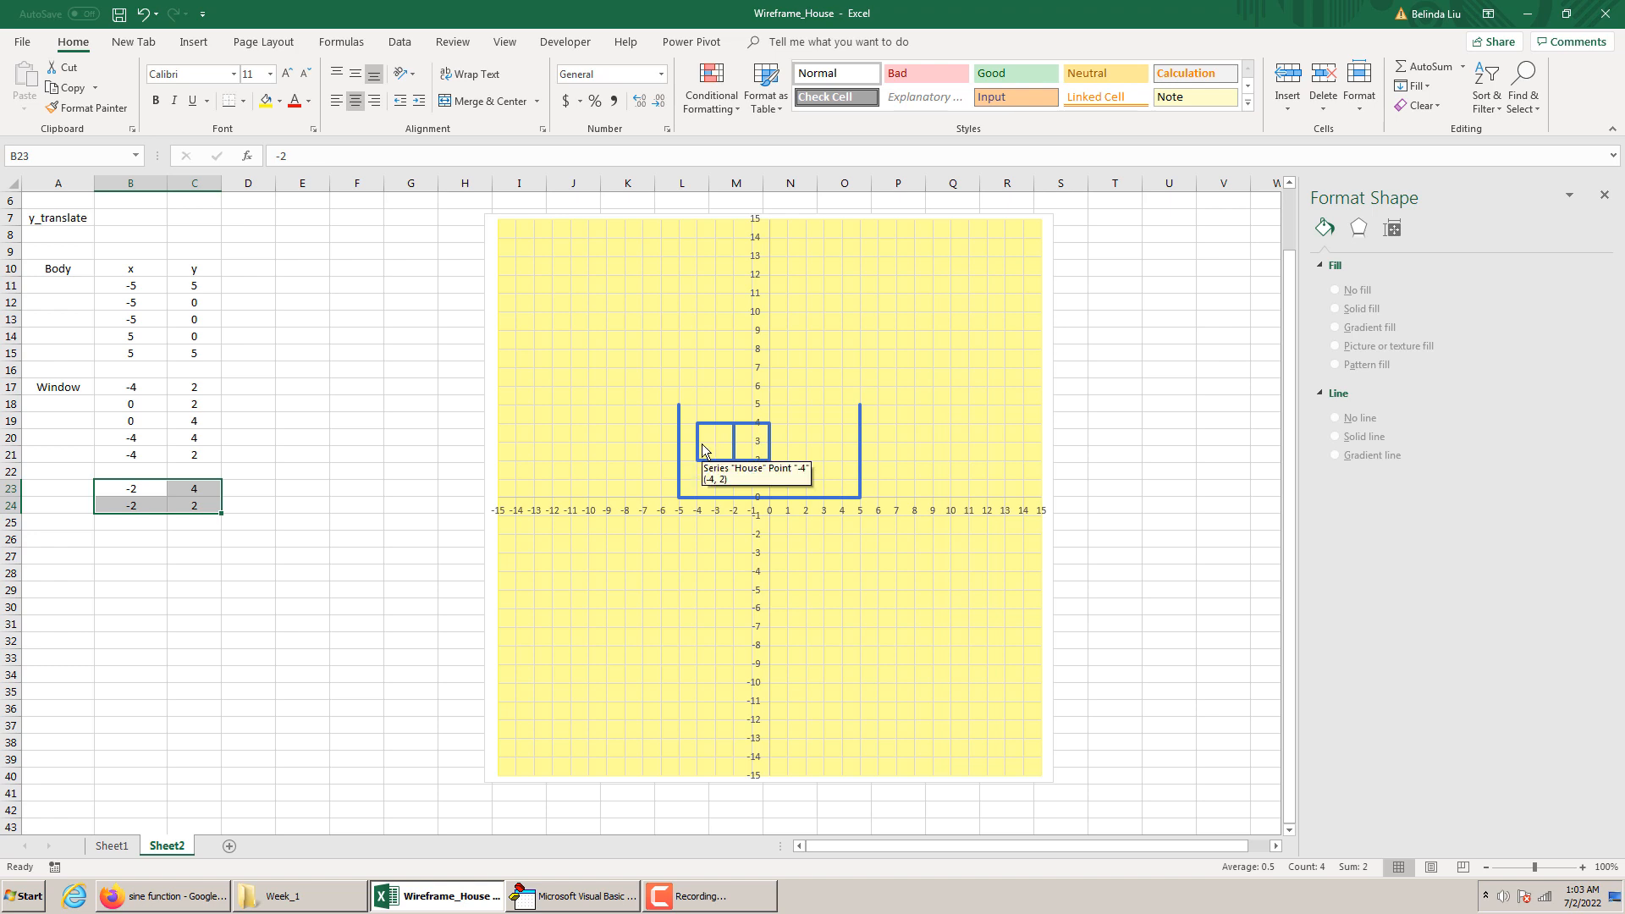
Add a horizontal window divider with x as -4 and y as 3 in row 26, and x as 0 and y as 3 in row 27
{"action": "left_click", "coordinate": [128, 533]}
{"action": "type", "text": "-4"}
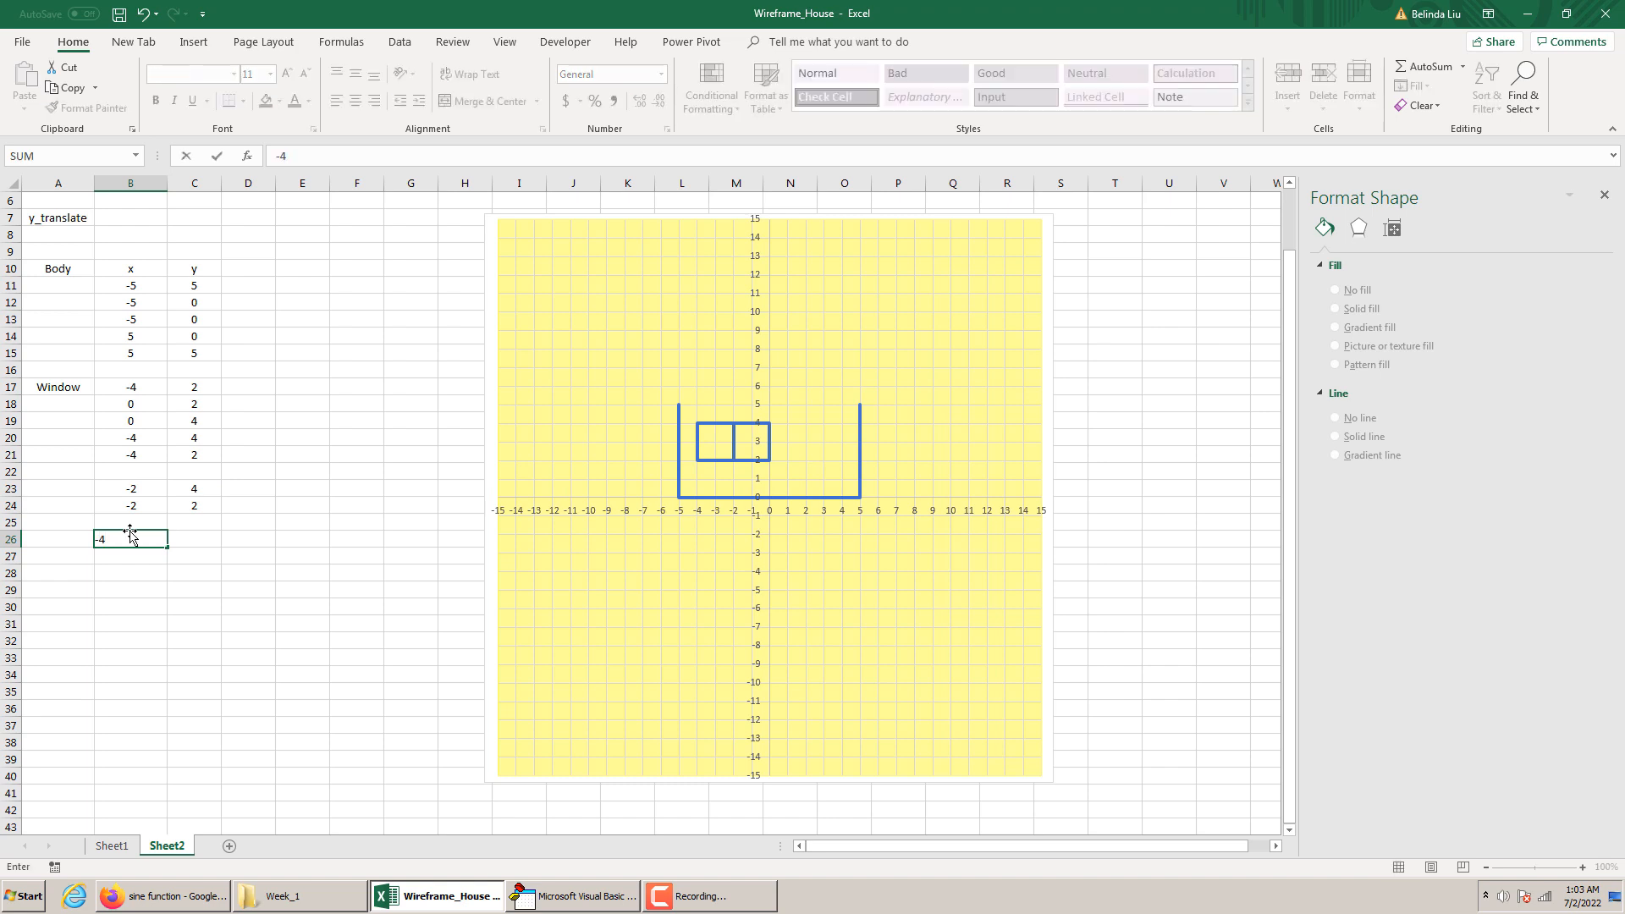
{"action": "key", "text": "Tab"}
{"action": "type", "text": "3"}
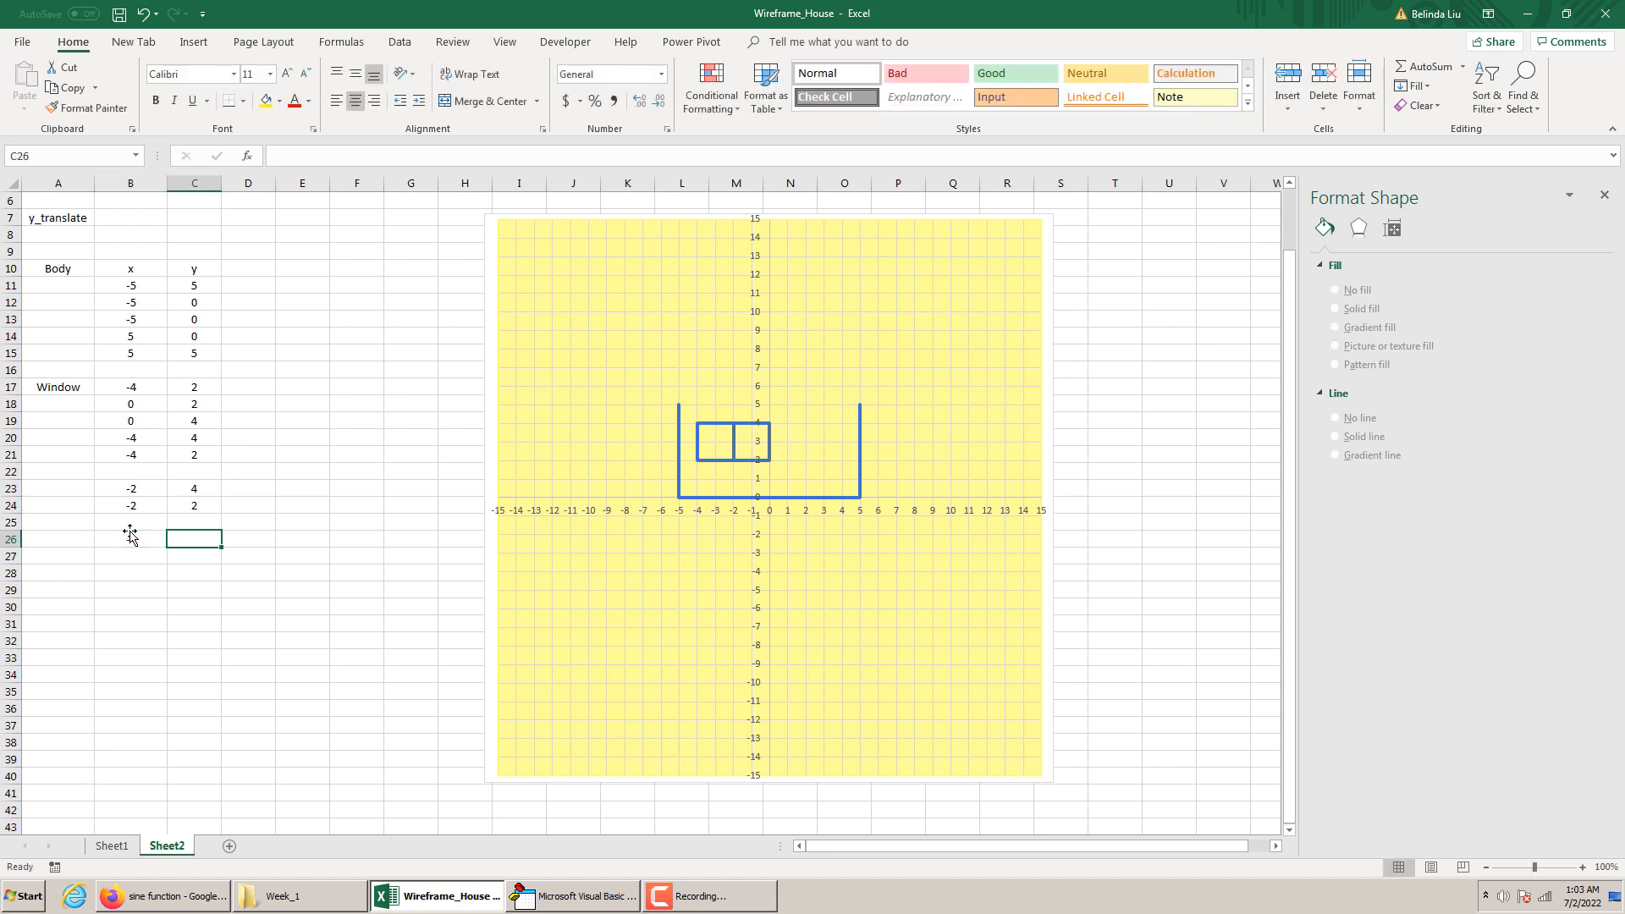
{"action": "key", "text": "Return"}
{"action": "left_click", "coordinate": [149, 563]}
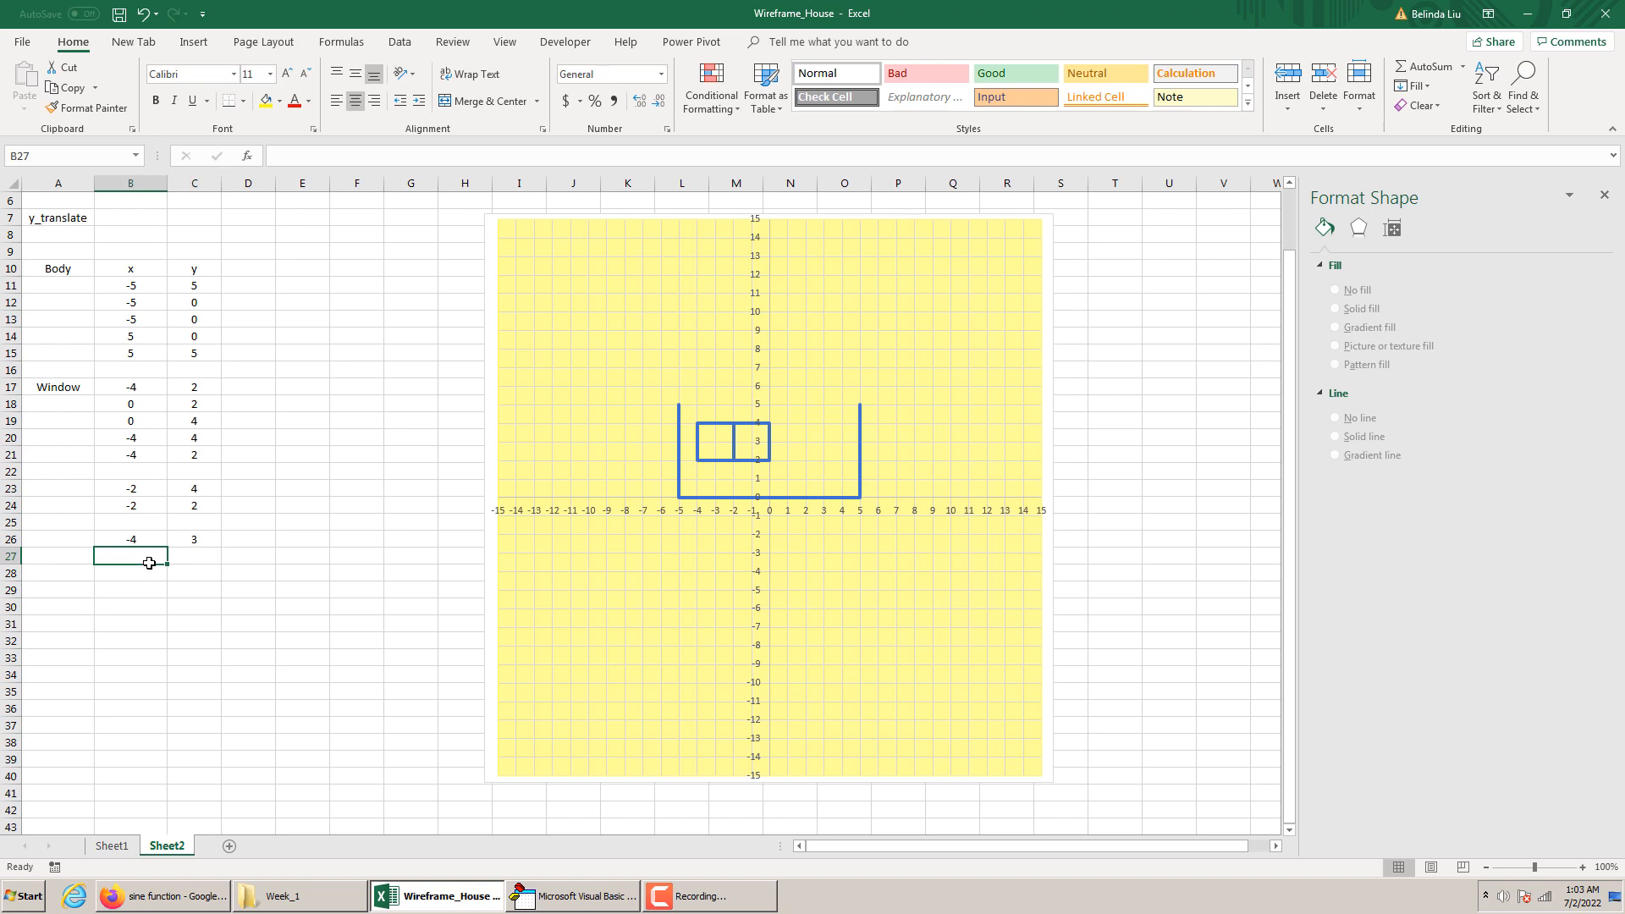
{"action": "type", "text": "0"}
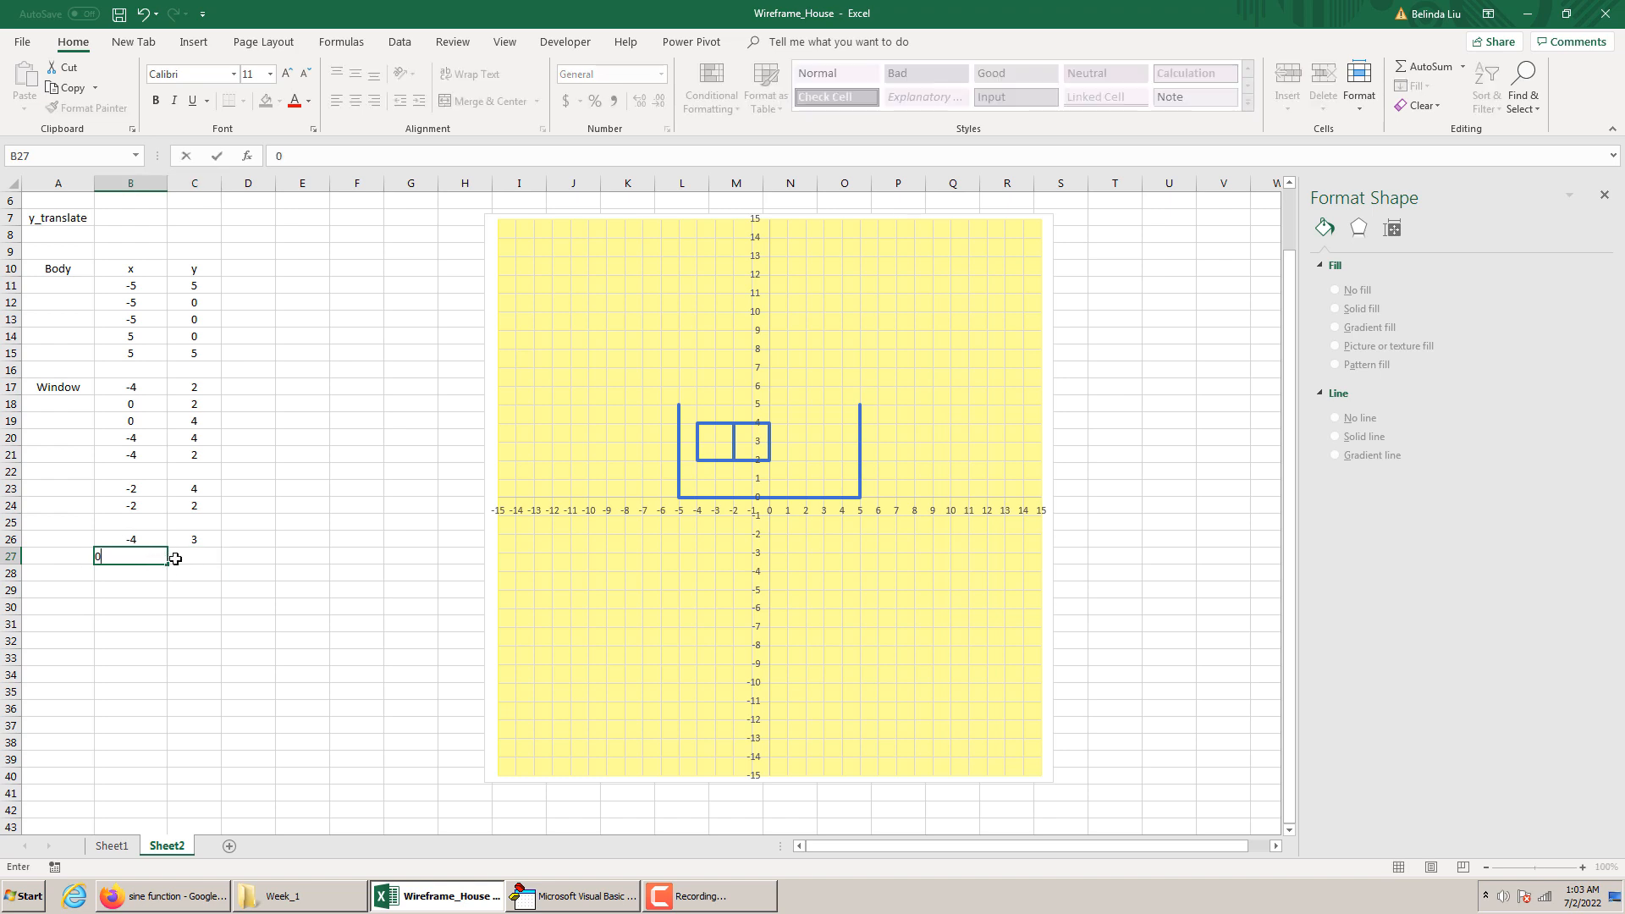
{"action": "left_click", "coordinate": [176, 557]}
{"action": "type", "text": "3"}
{"action": "key", "text": "Return"}
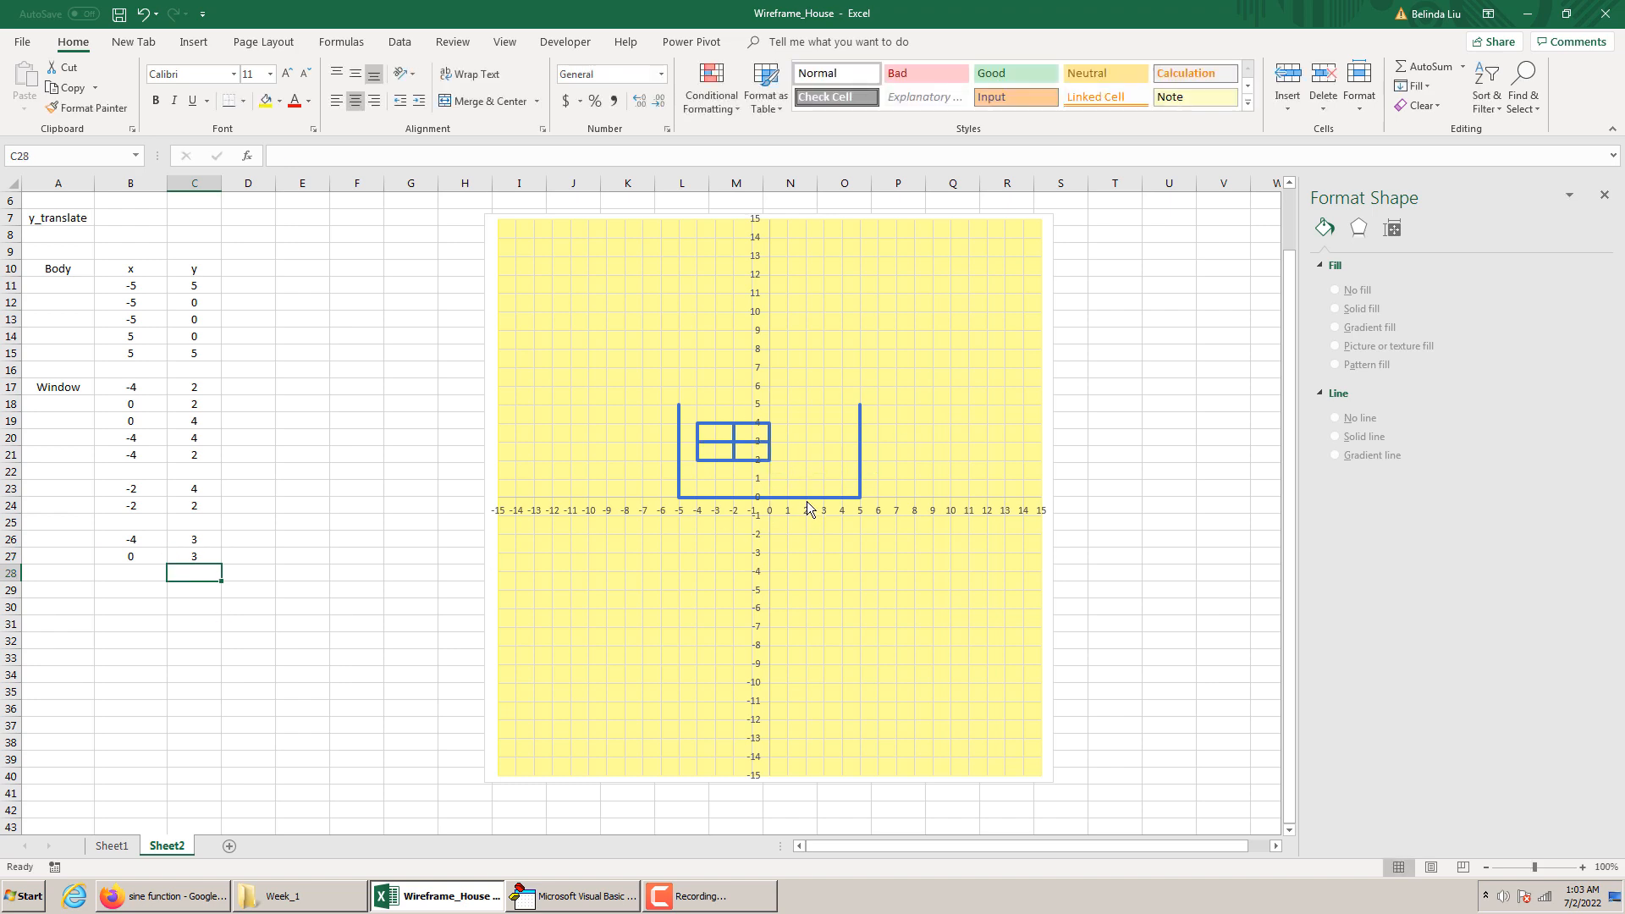
Label cell A28 "Door" and enter the first door point in row 28, with x as 2 and y as 0
{"action": "mouse_move", "coordinate": [805, 495]}
{"action": "left_click", "coordinate": [45, 584]}
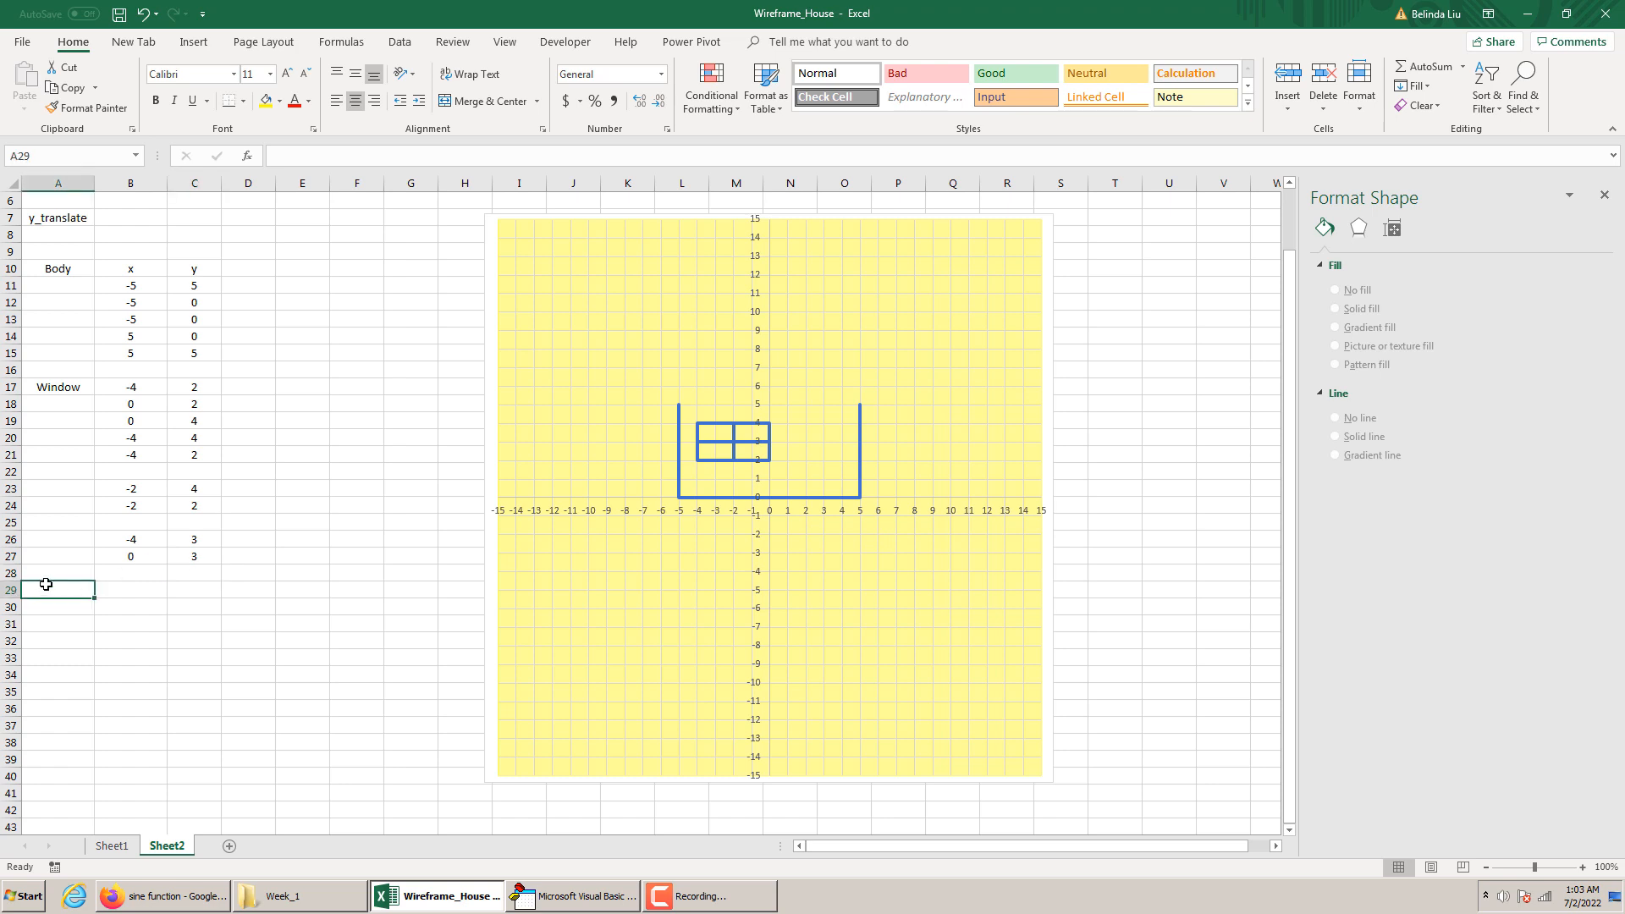
{"action": "key", "text": "Up"}
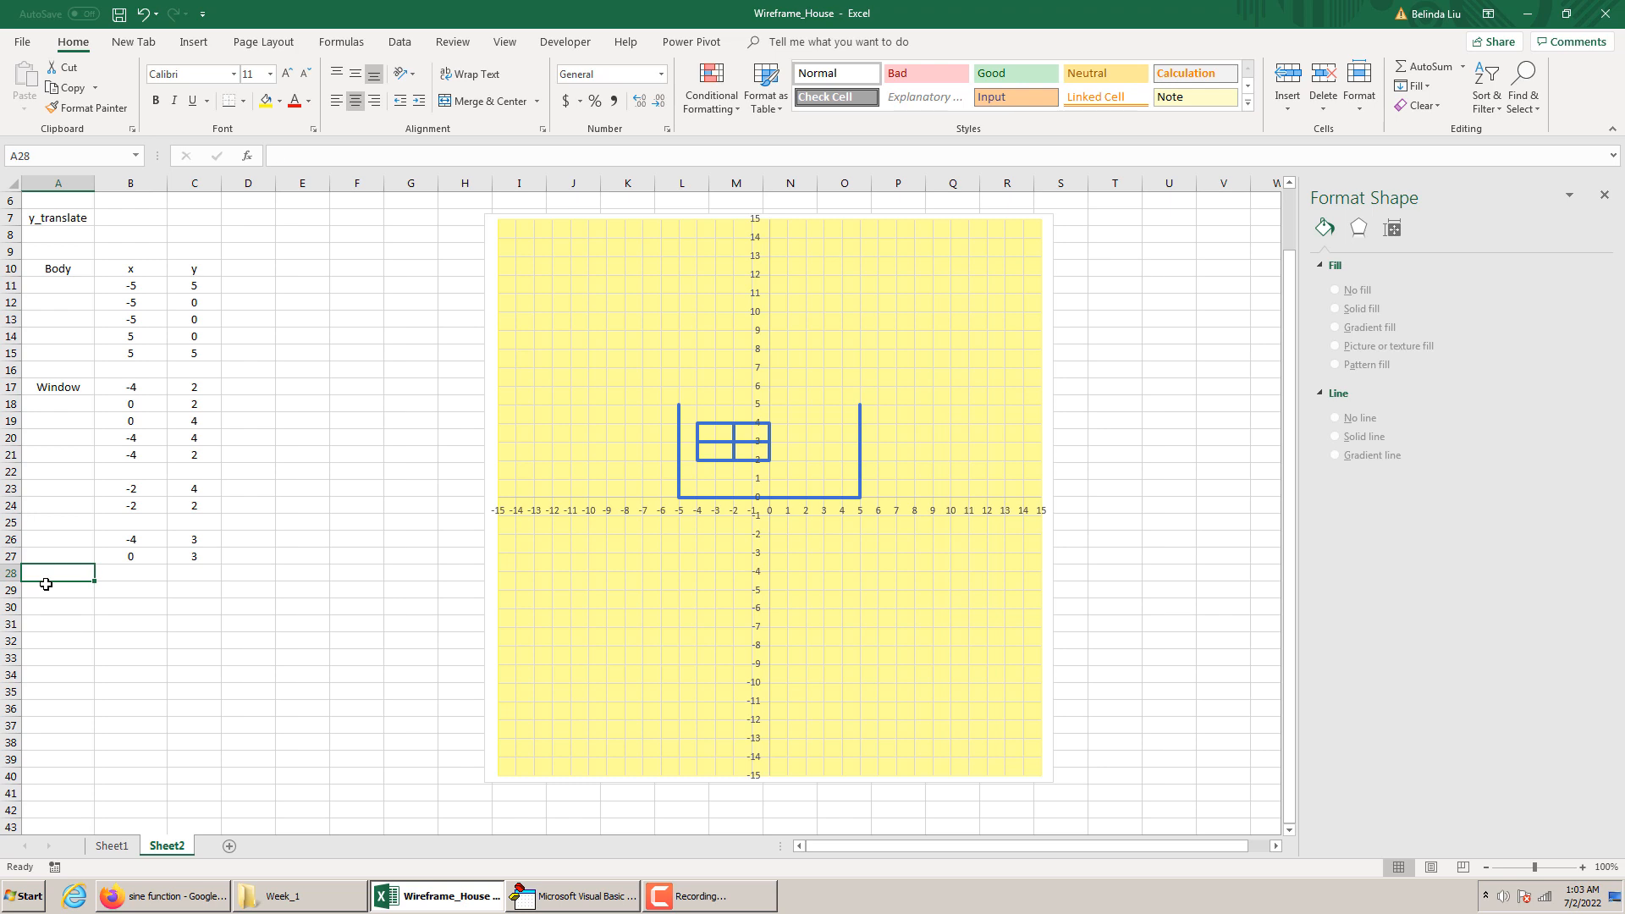
{"action": "type", "text": "Door"}
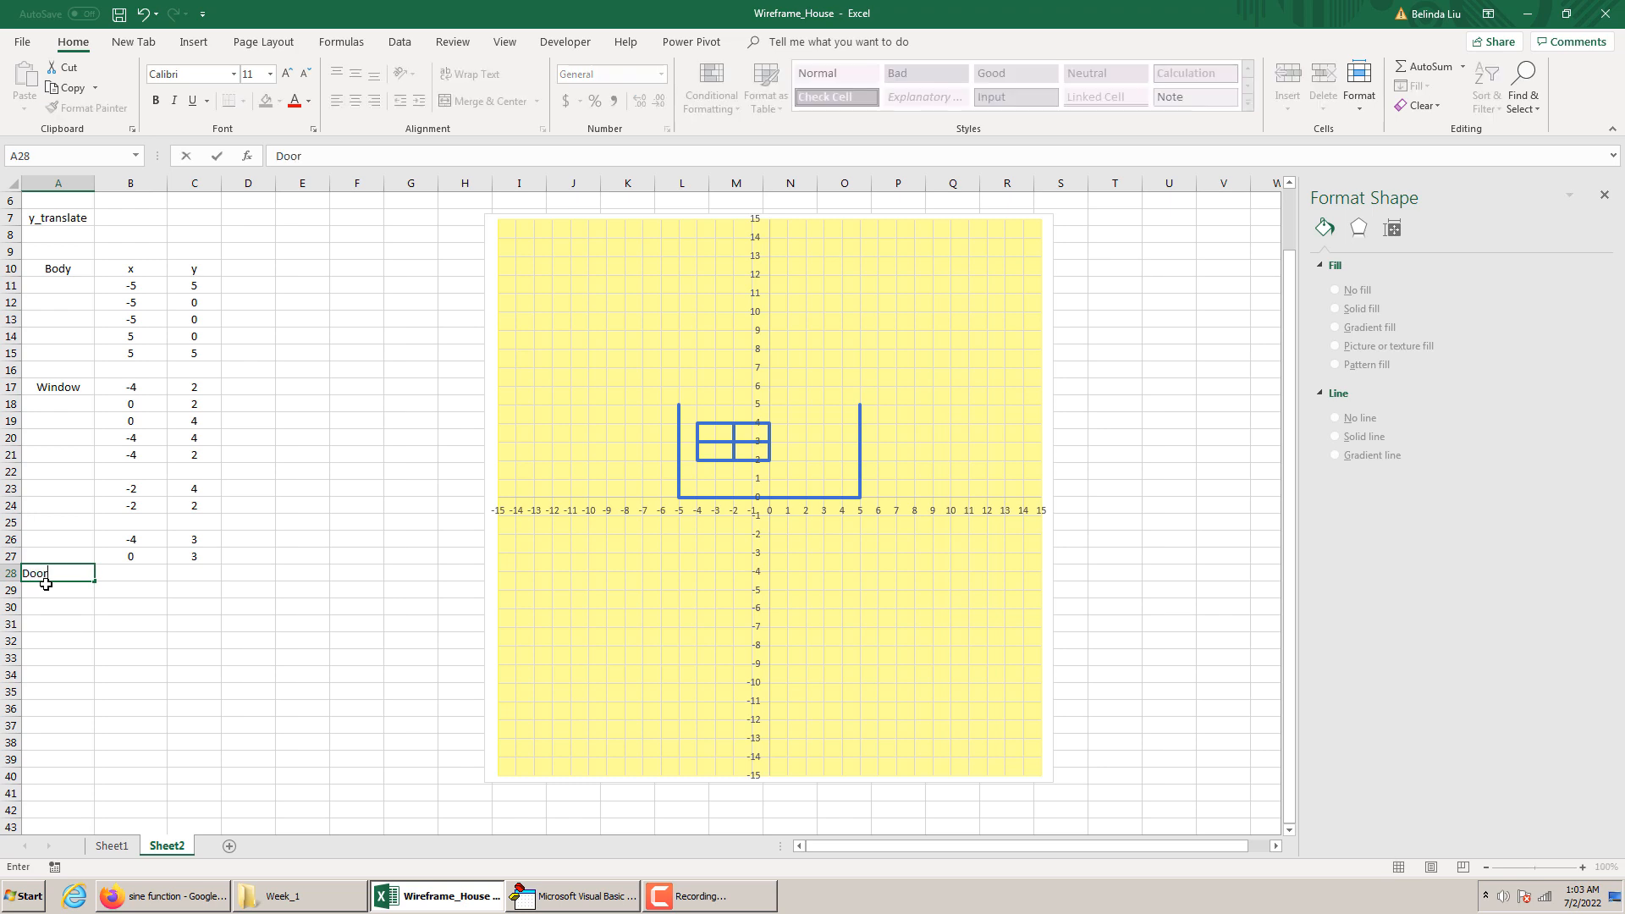
{"action": "left_click", "coordinate": [123, 570]}
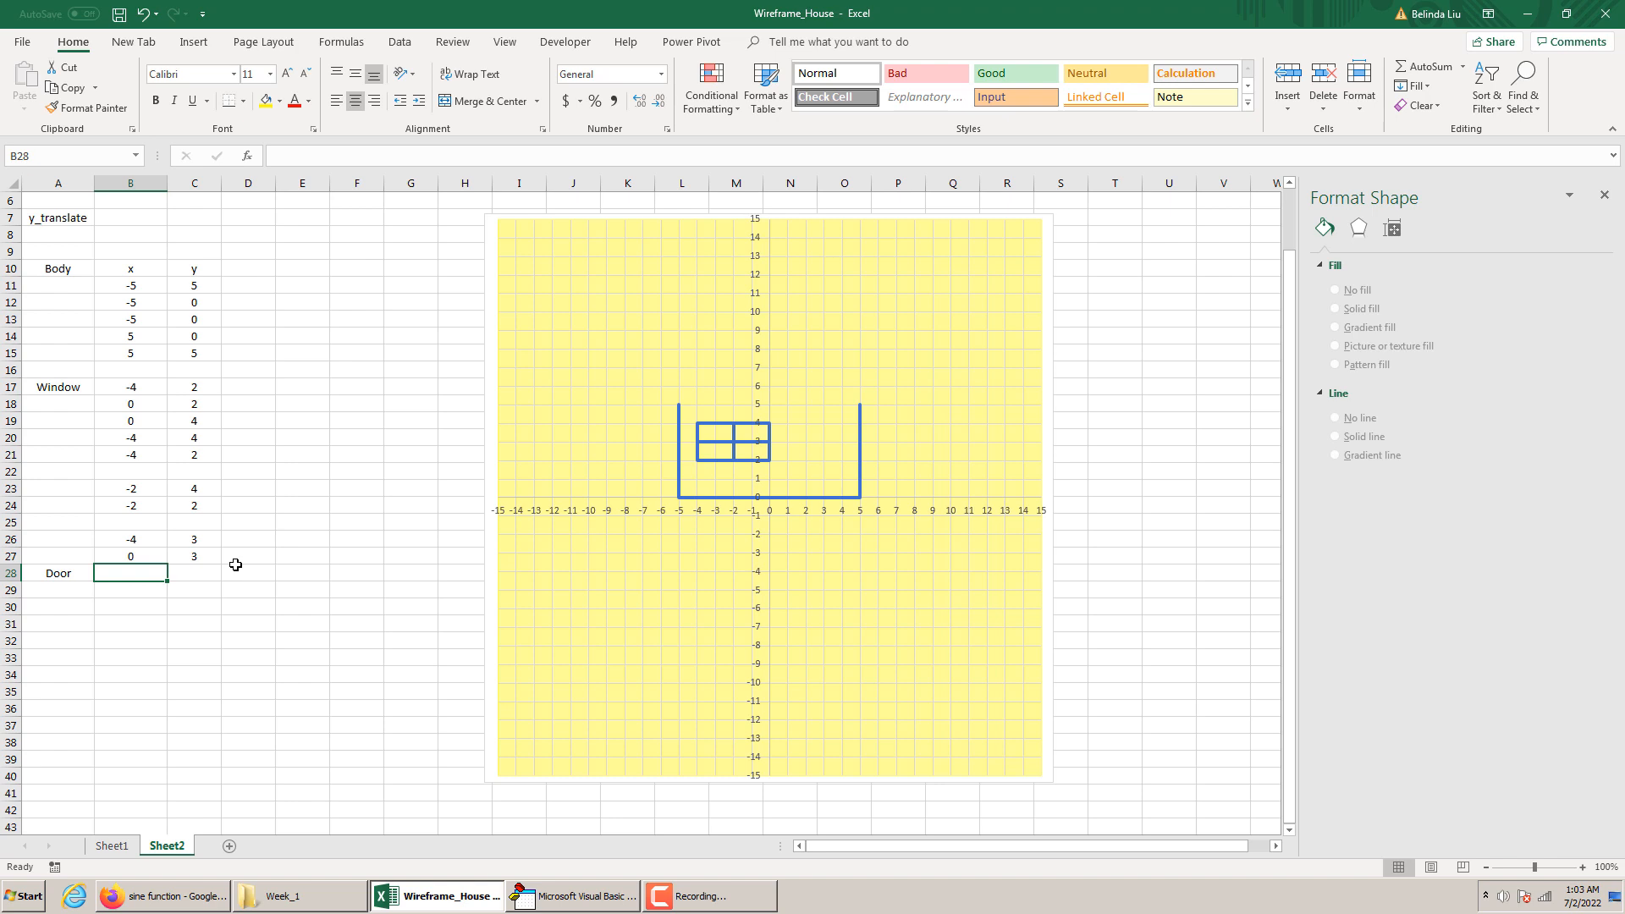
{"action": "type", "text": "2"}
{"action": "key", "text": "Tab"}
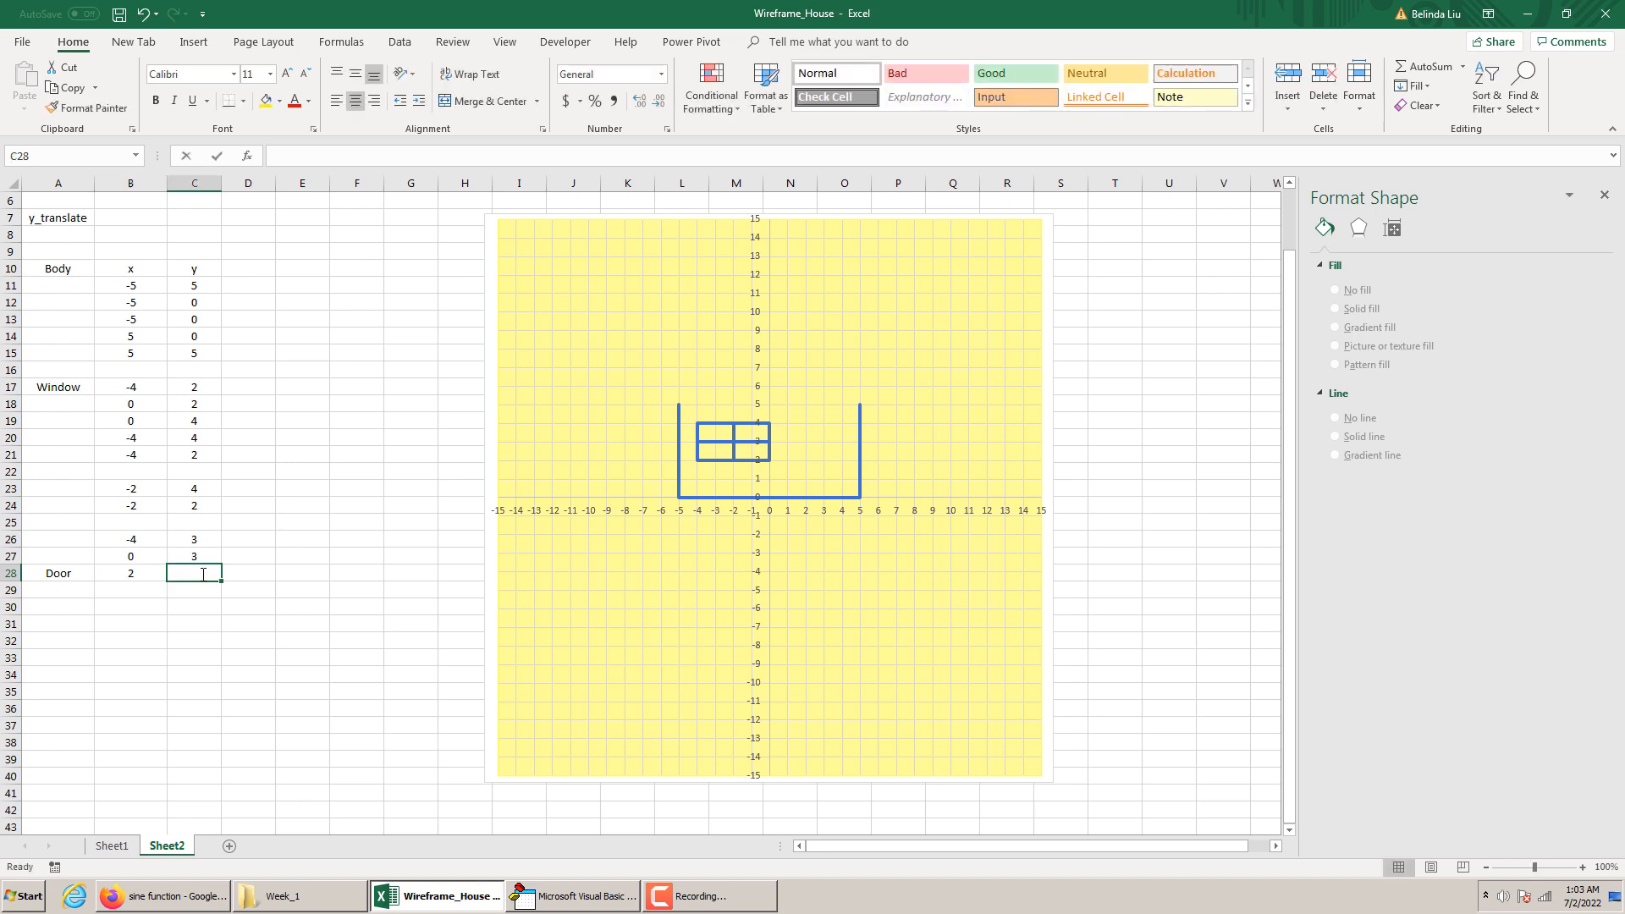
{"action": "type", "text": "0"}
{"action": "key", "text": "Return"}
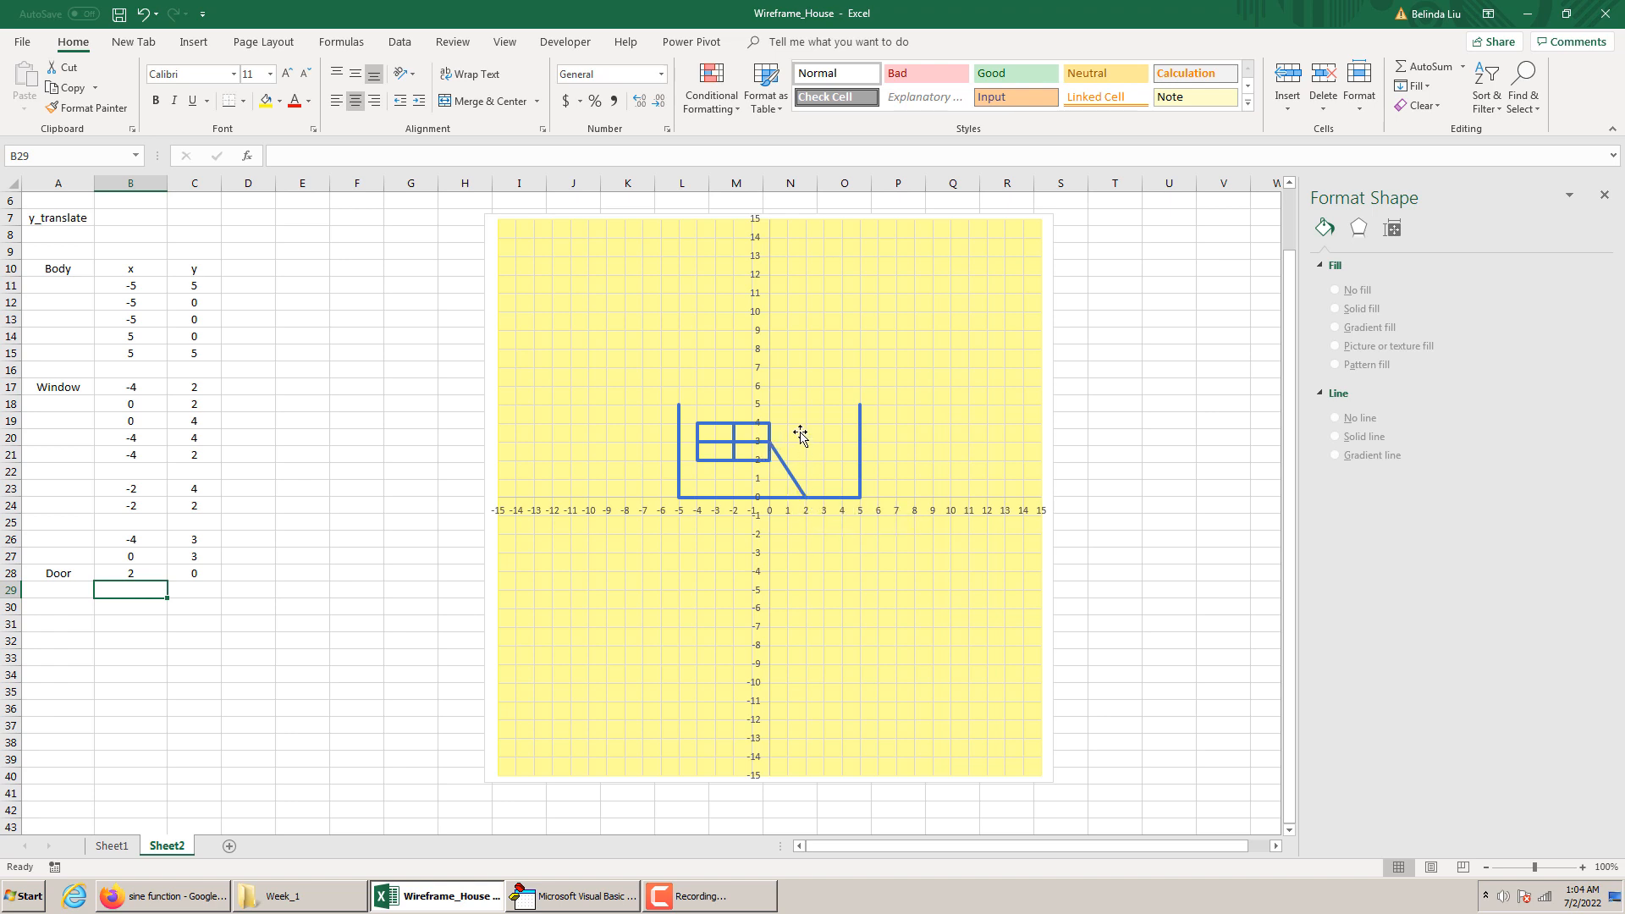
Enter the second door point in row 29, with x as 2 and y as 4
{"action": "type", "text": "2"}
{"action": "left_click", "coordinate": [196, 587]}
{"action": "type", "text": "4"}
{"action": "left_click", "coordinate": [229, 624]}
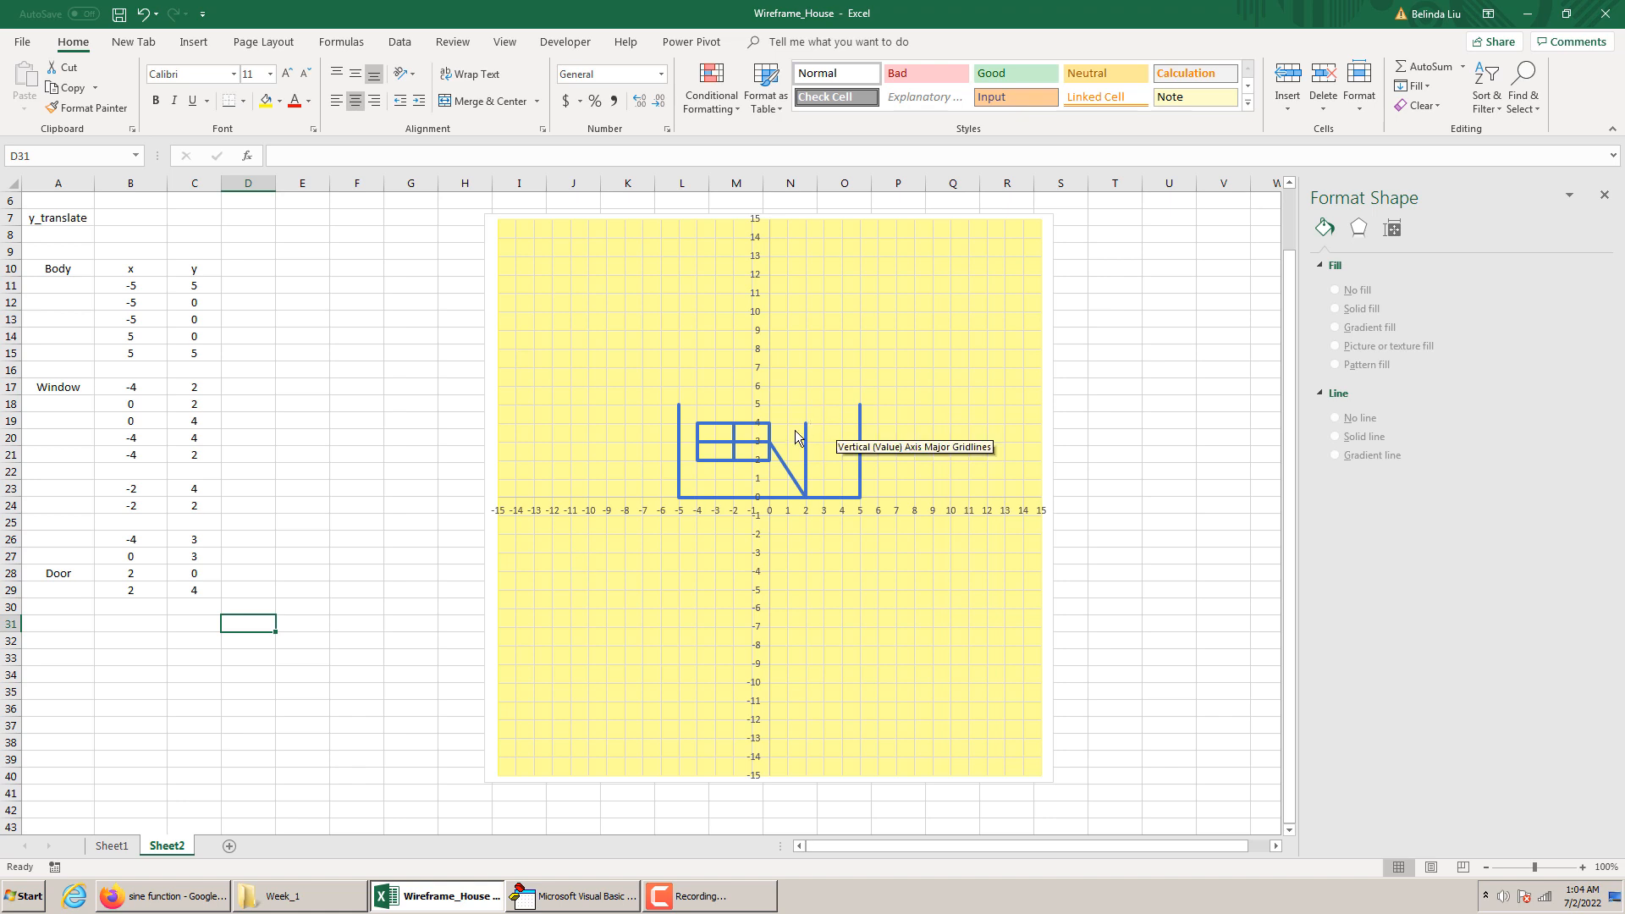
Enter the third door point in row 30, with x as 4 and y as 4
{"action": "left_click", "coordinate": [146, 606]}
{"action": "type", "text": "4"}
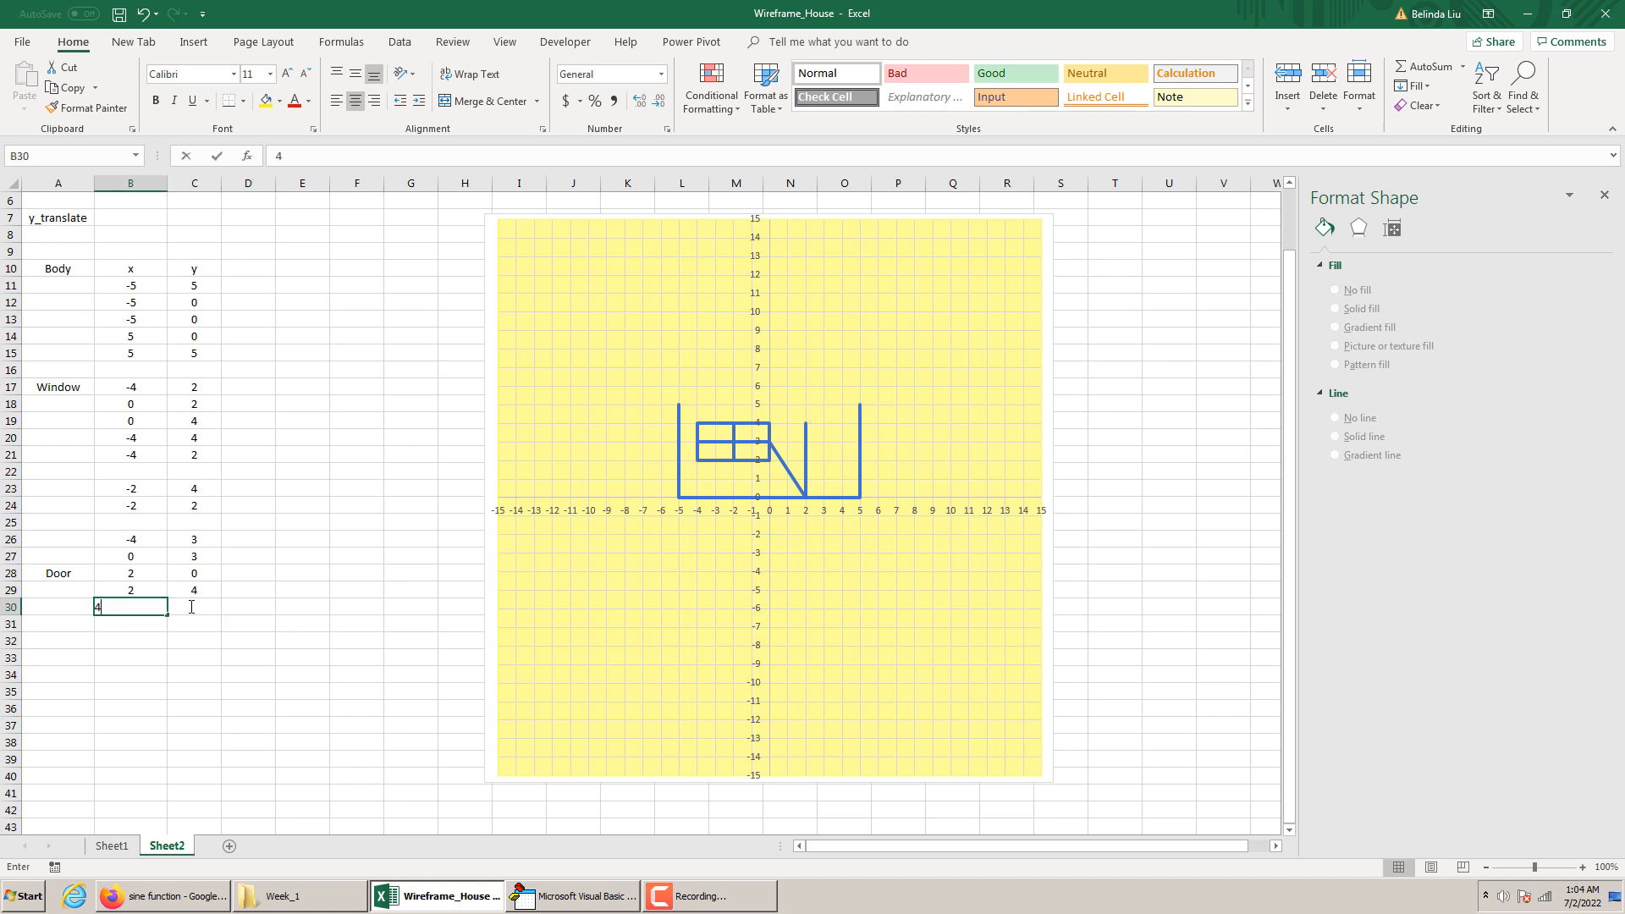
{"action": "left_click", "coordinate": [216, 601]}
{"action": "type", "text": "4"}
{"action": "left_click", "coordinate": [229, 634]}
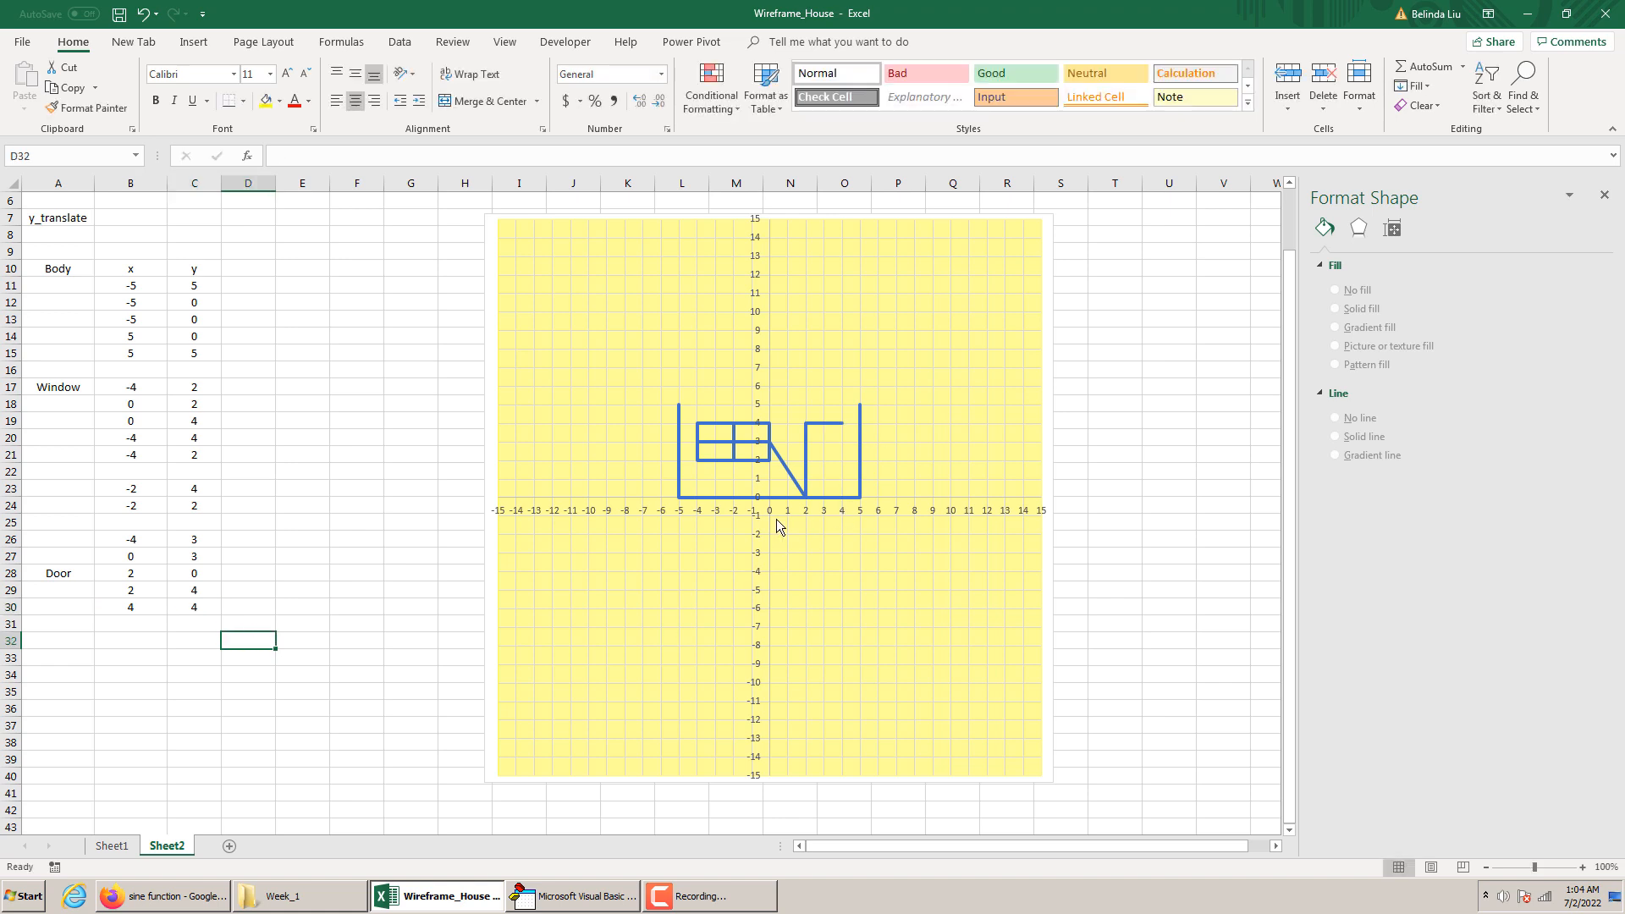
Enter the fourth door point in row 31, with x as 4 and y as 0
{"action": "left_click", "coordinate": [144, 629]}
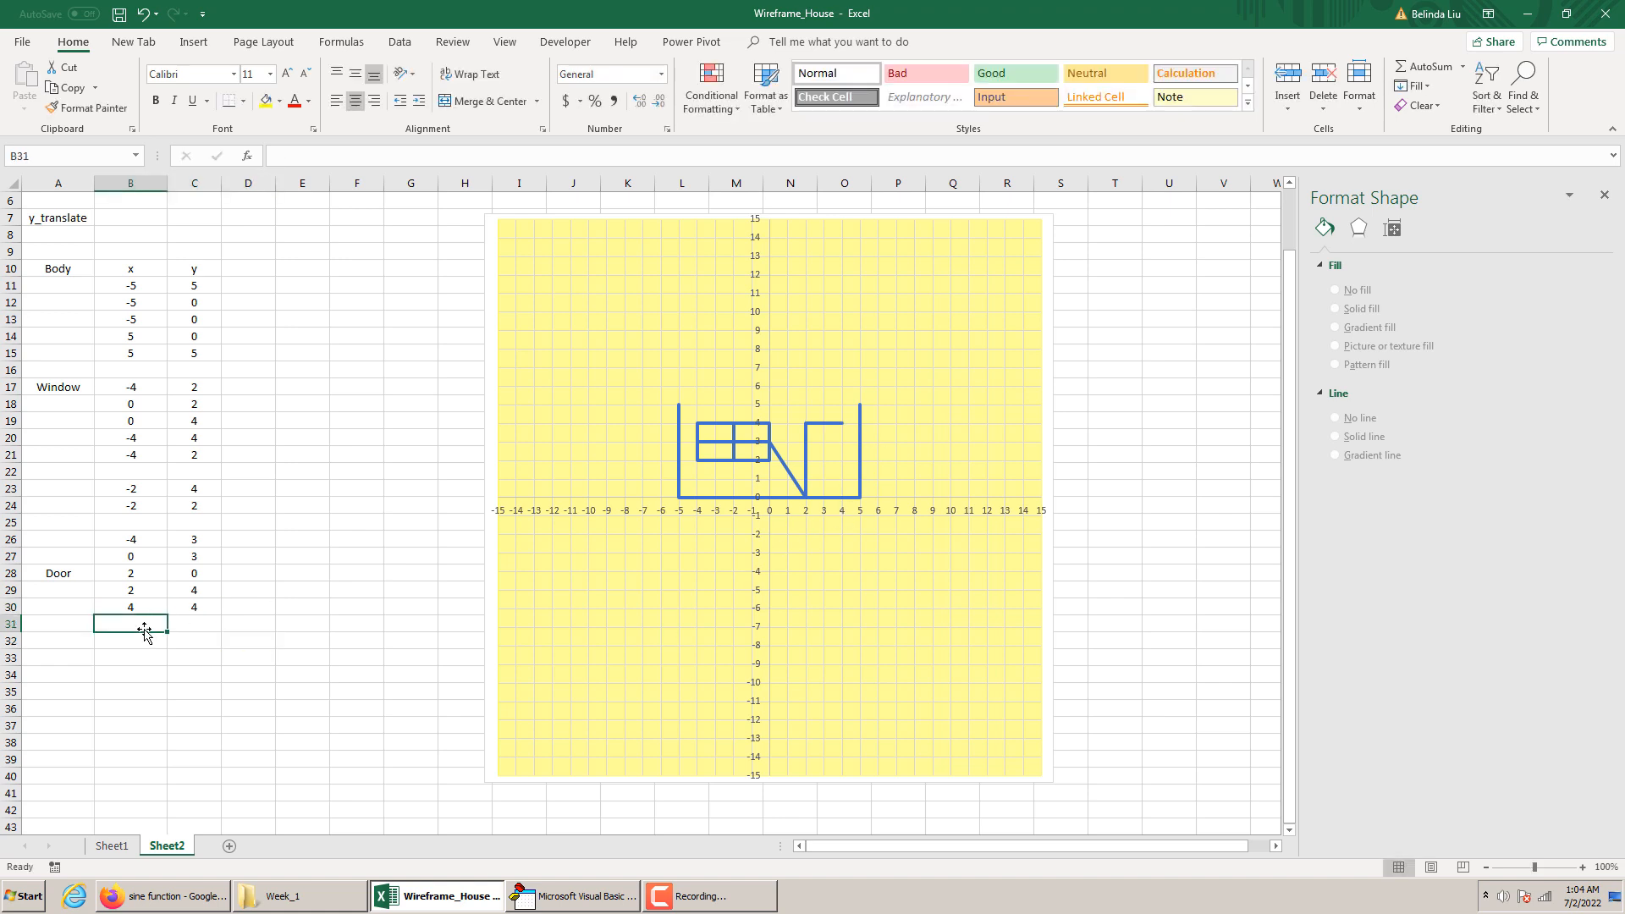
{"action": "type", "text": "4"}
{"action": "left_click", "coordinate": [203, 620]}
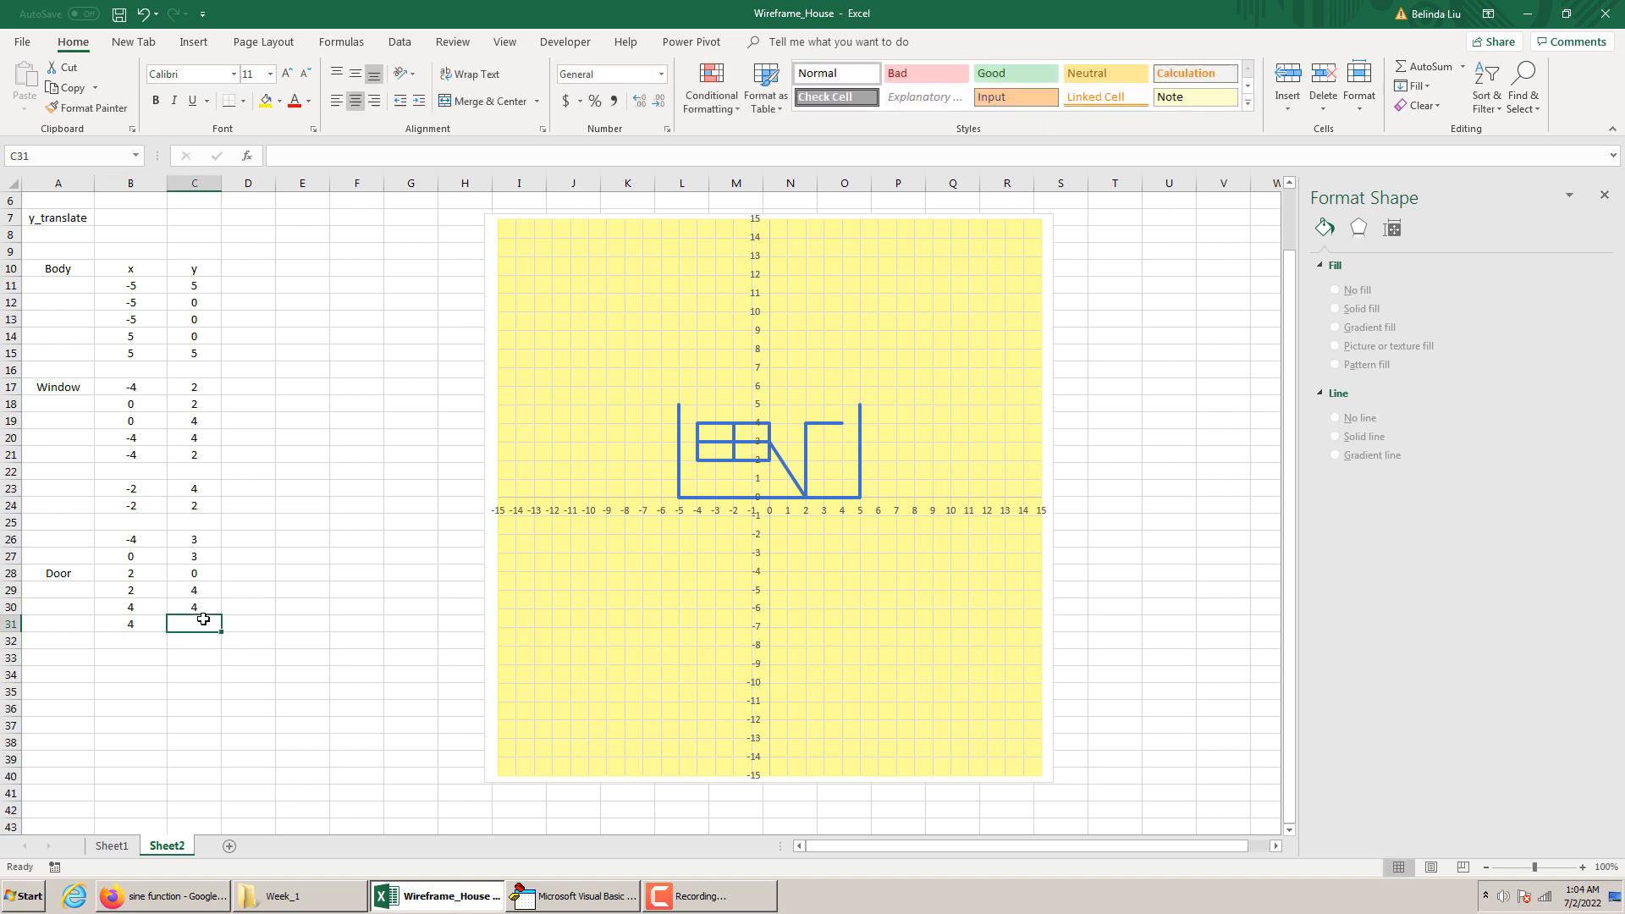
{"action": "type", "text": "0"}
{"action": "key", "text": "Return"}
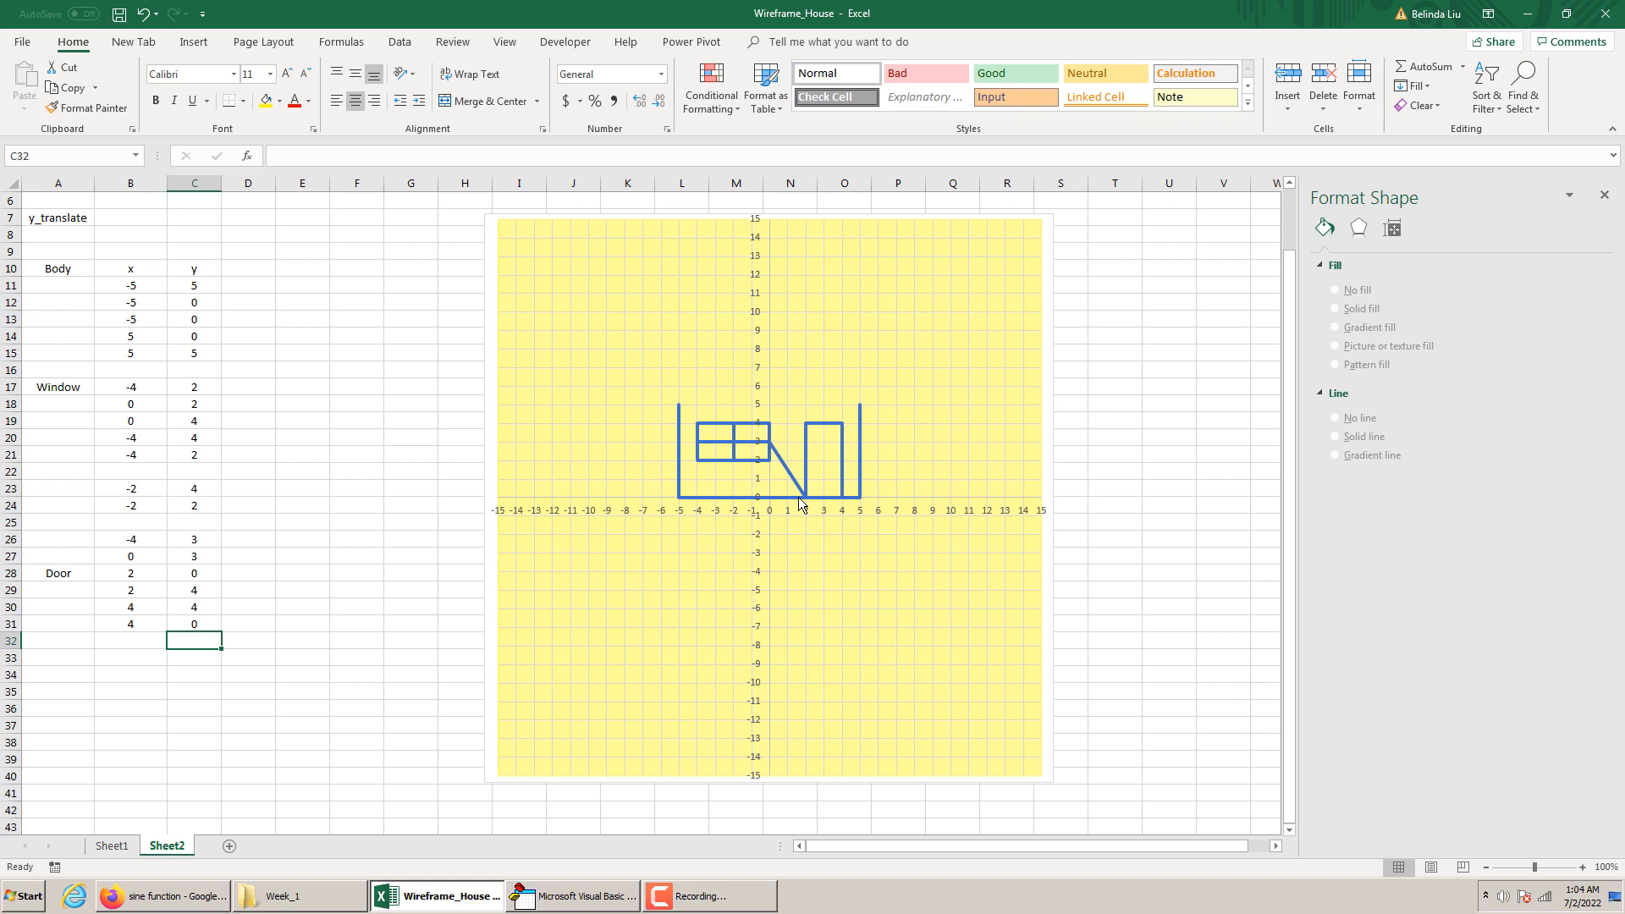
Move the Door label and its points down one row to A29:C32, leaving row 28 blank to separate them from the window
{"action": "left_click_drag", "start_coordinate": [58, 573], "coordinate": [203, 649]}
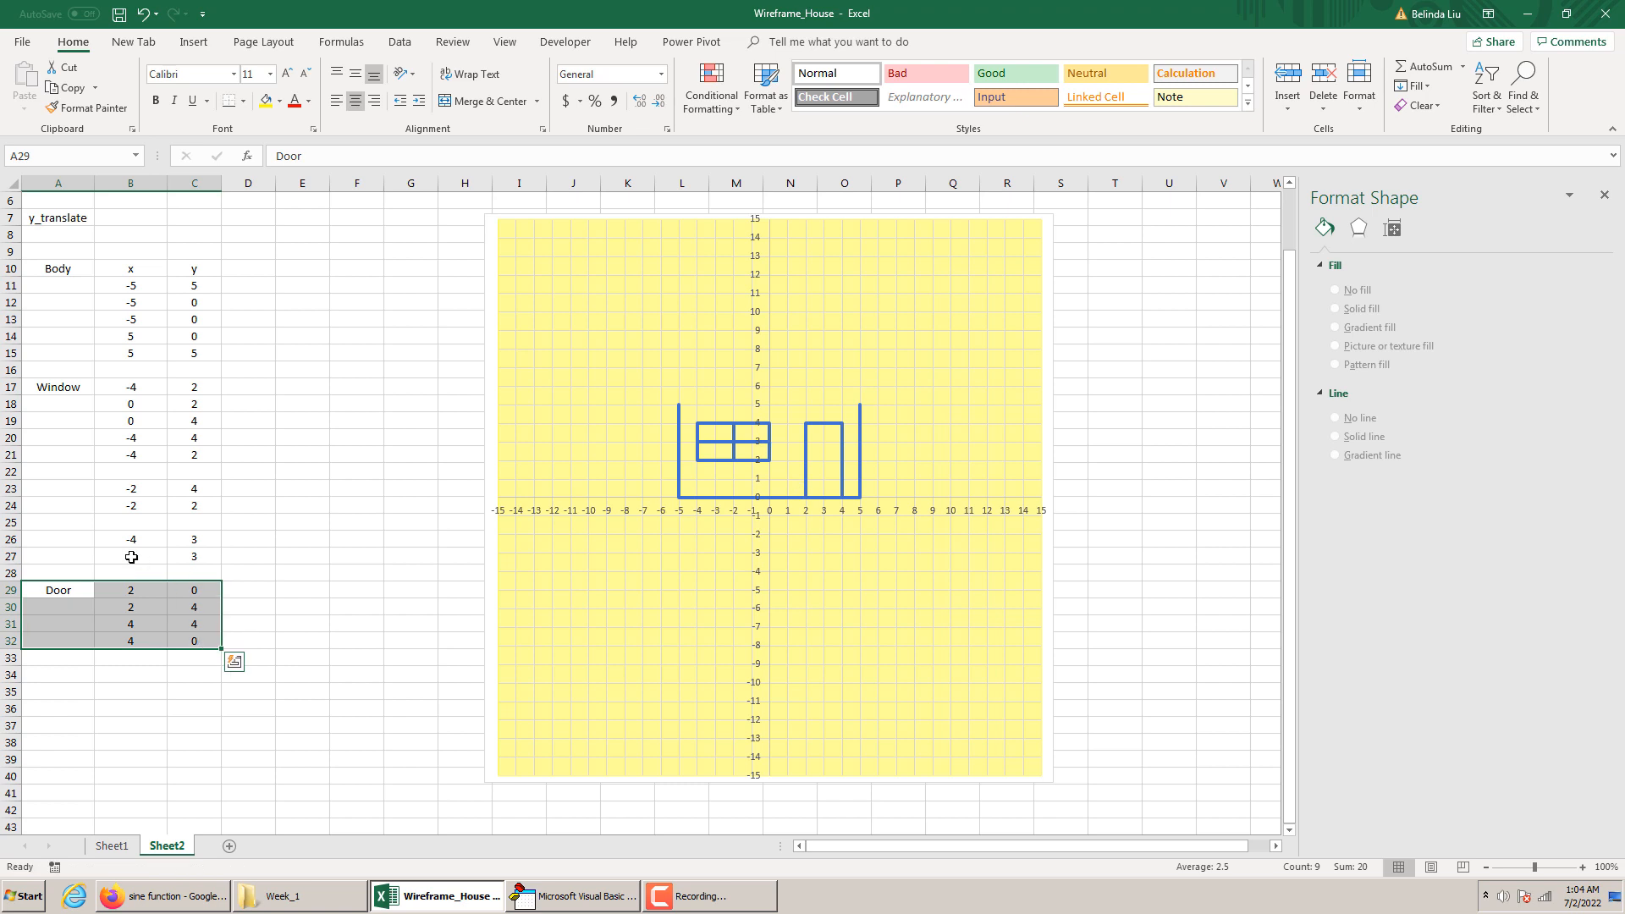
{"action": "left_click_drag", "start_coordinate": [98, 572], "coordinate": [194, 572]}
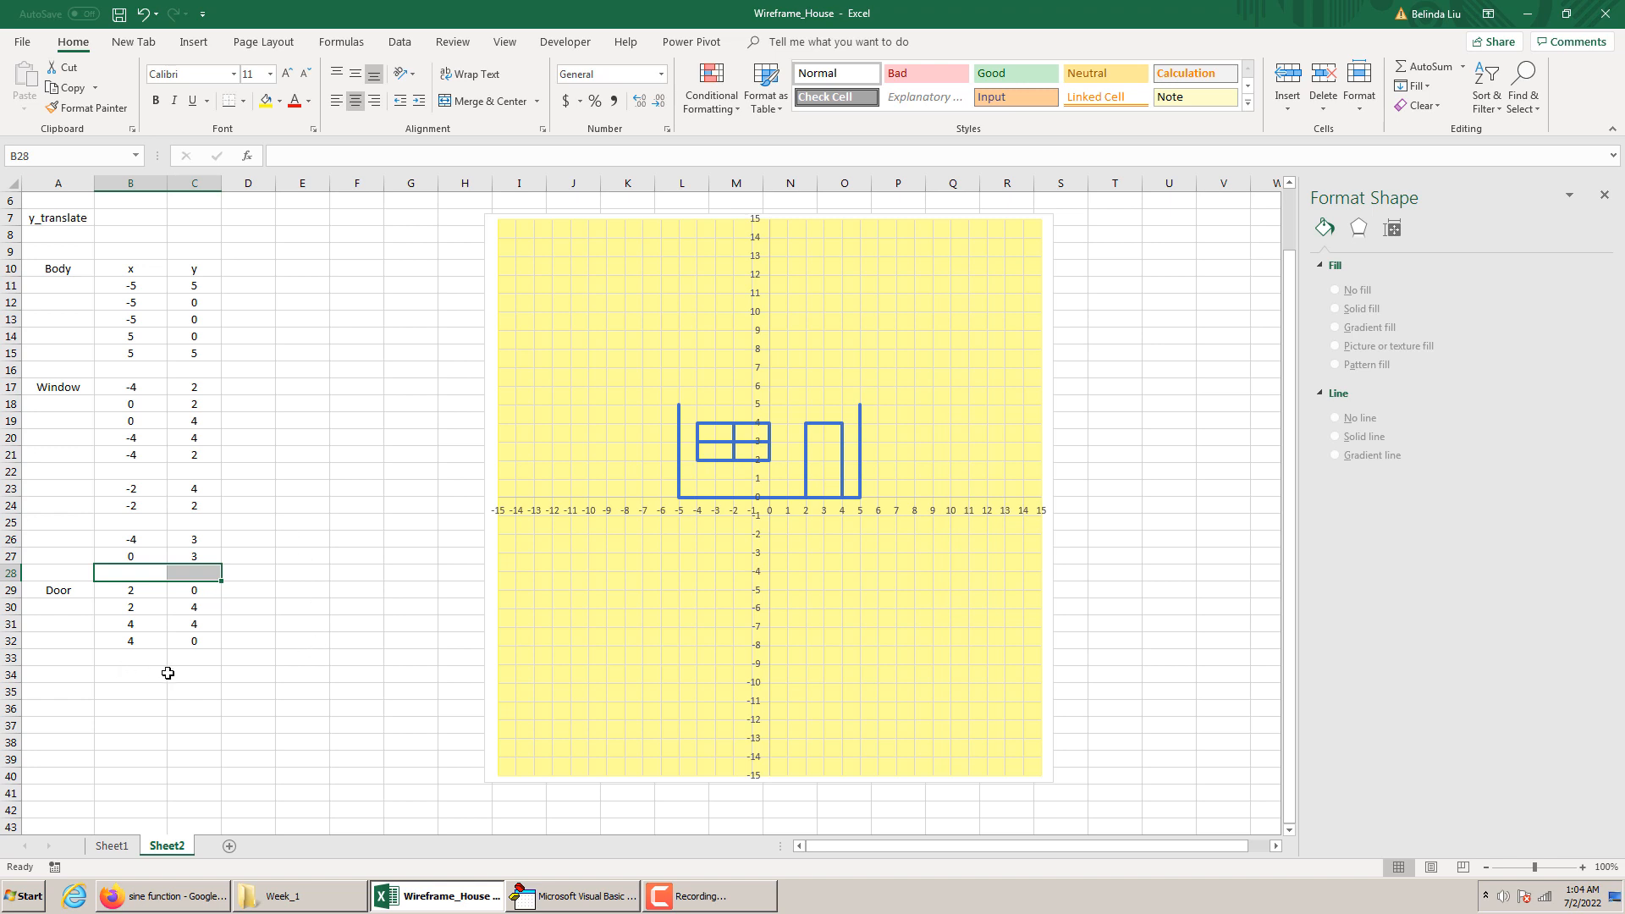
Enter the label "Roof" in cell C34
{"action": "left_click", "coordinate": [211, 672]}
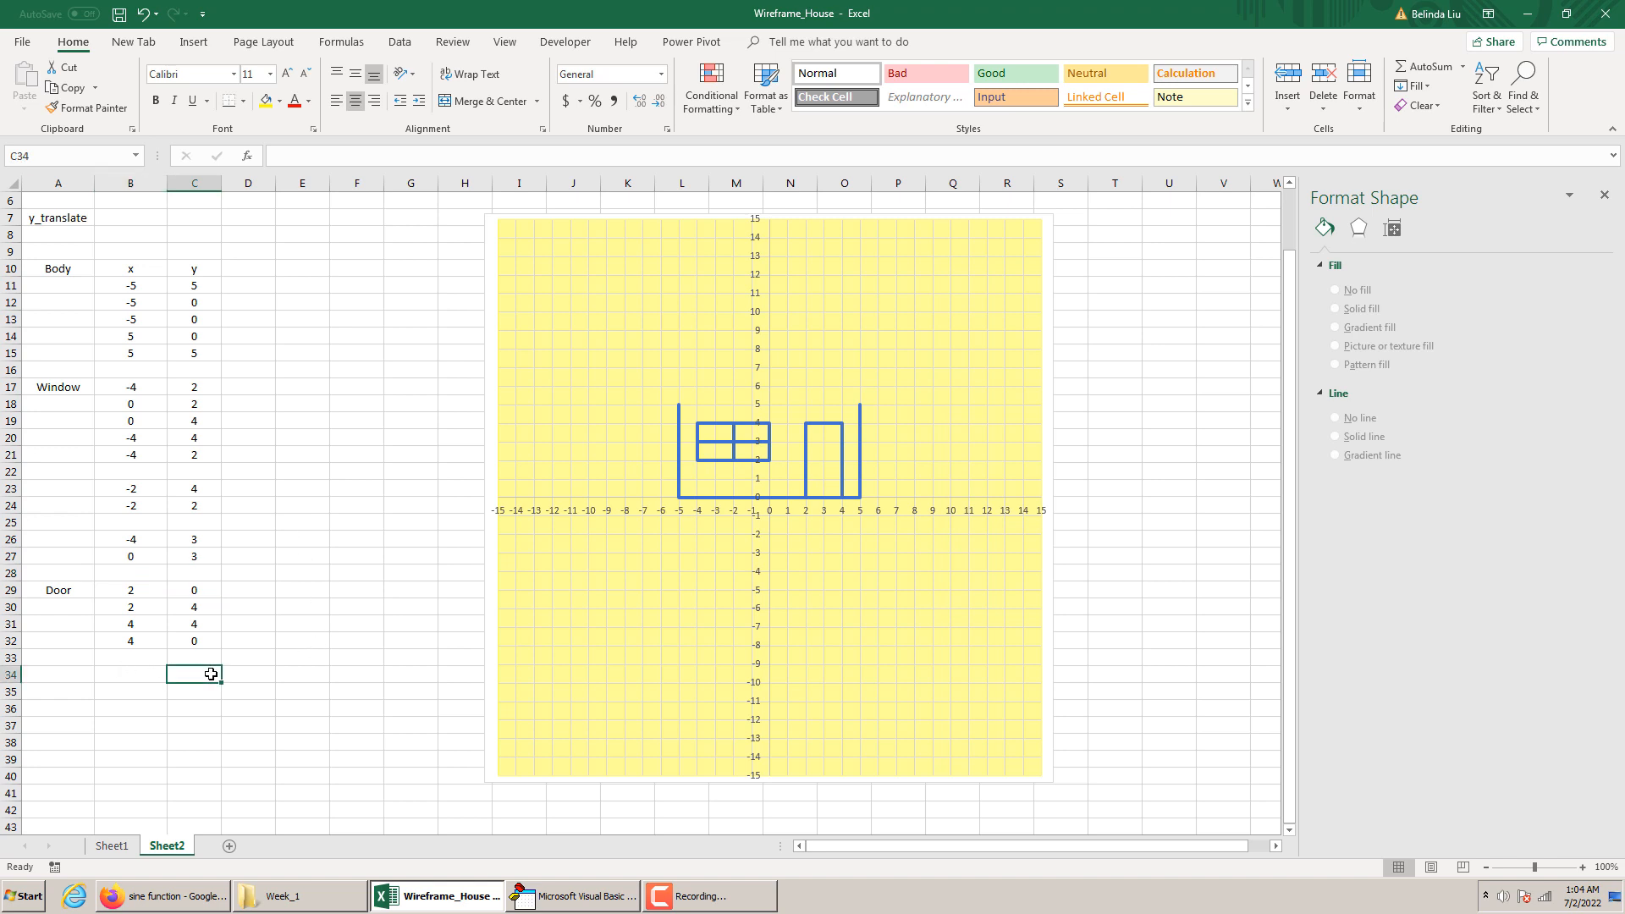
{"action": "type", "text": "Roof"}
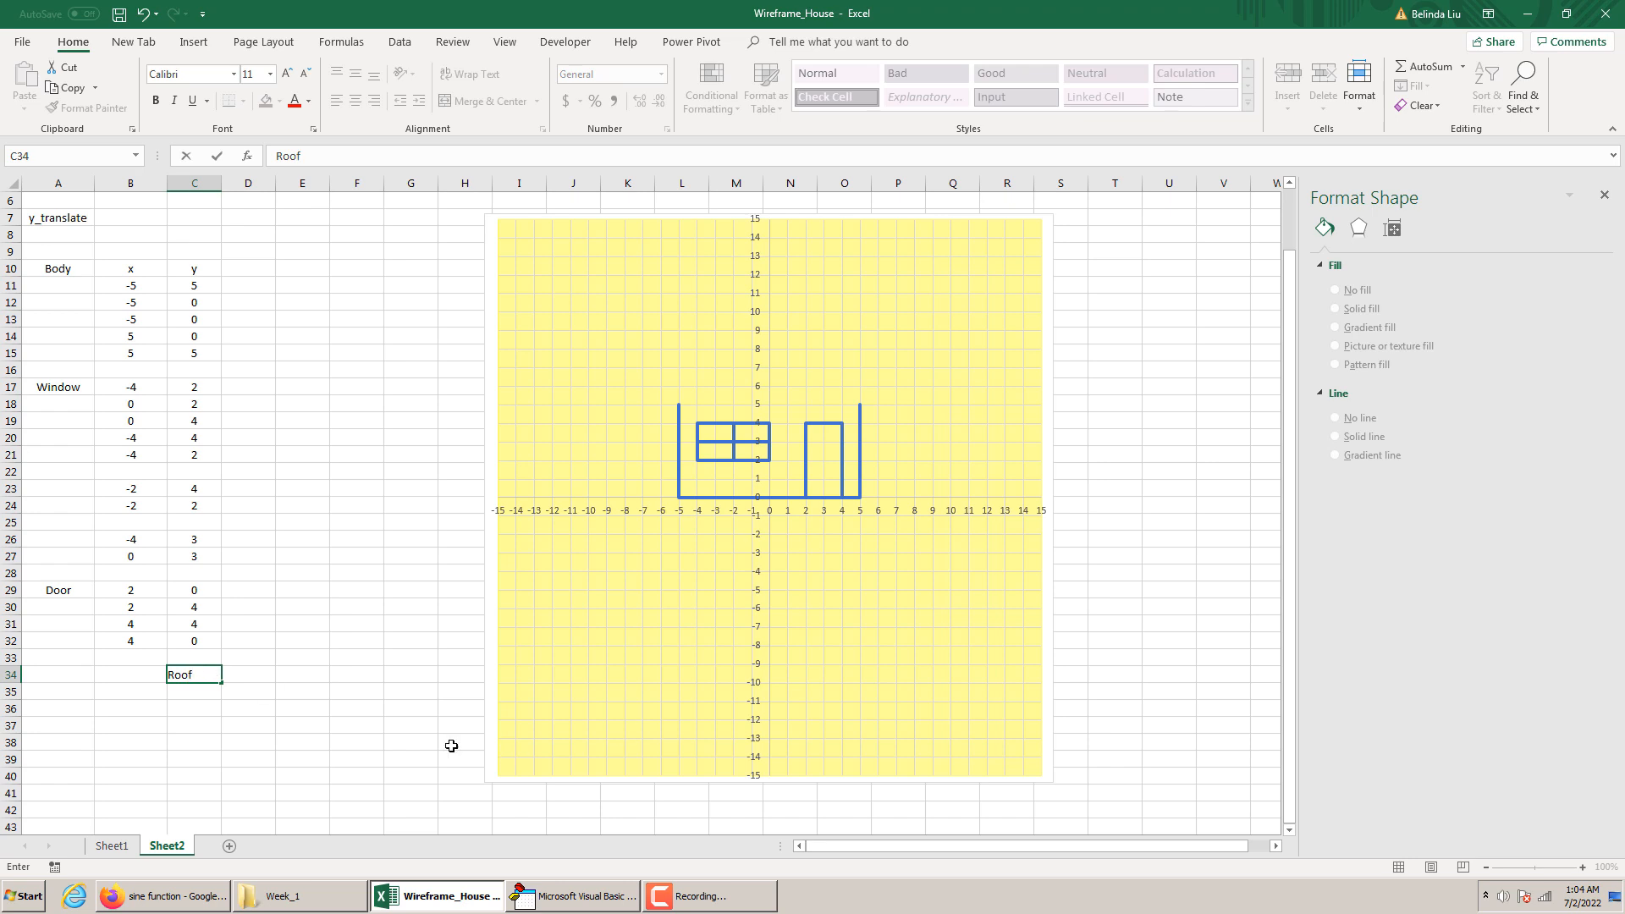
{"action": "left_click", "coordinate": [391, 739]}
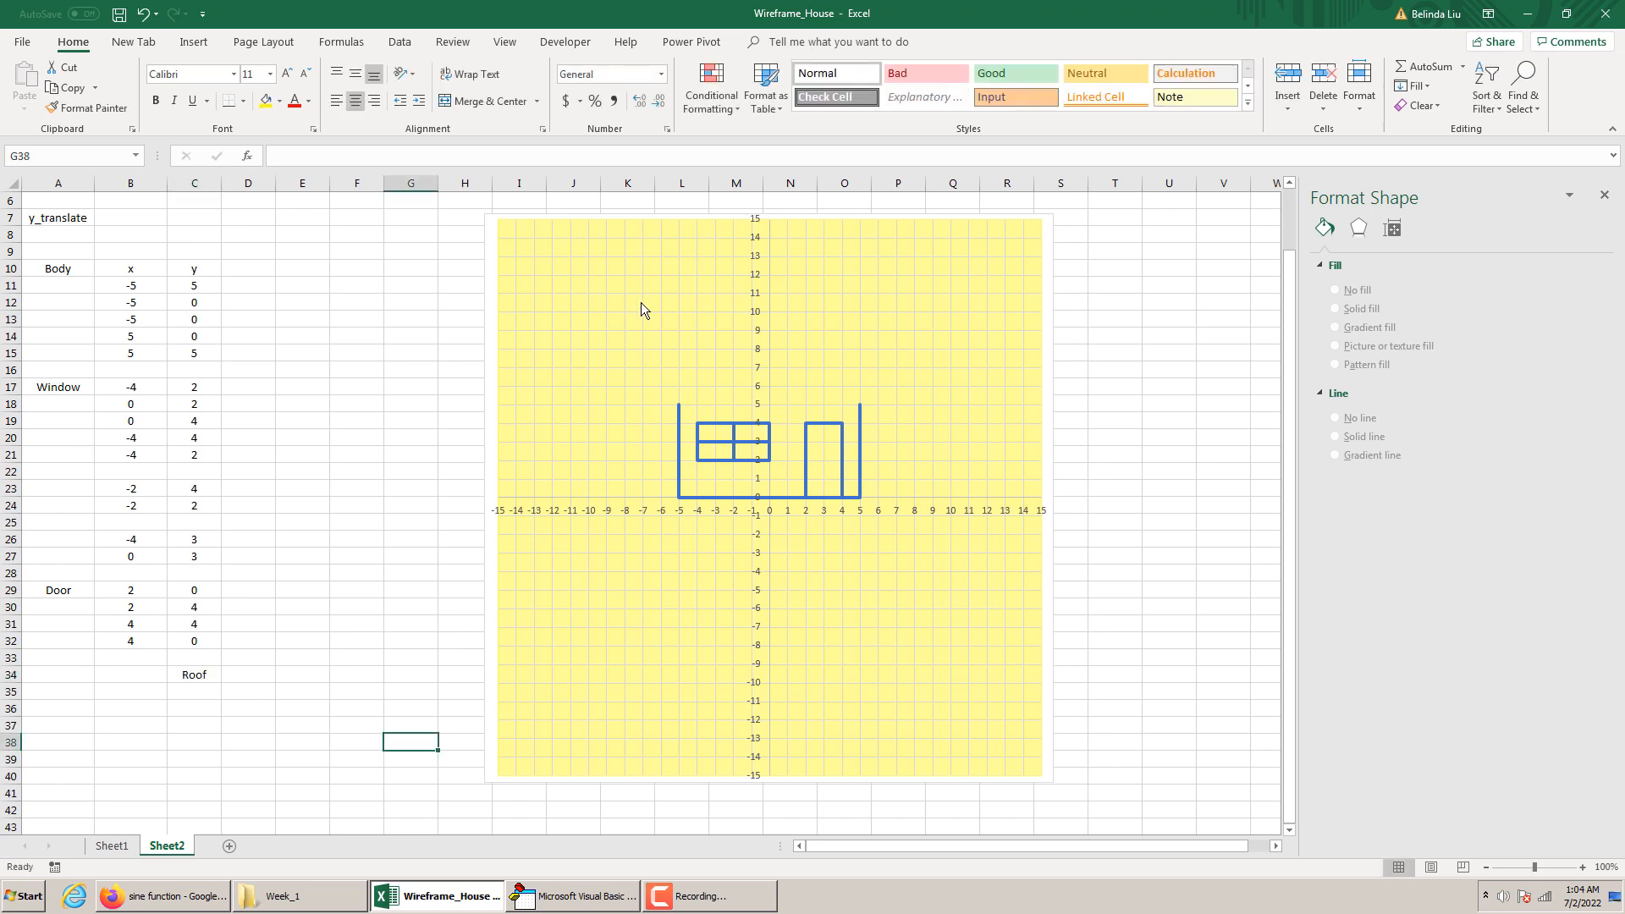
Add a second series to the house chart with X values from D11:D40 and Y values from E11:E40
{"action": "right_click", "coordinate": [494, 245]}
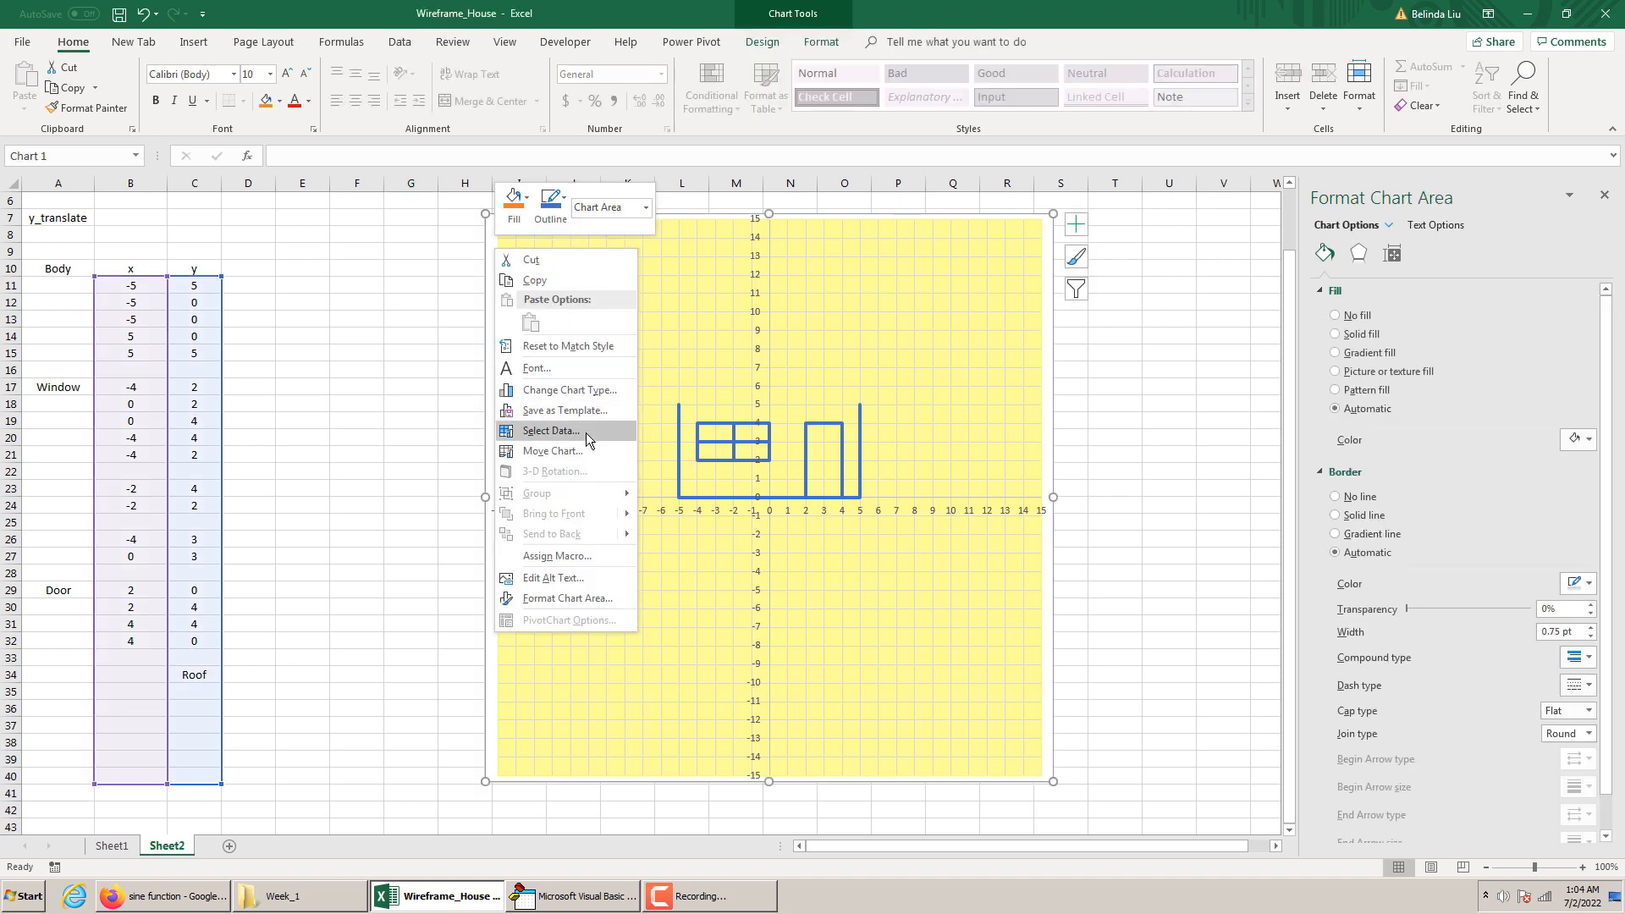
{"action": "left_click", "coordinate": [586, 431]}
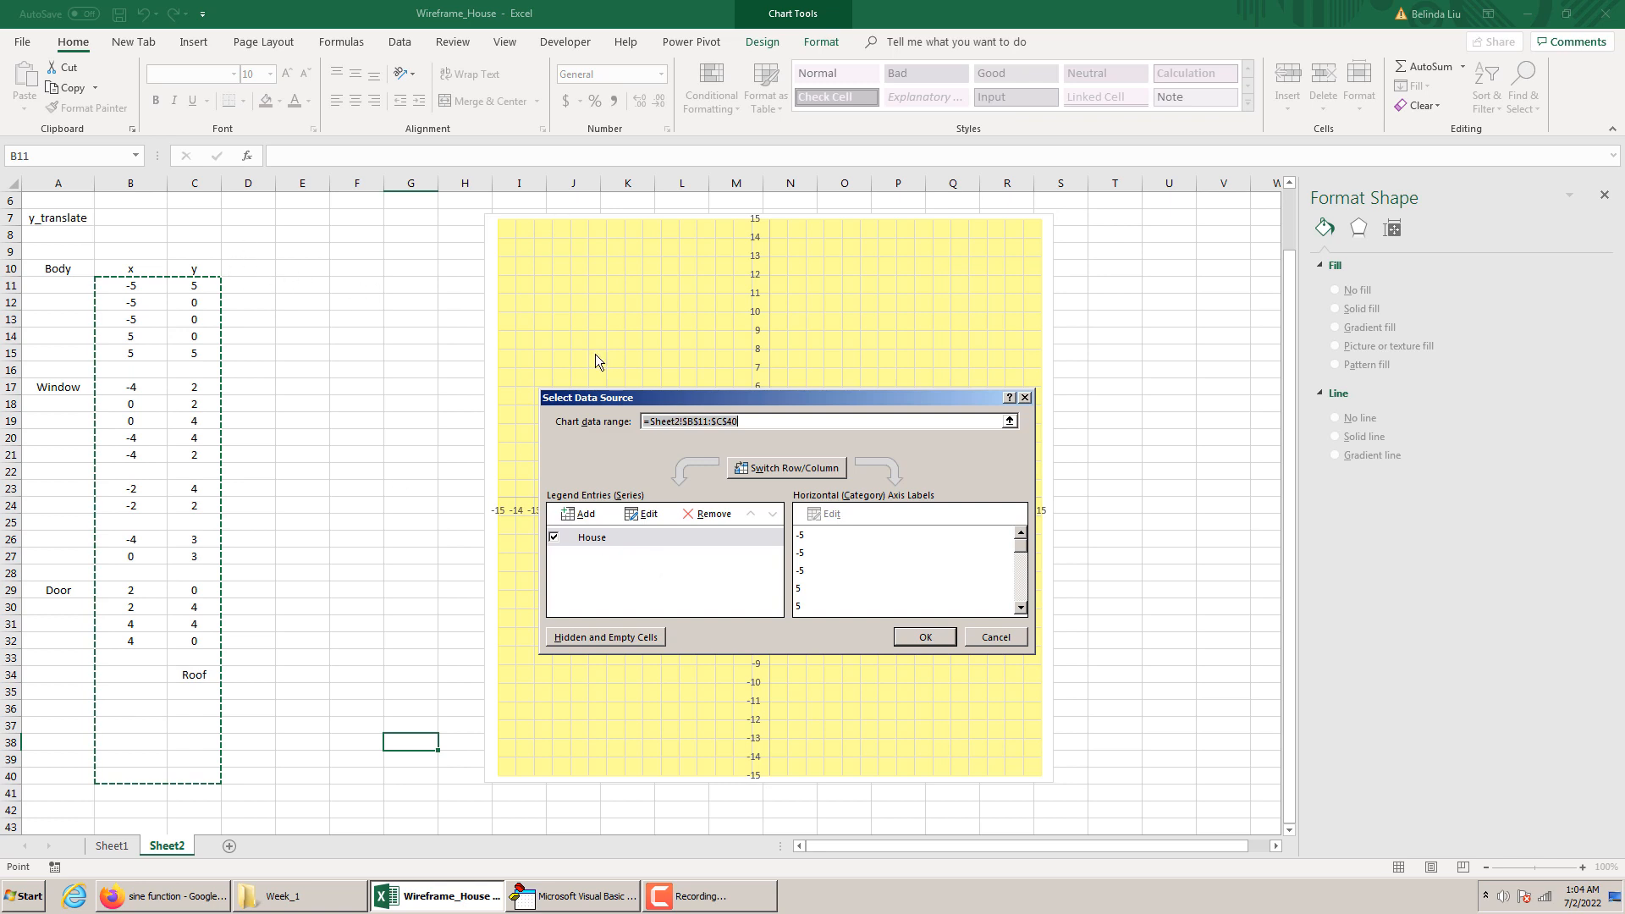
{"action": "left_click", "coordinate": [580, 513]}
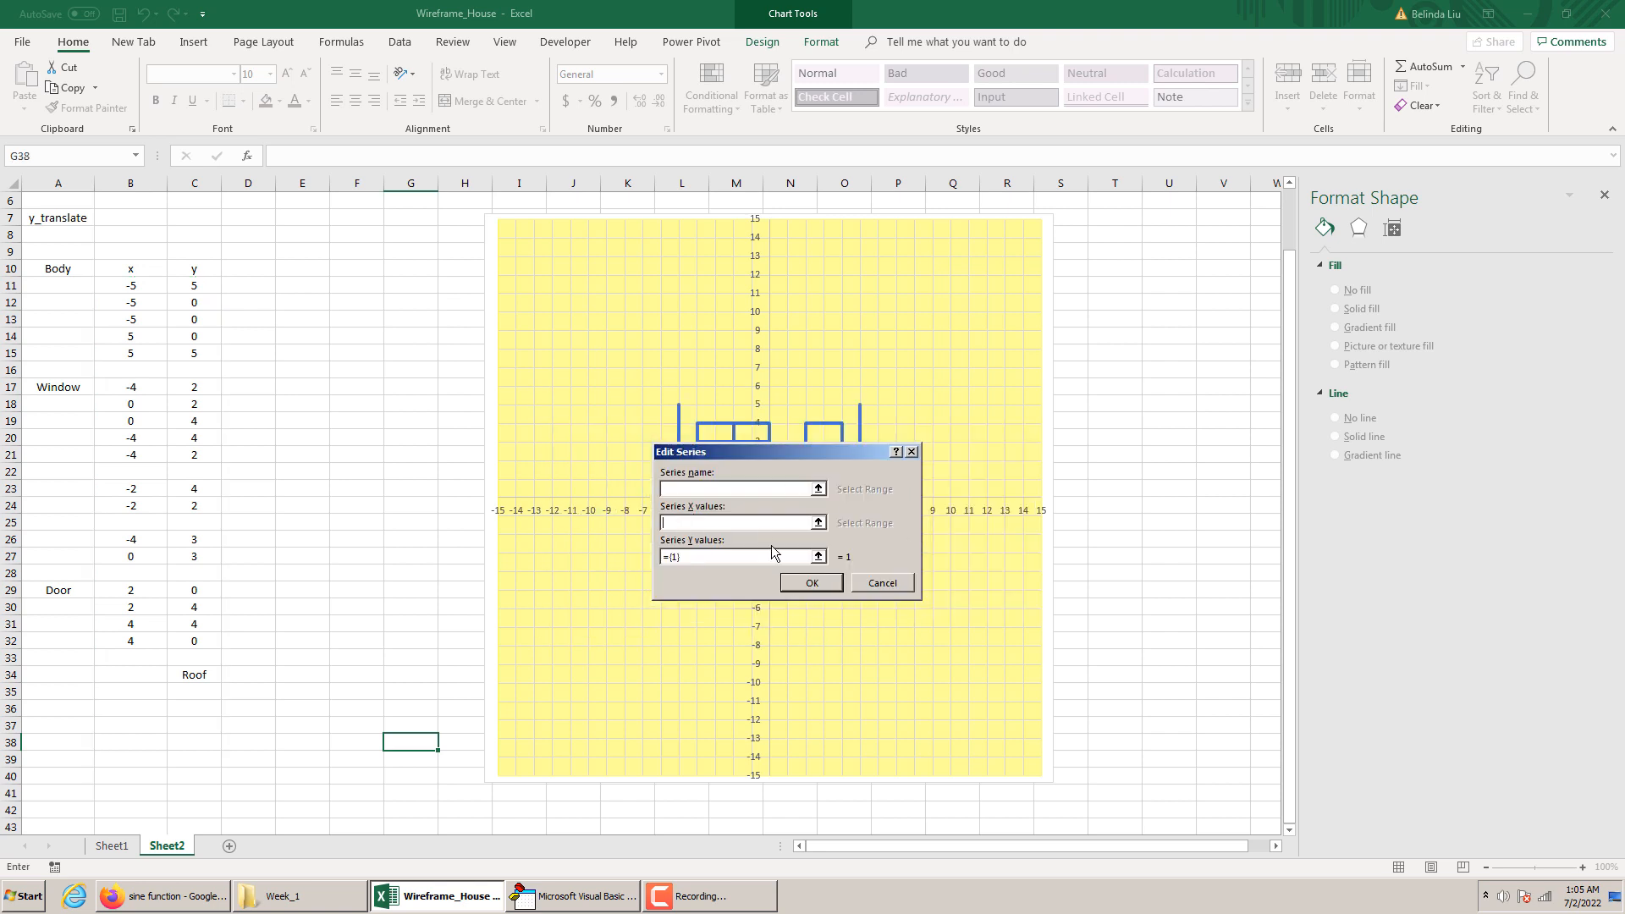
{"action": "left_click_drag", "start_coordinate": [248, 285], "coordinate": [243, 772]}
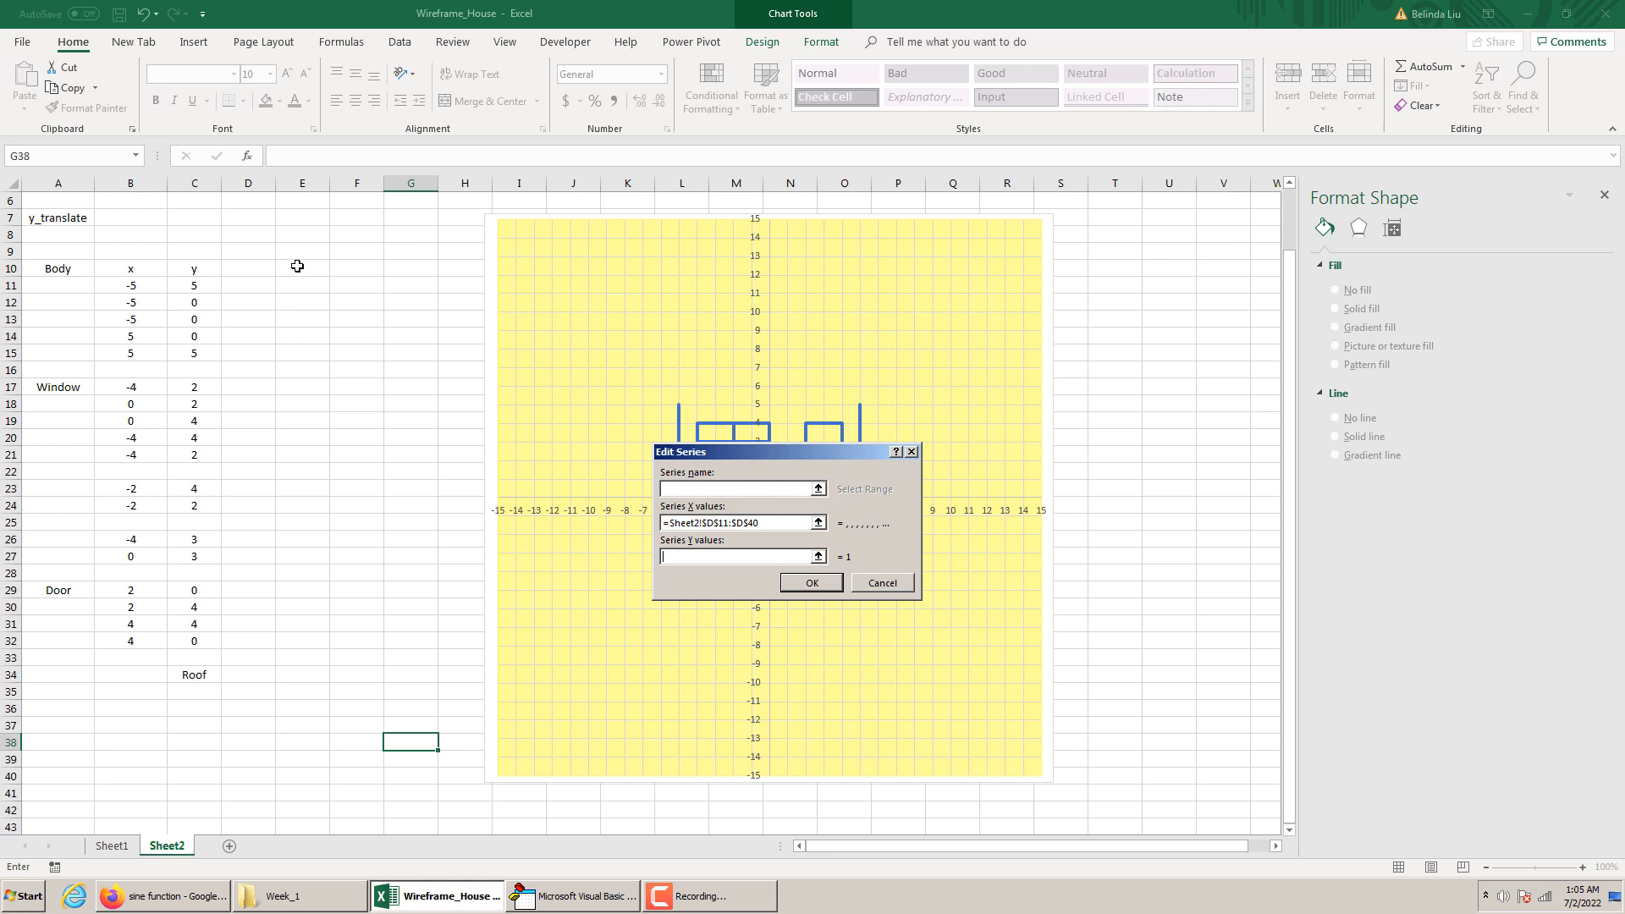
{"action": "left_click_drag", "start_coordinate": [296, 284], "coordinate": [306, 770]}
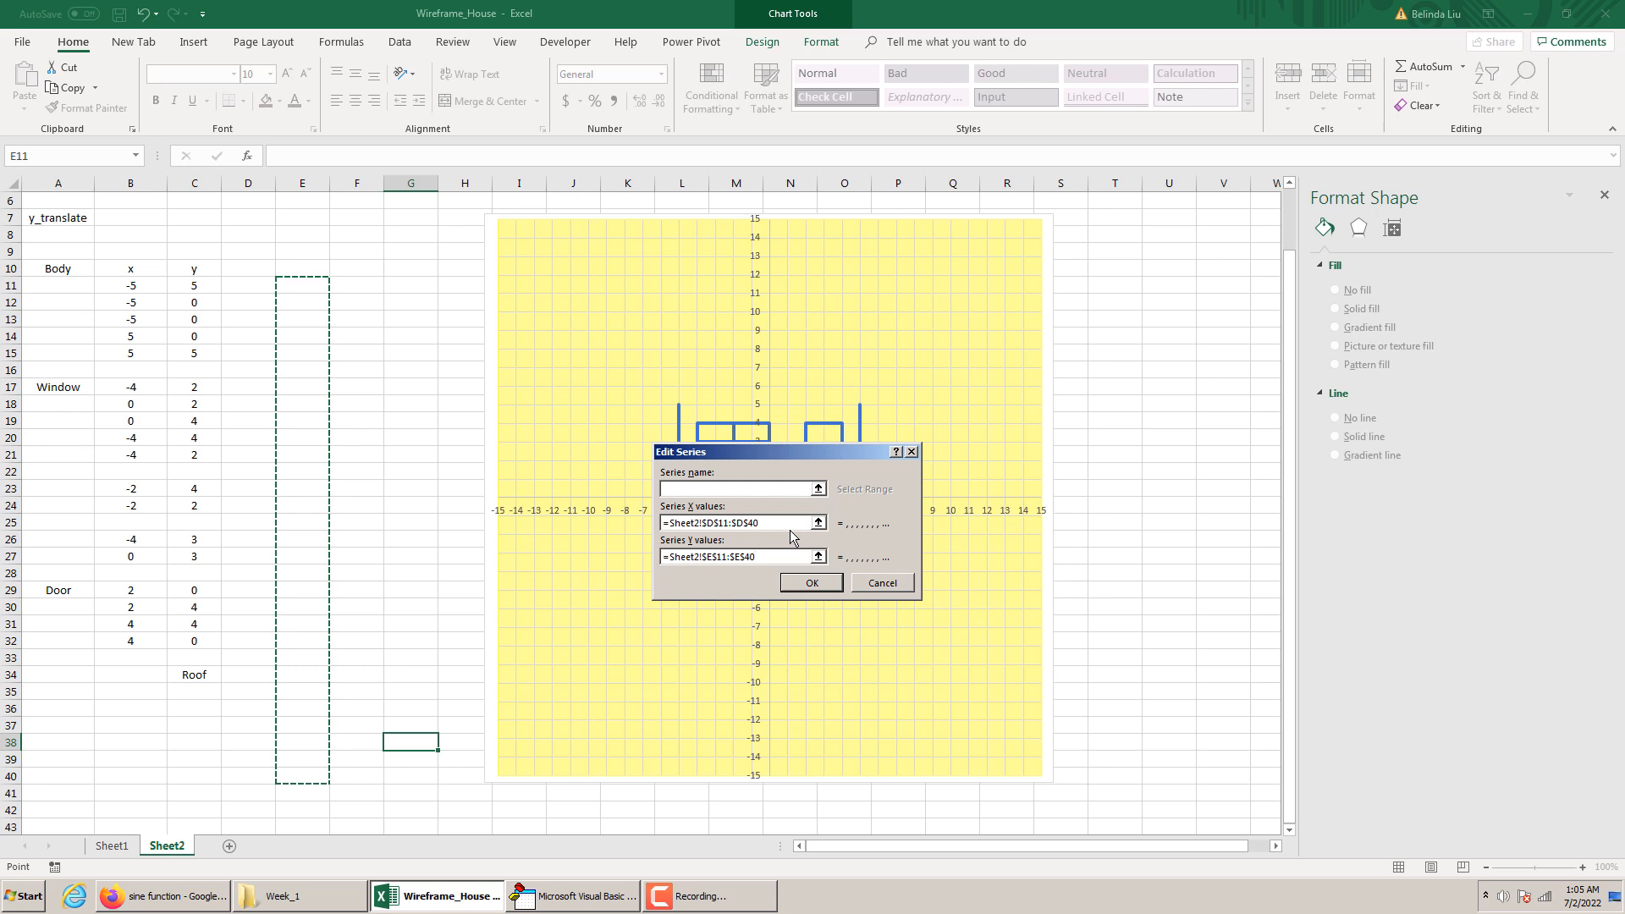
{"action": "left_click", "coordinate": [819, 582]}
{"action": "left_click", "coordinate": [926, 637]}
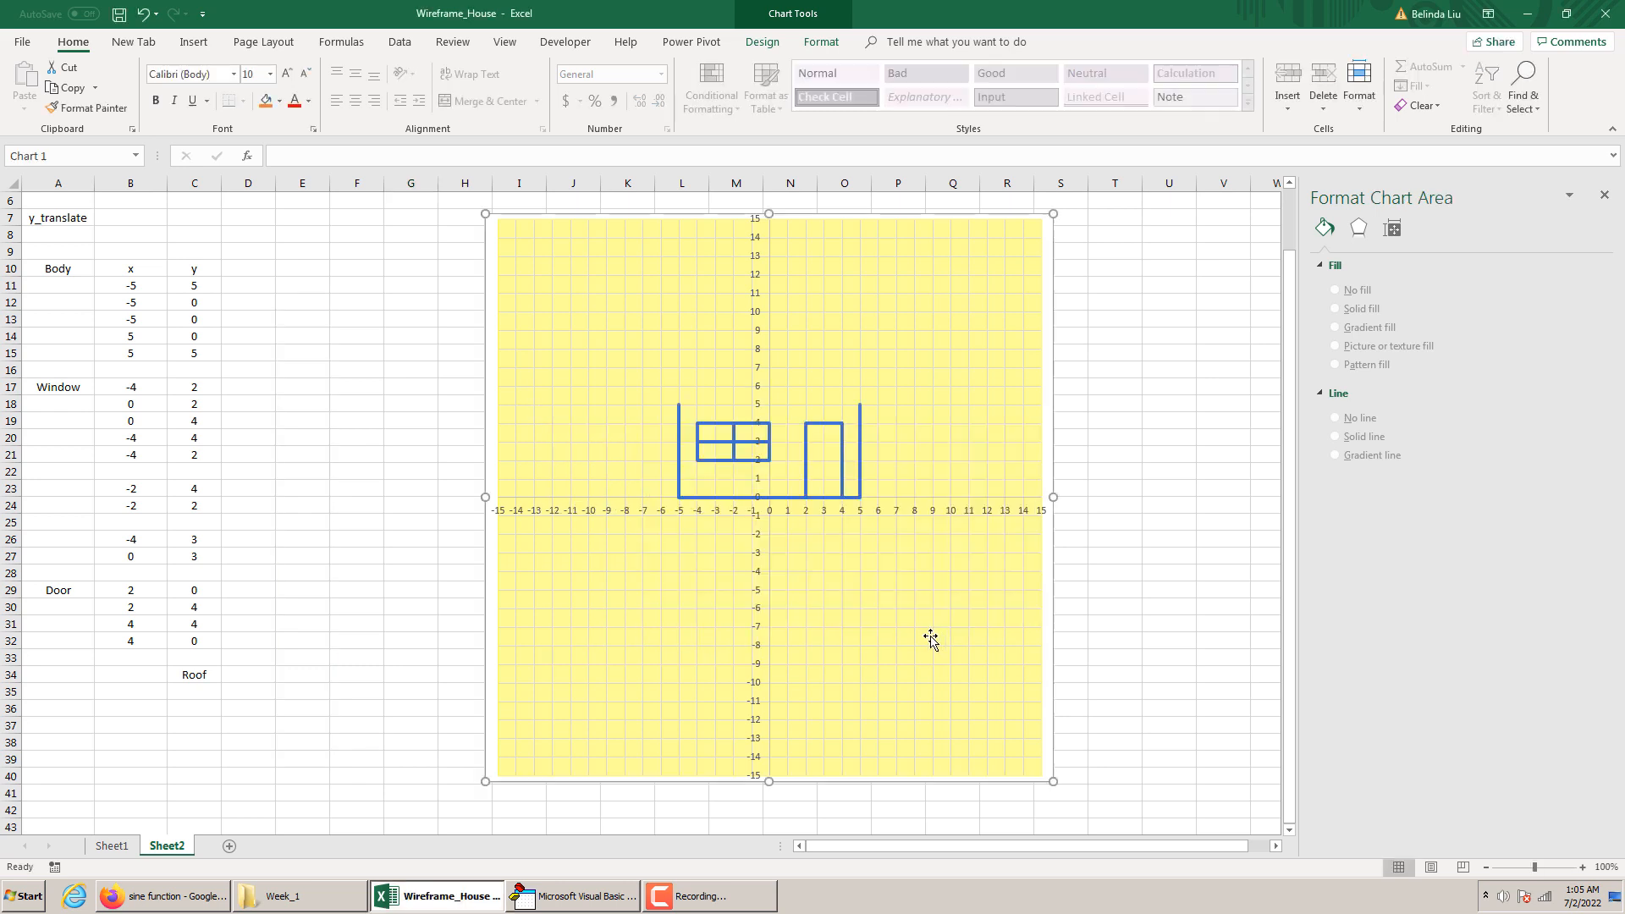
Enter the first roof point in row 34, with x as -7 in D34 and y as 4 in E34
{"action": "left_click", "coordinate": [249, 674]}
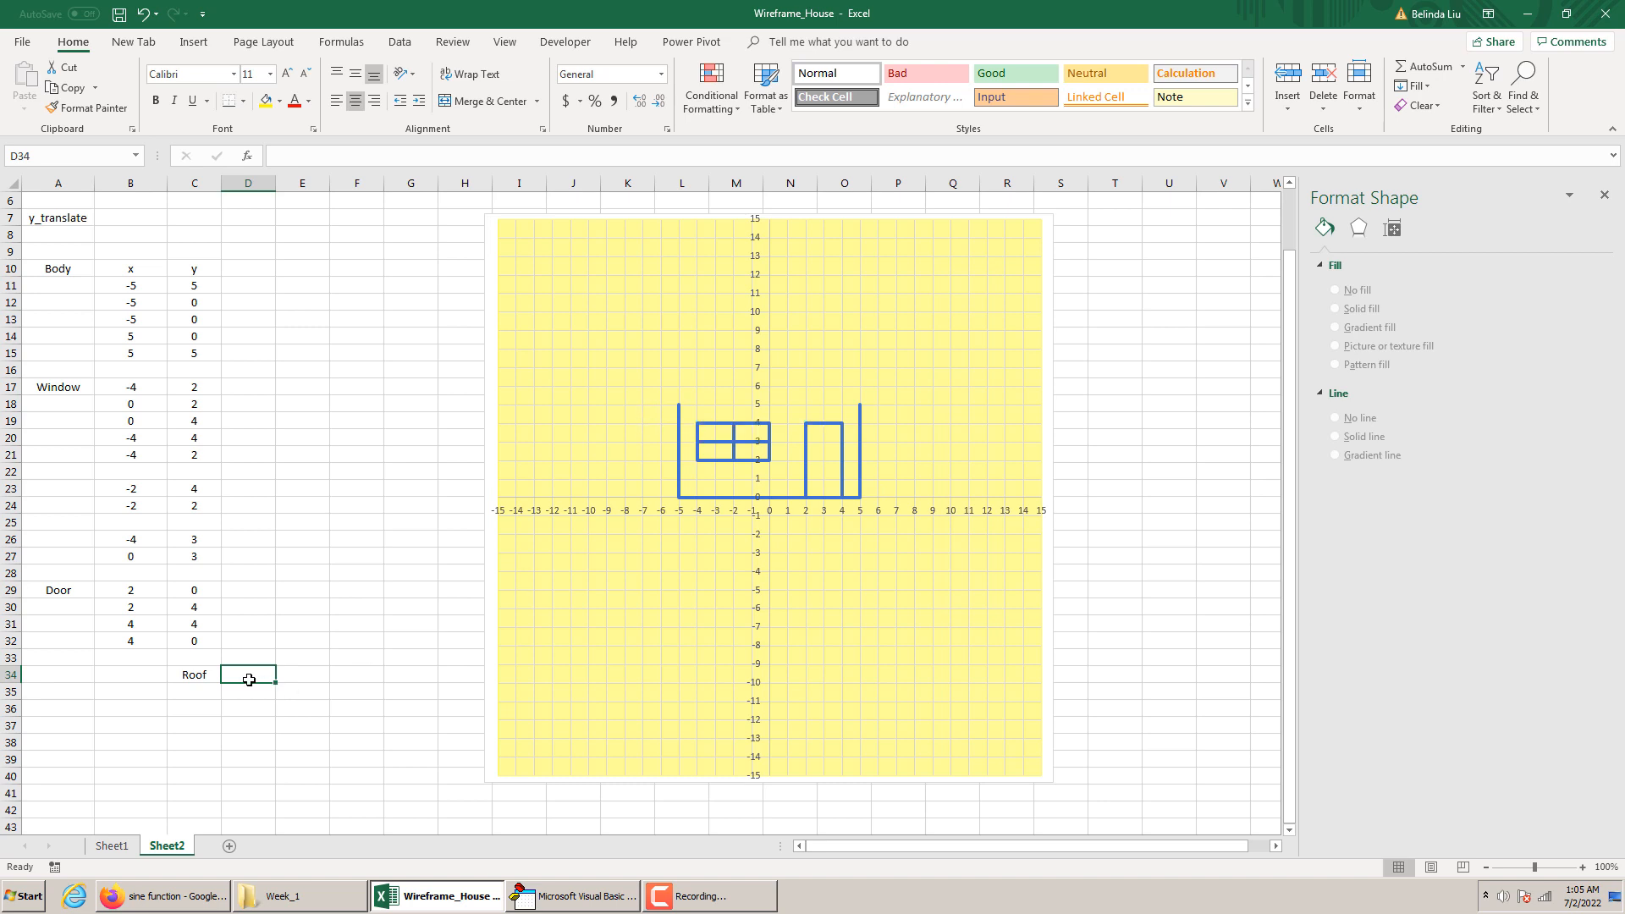
{"action": "type", "text": "7"}
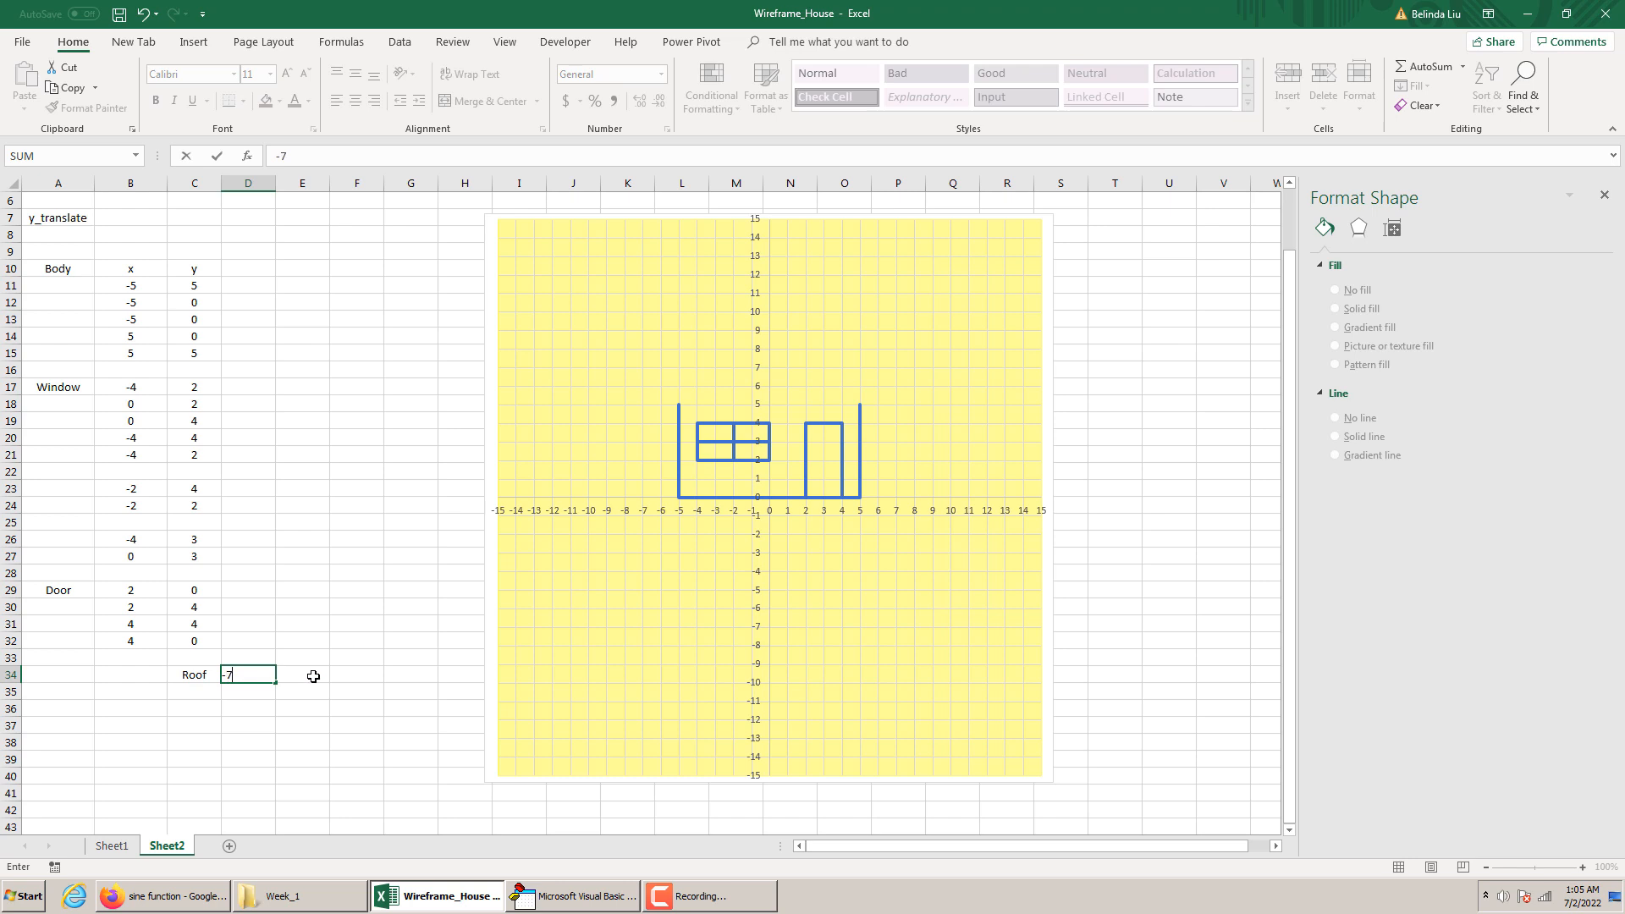
{"action": "left_click", "coordinate": [313, 675]}
{"action": "type", "text": "4"}
{"action": "left_click", "coordinate": [298, 738]}
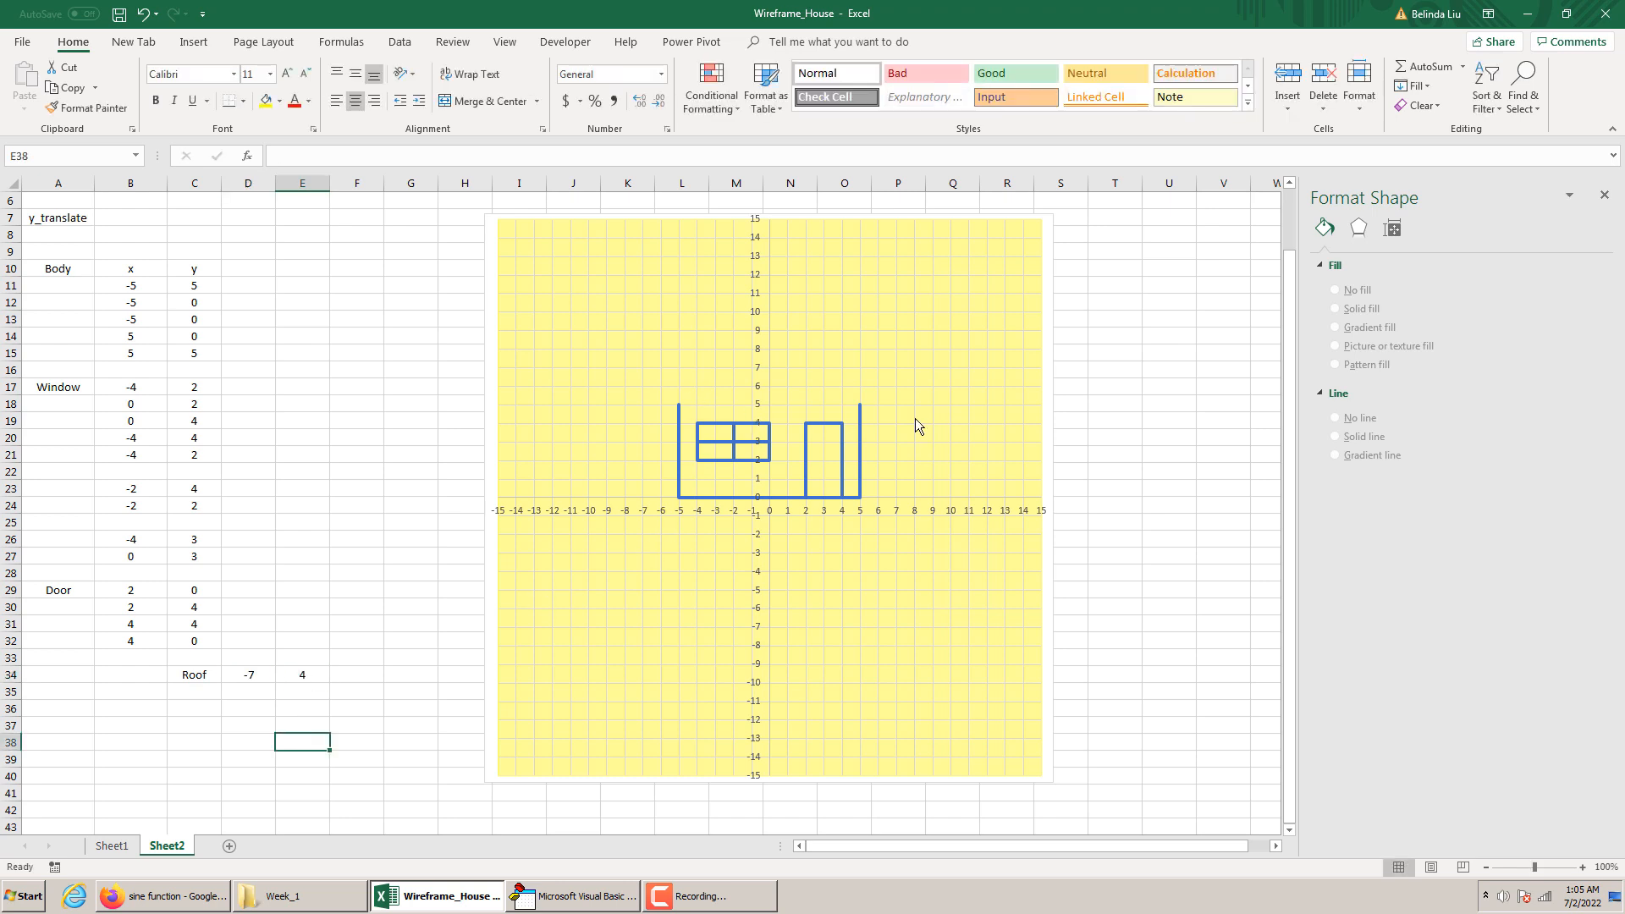
Enter the second roof point in row 35, with x as 7 in D35 and y as 5 in E35
{"action": "left_click", "coordinate": [261, 693]}
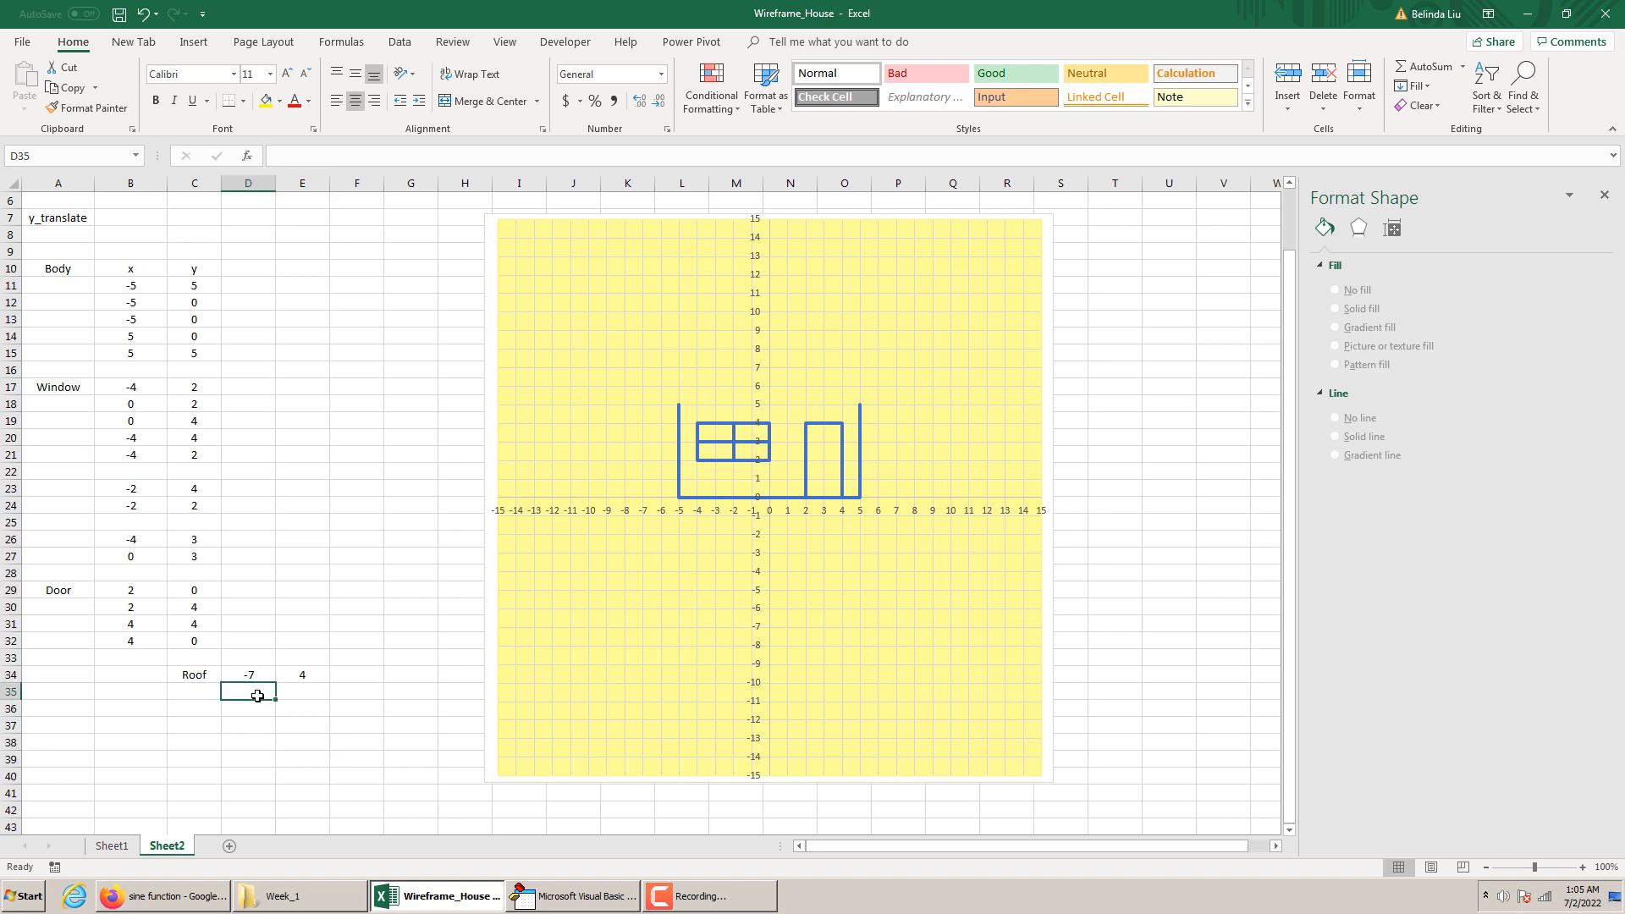
{"action": "type", "text": "7"}
{"action": "left_click", "coordinate": [295, 691]}
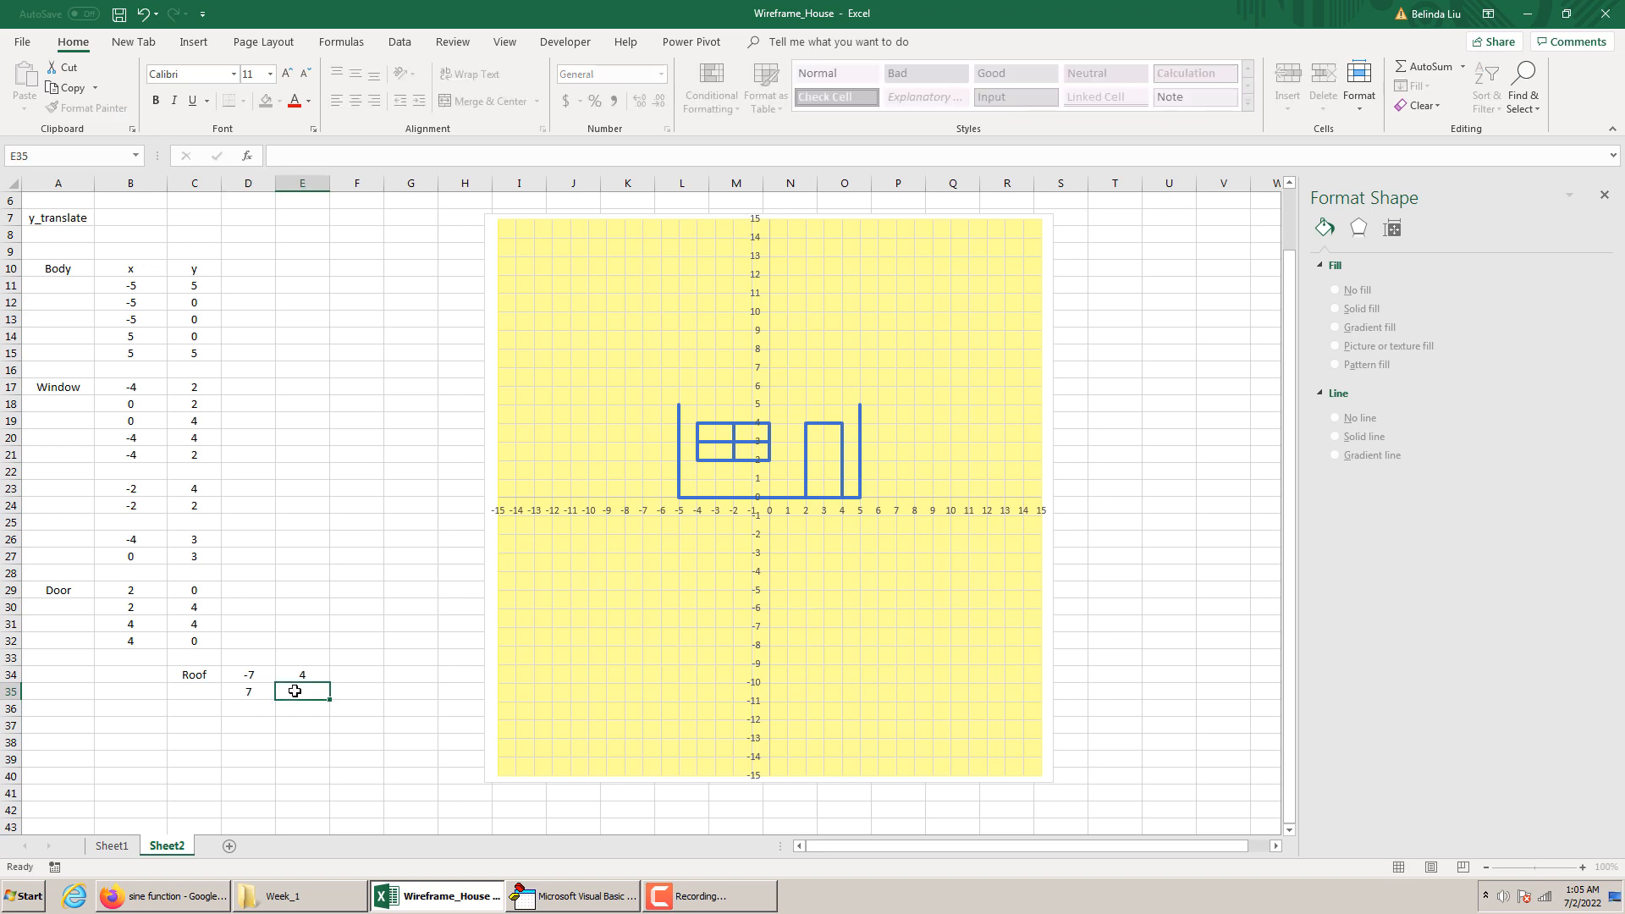
{"action": "type", "text": "5"}
{"action": "left_click", "coordinate": [315, 718]}
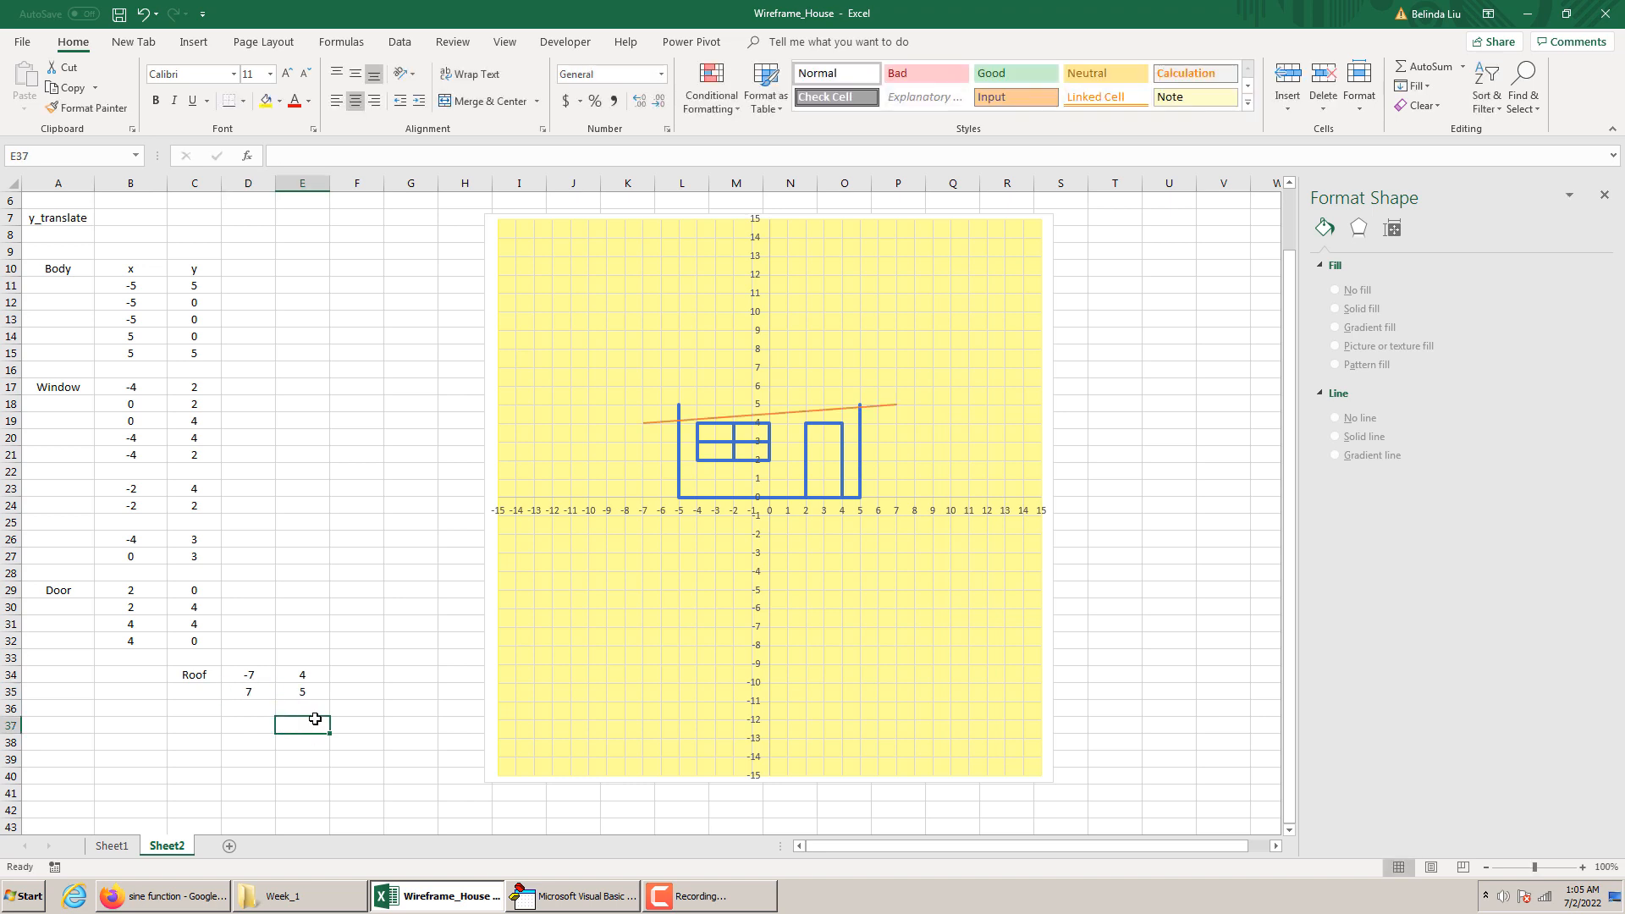
Change the first roof point's y value in E34 to 5
{"action": "left_click", "coordinate": [307, 677]}
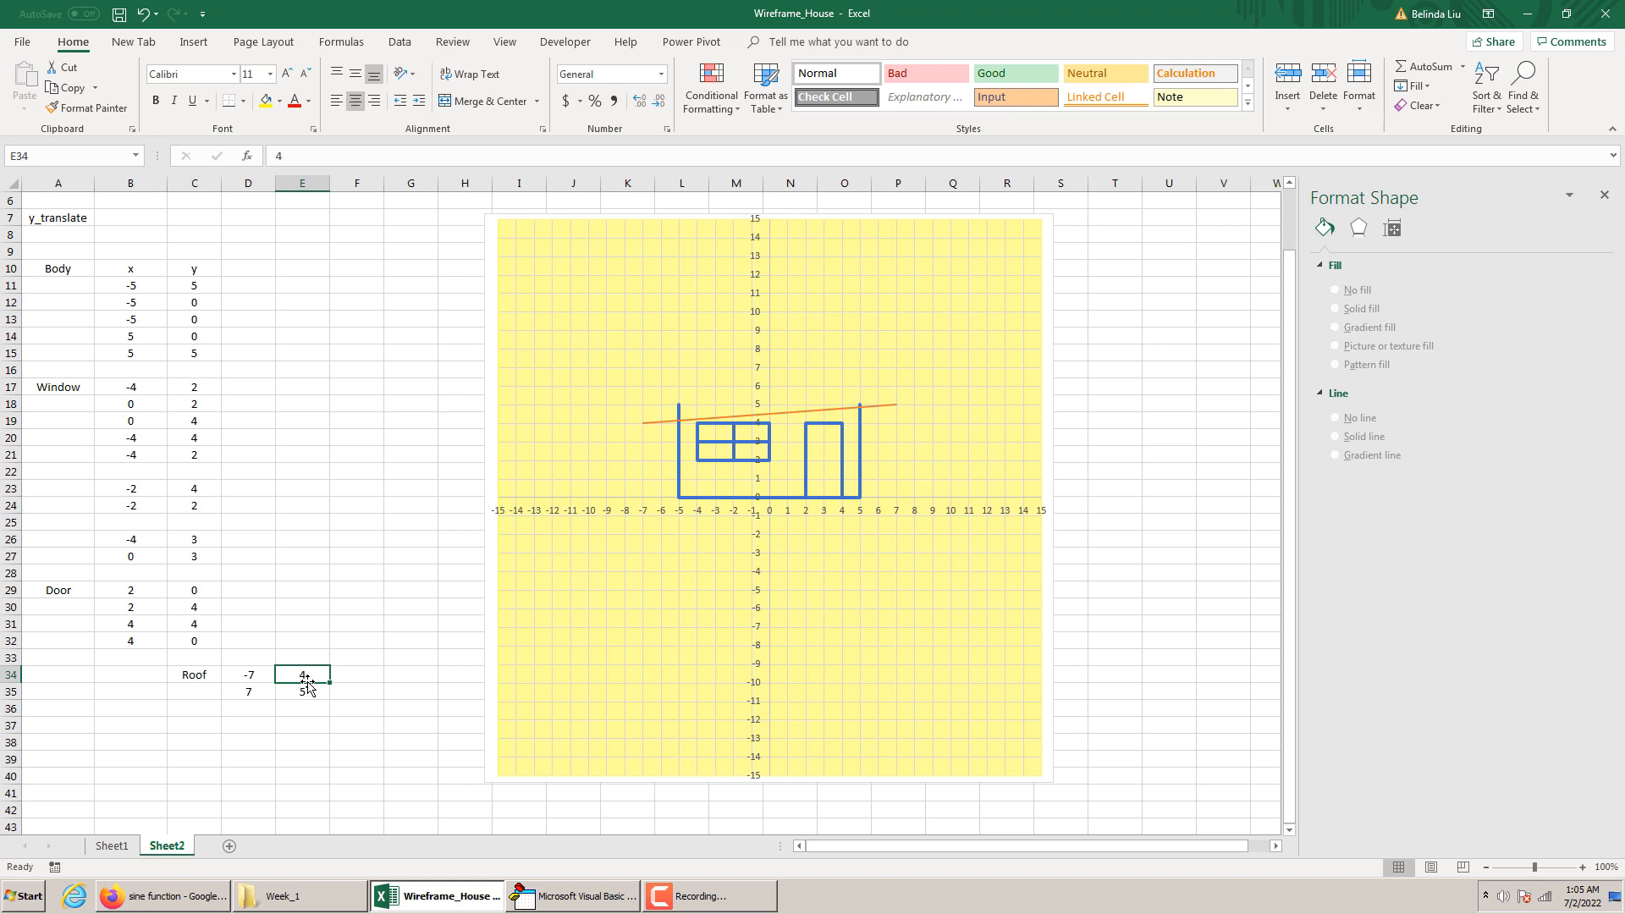
{"action": "type", "text": "5"}
{"action": "left_click", "coordinate": [317, 757]}
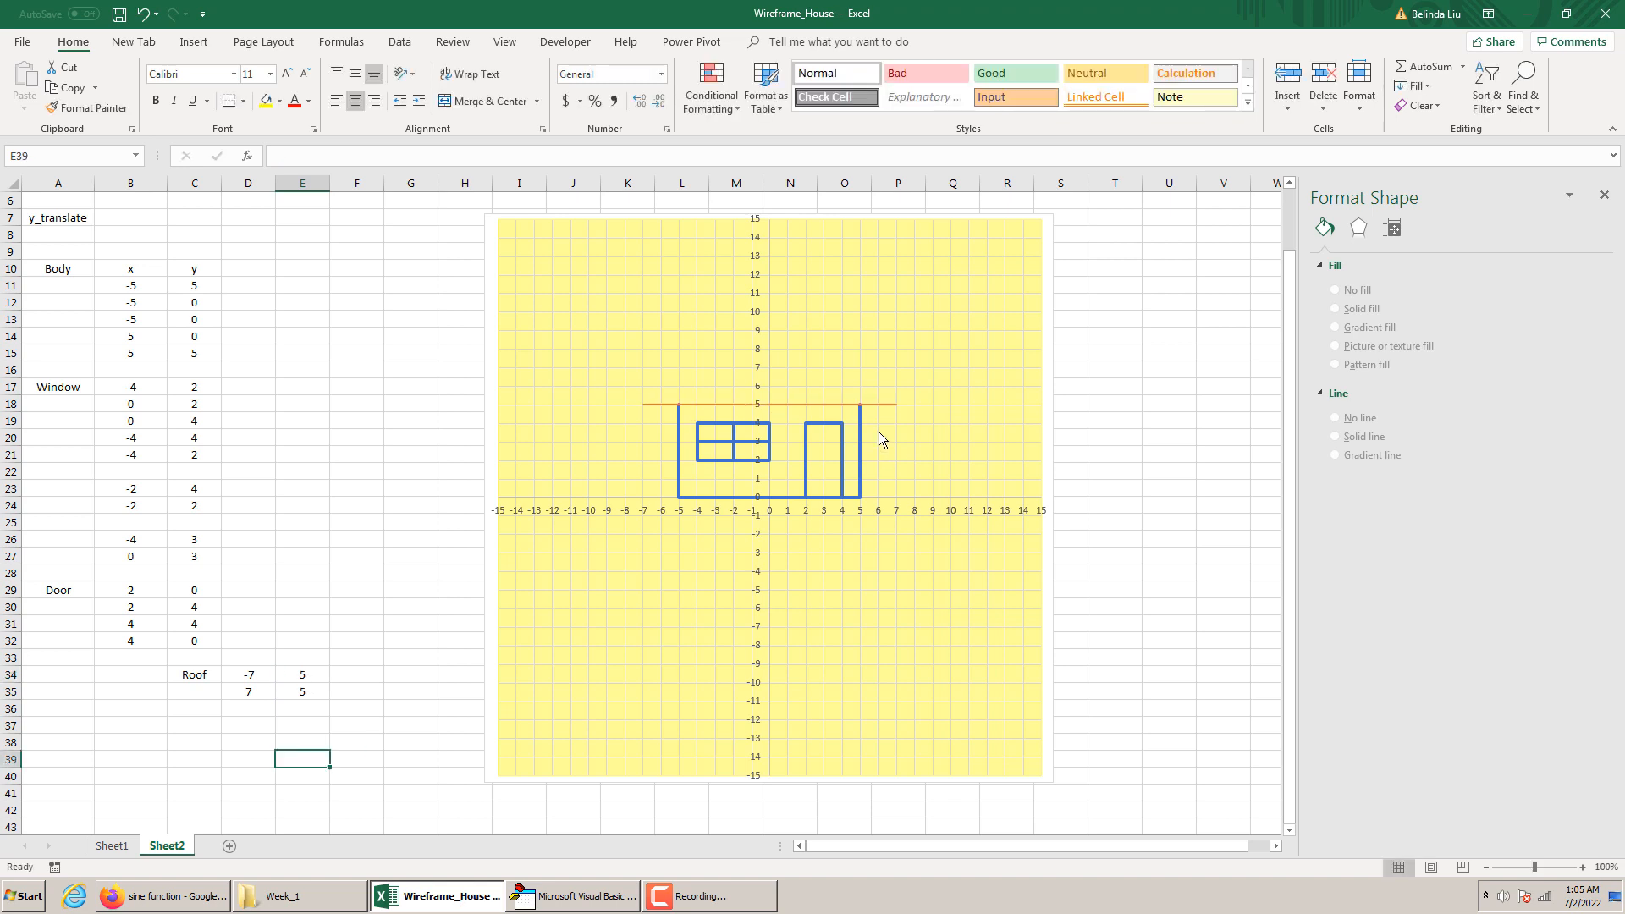
Set the line width of the roof's horizontal base segment in the chart to 3 pt
{"action": "left_click", "coordinate": [890, 404]}
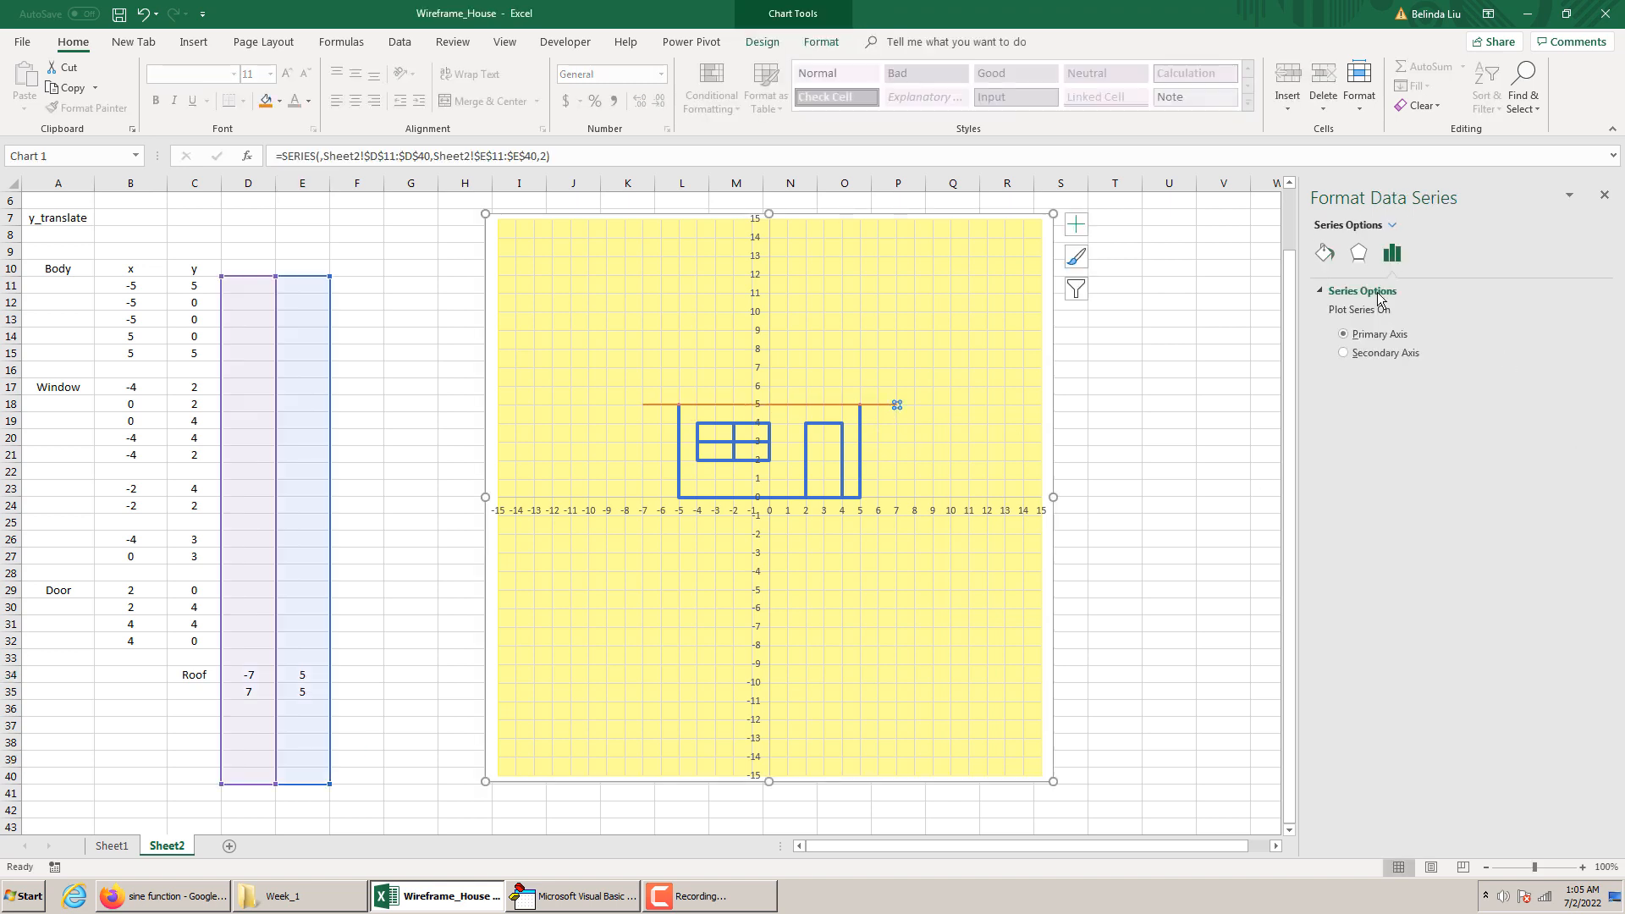
{"action": "left_click", "coordinate": [1324, 254]}
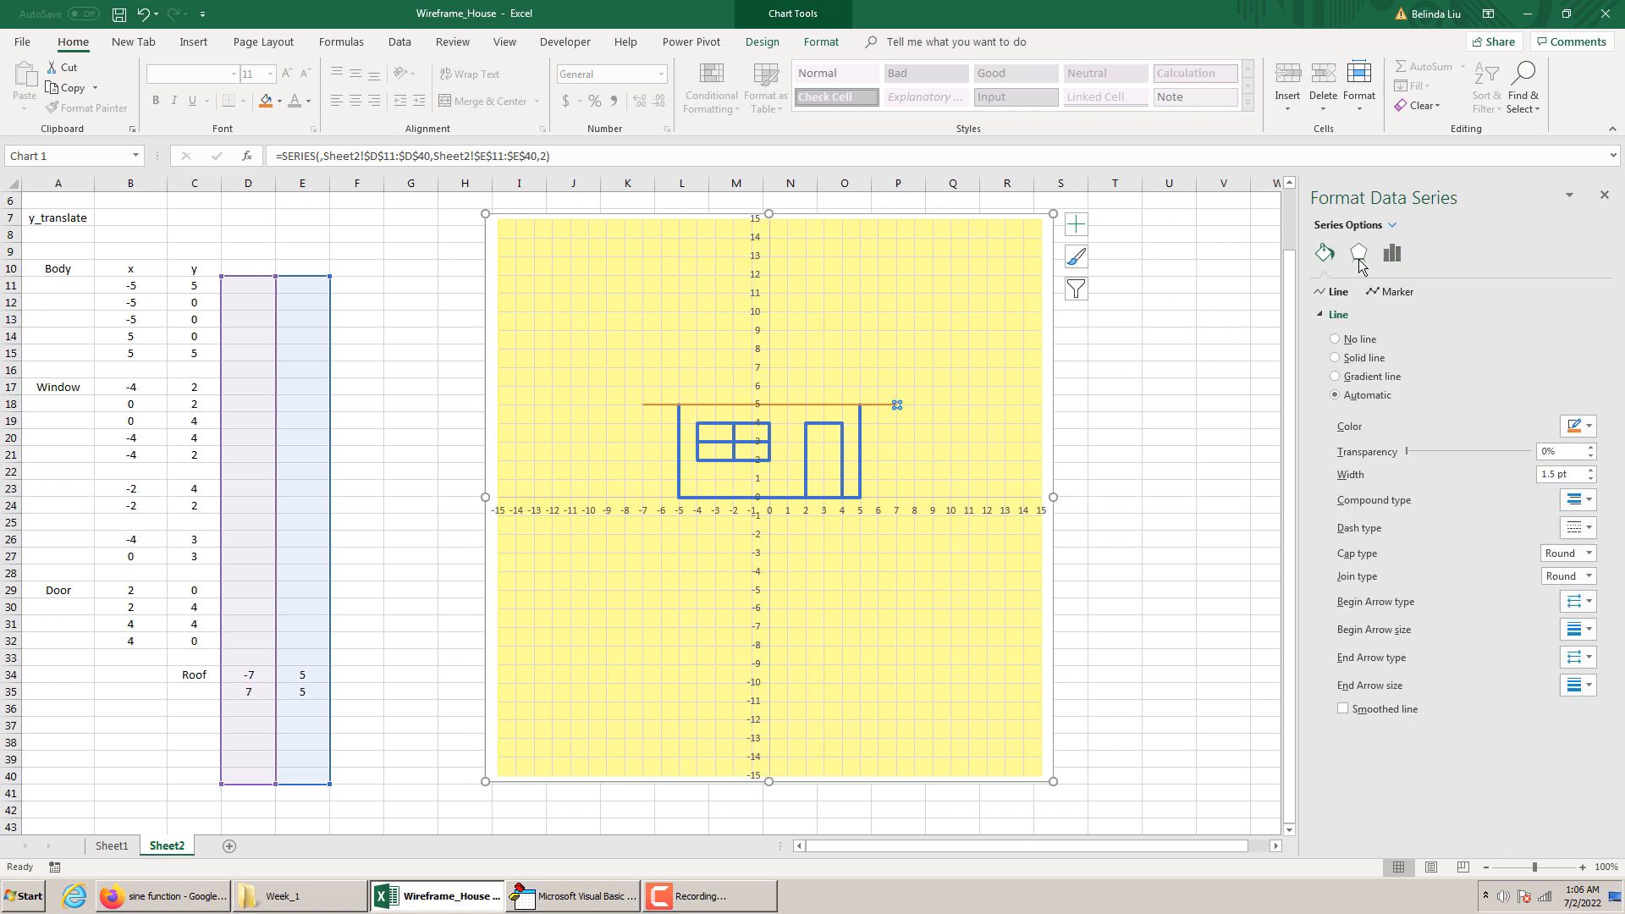
{"action": "left_click", "coordinate": [1357, 256]}
{"action": "left_click", "coordinate": [898, 405]}
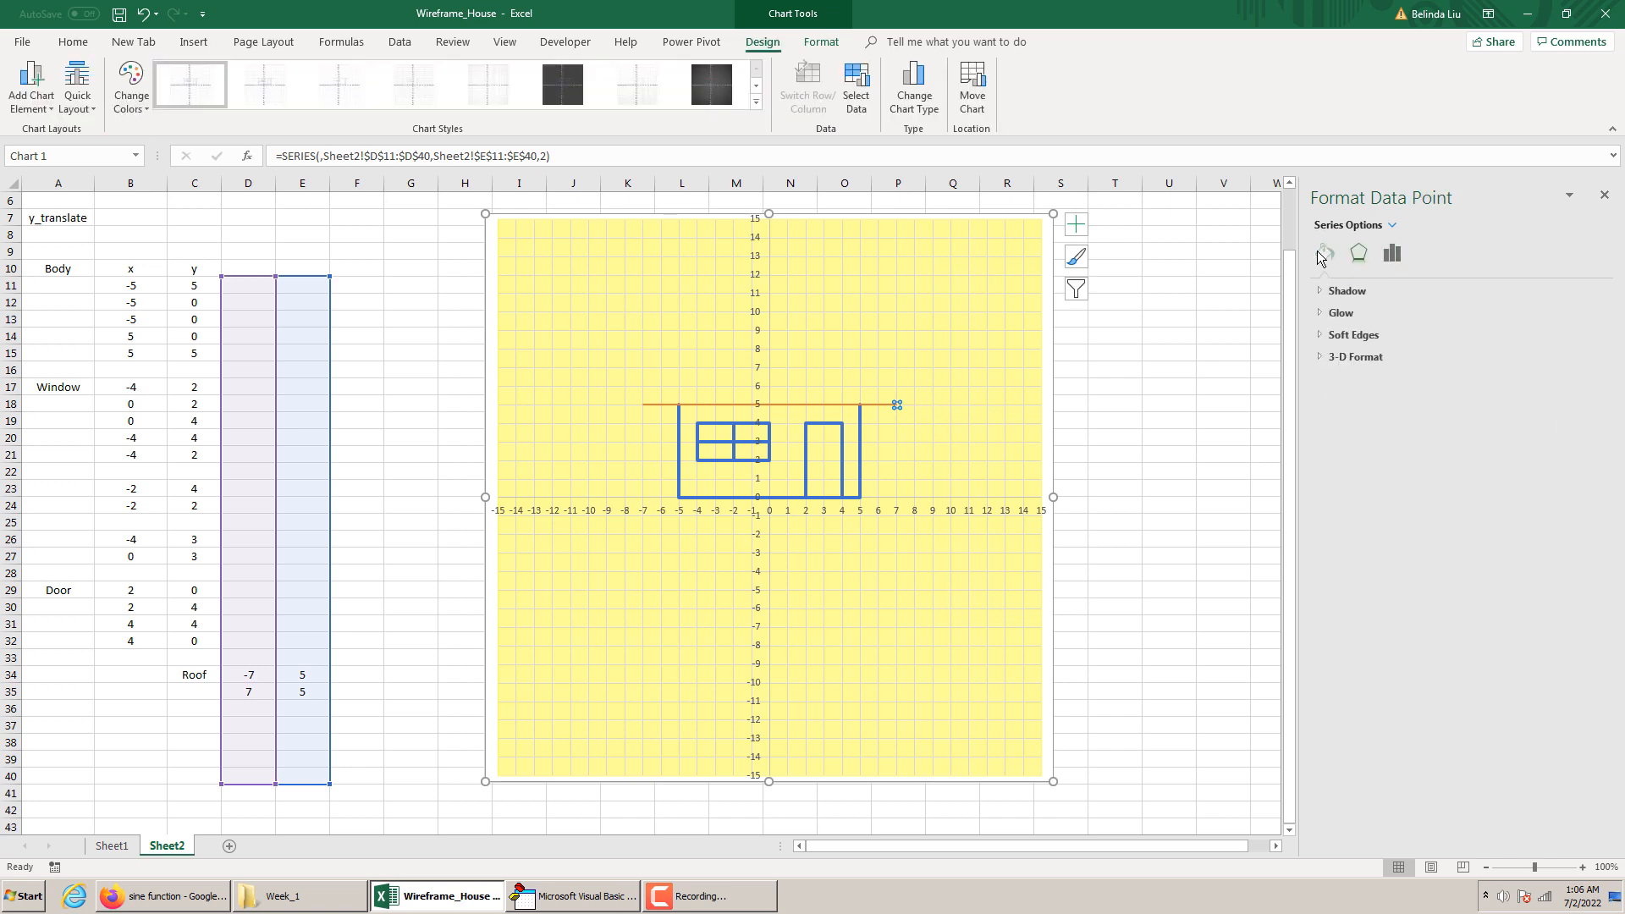
{"action": "left_click", "coordinate": [1323, 256]}
{"action": "left_click", "coordinate": [1590, 470]}
{"action": "left_click", "coordinate": [1591, 469]}
{"action": "left_click", "coordinate": [1591, 470]}
{"action": "left_click", "coordinate": [1591, 469]}
{"action": "left_click", "coordinate": [1591, 469]}
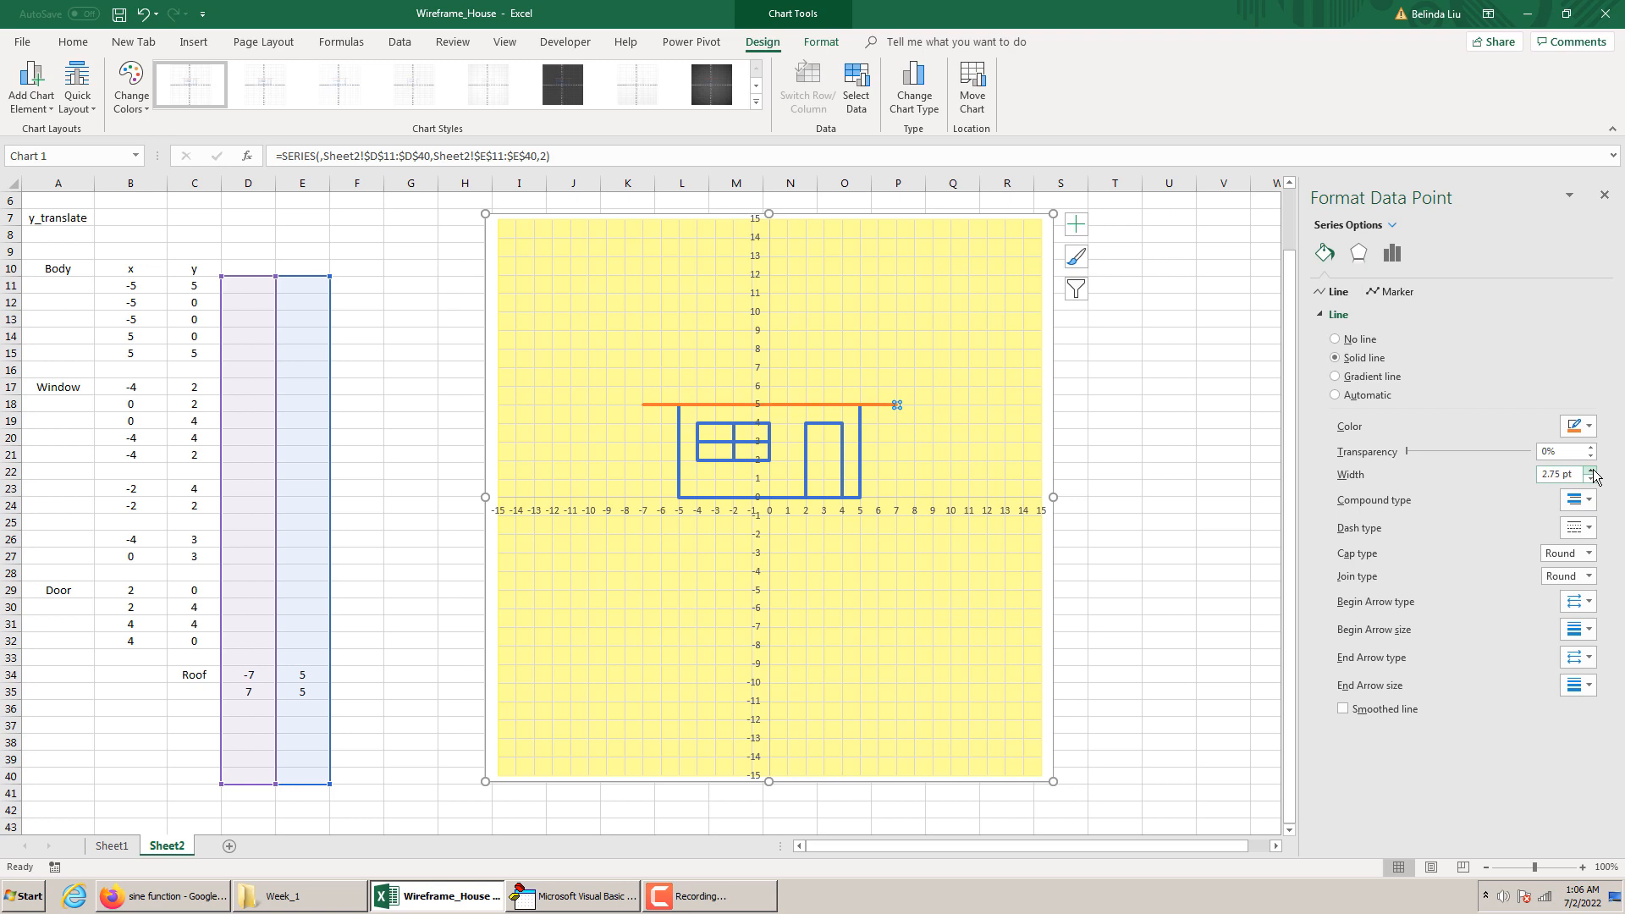
{"action": "left_click", "coordinate": [1159, 474]}
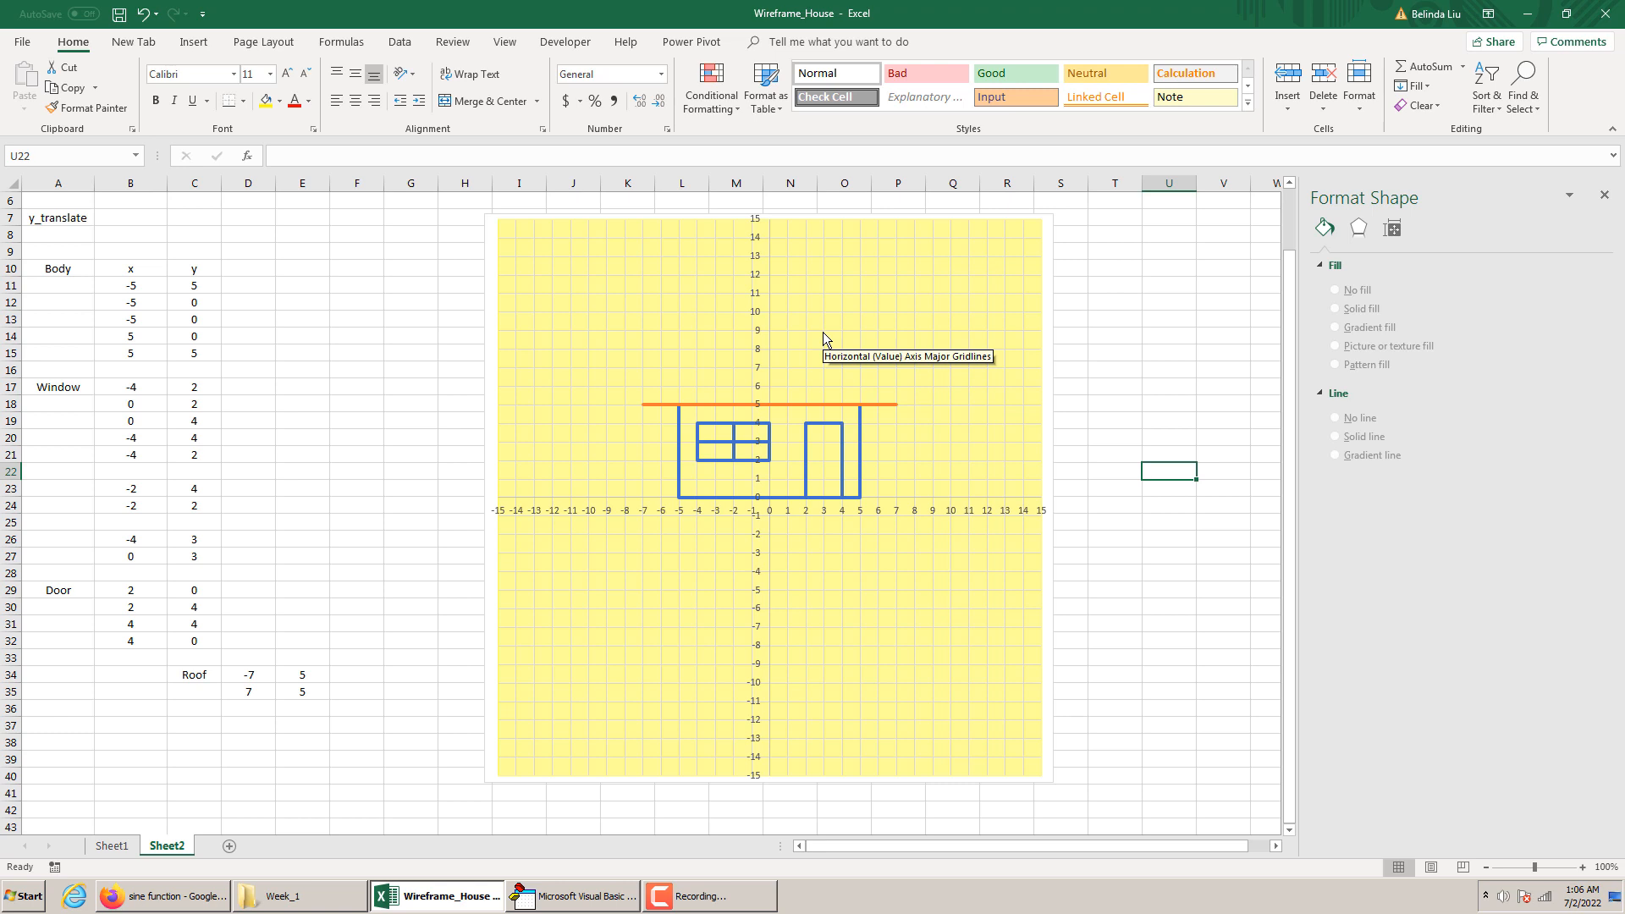
Enter the third roof point in row 36, with x as 3 in D36 and y as 9 in E36
{"action": "left_click", "coordinate": [244, 709]}
{"action": "type", "text": "3"}
{"action": "left_click", "coordinate": [302, 711]}
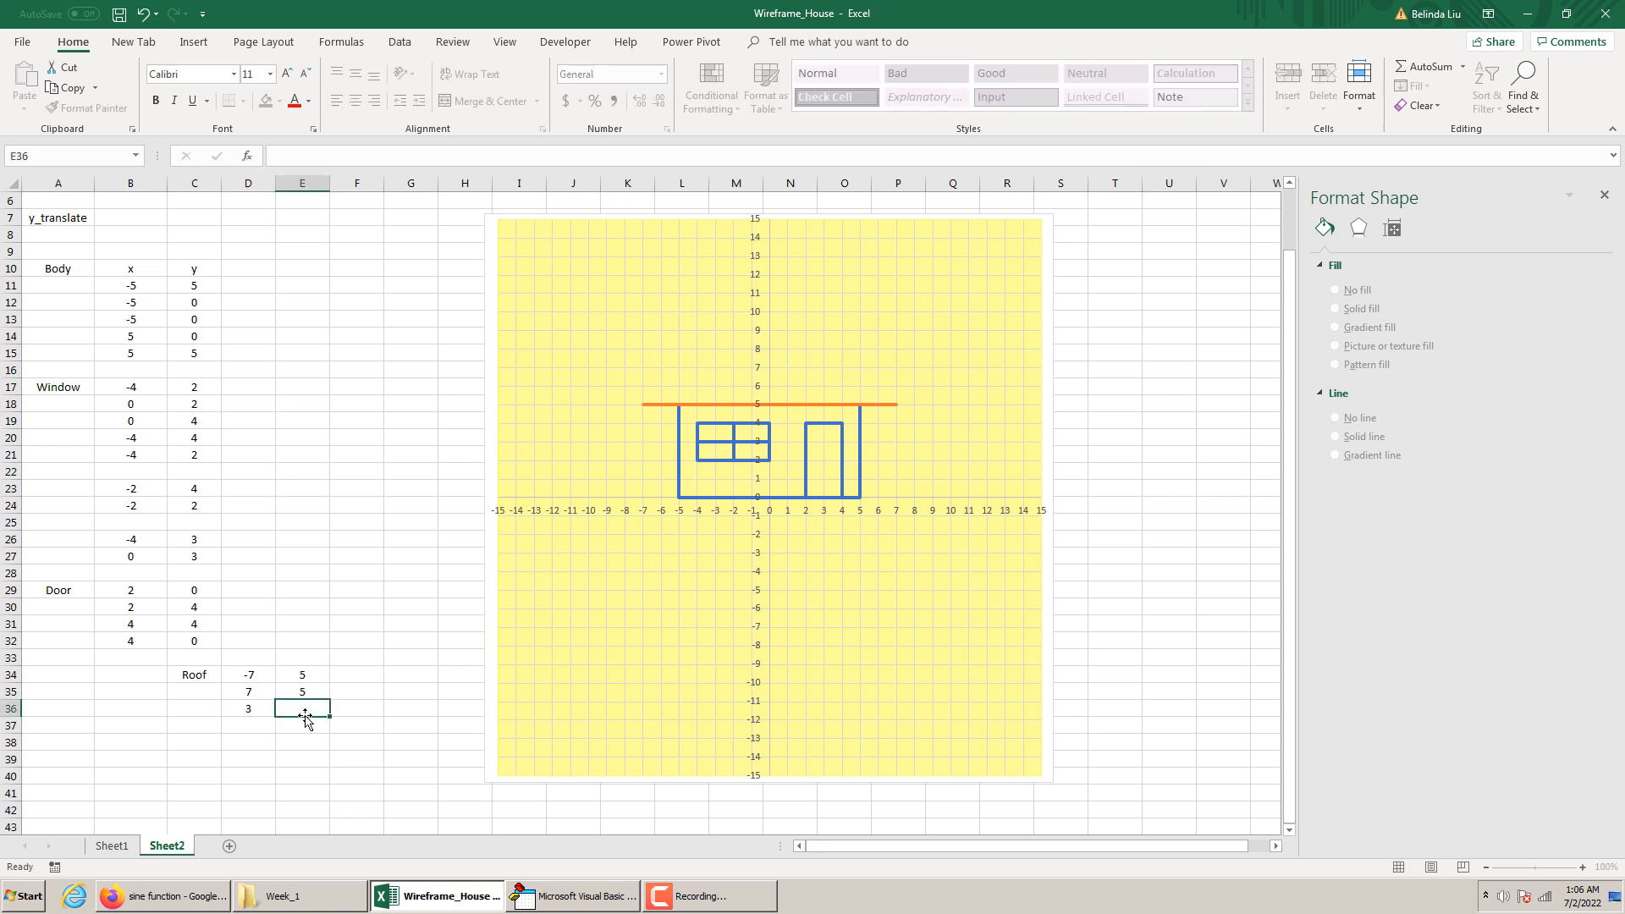
{"action": "type", "text": "9"}
{"action": "left_click", "coordinate": [352, 772]}
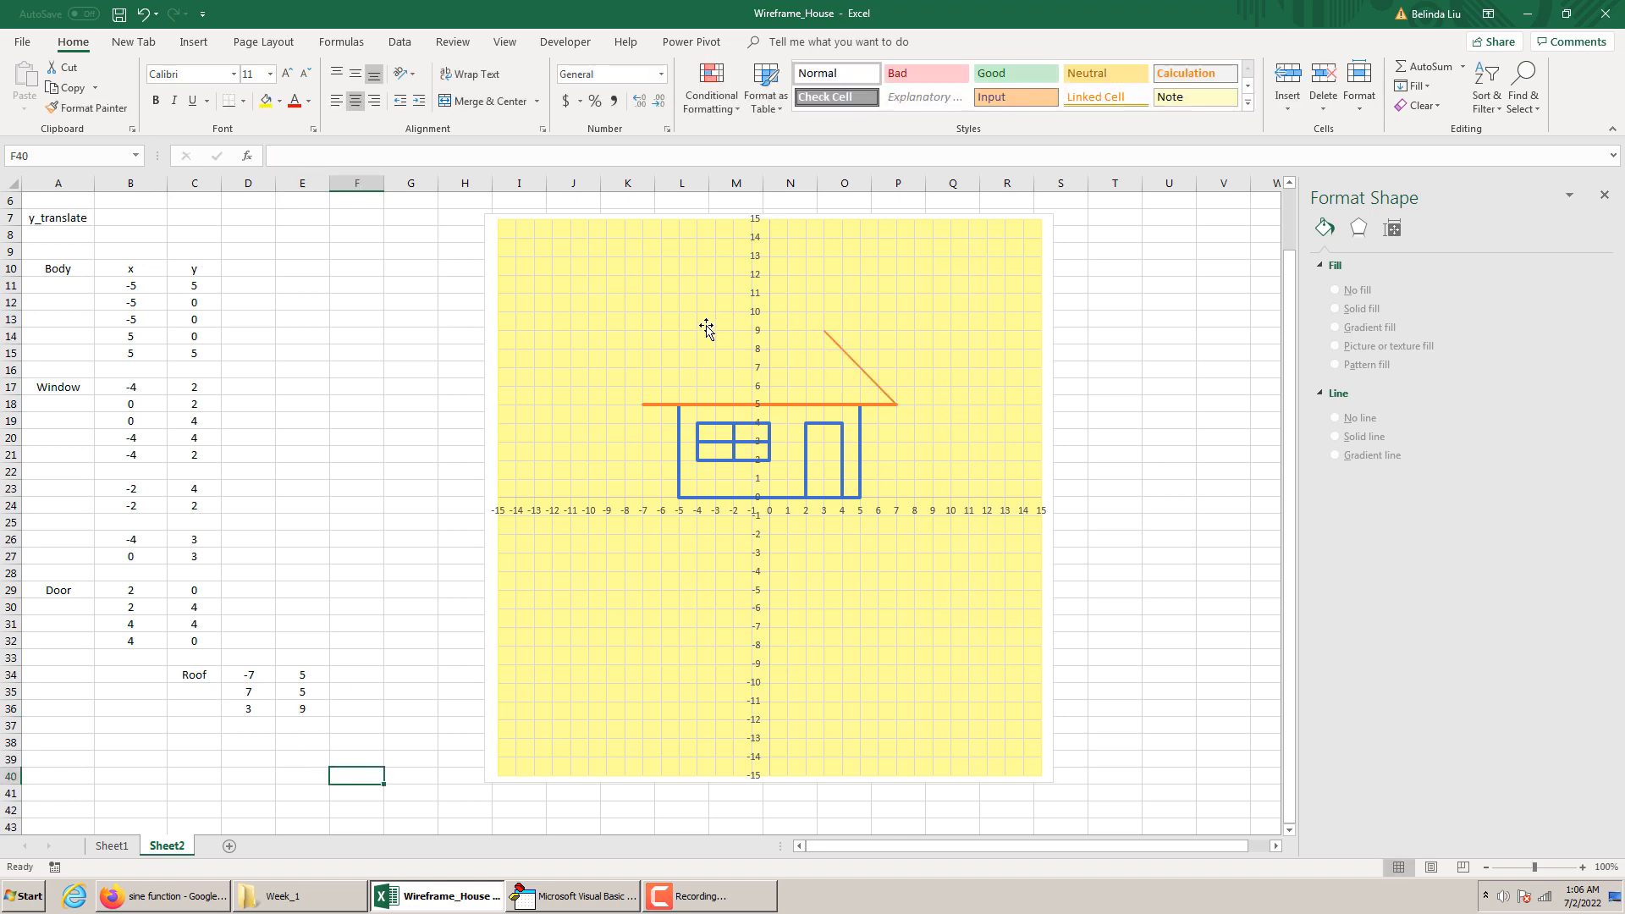
Enter the fourth roof point in row 37, with x as -3 in D37 and y as 9 in E37
{"action": "left_click", "coordinate": [245, 723]}
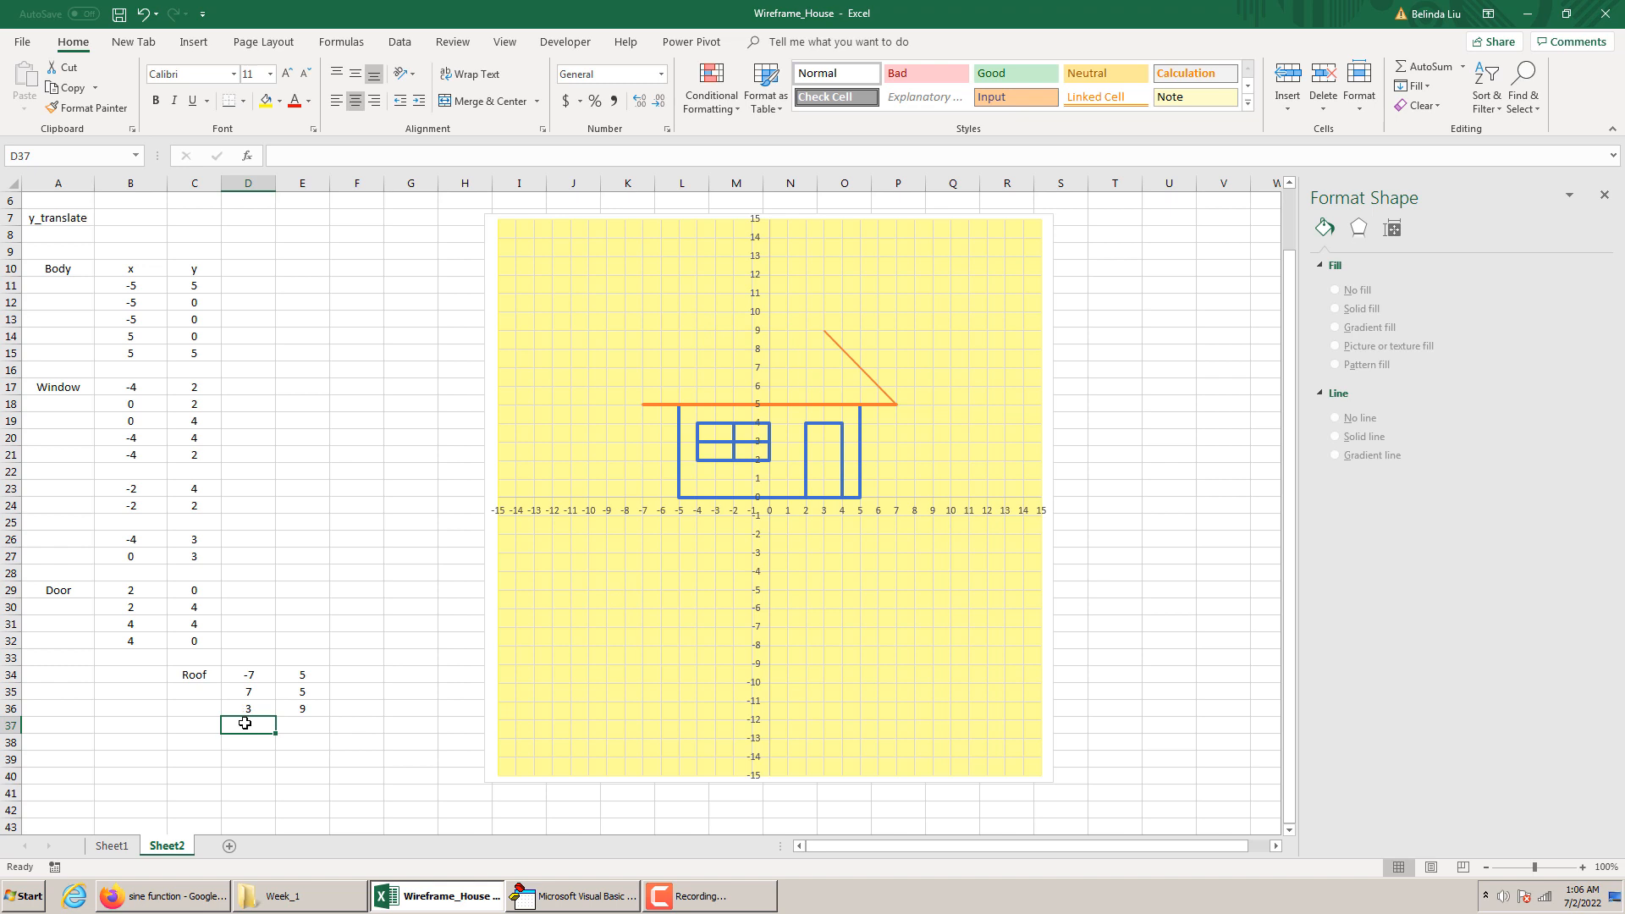
{"action": "type", "text": "-3"}
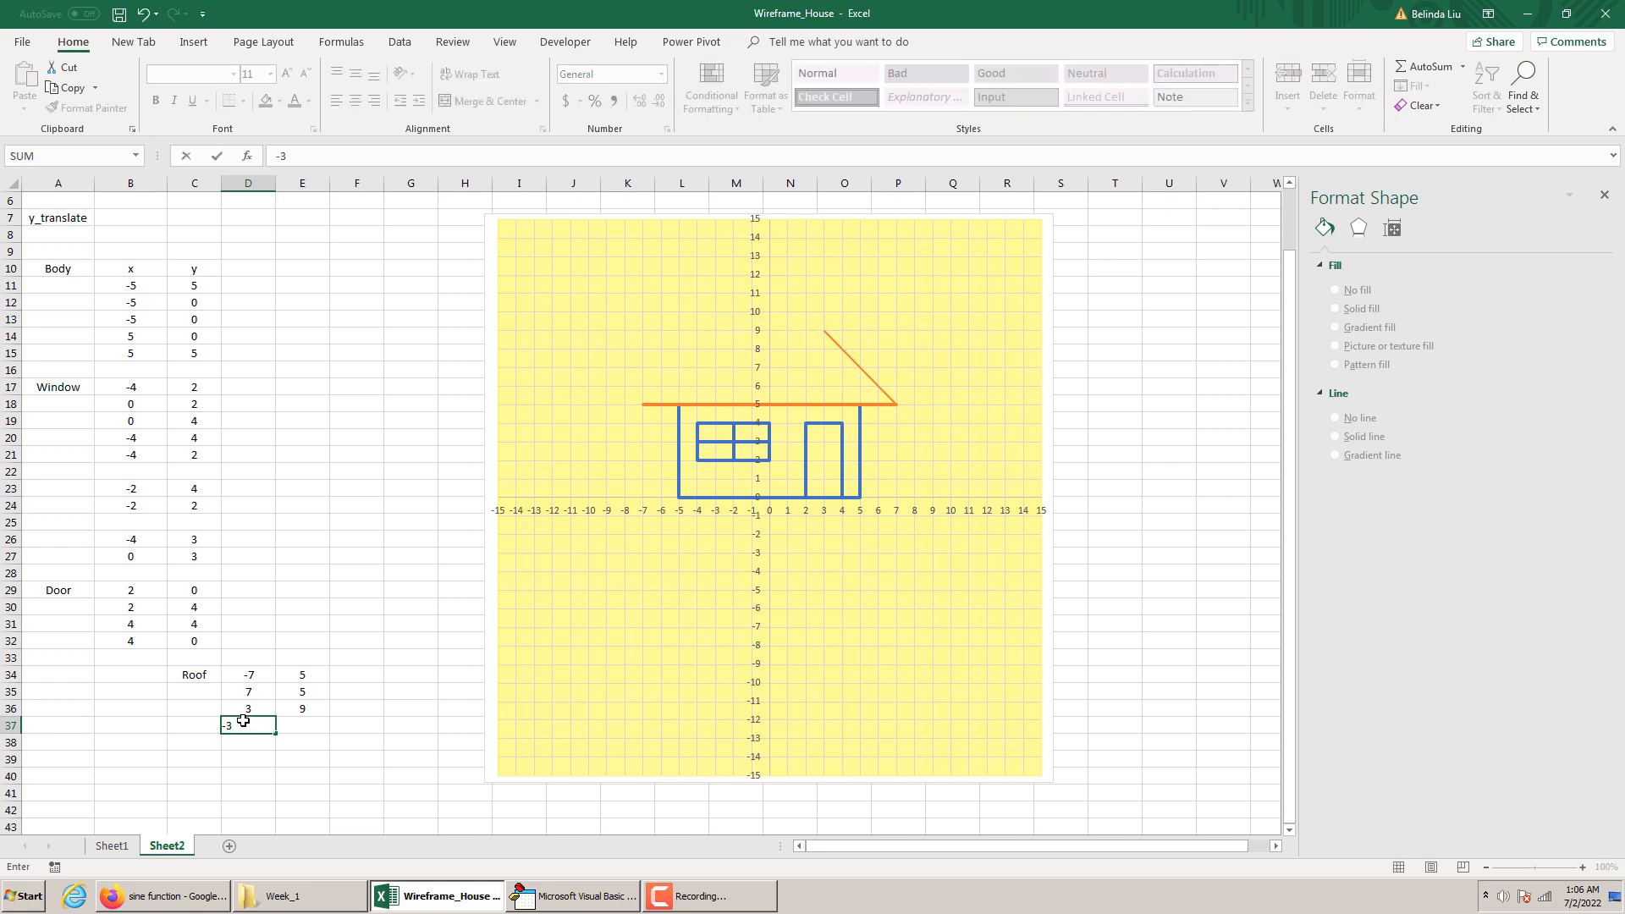
{"action": "key", "text": "Tab"}
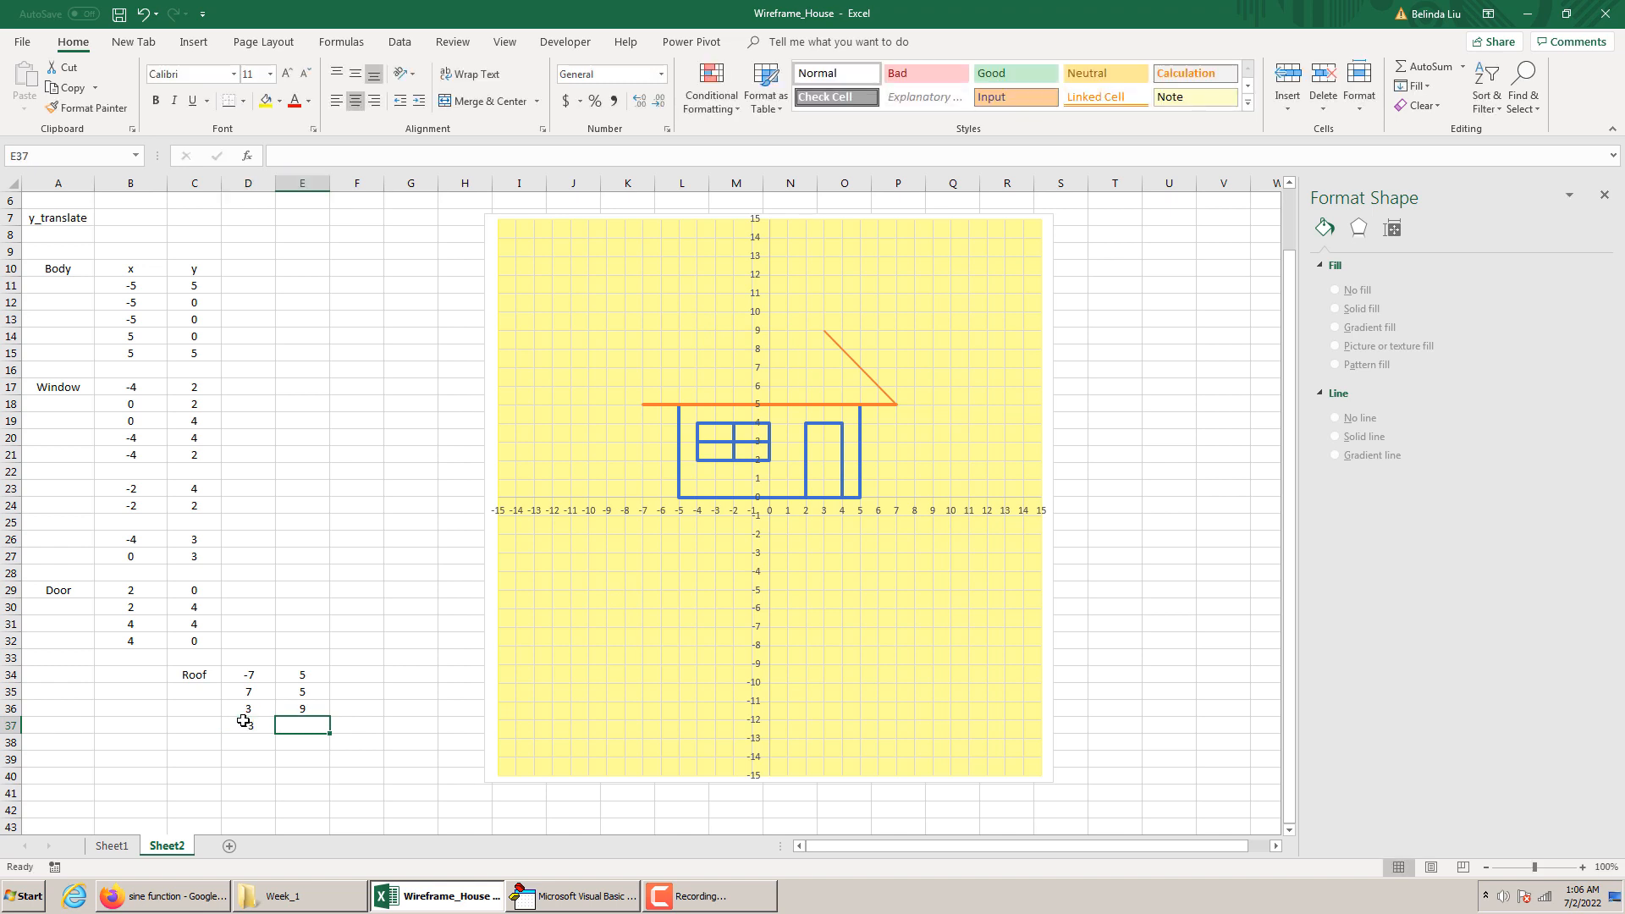
{"action": "type", "text": "9"}
{"action": "key", "text": "Return"}
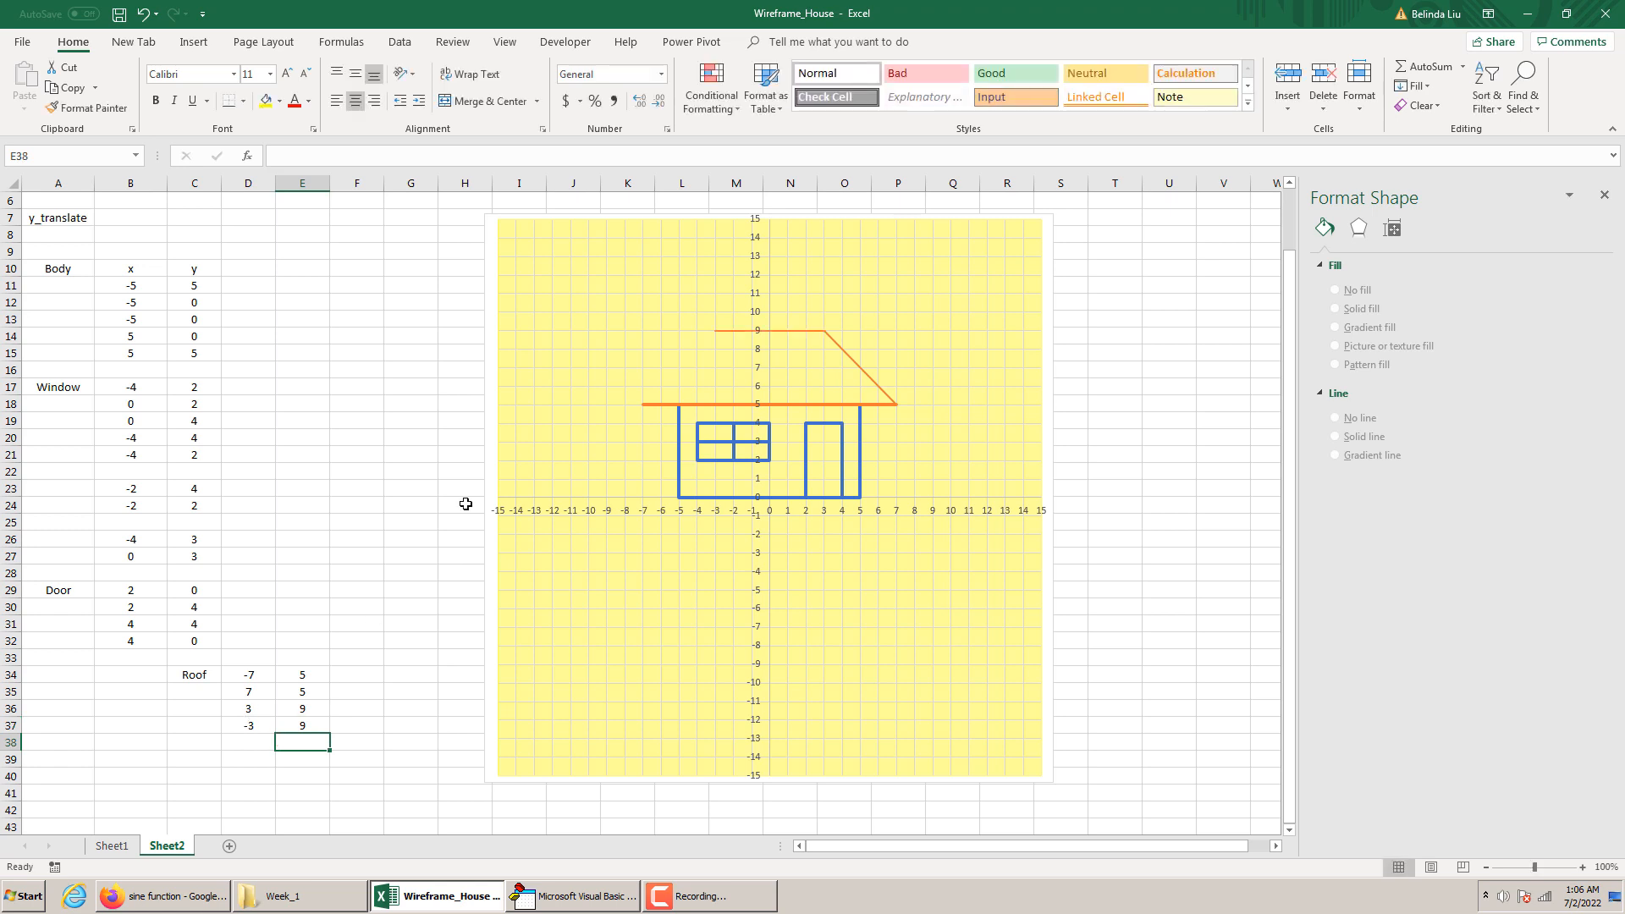
{"action": "left_click", "coordinate": [456, 482]}
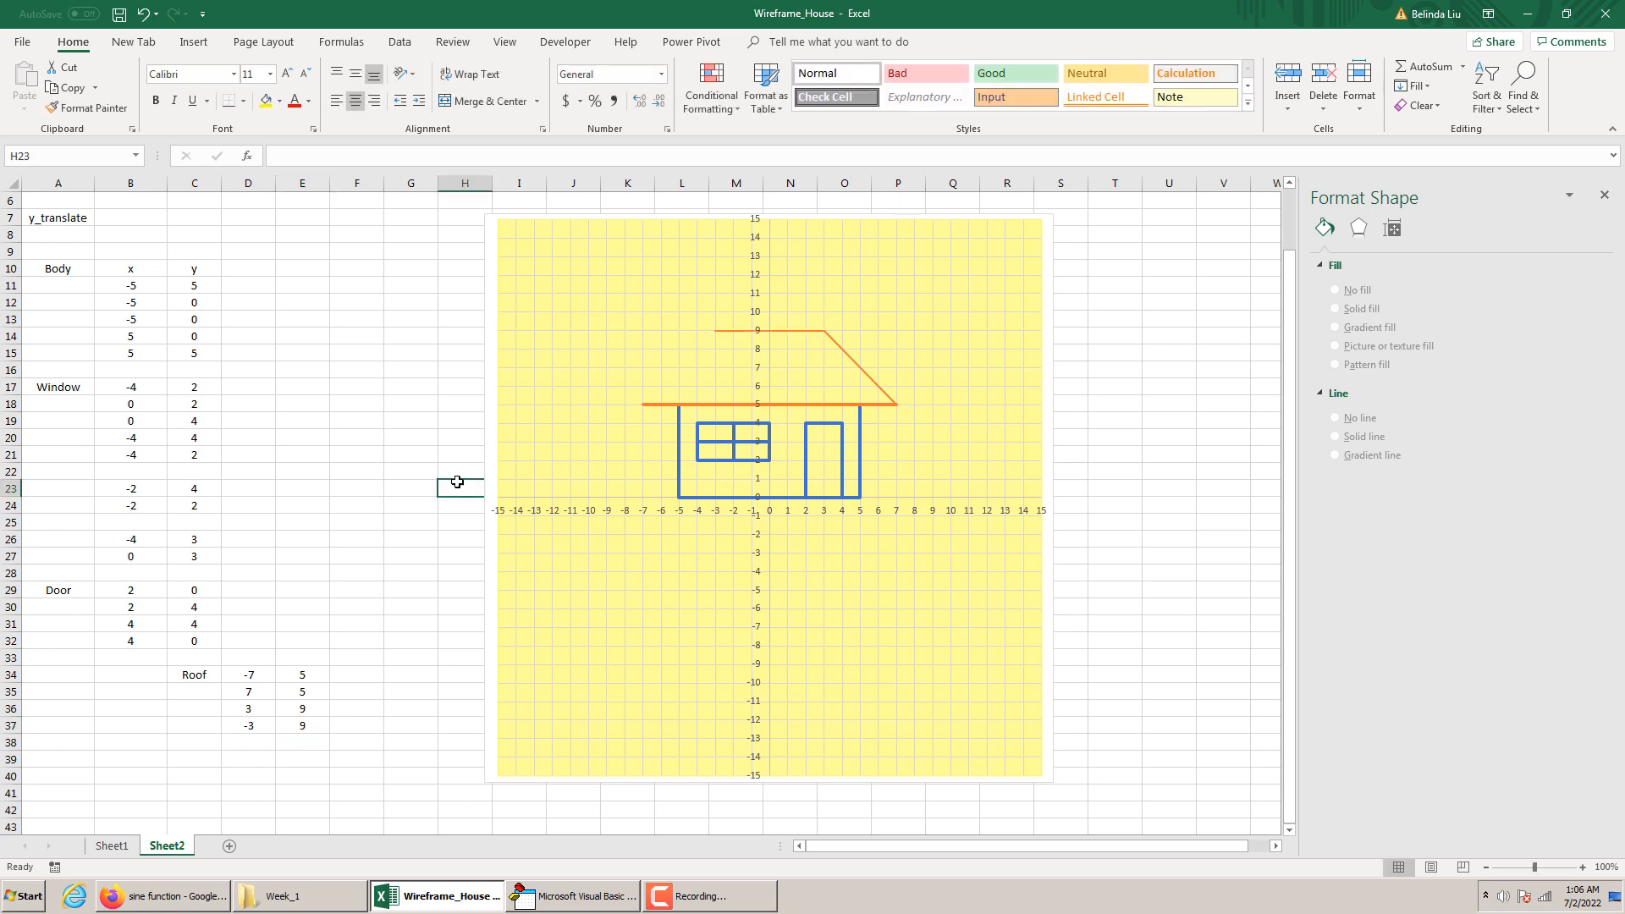
Increase the line width of the whole roof series to match the thickness of the roof's base line
{"action": "left_click", "coordinate": [826, 330]}
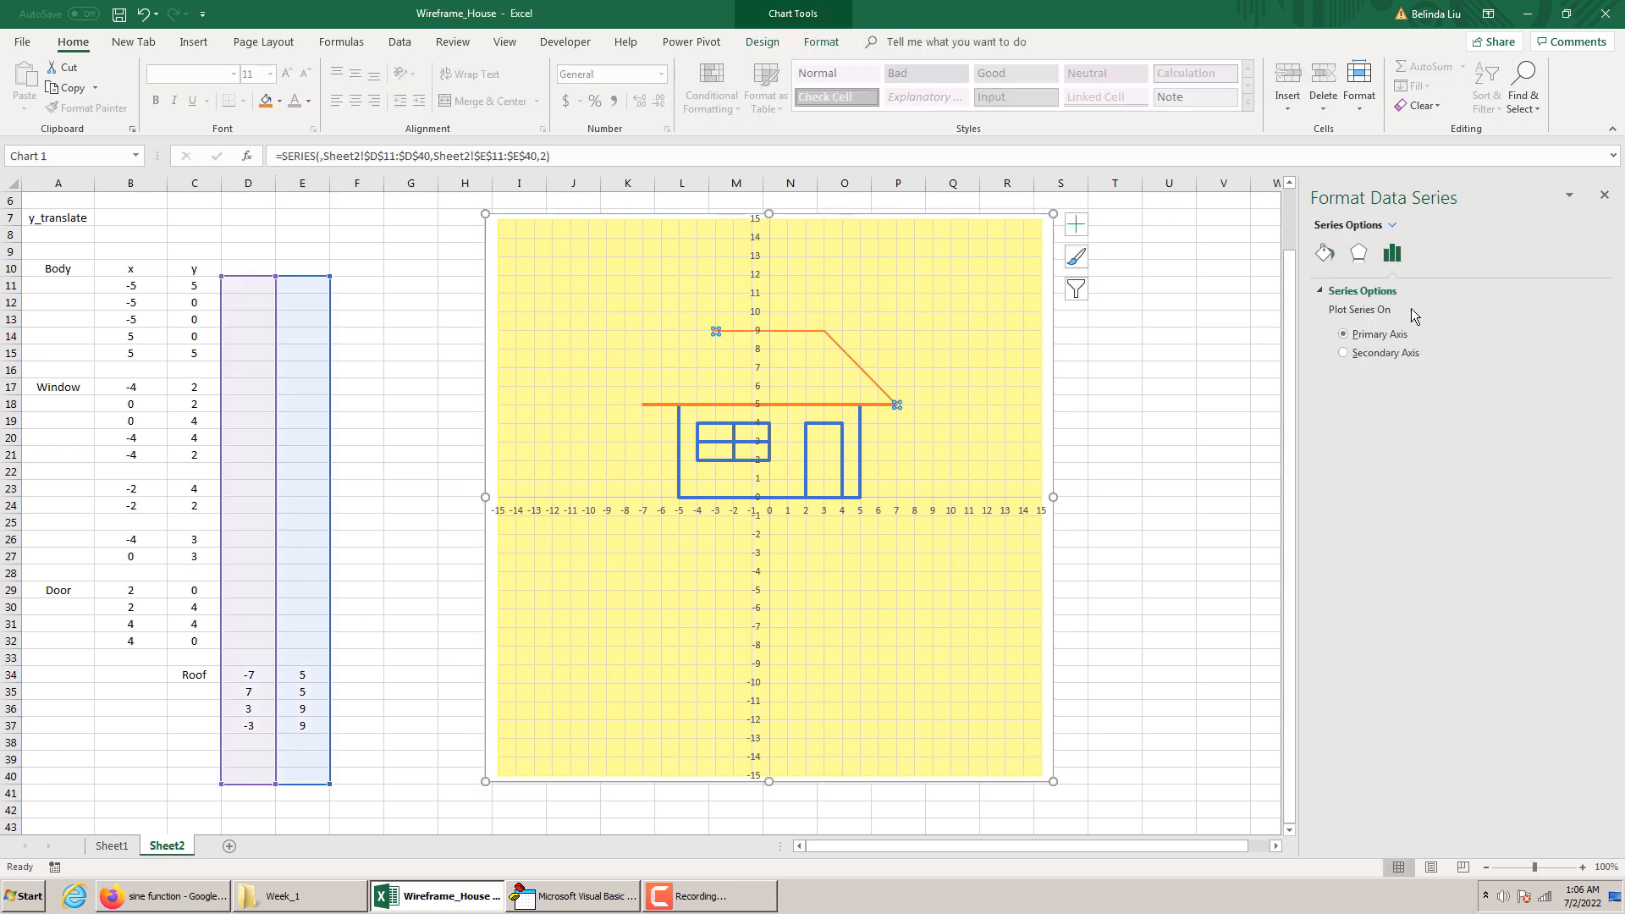
{"action": "left_click", "coordinate": [1324, 253]}
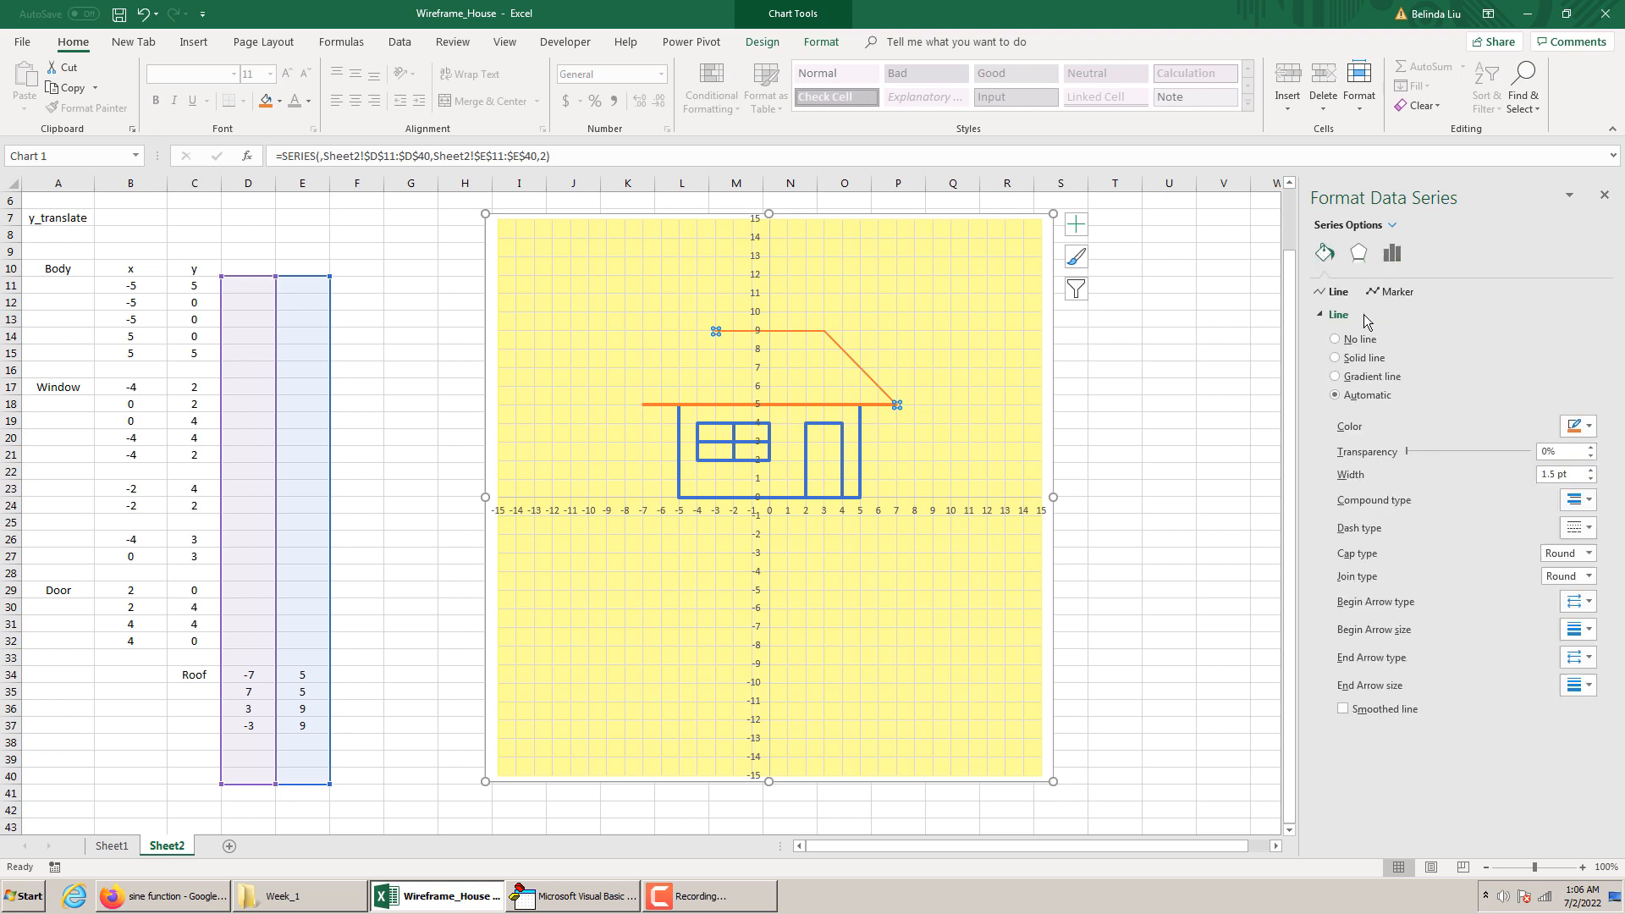
{"action": "left_click", "coordinate": [1589, 471]}
{"action": "left_click", "coordinate": [1589, 471]}
{"action": "left_click", "coordinate": [1589, 472]}
{"action": "left_click", "coordinate": [1589, 471]}
{"action": "left_click", "coordinate": [1589, 471]}
{"action": "left_click", "coordinate": [1222, 505]}
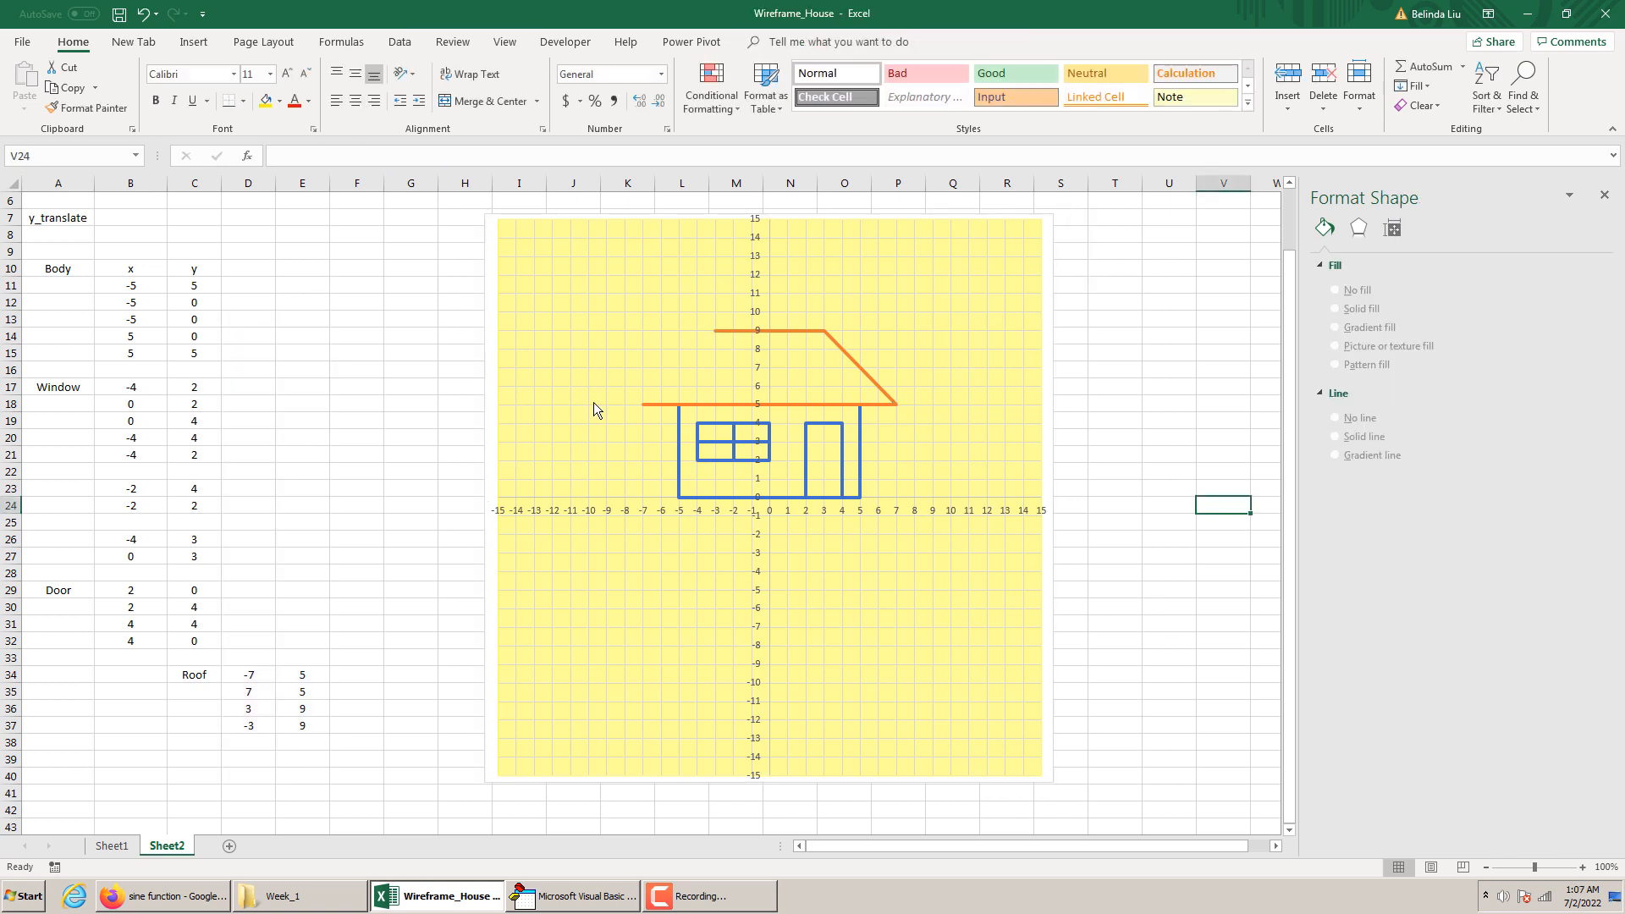
Copy the first roof point from D34:E34 to D38:E38 to close the roof outline
{"action": "left_click", "coordinate": [783, 331]}
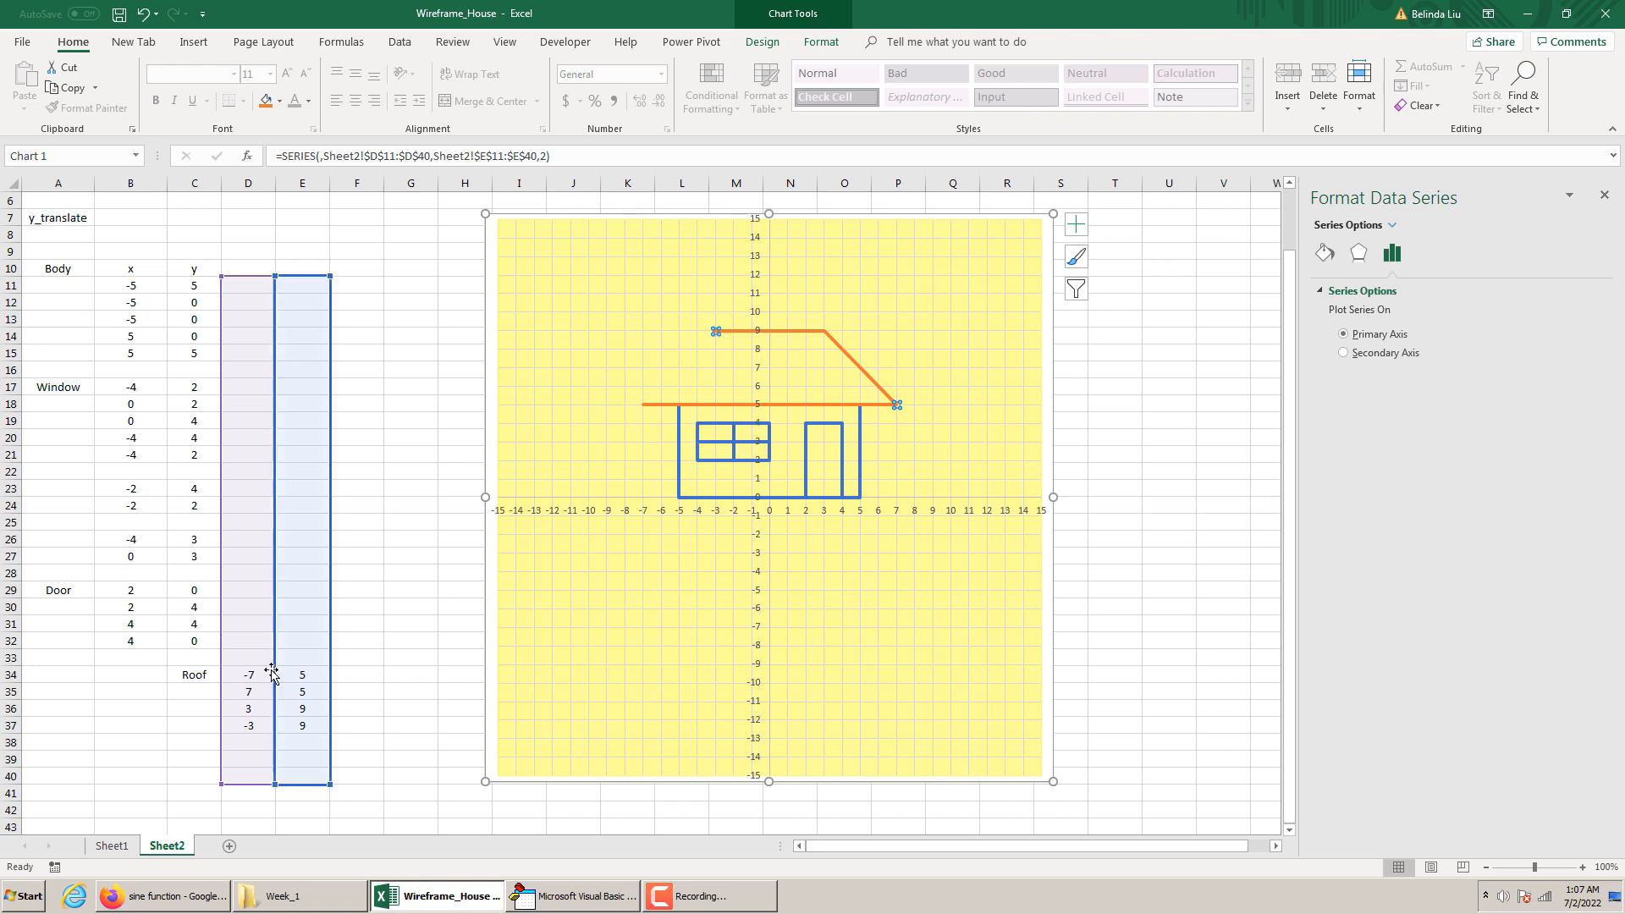
{"action": "left_click_drag", "start_coordinate": [242, 670], "coordinate": [304, 673]}
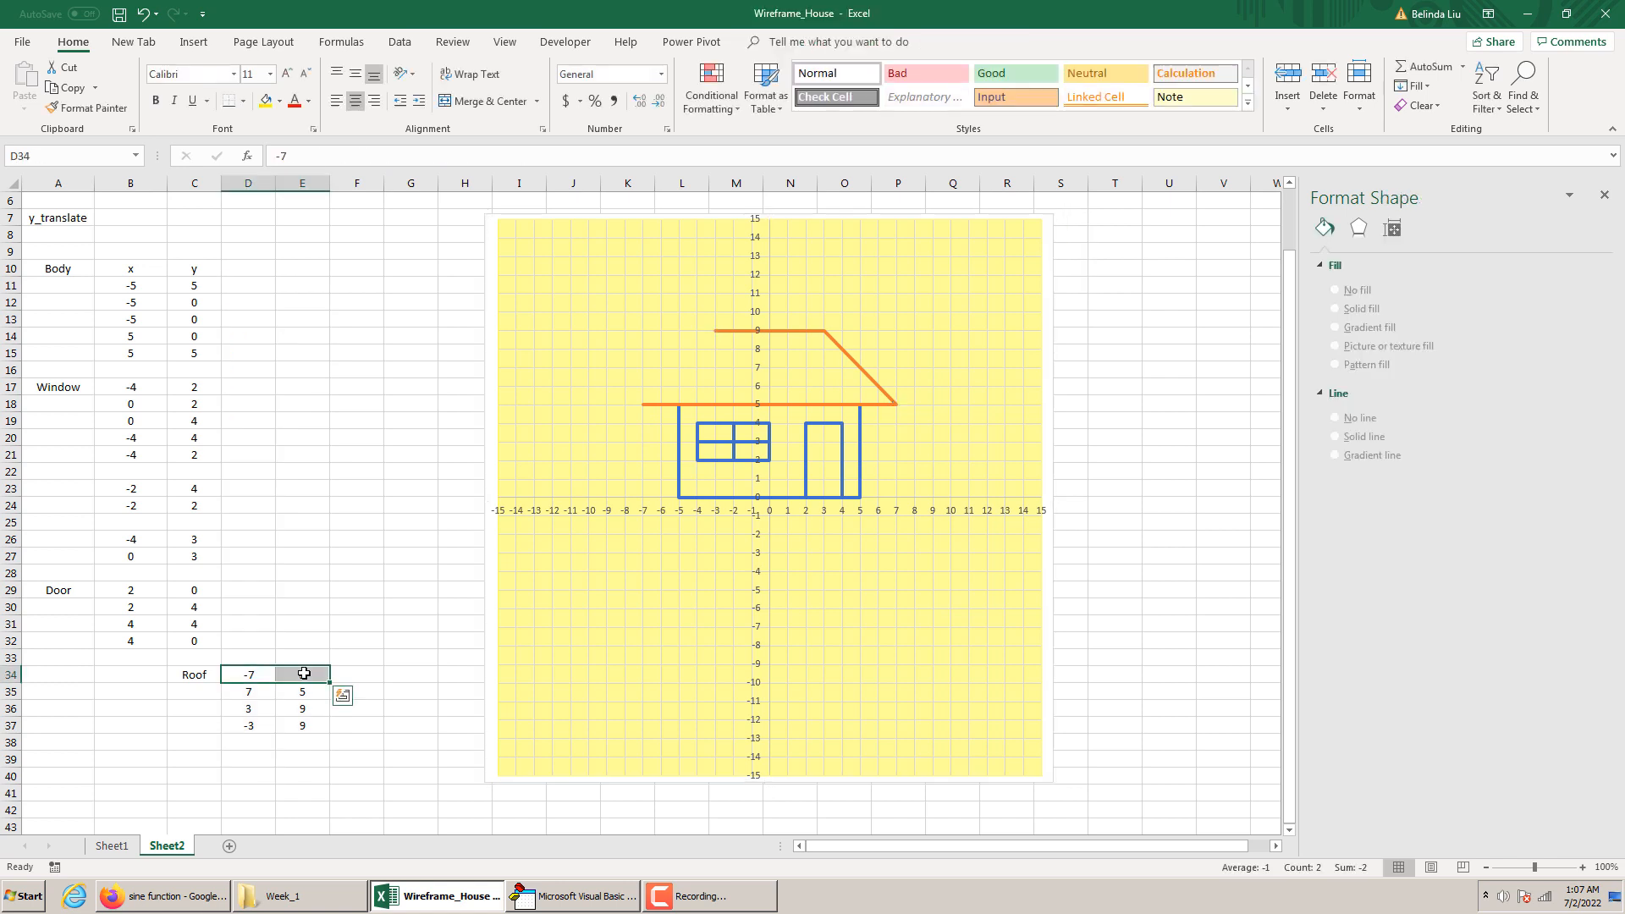
{"action": "key", "text": "ctrl+c"}
{"action": "left_click", "coordinate": [246, 738]}
{"action": "key", "text": "ctrl+v"}
{"action": "left_click", "coordinate": [389, 736]}
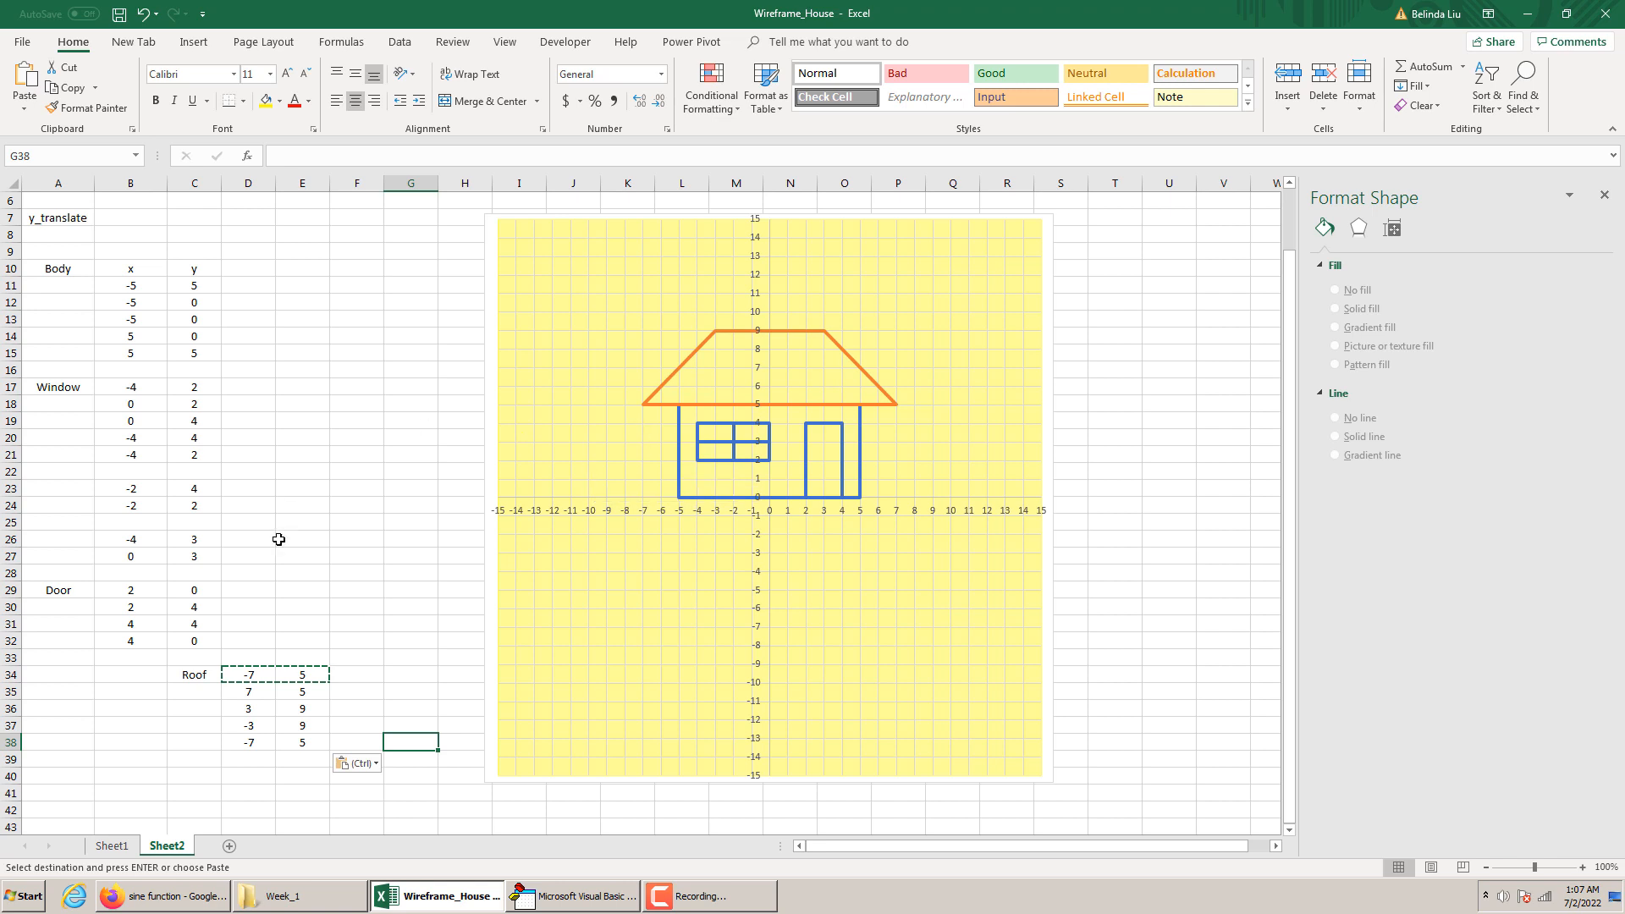
Move the Roof label and its points from C34:E38 to A34:C38, in line with the other house parts
{"action": "left_click", "coordinate": [195, 672]}
{"action": "left_click_drag", "start_coordinate": [299, 729], "coordinate": [145, 741]}
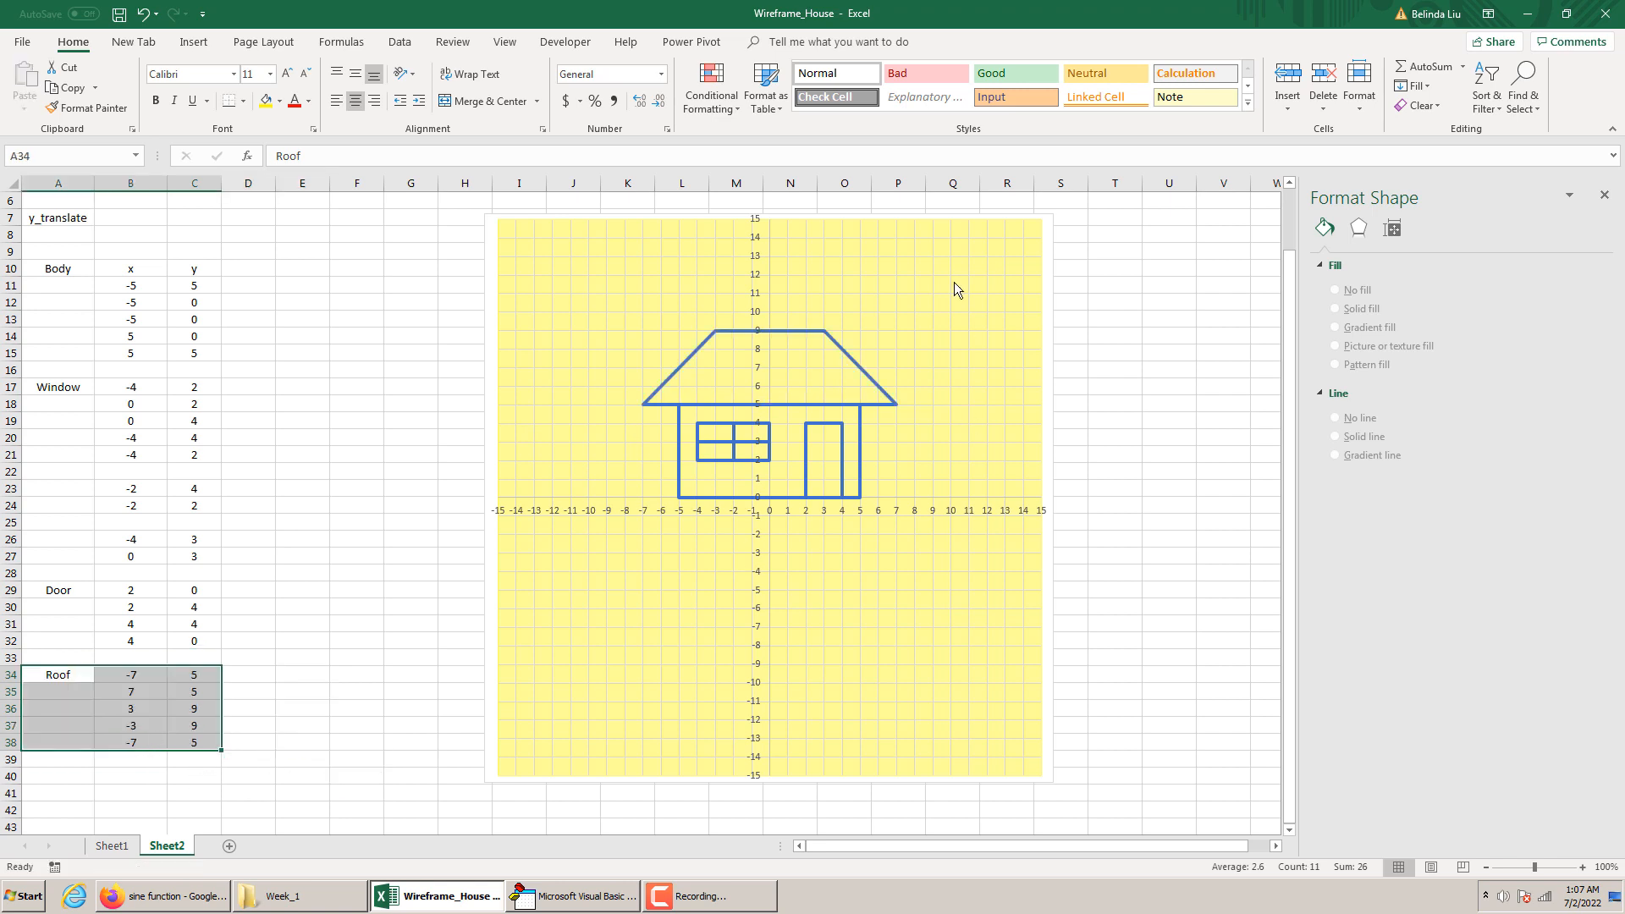
{"action": "left_click", "coordinate": [245, 284]}
{"action": "left_click_drag", "start_coordinate": [242, 267], "coordinate": [288, 806]}
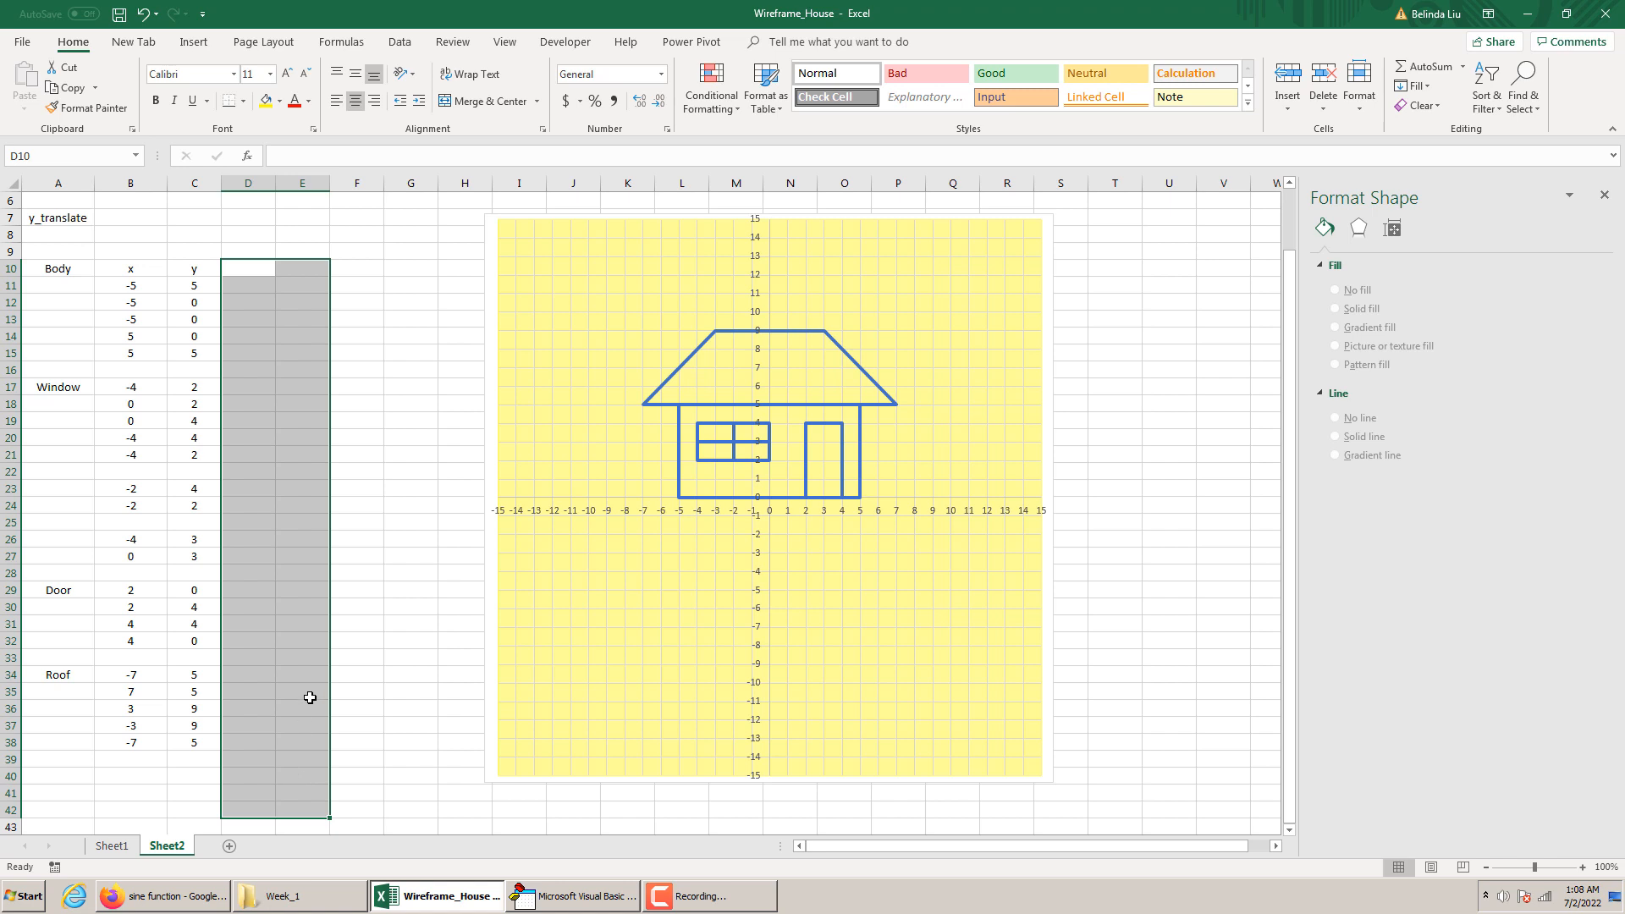
{"action": "scroll", "coordinate": [322, 656], "scroll_direction": "up", "scroll_amount": 2}
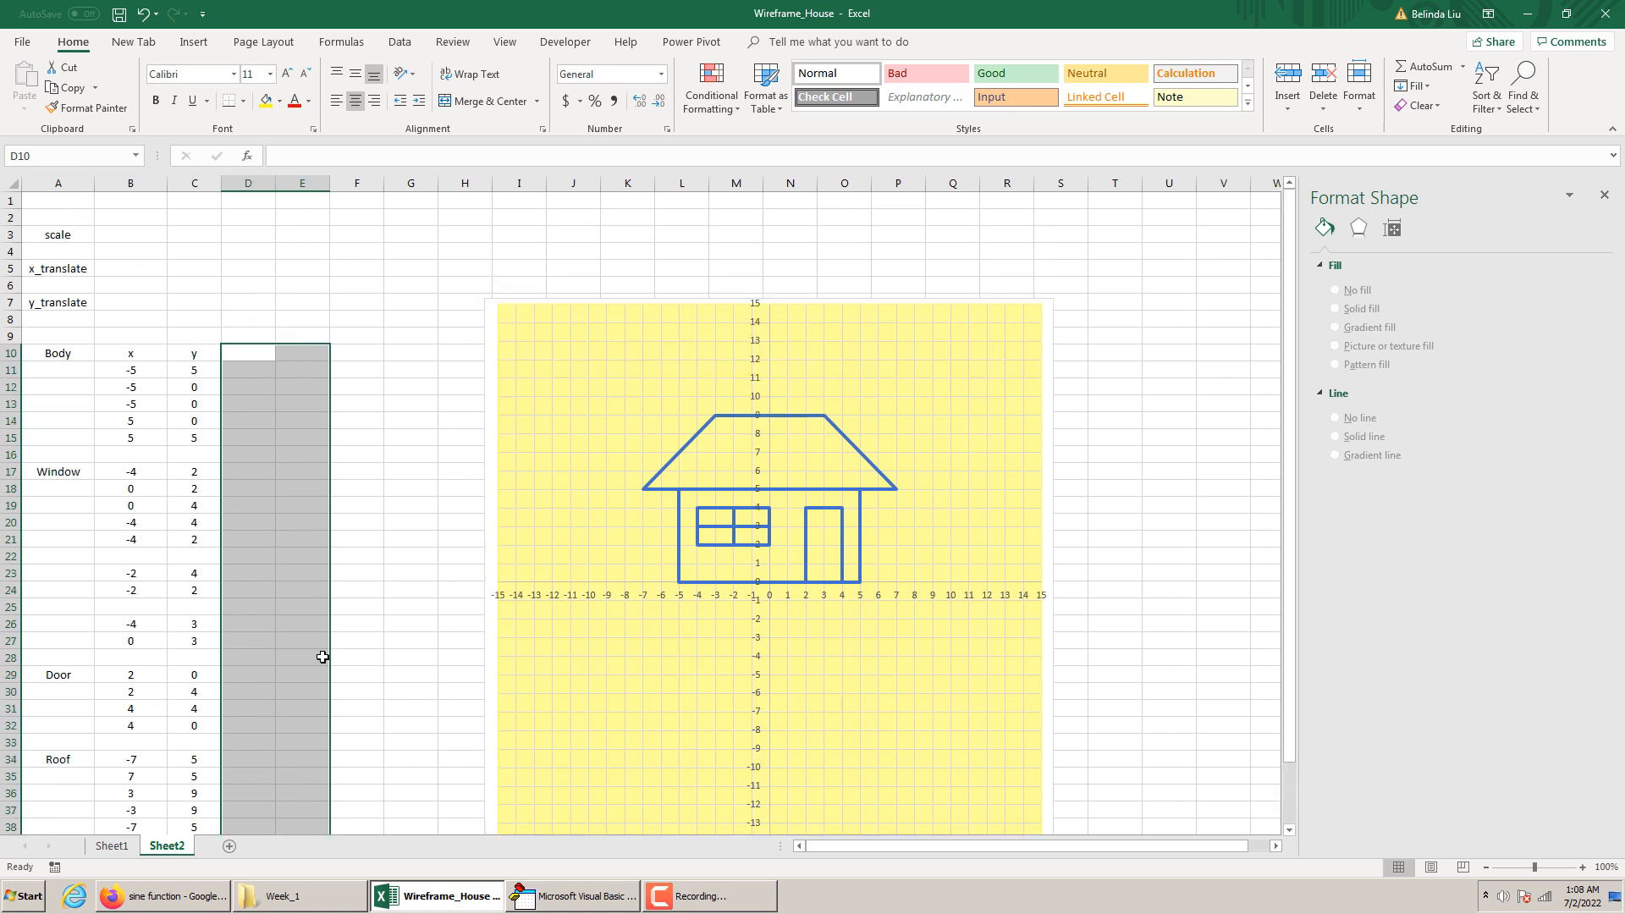
Enter the starting values: 1 for scale in B3, 0 for x_translate in B5 and 0 for y_translate in B7
{"action": "left_click", "coordinate": [139, 231]}
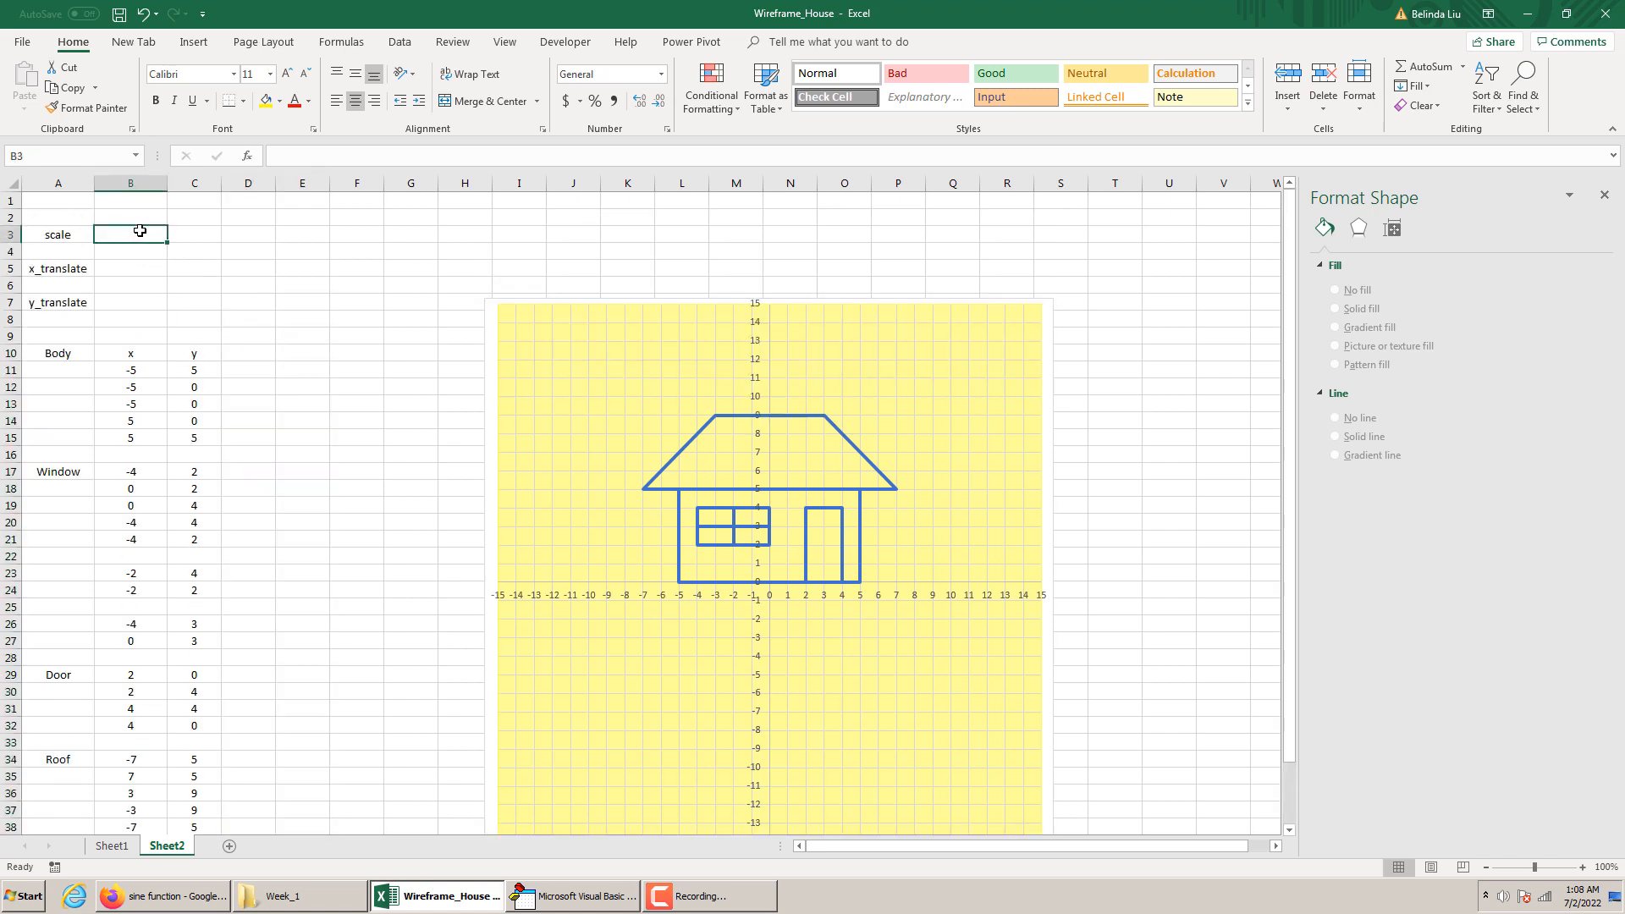
{"action": "type", "text": "1"}
{"action": "left_click", "coordinate": [139, 267]}
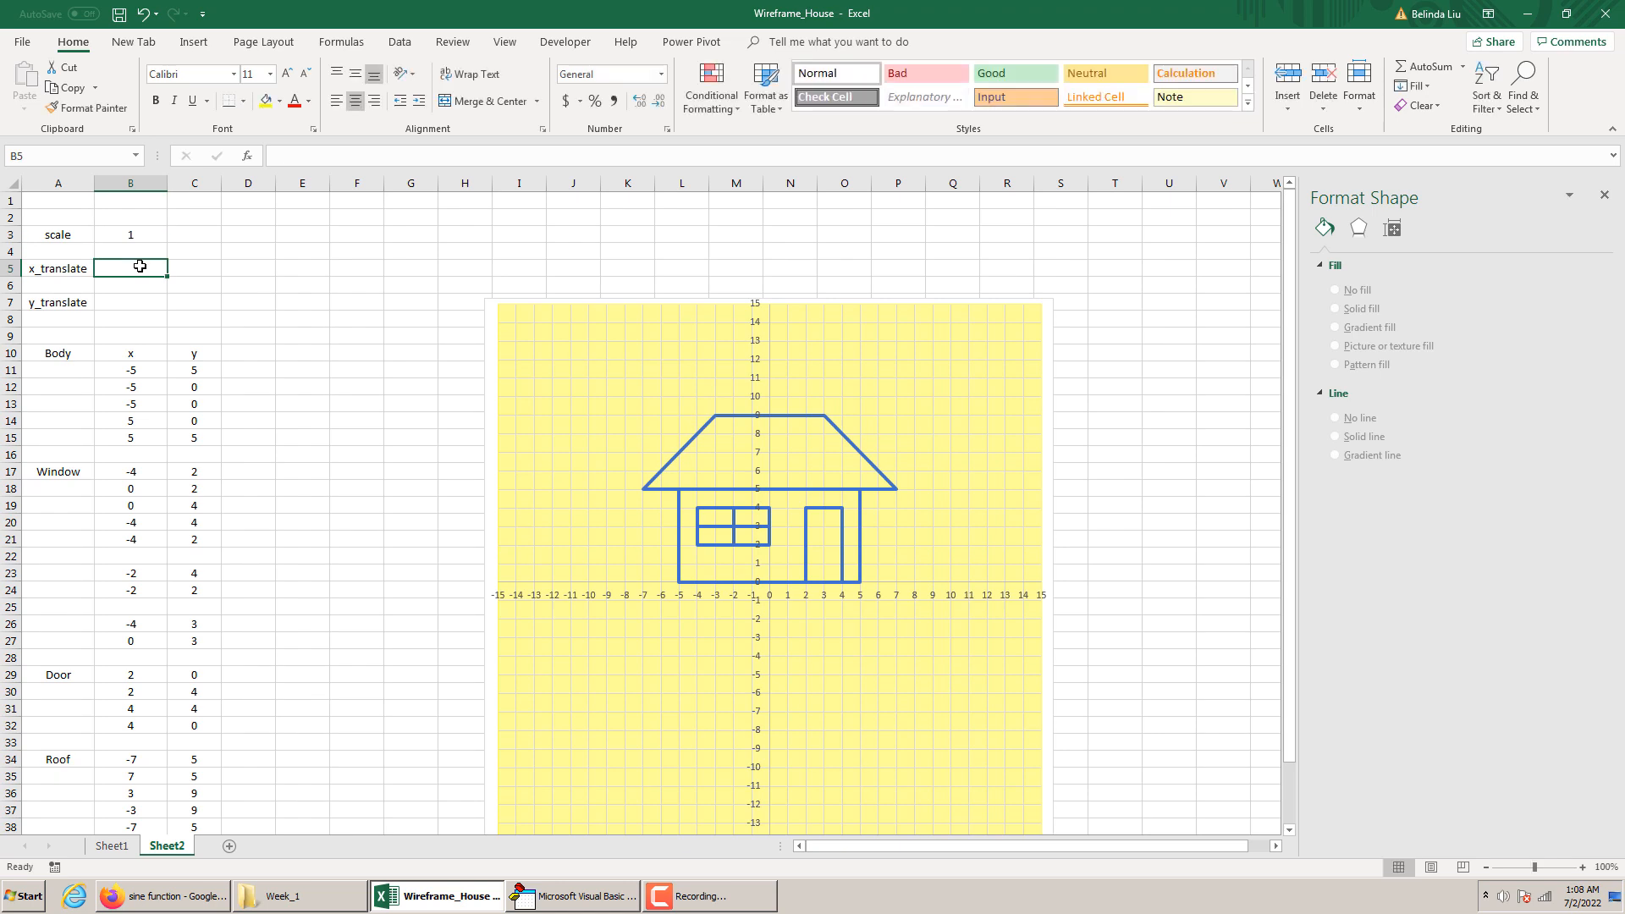
{"action": "type", "text": "0"}
{"action": "left_click", "coordinate": [142, 300]}
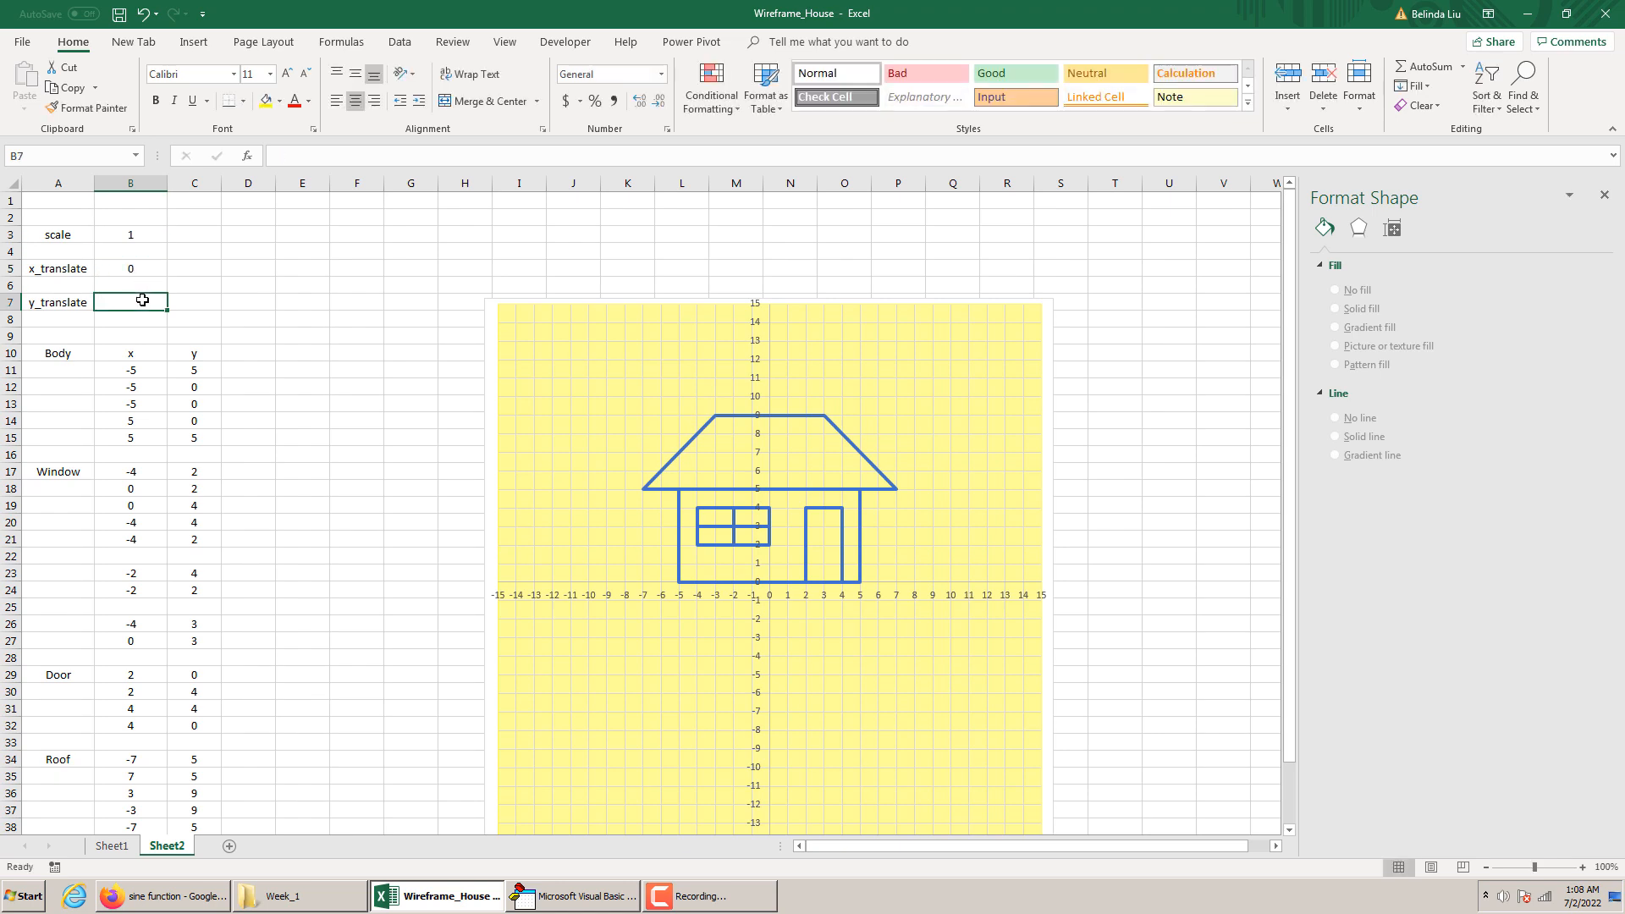
{"action": "type", "text": "0"}
{"action": "left_click", "coordinate": [254, 303]}
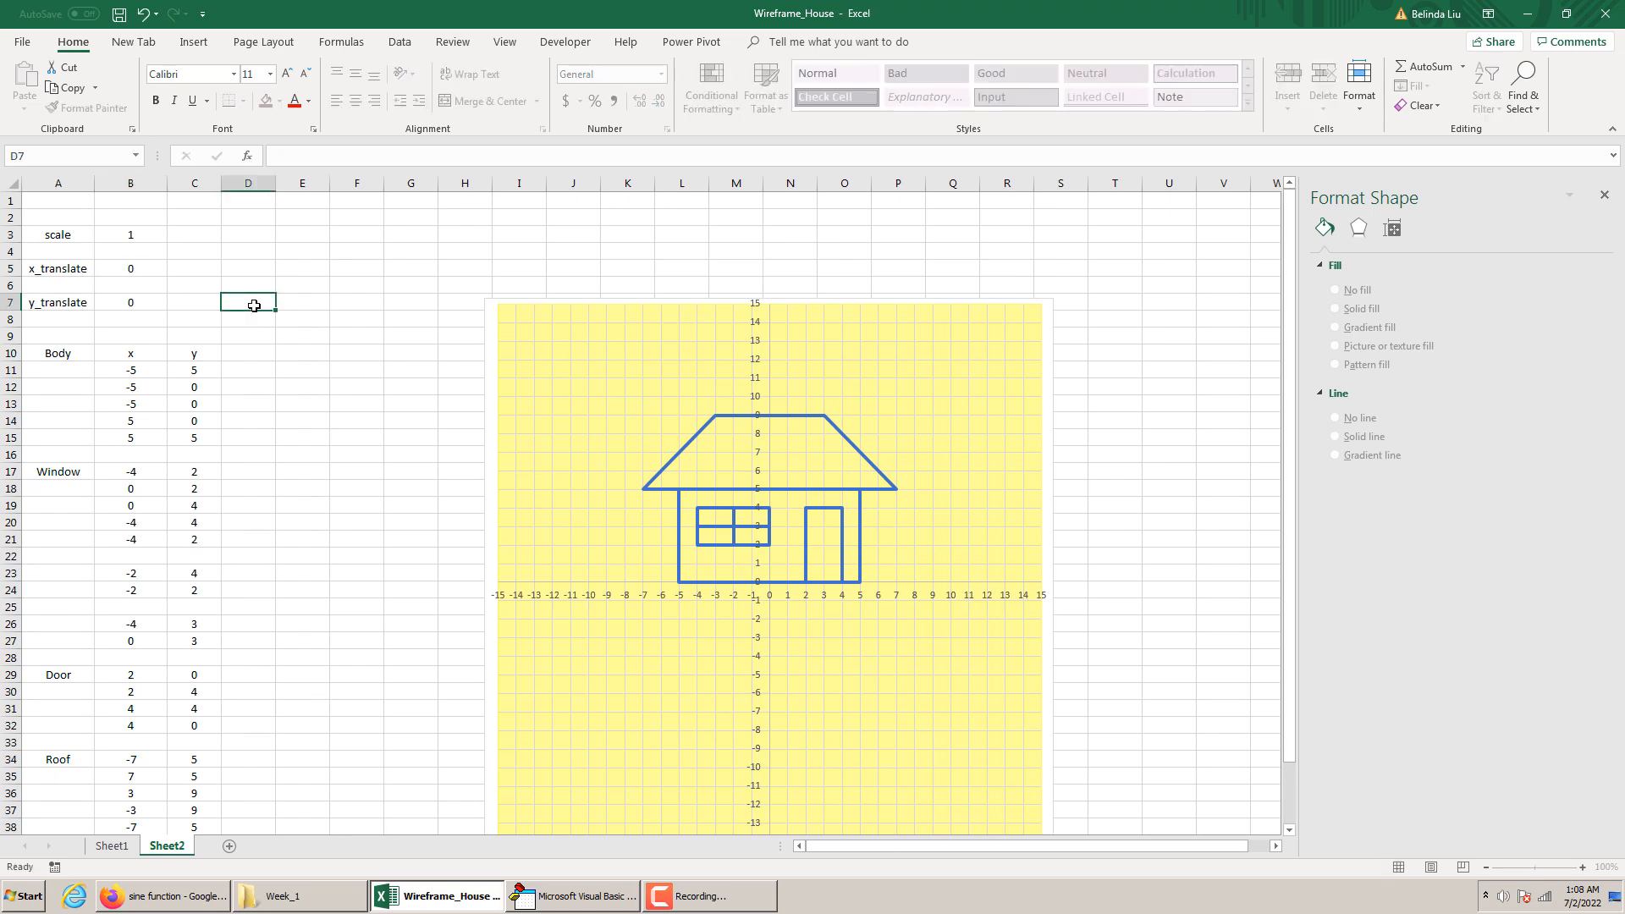
Insert an ActiveX spin button that fills cell C3, beside the scale value
{"action": "left_click", "coordinate": [200, 231]}
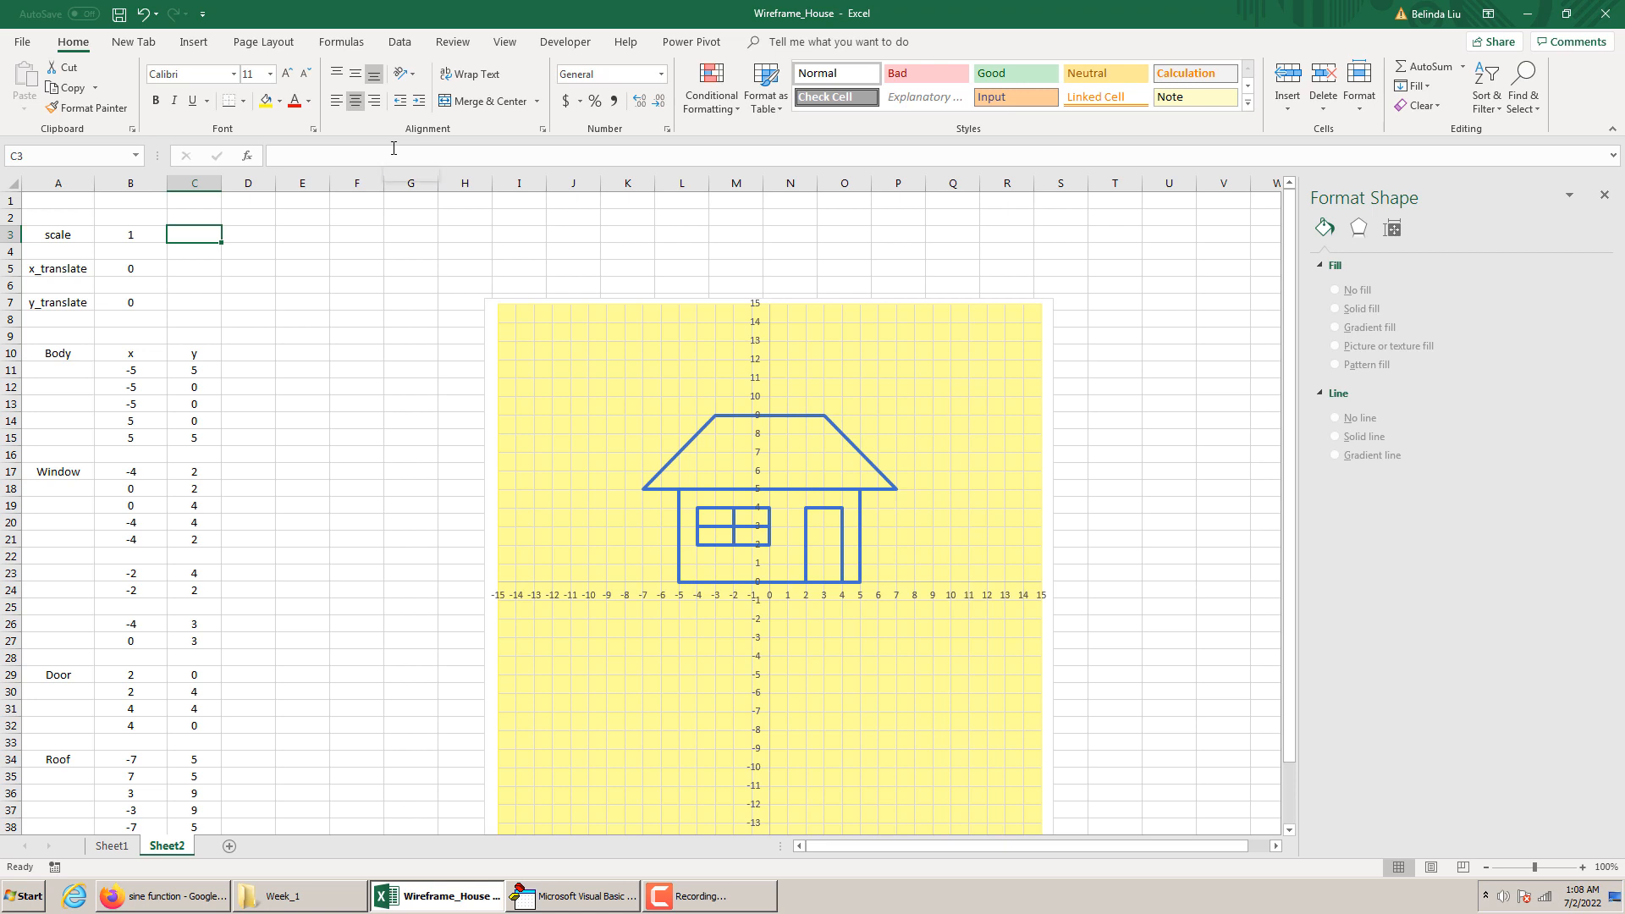
{"action": "left_click", "coordinate": [565, 41]}
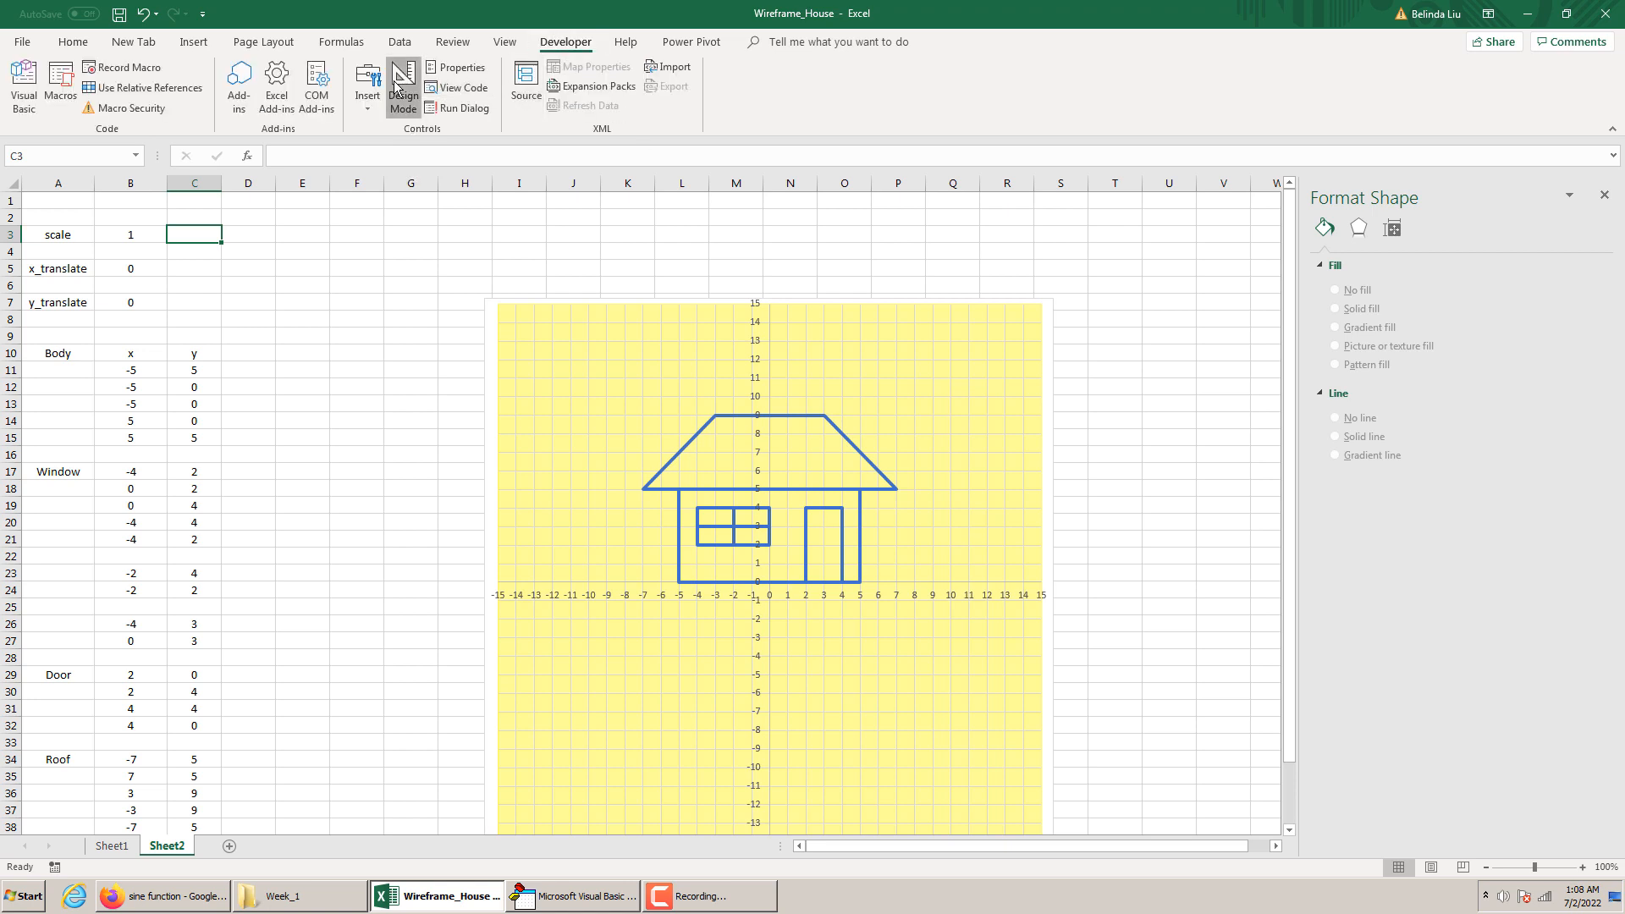
{"action": "left_click", "coordinate": [373, 105]}
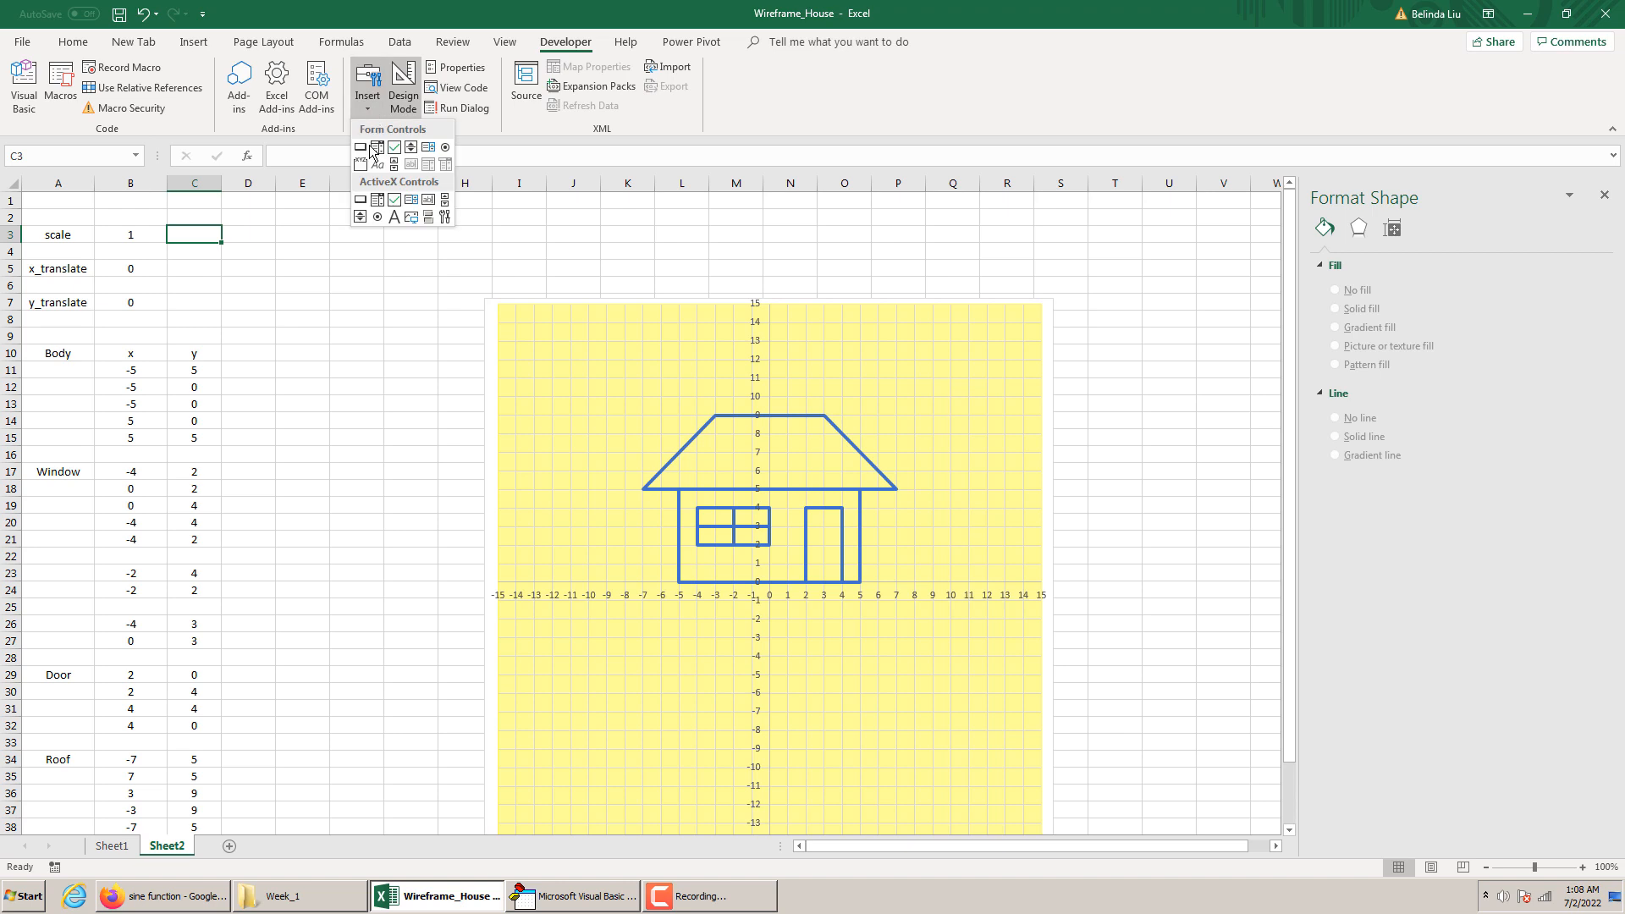
{"action": "left_click", "coordinate": [360, 220]}
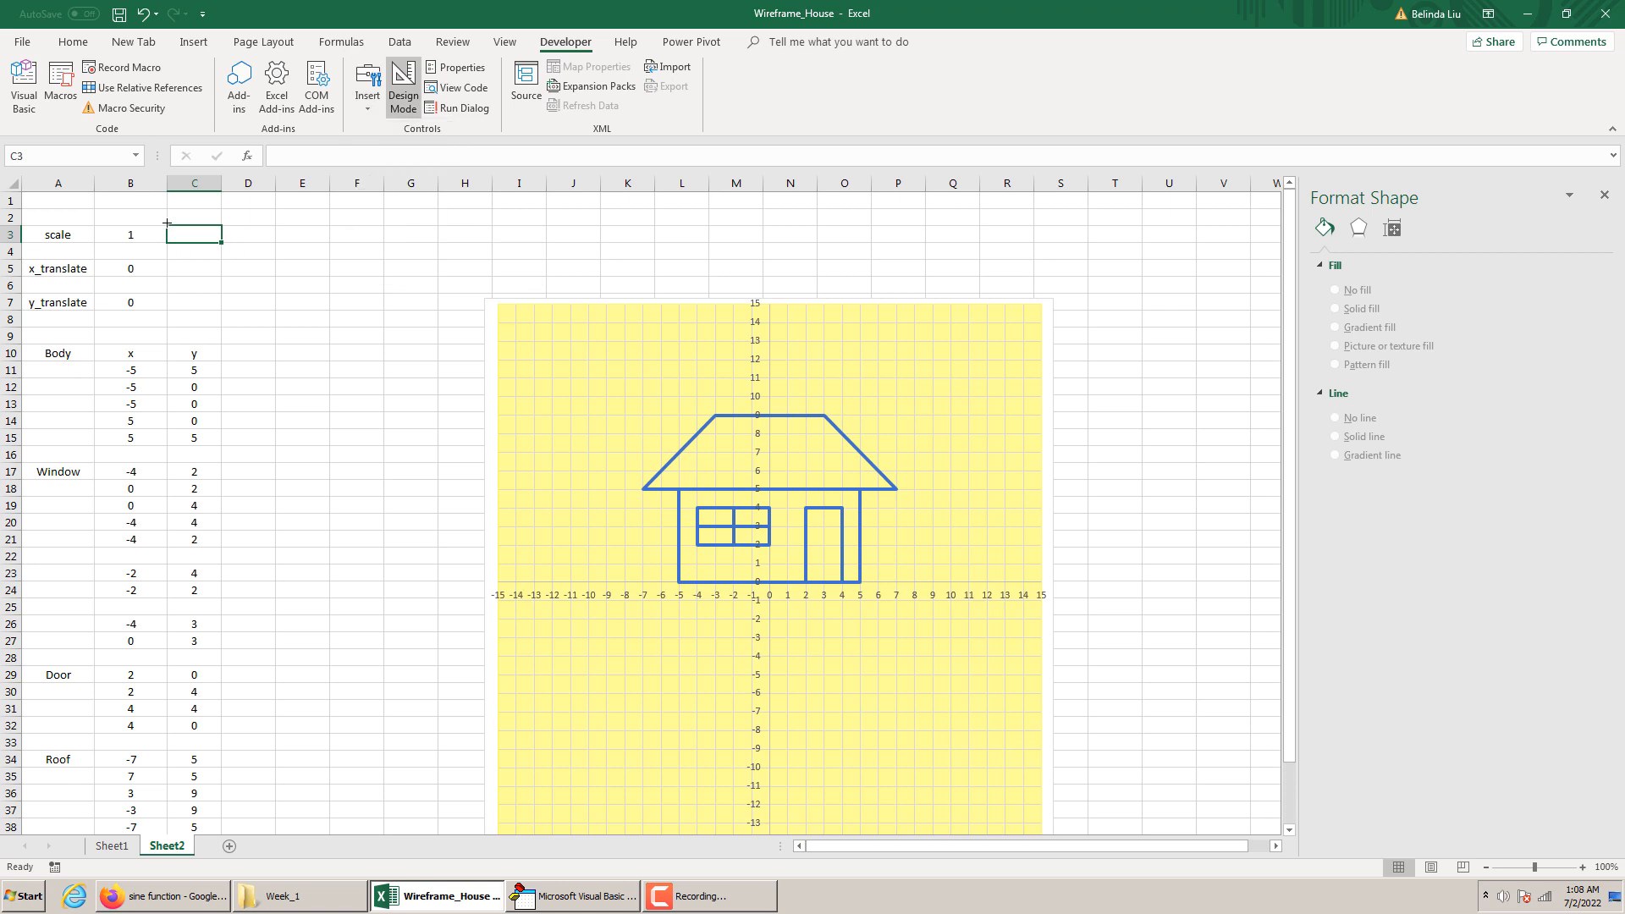
{"action": "left_click_drag", "start_coordinate": [169, 222], "coordinate": [222, 245]}
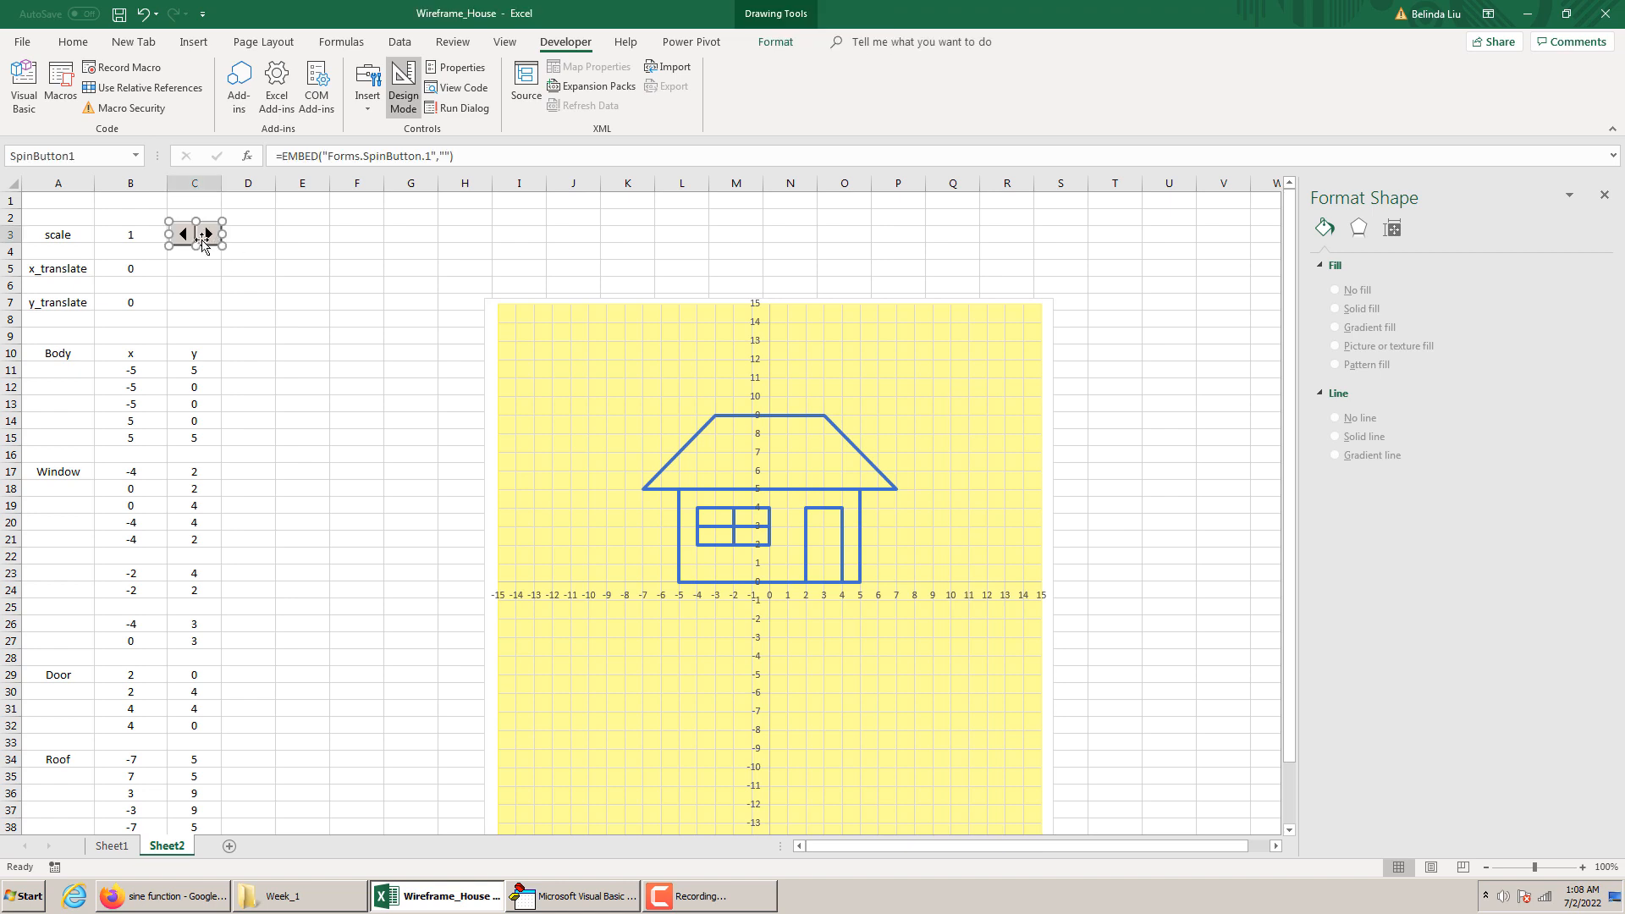
Rename the spin button beside the scale value to scale_factor in its properties
{"action": "right_click", "coordinate": [206, 237]}
{"action": "left_click", "coordinate": [271, 316]}
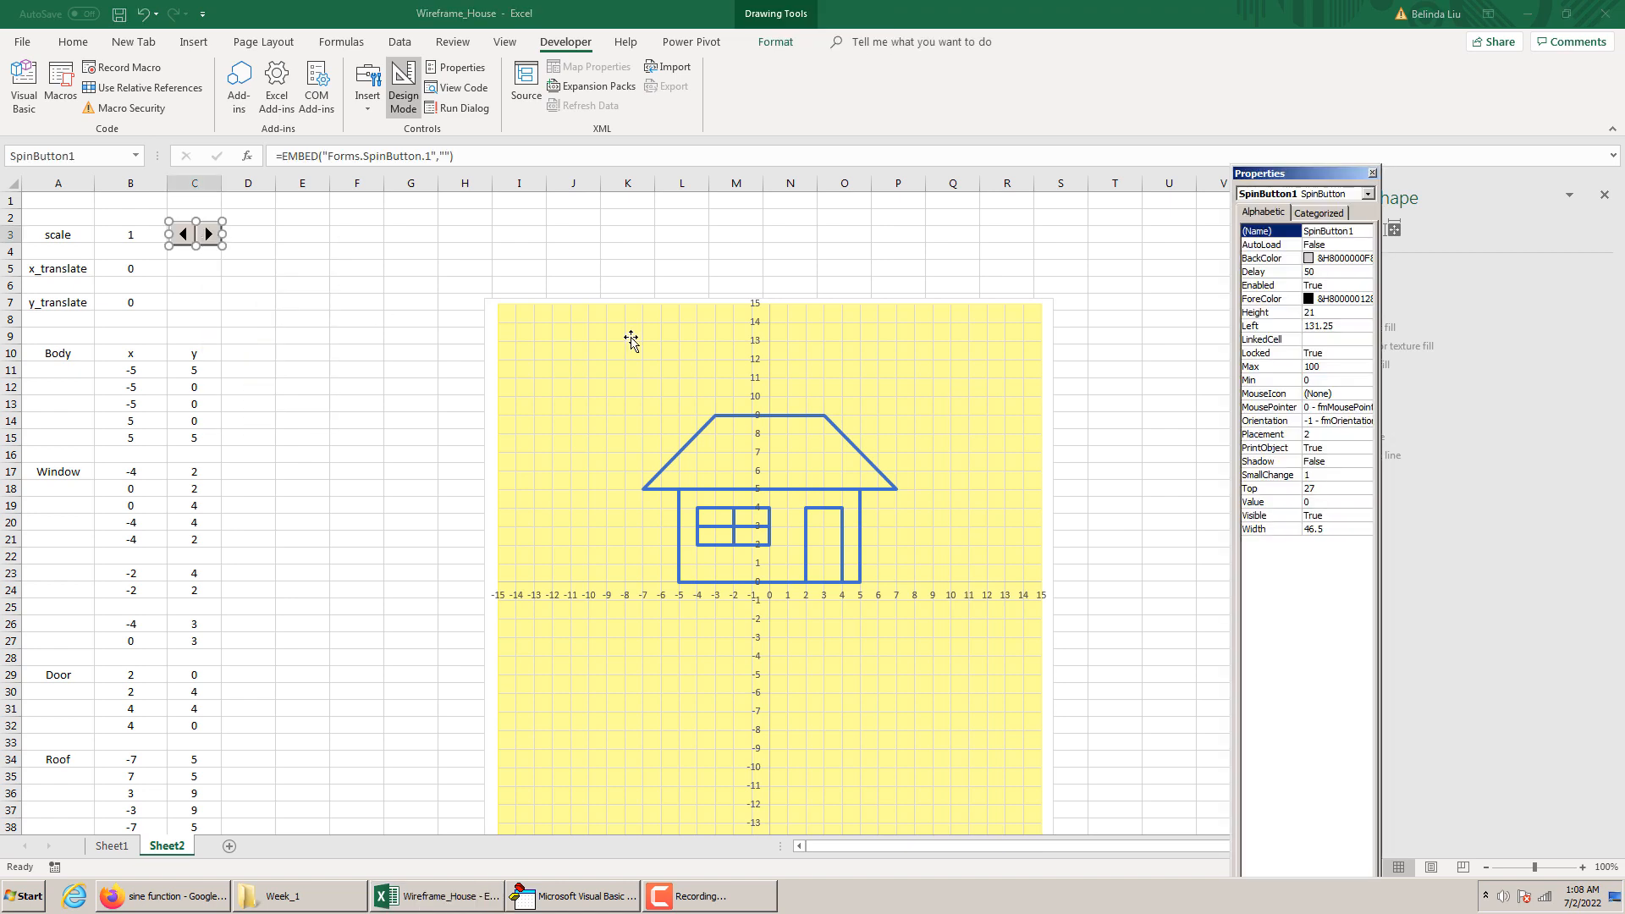
{"action": "left_click_drag", "start_coordinate": [1358, 235], "coordinate": [1222, 244]}
{"action": "type", "text": "scale_factor"}
{"action": "key", "text": "Return"}
Set the maximum of the scale_factor spin button to 20 and close its properties
{"action": "left_click", "coordinate": [1318, 367]}
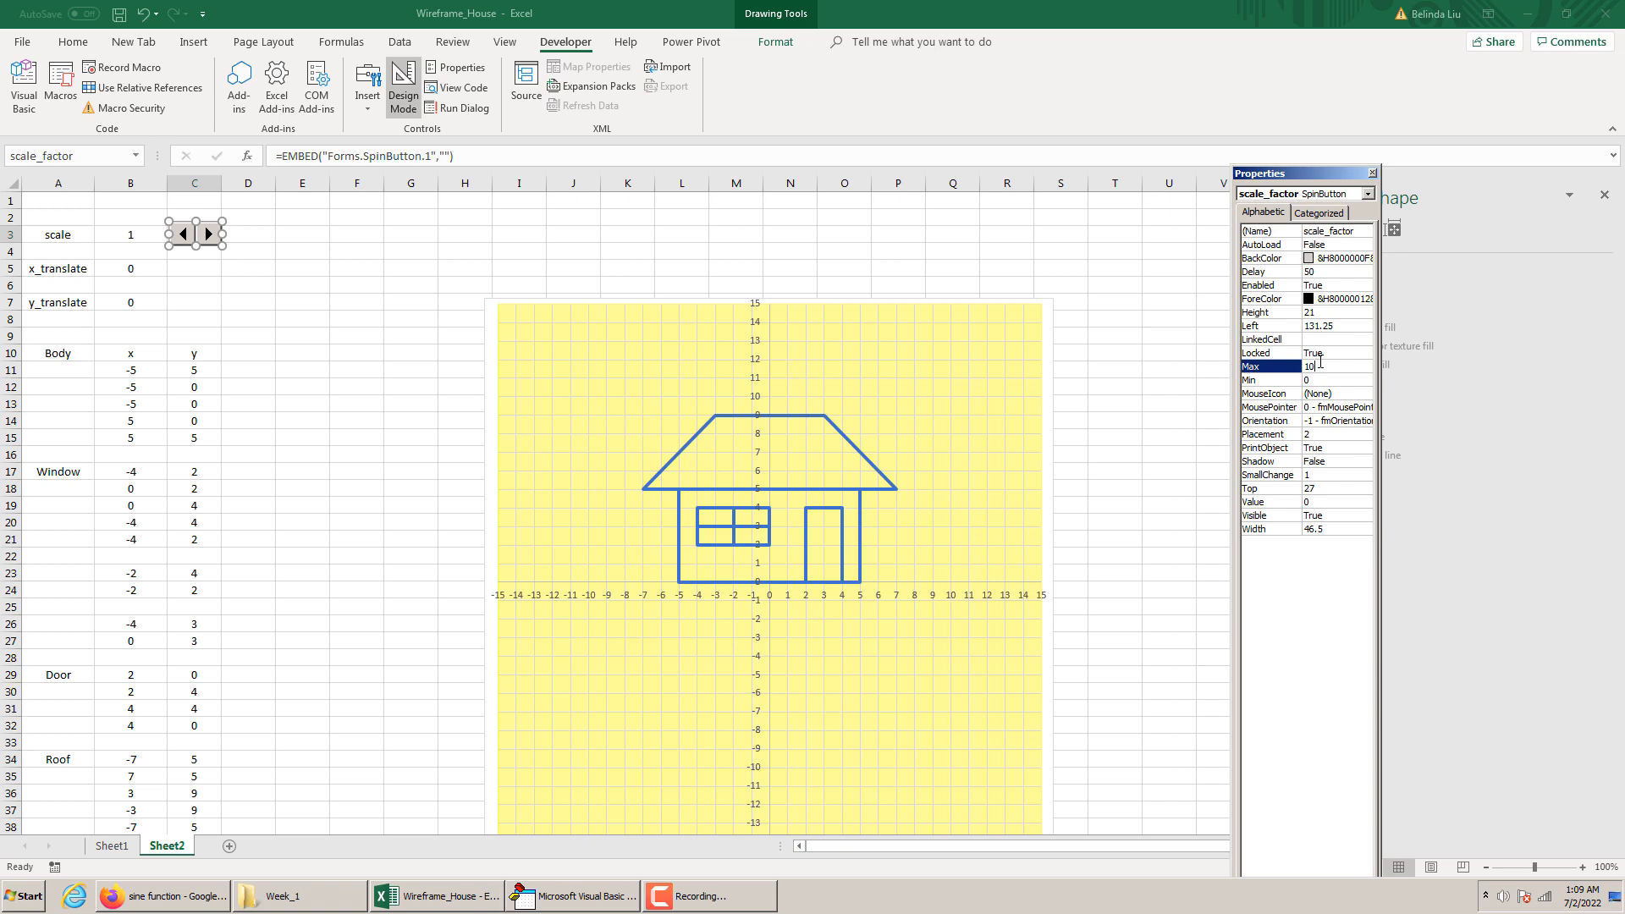
{"action": "left_click", "coordinate": [1325, 380]}
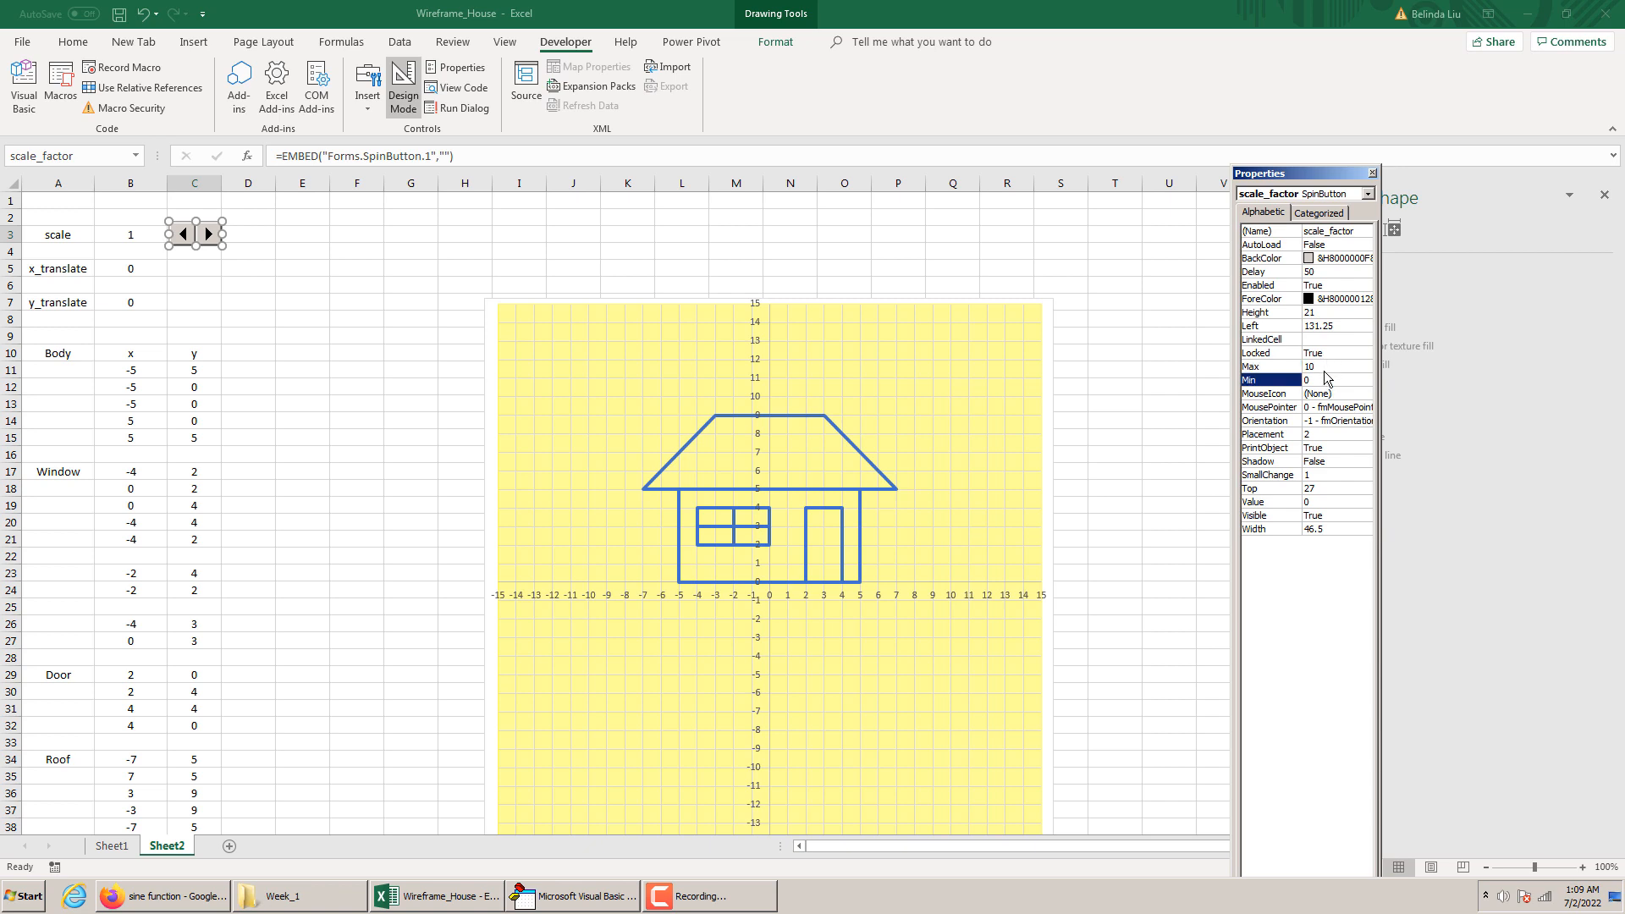
{"action": "left_click", "coordinate": [1320, 366]}
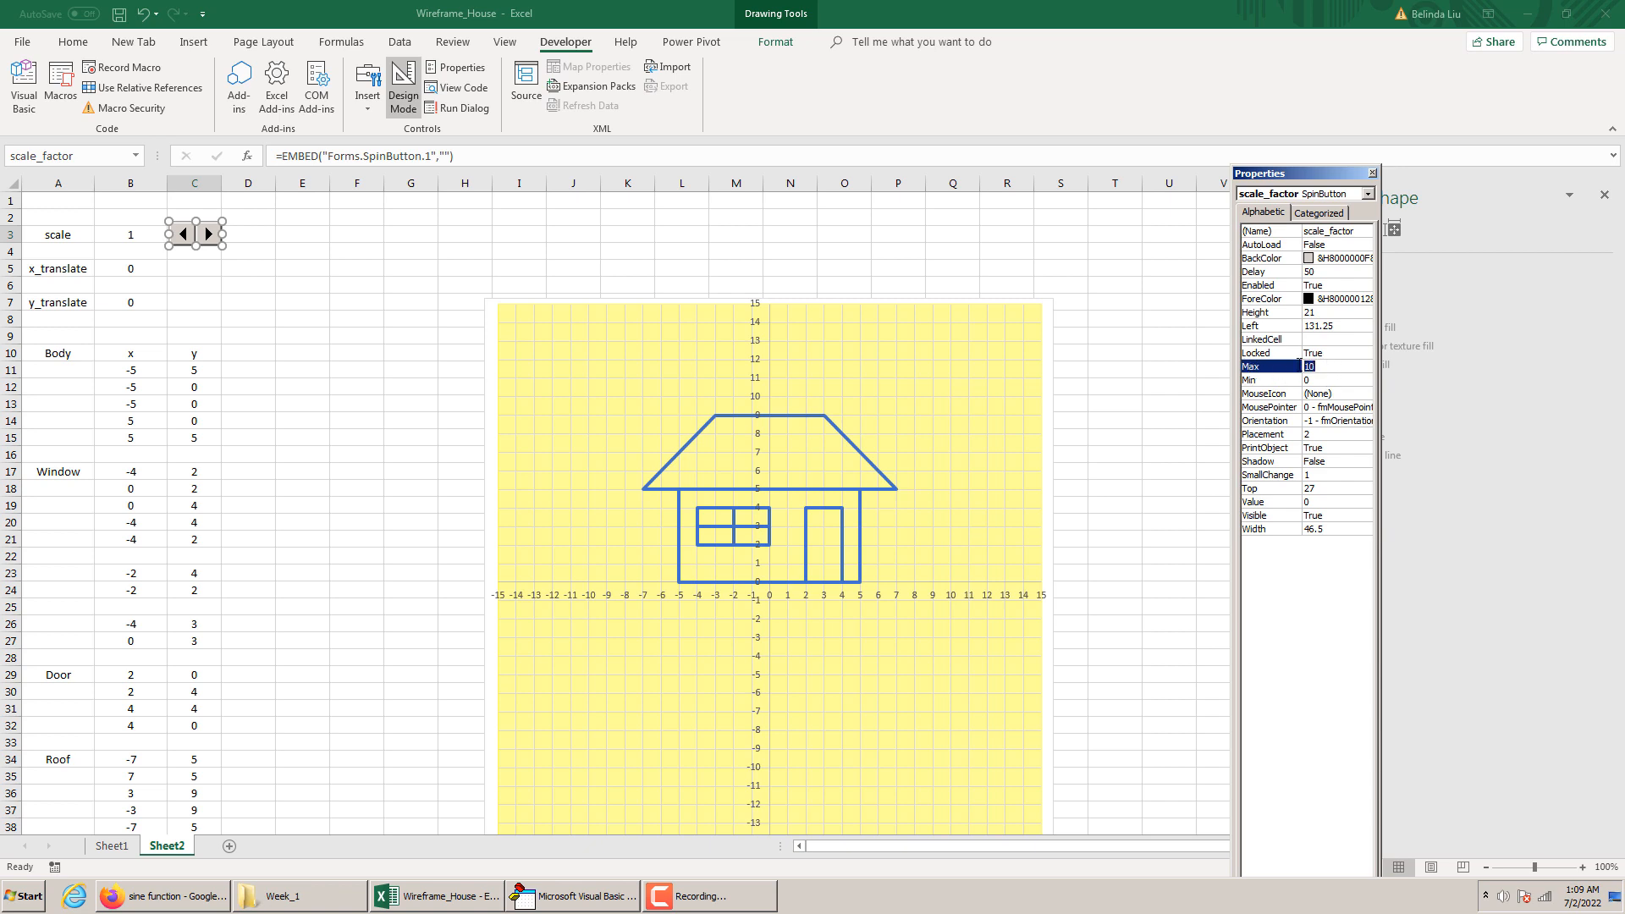
{"action": "type", "text": "20"}
{"action": "left_click", "coordinate": [1371, 172]}
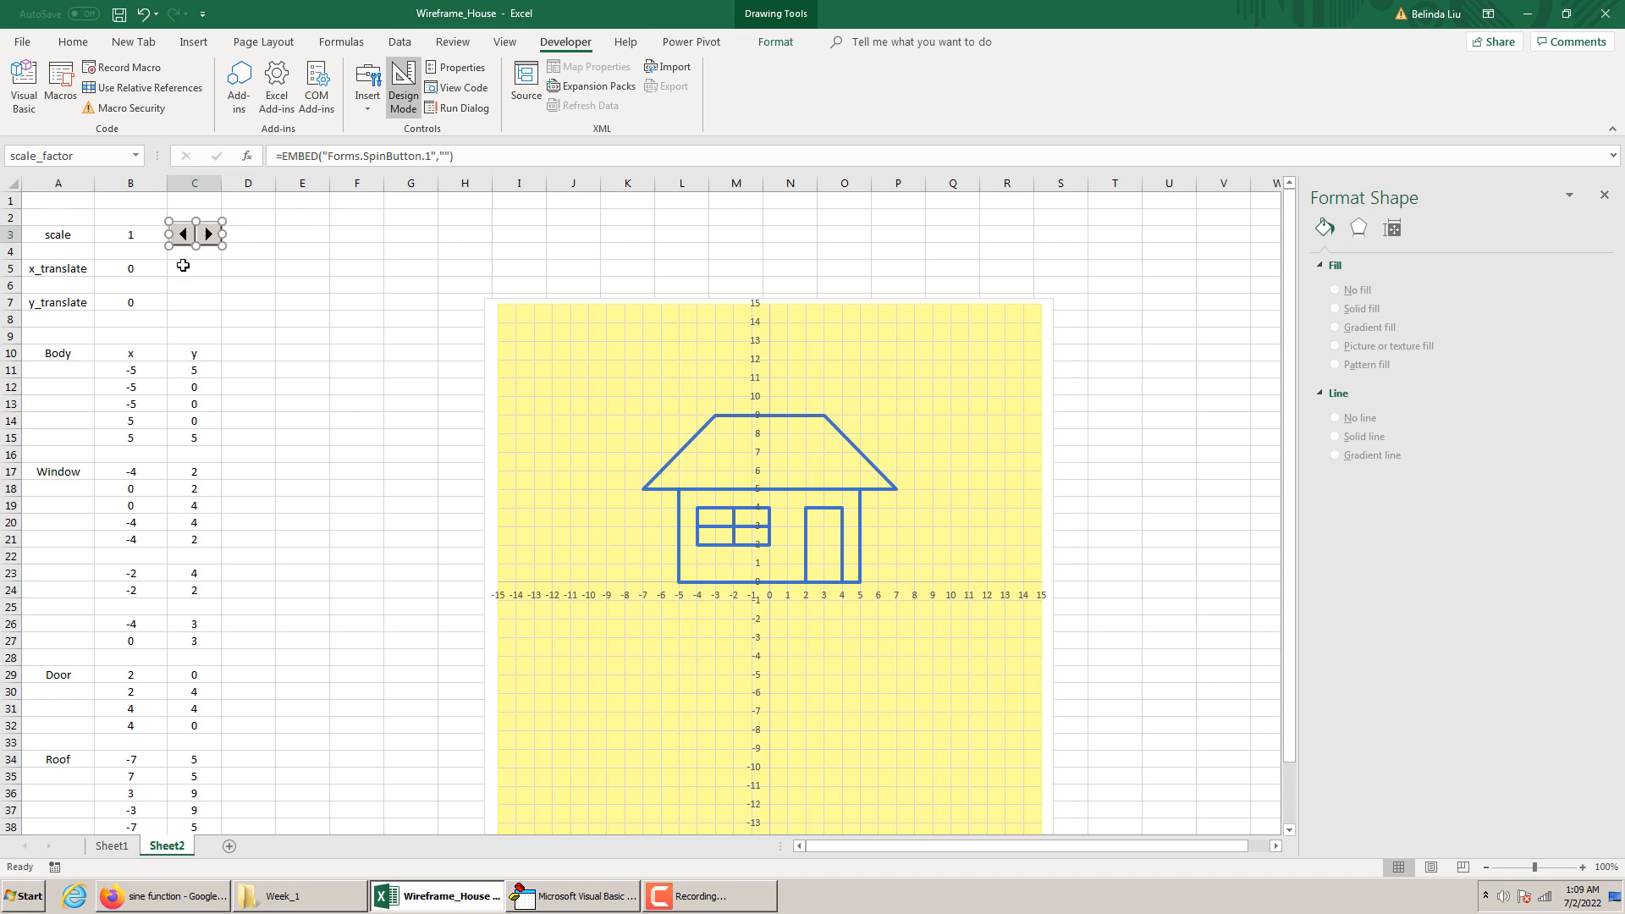
Open the Change event procedure of the scale_factor spin button and add blank lines inside it for a statement
{"action": "left_click", "coordinate": [404, 90]}
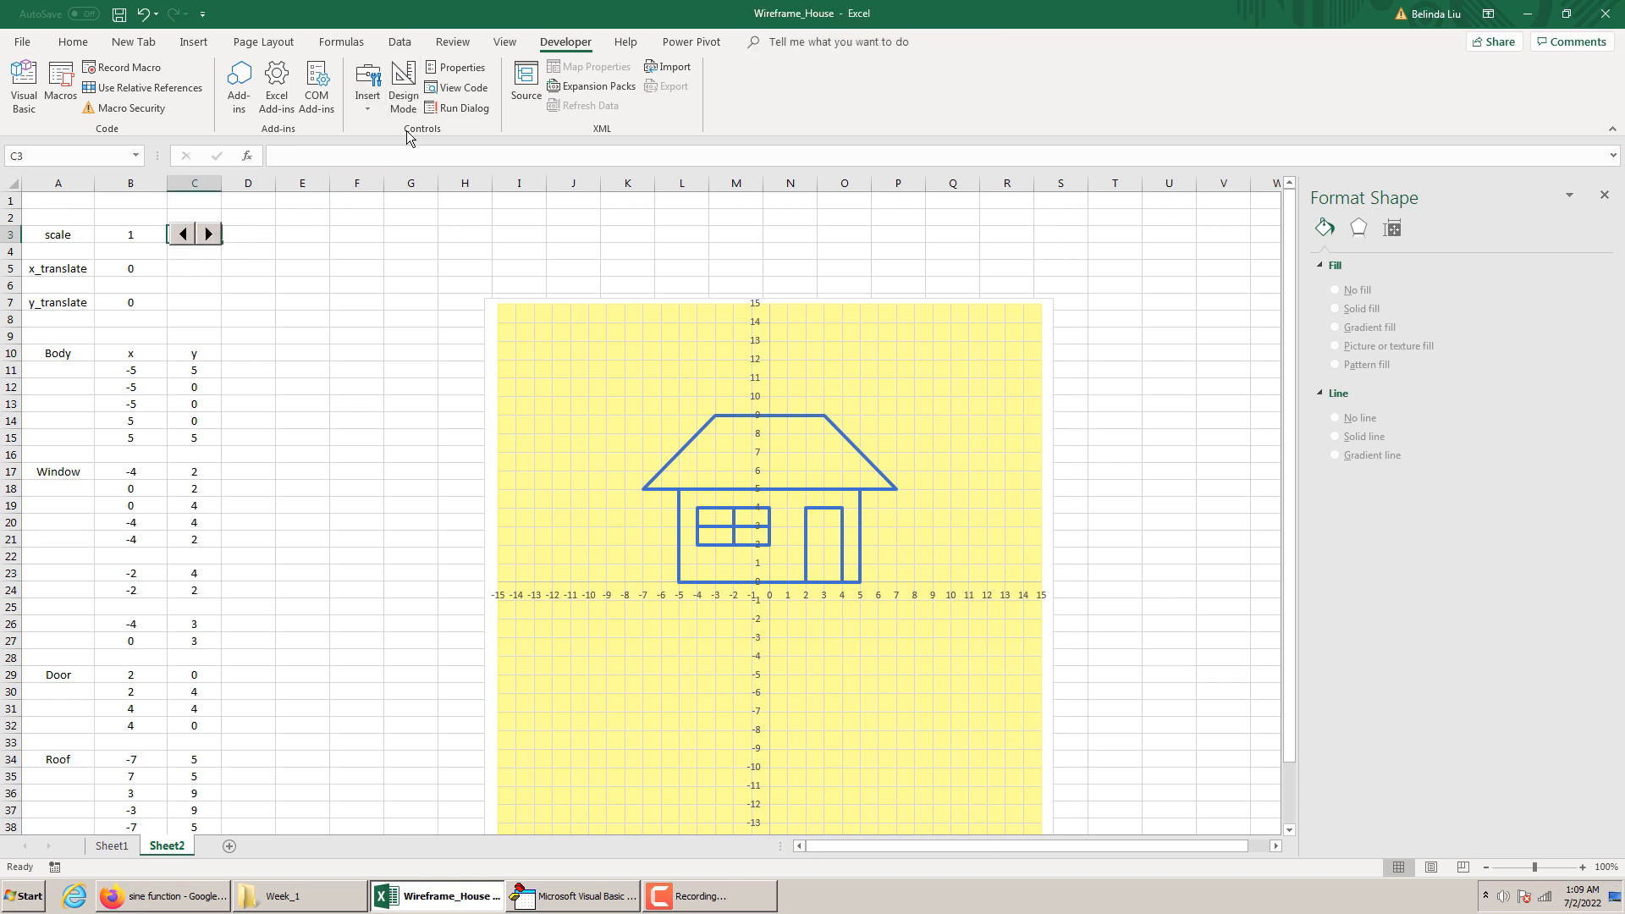
{"action": "left_click", "coordinate": [403, 90]}
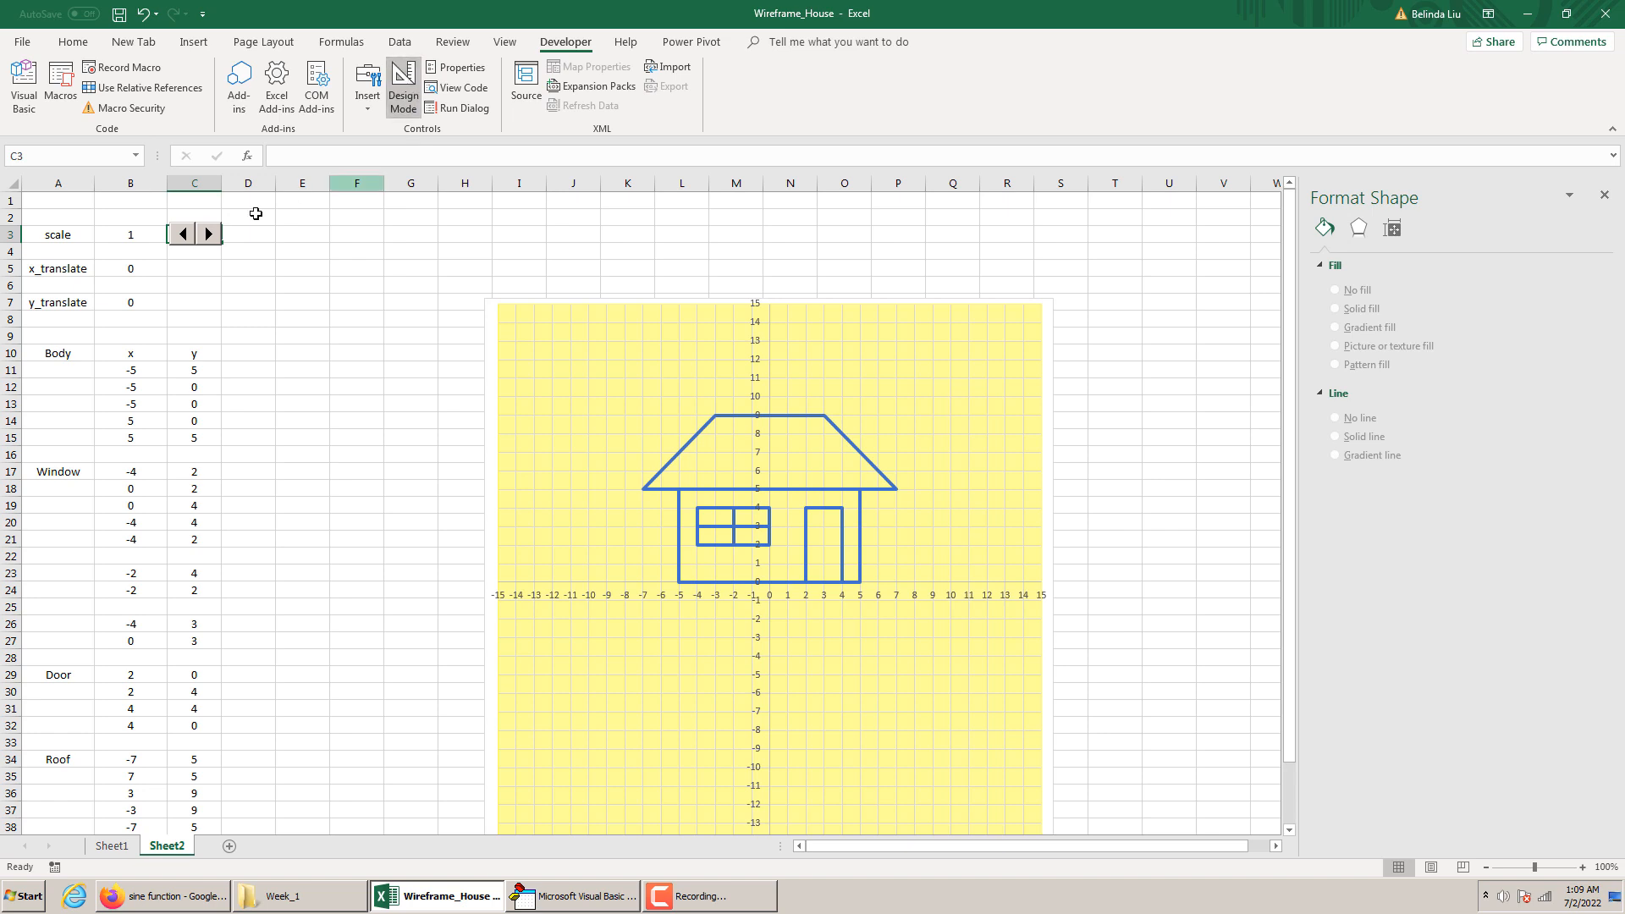
{"action": "double_click", "coordinate": [212, 238]}
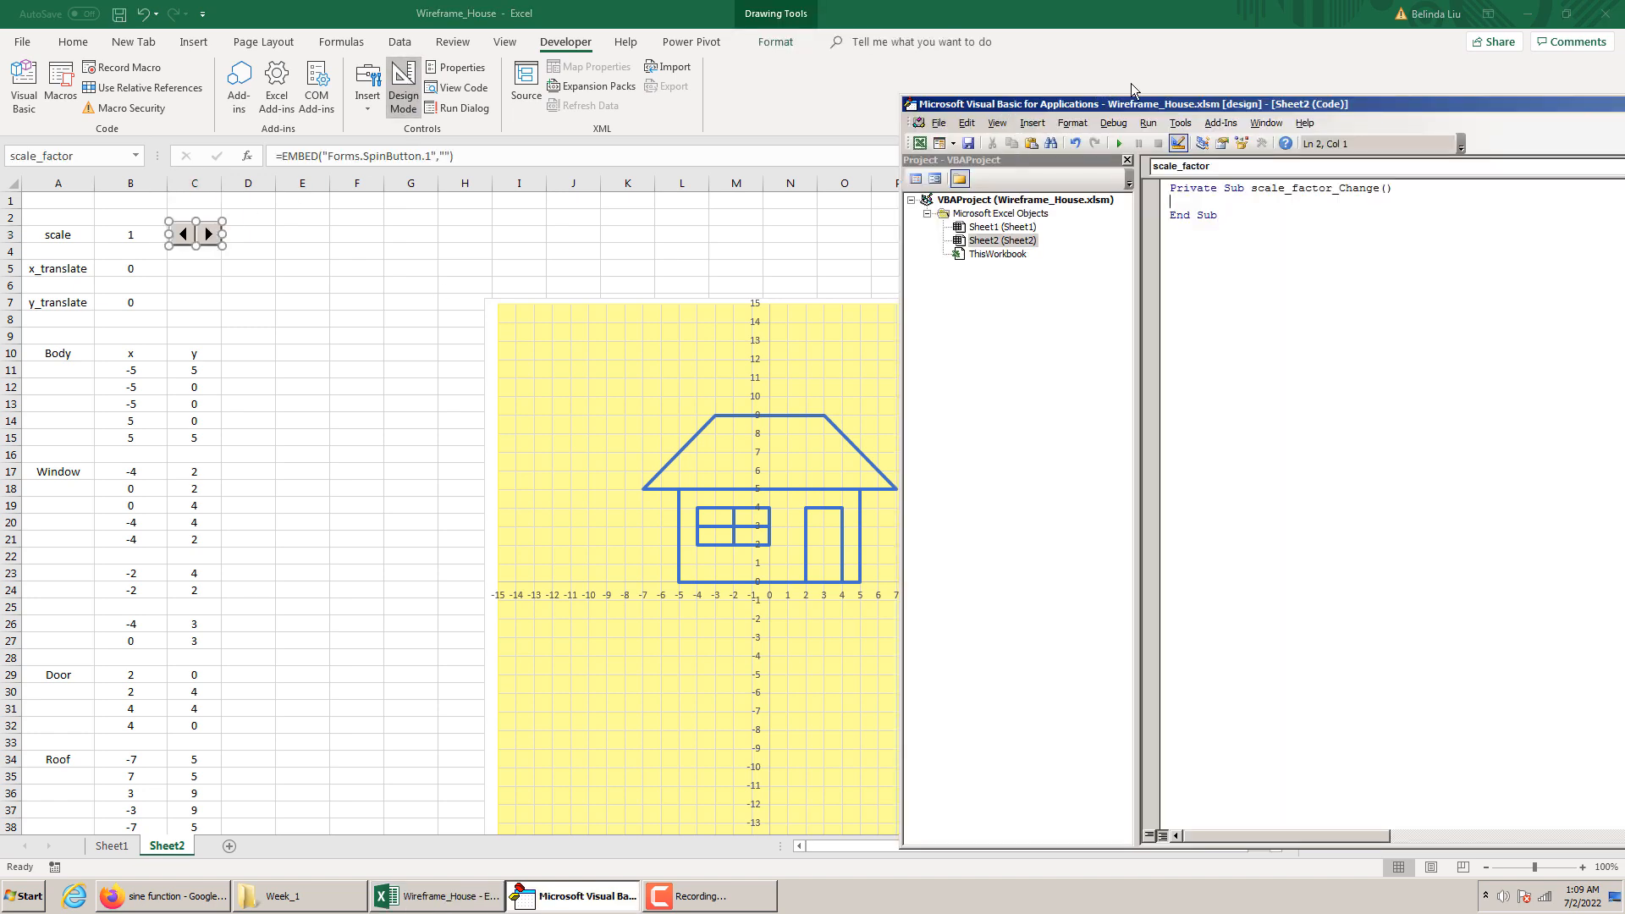
{"action": "left_click_drag", "start_coordinate": [1154, 103], "coordinate": [743, 91]}
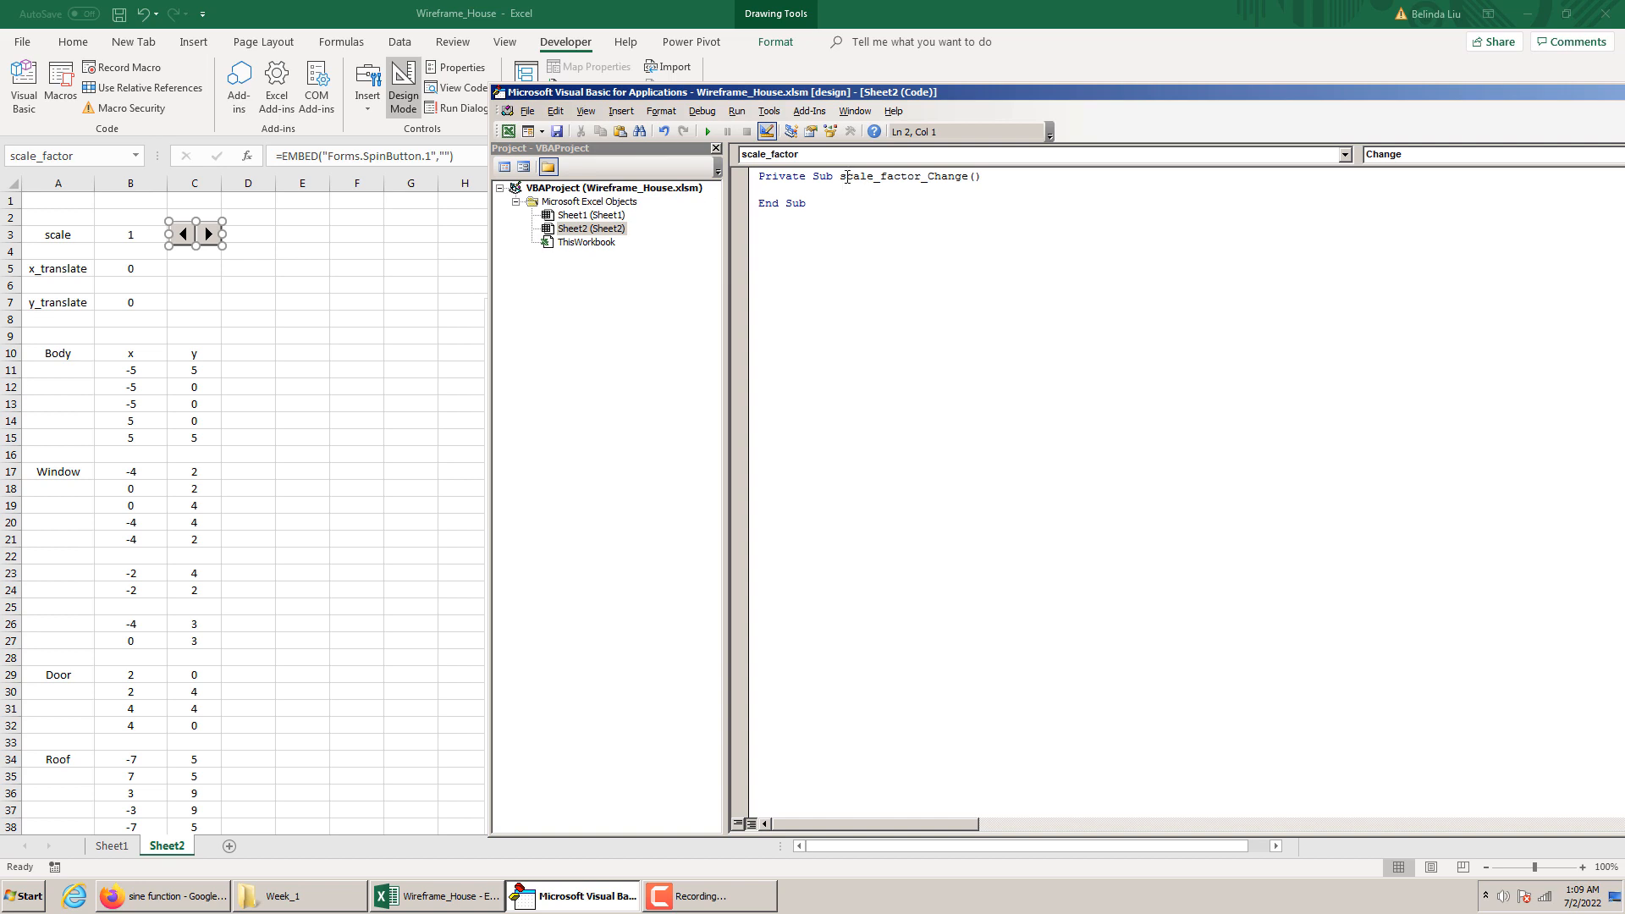
{"action": "key", "text": "Return"}
{"action": "key", "text": "Return"}
{"action": "left_click", "coordinate": [137, 233]}
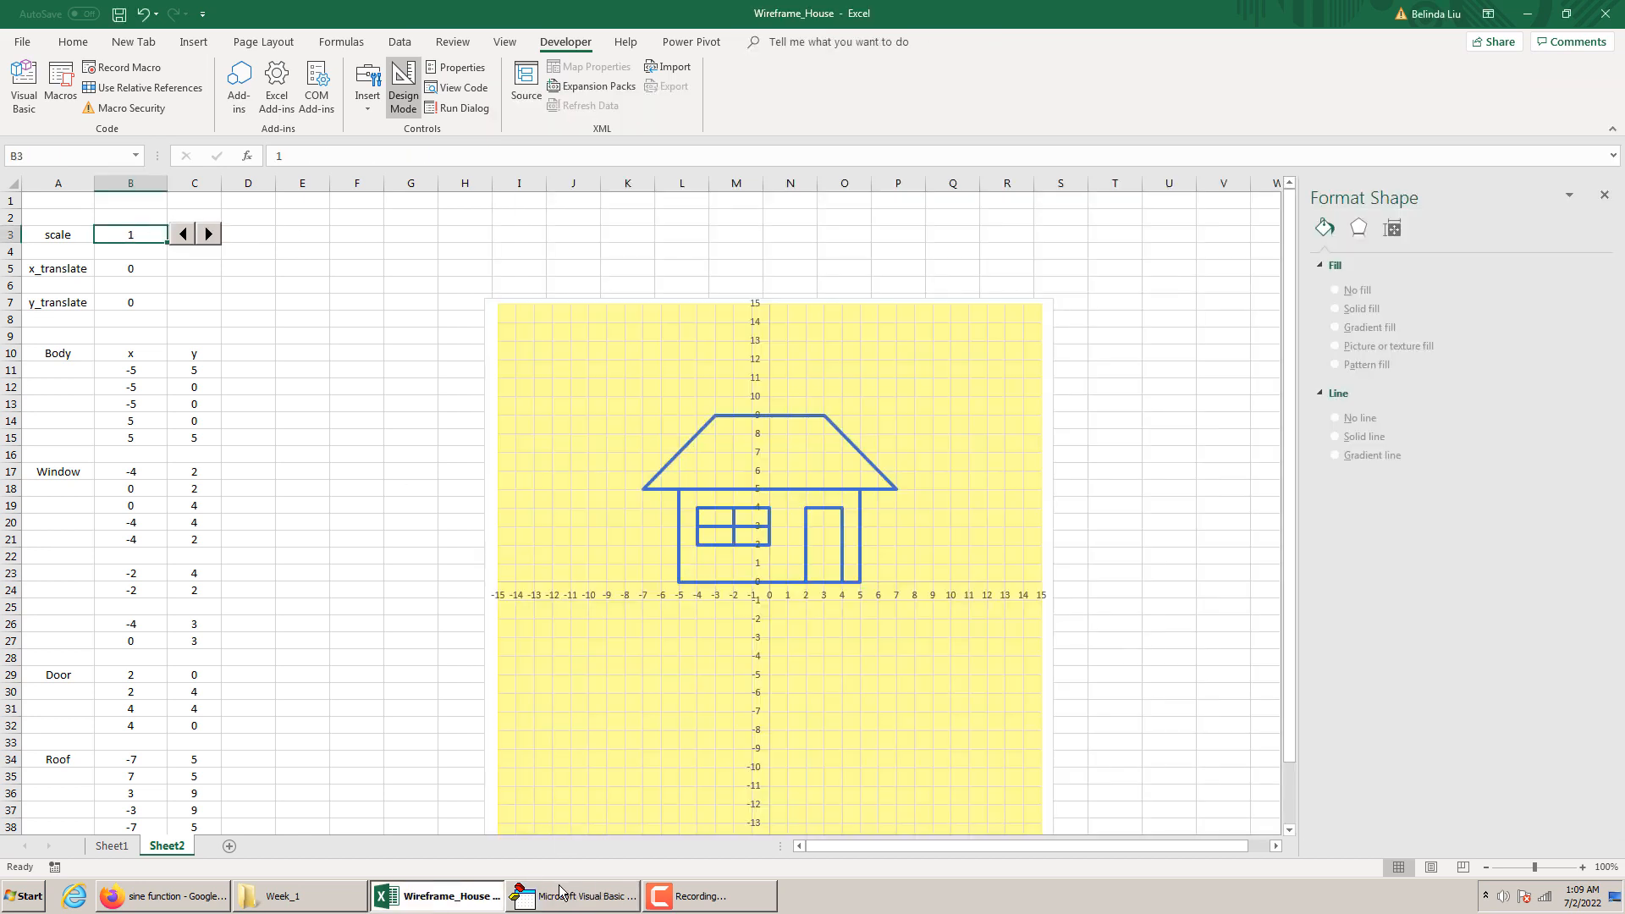
{"action": "left_click", "coordinate": [613, 884]}
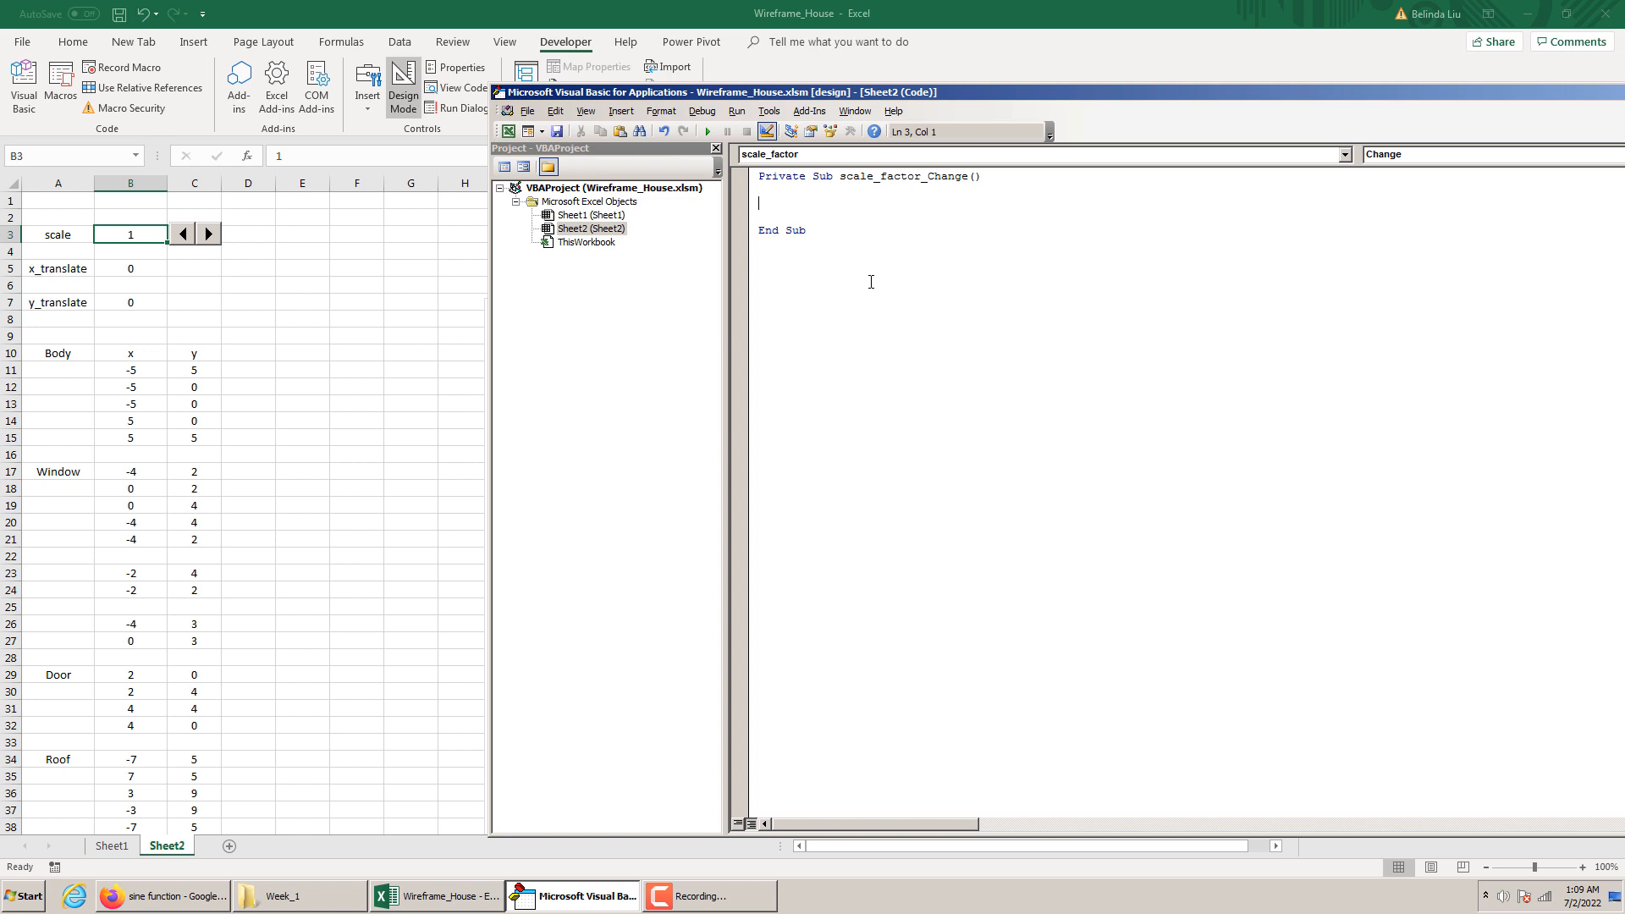
Write the statement [B3] = scale_factor.Value inside the scale_factor_Change procedure
{"action": "type", "text": "[B3]="}
{"action": "key", "text": "BackSpace"}
{"action": "type", "text": "scale_factor"}
{"action": "type", "text": ".value"}
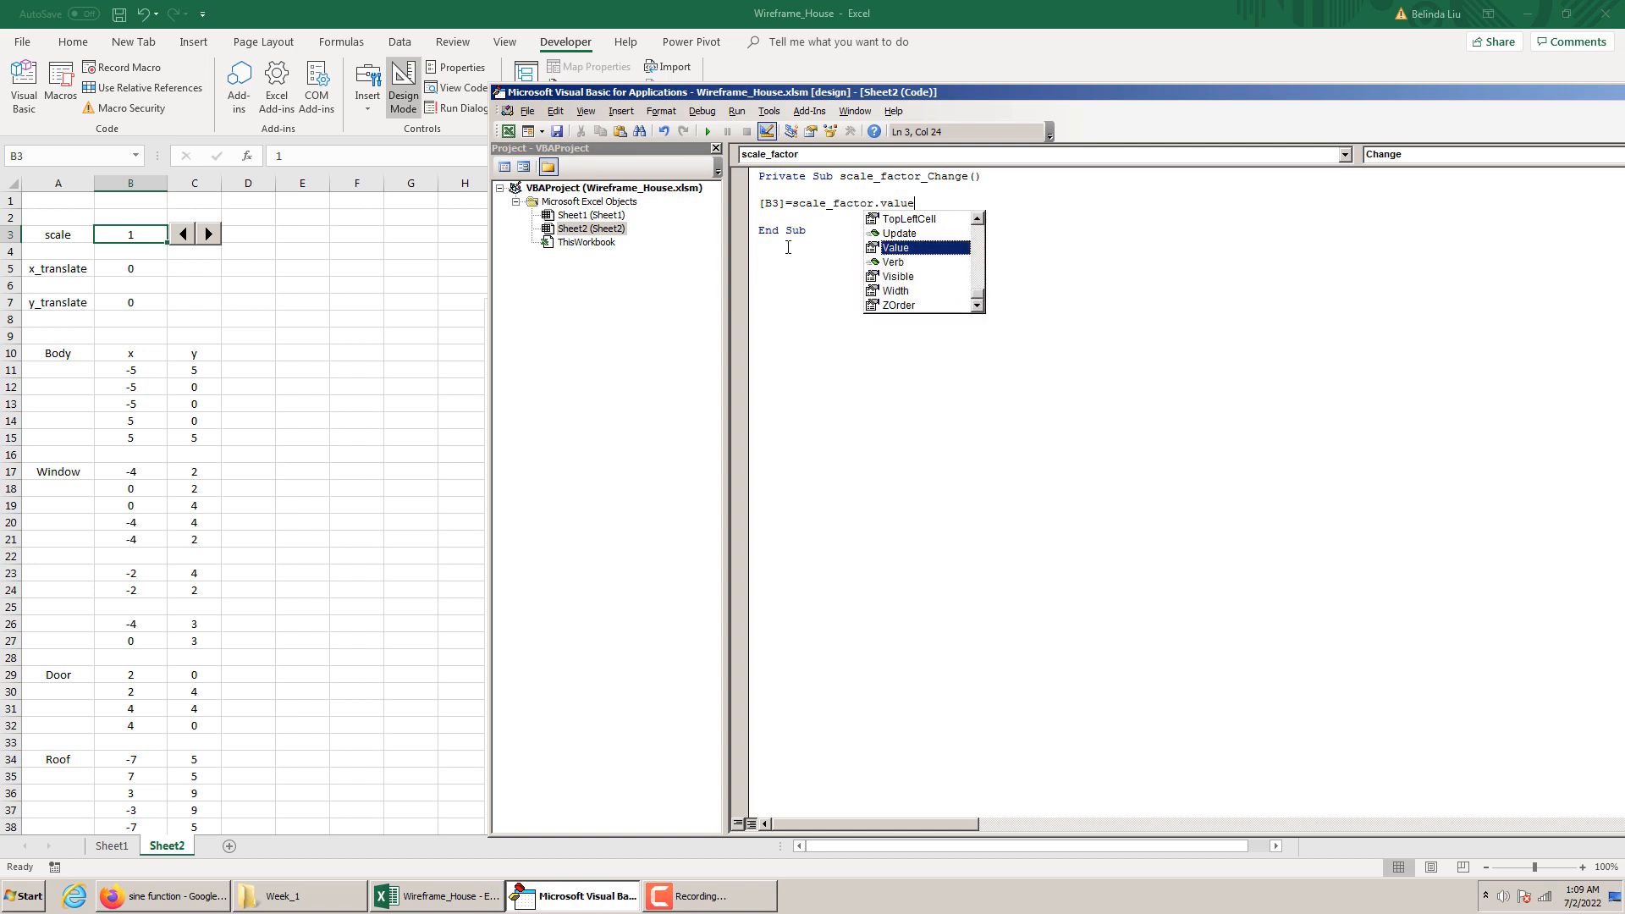
{"action": "left_click", "coordinate": [788, 247]}
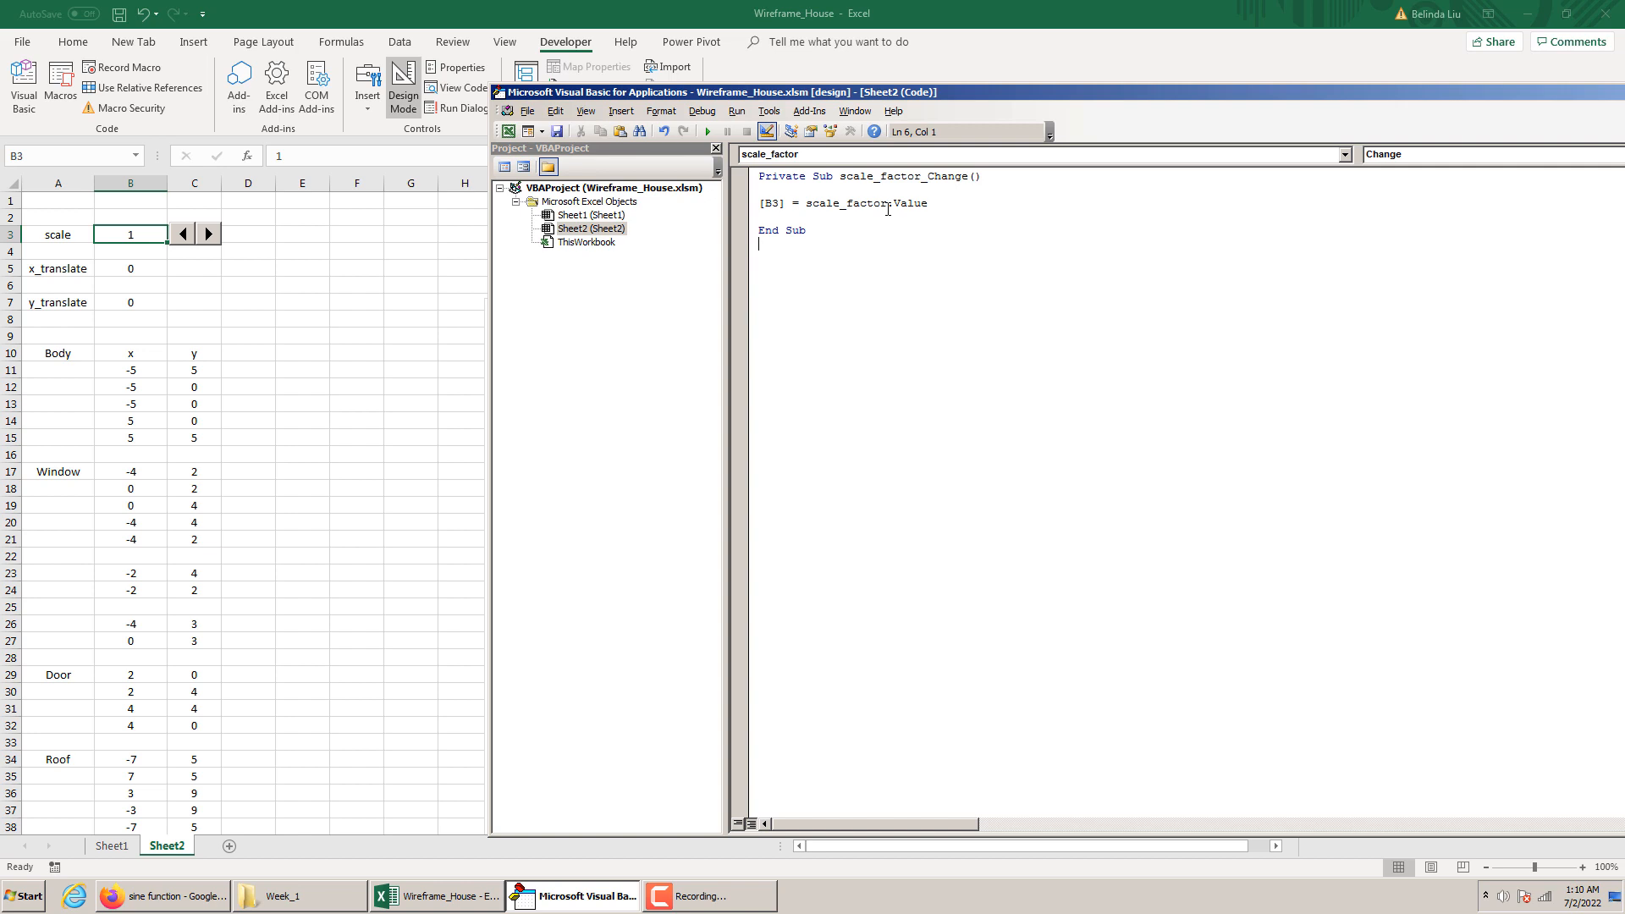
Retype the Value property and divide it by 10, making the statement [B3] = scale_factor.Value / 10
{"action": "left_click_drag", "start_coordinate": [893, 203], "coordinate": [929, 203]}
{"action": "key", "text": "BackSpace"}
{"action": "key", "text": "BackSpace"}
{"action": "type", "text": "value"}
{"action": "key", "text": "Return"}
{"action": "left_click_drag", "start_coordinate": [895, 203], "coordinate": [926, 208]}
{"action": "left_click", "coordinate": [833, 227]}
{"action": "left_click", "coordinate": [781, 222]}
{"action": "left_click", "coordinate": [933, 205]}
{"action": "type", "text": "/10"}
{"action": "left_click", "coordinate": [828, 226]}
Leave Design Mode, test the scale spin button in both directions and bring the scale in B3 to 1
{"action": "left_click", "coordinate": [405, 316]}
{"action": "left_click", "coordinate": [403, 88]}
{"action": "left_click", "coordinate": [216, 233]}
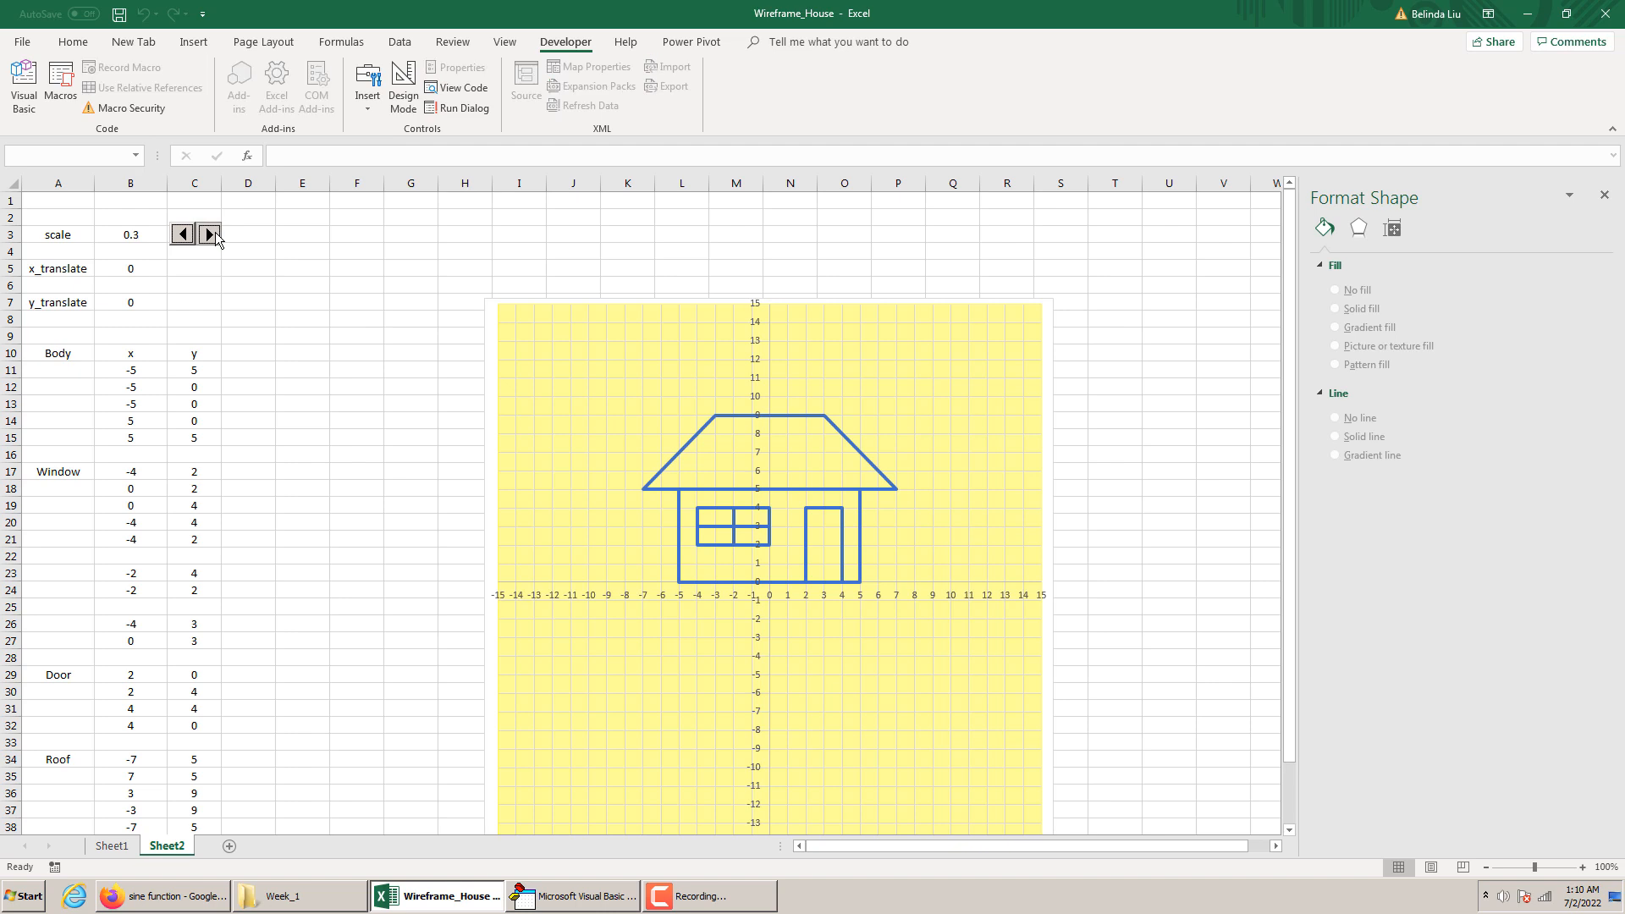
{"action": "left_click", "coordinate": [184, 236]}
{"action": "left_click", "coordinate": [209, 235]}
{"action": "left_click_drag", "start_coordinate": [209, 233], "coordinate": [190, 237]}
{"action": "left_click", "coordinate": [189, 234]}
{"action": "left_click", "coordinate": [269, 237]}
{"action": "left_click", "coordinate": [449, 248]}
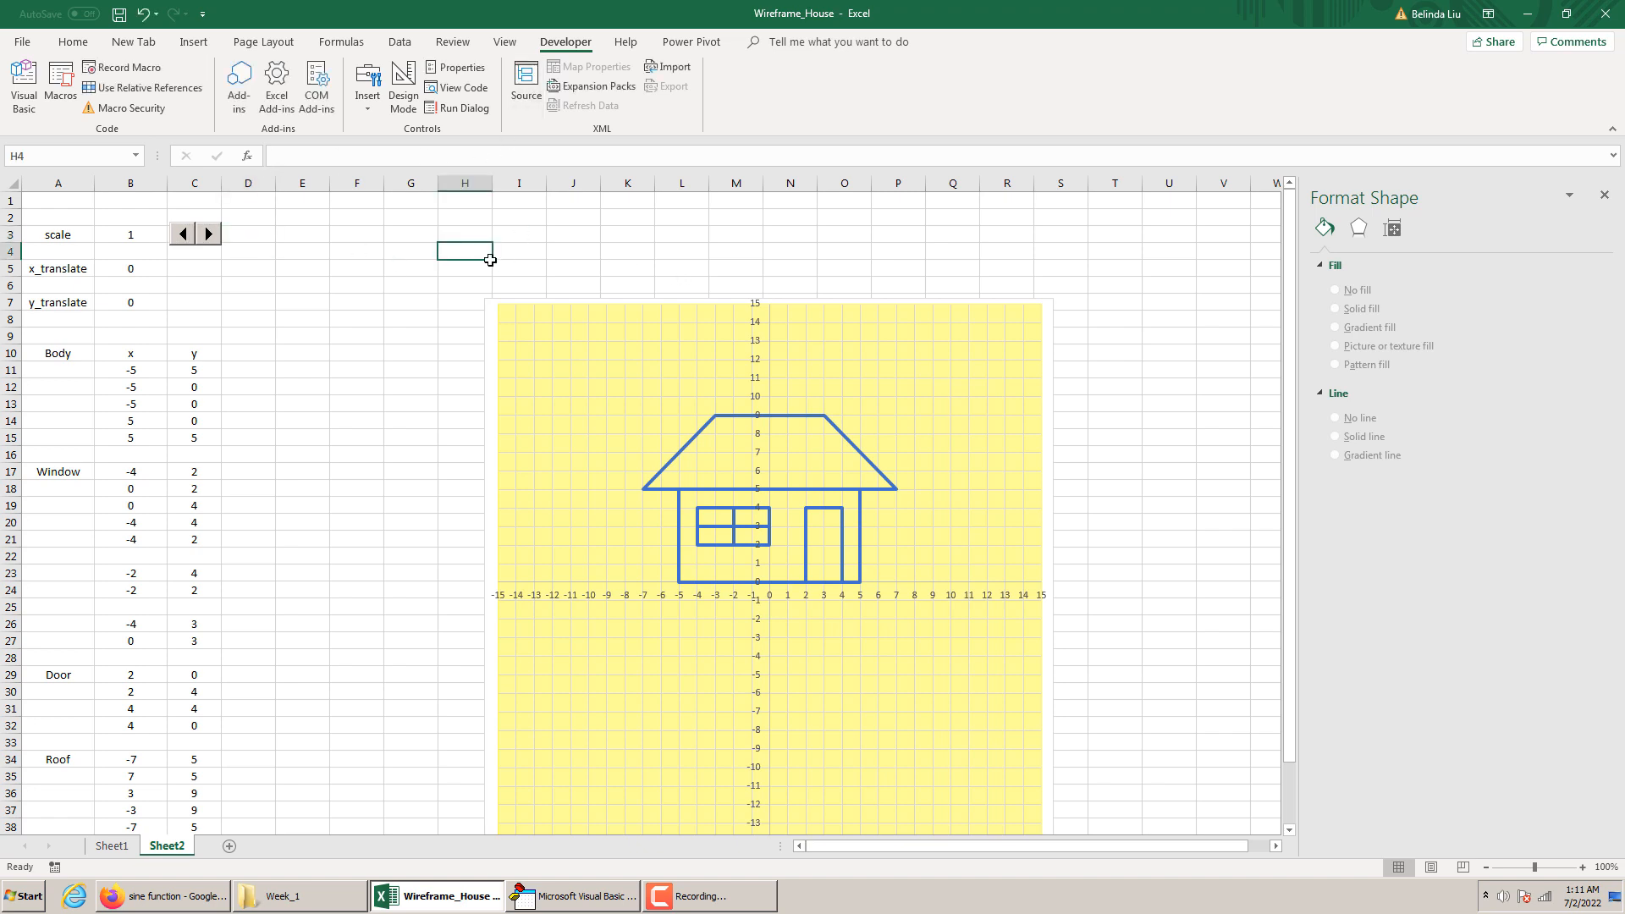
Return to Design Mode, duplicate the scale spin button and place the copy over C5 beside the x_translate value
{"action": "left_click", "coordinate": [401, 98]}
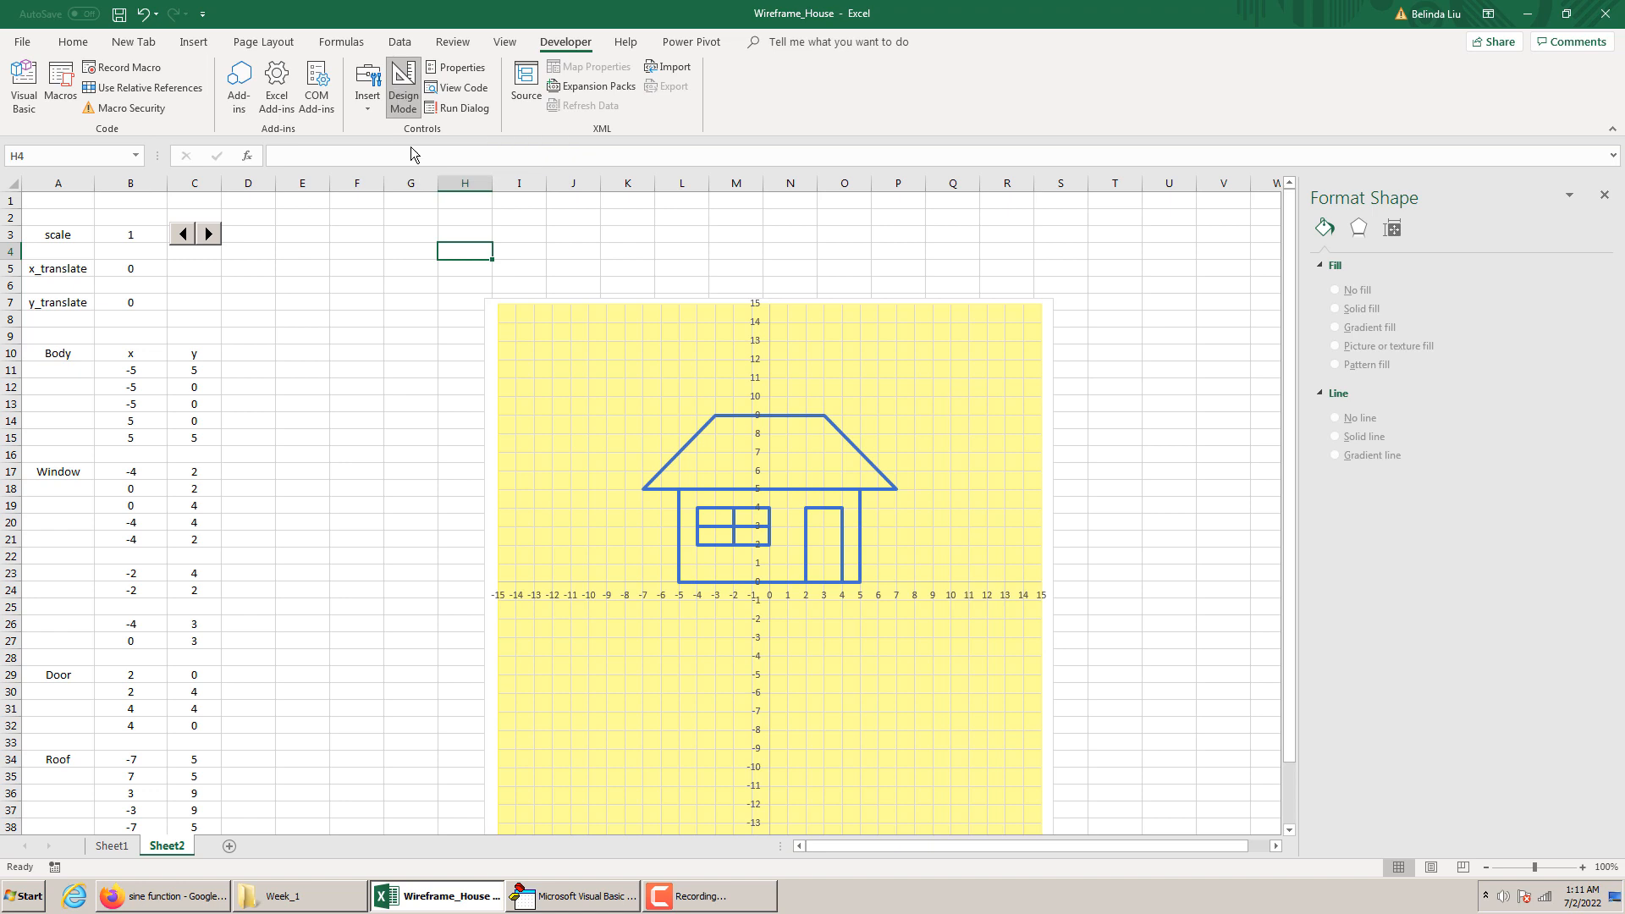
{"action": "left_click", "coordinate": [541, 890]}
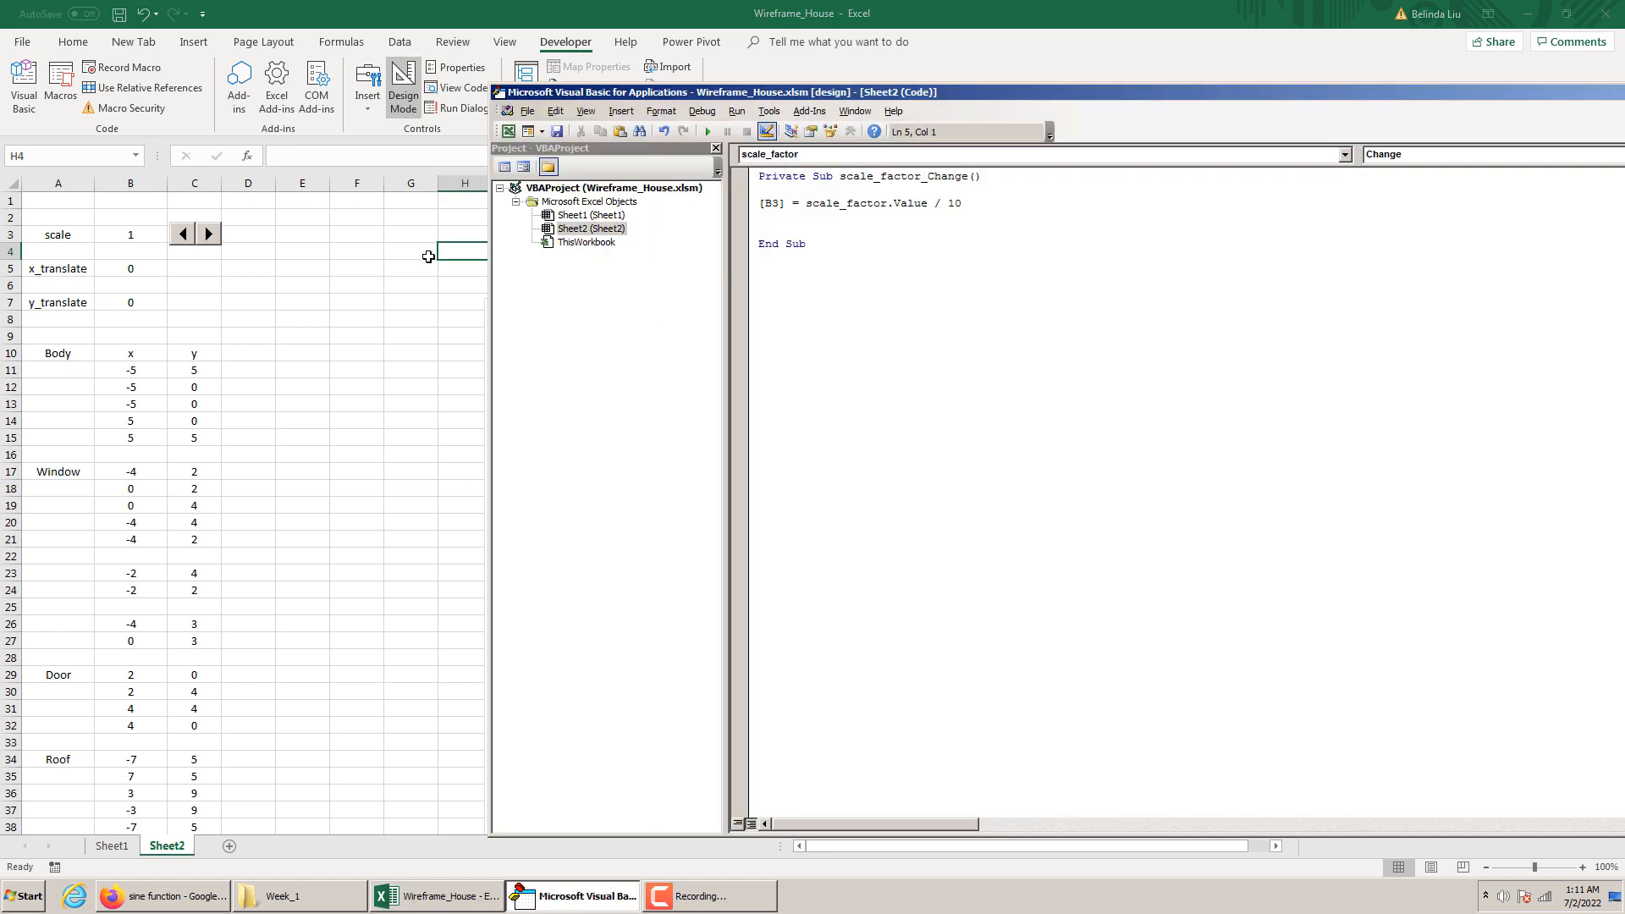
{"action": "left_click", "coordinate": [398, 285]}
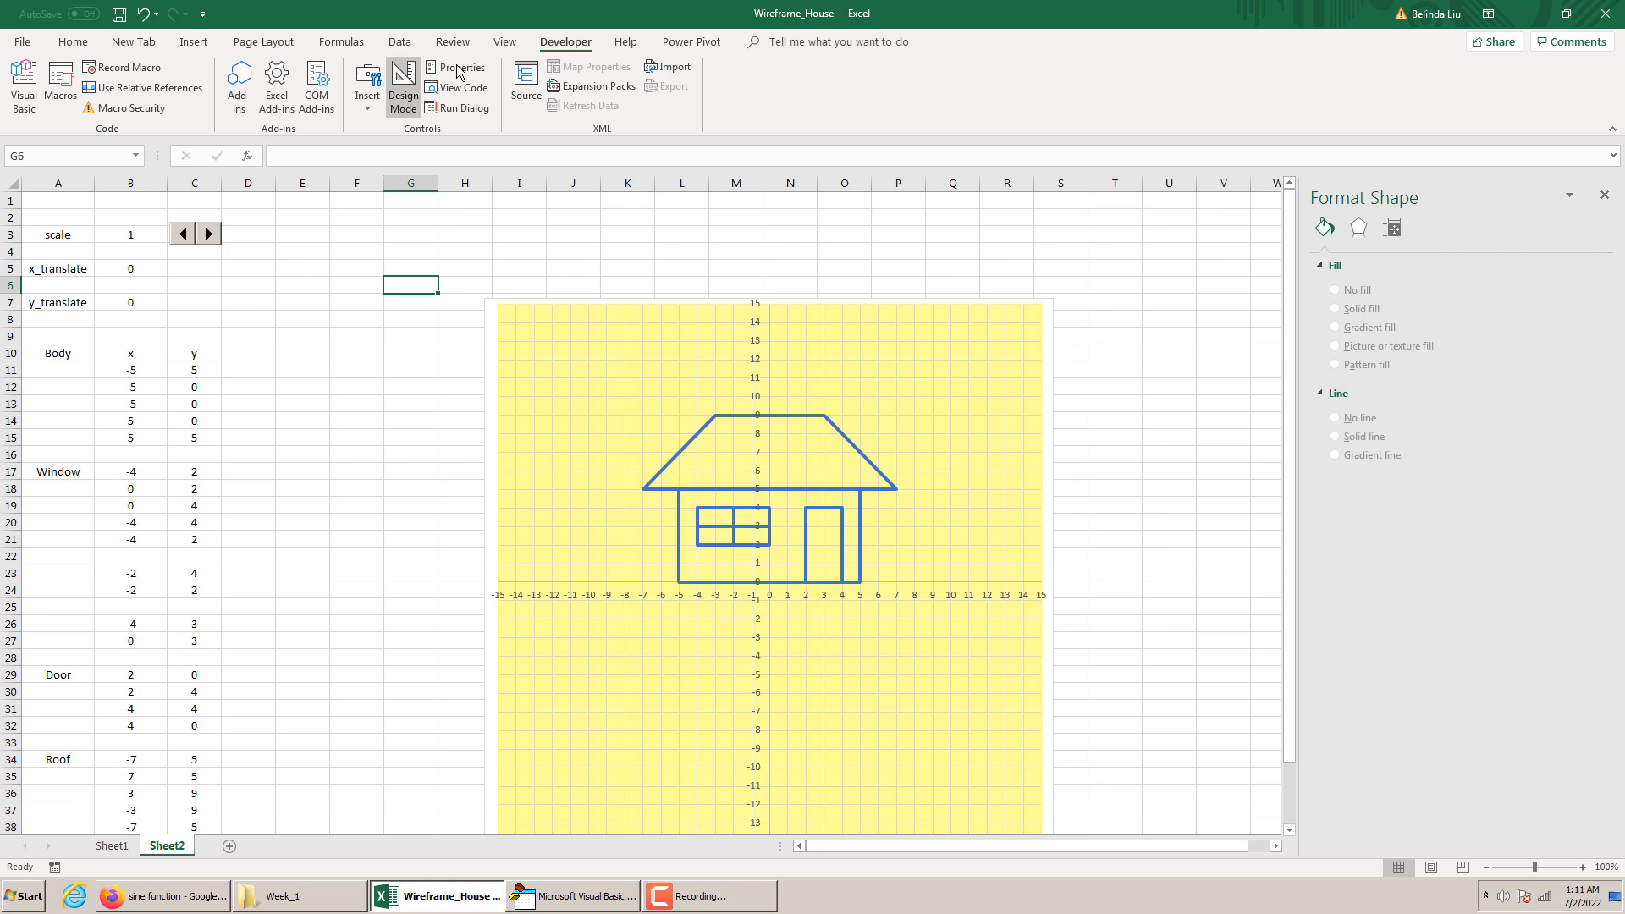
{"action": "right_click", "coordinate": [217, 241]}
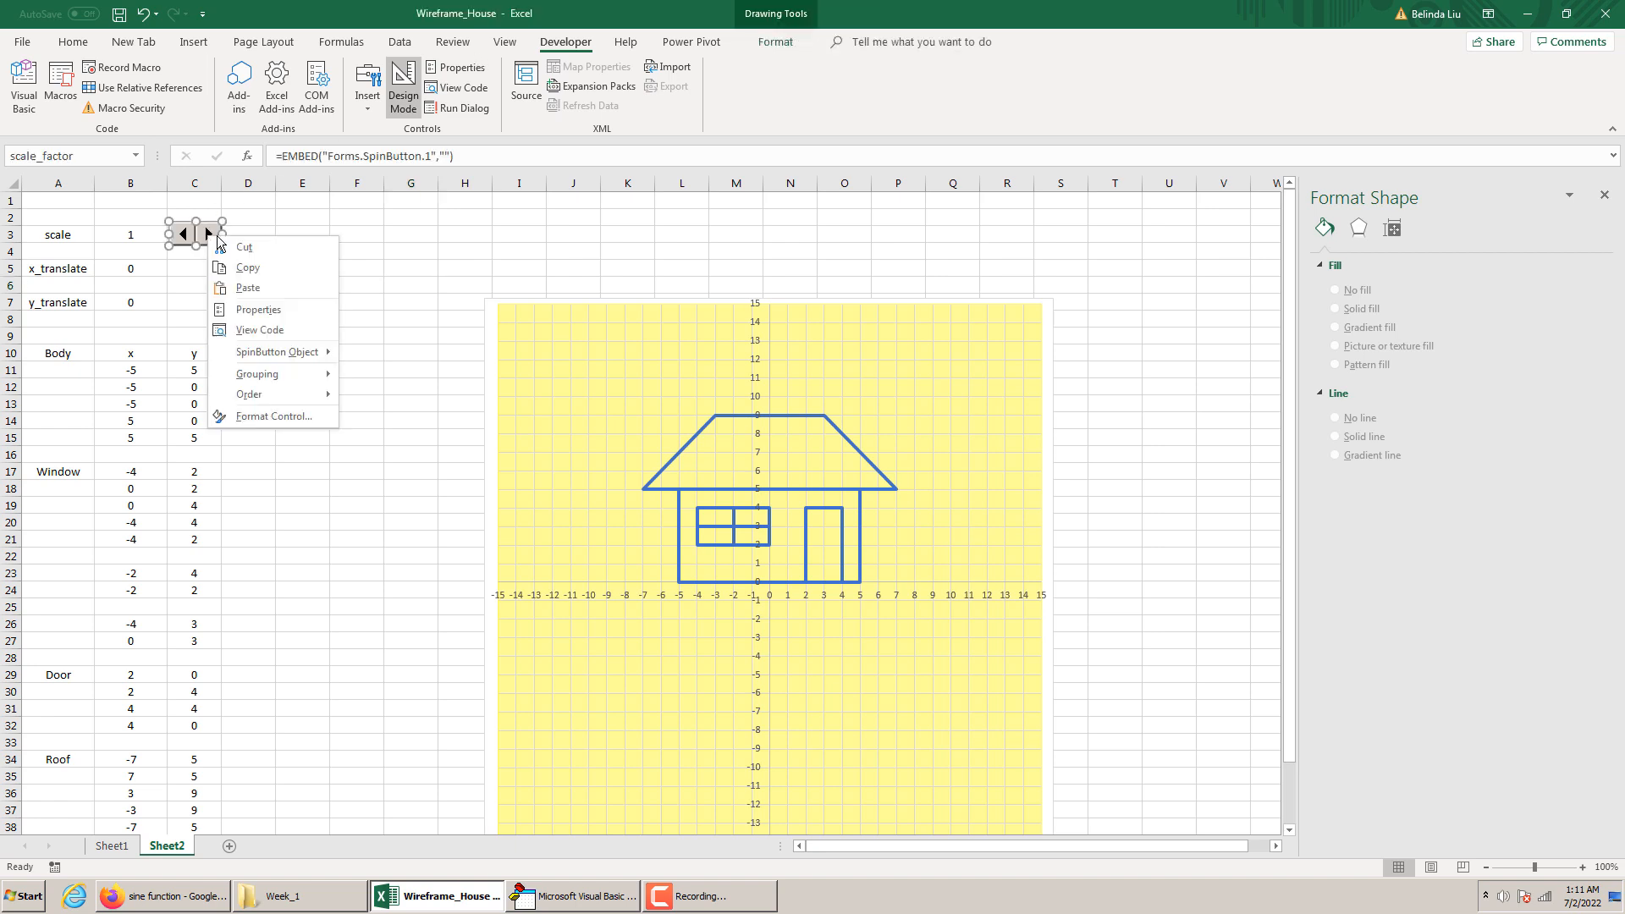
{"action": "left_click", "coordinate": [265, 269]}
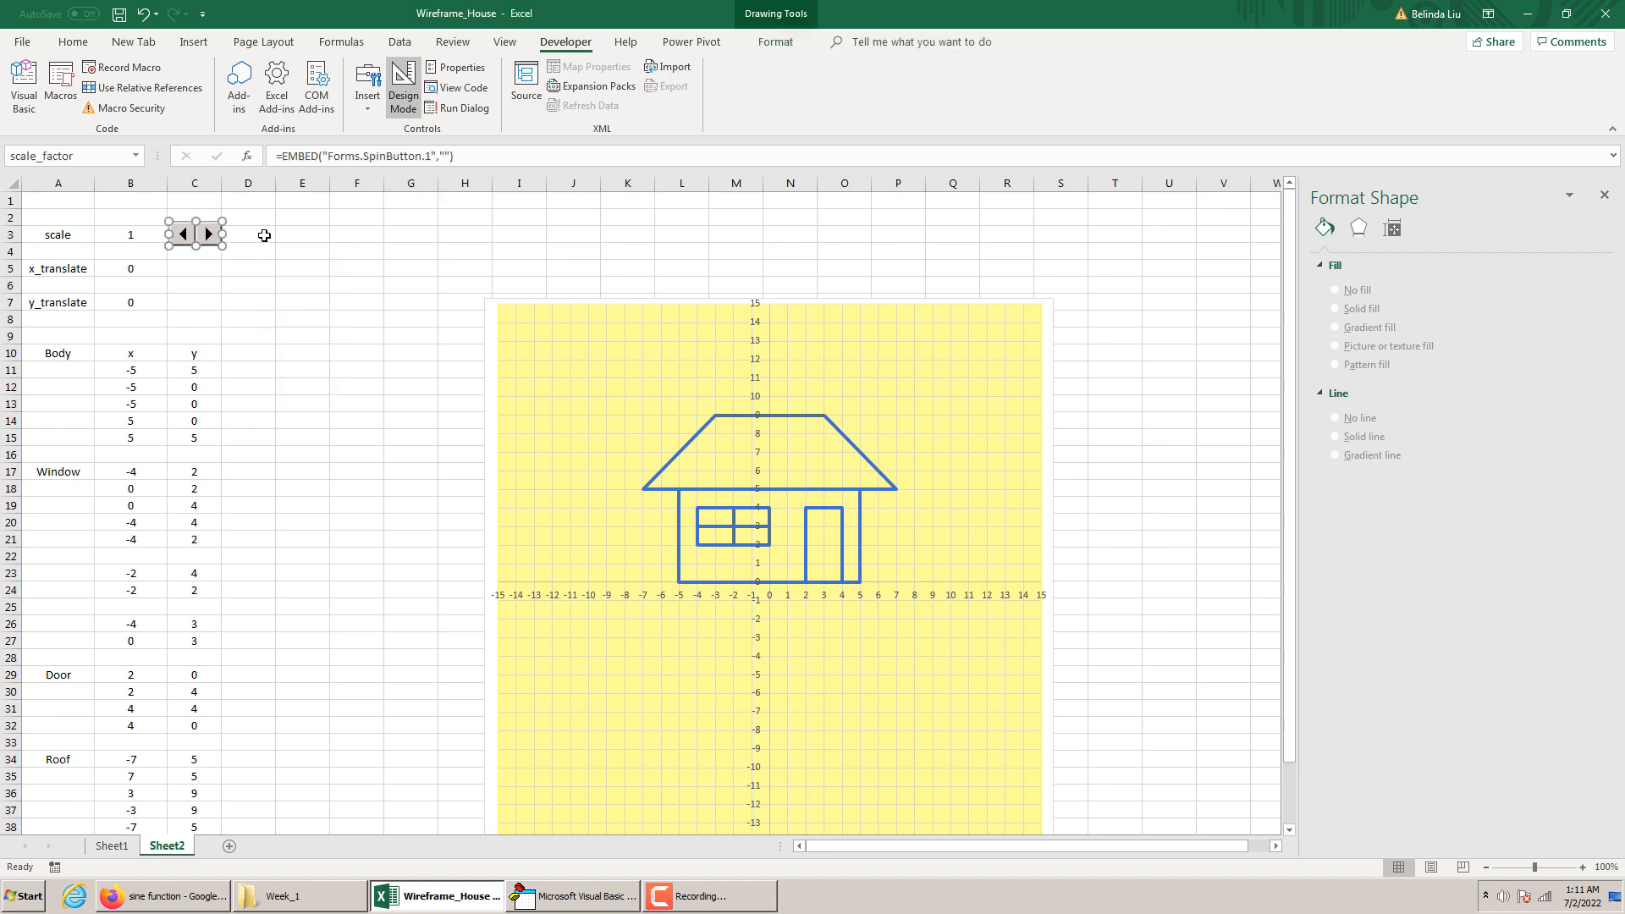
{"action": "key", "text": "ctrl+v"}
{"action": "left_click_drag", "start_coordinate": [218, 252], "coordinate": [205, 268]}
Rename the copied spin button to x_translate, using the label text copied from A5
{"action": "right_click", "coordinate": [208, 269]}
{"action": "left_click", "coordinate": [274, 341]}
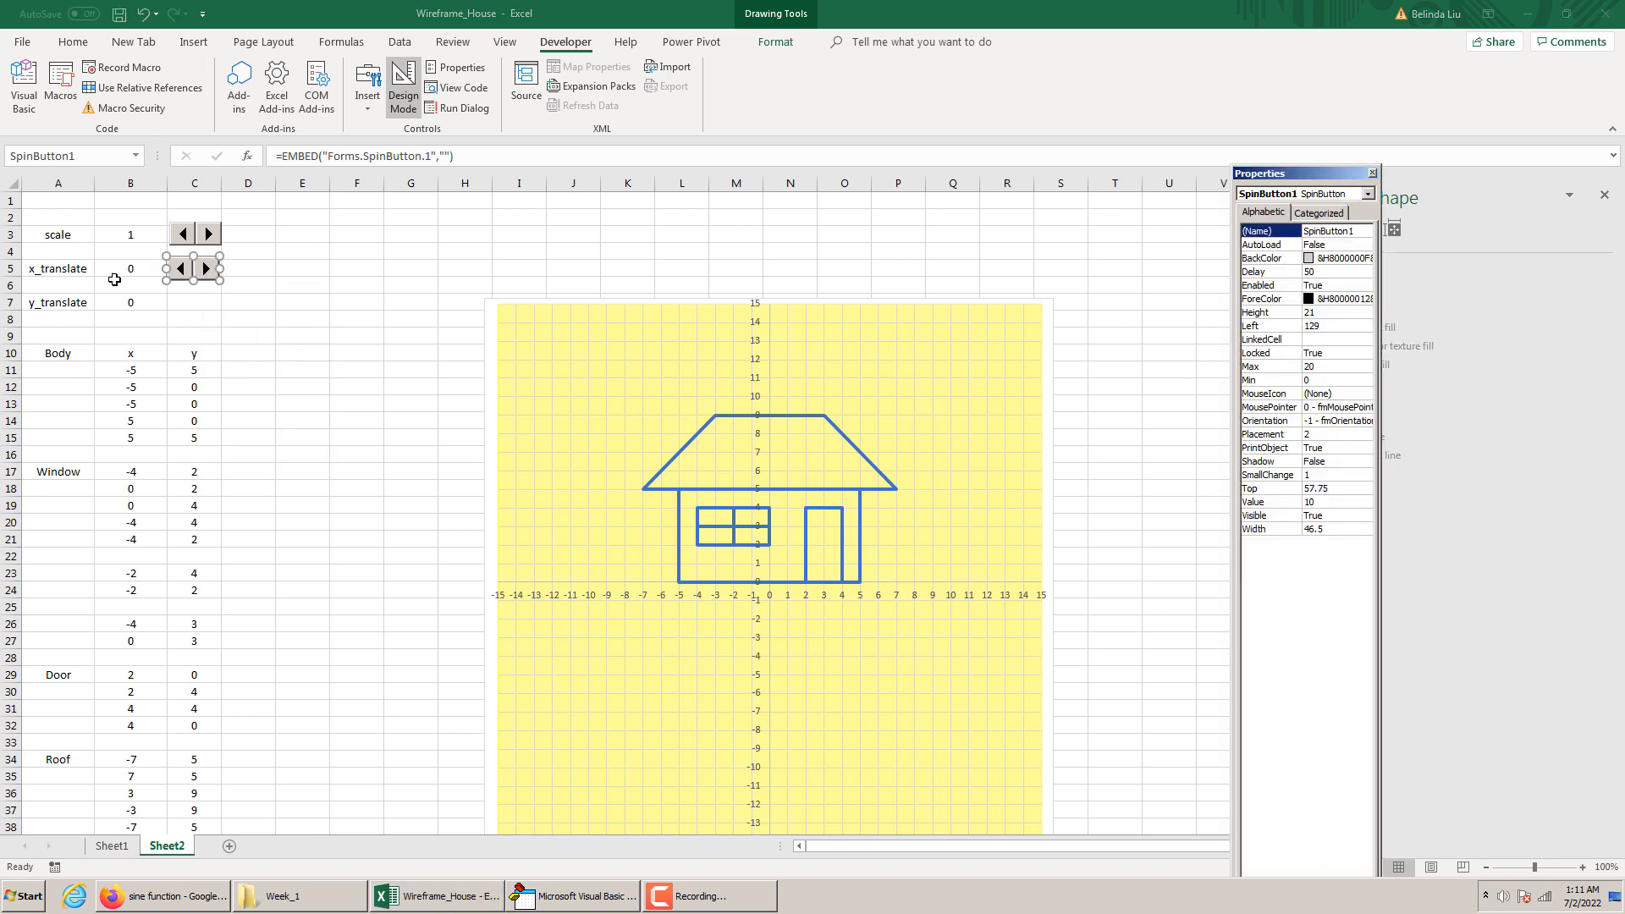
{"action": "left_click", "coordinate": [81, 271]}
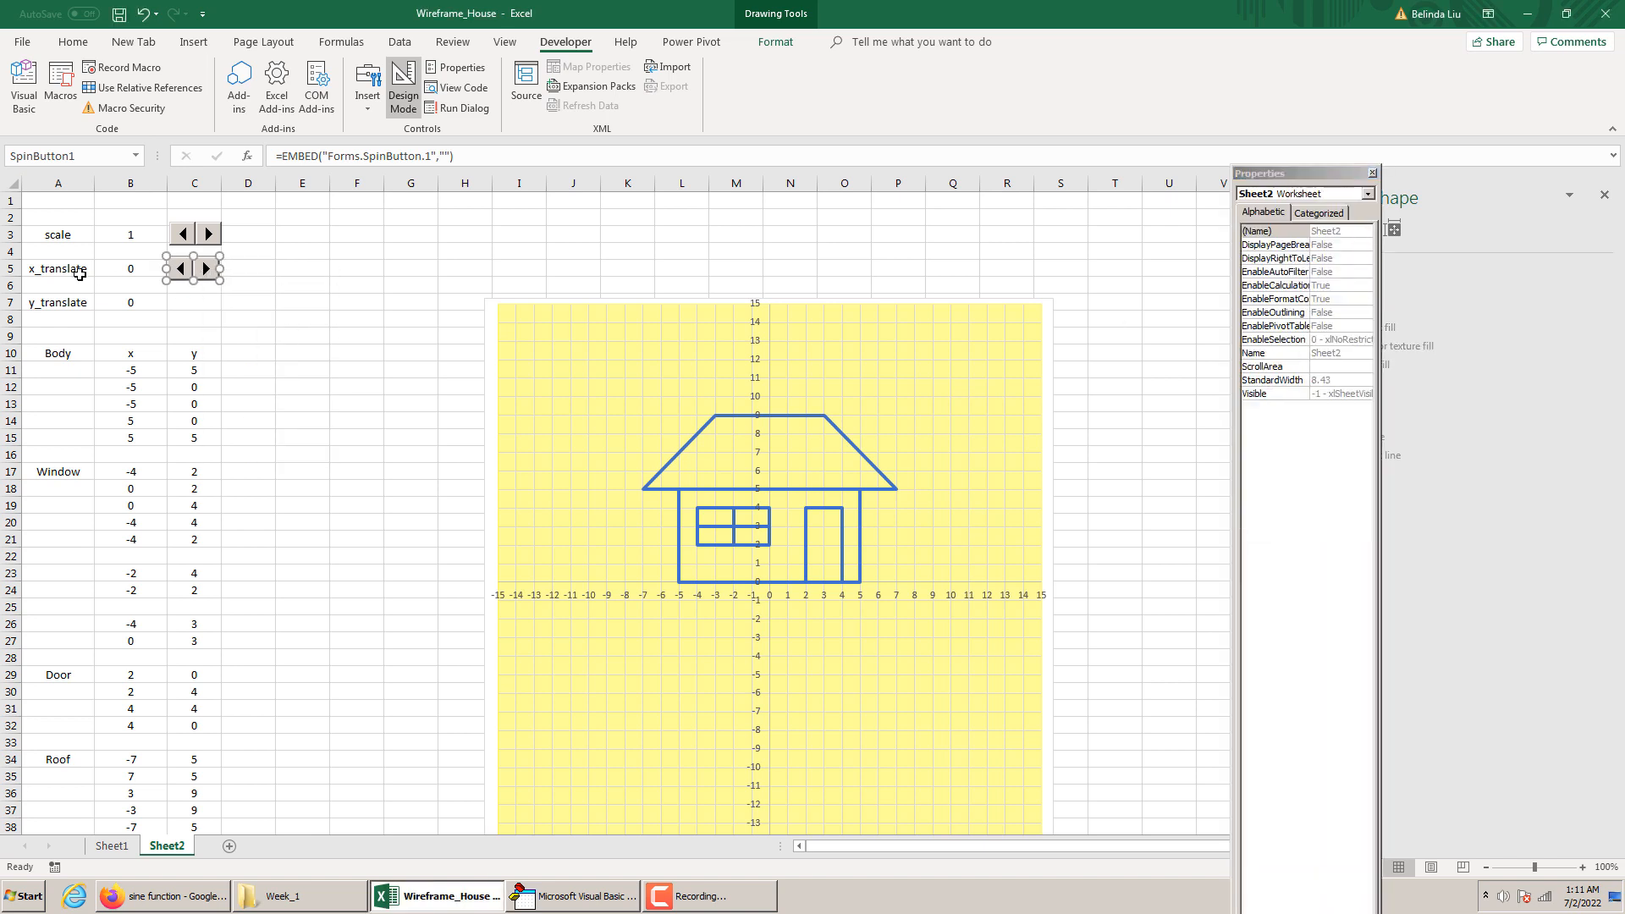
{"action": "double_click", "coordinate": [343, 160]}
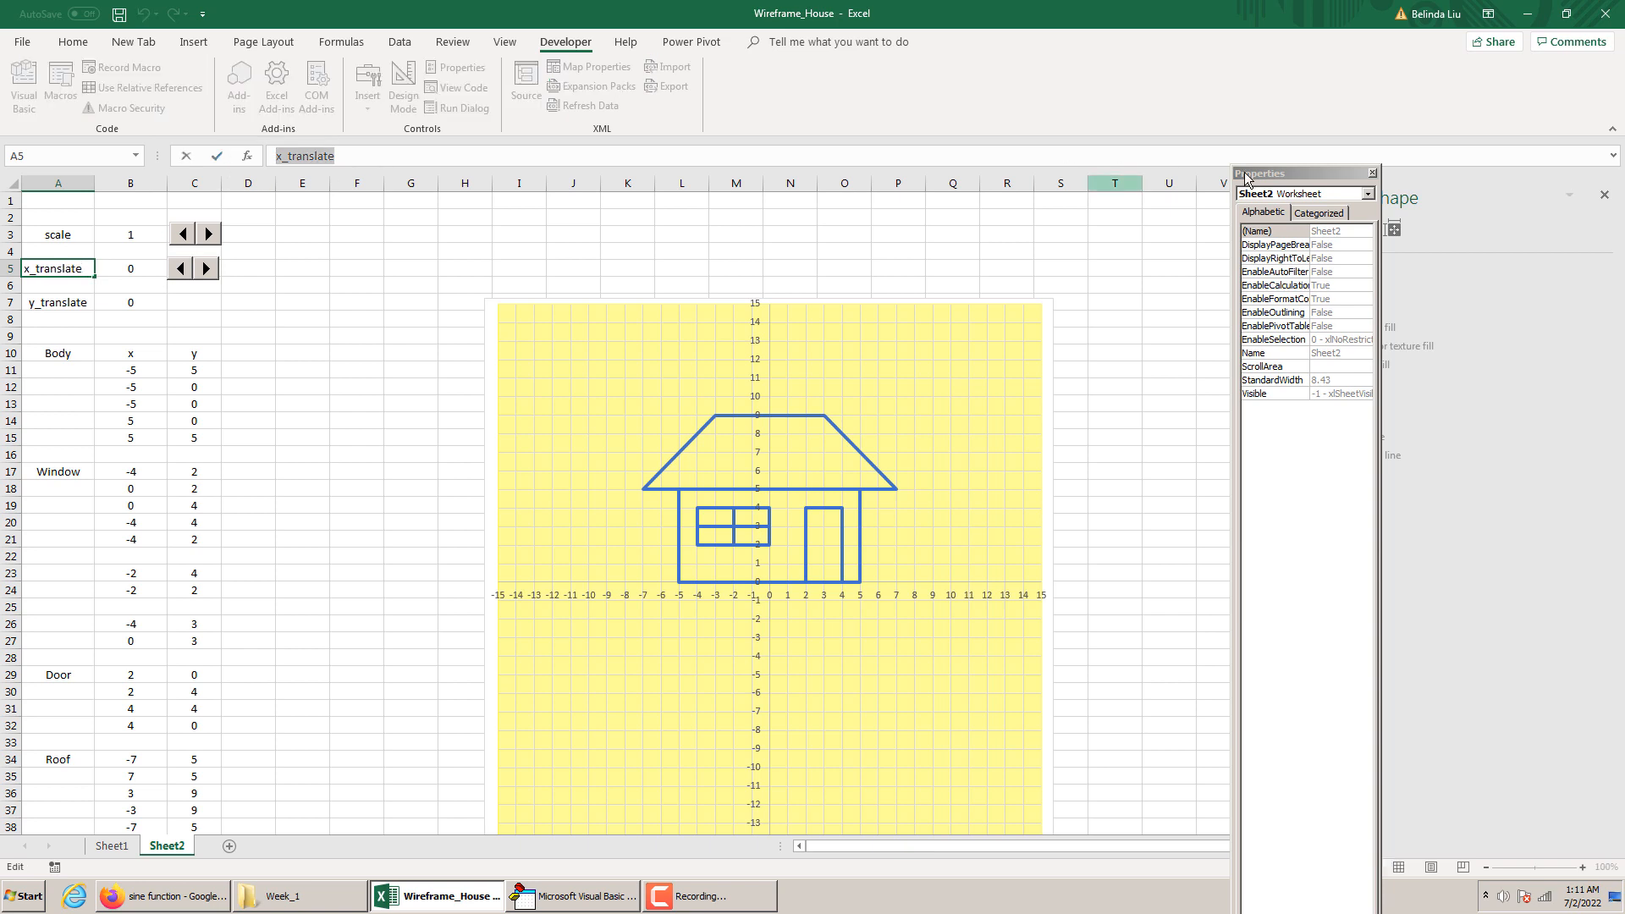
{"action": "left_click", "coordinate": [206, 269]}
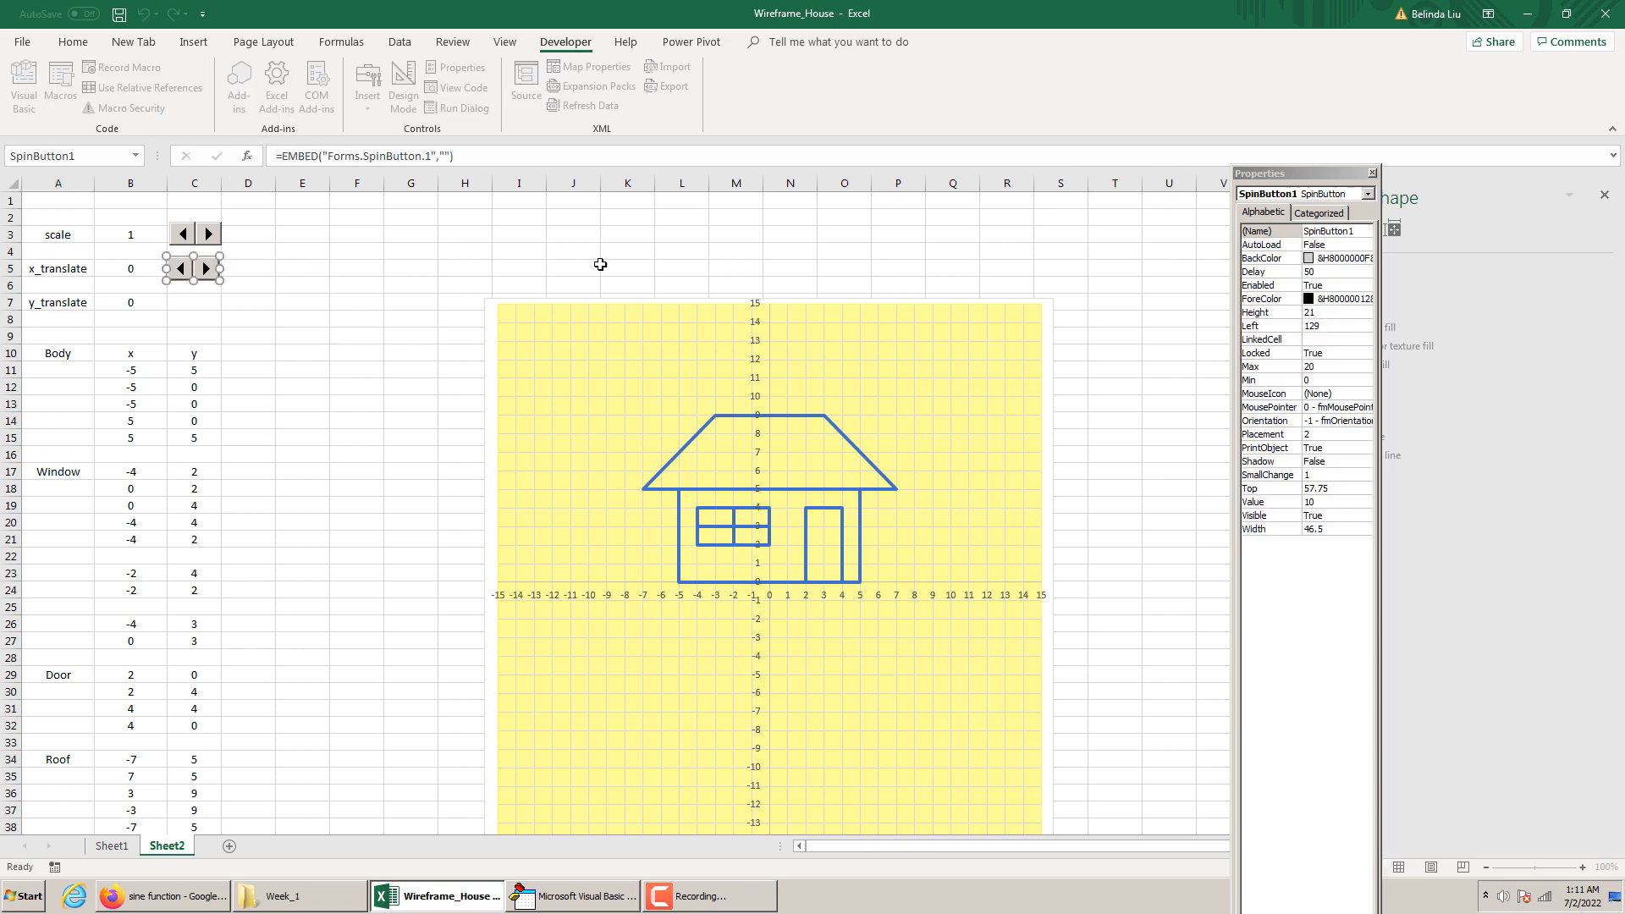
{"action": "left_click", "coordinate": [1258, 234]}
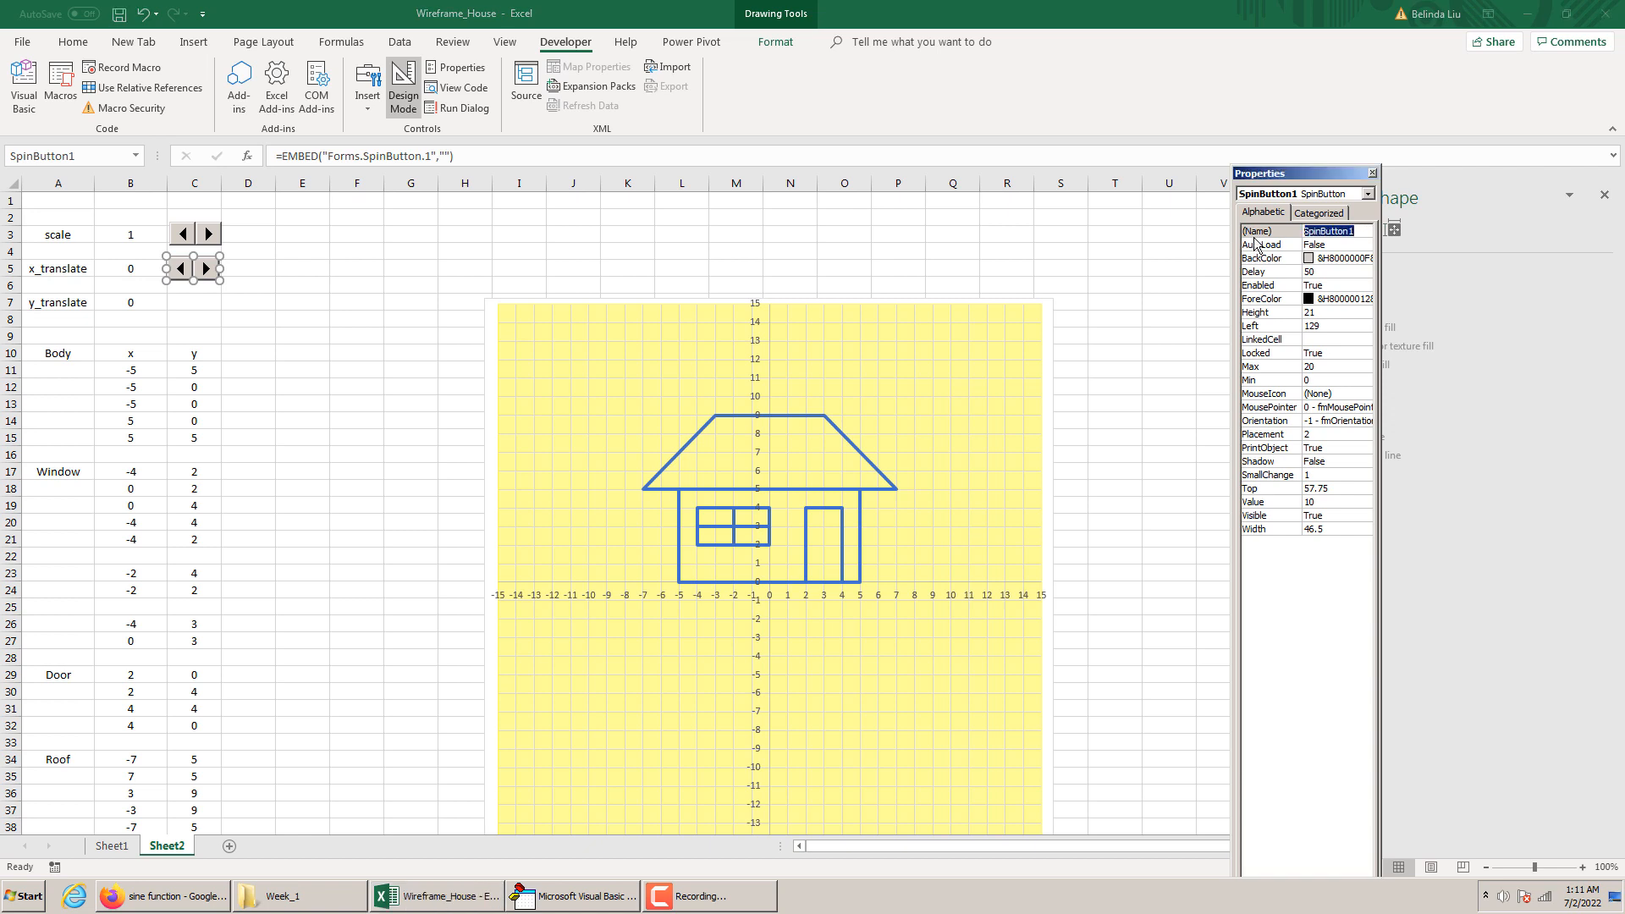
{"action": "key", "text": "ctrl+v"}
Set the x_translate spin button's Min property to -10 and its Max property to 10
{"action": "left_click", "coordinate": [1321, 380]}
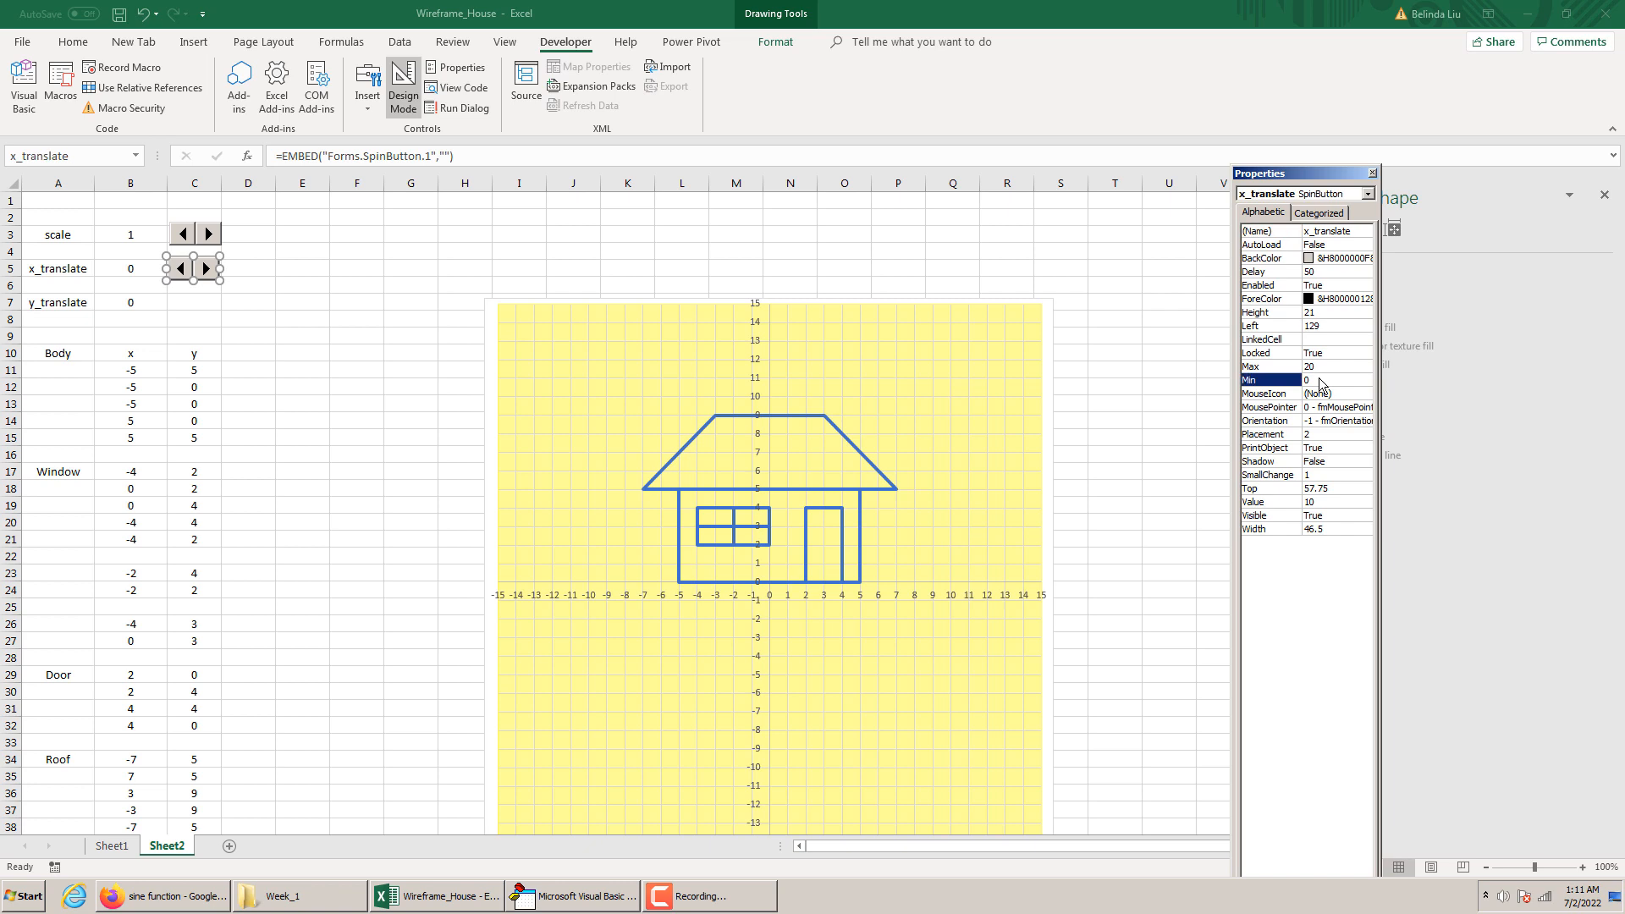
{"action": "left_click", "coordinate": [1301, 383]}
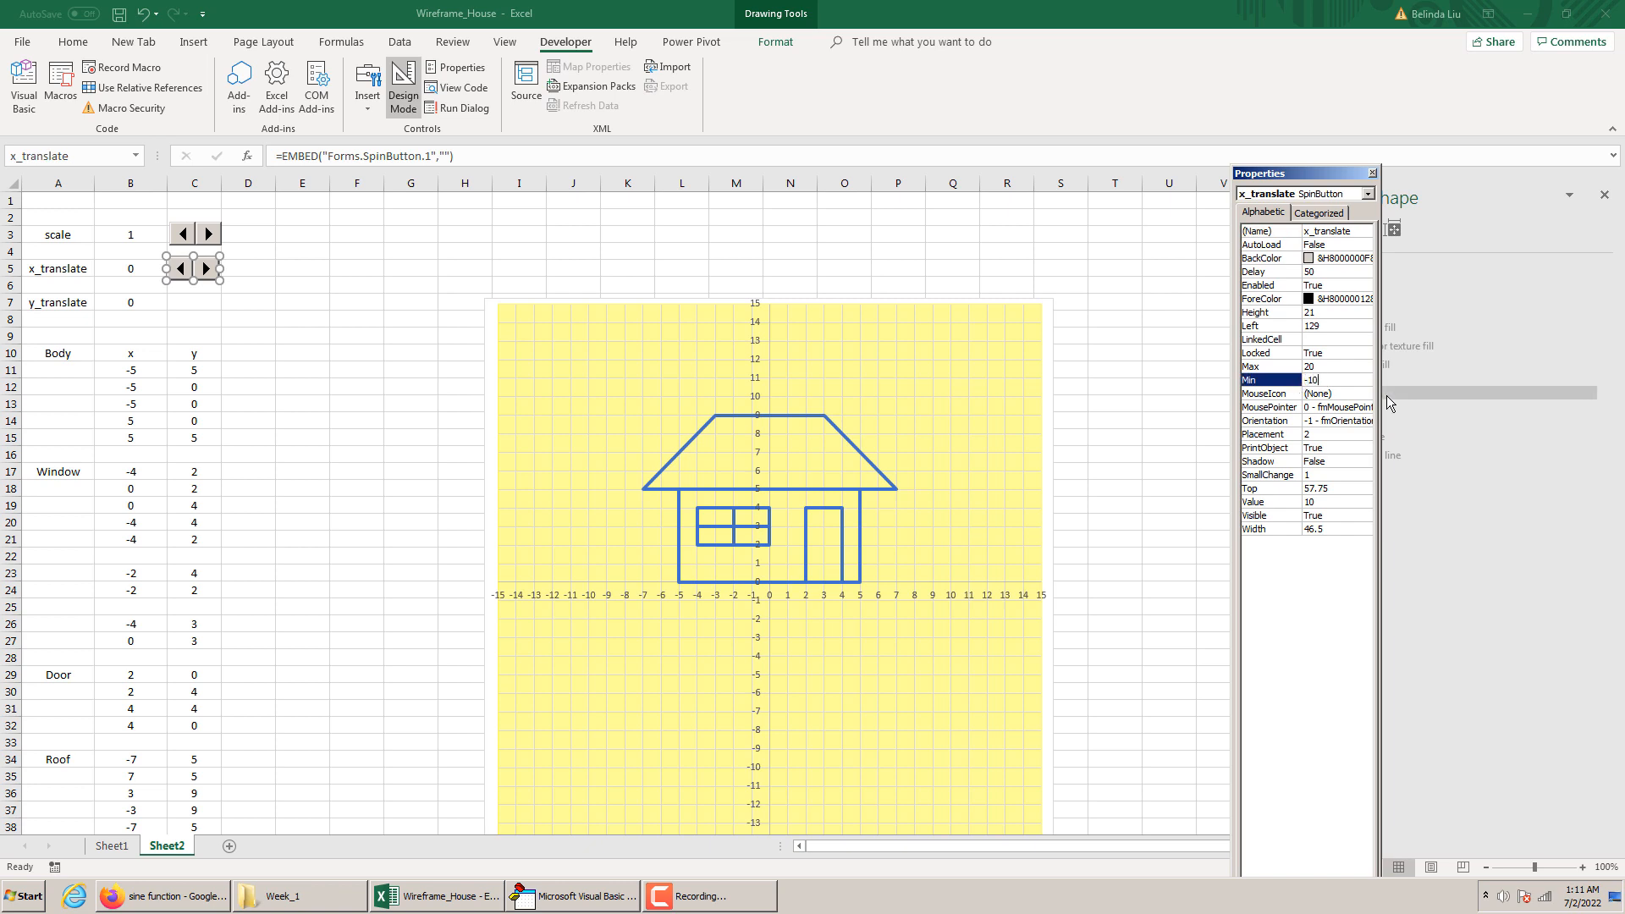
{"action": "left_click", "coordinate": [1320, 358]}
{"action": "left_click", "coordinate": [1320, 369]}
{"action": "left_click_drag", "start_coordinate": [1320, 369], "coordinate": [1280, 375]}
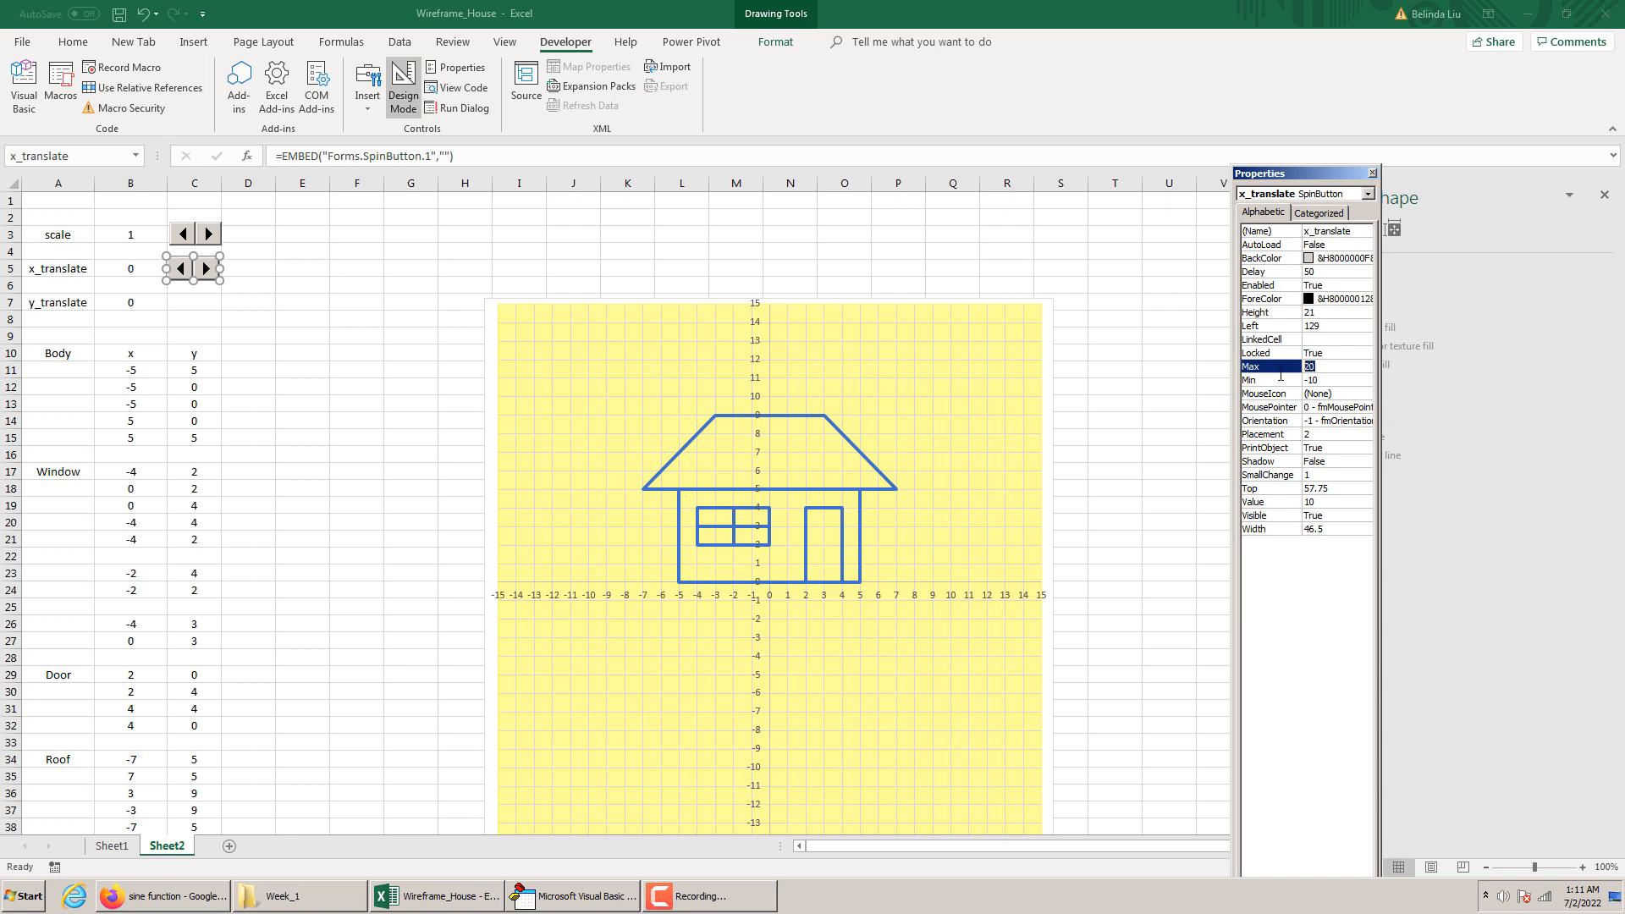
{"action": "type", "text": "10"}
{"action": "left_click", "coordinate": [1372, 173]}
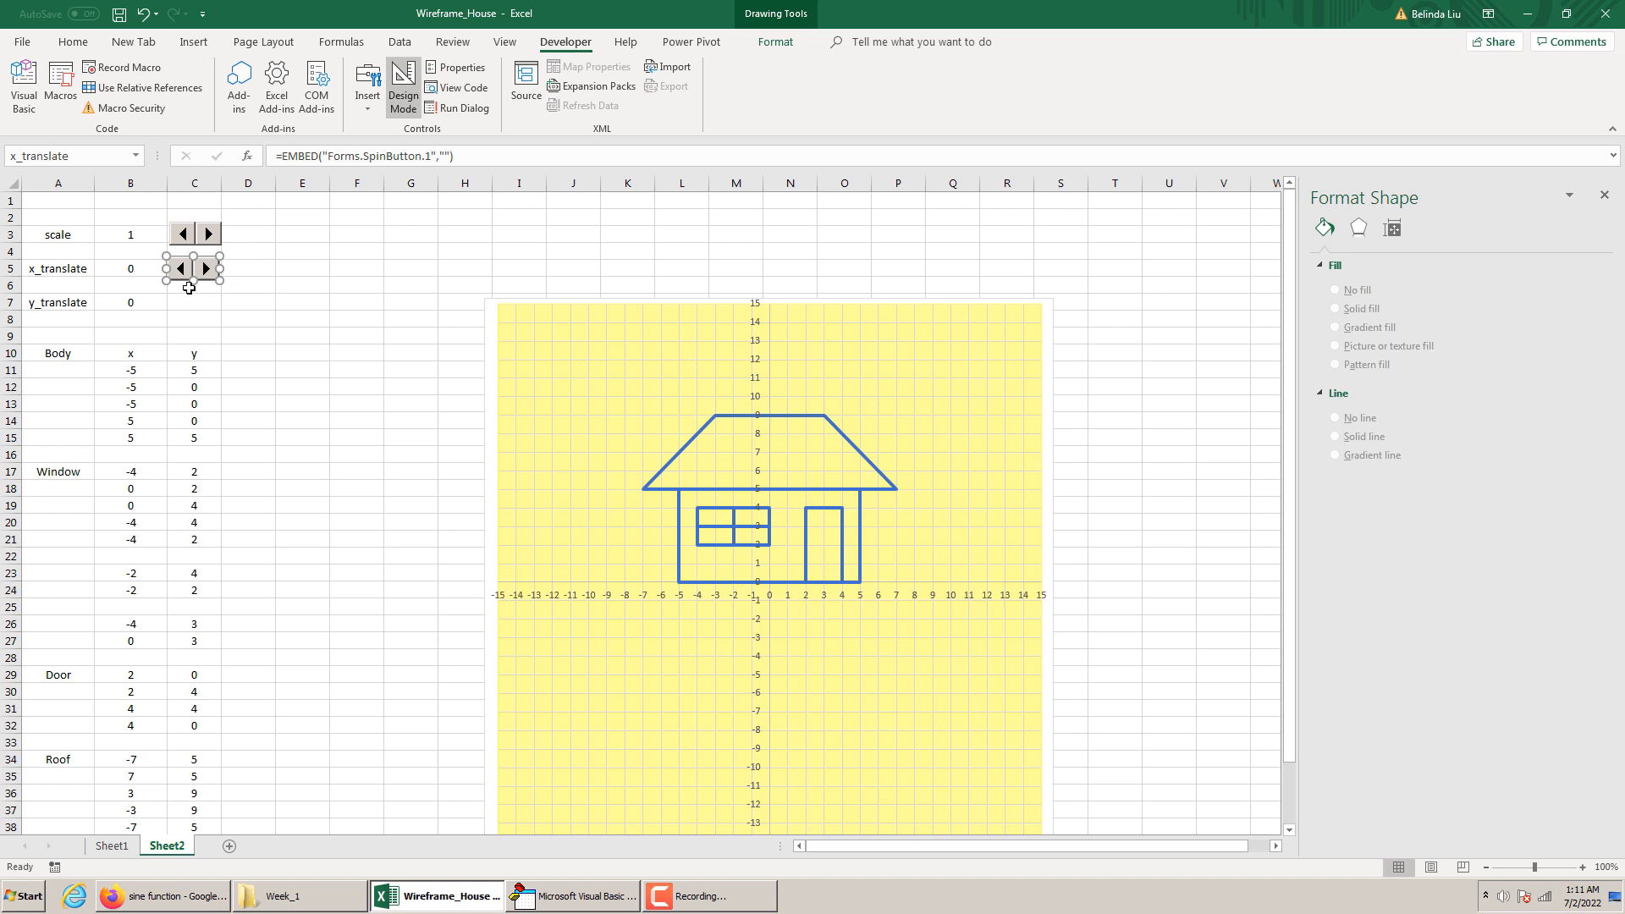
Place a copy of the x_translate spin button at C7 and reshape it tall and narrow with up and down arrows
{"action": "left_click", "coordinate": [205, 300]}
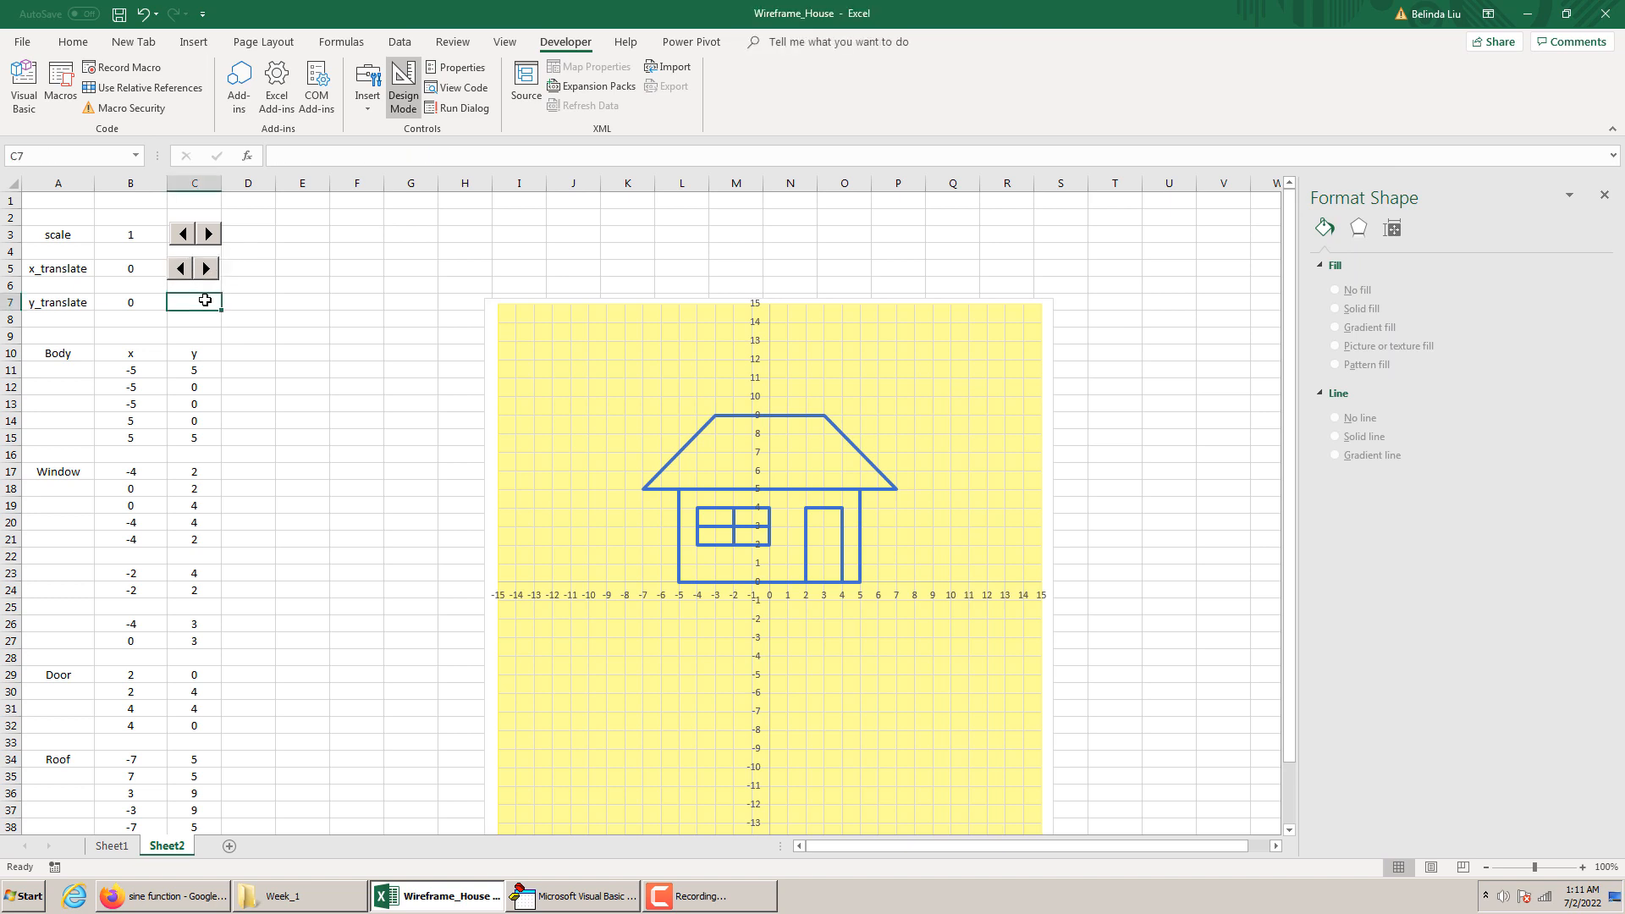
{"action": "left_click", "coordinate": [205, 300]}
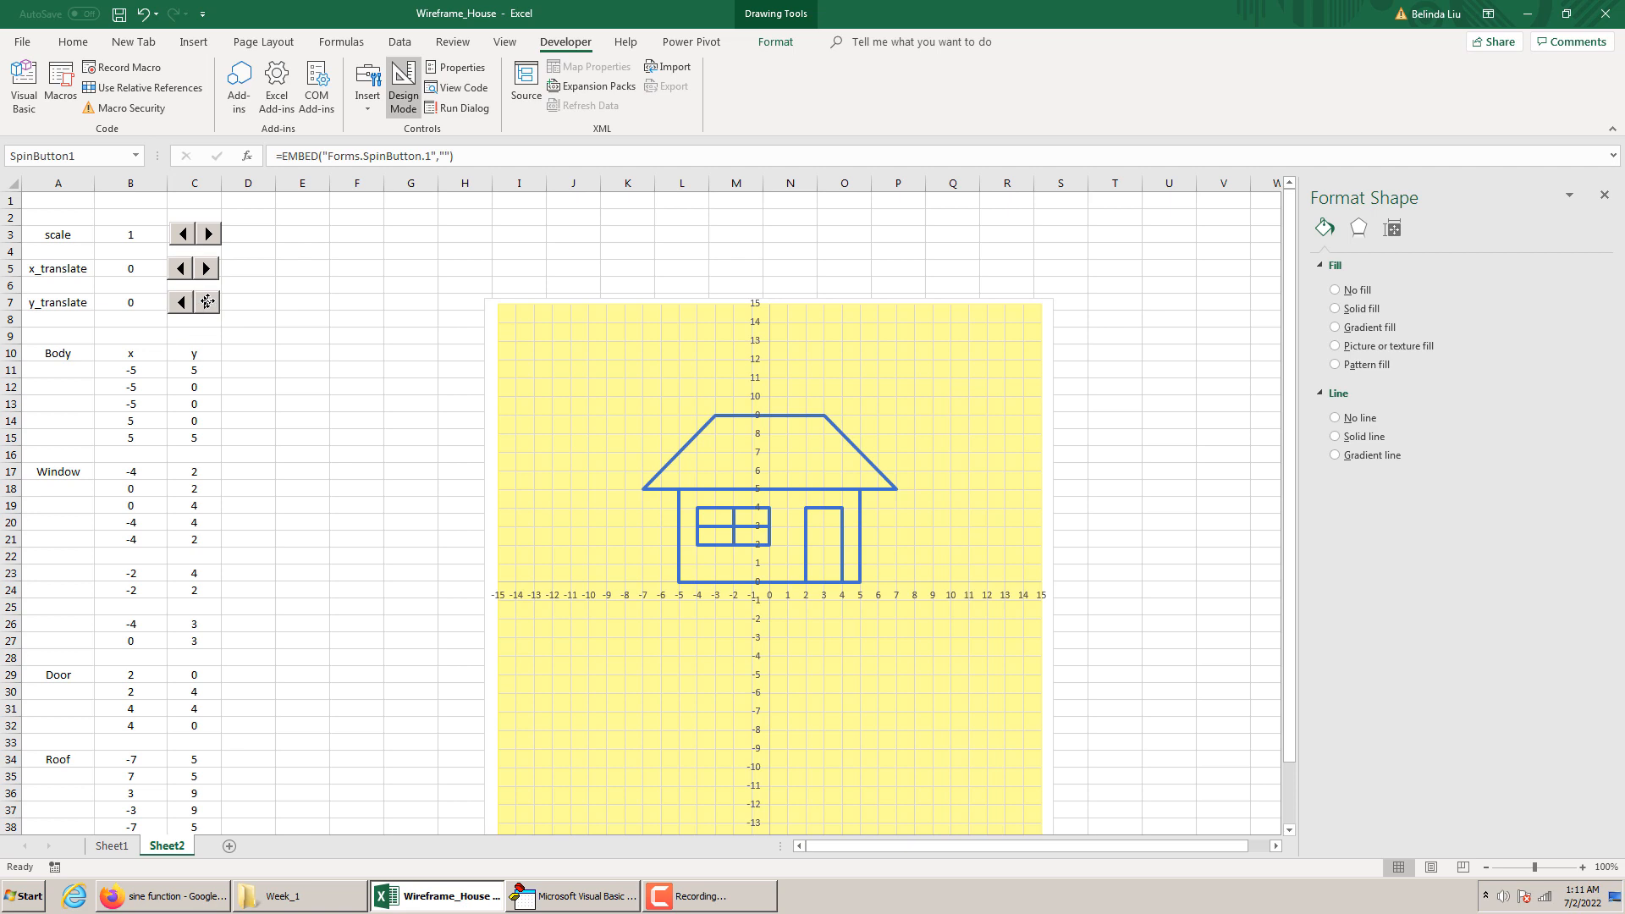
{"action": "mouse_move", "coordinate": [193, 314]}
{"action": "left_mouse_down"}
{"action": "mouse_move", "coordinate": [179, 329]}
{"action": "mouse_move", "coordinate": [197, 308]}
{"action": "mouse_move", "coordinate": [193, 336]}
{"action": "left_mouse_up"}
Rename the vertical spin button to y_translate in its properties
{"action": "right_click", "coordinate": [192, 323]}
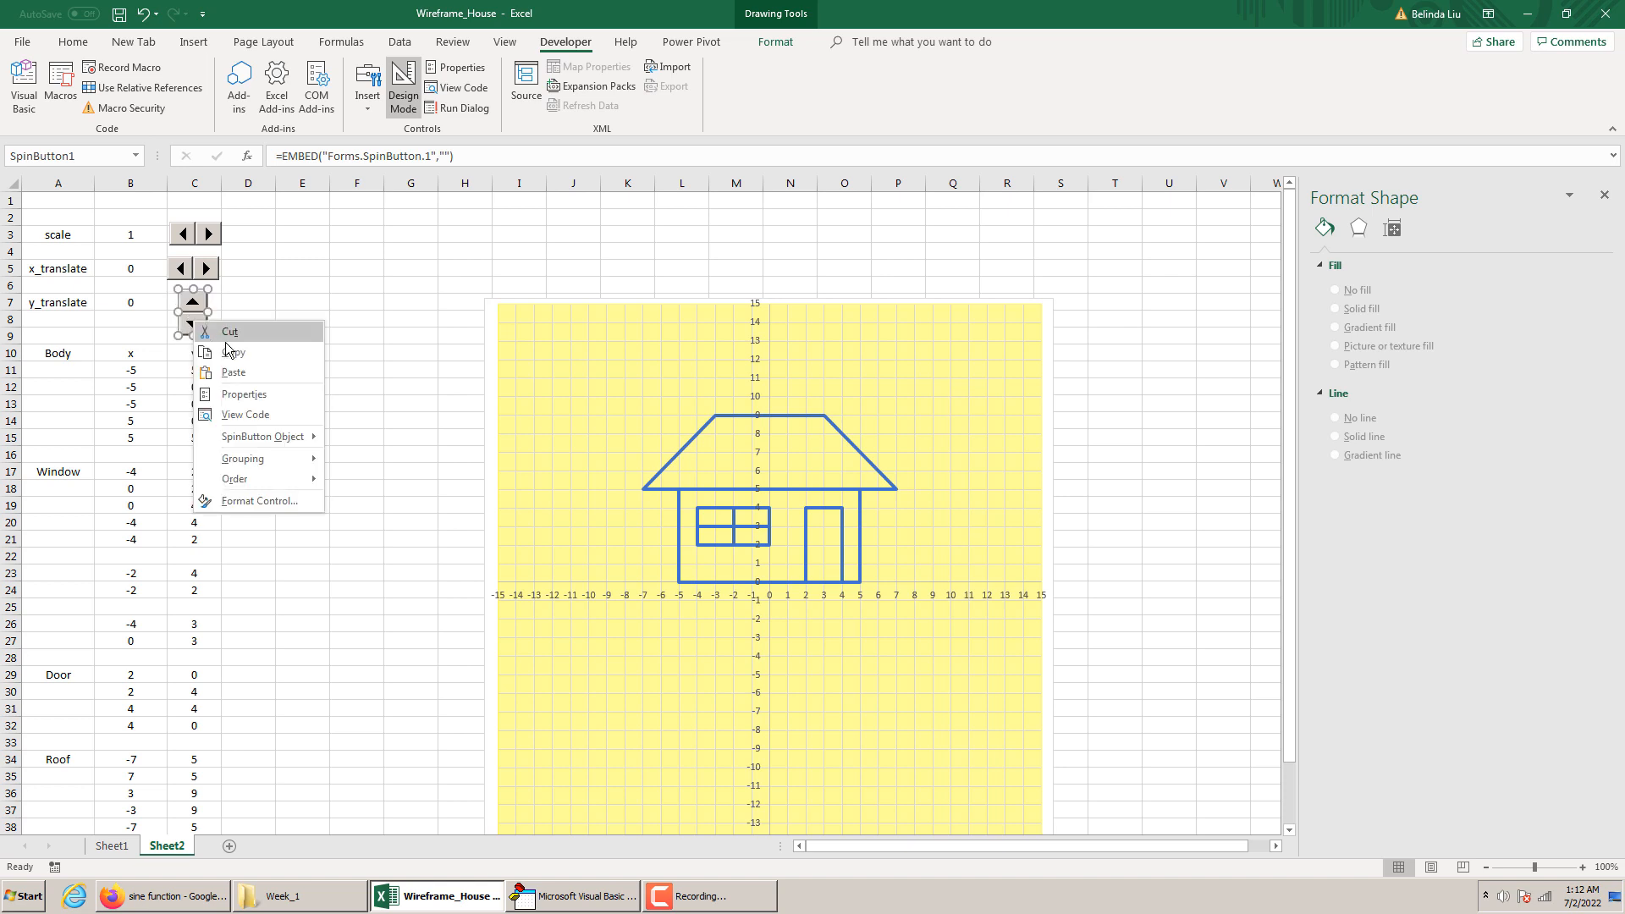
{"action": "left_click", "coordinate": [252, 398]}
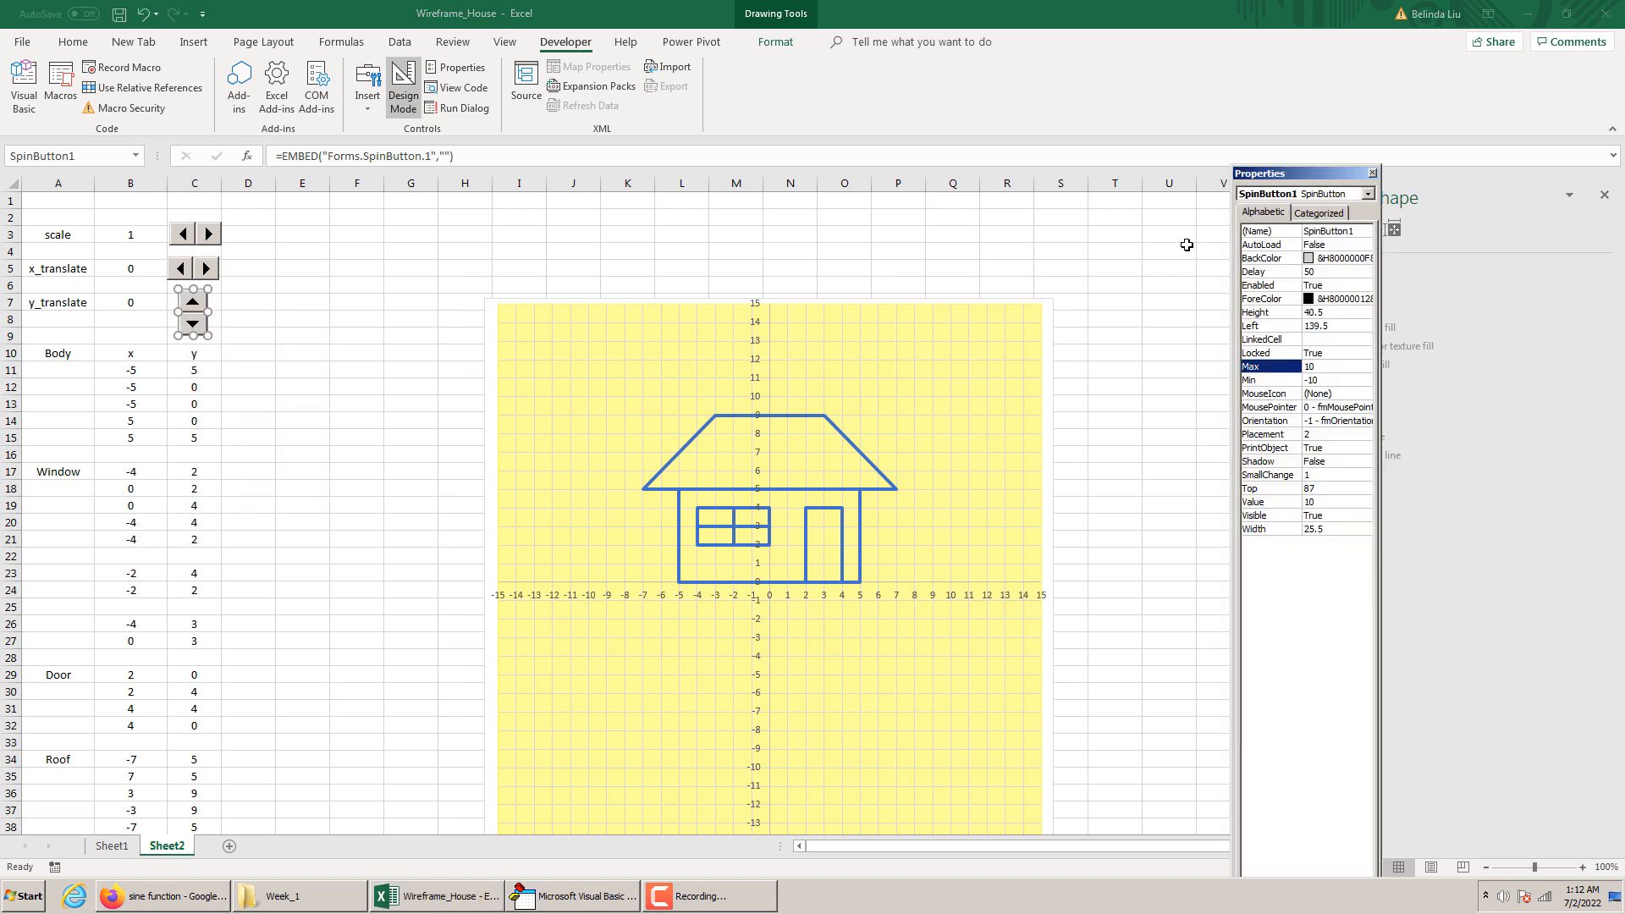
{"action": "left_click", "coordinate": [1358, 231]}
{"action": "key", "text": "BackSpace"}
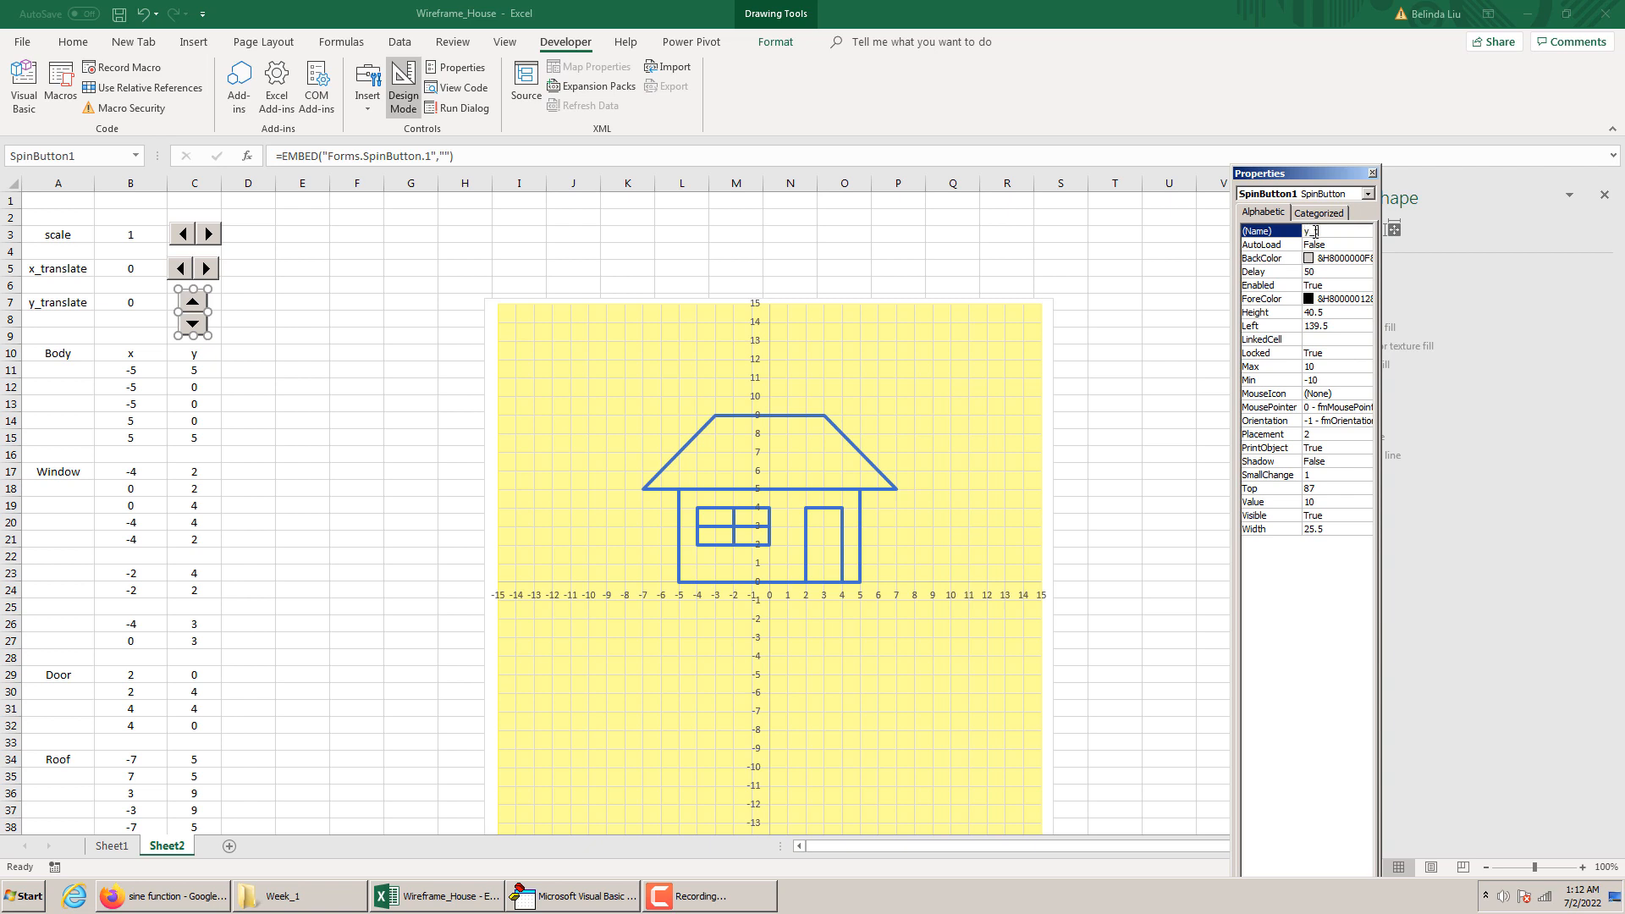
{"action": "type", "text": "te"}
{"action": "left_click", "coordinate": [1372, 173]}
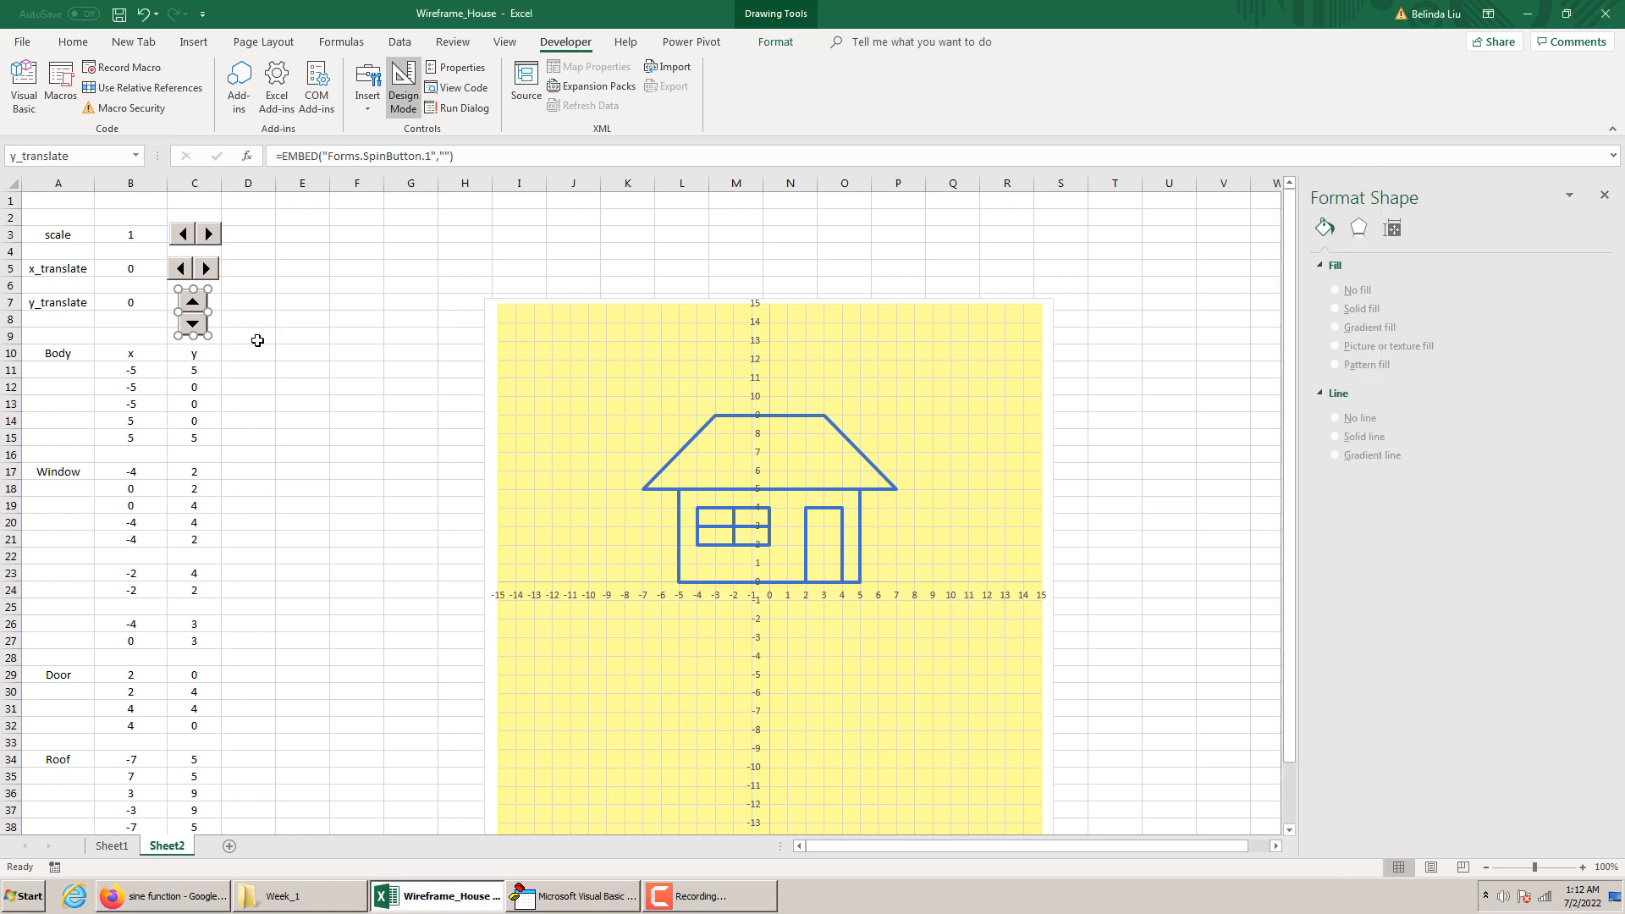
Create the y_translate spin button's Change procedure in the code and begin its statement with [B5]=
{"action": "double_click", "coordinate": [199, 313]}
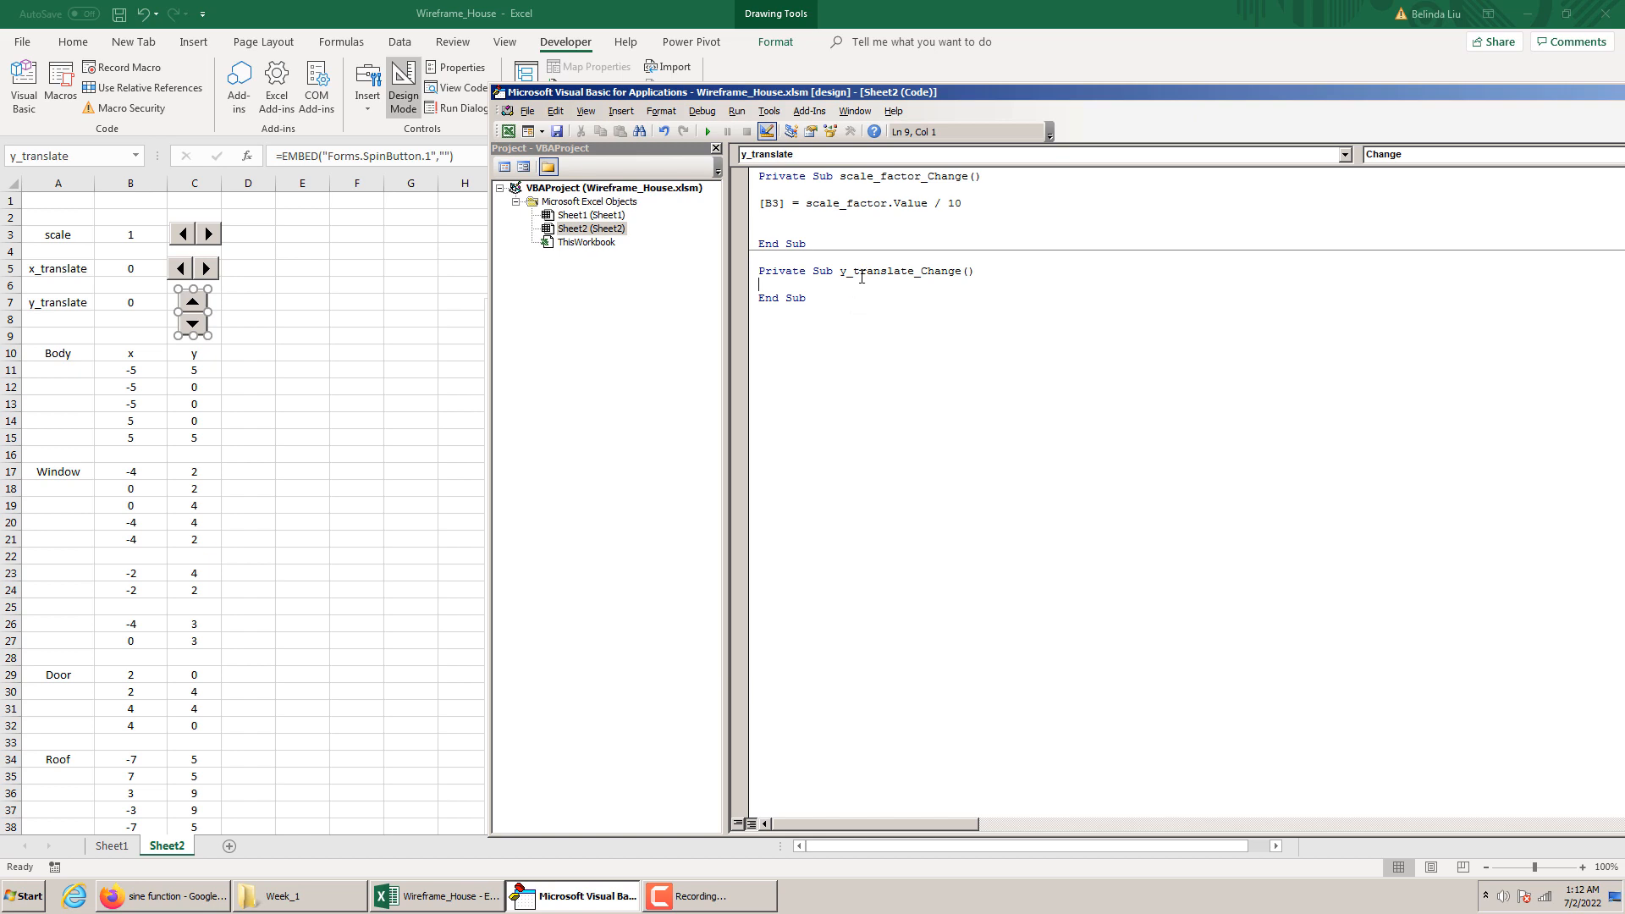
{"action": "left_click_drag", "start_coordinate": [812, 298], "coordinate": [749, 274]}
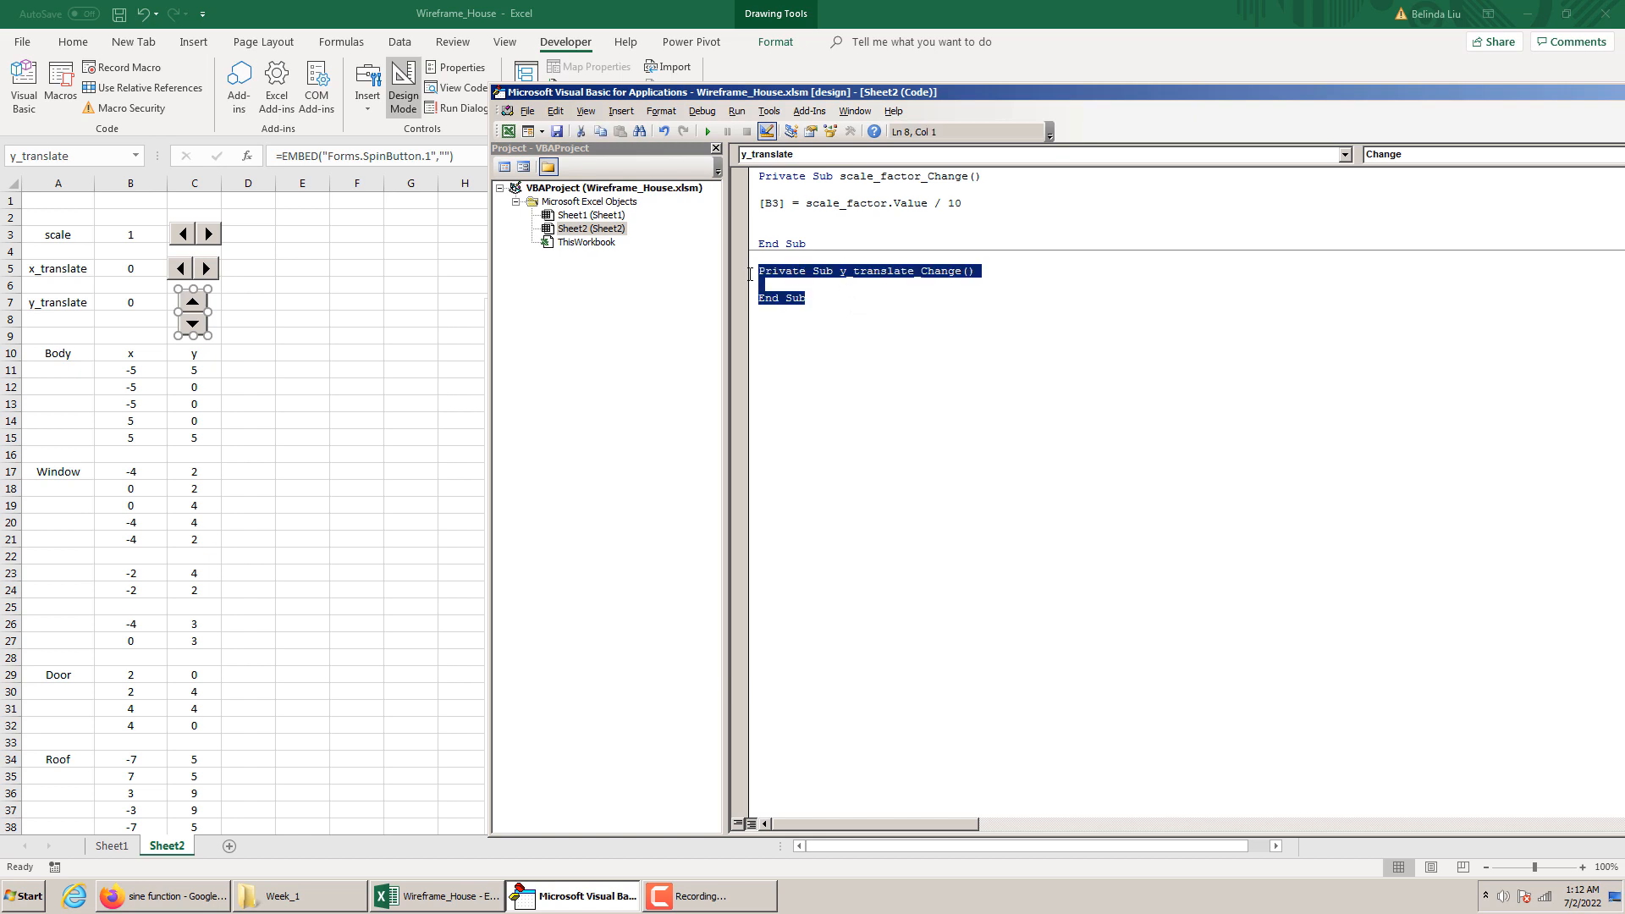
{"action": "left_click", "coordinate": [846, 284]}
{"action": "key", "text": "Return"}
{"action": "key", "text": "Return"}
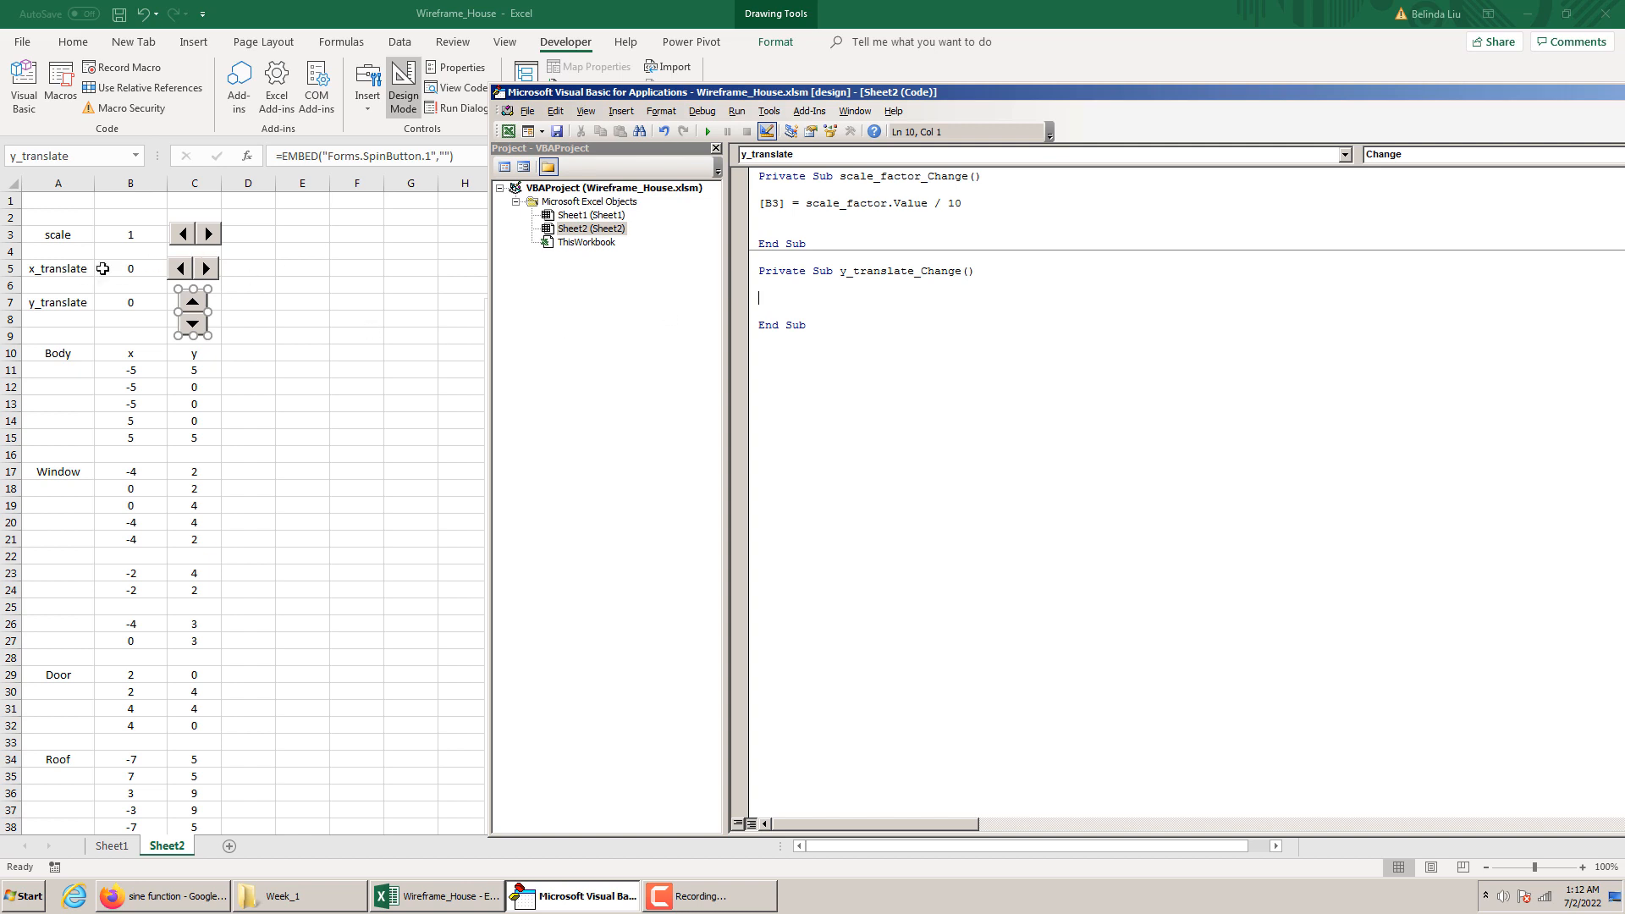
{"action": "type", "text": "[B5]="}
Complete the statement as [B5] = x_translate and rename the procedure to x_translate_Change
{"action": "left_click", "coordinate": [918, 269]}
{"action": "left_click", "coordinate": [819, 502]}
{"action": "left_click_drag", "start_coordinate": [917, 271], "coordinate": [840, 271]}
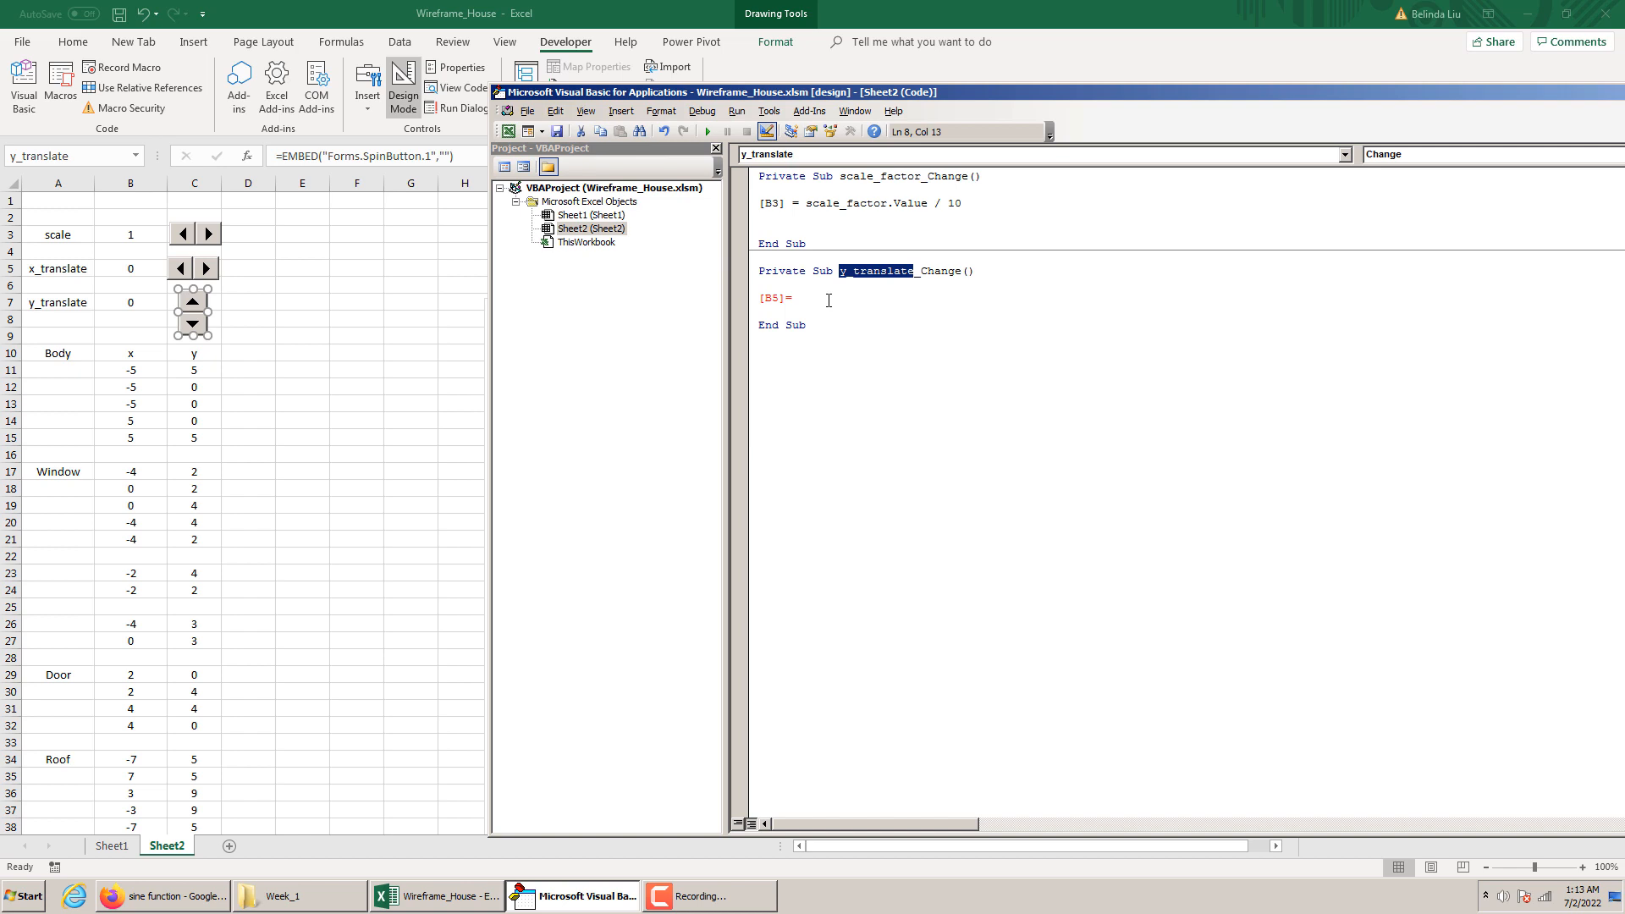
{"action": "left_click", "coordinate": [812, 301]}
{"action": "type", "text": "y_translate"}
{"action": "left_click_drag", "start_coordinate": [800, 298], "coordinate": [793, 298]}
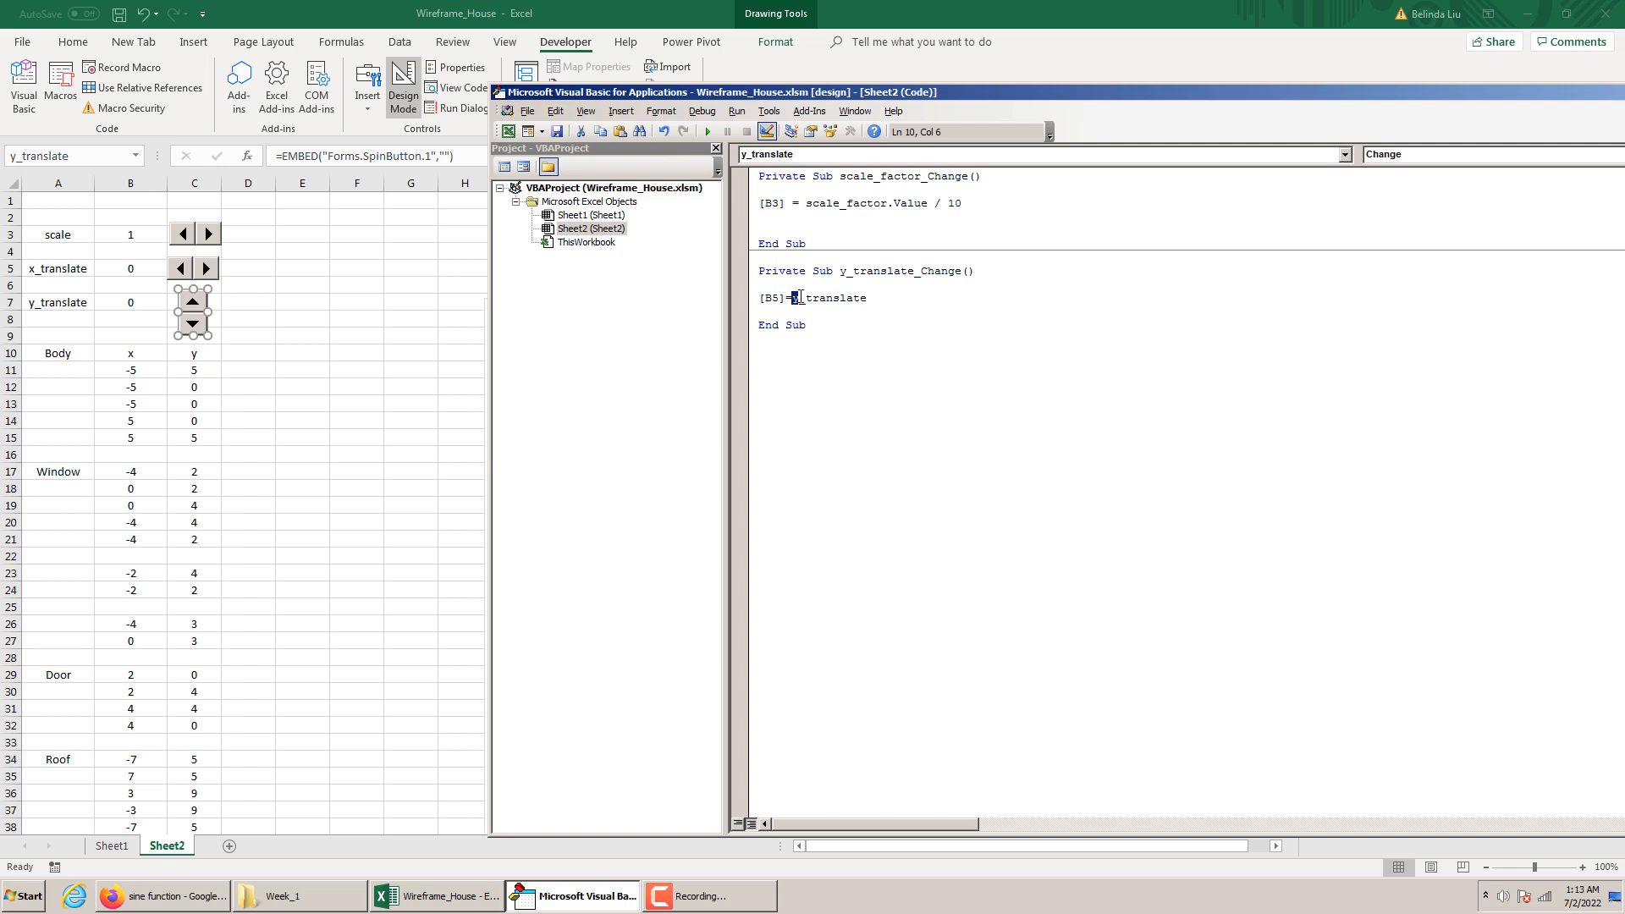
{"action": "type", "text": "x"}
{"action": "left_click", "coordinate": [848, 271]}
{"action": "key", "text": "shift+Left"}
{"action": "type", "text": "x"}
Duplicate the x_translate_Change procedure below and edit the copy into y_translate_Change with the statement [B7] = y_translate
{"action": "left_click_drag", "start_coordinate": [743, 327], "coordinate": [742, 271]}
{"action": "key", "text": "ctrl+c"}
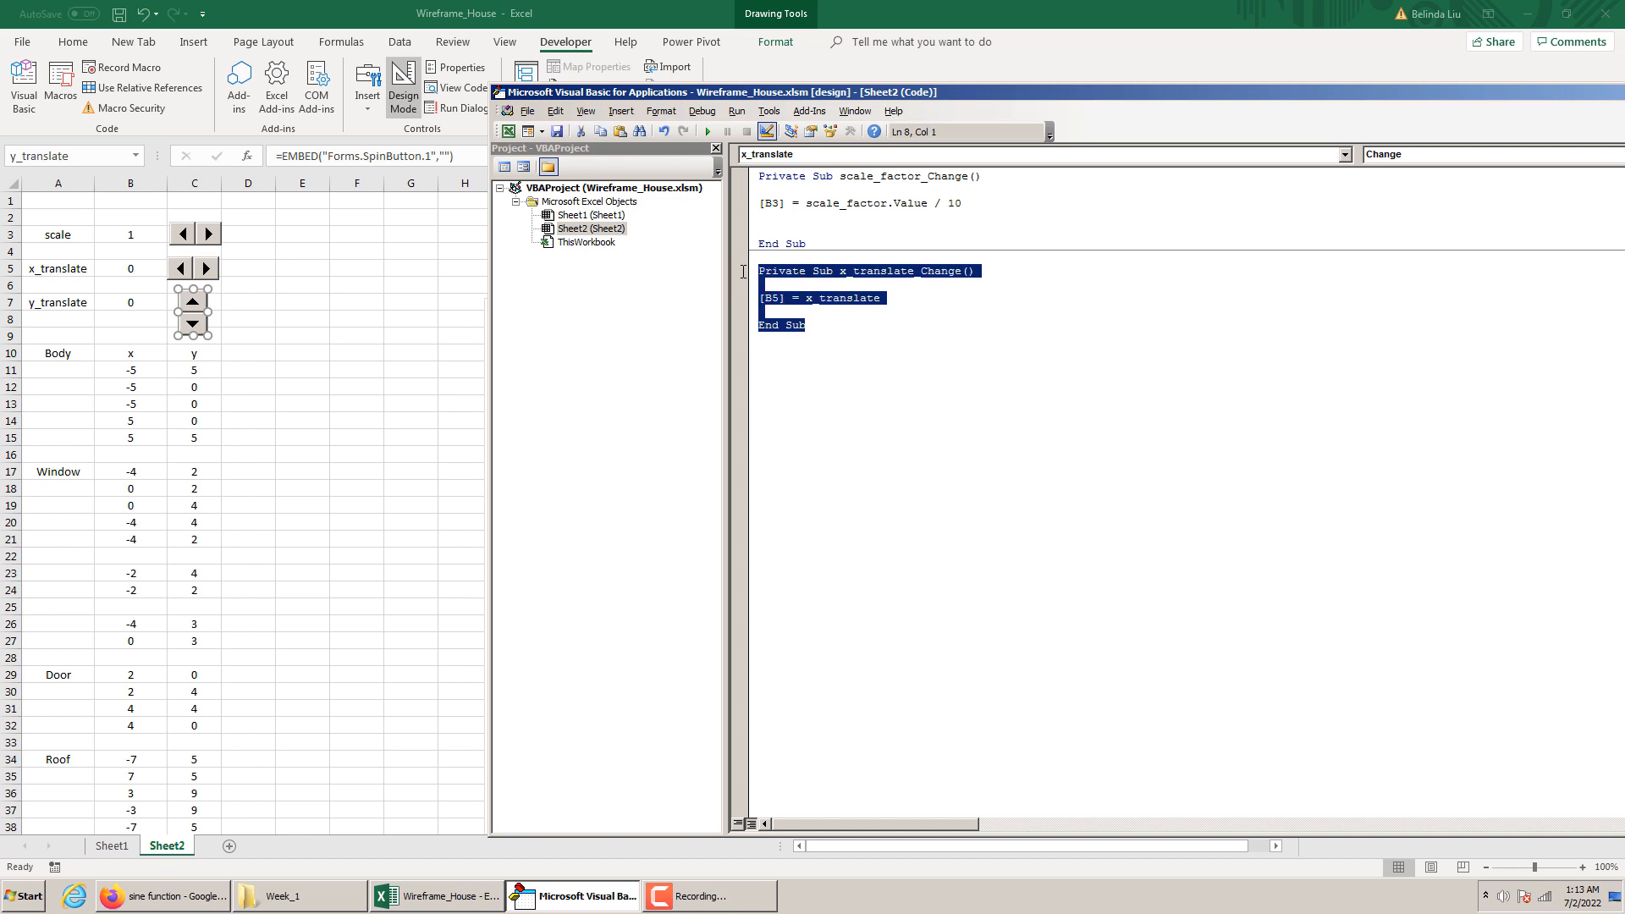
{"action": "left_click", "coordinate": [777, 344]}
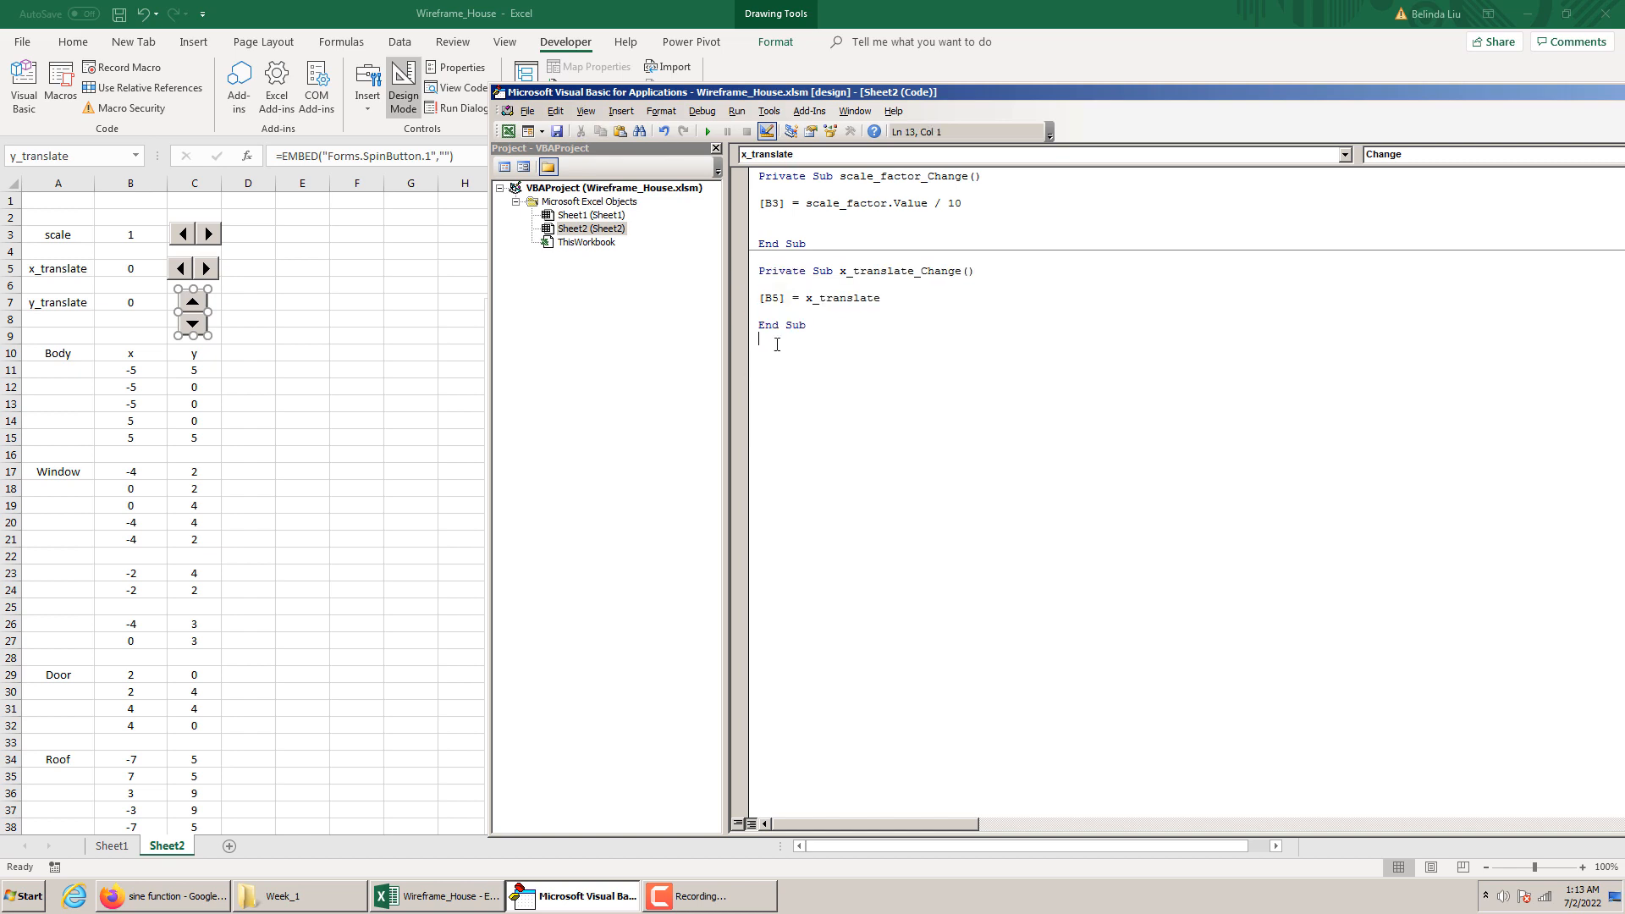
{"action": "key", "text": "ctrl+v"}
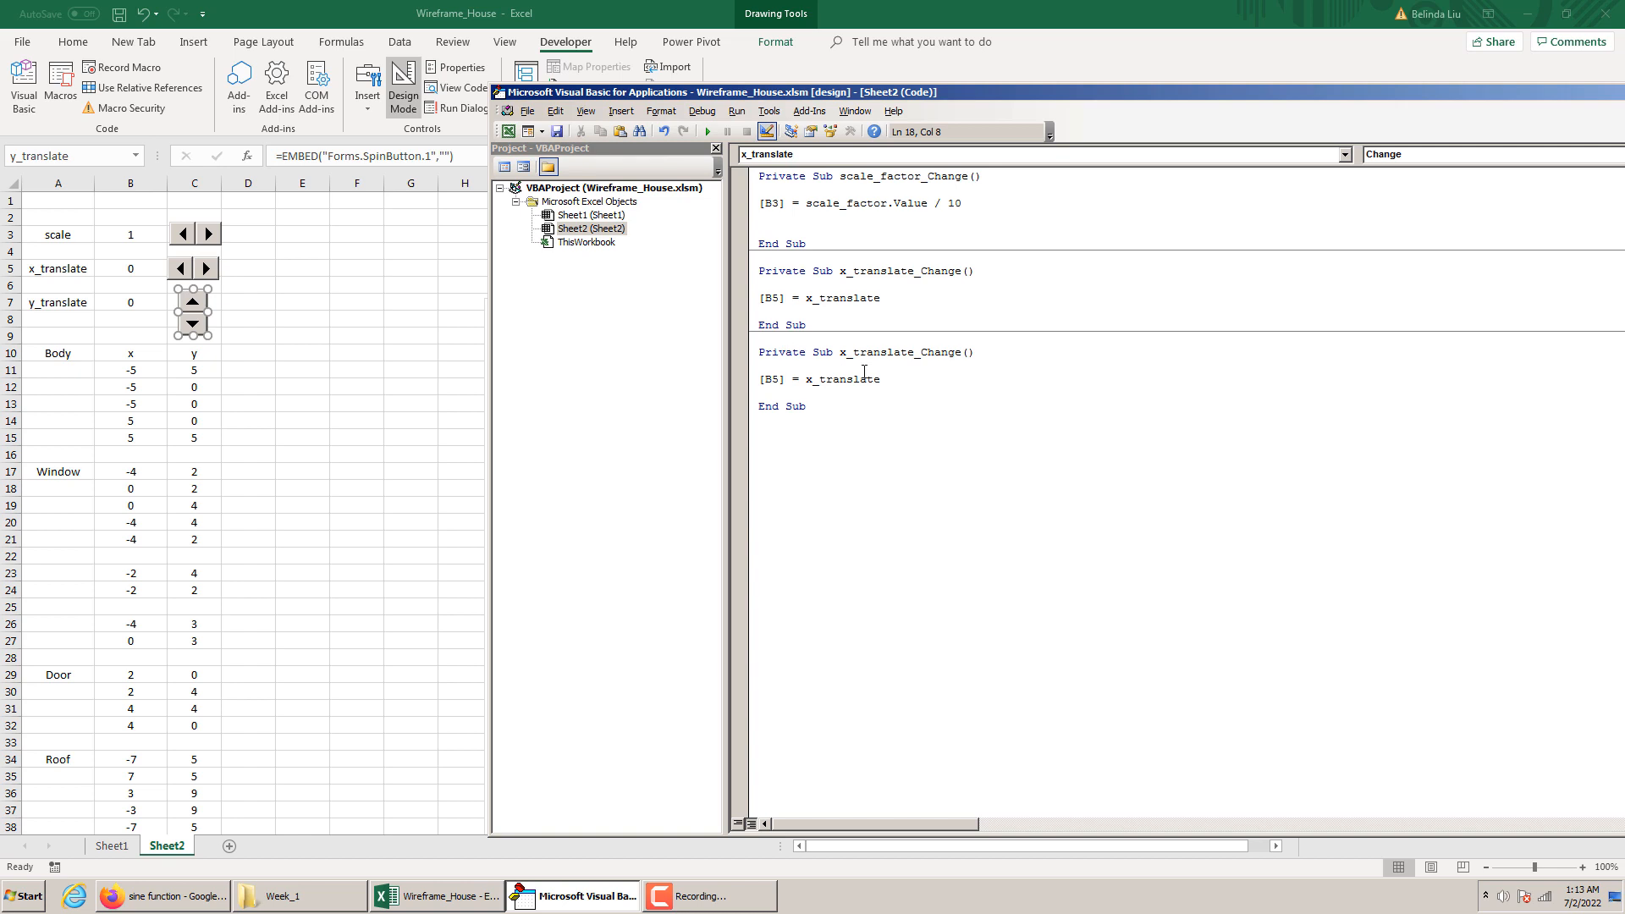
{"action": "left_click_drag", "start_coordinate": [846, 353], "coordinate": [839, 354]}
{"action": "type", "text": "y"}
{"action": "left_click_drag", "start_coordinate": [815, 380], "coordinate": [805, 380]}
{"action": "type", "text": "y"}
{"action": "left_click_drag", "start_coordinate": [779, 379], "coordinate": [770, 382]}
{"action": "type", "text": "7"}
Return to the worksheet, leave Design Mode and test the y_translate spin button in both directions, bringing B7 to 7
{"action": "left_click", "coordinate": [415, 437]}
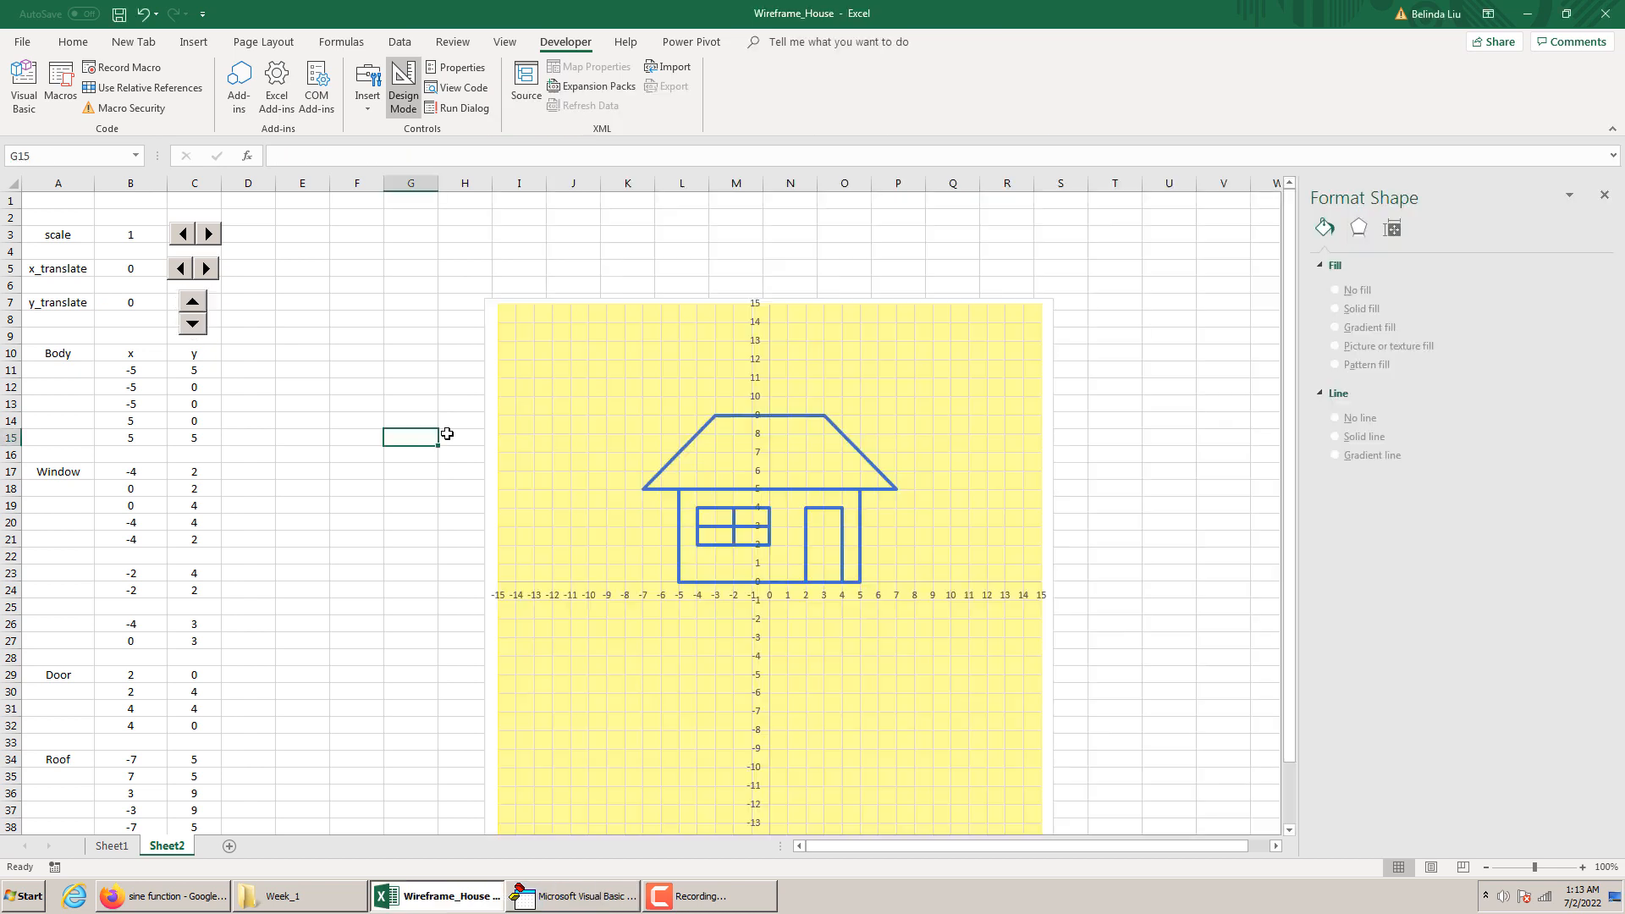
{"action": "left_click", "coordinate": [403, 84]}
{"action": "left_click", "coordinate": [198, 300]}
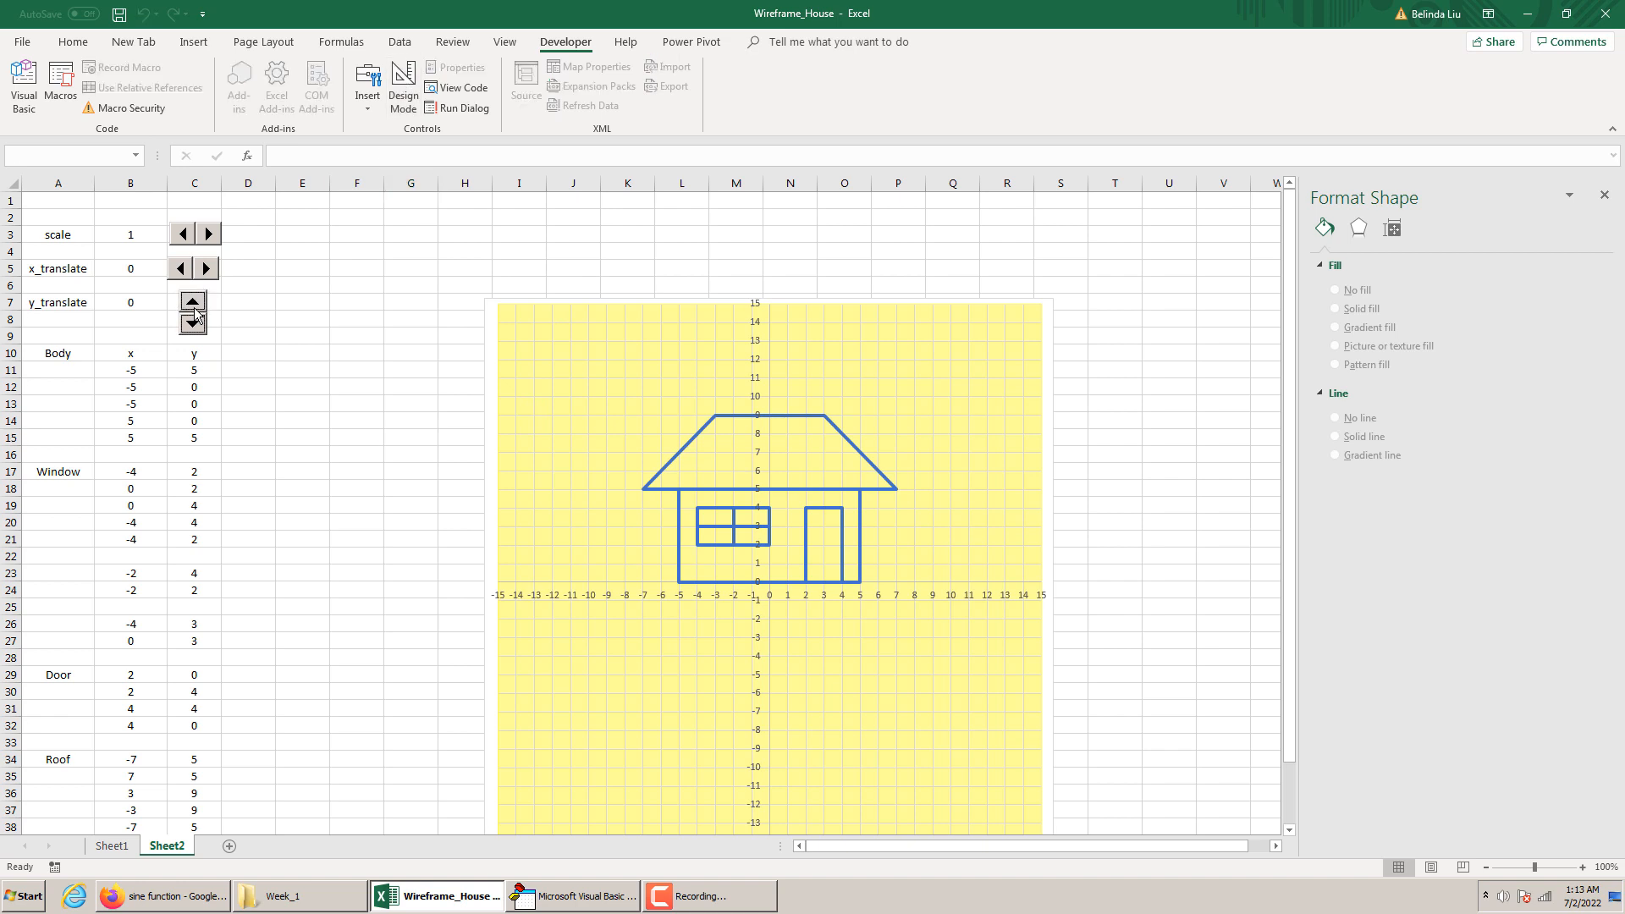
{"action": "left_click", "coordinate": [206, 268]}
{"action": "left_click", "coordinate": [193, 302]}
{"action": "left_click", "coordinate": [193, 324]}
{"action": "left_click", "coordinate": [193, 325]}
{"action": "left_click", "coordinate": [193, 324]}
{"action": "left_click", "coordinate": [193, 324]}
{"action": "left_click", "coordinate": [194, 326]}
{"action": "left_click", "coordinate": [194, 326]}
{"action": "left_click", "coordinate": [194, 327]}
{"action": "left_click", "coordinate": [195, 327]}
{"action": "left_click", "coordinate": [195, 327]}
{"action": "left_click", "coordinate": [195, 326]}
{"action": "left_click", "coordinate": [194, 327]}
{"action": "left_click", "coordinate": [194, 325]}
{"action": "left_click", "coordinate": [193, 325]}
{"action": "left_click", "coordinate": [194, 325]}
{"action": "left_click", "coordinate": [193, 325]}
{"action": "left_click", "coordinate": [195, 308]}
{"action": "left_click", "coordinate": [196, 308]}
{"action": "left_click", "coordinate": [196, 308]}
{"action": "left_click", "coordinate": [193, 325]}
Test the x_translate spin button in both directions and bring the value in B5 to 5
{"action": "left_click", "coordinate": [181, 269]}
{"action": "left_click", "coordinate": [181, 269]}
{"action": "left_click", "coordinate": [181, 269]}
{"action": "left_click", "coordinate": [181, 269]}
{"action": "left_click", "coordinate": [181, 269]}
{"action": "left_click", "coordinate": [182, 270]}
{"action": "left_click", "coordinate": [182, 270]}
{"action": "left_click", "coordinate": [206, 270]}
{"action": "left_click", "coordinate": [206, 271]}
{"action": "left_click", "coordinate": [183, 269]}
{"action": "left_click", "coordinate": [205, 271]}
{"action": "left_click", "coordinate": [205, 271]}
{"action": "left_click", "coordinate": [206, 270]}
{"action": "left_click", "coordinate": [468, 300]}
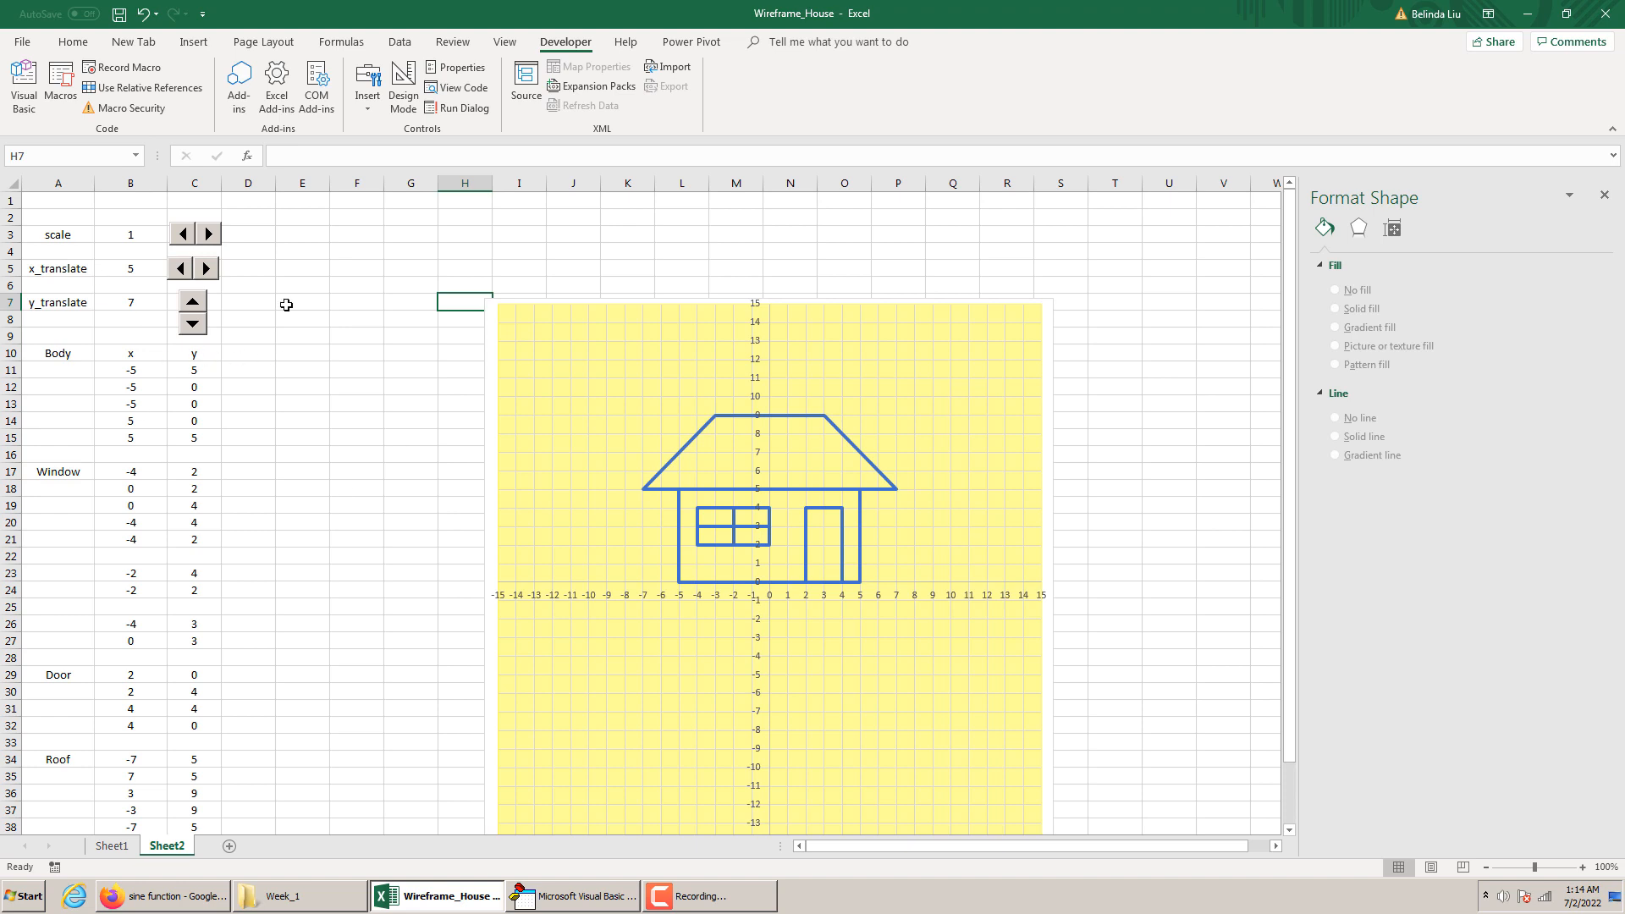
Enter the column headings x in D10 and y in E10 for the transformed coordinates
{"action": "left_click", "coordinate": [249, 369]}
{"action": "left_click", "coordinate": [252, 355]}
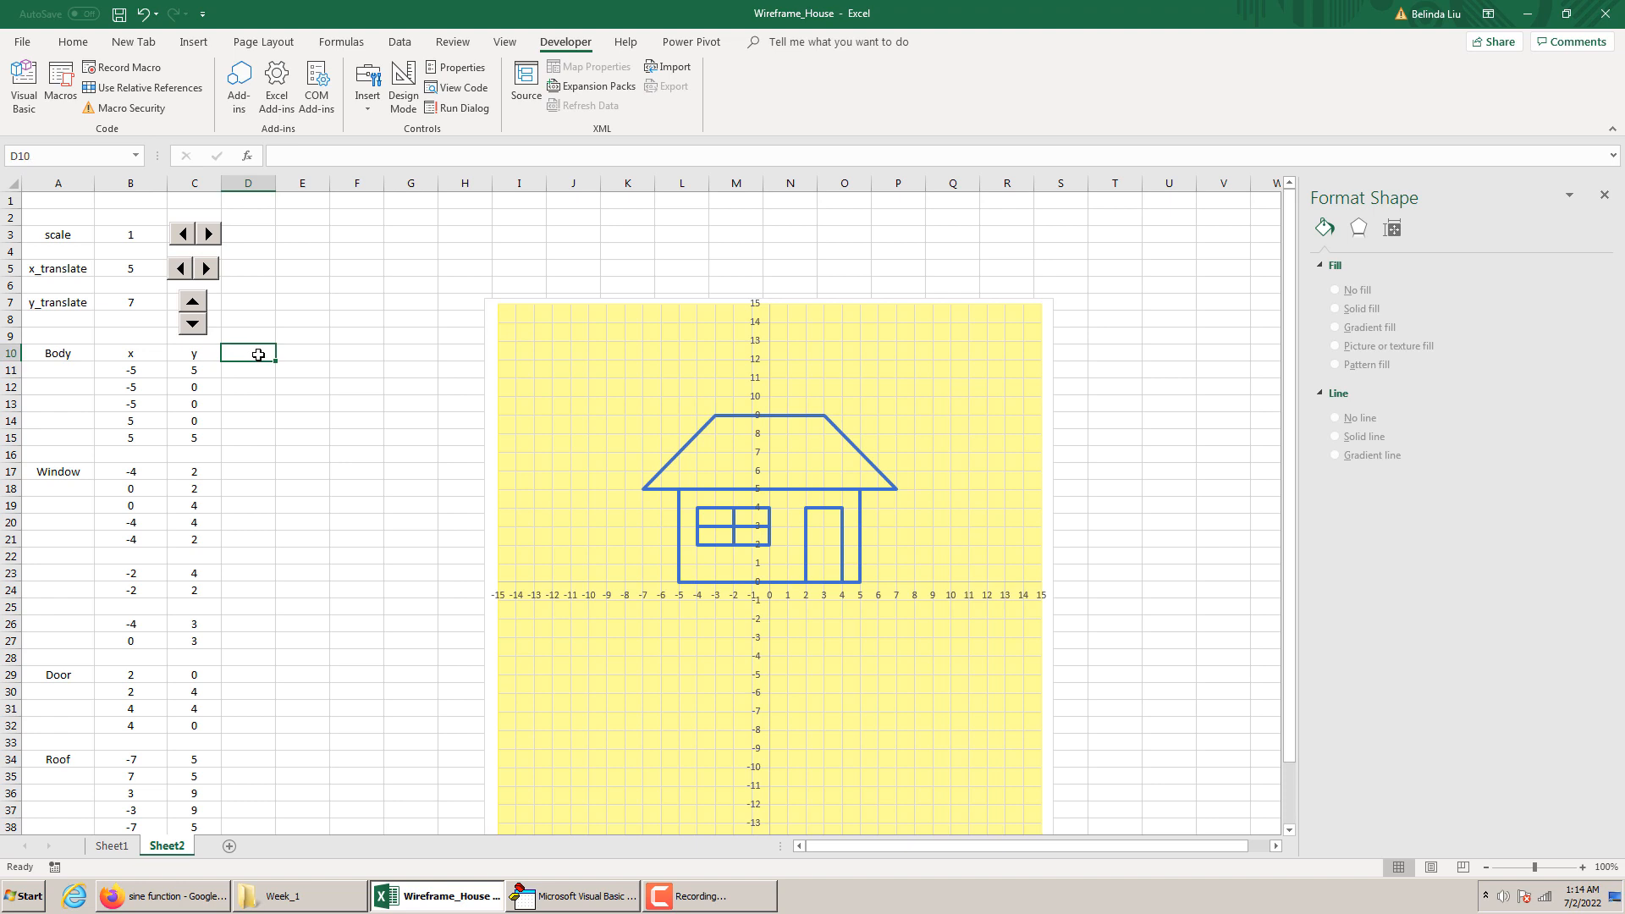
{"action": "type", "text": "x"}
{"action": "left_click", "coordinate": [301, 353]}
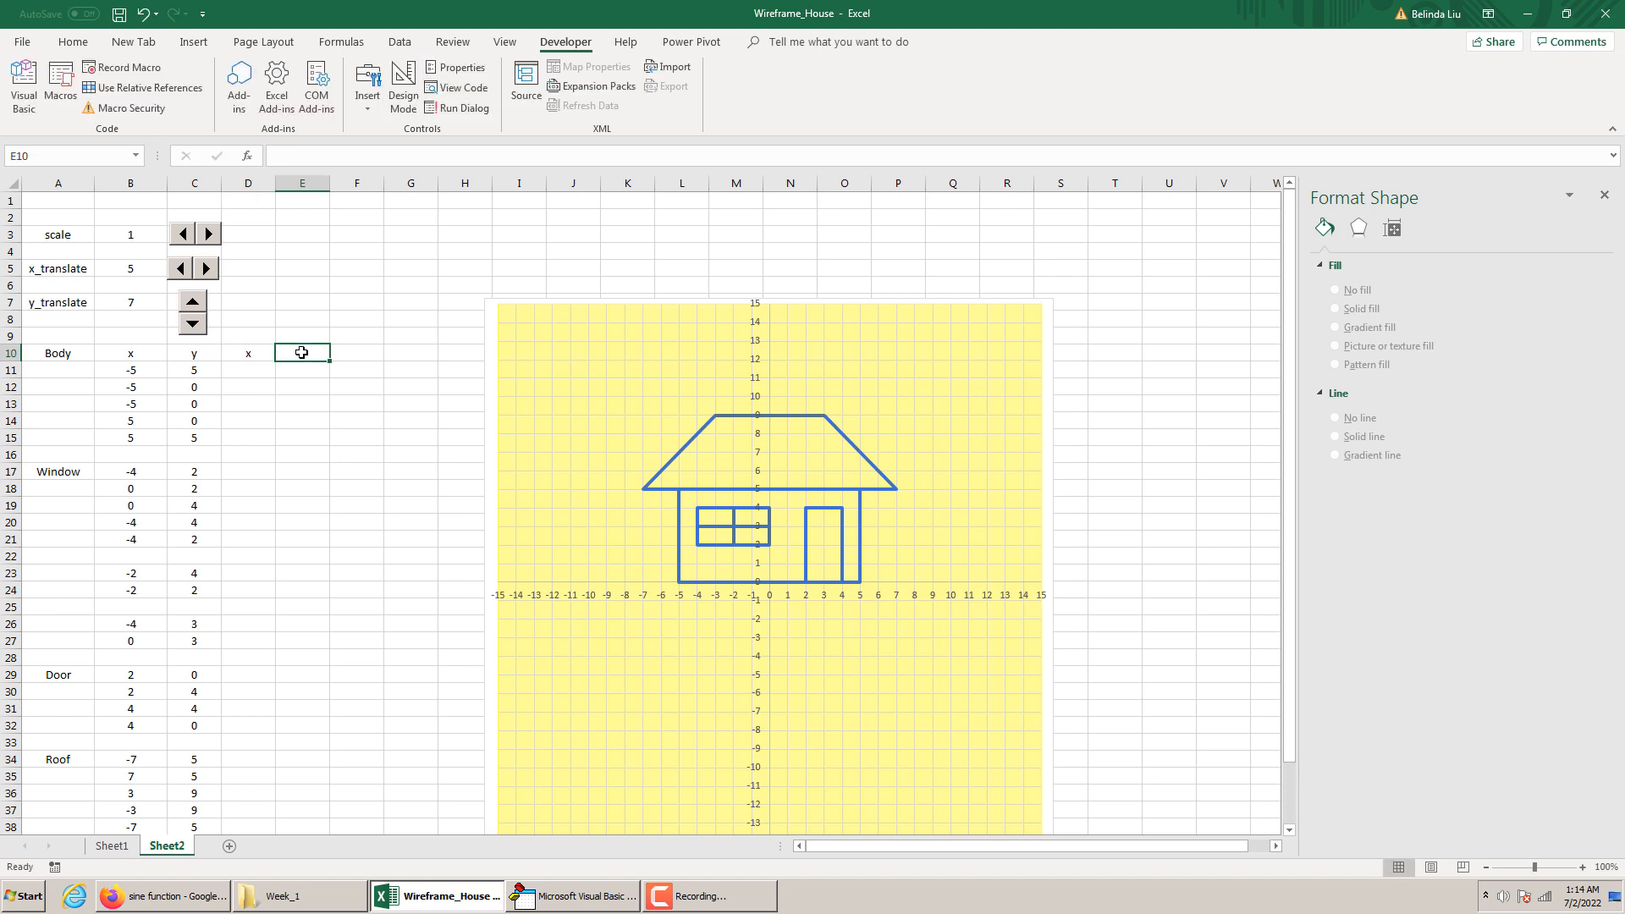
{"action": "type", "text": "y"}
Enter the heading scaled/translated in D9 above the new x and y columns
{"action": "left_click", "coordinate": [272, 335]}
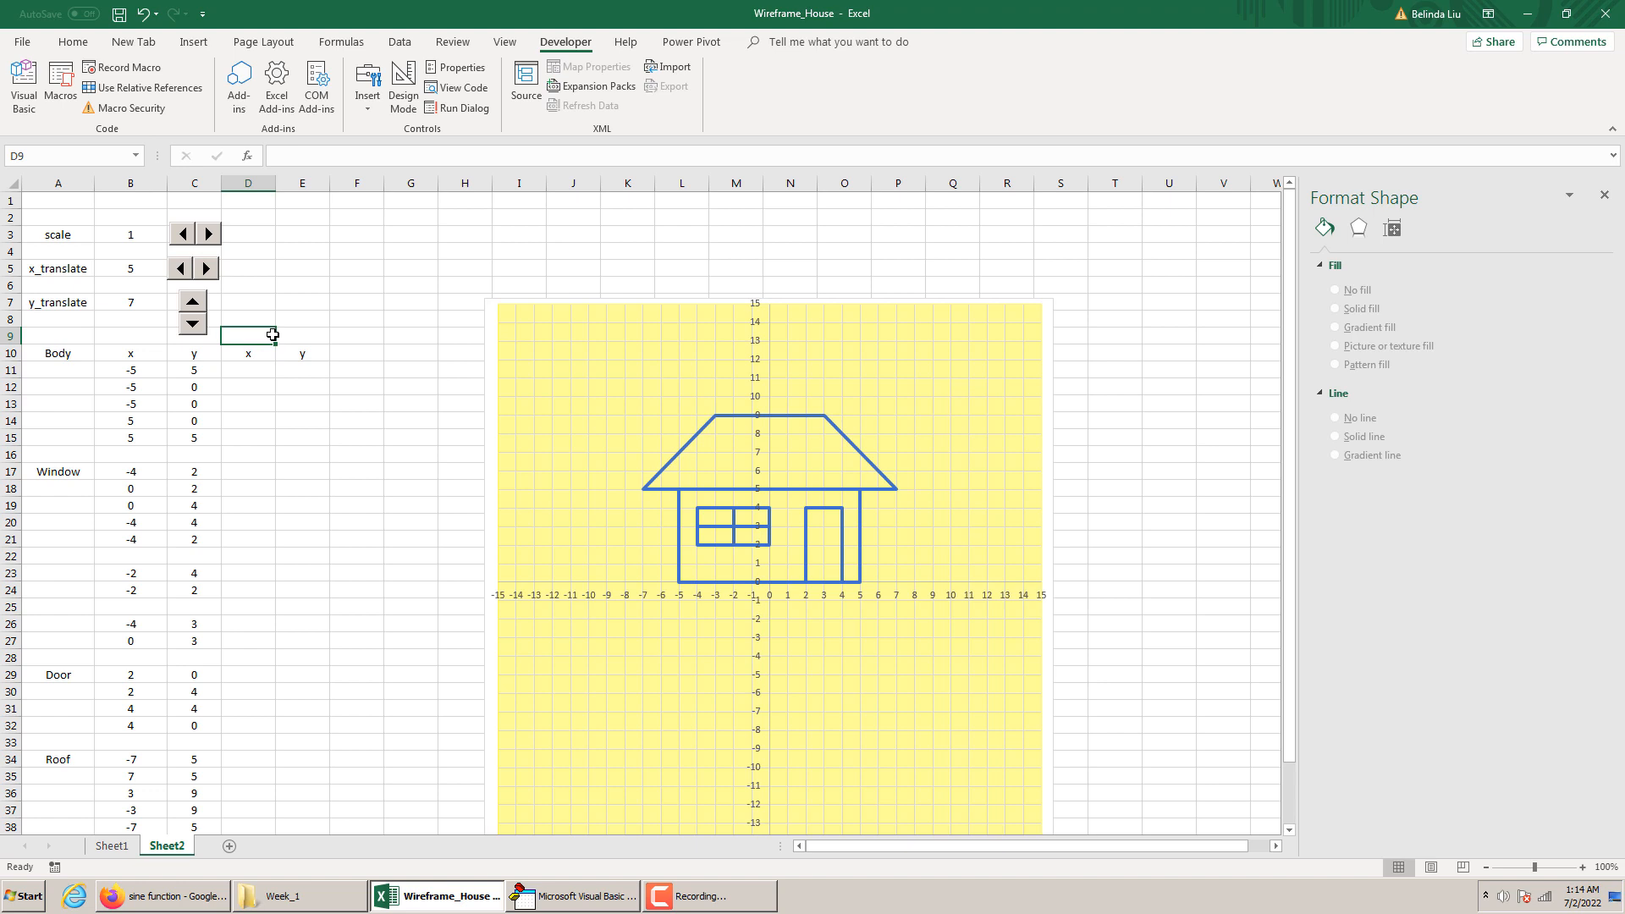
{"action": "type", "text": "scale"}
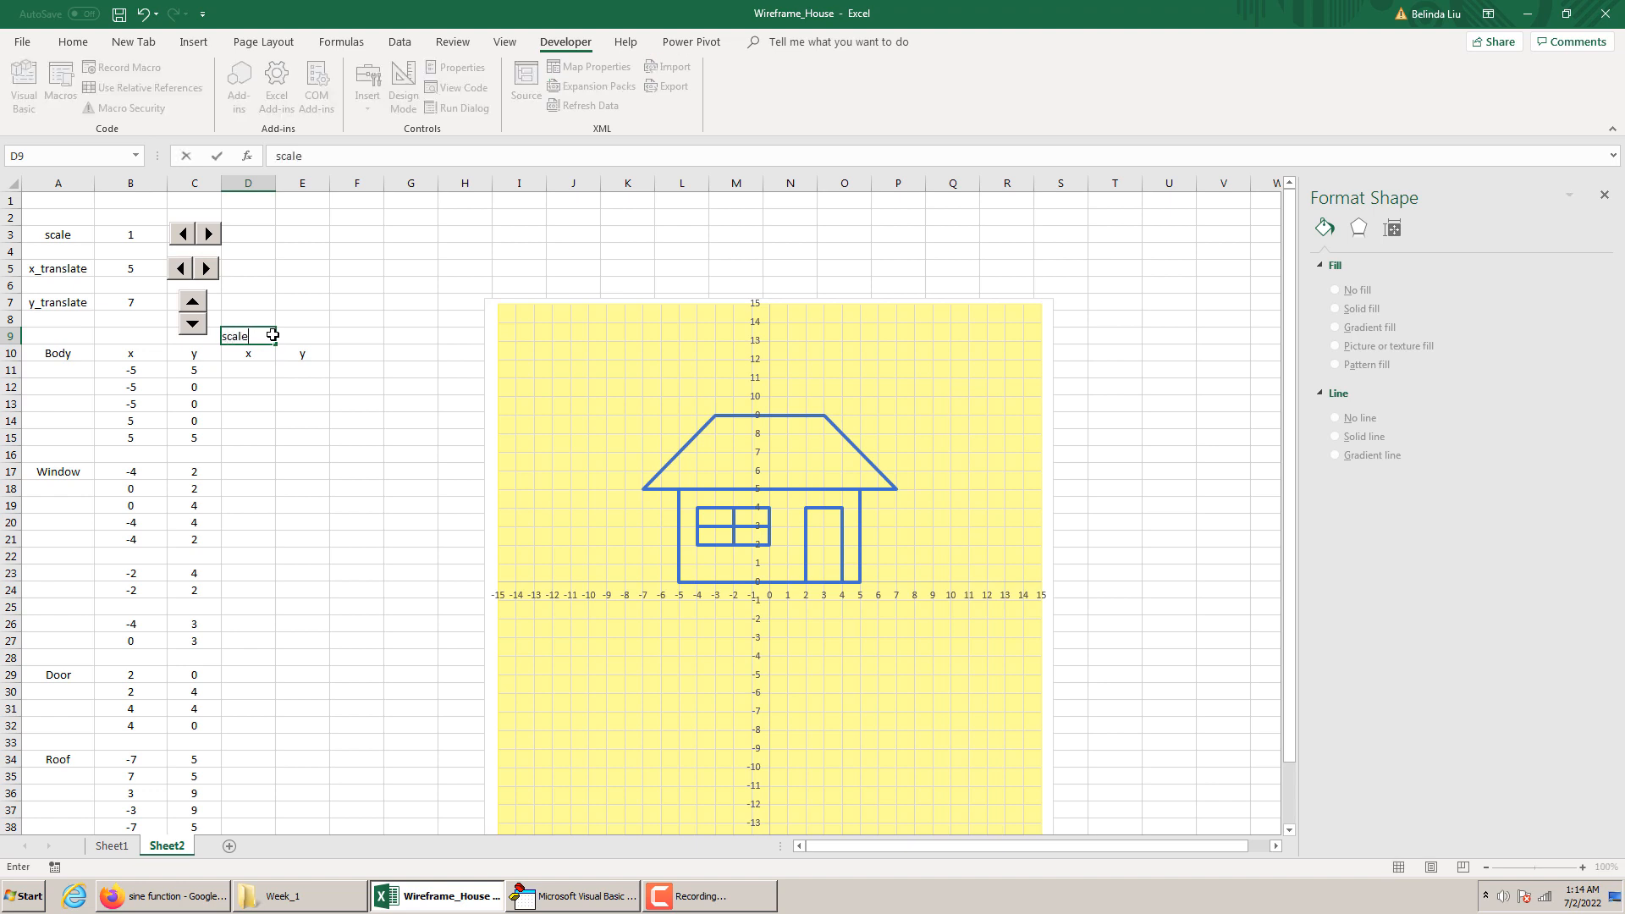
{"action": "type", "text": "d/translated"}
{"action": "left_click", "coordinate": [366, 386]}
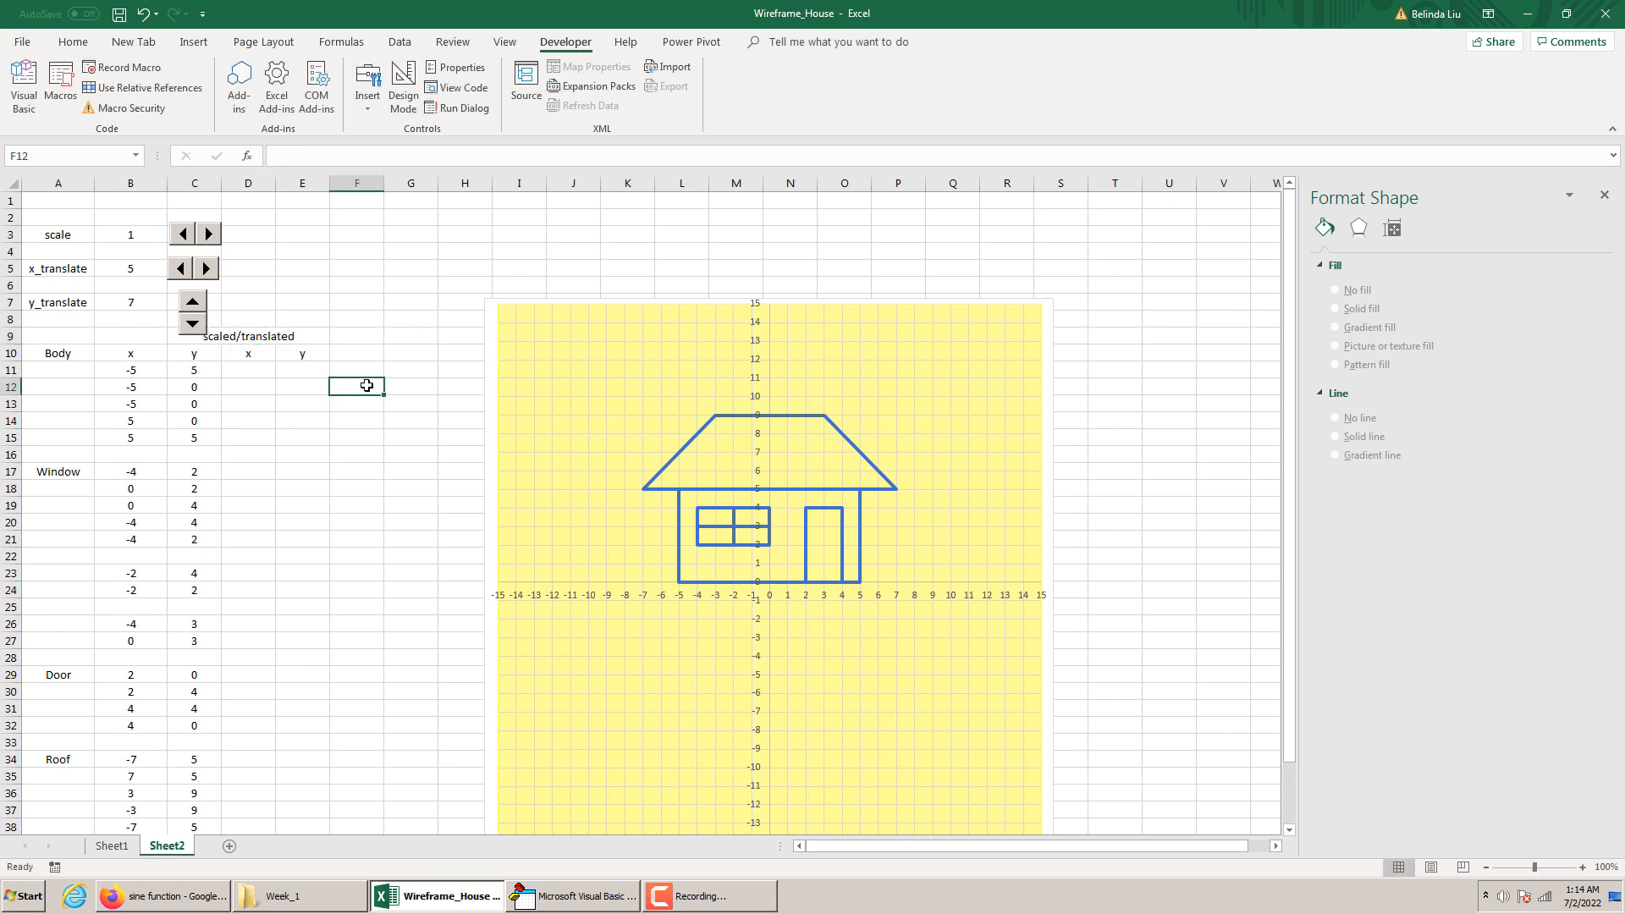
{"action": "left_click", "coordinate": [252, 338]}
Start the transformed x formula in D11 by multiplying the original x by the scale, =B11*B3
{"action": "left_click", "coordinate": [233, 369]}
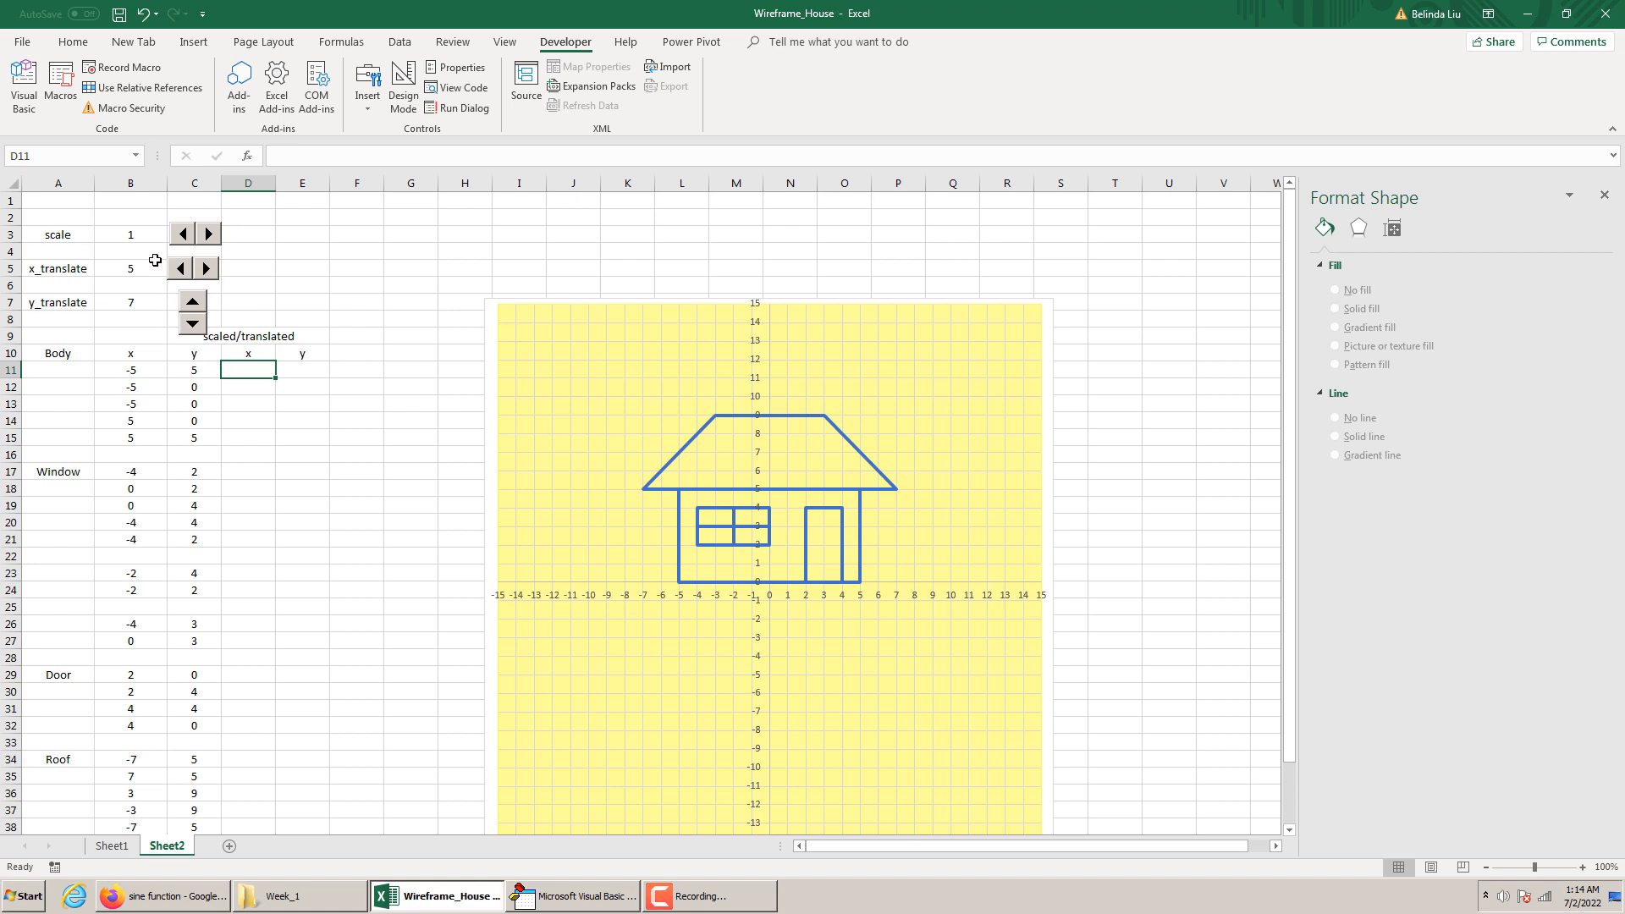
{"action": "left_click", "coordinate": [142, 236]}
{"action": "left_click", "coordinate": [257, 373]}
{"action": "left_click", "coordinate": [145, 374]}
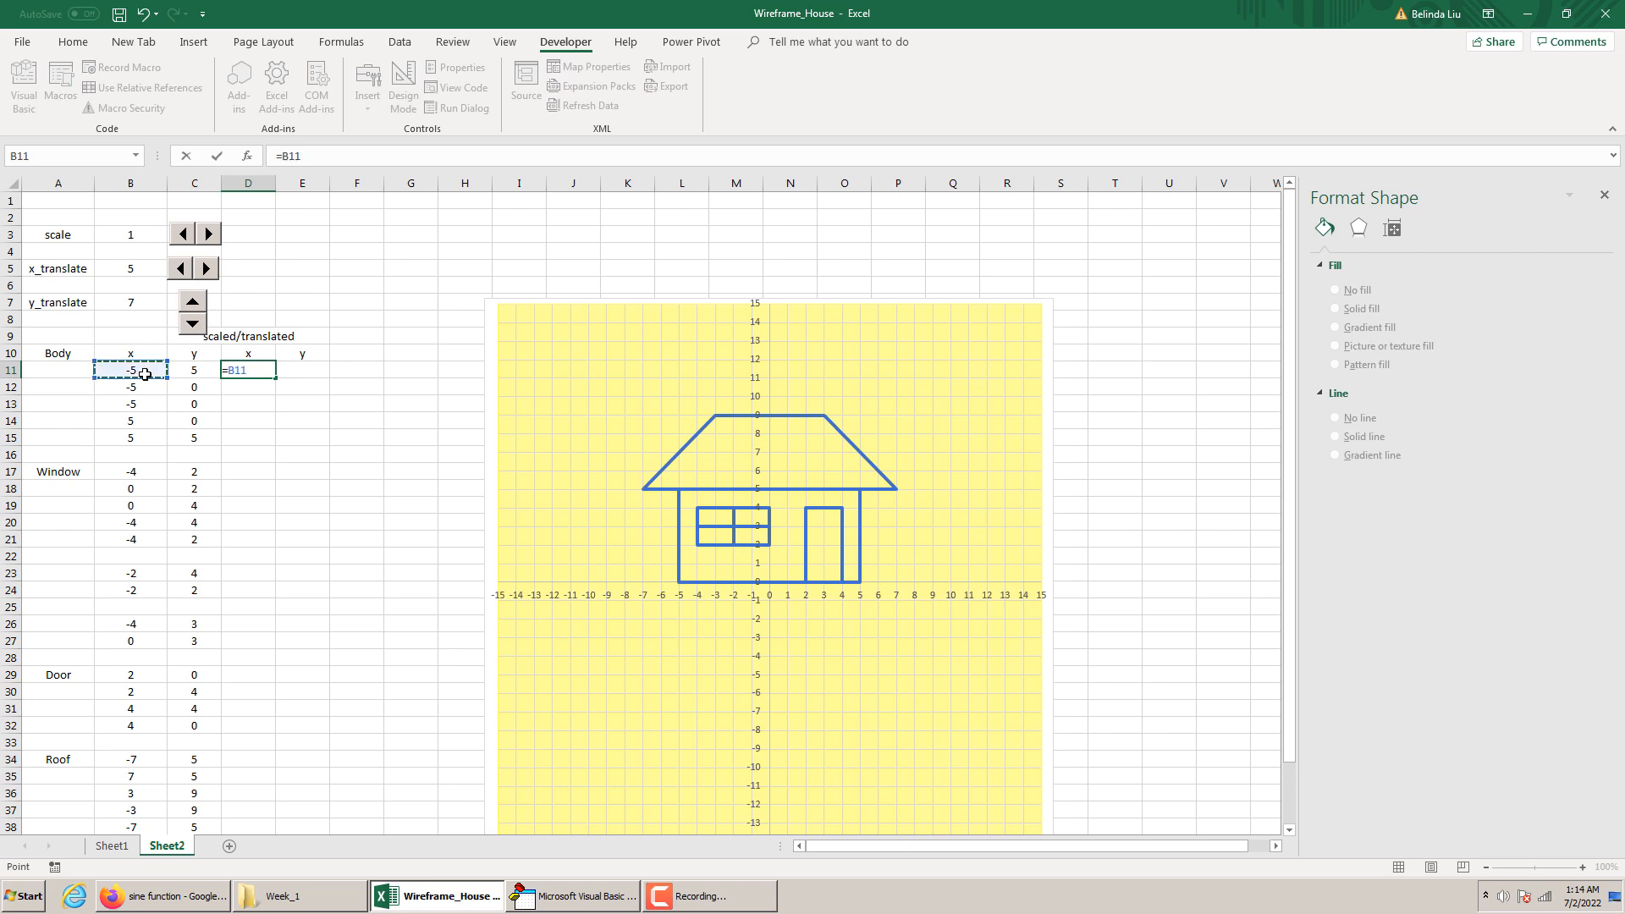
{"action": "type", "text": "*"}
{"action": "left_click", "coordinate": [129, 235]}
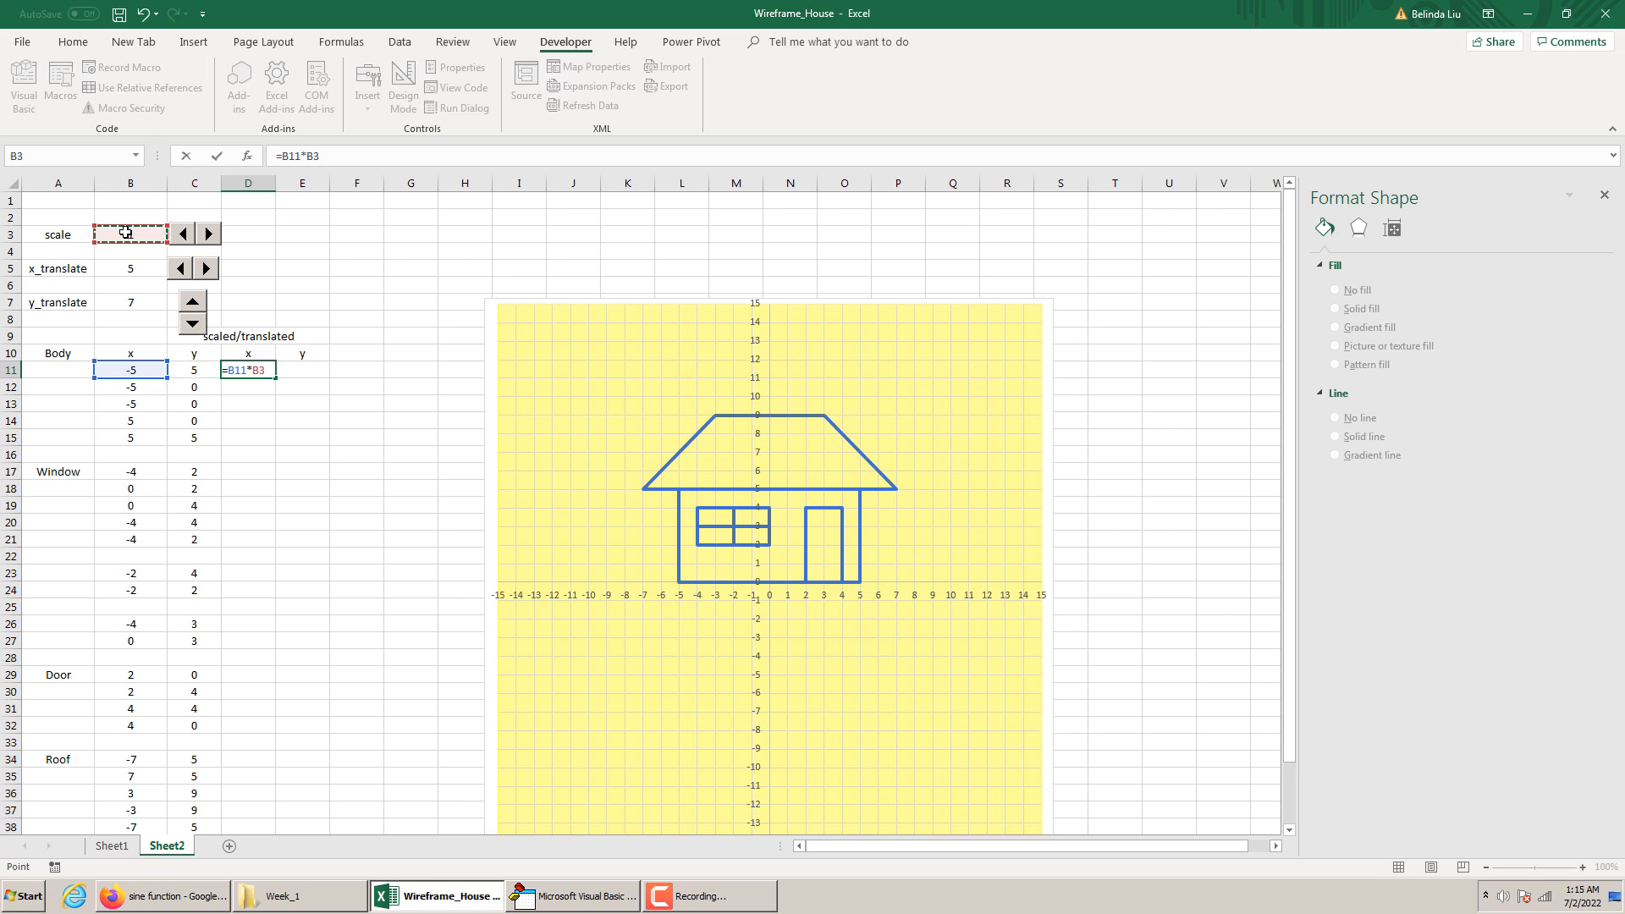
Complete the transformed x formula in D11 by row-locking the scale and adding the x translation, =B11*B$3+B$5
{"action": "left_click", "coordinate": [261, 370]}
{"action": "type", "text": "$"}
{"action": "type", "text": "+"}
{"action": "left_click", "coordinate": [111, 269]}
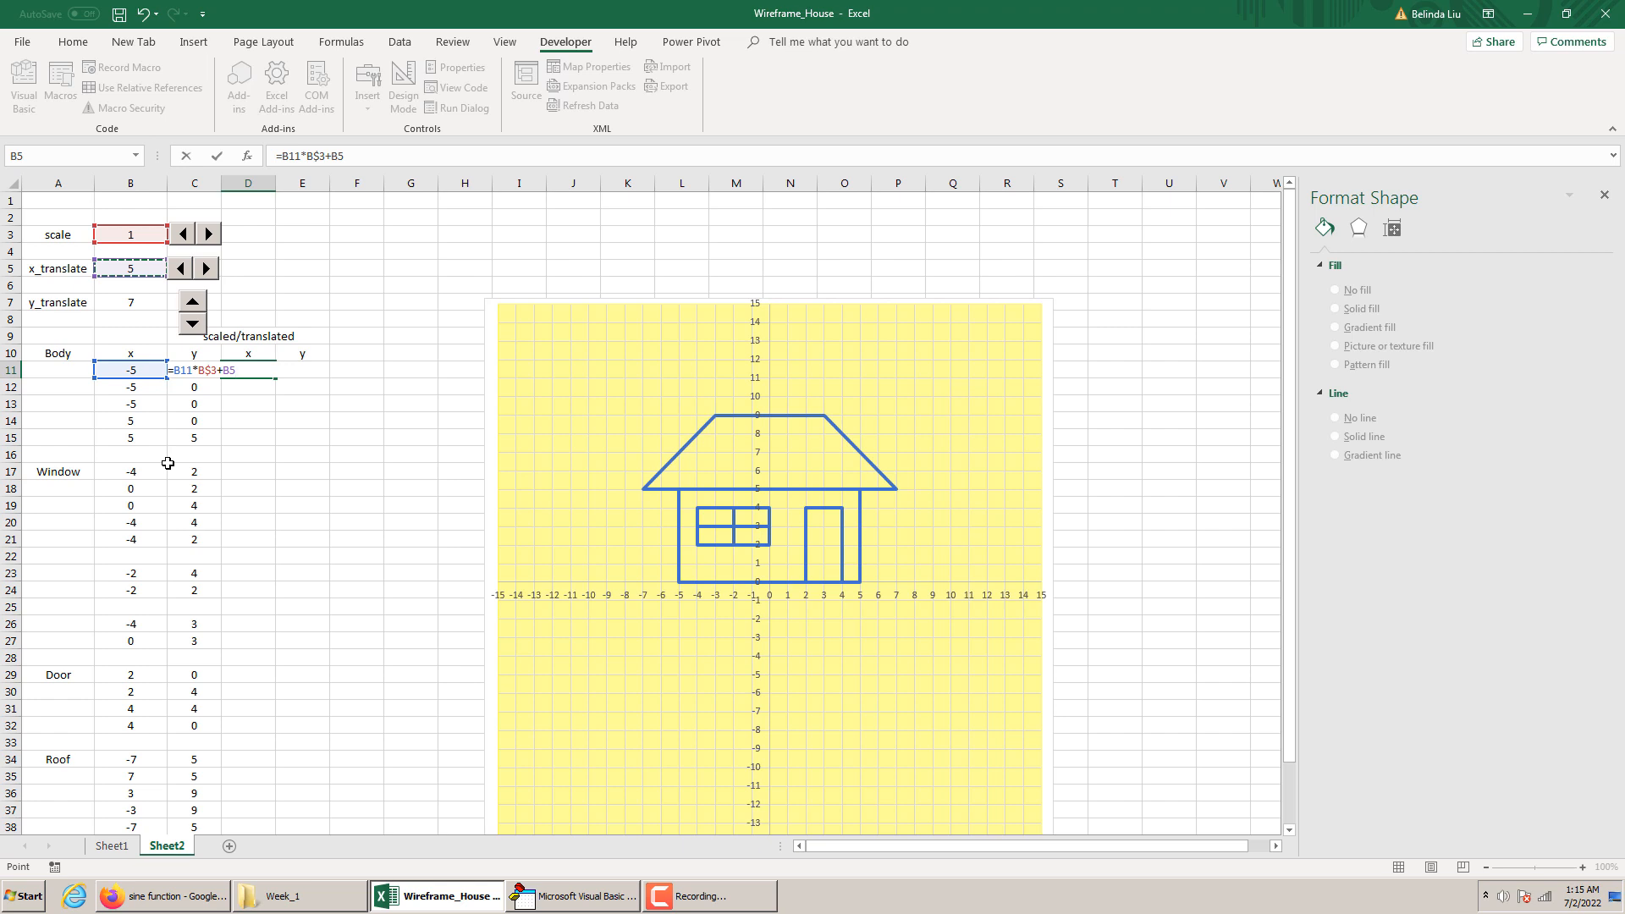
{"action": "left_click", "coordinate": [231, 365]}
{"action": "key", "text": "F4"}
{"action": "key", "text": "F4"}
{"action": "key", "text": "Return"}
Try to fill the D11 formula across to E11 and inspect the copied references
{"action": "left_click", "coordinate": [245, 370]}
{"action": "left_click_drag", "start_coordinate": [275, 381], "coordinate": [327, 383]}
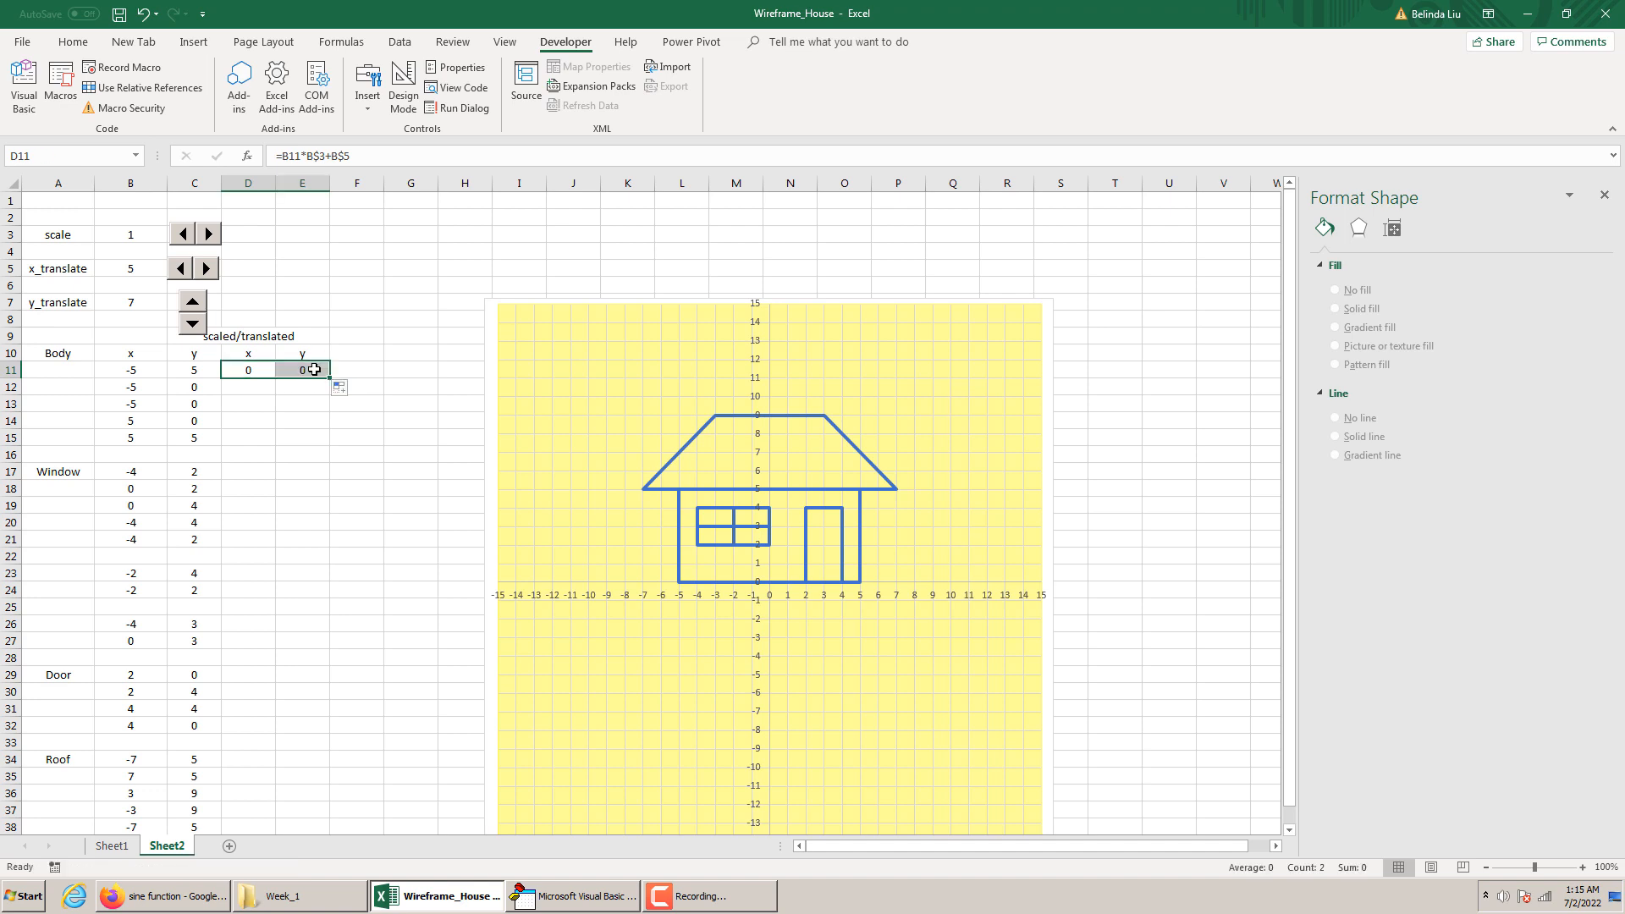
{"action": "double_click", "coordinate": [314, 370]}
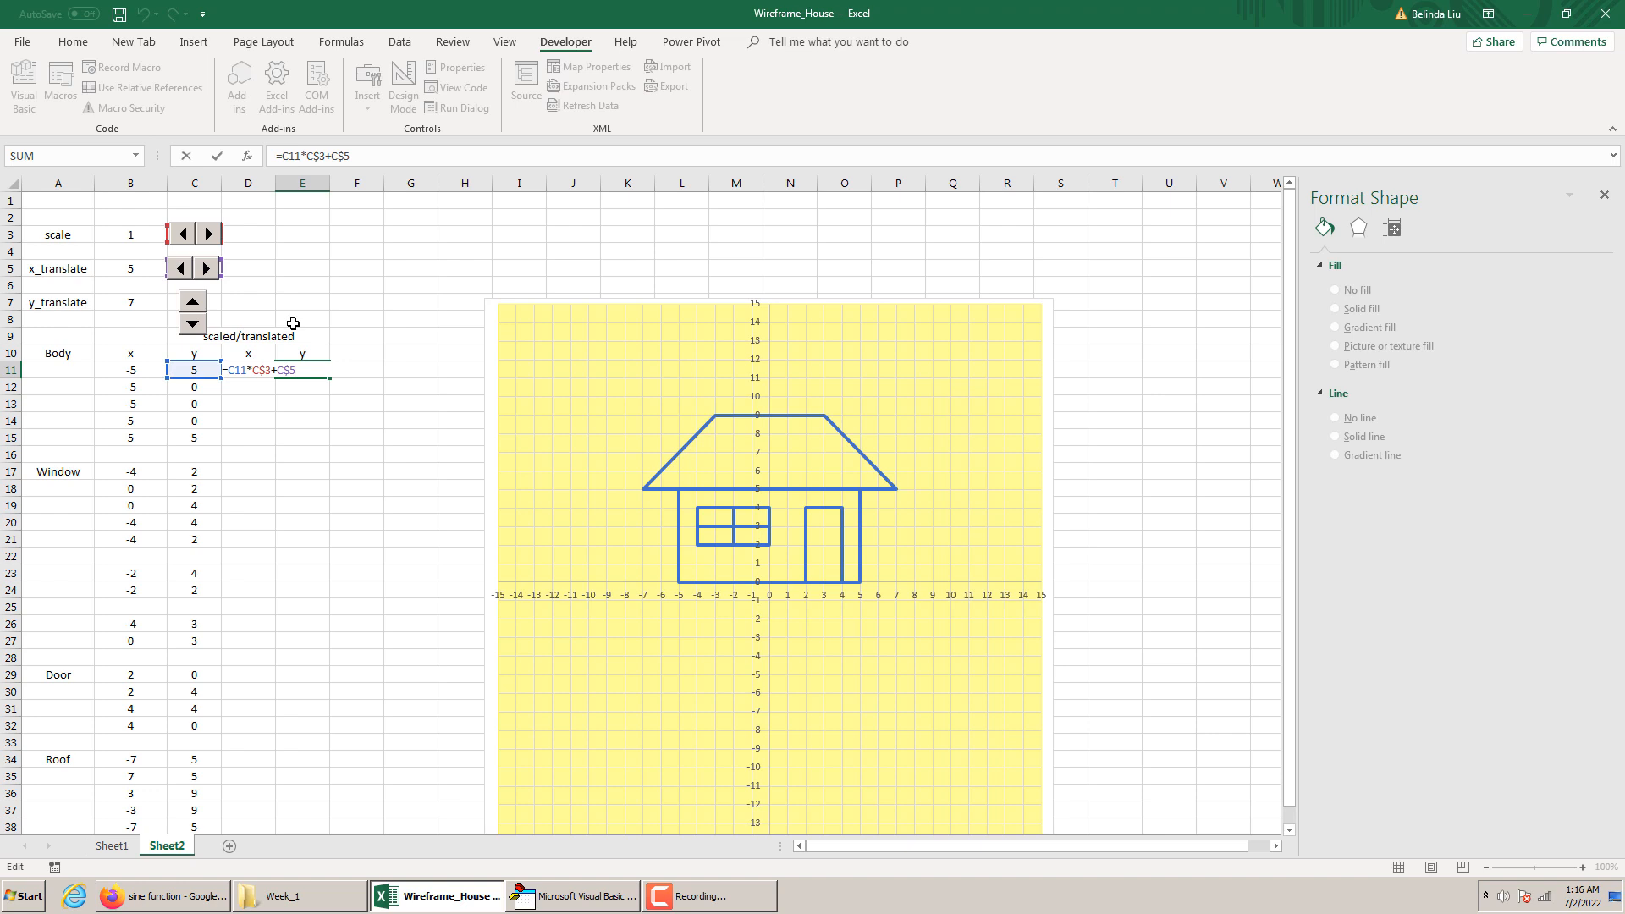
{"action": "key", "text": "Escape"}
Make the scale and x_translate references in D11 fully absolute, giving =B11*$B$3+$B$5
{"action": "key", "text": "Left"}
{"action": "left_click", "coordinate": [297, 159]}
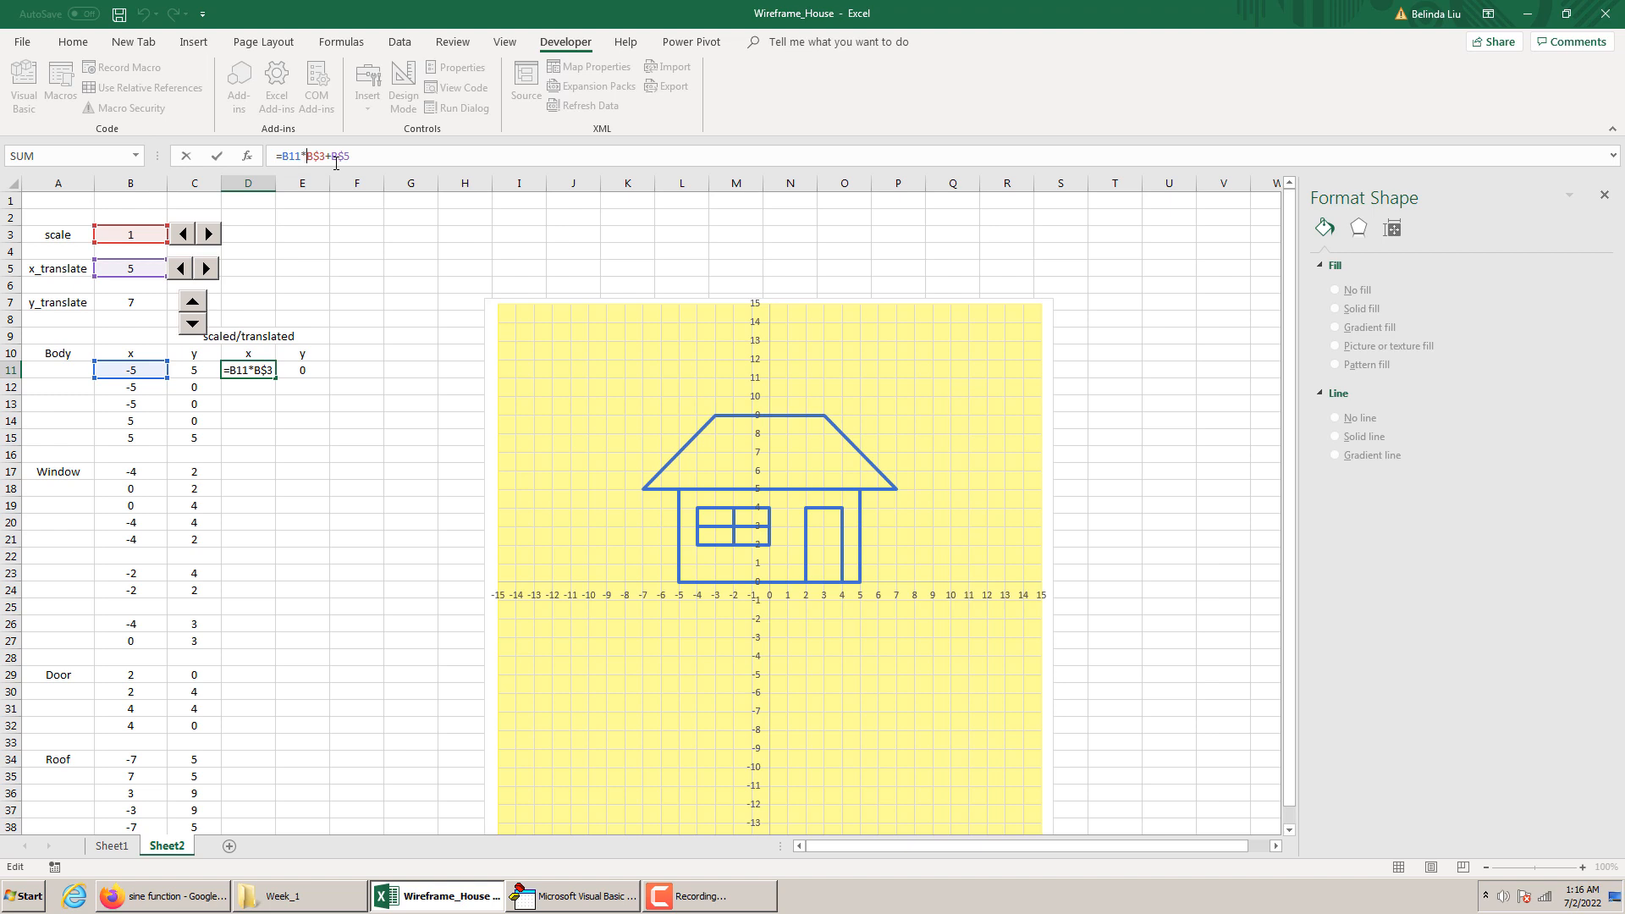
{"action": "key", "text": "F4"}
{"action": "key", "text": "F4"}
{"action": "key", "text": "F4"}
{"action": "left_click", "coordinate": [343, 156]}
{"action": "key", "text": "F4"}
{"action": "key", "text": "F4"}
{"action": "key", "text": "F4"}
{"action": "key", "text": "ctrl+Return"}
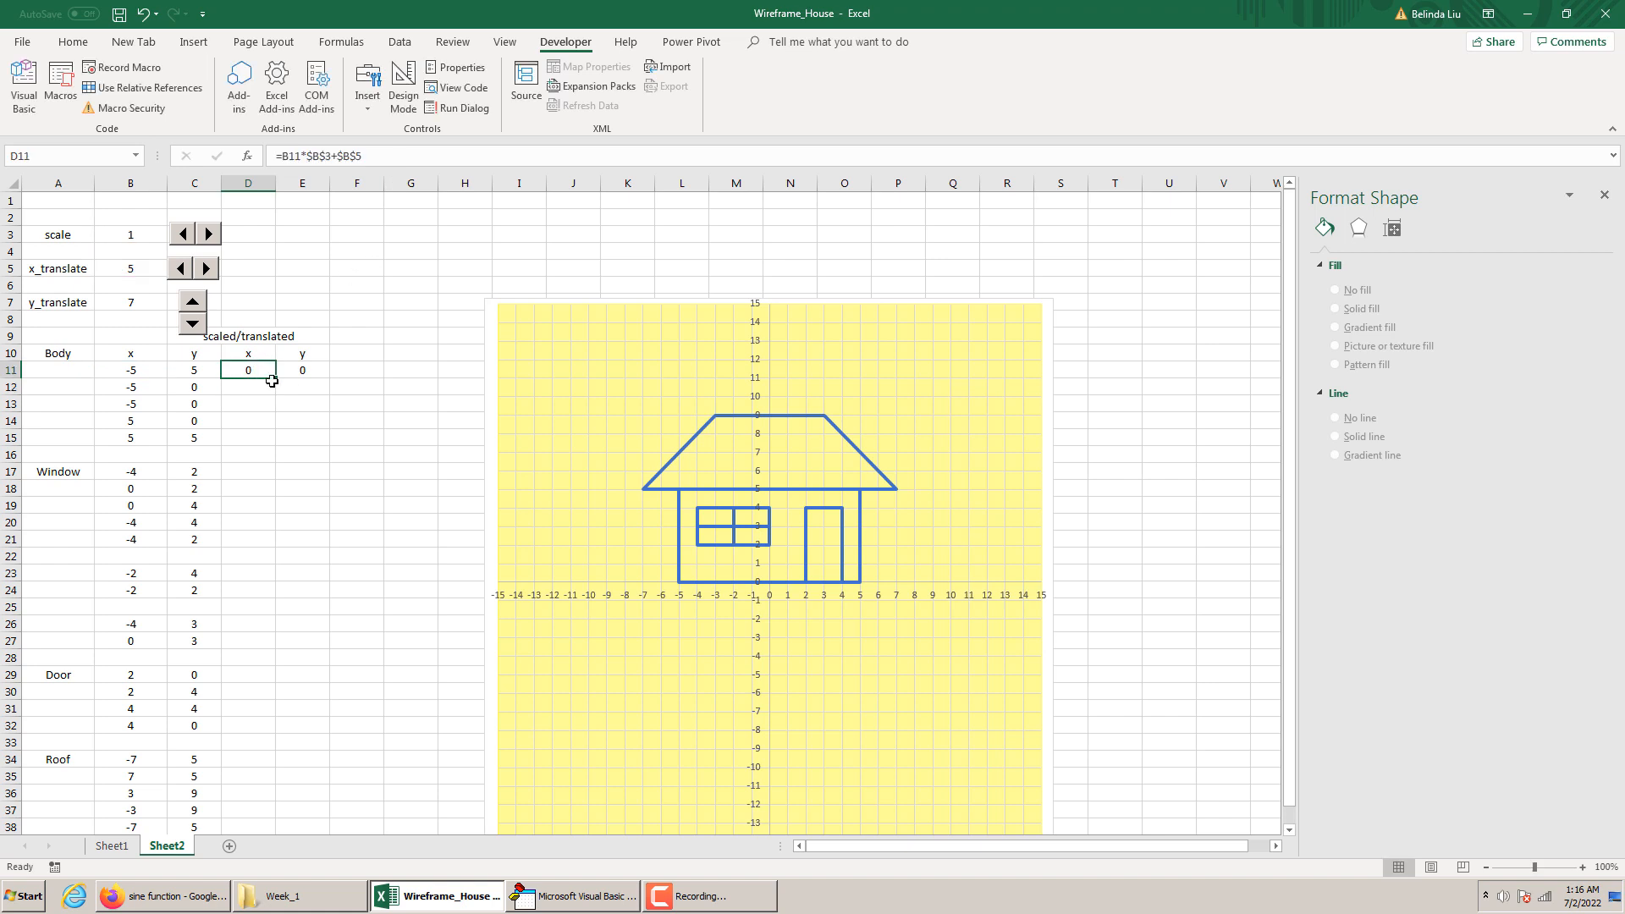
Fill the D11 formula across to E11 and repoint its translation to y_translate, giving =C11*$B$3+$B$7
{"action": "left_click_drag", "start_coordinate": [276, 379], "coordinate": [320, 376]}
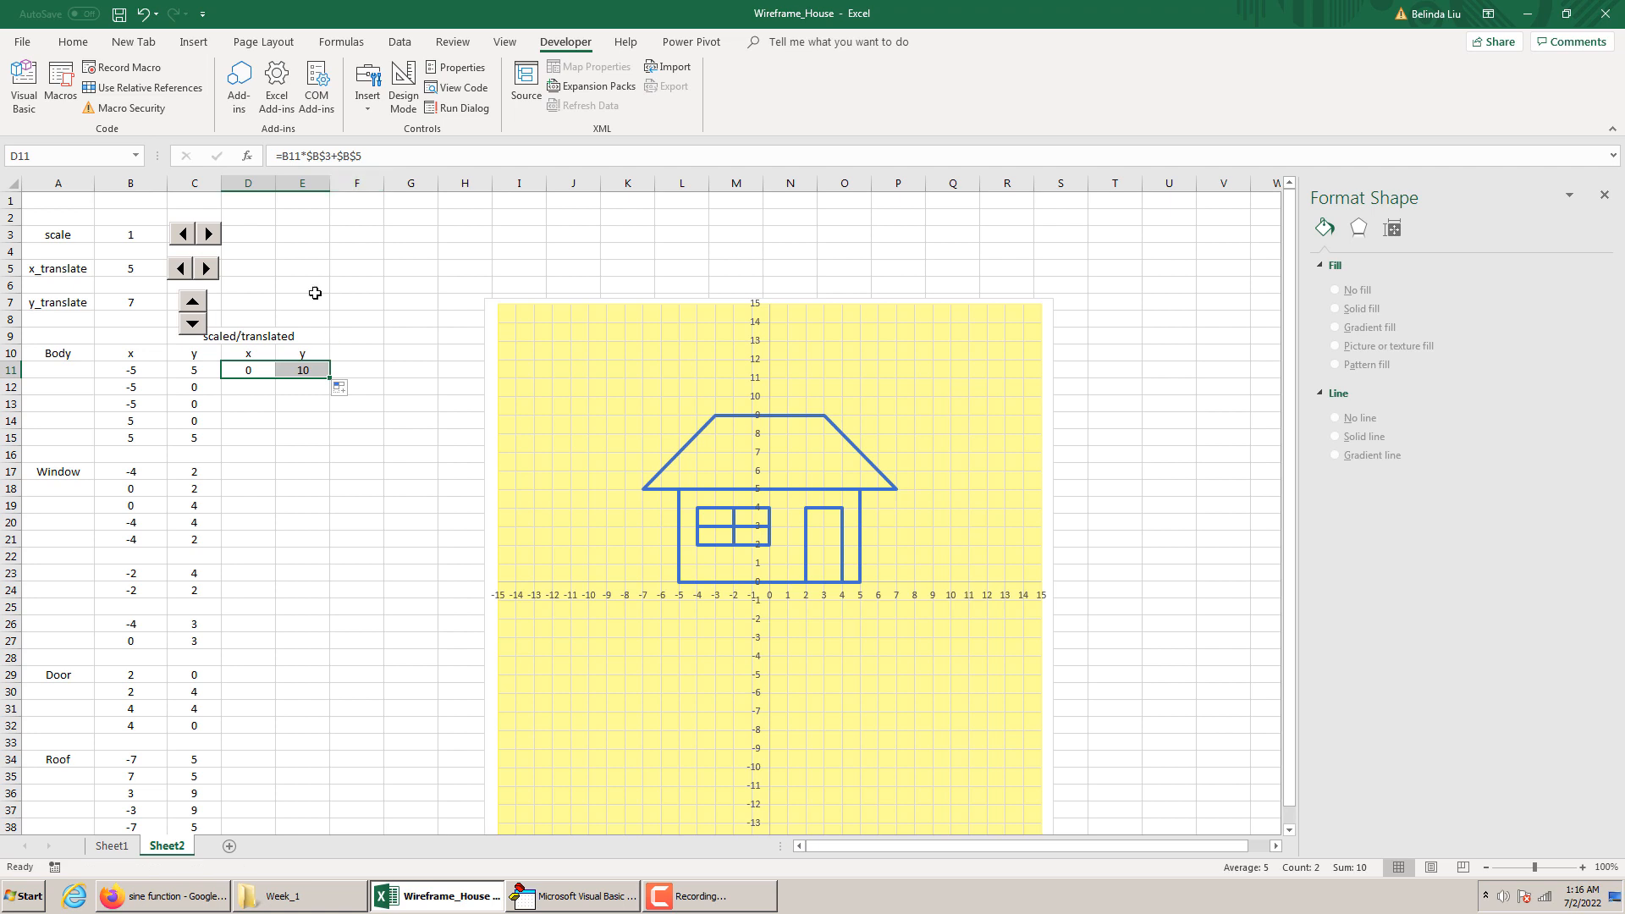
{"action": "double_click", "coordinate": [310, 373]}
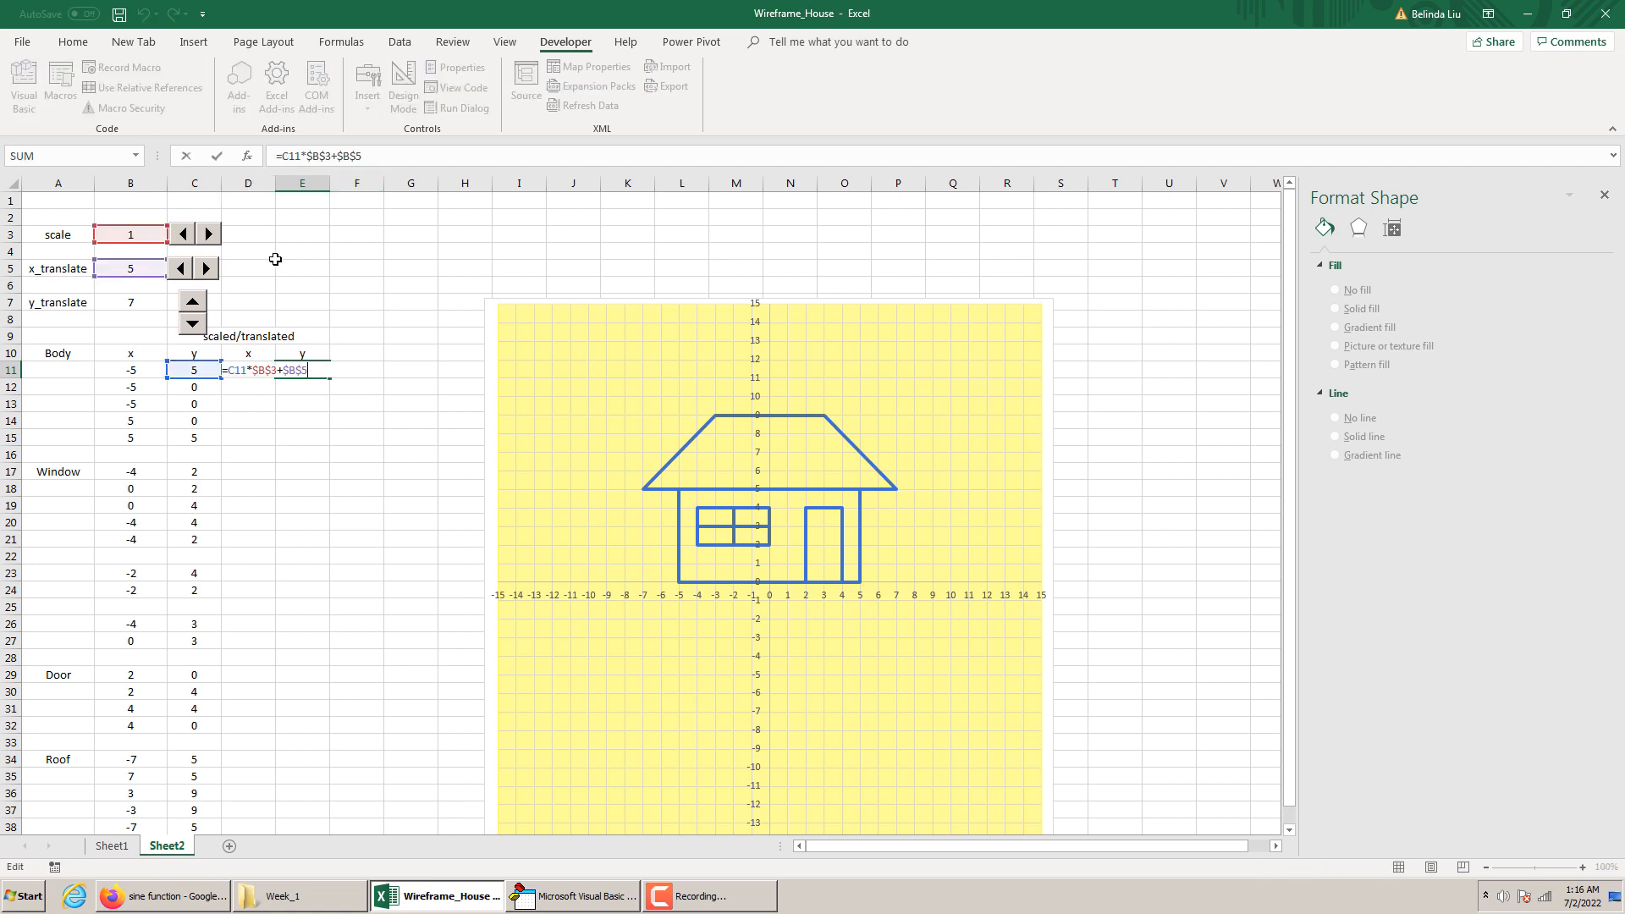
{"action": "left_click_drag", "start_coordinate": [142, 275], "coordinate": [149, 307]}
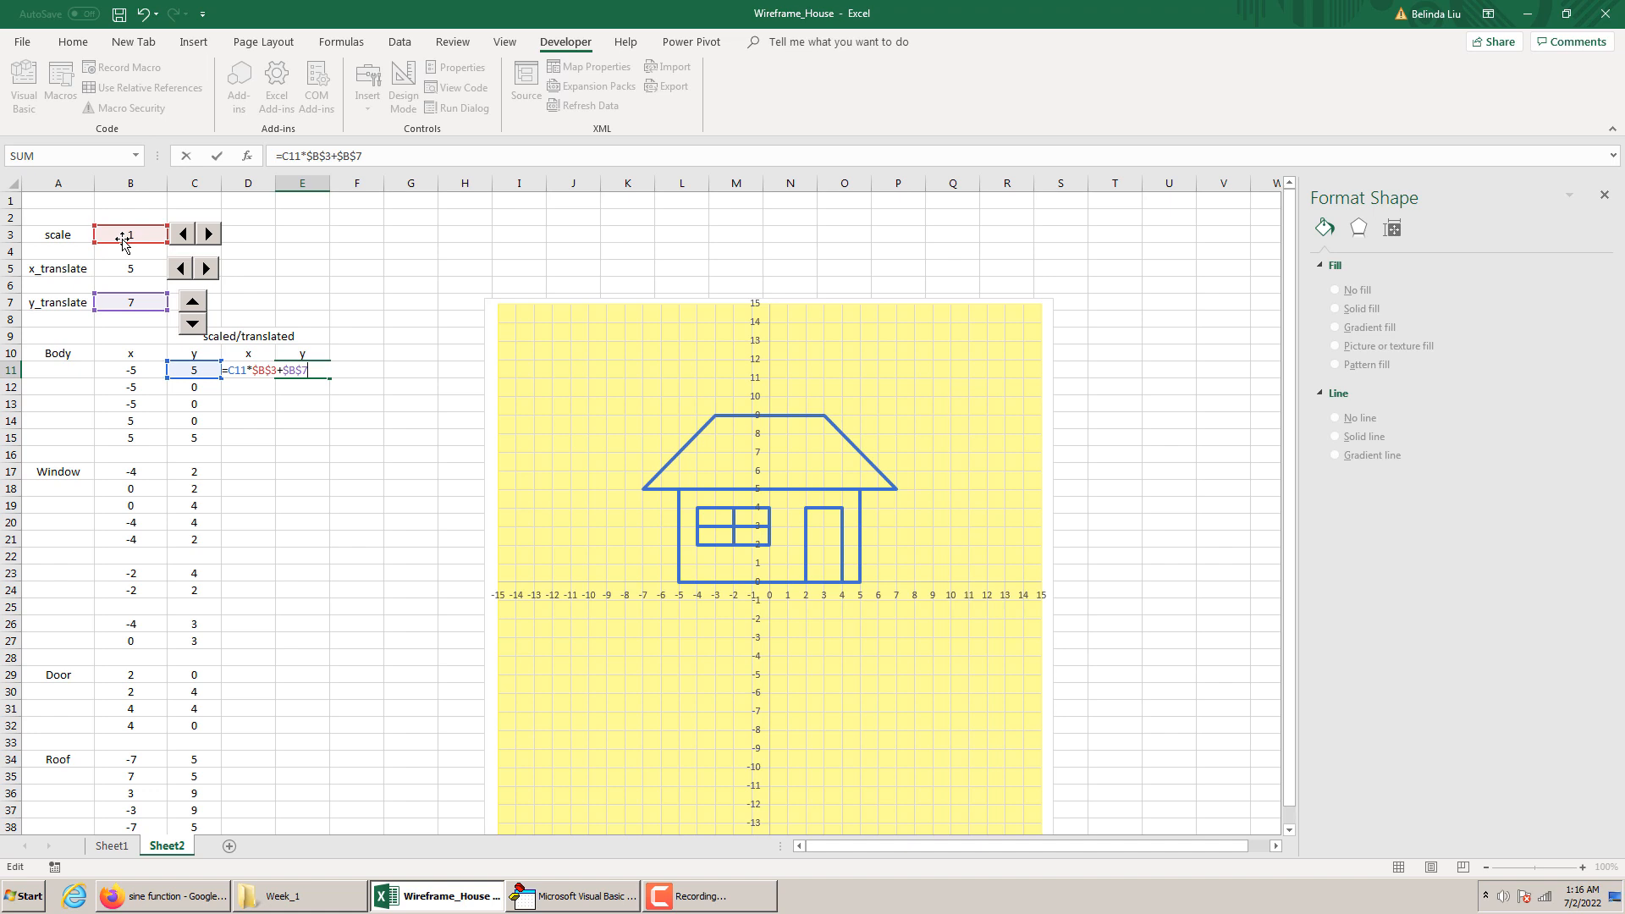
{"action": "key", "text": "Return"}
Fill the transformed x and y formulas from D11:E11 down to row 38
{"action": "left_click_drag", "start_coordinate": [240, 370], "coordinate": [306, 720]}
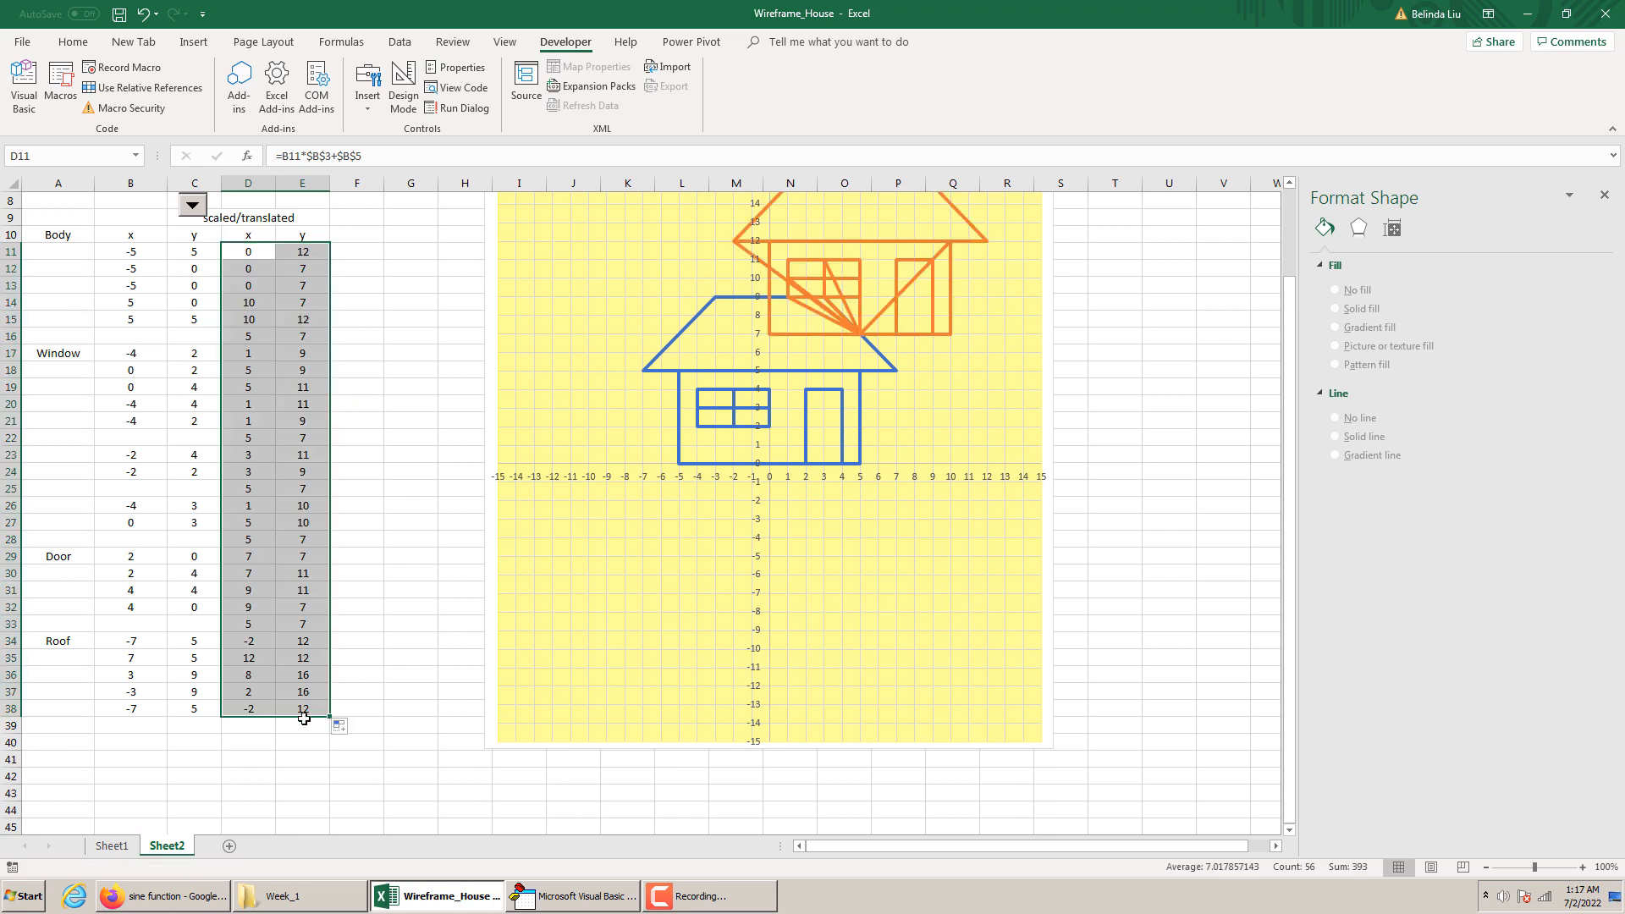
{"action": "scroll", "coordinate": [509, 504], "scroll_direction": "up", "scroll_amount": 2}
{"action": "scroll", "coordinate": [509, 504], "scroll_direction": "up", "scroll_amount": 1}
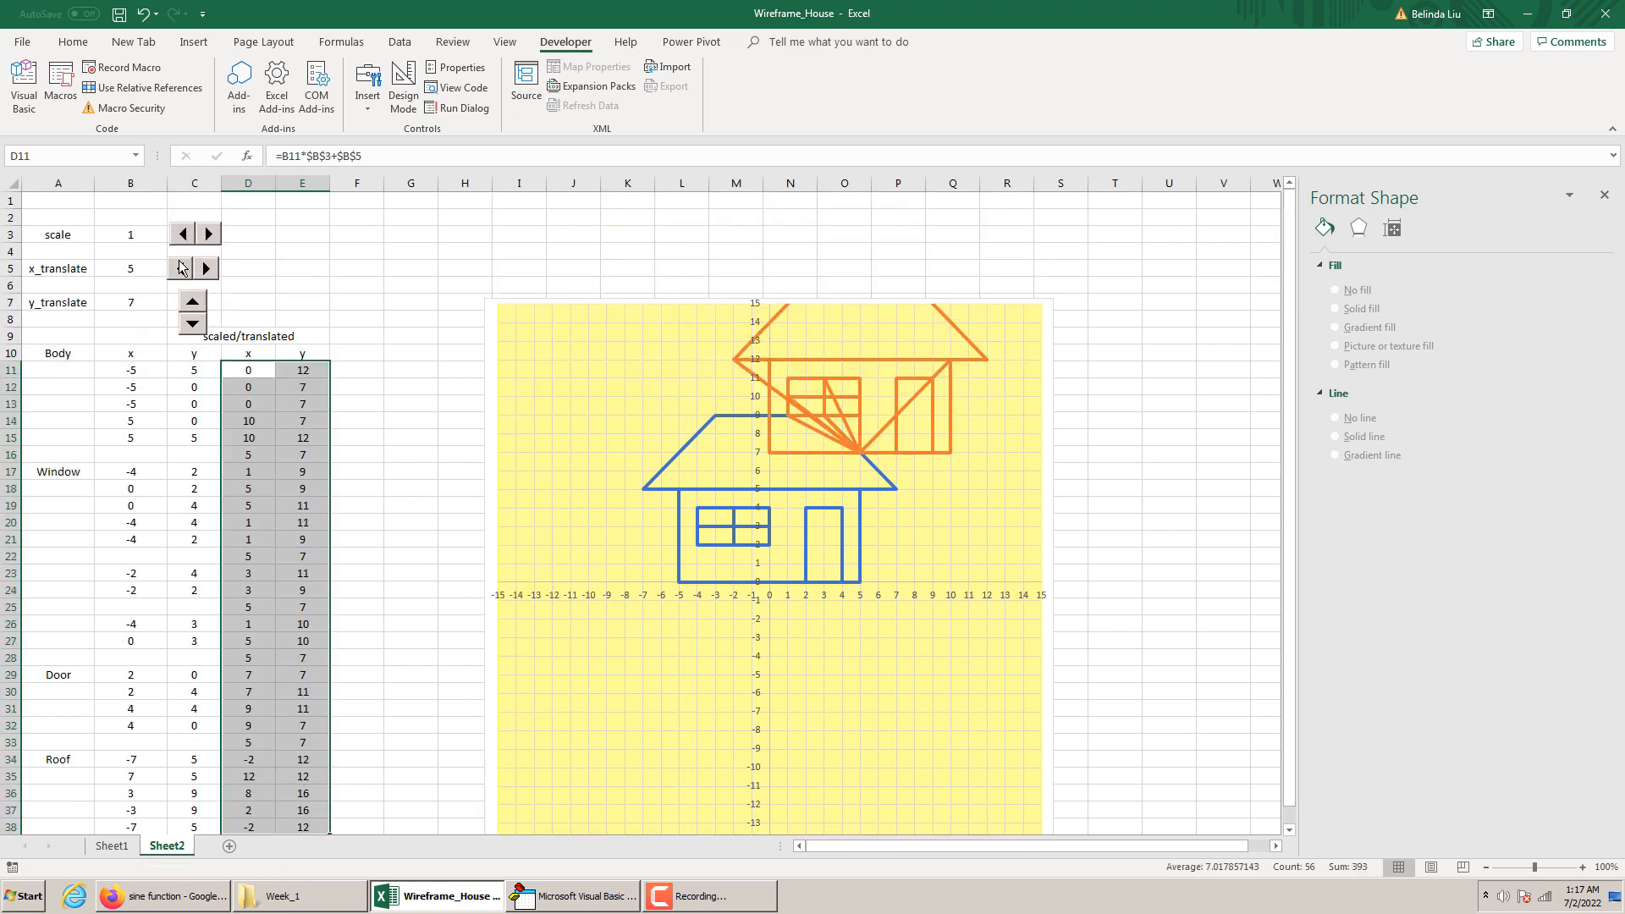
Bring both x_translate and y_translate down to 0 with their spin buttons
{"action": "left_click", "coordinate": [179, 268]}
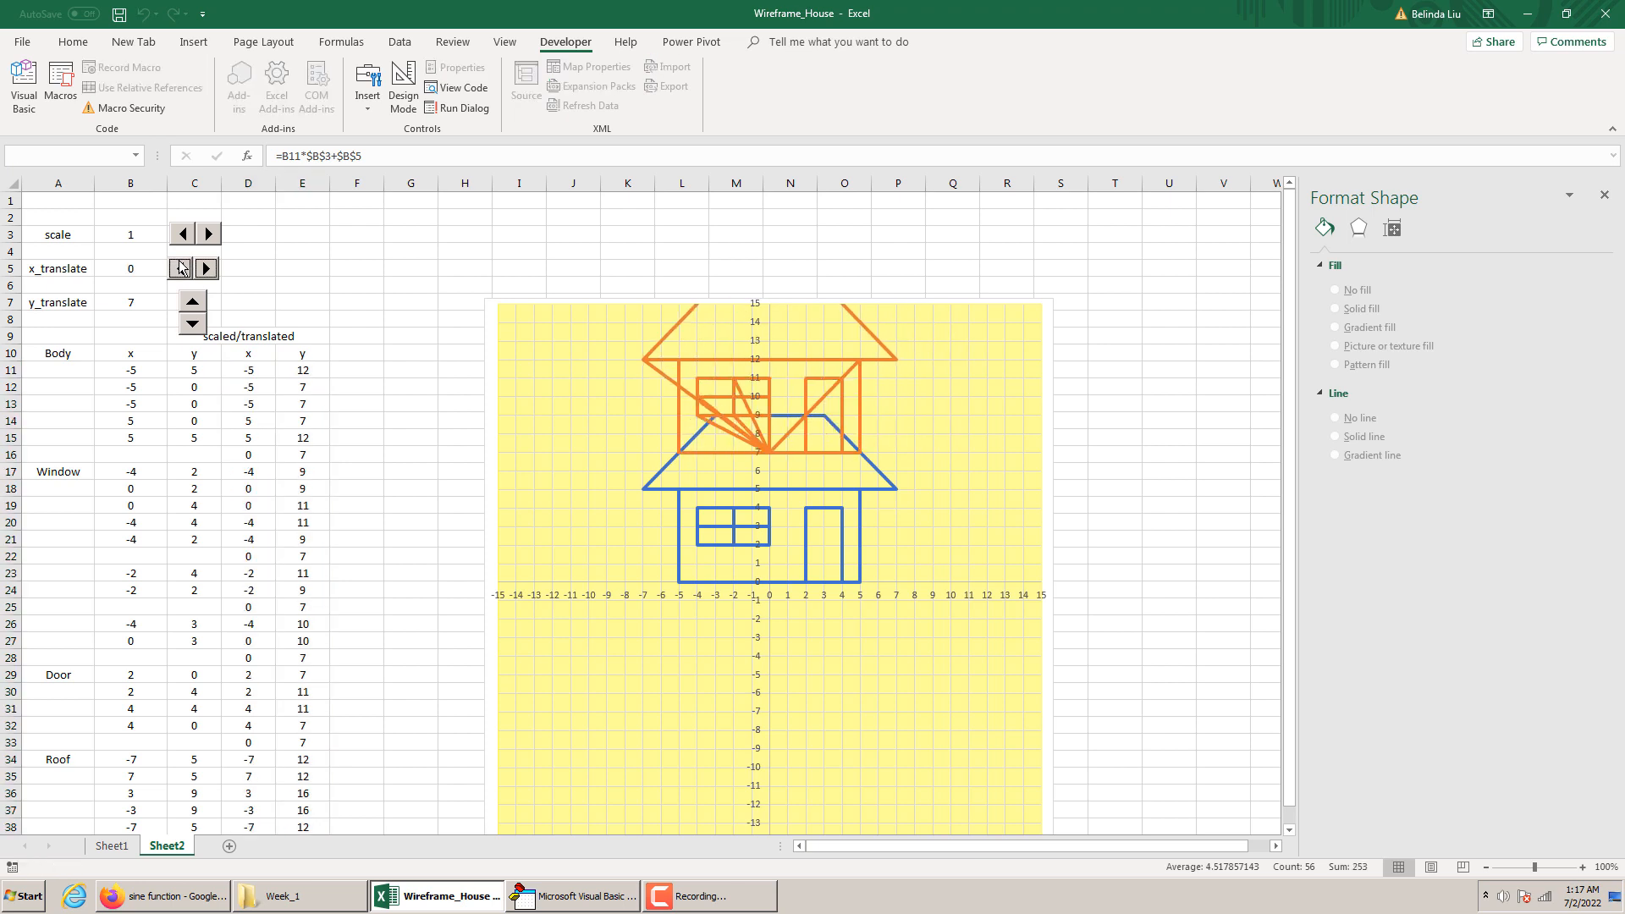
{"action": "left_click", "coordinate": [193, 326]}
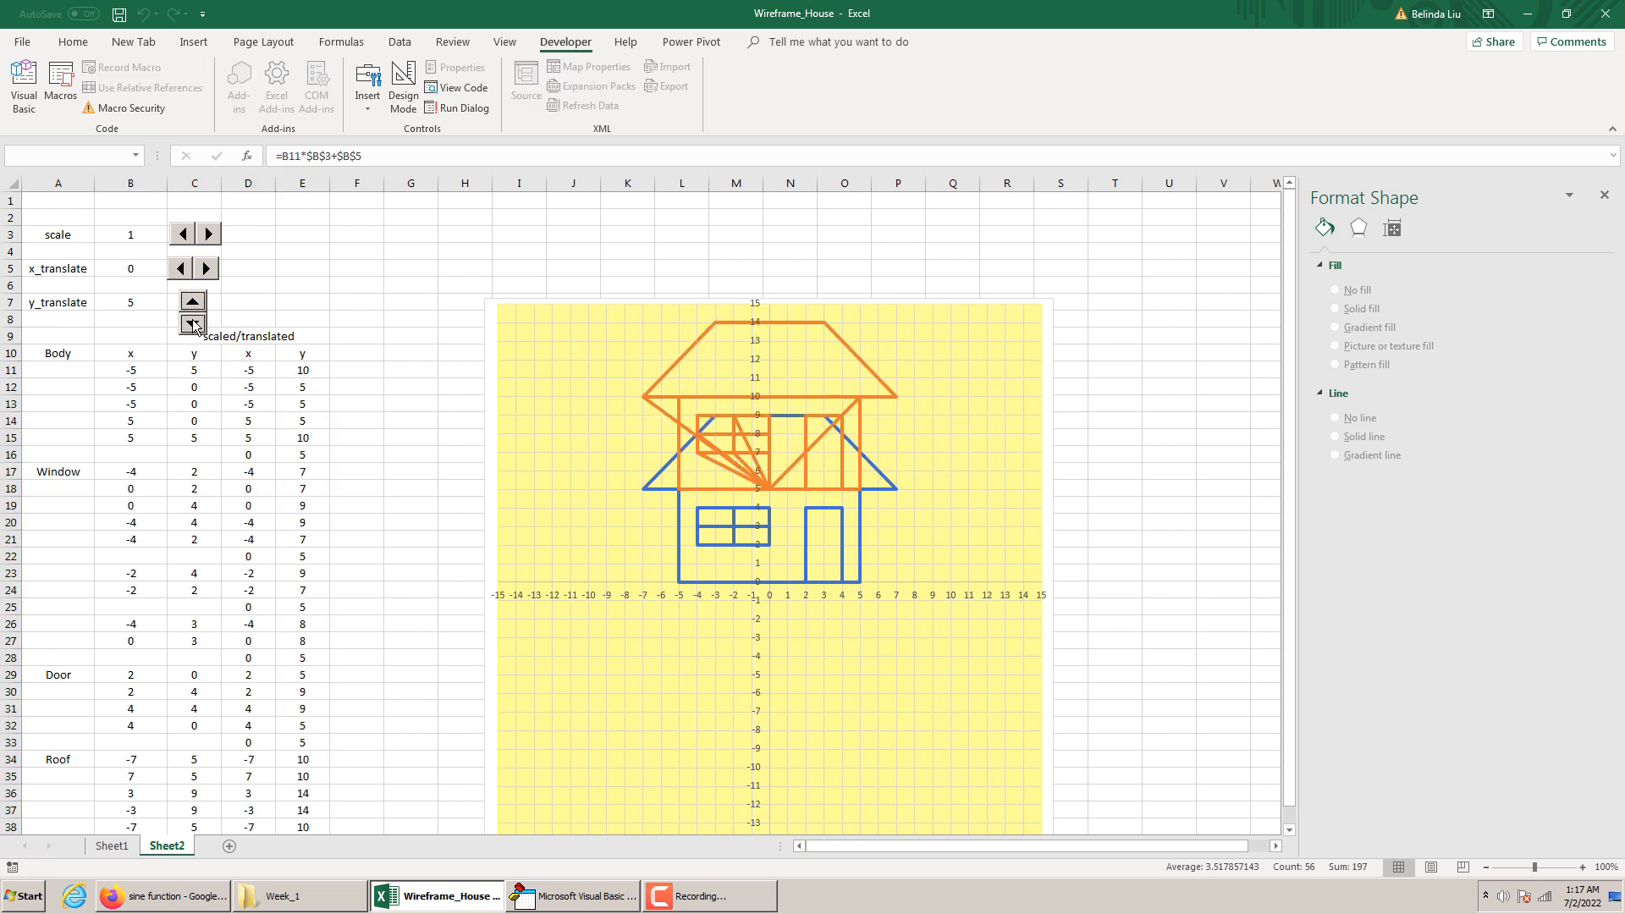
{"action": "left_click", "coordinate": [193, 326]}
{"action": "left_click", "coordinate": [193, 327]}
{"action": "left_click", "coordinate": [194, 327]}
{"action": "left_click", "coordinate": [194, 327]}
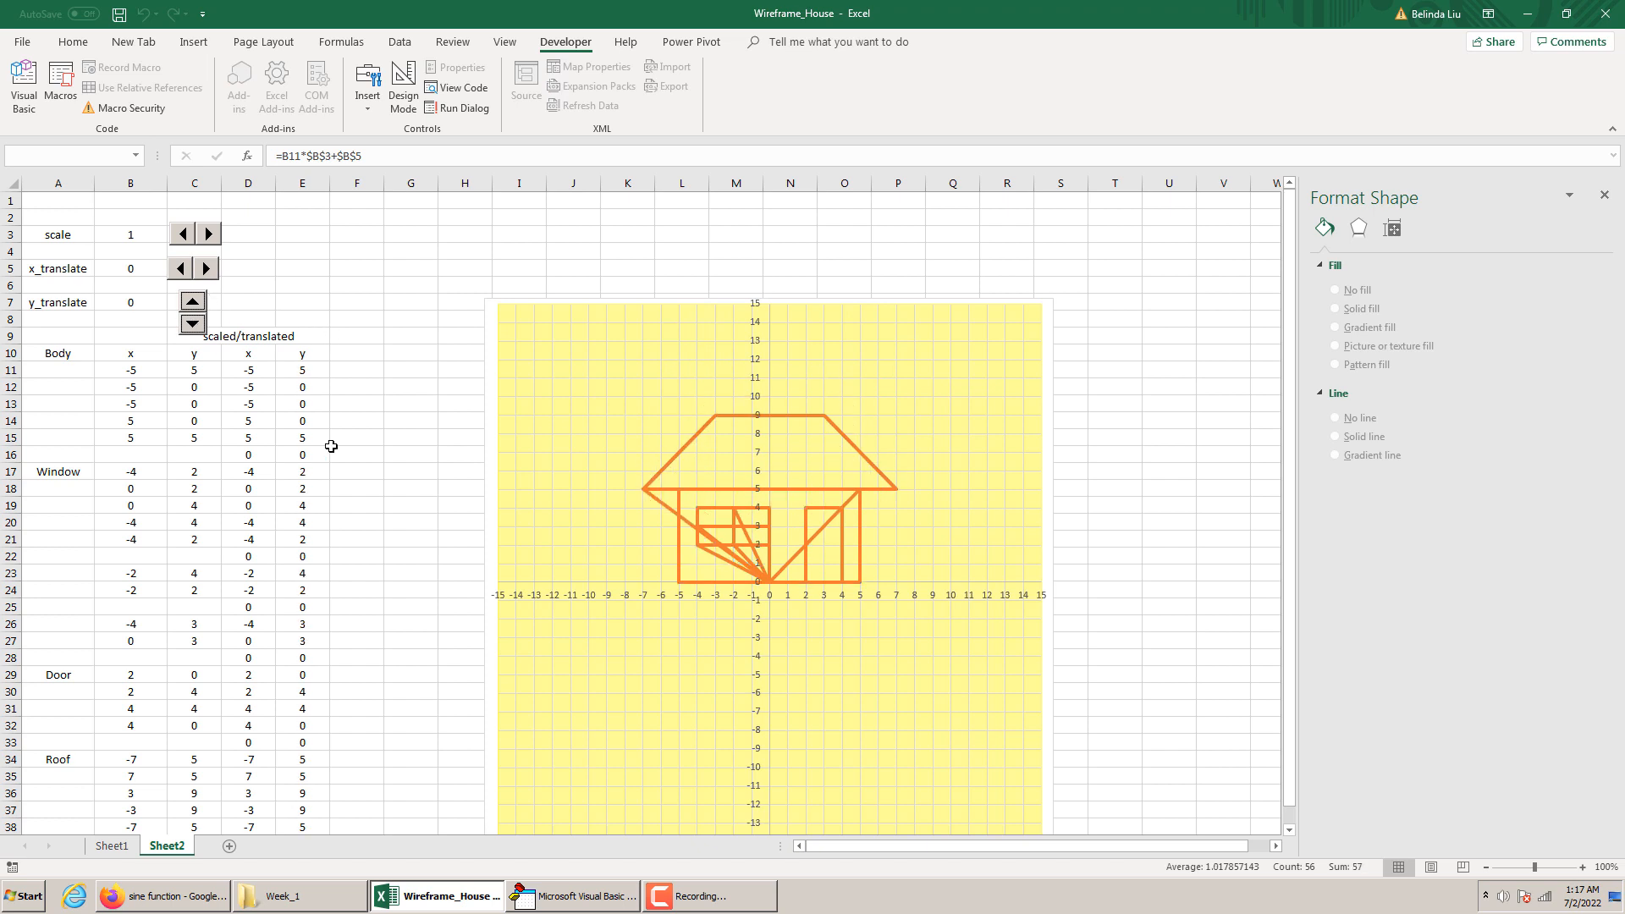
Clear the formulas in D16:E16, the gap row between the Body and Window coordinates
{"action": "left_click_drag", "start_coordinate": [229, 453], "coordinate": [326, 452]}
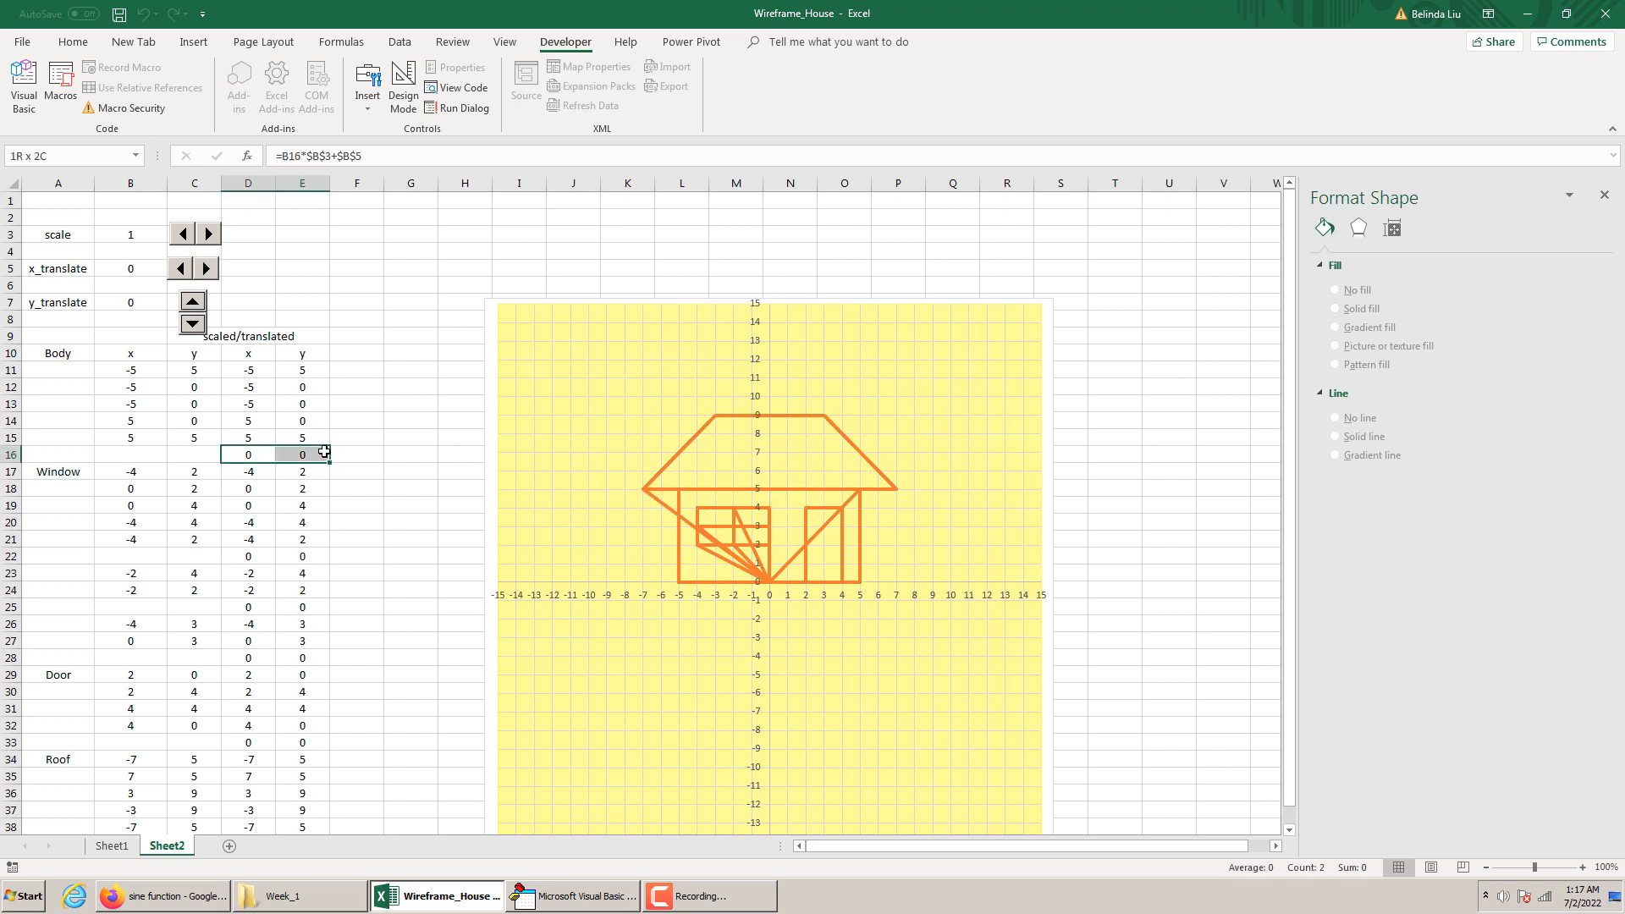
{"action": "key", "text": "BackSpace"}
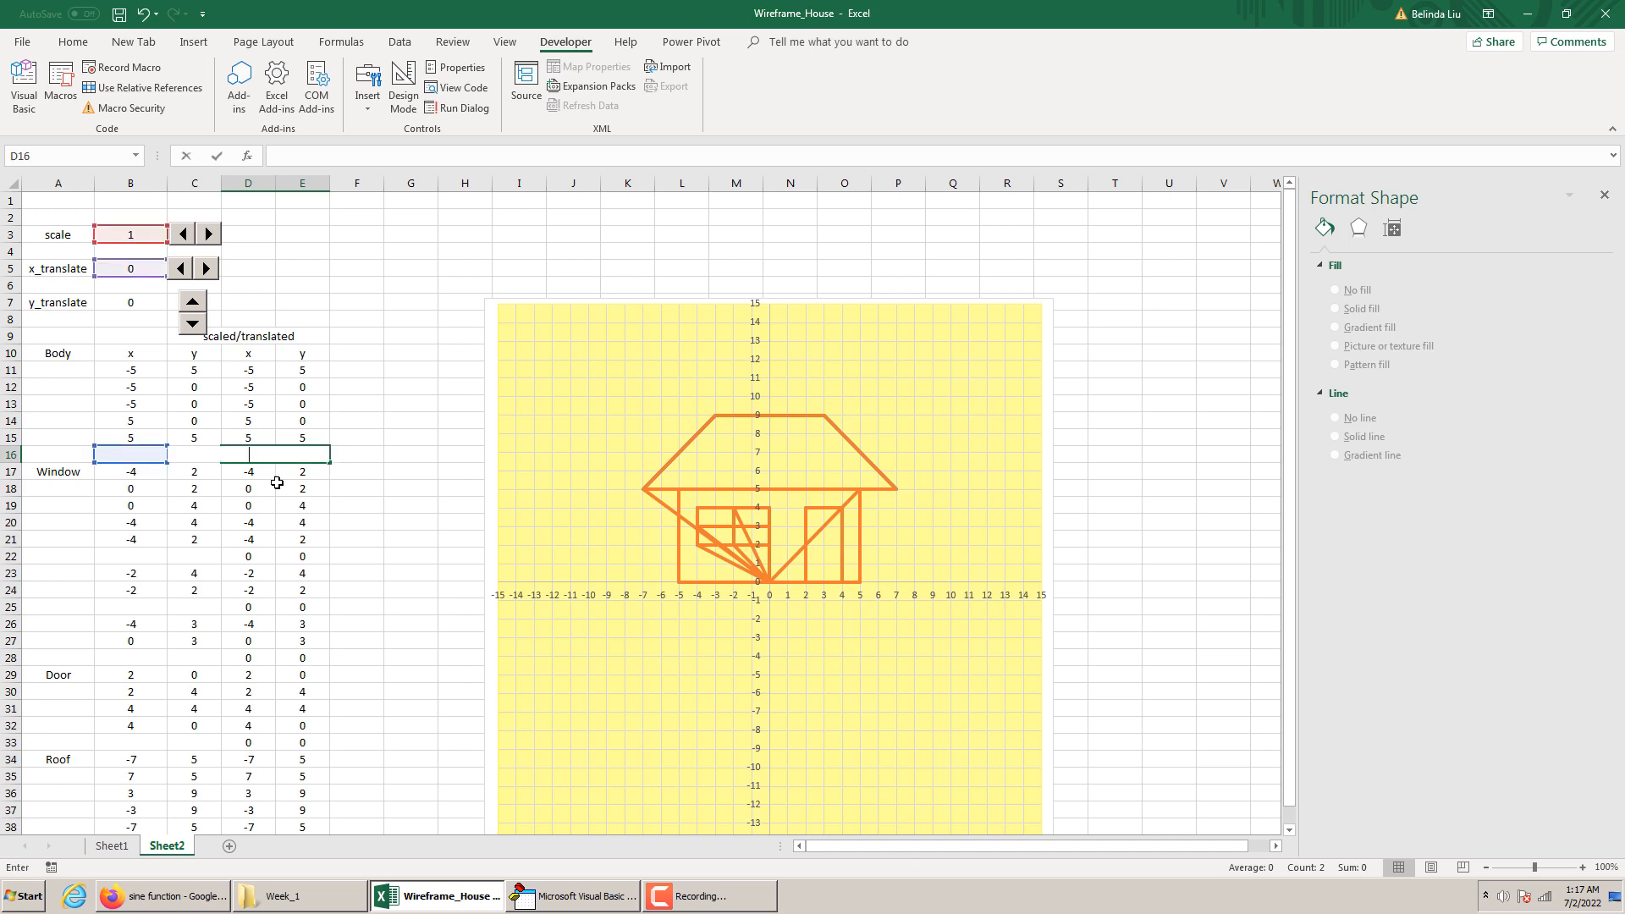
{"action": "left_click", "coordinate": [361, 541]}
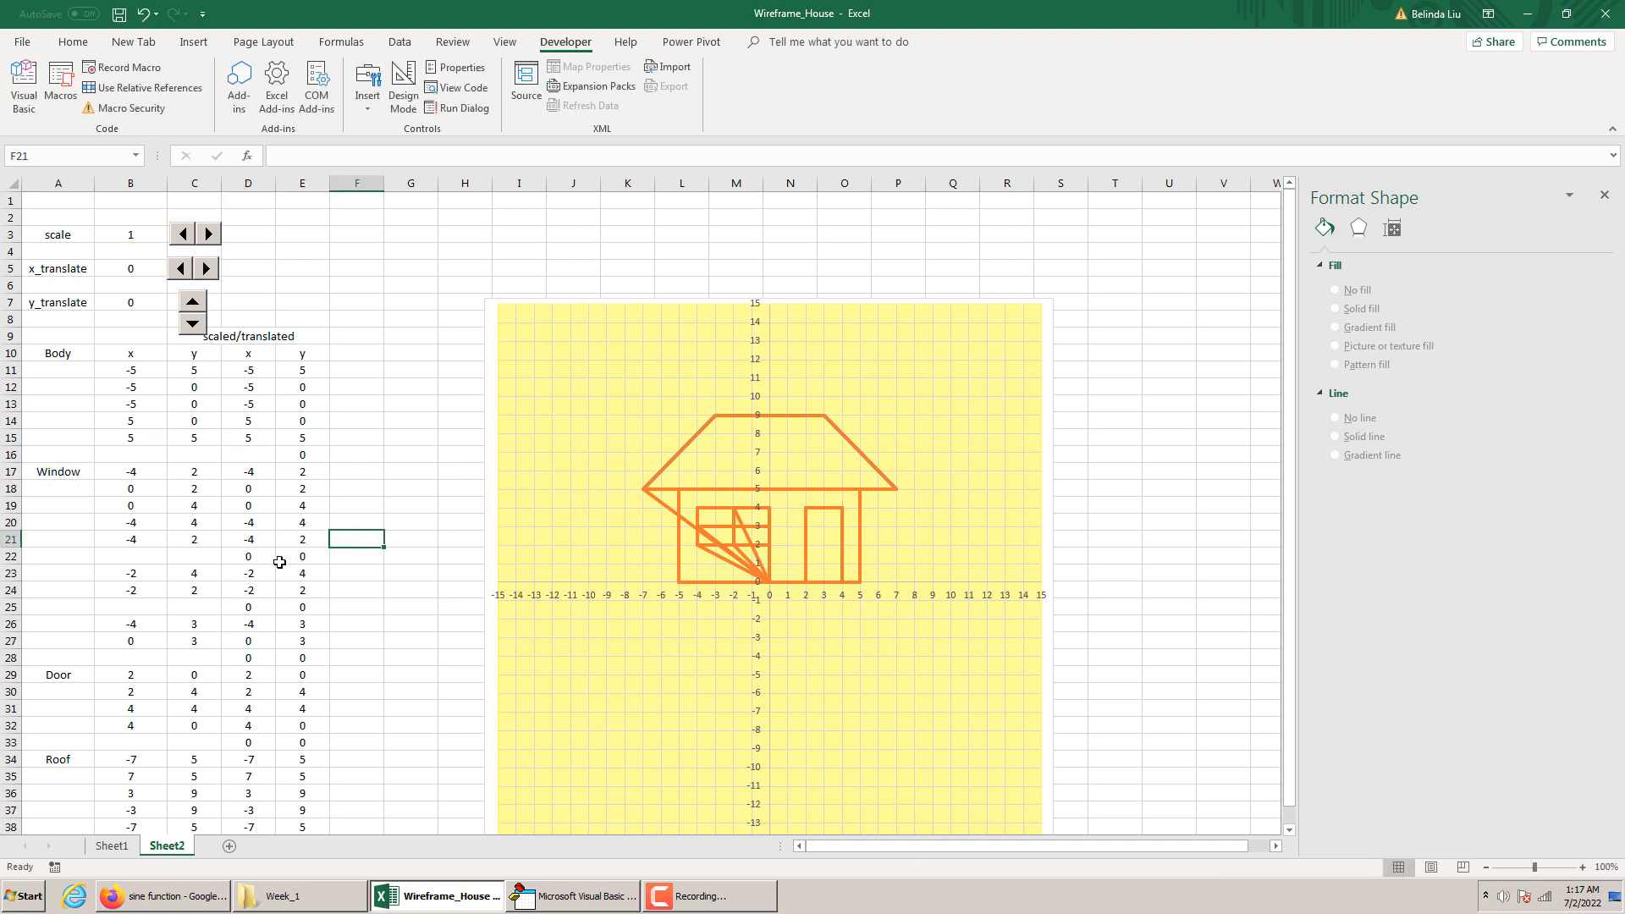
{"action": "left_click_drag", "start_coordinate": [253, 453], "coordinate": [304, 456]}
{"action": "key", "text": "Delete"}
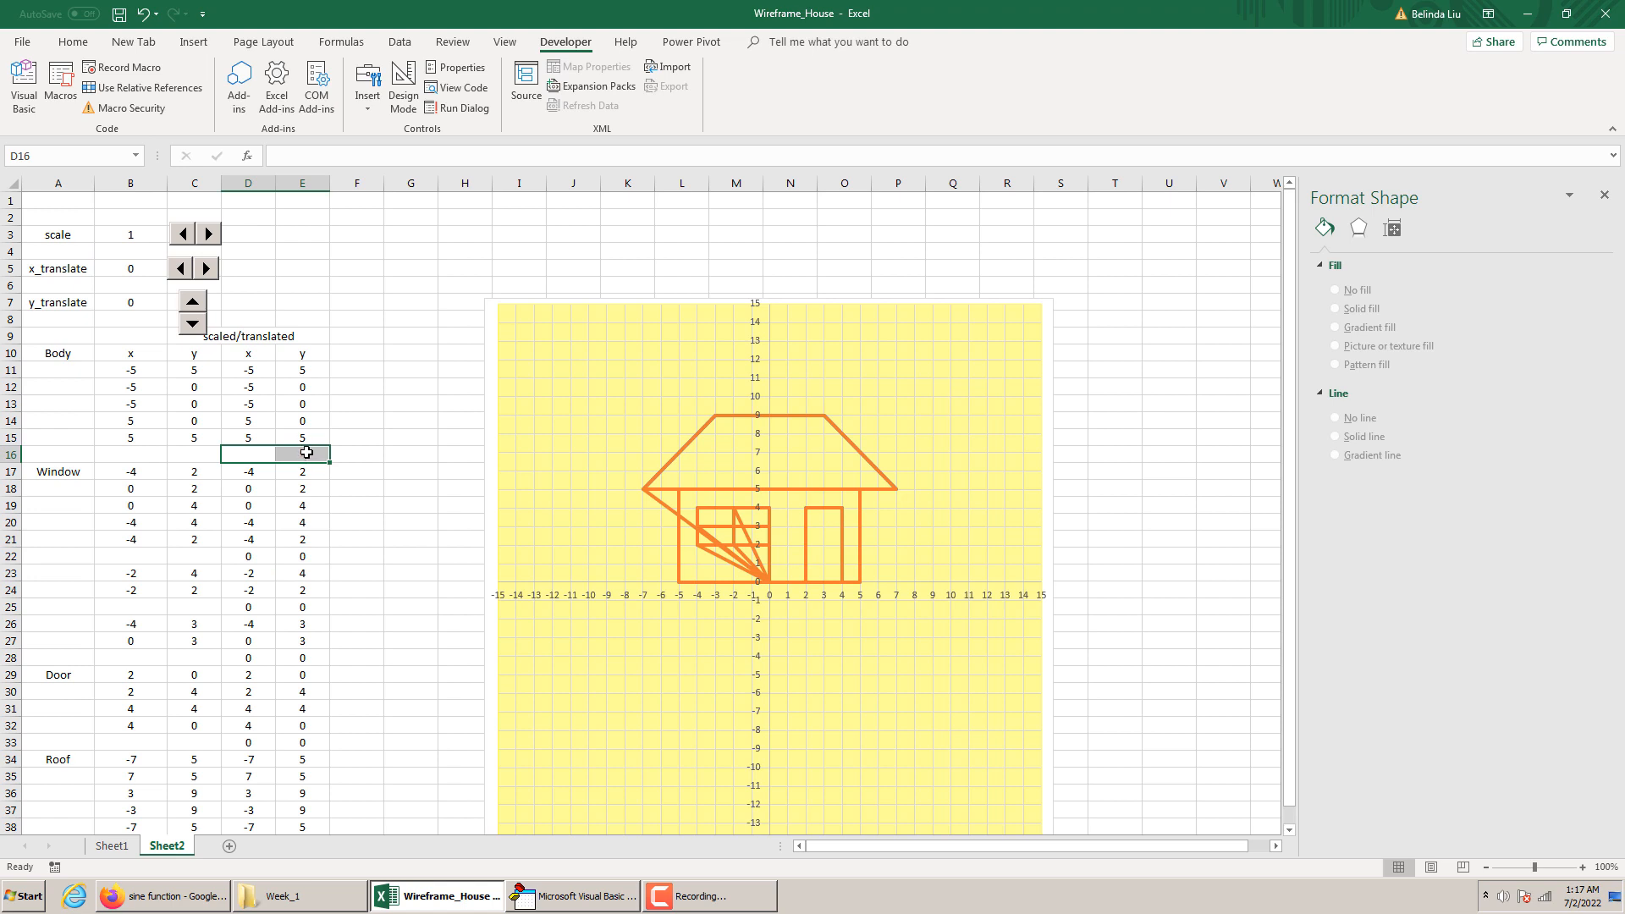
Clear the transformed x and y formulas in the remaining gap rows 22, 25, 28 and 33
{"action": "left_click", "coordinate": [316, 556]}
{"action": "key", "text": "Delete"}
{"action": "left_click", "coordinate": [270, 607]}
{"action": "left_click_drag", "start_coordinate": [271, 608], "coordinate": [317, 607]}
{"action": "key", "text": "Delete"}
{"action": "left_click", "coordinate": [246, 664]}
{"action": "left_click_drag", "start_coordinate": [280, 664], "coordinate": [306, 665]}
{"action": "key", "text": "Delete"}
{"action": "left_click_drag", "start_coordinate": [254, 742], "coordinate": [308, 744]}
{"action": "key", "text": "Delete"}
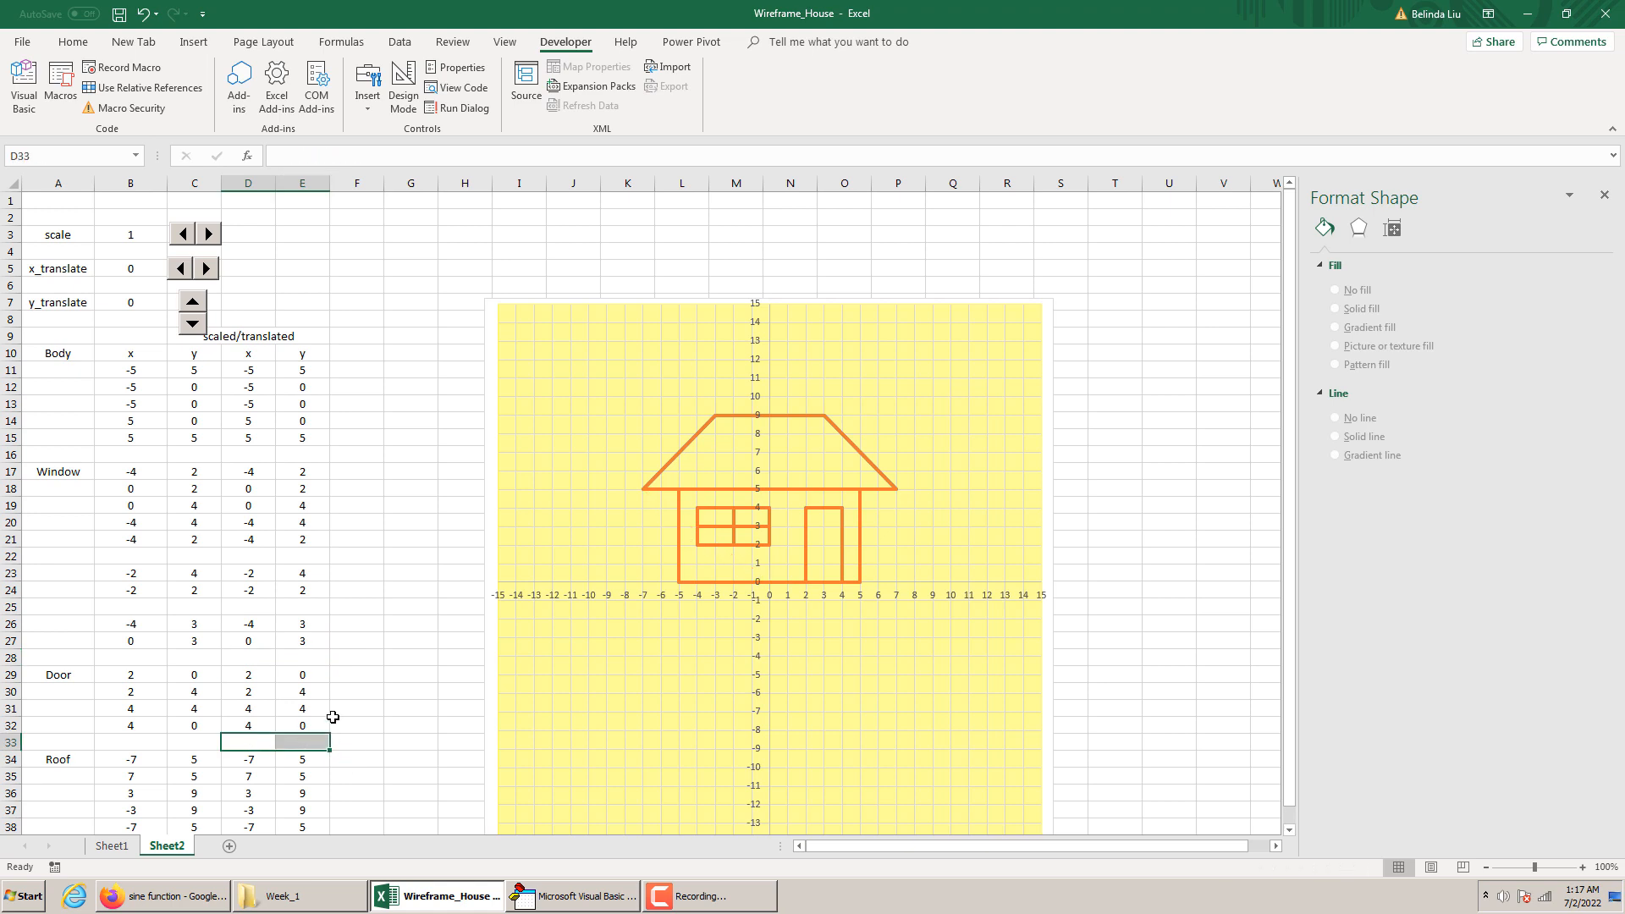
{"action": "left_click", "coordinate": [331, 635]}
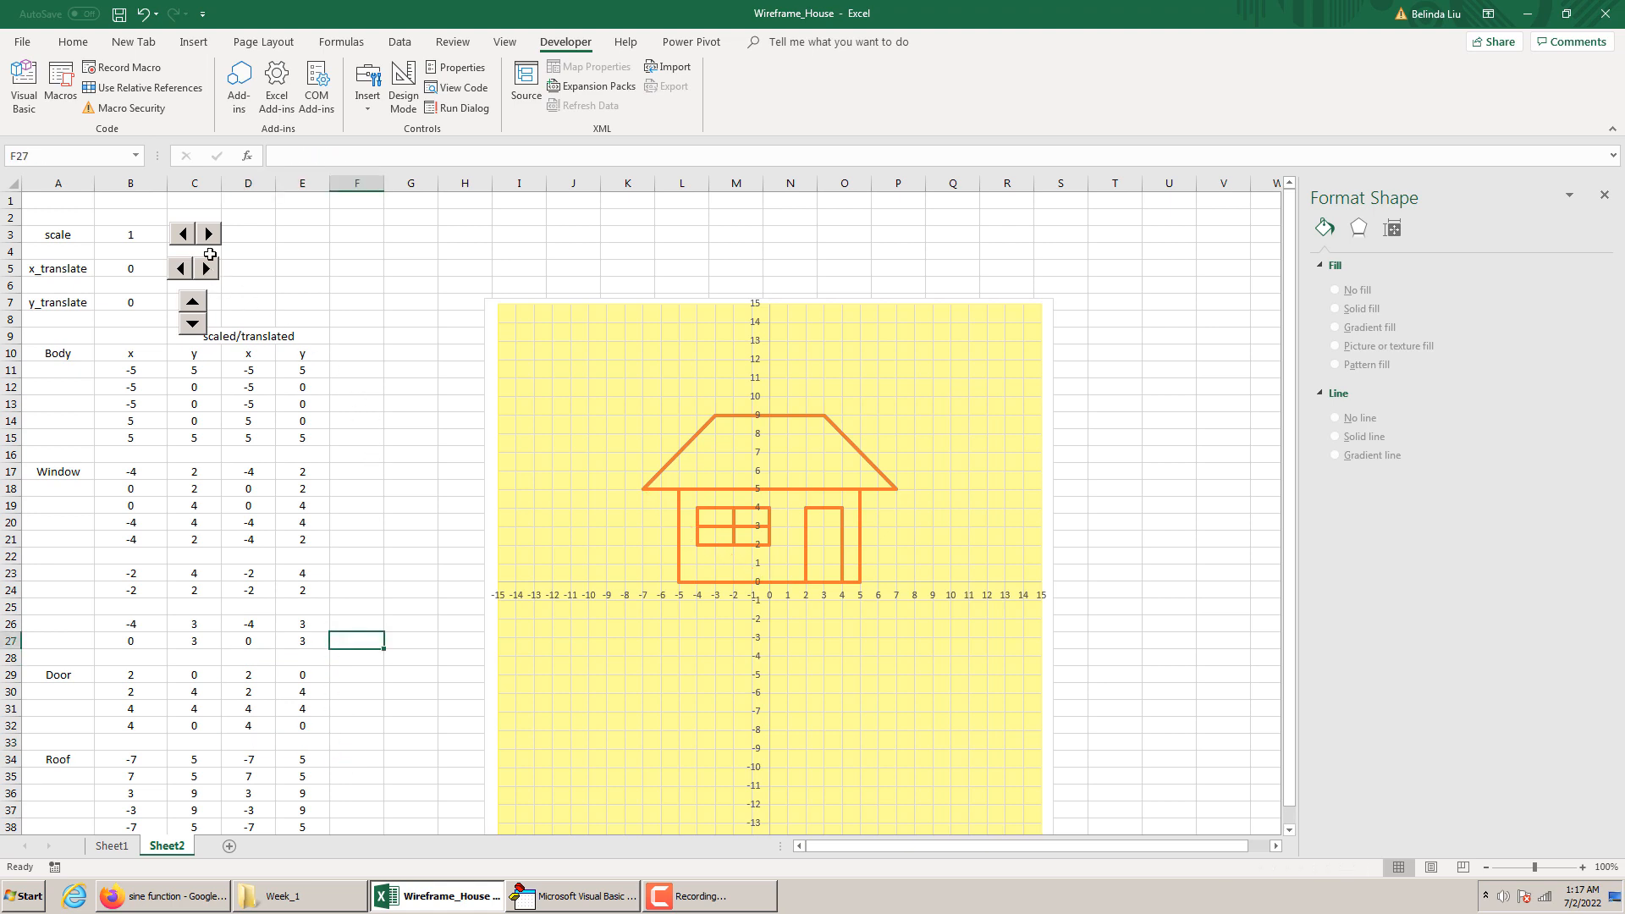
Test shrinking the orange house by lowering the scale spin button to 0
{"action": "left_click", "coordinate": [182, 235]}
{"action": "left_click", "coordinate": [182, 235]}
{"action": "left_click", "coordinate": [182, 235]}
{"action": "left_click", "coordinate": [182, 235]}
{"action": "left_click", "coordinate": [182, 235]}
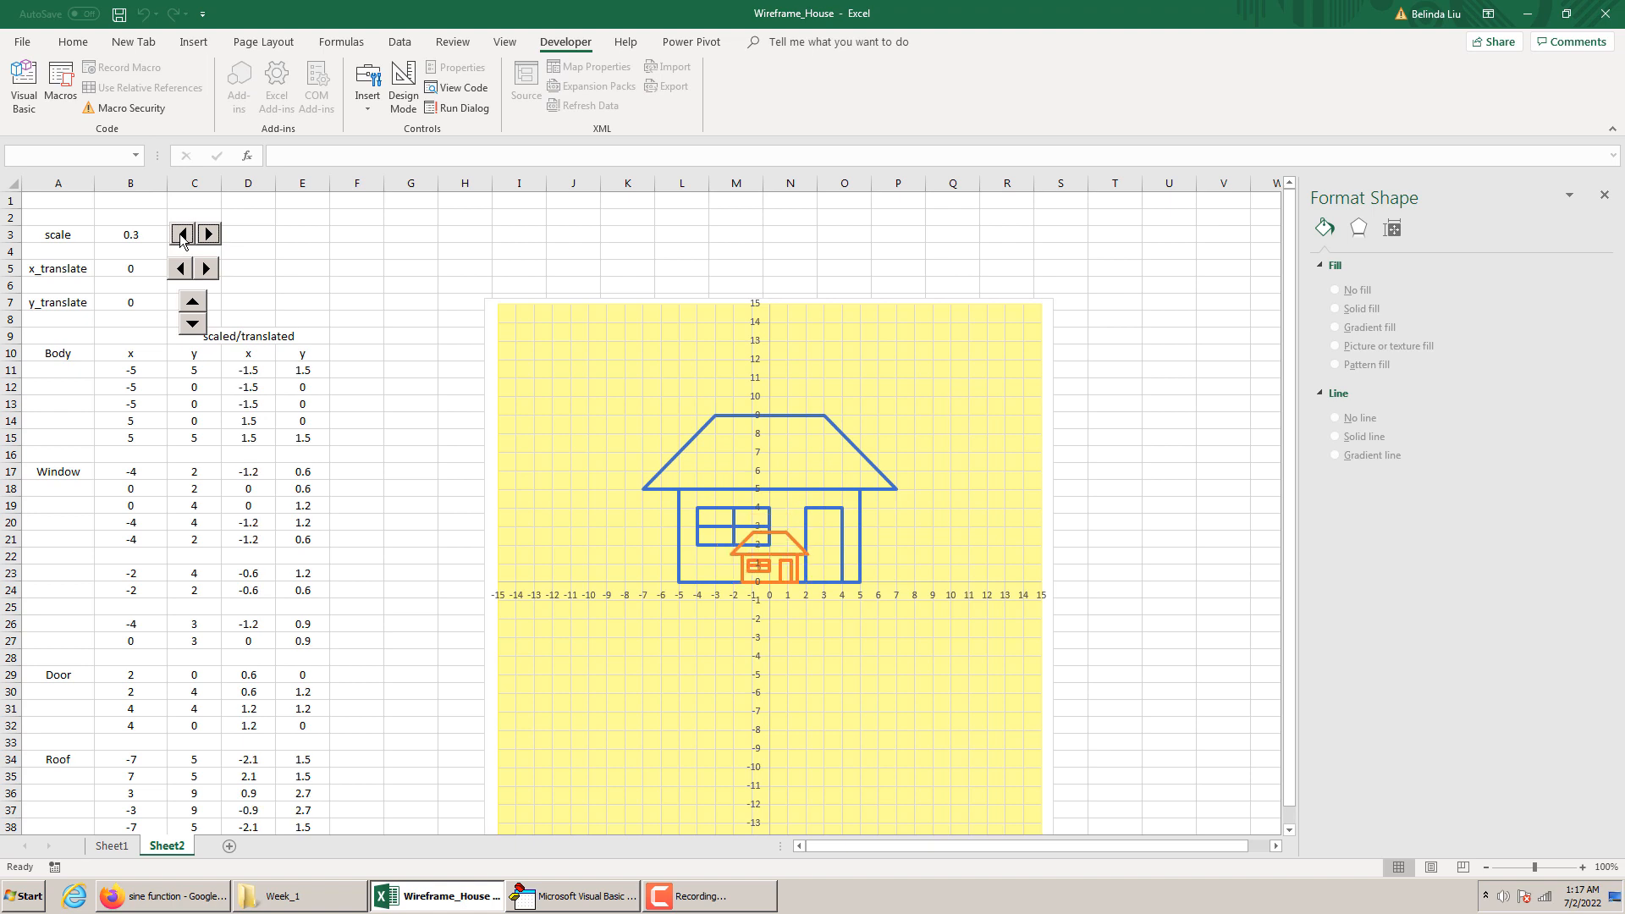
{"action": "left_click", "coordinate": [182, 235]}
{"action": "left_click", "coordinate": [182, 235]}
{"action": "left_click", "coordinate": [182, 235]}
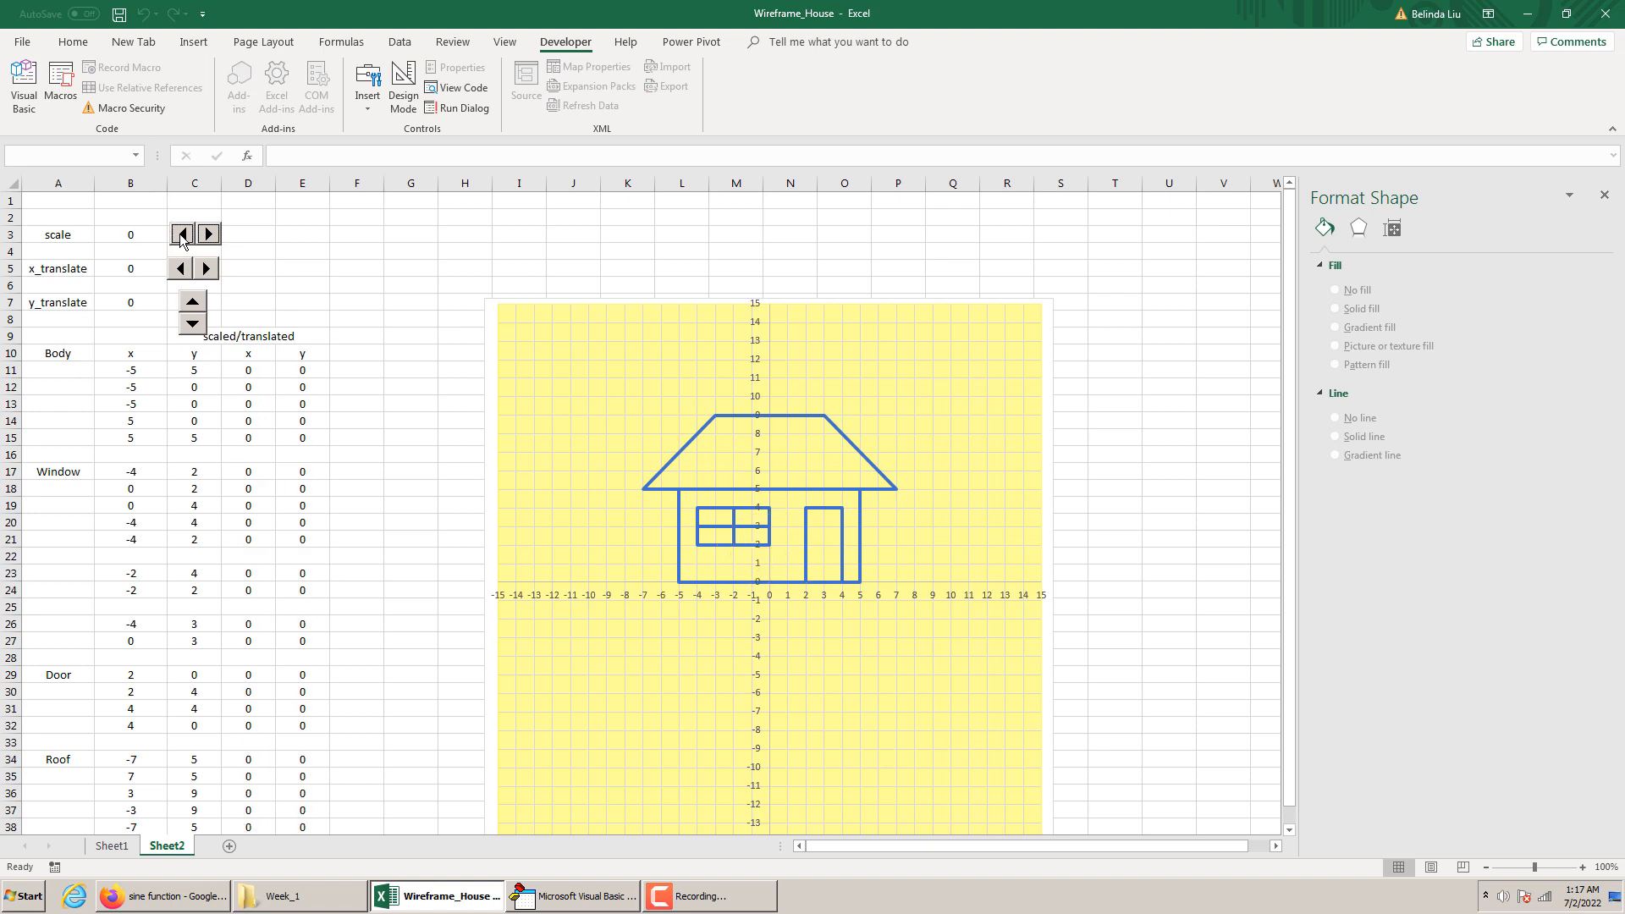
Test enlarging the orange house by raising the scale spin button to 2
{"action": "left_click", "coordinate": [210, 234]}
{"action": "left_click", "coordinate": [210, 234]}
{"action": "left_click", "coordinate": [210, 235]}
{"action": "left_click", "coordinate": [210, 235]}
{"action": "left_click", "coordinate": [209, 235]}
{"action": "left_click", "coordinate": [209, 234]}
{"action": "left_click", "coordinate": [210, 234]}
{"action": "left_click", "coordinate": [210, 235]}
{"action": "left_click", "coordinate": [210, 235]}
{"action": "left_click", "coordinate": [210, 235]}
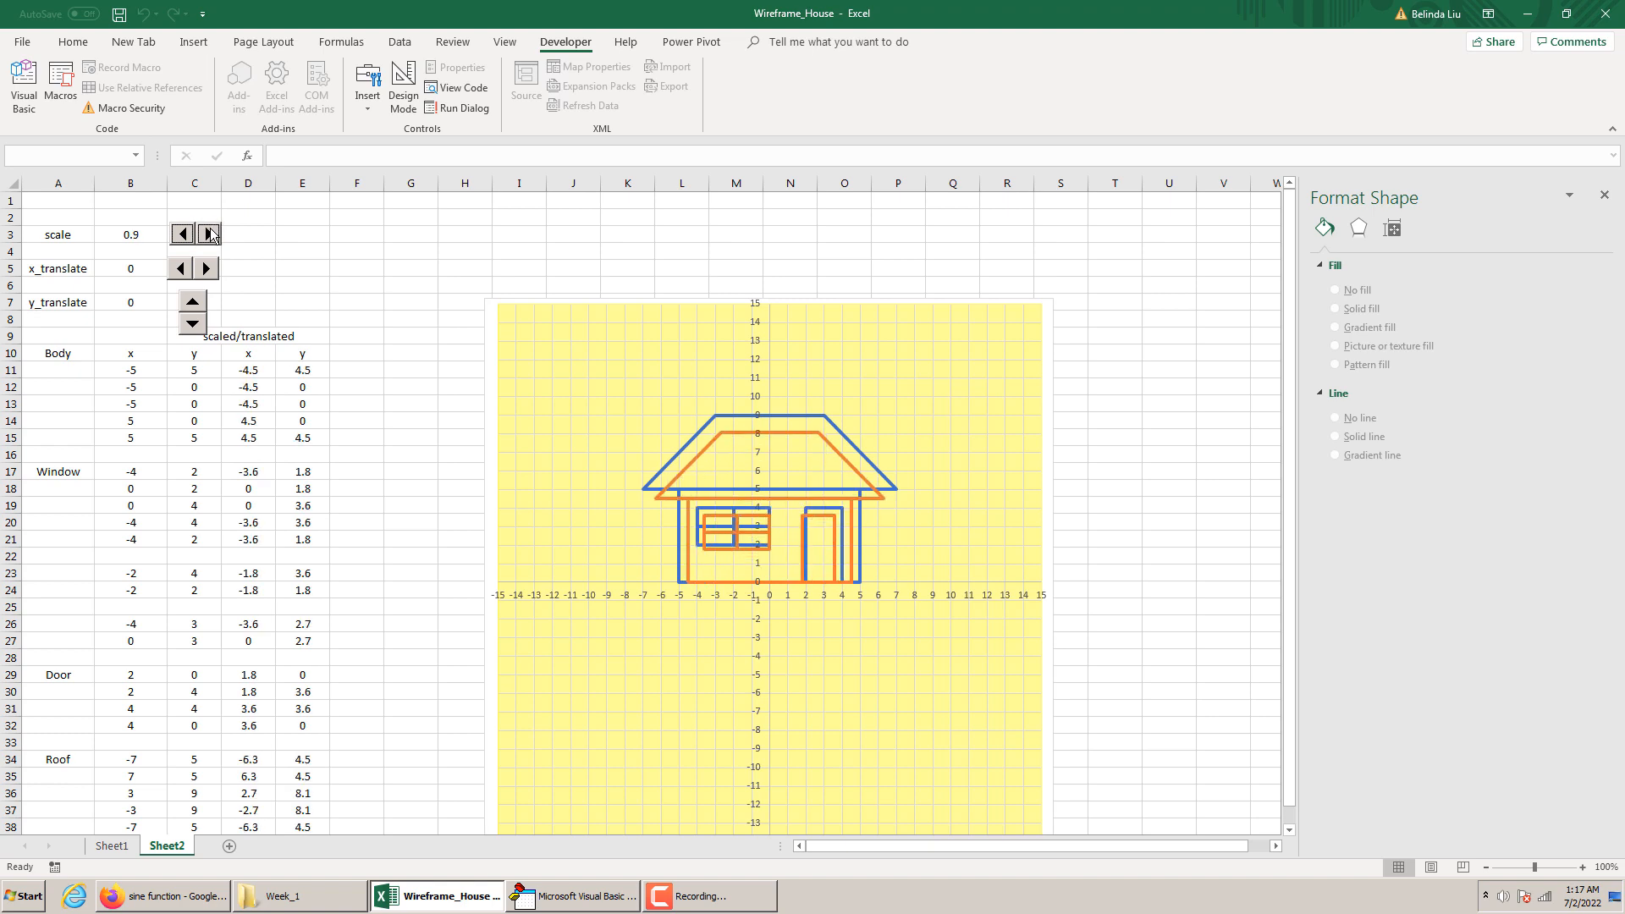
{"action": "left_click", "coordinate": [210, 234]}
{"action": "left_click", "coordinate": [210, 234]}
{"action": "left_click", "coordinate": [210, 235]}
{"action": "left_click", "coordinate": [210, 235]}
{"action": "left_click", "coordinate": [210, 235]}
Return the scale to 1 with its spin button
{"action": "left_click", "coordinate": [210, 235]}
{"action": "left_click", "coordinate": [210, 235]}
{"action": "left_click", "coordinate": [210, 235]}
{"action": "left_click", "coordinate": [210, 235]}
{"action": "left_click", "coordinate": [210, 235]}
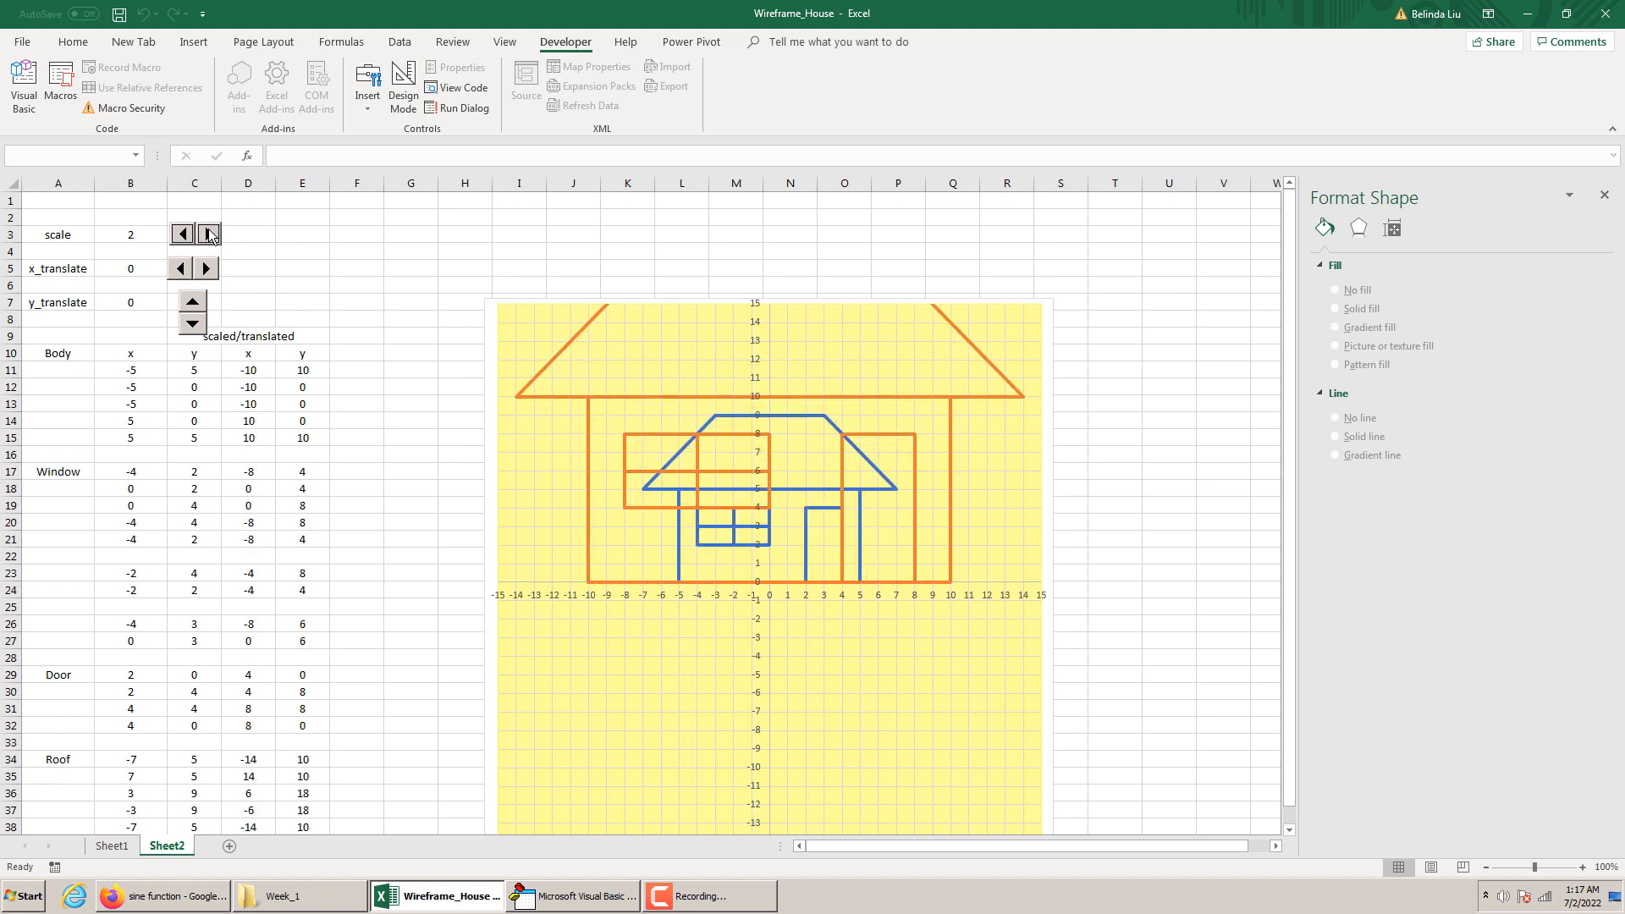
{"action": "left_click", "coordinate": [190, 235]}
{"action": "left_click", "coordinate": [189, 236]}
{"action": "left_click", "coordinate": [190, 236]}
{"action": "left_click", "coordinate": [190, 235]}
{"action": "left_click", "coordinate": [189, 236]}
{"action": "left_click", "coordinate": [190, 236]}
{"action": "left_click", "coordinate": [189, 235]}
{"action": "left_click", "coordinate": [190, 235]}
{"action": "left_click", "coordinate": [190, 236]}
{"action": "left_click", "coordinate": [189, 235]}
{"action": "left_click", "coordinate": [189, 235]}
{"action": "left_click", "coordinate": [210, 234]}
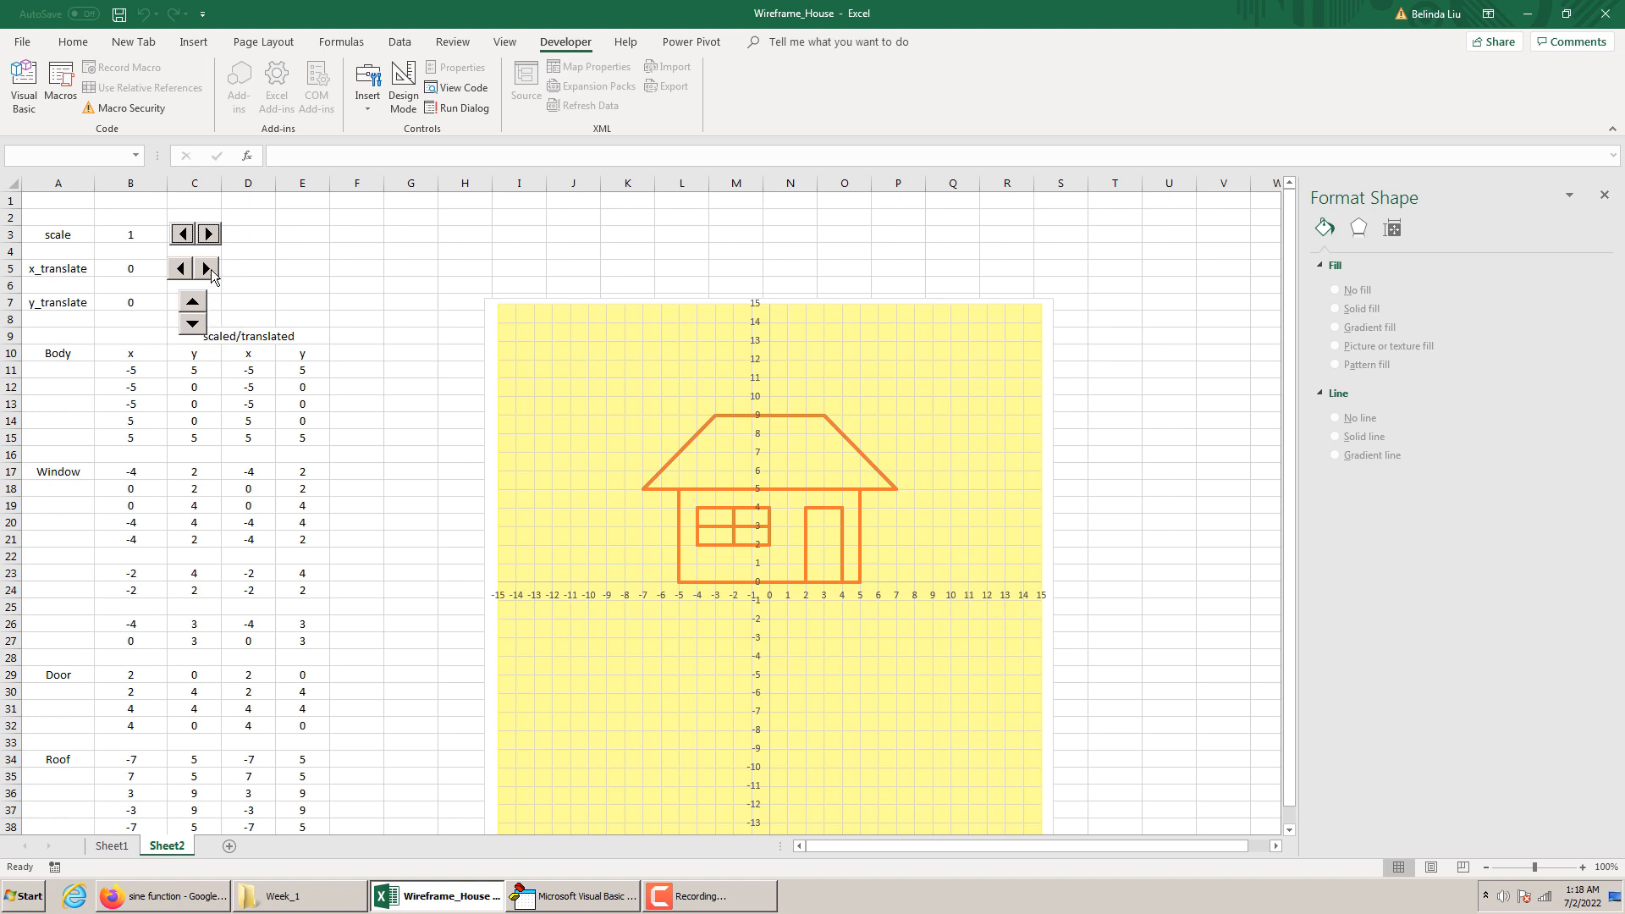
Test the horizontal shift by raising x_translate to 10, and bring it back to 0
{"action": "left_click", "coordinate": [210, 270]}
{"action": "left_click", "coordinate": [211, 269]}
{"action": "left_click", "coordinate": [210, 269]}
{"action": "left_click", "coordinate": [207, 269]}
{"action": "left_click", "coordinate": [207, 269]}
{"action": "left_click", "coordinate": [206, 269]}
{"action": "left_click", "coordinate": [206, 269]}
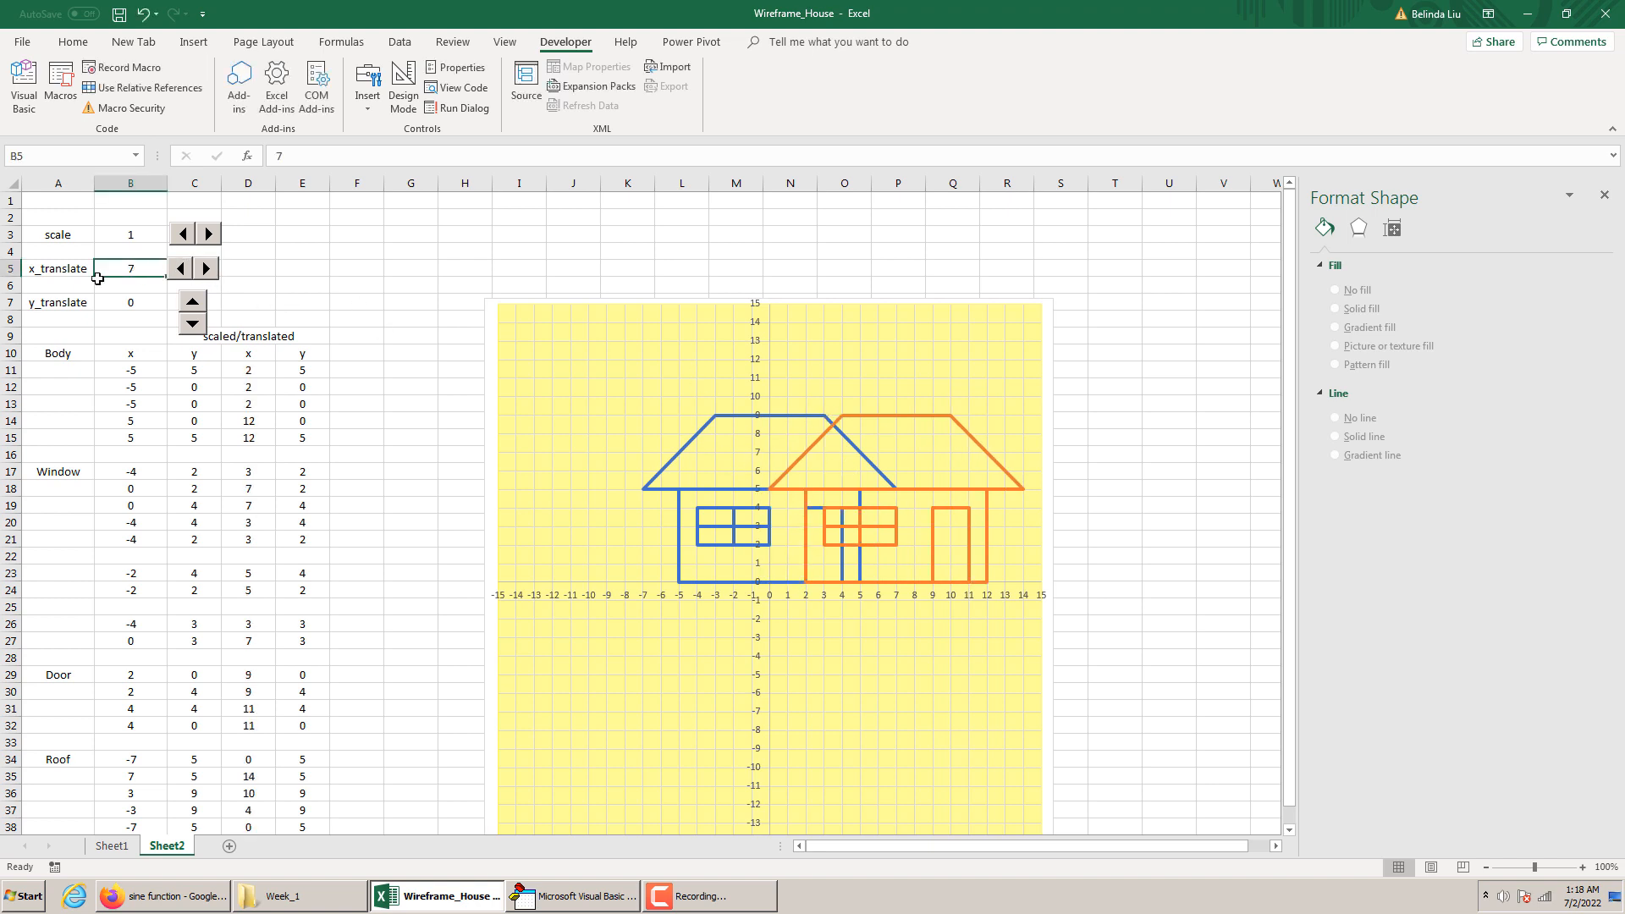
{"action": "left_click", "coordinate": [206, 268]}
{"action": "left_click", "coordinate": [205, 269]}
{"action": "left_click", "coordinate": [206, 268]}
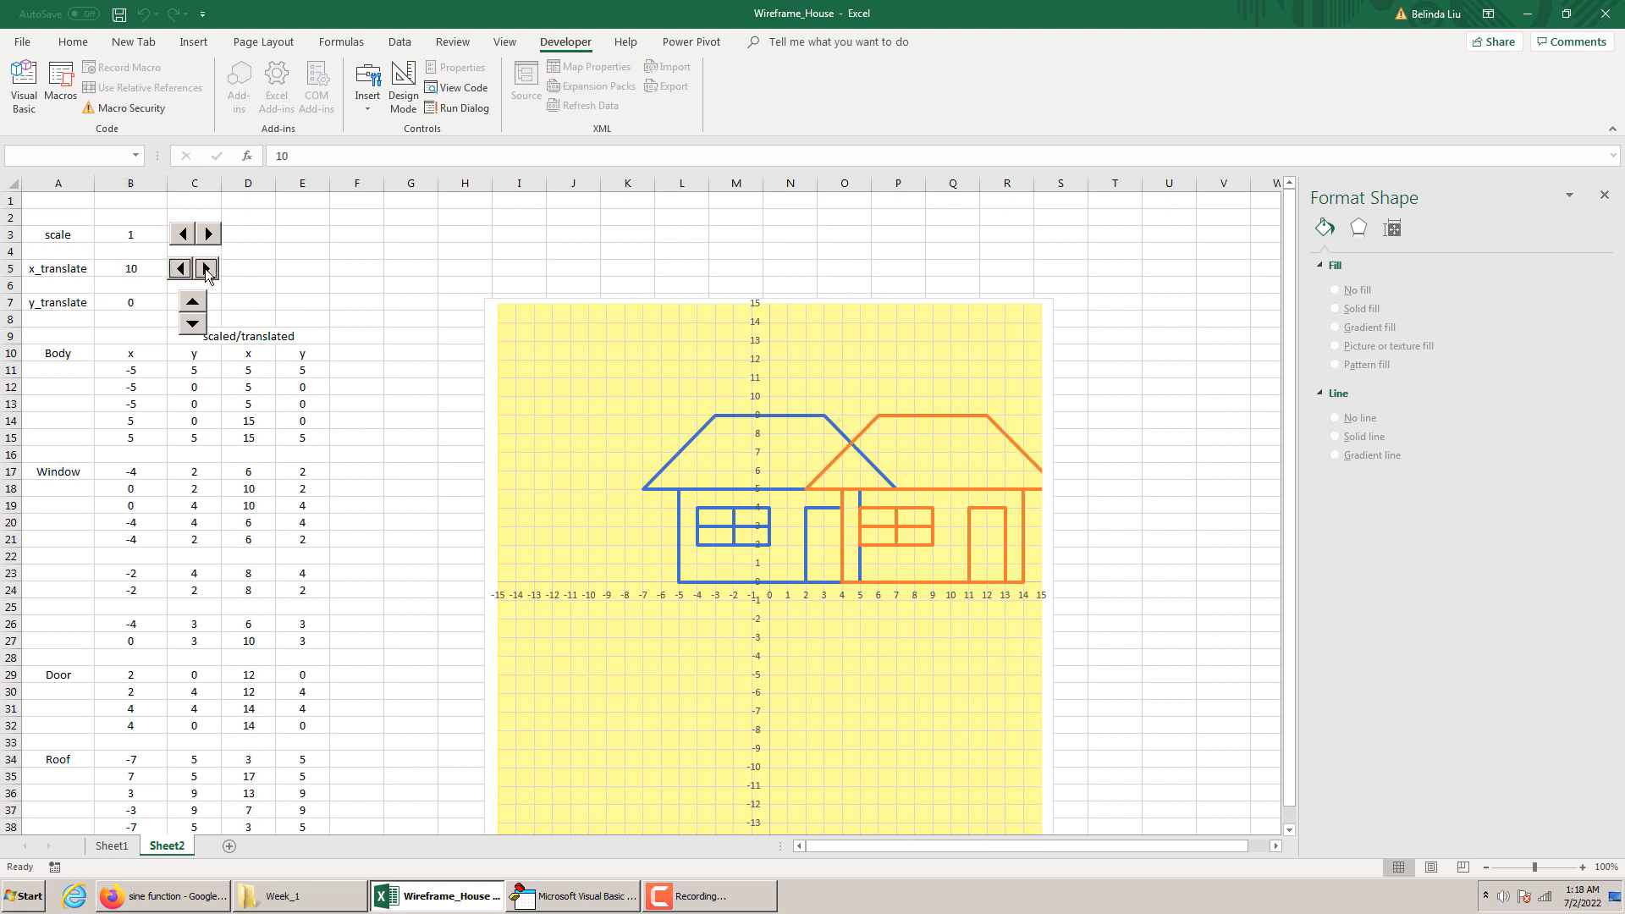
{"action": "left_click_drag", "start_coordinate": [172, 267], "coordinate": [212, 269]}
{"action": "left_click", "coordinate": [211, 269]}
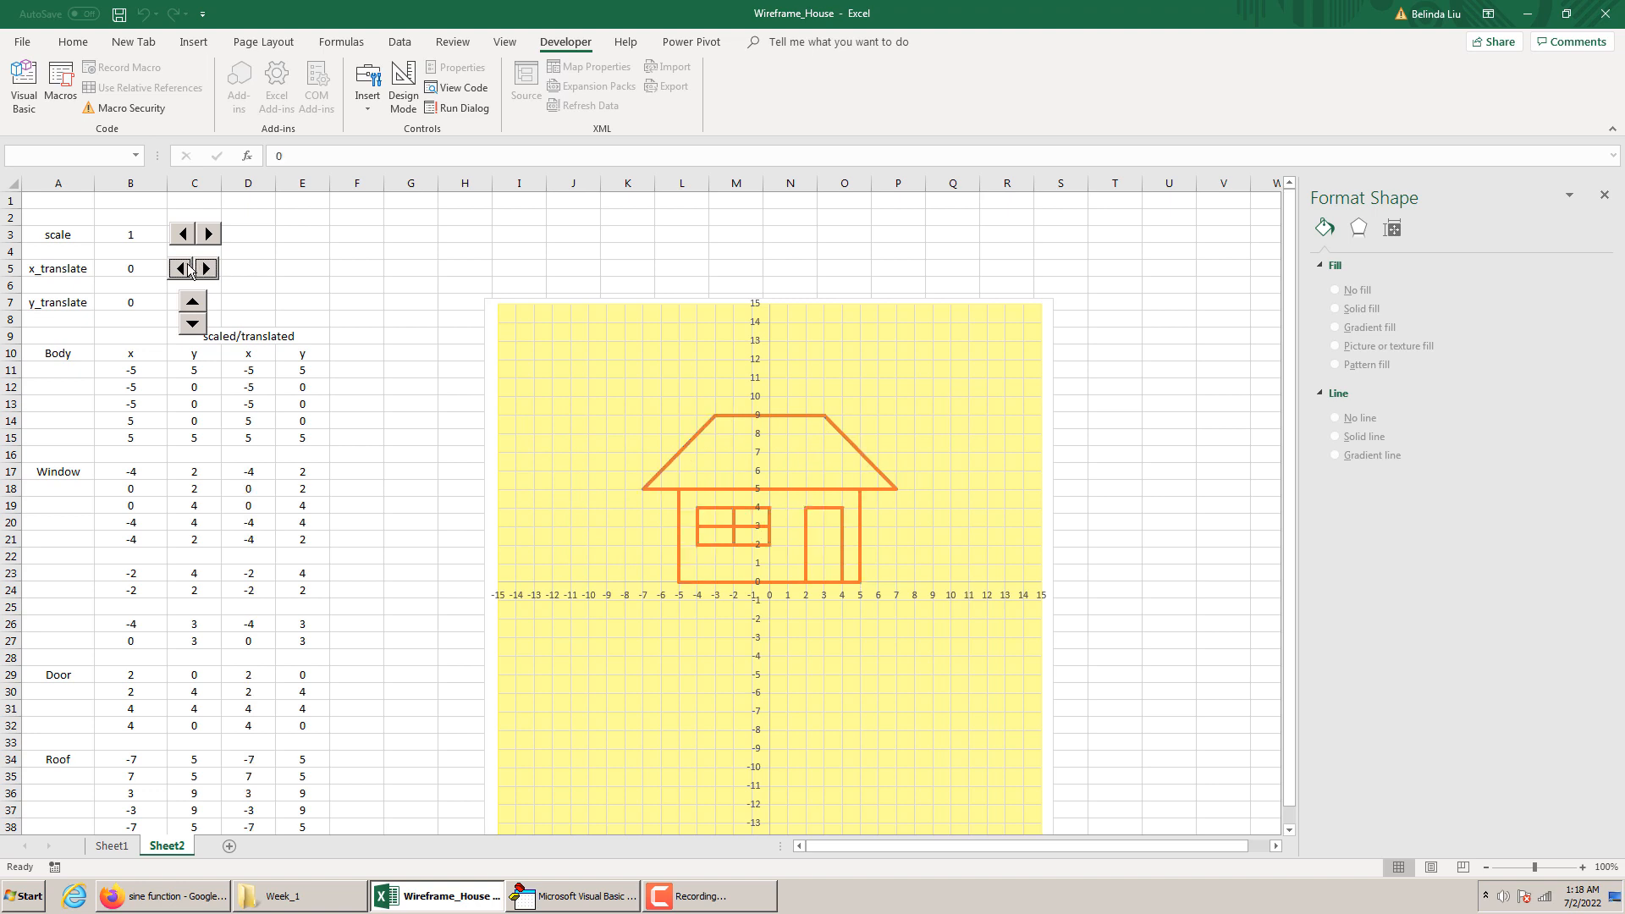
Test shifting the orange house upward by raising the y_translate spin button to 10
{"action": "left_click", "coordinate": [198, 307]}
{"action": "left_click", "coordinate": [198, 308]}
{"action": "left_click", "coordinate": [198, 307]}
{"action": "left_click", "coordinate": [198, 307]}
{"action": "left_click", "coordinate": [198, 307]}
{"action": "left_click", "coordinate": [198, 307]}
{"action": "left_click", "coordinate": [198, 307]}
{"action": "left_click", "coordinate": [198, 307]}
{"action": "left_click", "coordinate": [198, 307]}
{"action": "left_click", "coordinate": [198, 307]}
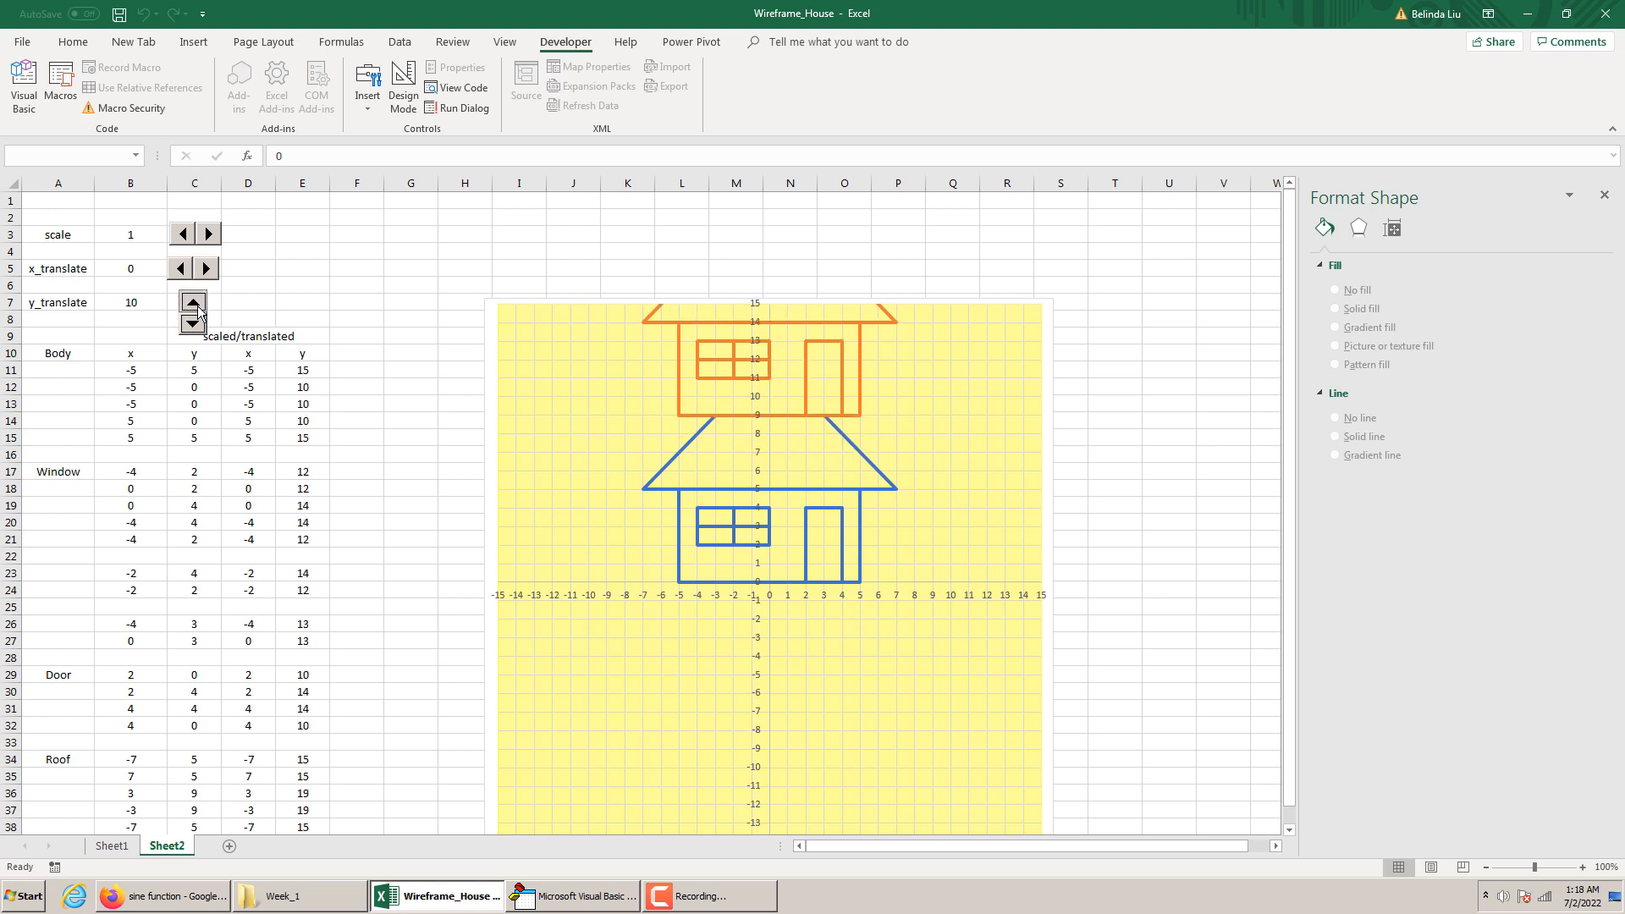
Test shifting the orange house downward by lowering the y_translate spin button to -10
{"action": "left_click", "coordinate": [193, 324]}
{"action": "left_click", "coordinate": [194, 324]}
{"action": "left_click", "coordinate": [194, 324]}
{"action": "left_click", "coordinate": [194, 324]}
{"action": "left_click", "coordinate": [194, 324]}
{"action": "left_click", "coordinate": [194, 325]}
{"action": "left_click", "coordinate": [193, 324]}
{"action": "left_click", "coordinate": [194, 324]}
{"action": "left_click", "coordinate": [193, 324]}
{"action": "left_click", "coordinate": [194, 324]}
{"action": "left_click", "coordinate": [194, 324]}
{"action": "left_click", "coordinate": [194, 324]}
{"action": "left_click", "coordinate": [194, 324]}
{"action": "left_click", "coordinate": [193, 324]}
{"action": "left_click", "coordinate": [194, 325]}
{"action": "left_click", "coordinate": [194, 324]}
{"action": "left_click", "coordinate": [194, 324]}
{"action": "left_click", "coordinate": [194, 324]}
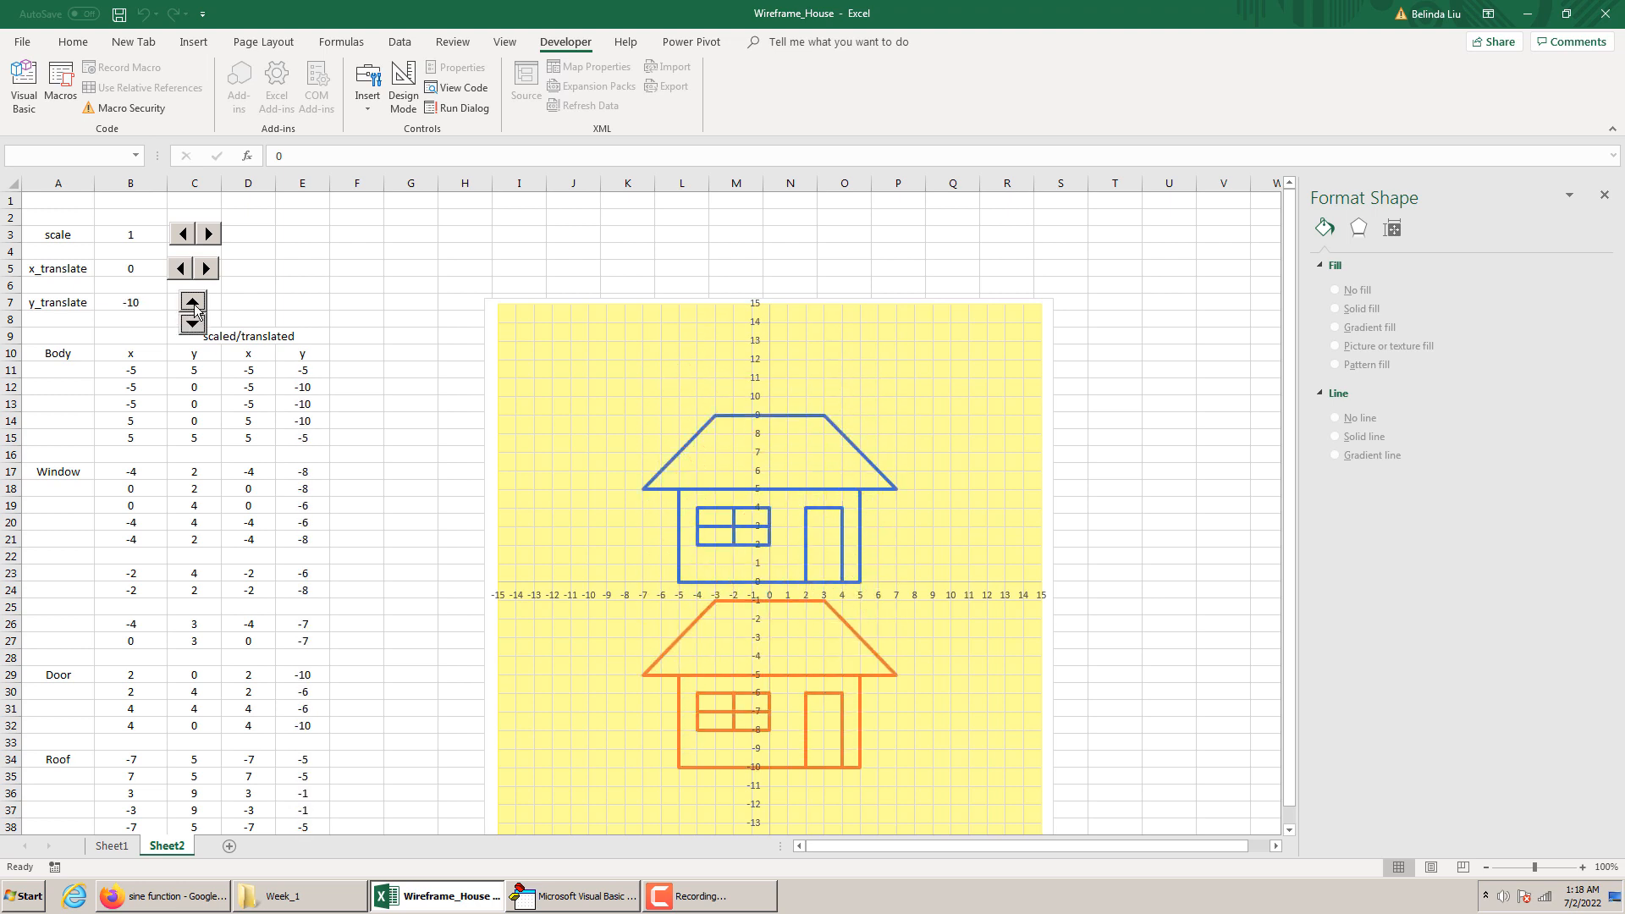
Return y_translate to 0 with its spin button and deselect the control
{"action": "left_click", "coordinate": [194, 307]}
{"action": "left_click", "coordinate": [194, 307]}
{"action": "left_click", "coordinate": [194, 307]}
{"action": "left_click", "coordinate": [194, 307]}
{"action": "left_click", "coordinate": [194, 307]}
{"action": "left_click", "coordinate": [194, 307]}
{"action": "left_click", "coordinate": [193, 307]}
{"action": "left_click", "coordinate": [194, 307]}
{"action": "left_click", "coordinate": [194, 307]}
{"action": "left_click", "coordinate": [362, 267]}
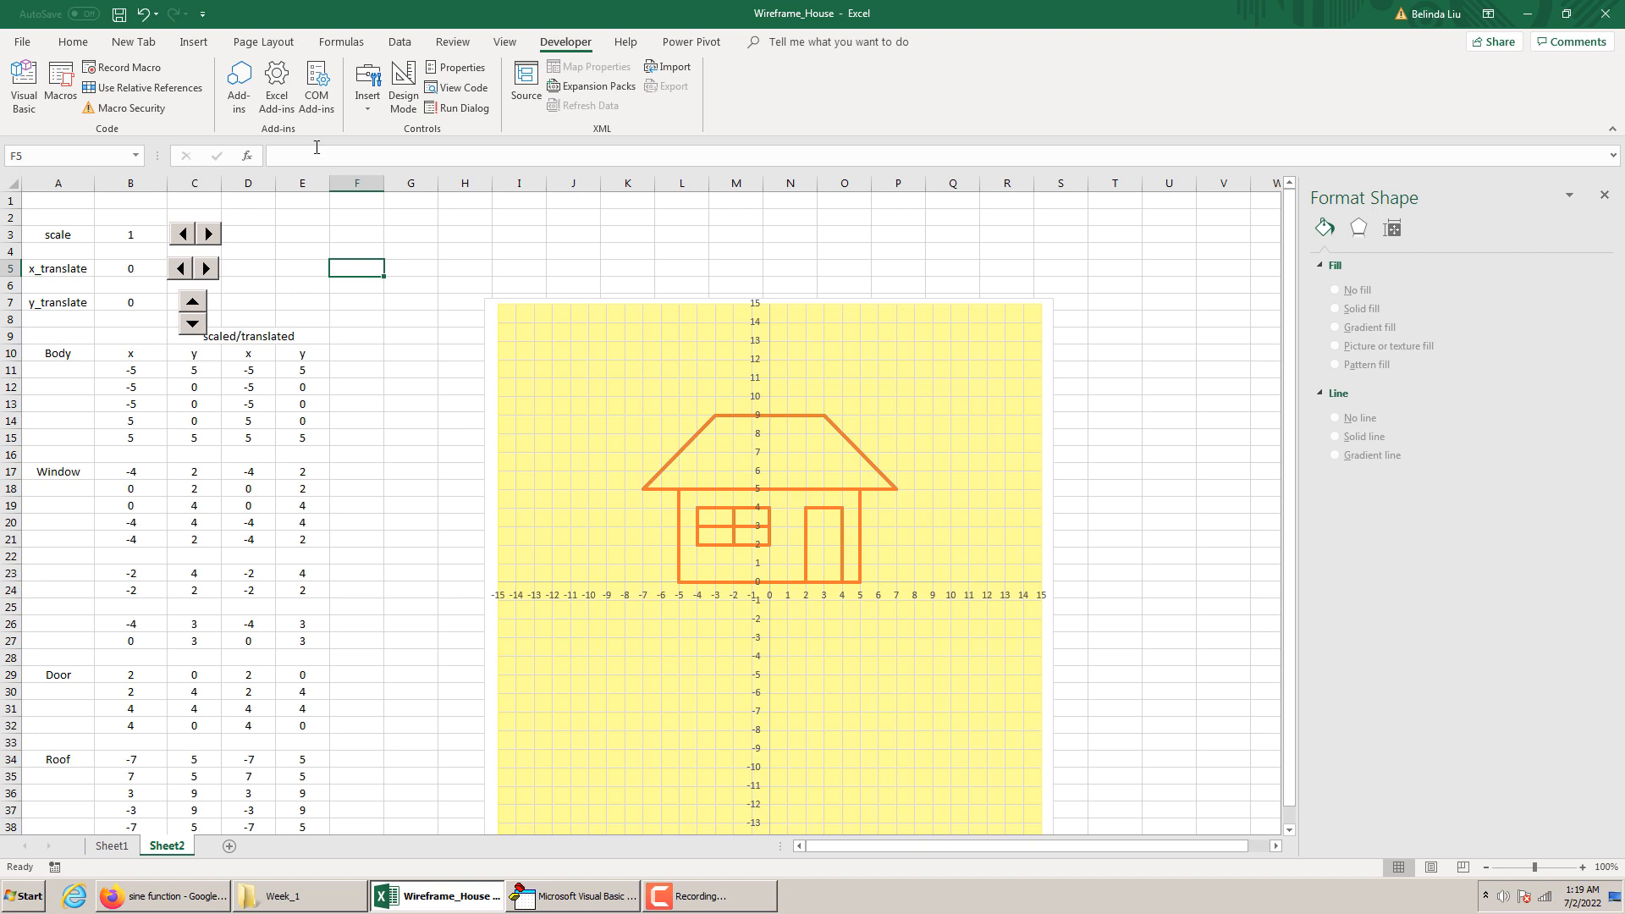
Switch to the VBA editor and create an empty procedure, Sub animate(), below the y_translate_Change code
{"action": "left_click", "coordinate": [578, 897]}
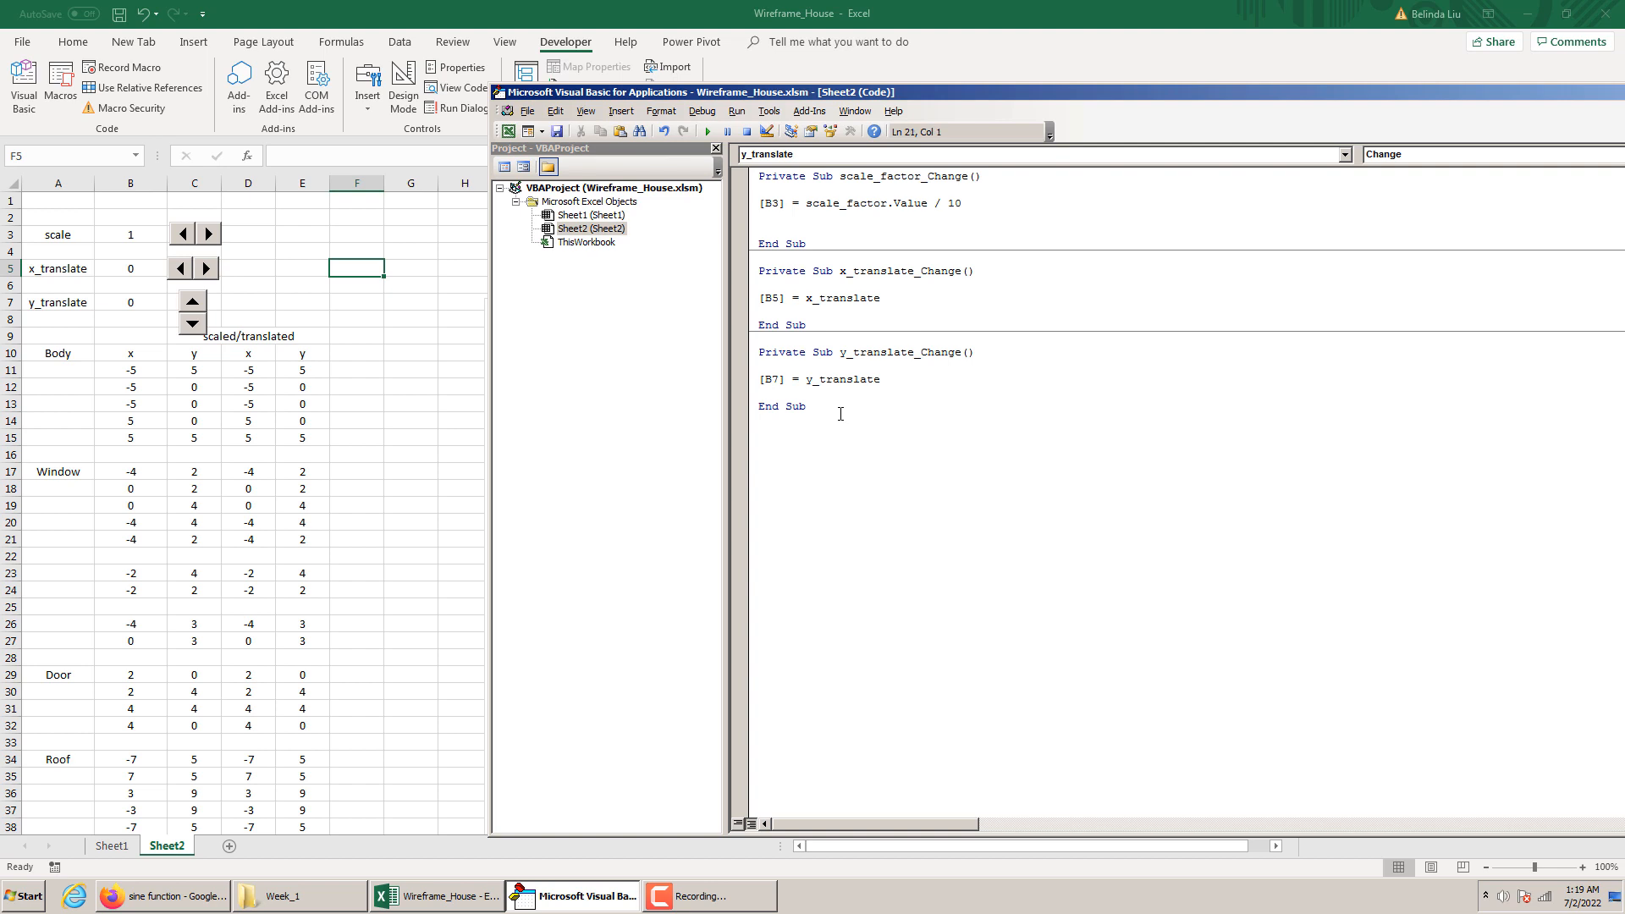
{"action": "type", "text": "animate"}
{"action": "type", "text": "sub"}
{"action": "left_click", "coordinate": [847, 445]}
{"action": "type", "text": "()"}
{"action": "key", "text": "Return"}
{"action": "key", "text": "Return"}
{"action": "key", "text": "Return"}
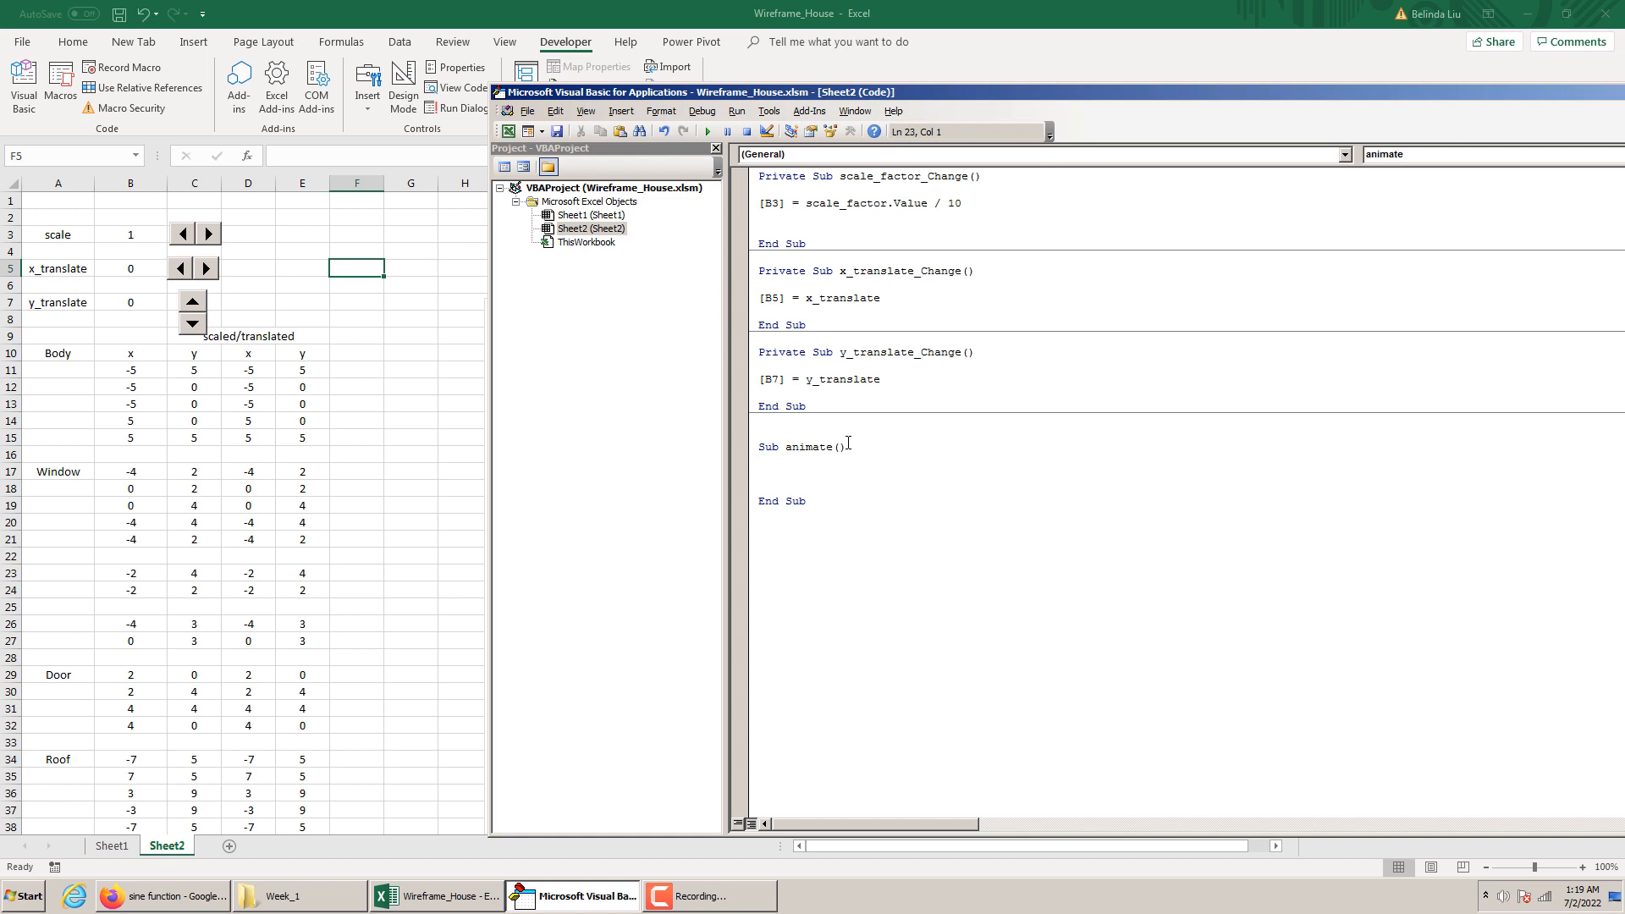
{"action": "left_click_drag", "start_coordinate": [811, 503], "coordinate": [756, 506]}
{"action": "left_click", "coordinate": [763, 464]}
Draw a green rounded rectangle about 1.24 by 0.53 inches above the chart around columns F–G and label it On/ Off
{"action": "left_click", "coordinate": [398, 297]}
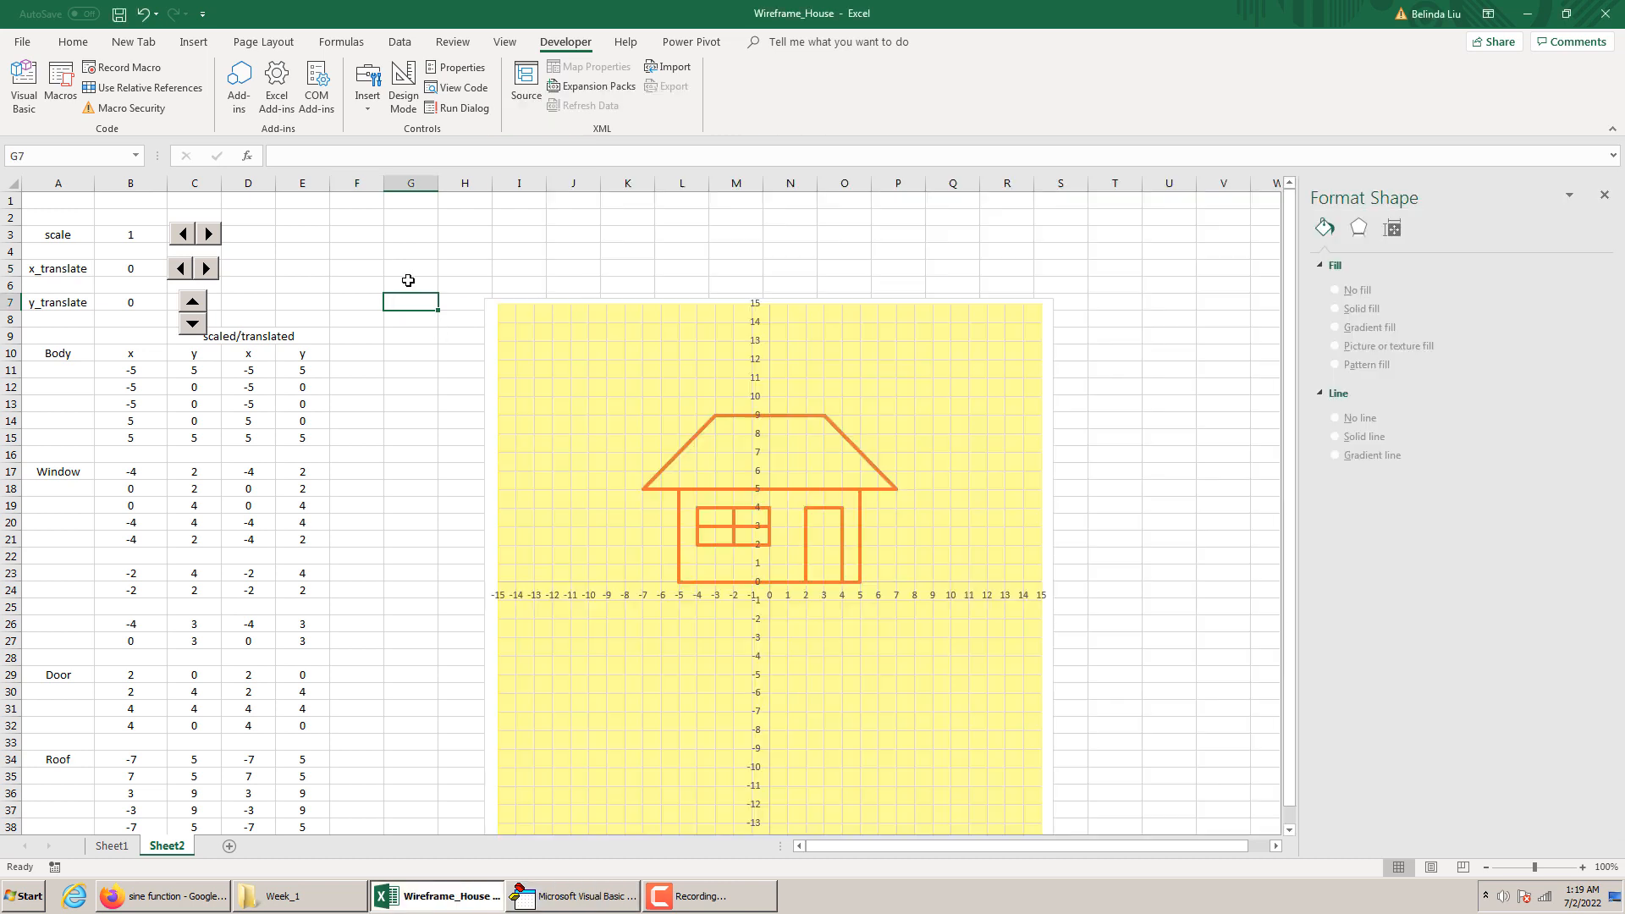
{"action": "left_click", "coordinate": [195, 47]}
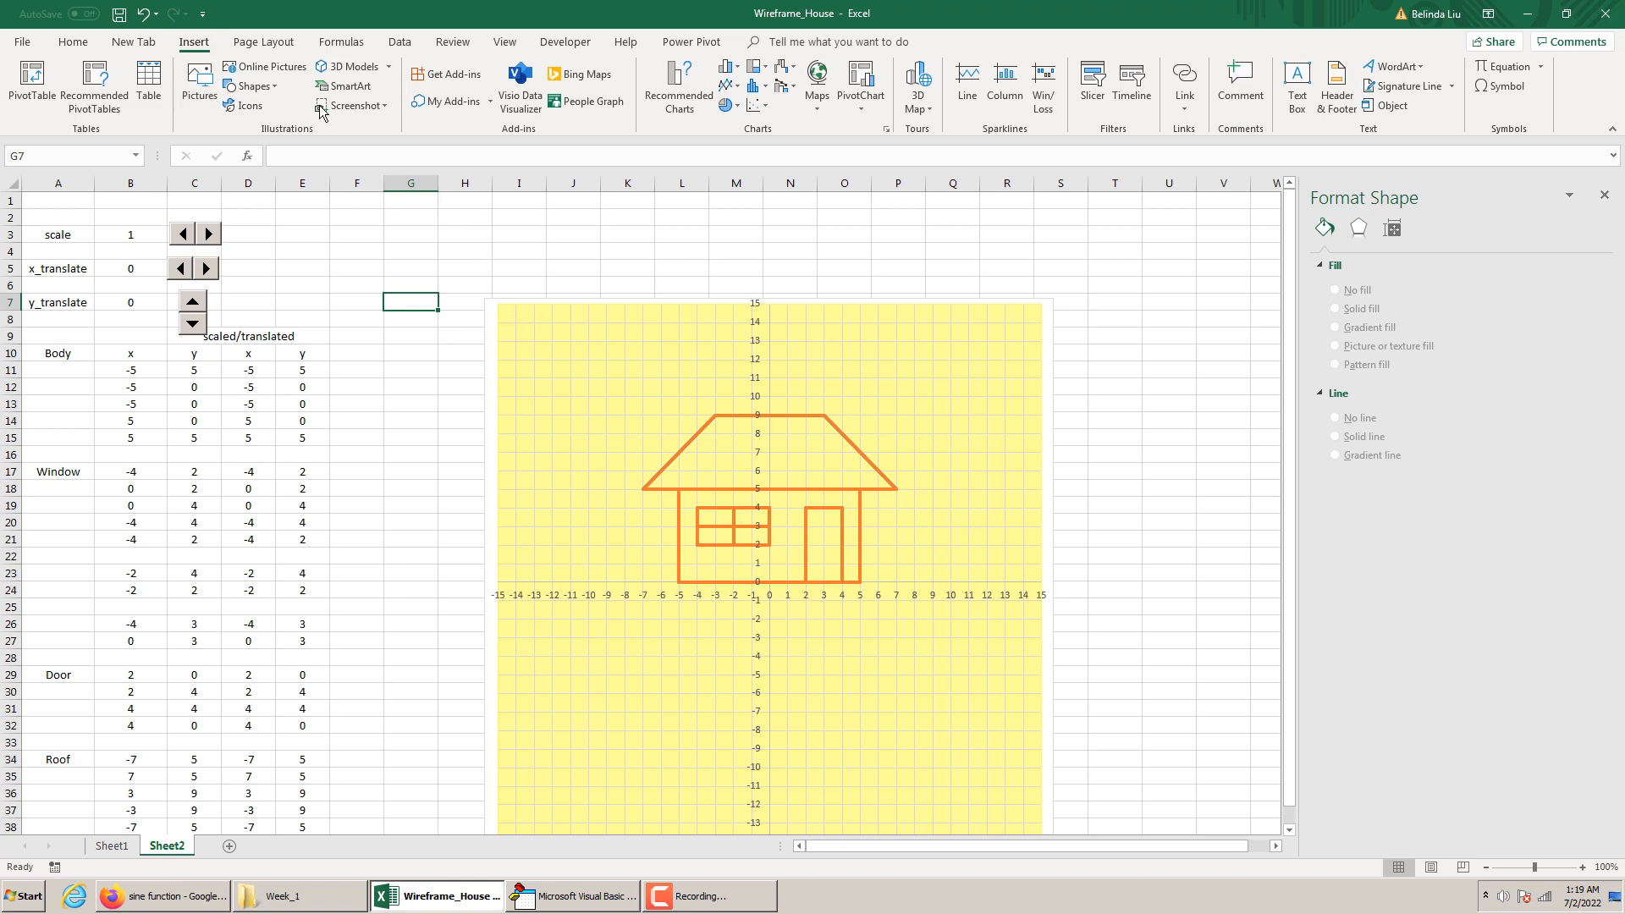
{"action": "left_click", "coordinate": [254, 88]}
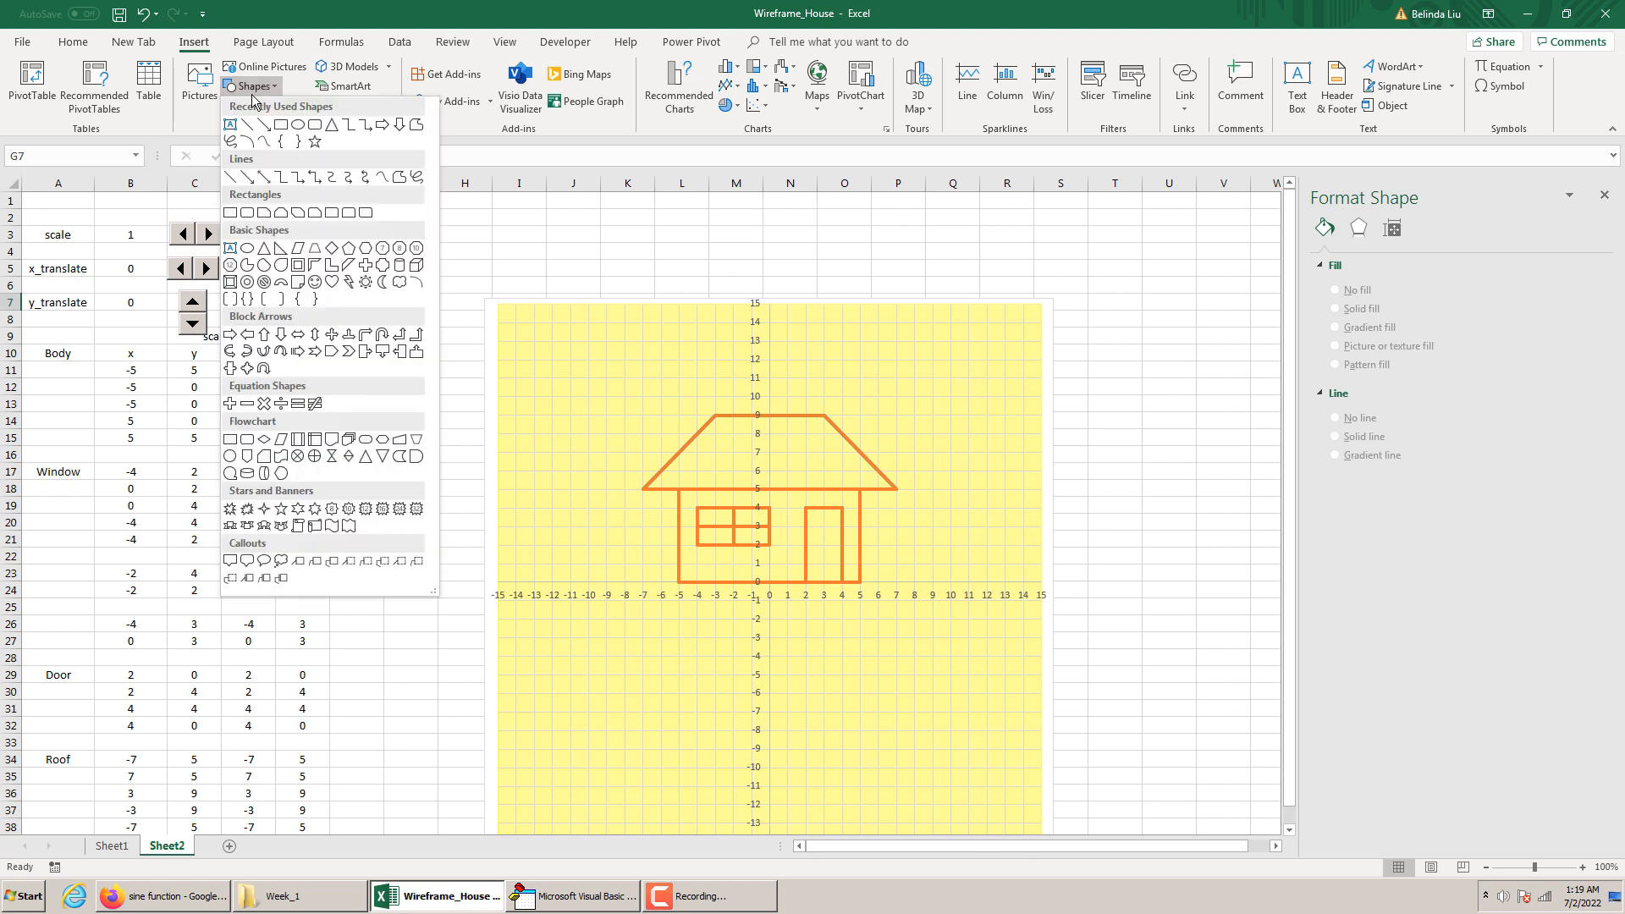
{"action": "left_click", "coordinate": [313, 128]}
{"action": "left_click_drag", "start_coordinate": [316, 234], "coordinate": [417, 277]}
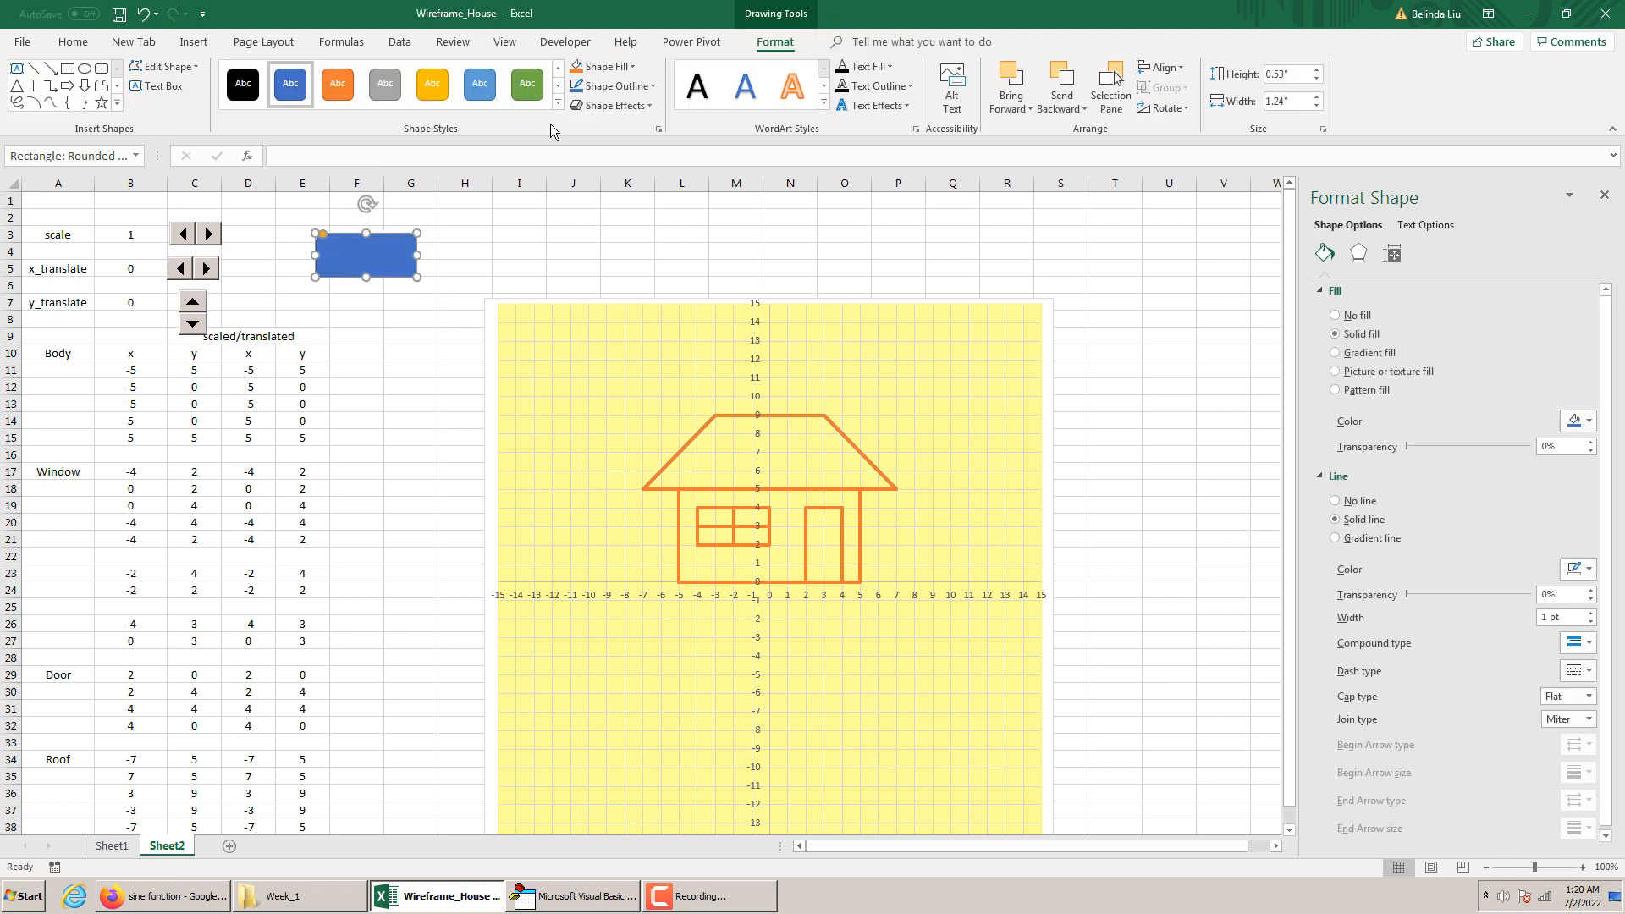
{"action": "type", "text": "On"}
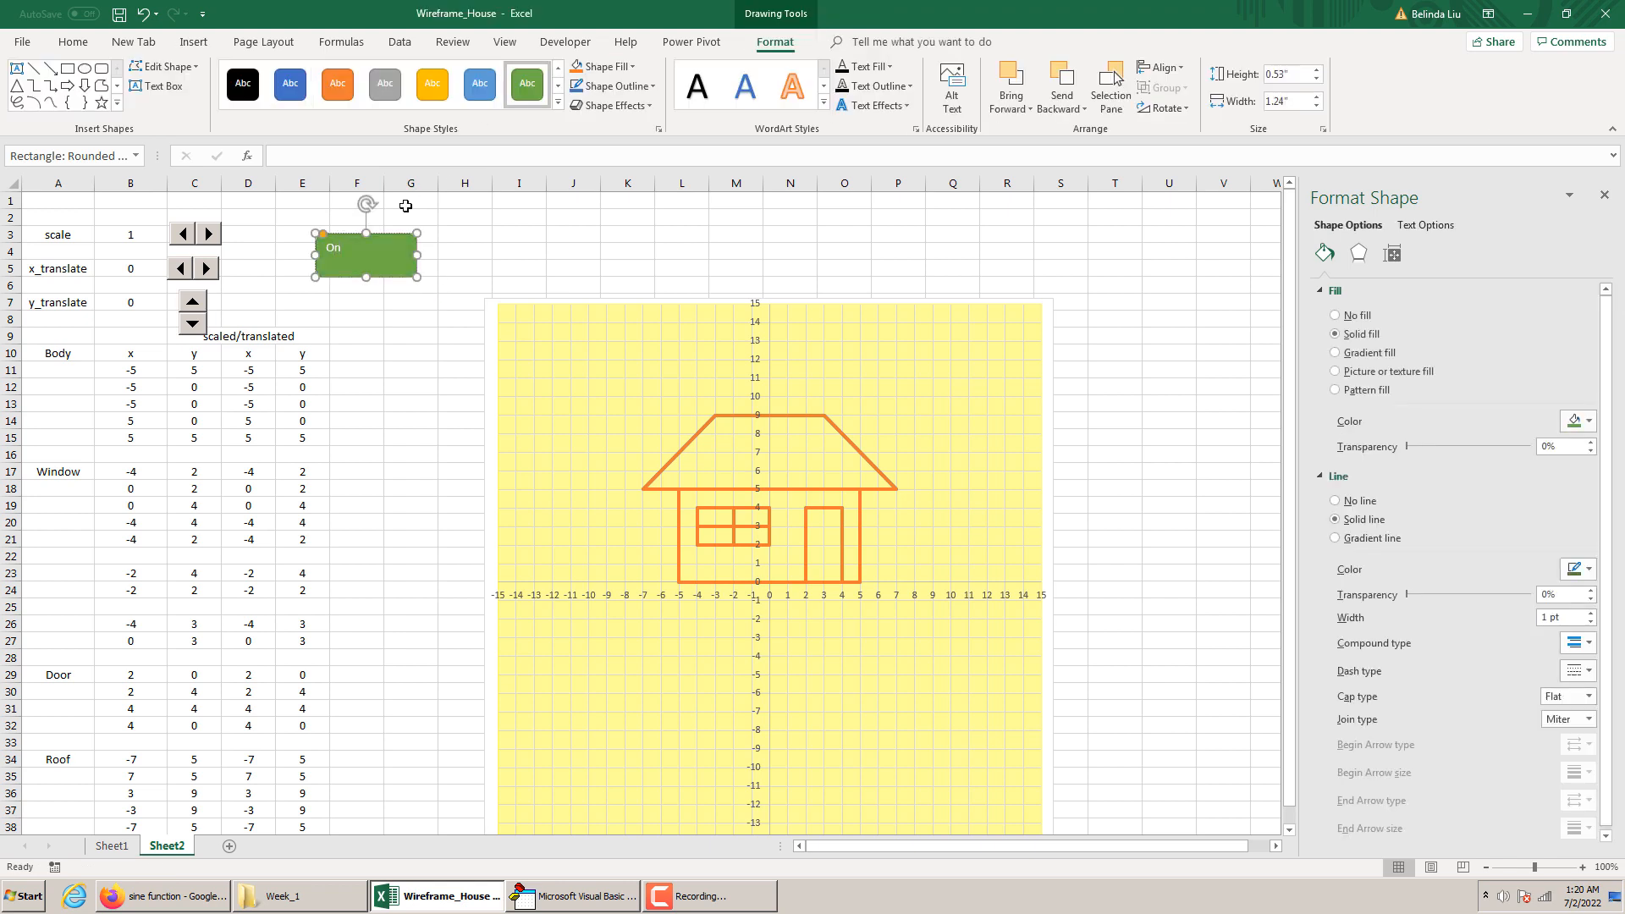
{"action": "type", "text": "/"}
Center the On/ Off label horizontally and vertically at font size 16, and narrow the shape slightly
{"action": "left_click", "coordinate": [74, 44]}
{"action": "left_click", "coordinate": [355, 101]}
{"action": "left_click", "coordinate": [356, 74]}
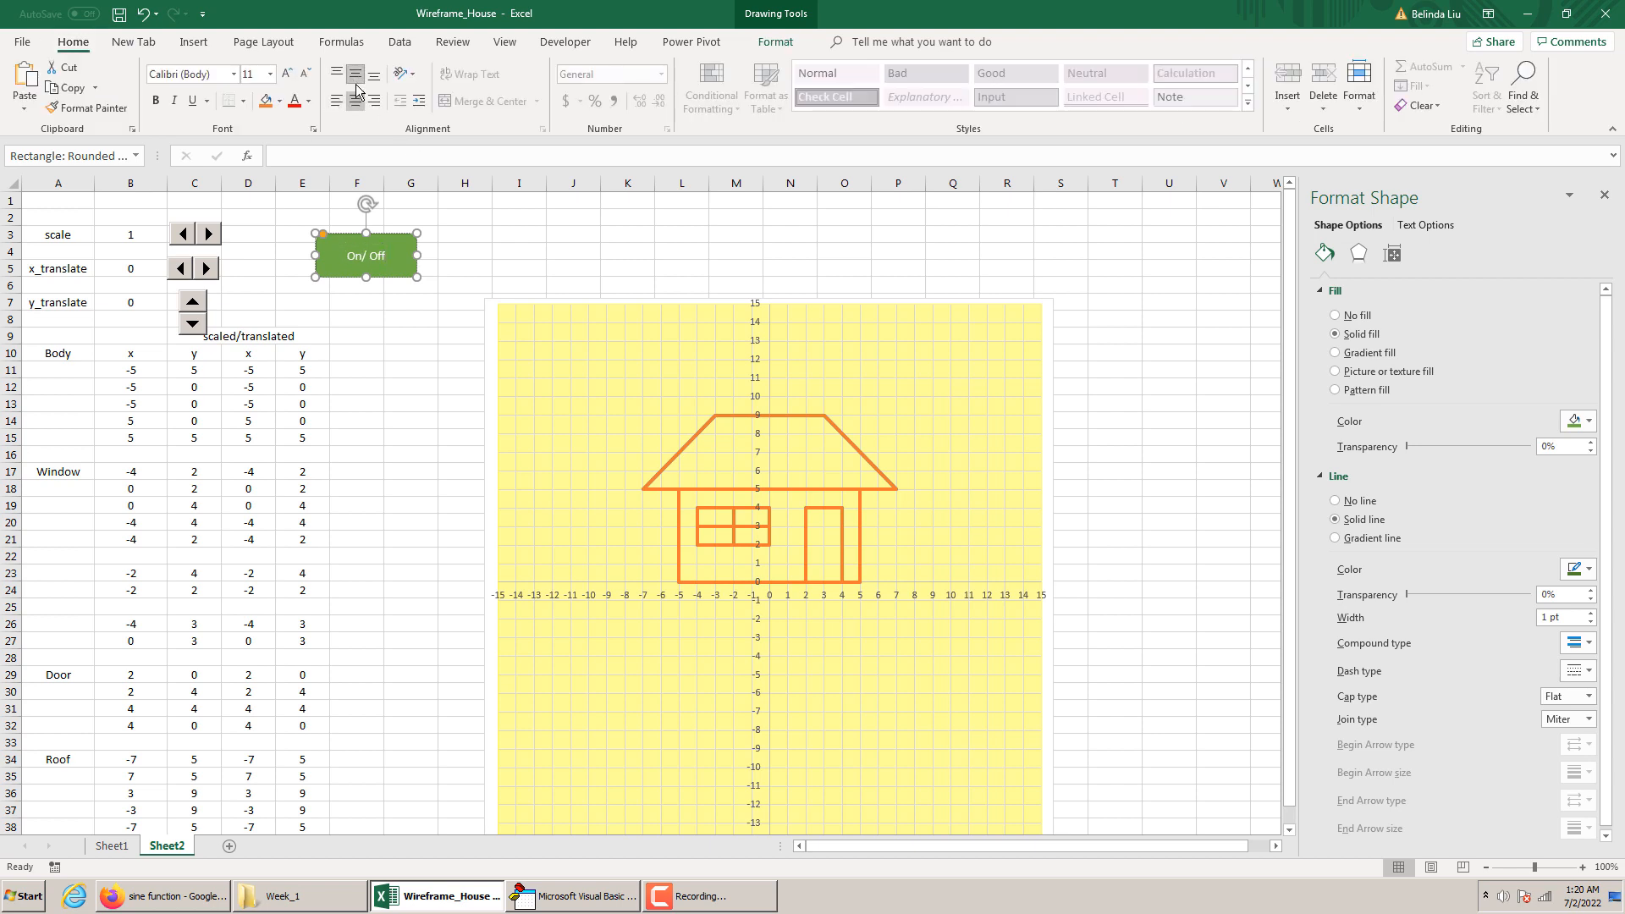
{"action": "left_click", "coordinate": [270, 74]}
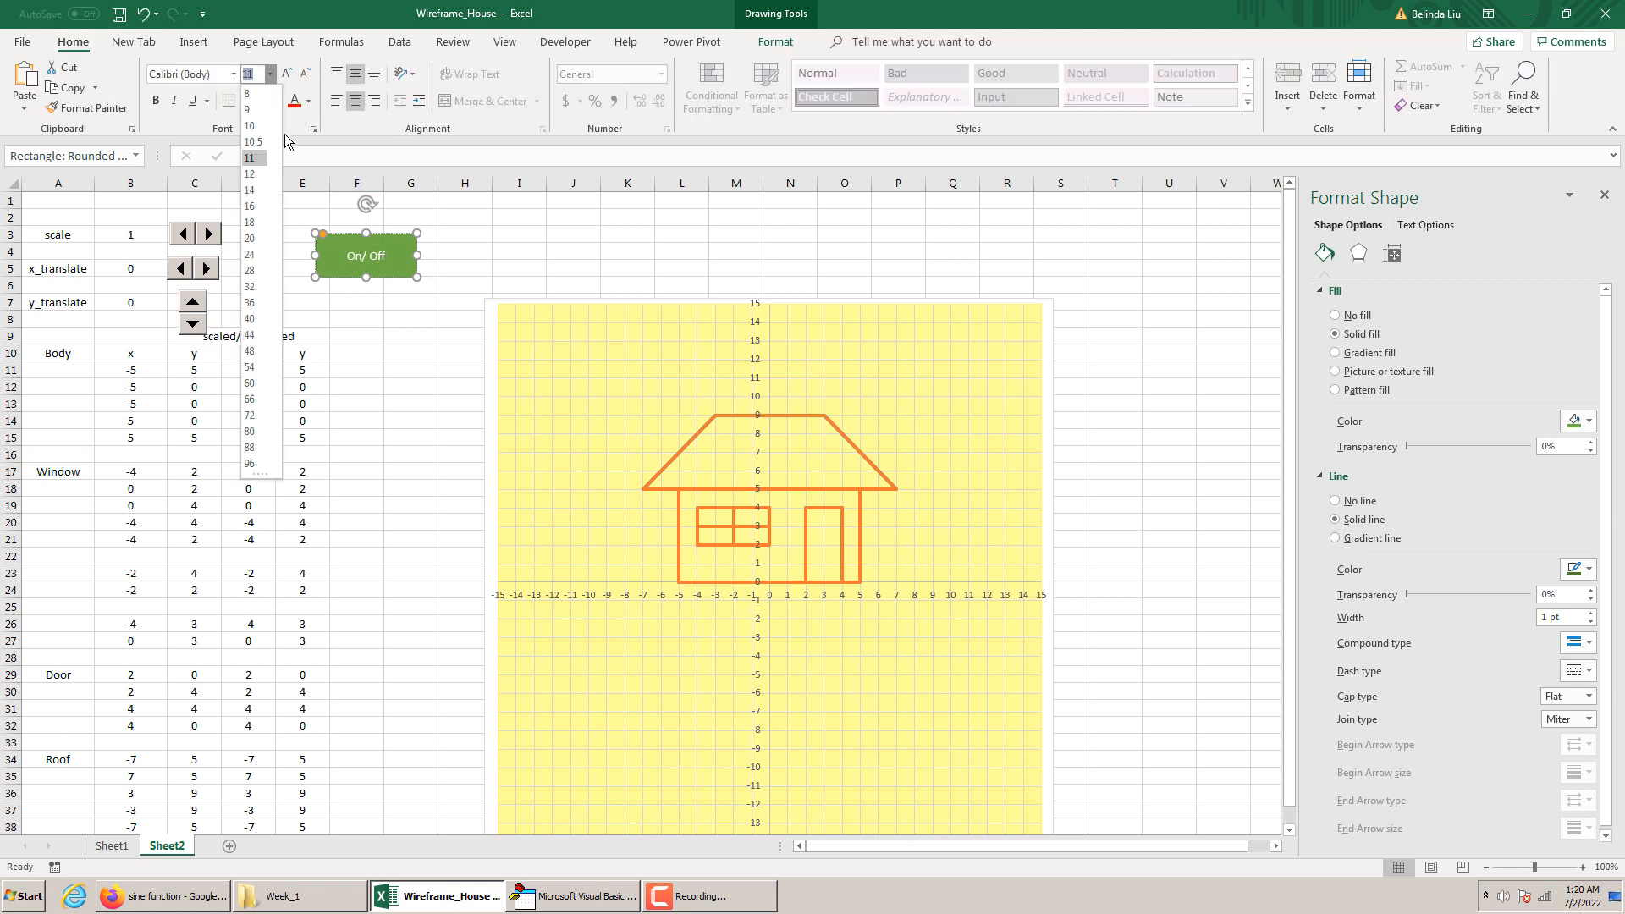
{"action": "left_click", "coordinate": [252, 210]}
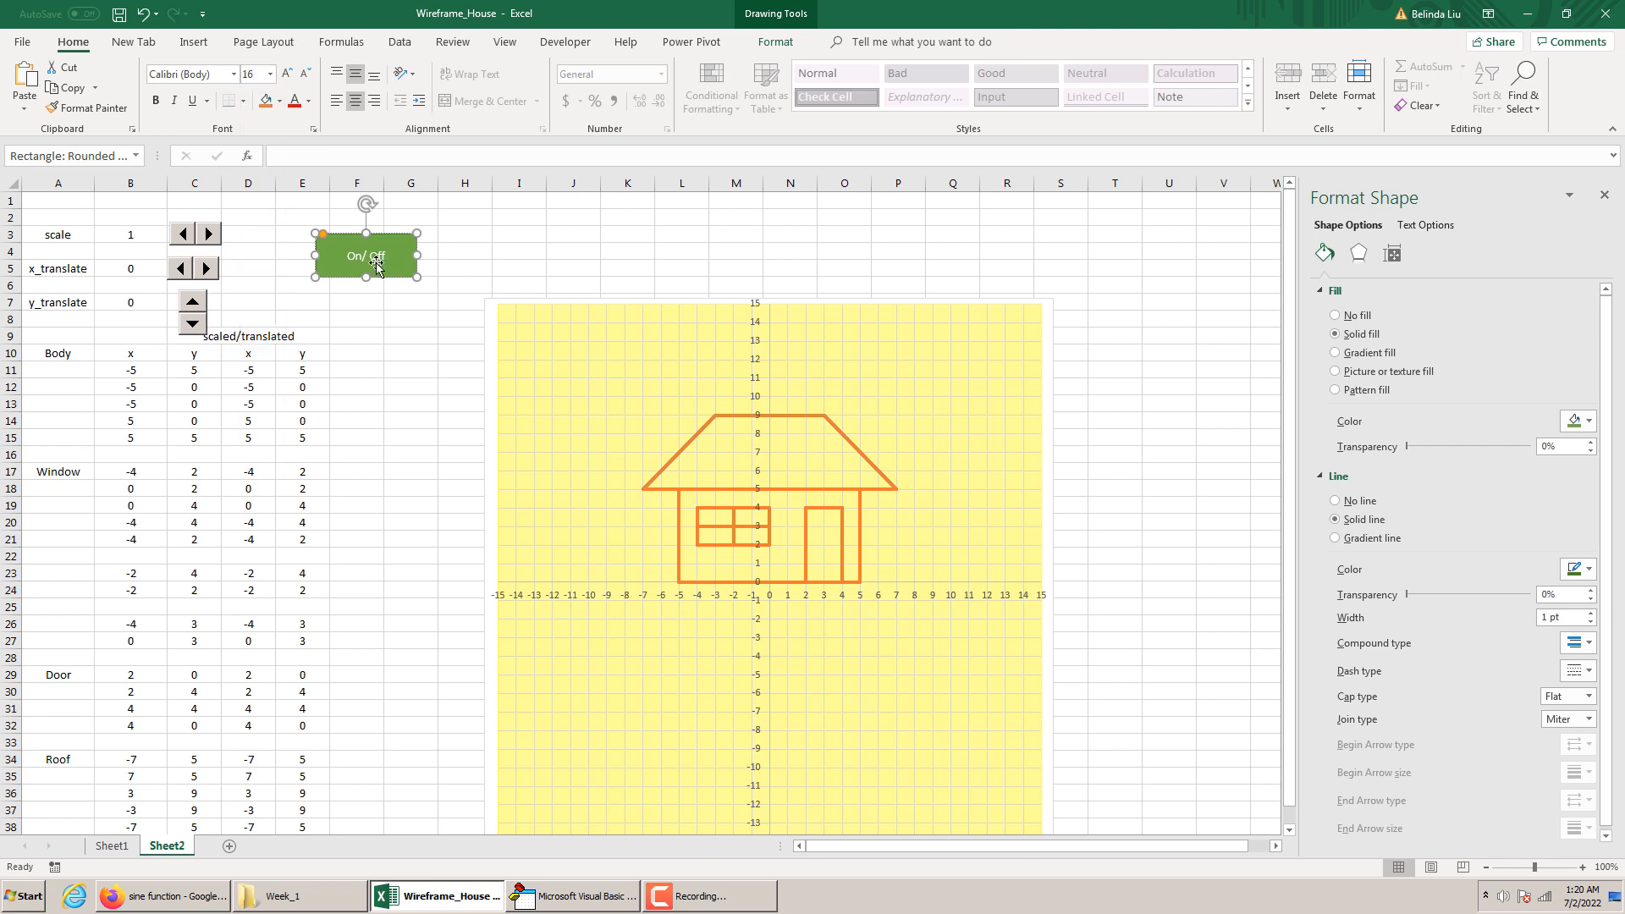
{"action": "left_click_drag", "start_coordinate": [385, 254], "coordinate": [338, 255]}
{"action": "left_click", "coordinate": [270, 73]}
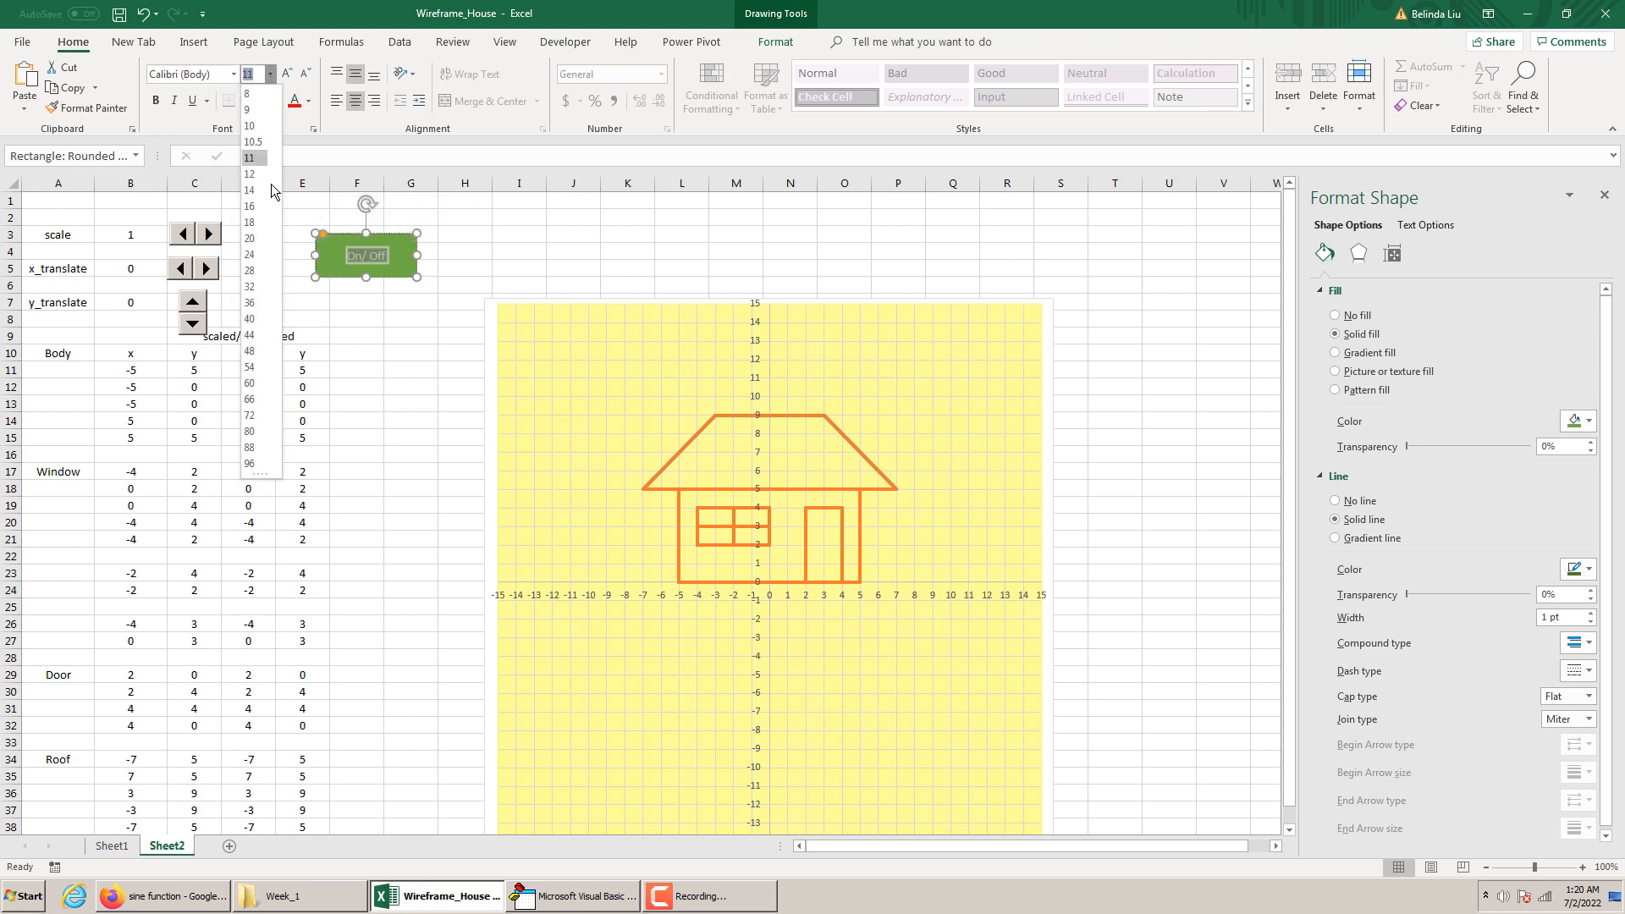
{"action": "left_click", "coordinate": [256, 204]}
{"action": "left_click", "coordinate": [412, 254]}
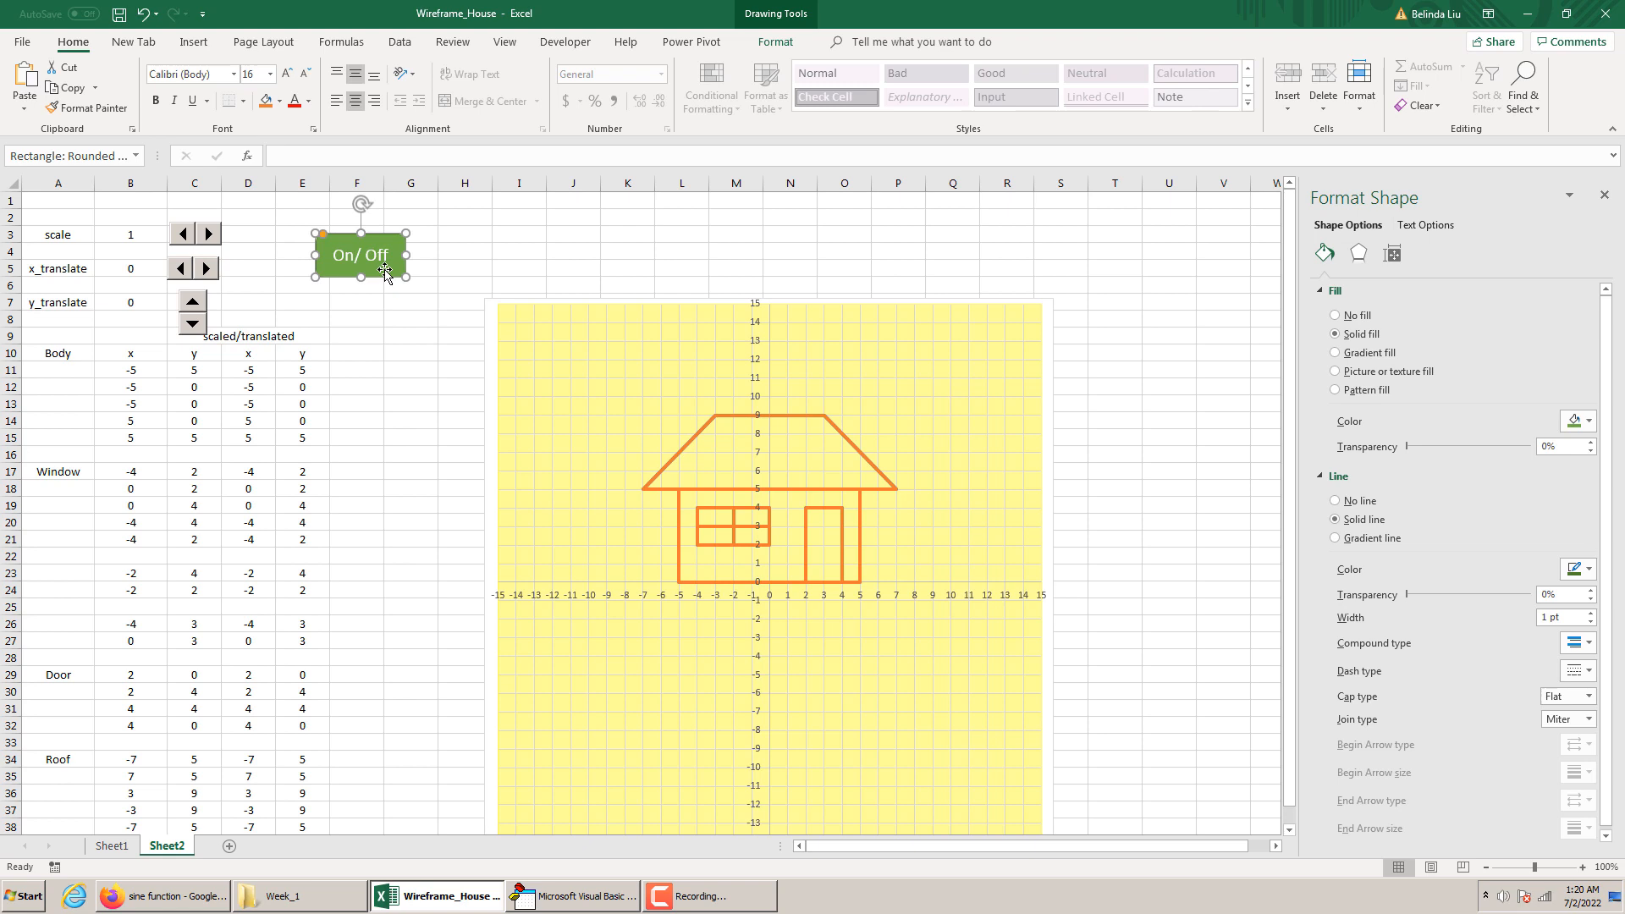
Assign the macro Sheet1.house_run to the On/ Off shape and deselect it
{"action": "right_click", "coordinate": [384, 269]}
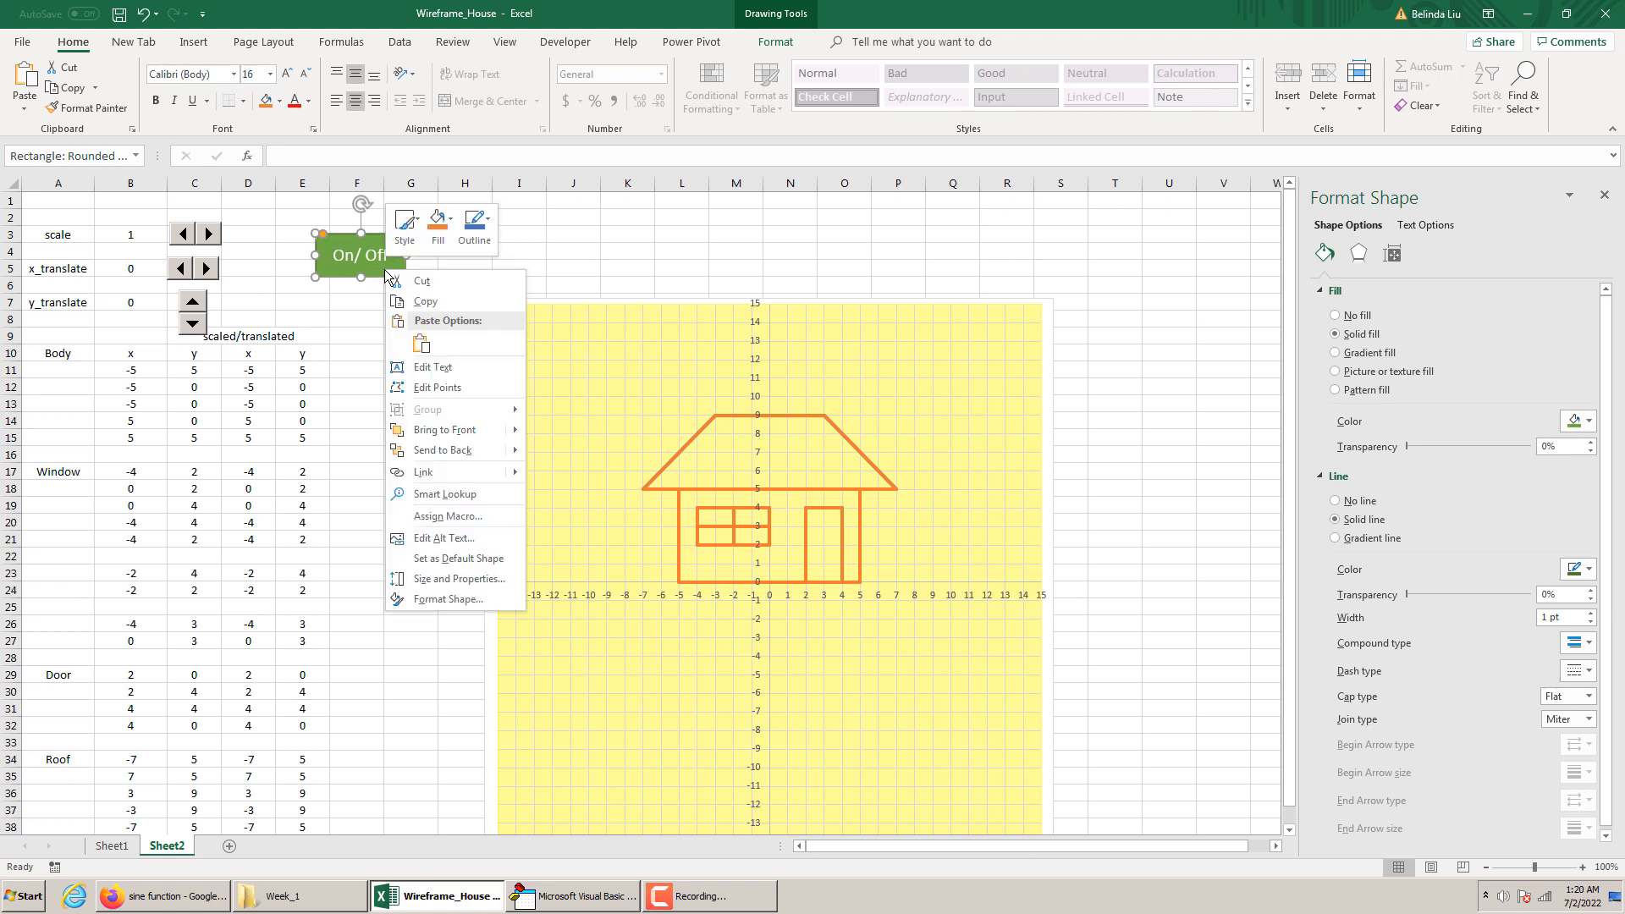
{"action": "left_click", "coordinate": [448, 516]}
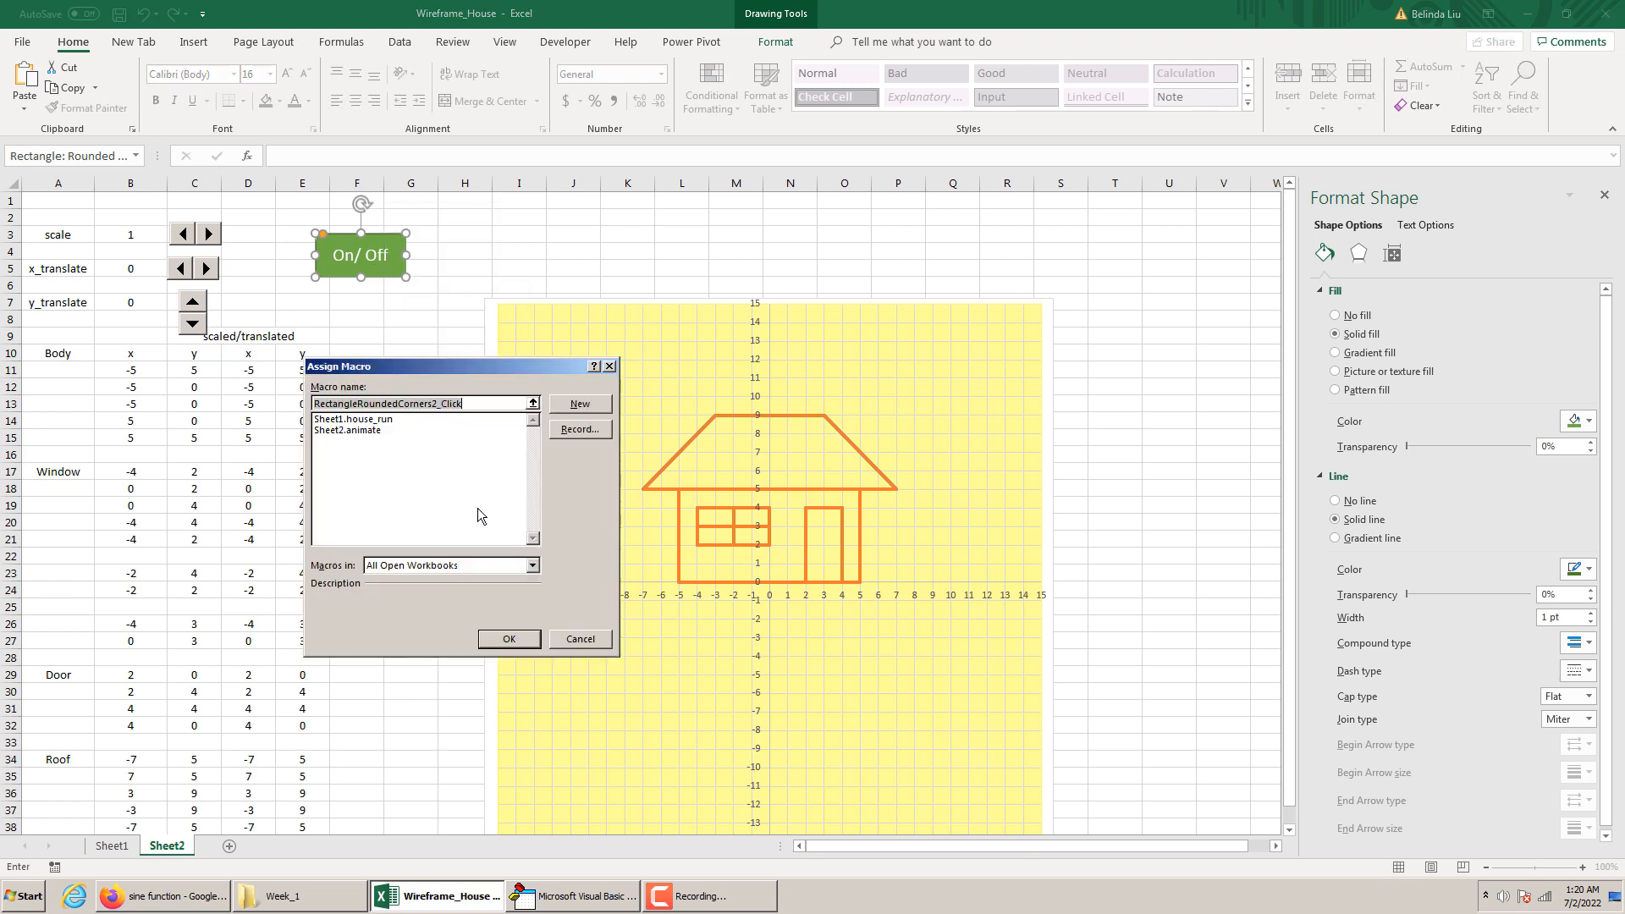
{"action": "left_click", "coordinate": [366, 421]}
{"action": "left_click", "coordinate": [509, 638]}
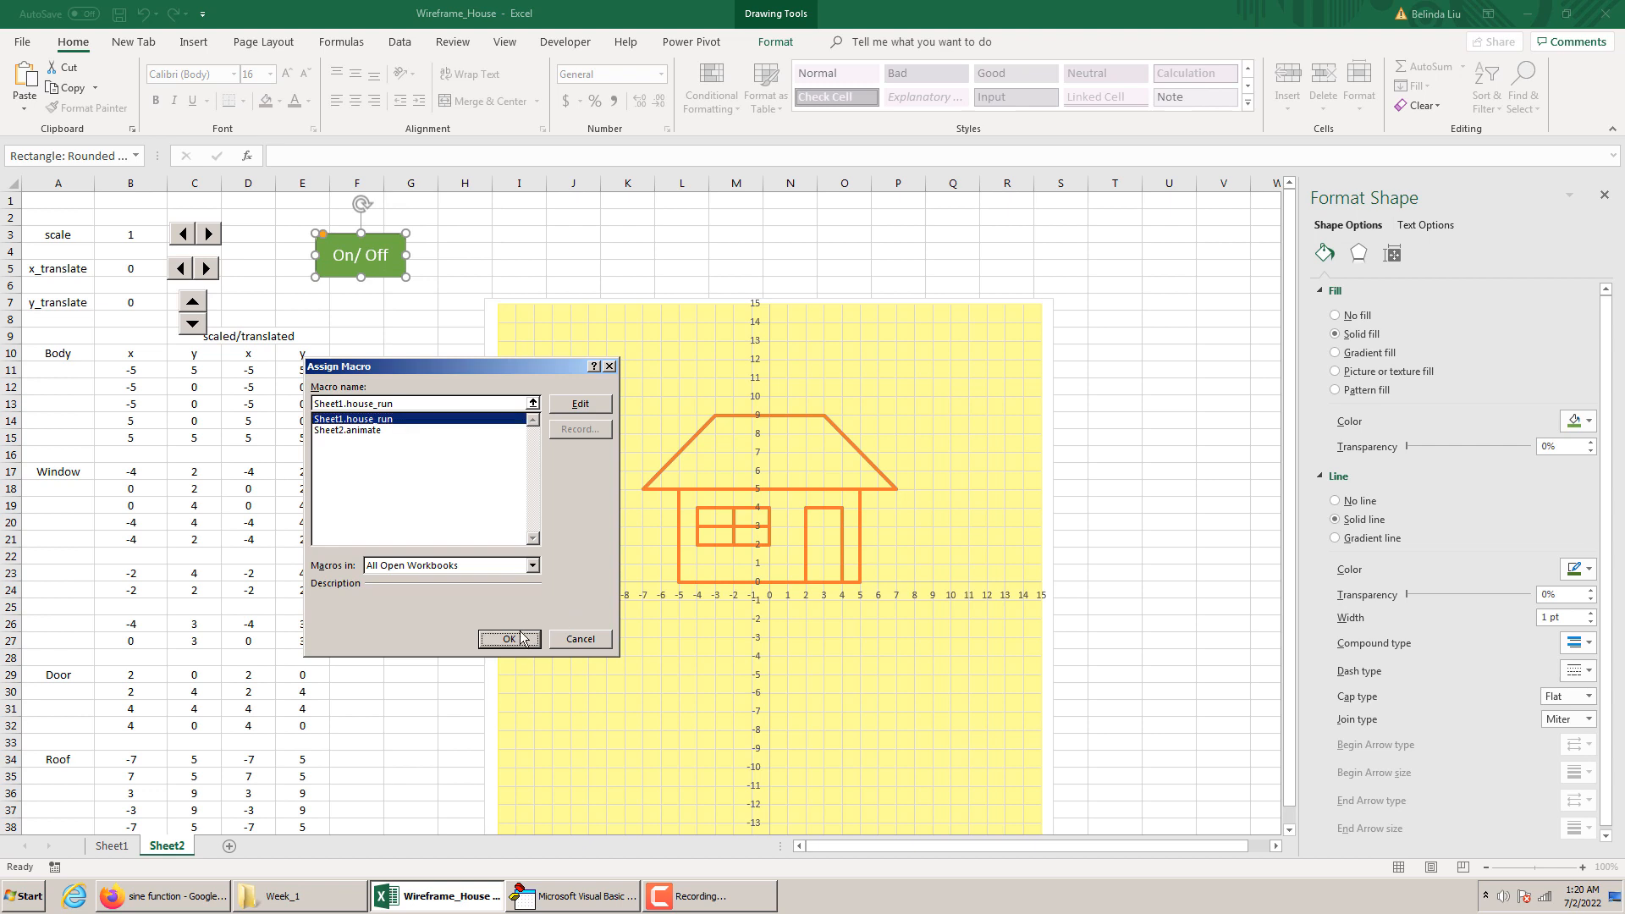
{"action": "left_click", "coordinate": [419, 403]}
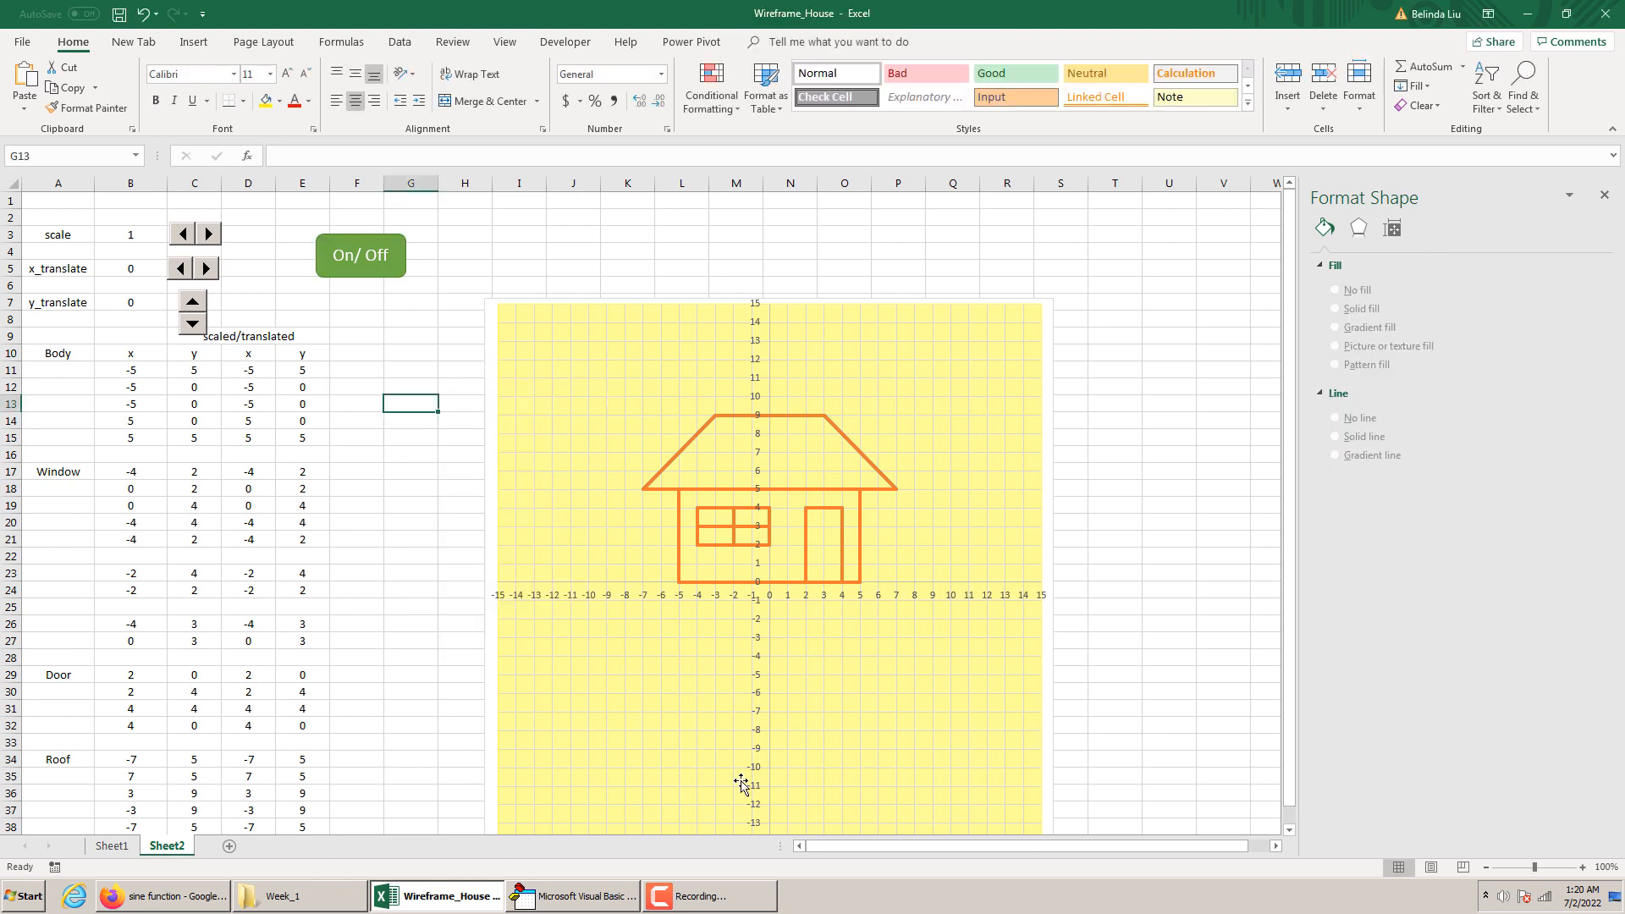
Switch to the VBA editor and declare Dim on_off As Boolean above the scale_factor_Change procedure in the Sheet2 code
{"action": "left_click", "coordinate": [576, 895]}
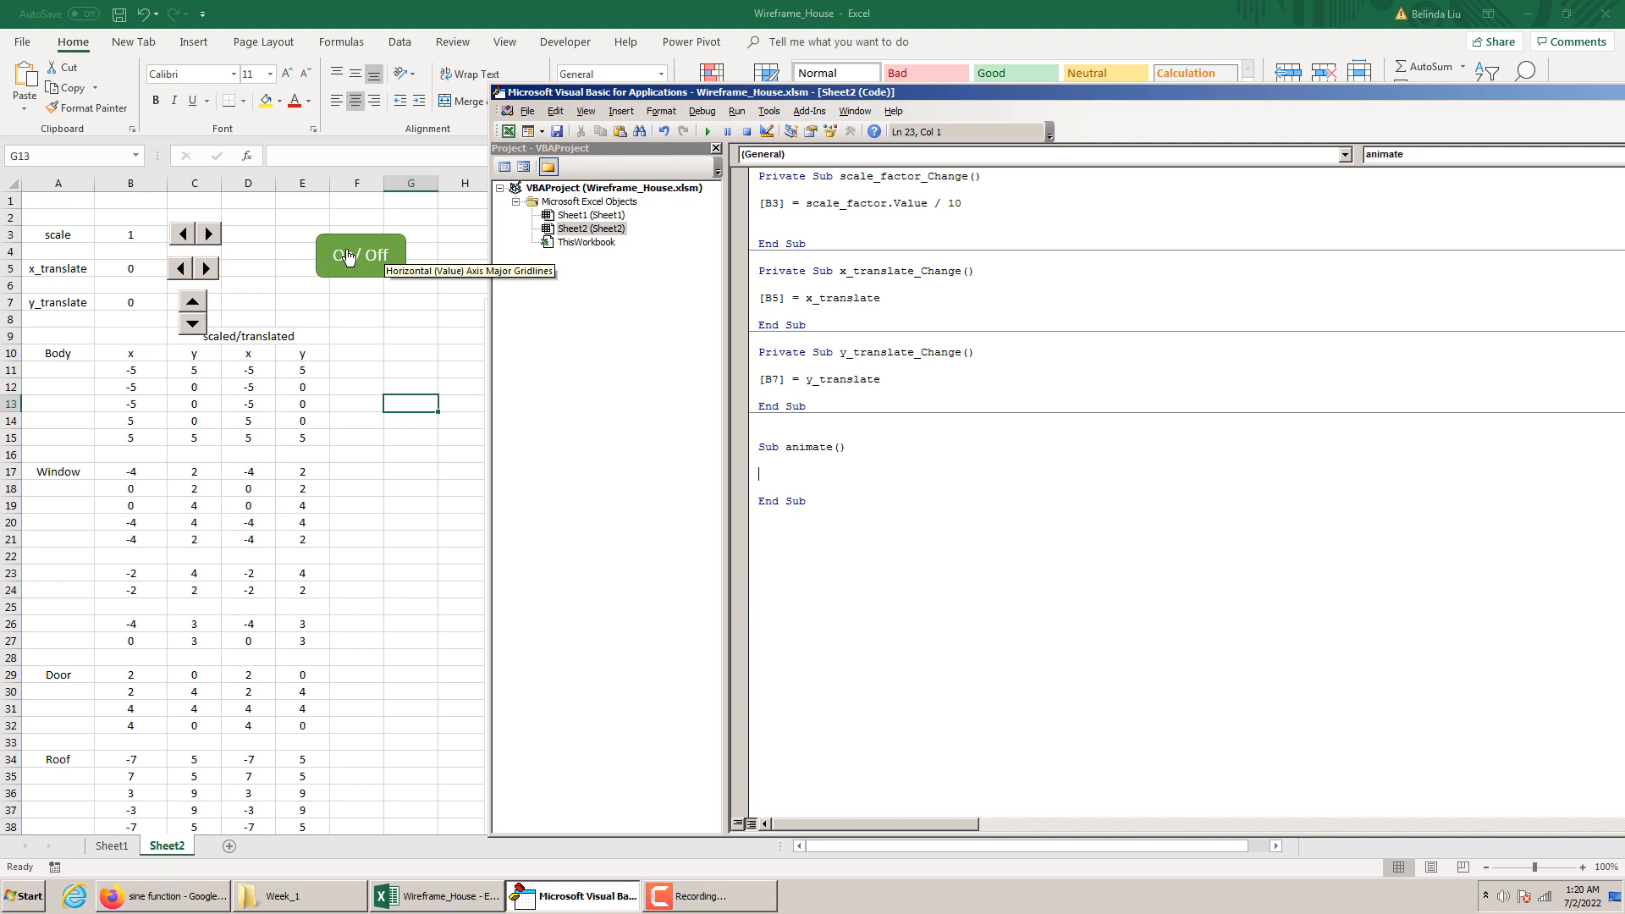
{"action": "left_click", "coordinate": [760, 175]}
{"action": "key", "text": "Return"}
{"action": "key", "text": "Return"}
{"action": "key", "text": "Return"}
{"action": "key", "text": "Up"}
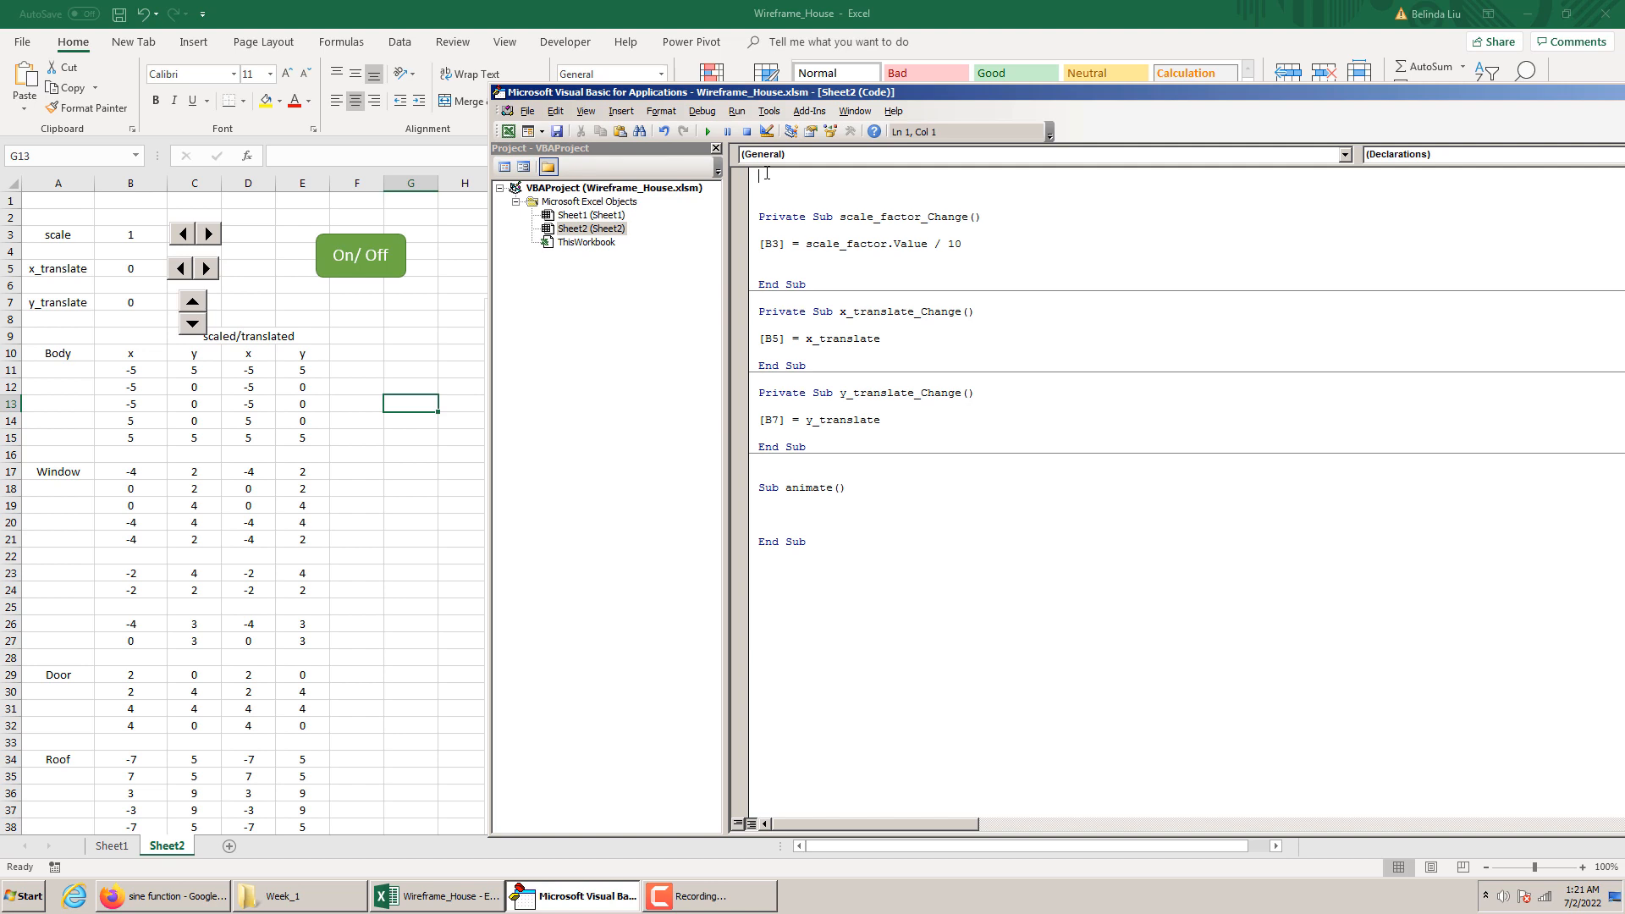
{"action": "type", "text": "dim on_off as boolean"}
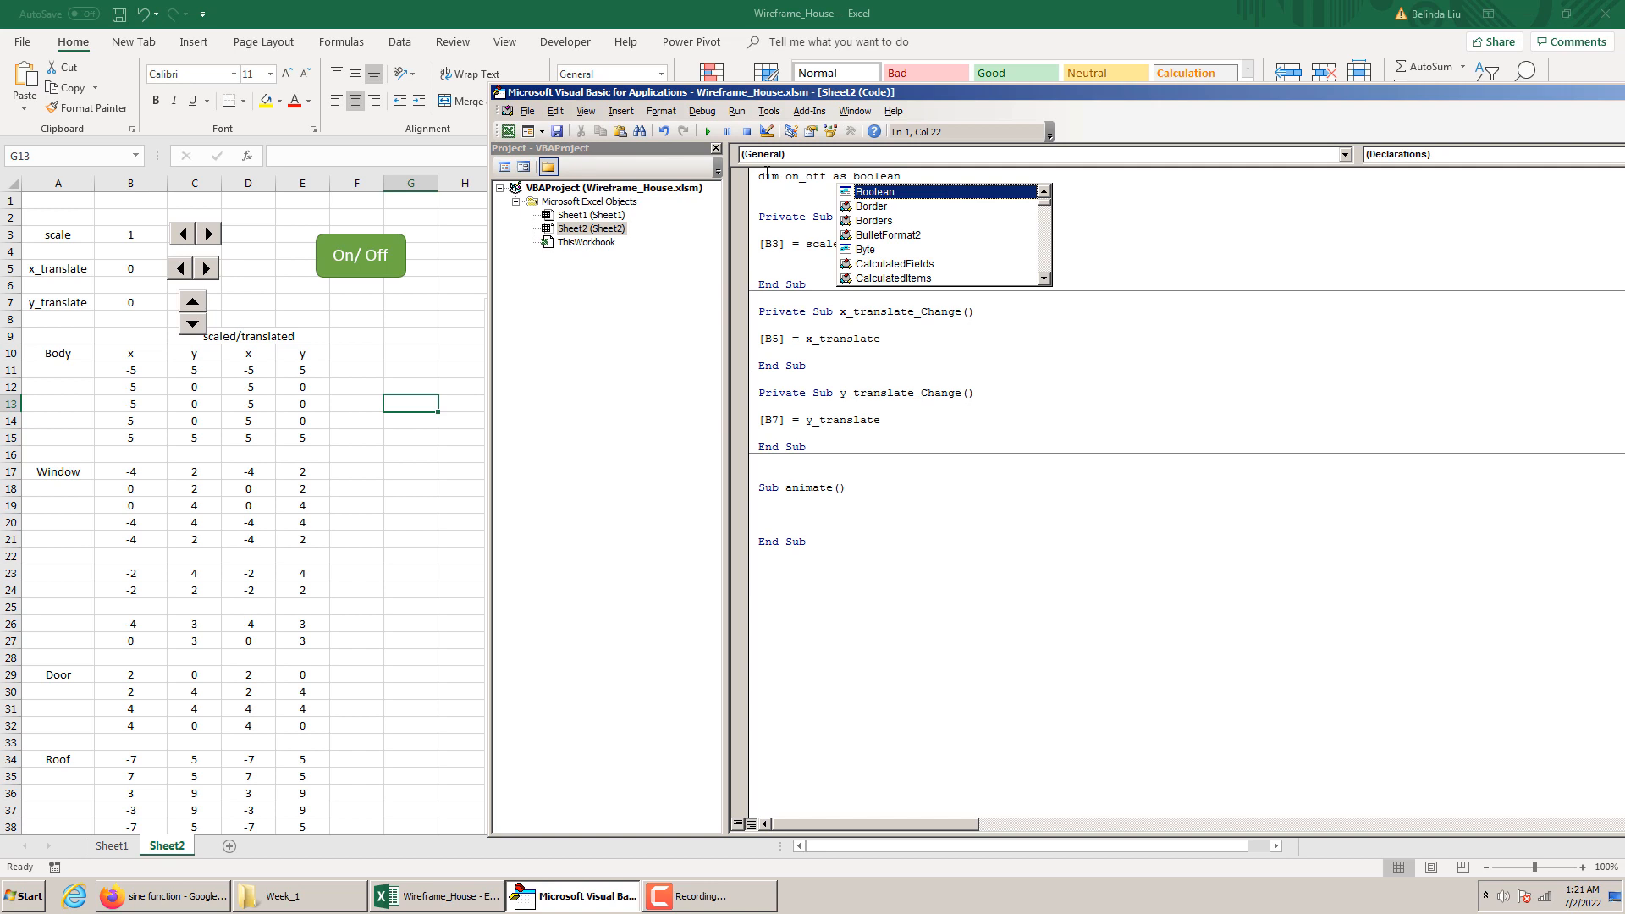
{"action": "key", "text": "Return"}
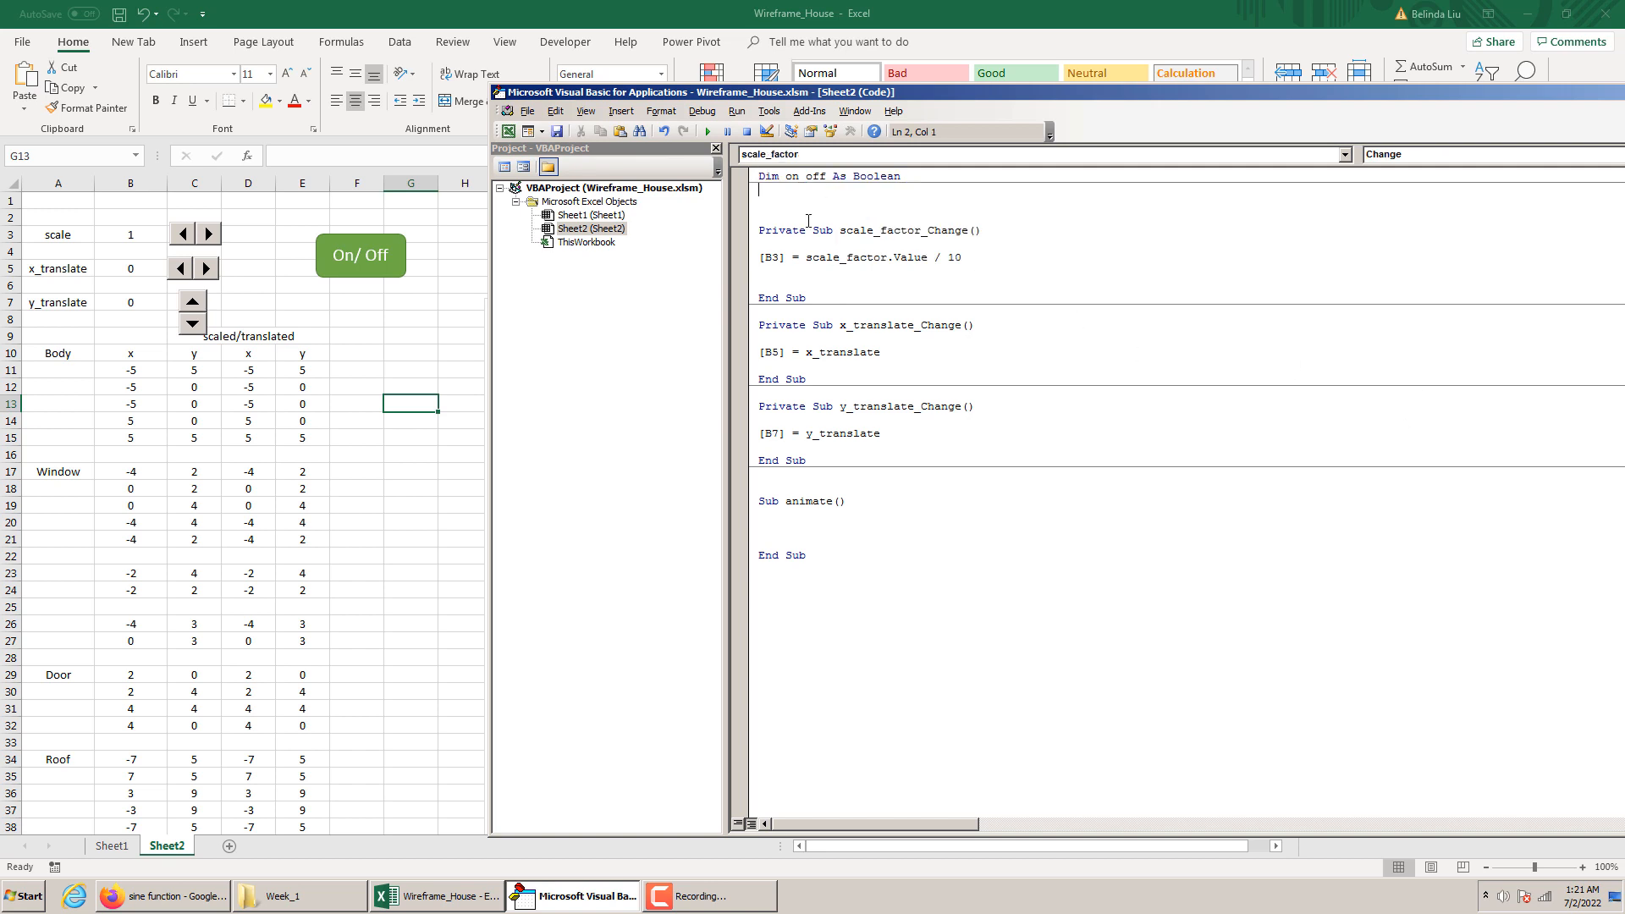
{"action": "key", "text": "BackSpace"}
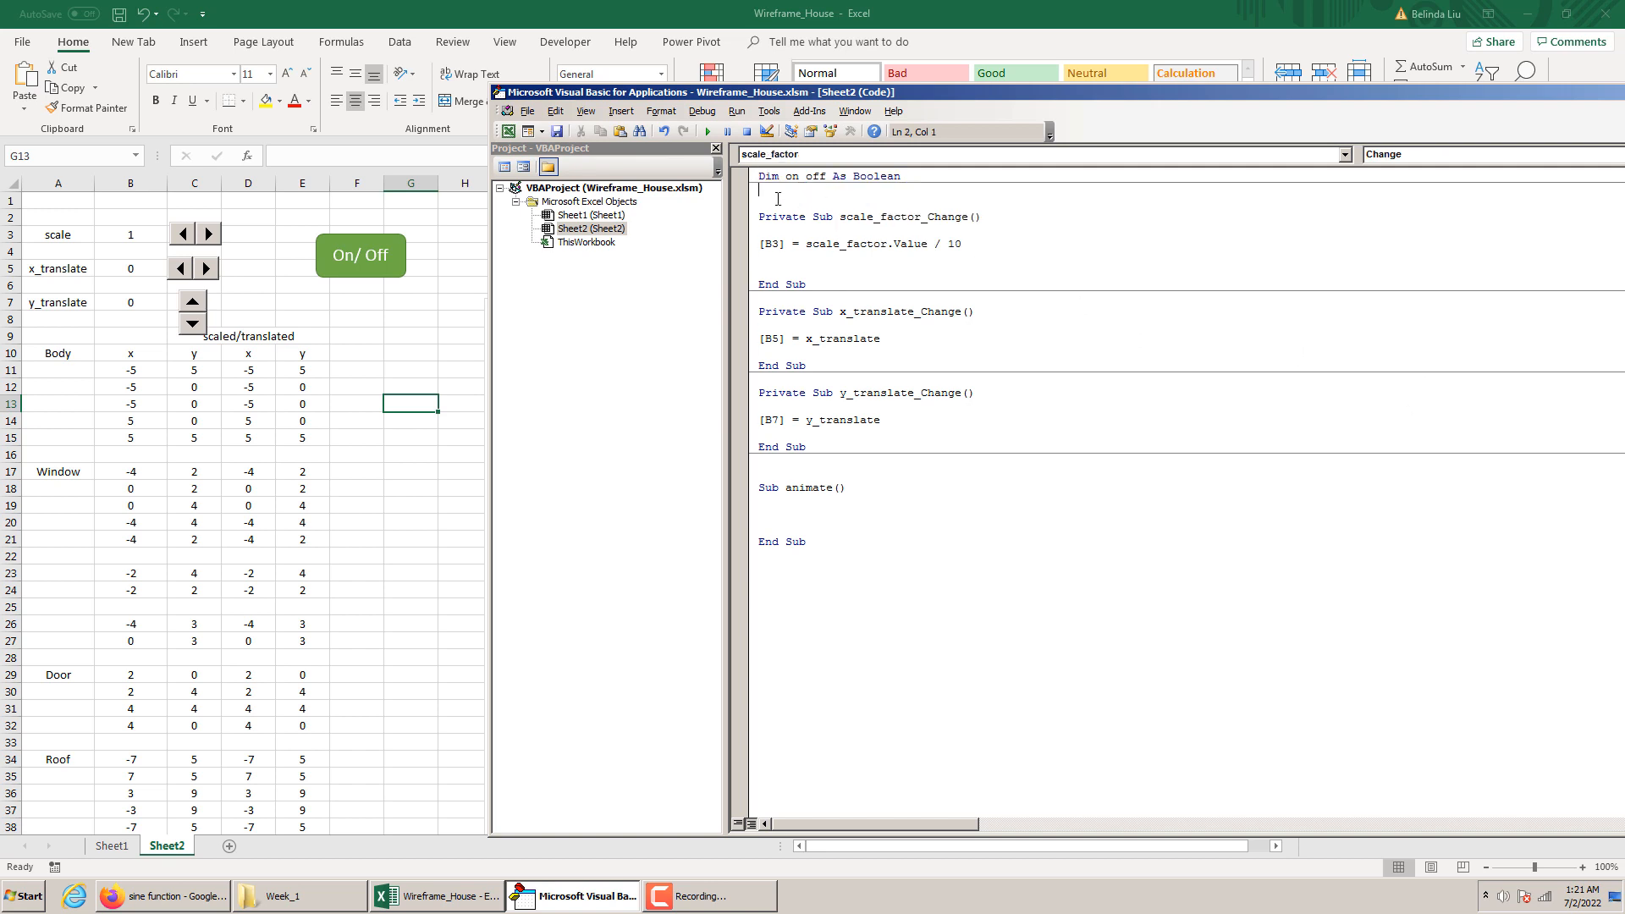
{"action": "left_click_drag", "start_coordinate": [903, 178], "coordinate": [760, 178]}
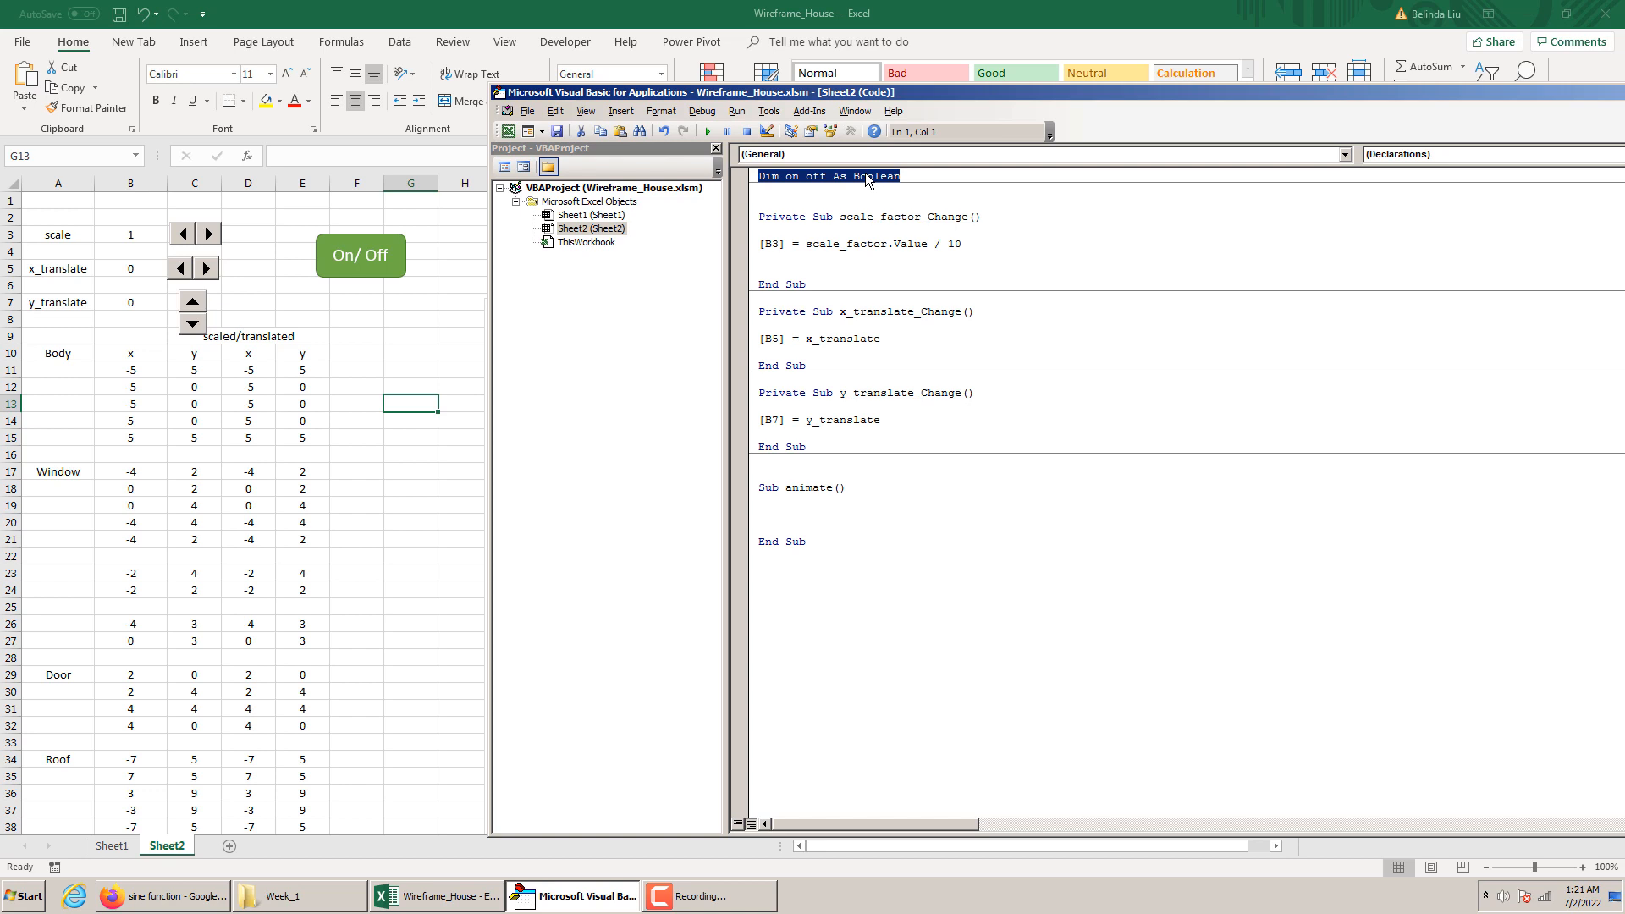
Add the toggle statement on_off = Not on_off as the first line inside Sub animate()
{"action": "left_click", "coordinate": [828, 502]}
{"action": "key", "text": "Return"}
{"action": "type", "text": "o"}
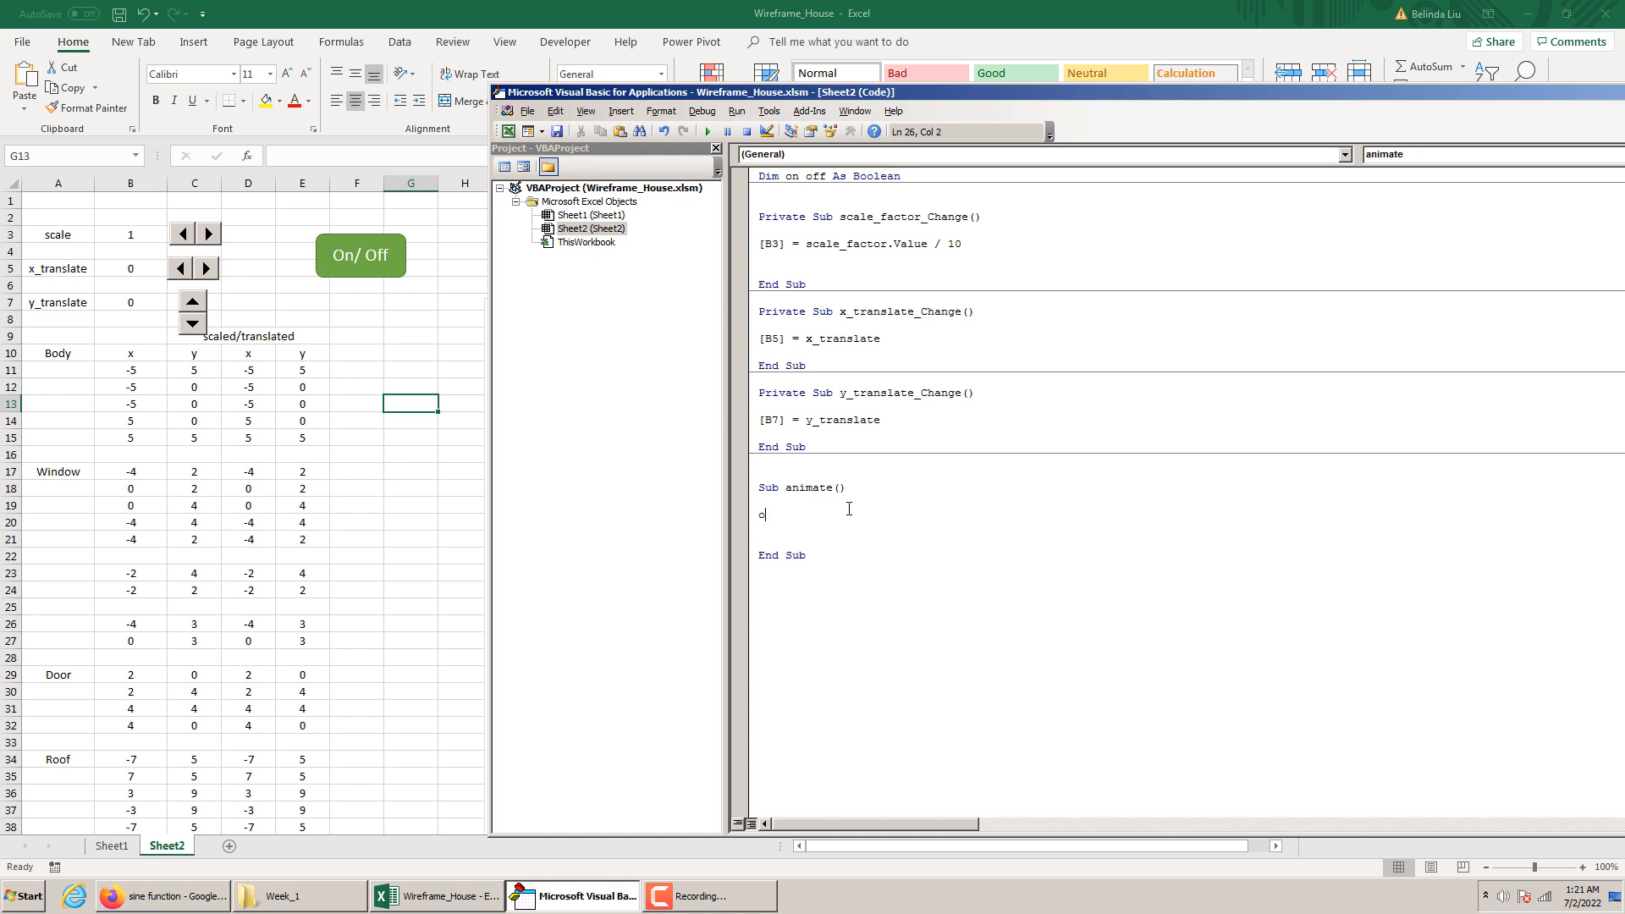
{"action": "type", "text": "n_off = not on_off"}
{"action": "key", "text": "Return"}
{"action": "key", "text": "Return"}
Add an empty Do ... Loop block below the toggle statement in the animate procedure
{"action": "type", "text": "Do"}
{"action": "key", "text": "Return"}
{"action": "key", "text": "Return"}
{"action": "key", "text": "Return"}
{"action": "type", "text": "loop"}
{"action": "key", "text": "Return"}
{"action": "key", "text": "BackSpace"}
{"action": "key", "text": "Return"}
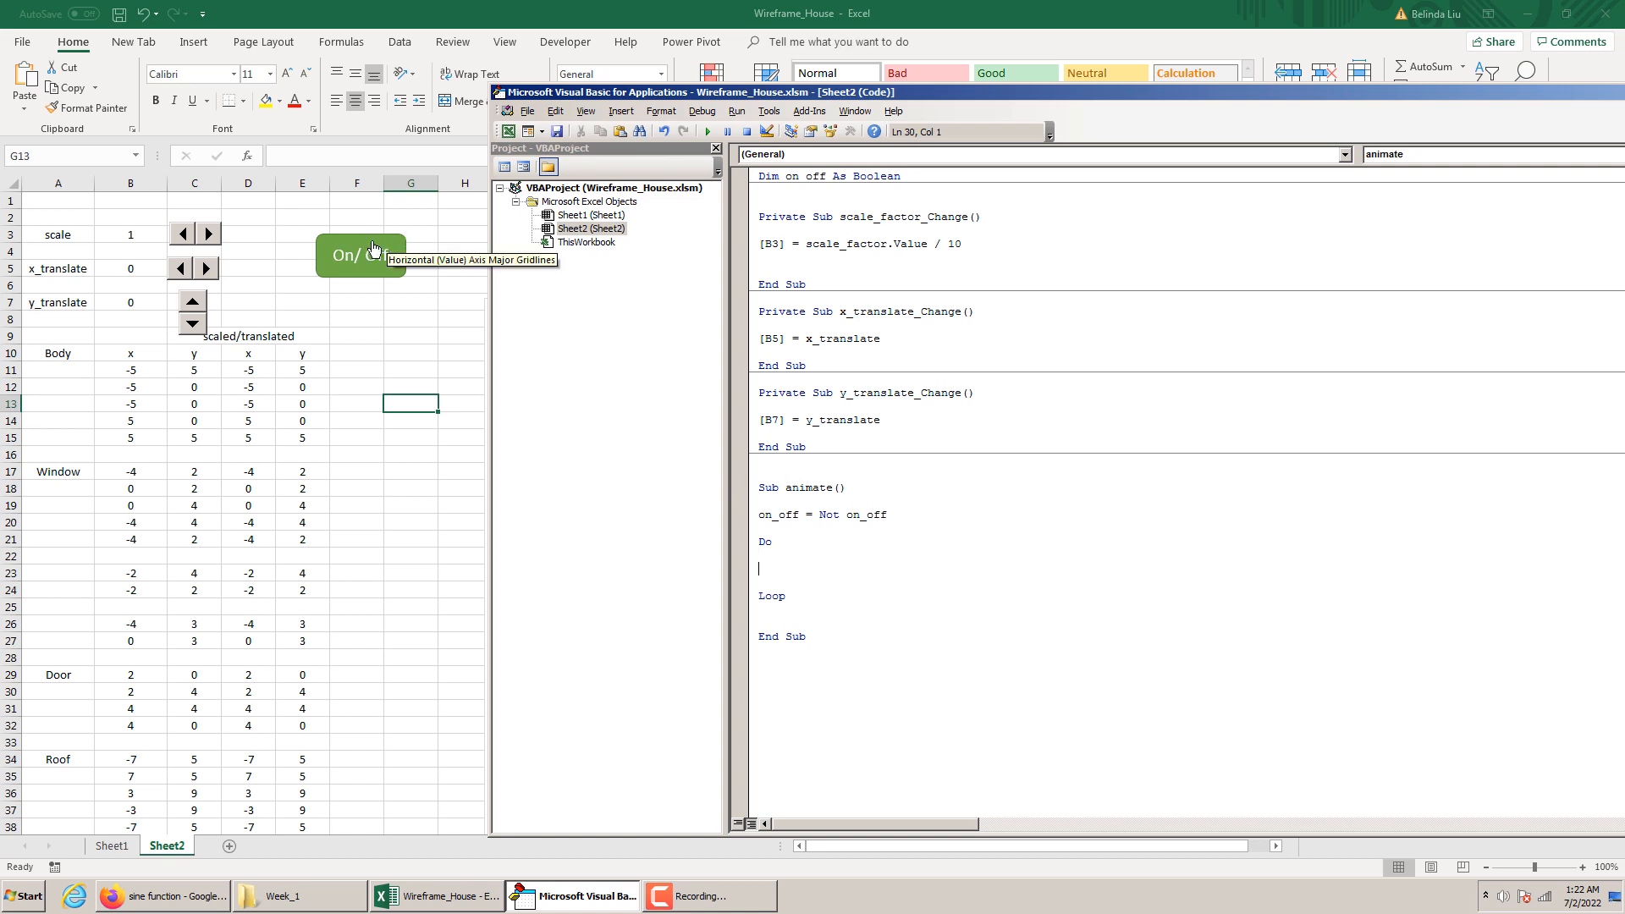
Extend the Do line with the condition While on_off = True
{"action": "left_click", "coordinate": [781, 541]}
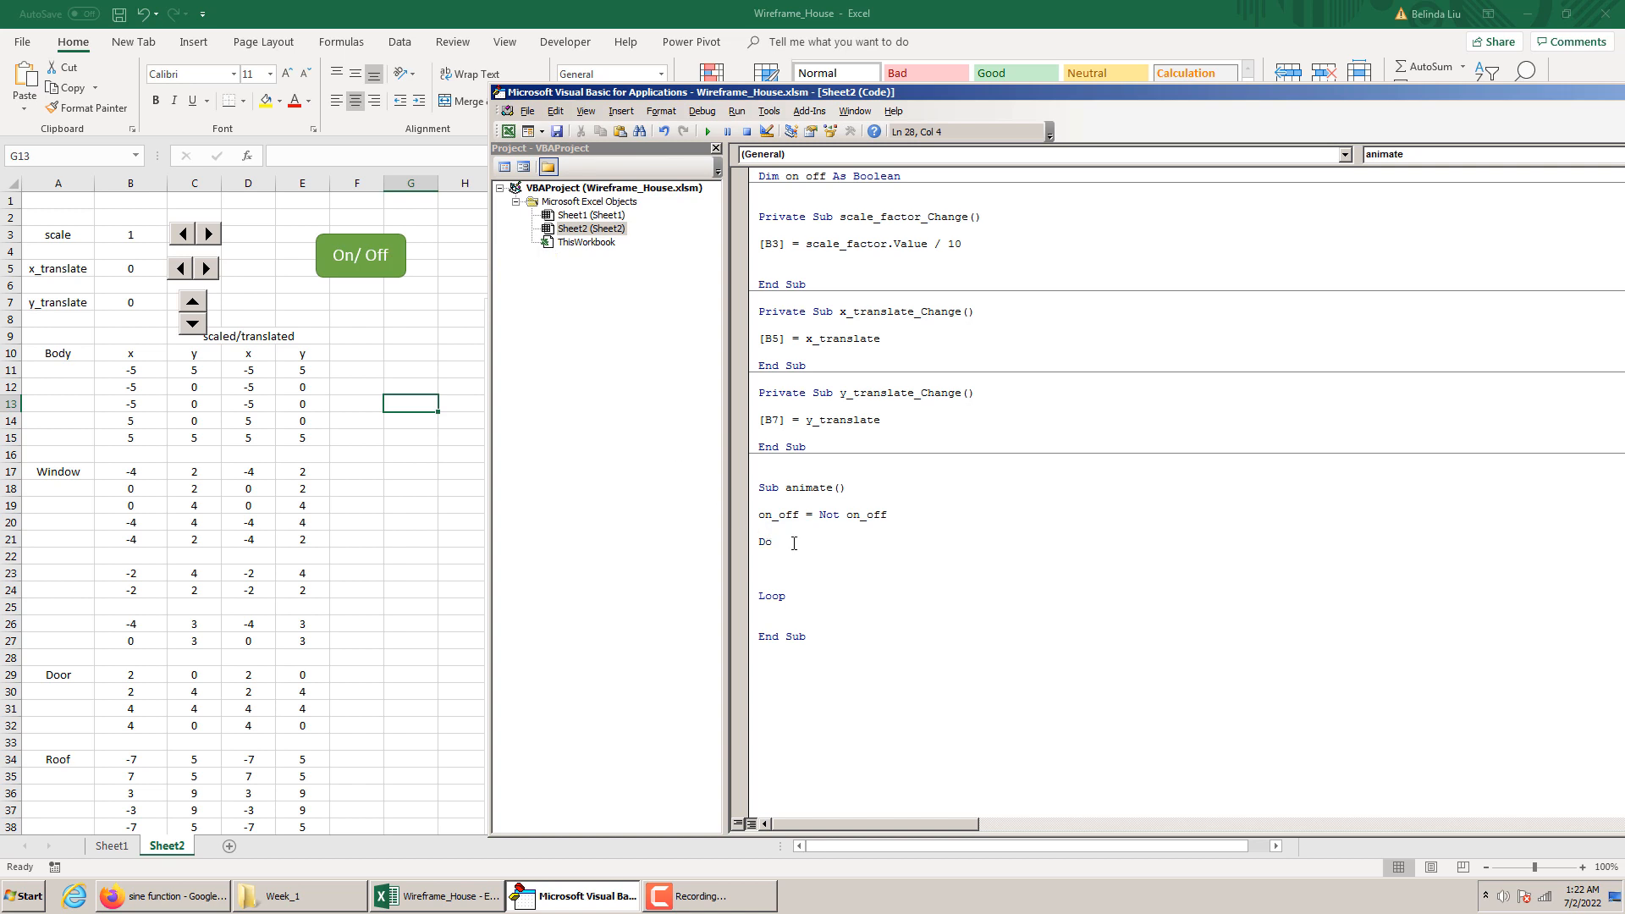
{"action": "type", "text": "while on_off=true"}
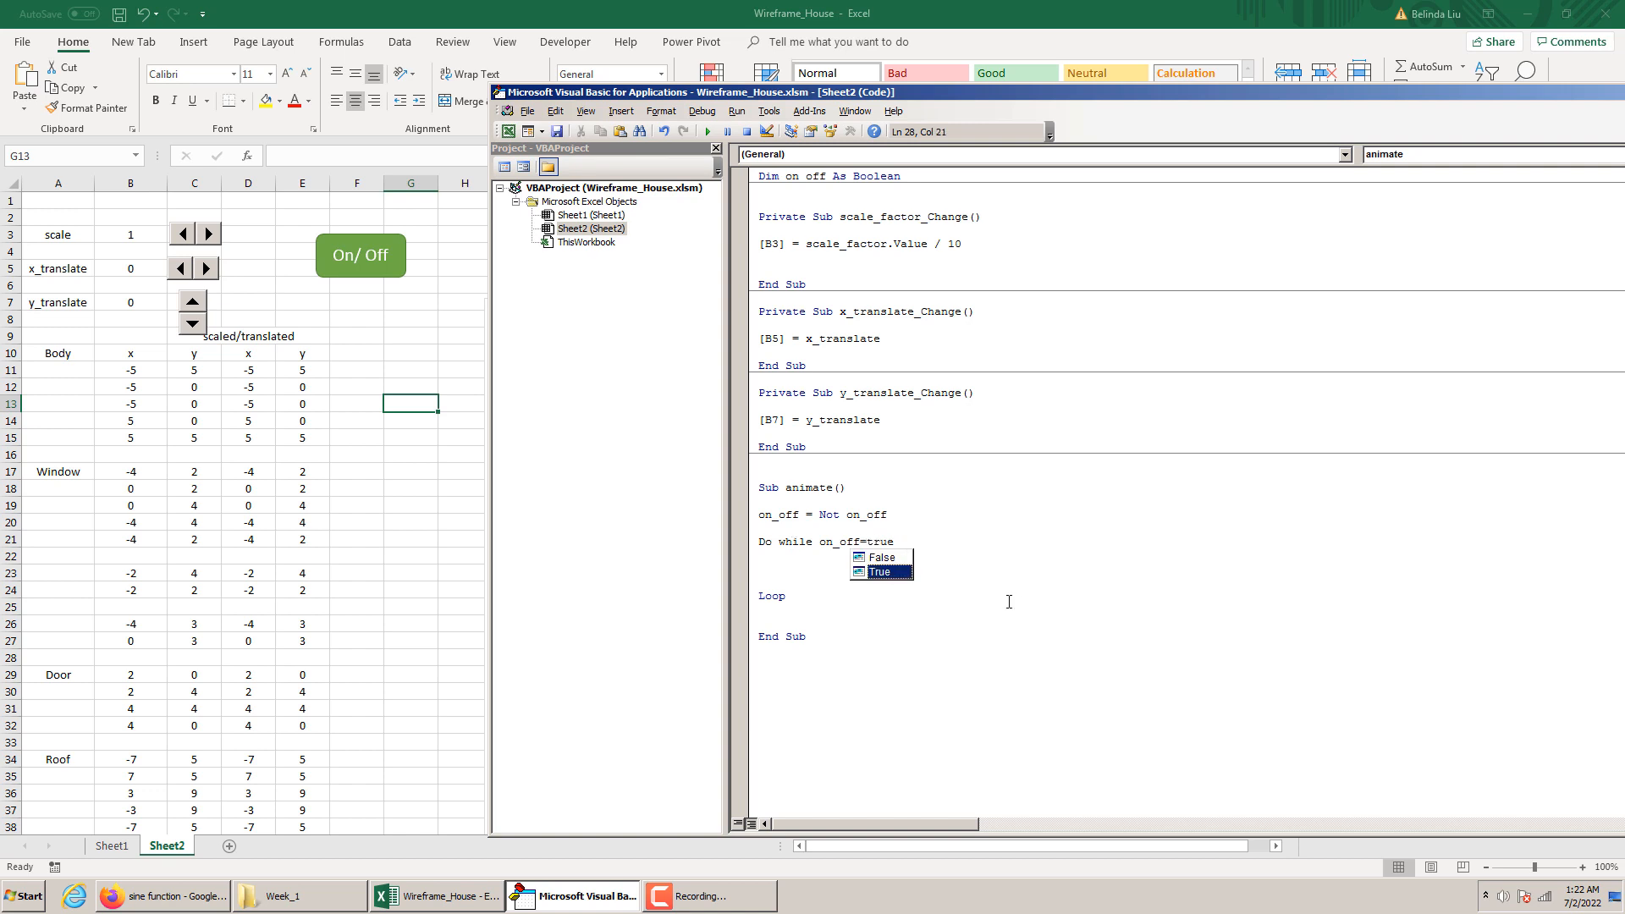
{"action": "left_click", "coordinate": [1079, 628]}
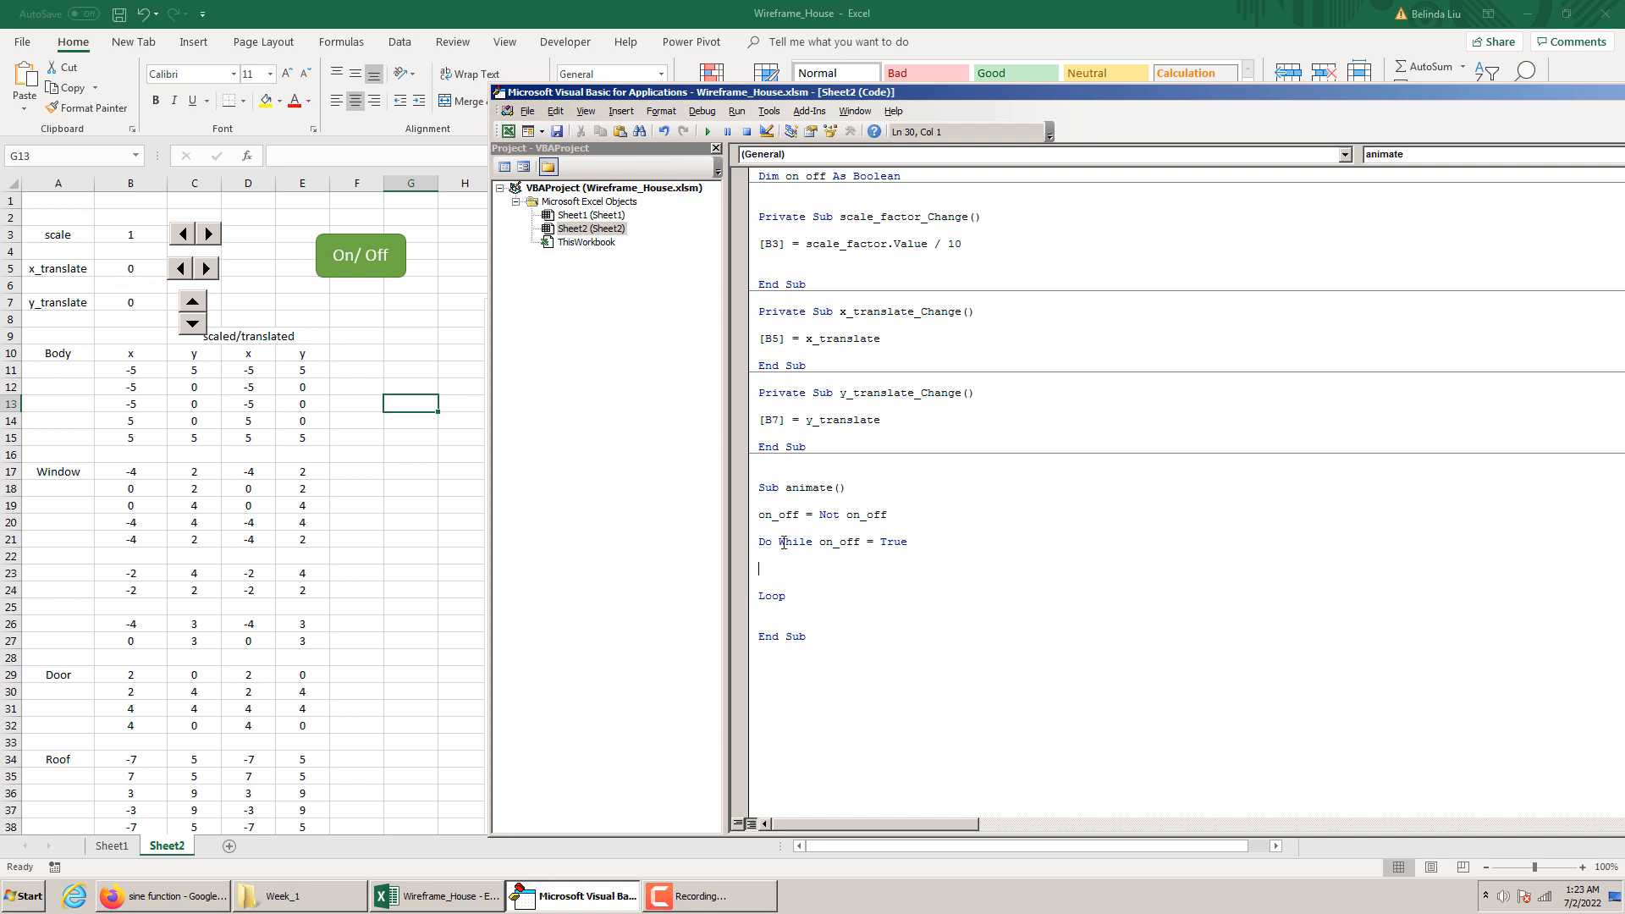
Begin a statement inside the Do While loop with the scale cell reference [B3]
{"action": "type", "text": "[B3]="}
Switch to Firefox, search Google Images for sin function, and examine the shape and range of the sine graphs
{"action": "left_click", "coordinate": [150, 896]}
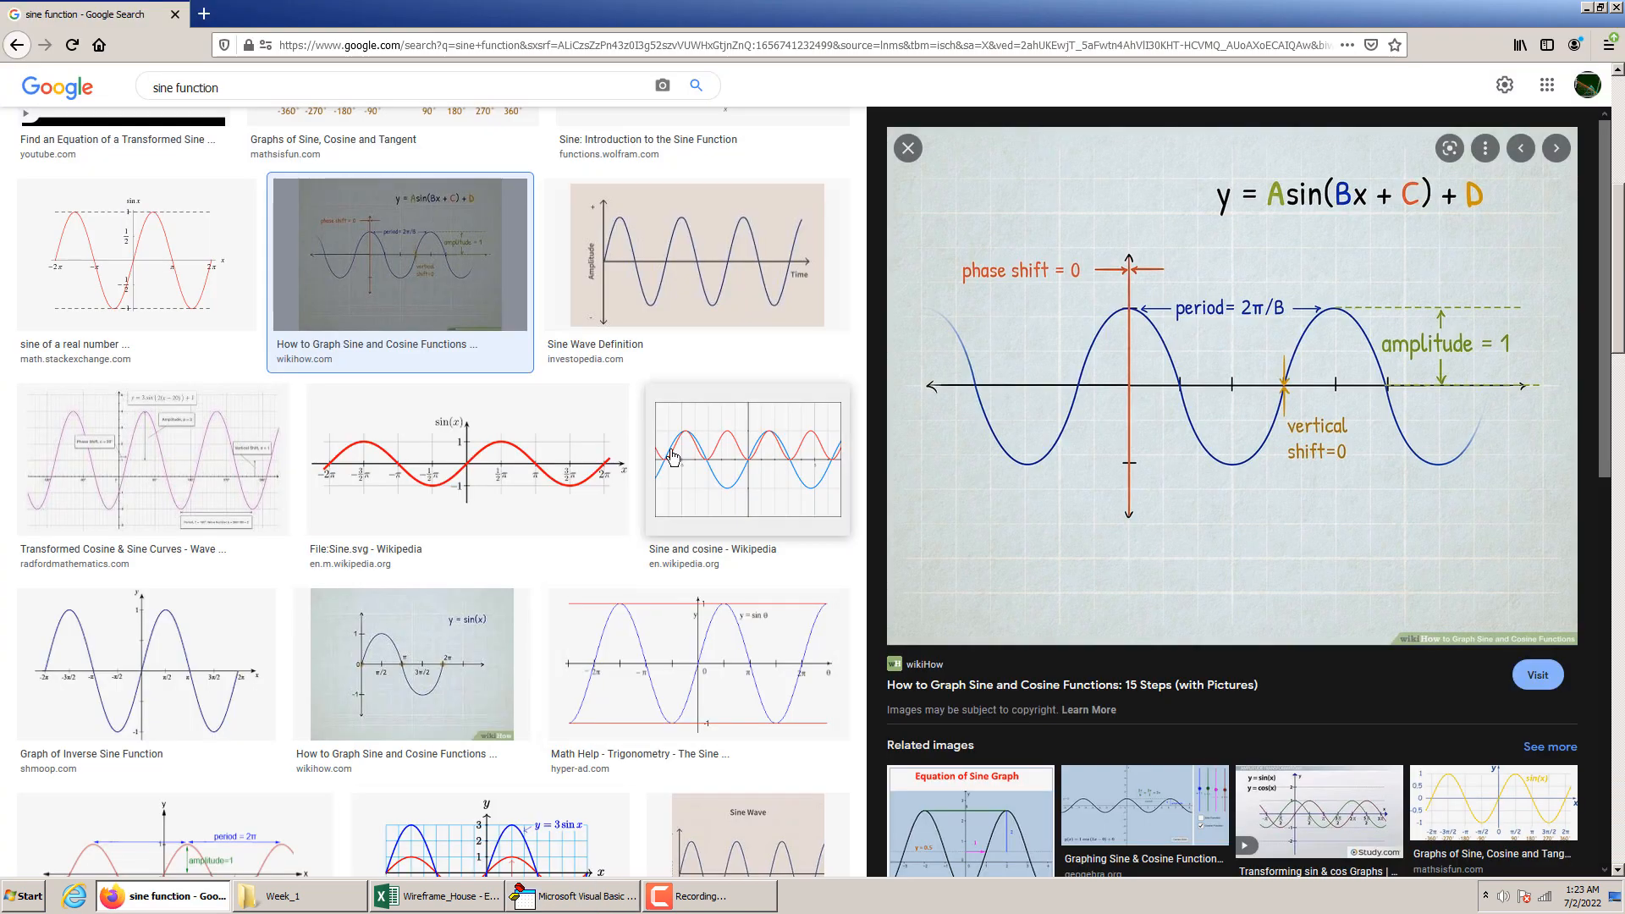
{"action": "scroll", "coordinate": [427, 367], "scroll_direction": "up", "scroll_amount": 5}
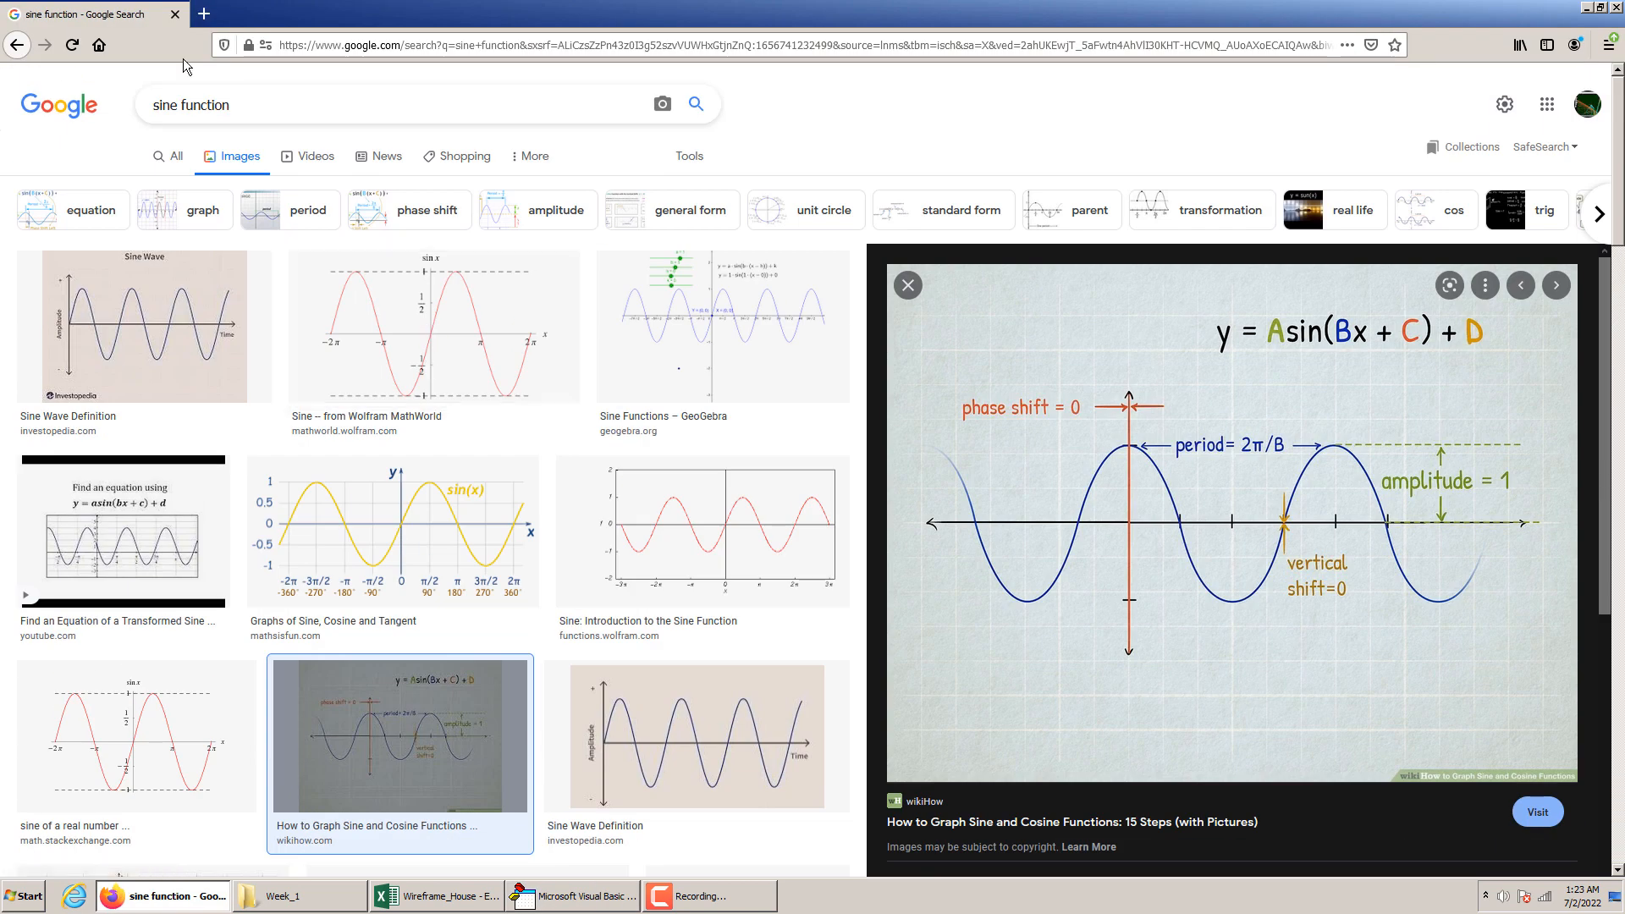
{"action": "left_click", "coordinate": [174, 108]}
{"action": "key", "text": "BackSpace"}
{"action": "key", "text": "Return"}
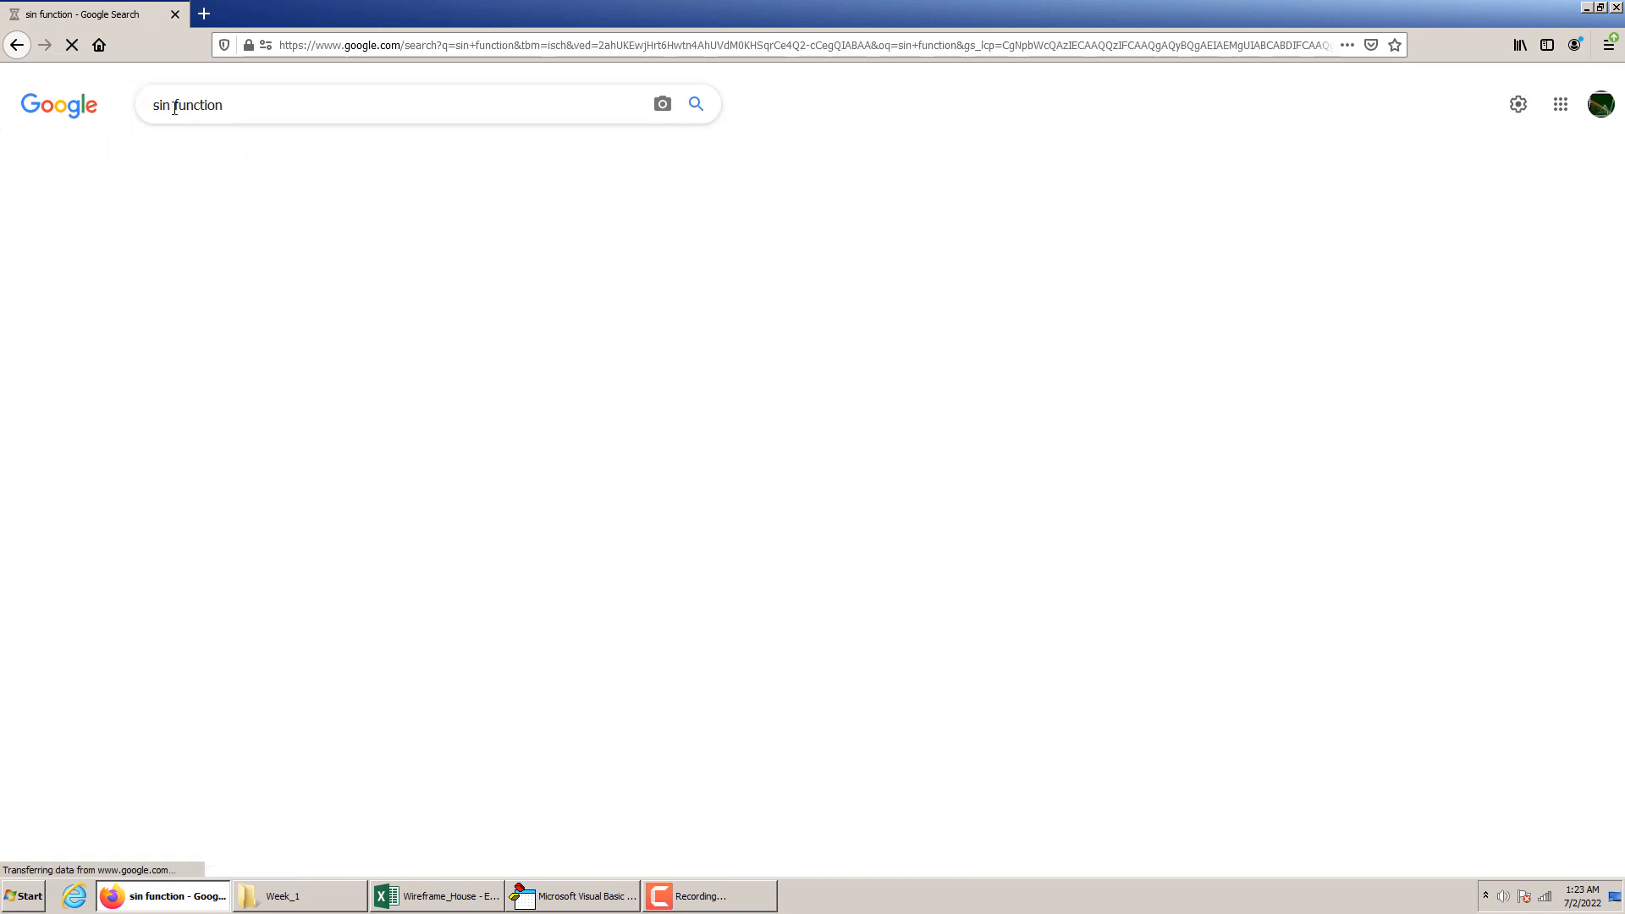
{"action": "scroll", "coordinate": [950, 508], "scroll_direction": "down", "scroll_amount": 4}
{"action": "scroll", "coordinate": [950, 508], "scroll_direction": "up", "scroll_amount": 4}
{"action": "scroll", "coordinate": [558, 518], "scroll_direction": "down", "scroll_amount": 5}
{"action": "scroll", "coordinate": [558, 518], "scroll_direction": "up", "scroll_amount": 5}
{"action": "scroll", "coordinate": [423, 499], "scroll_direction": "down", "scroll_amount": 5}
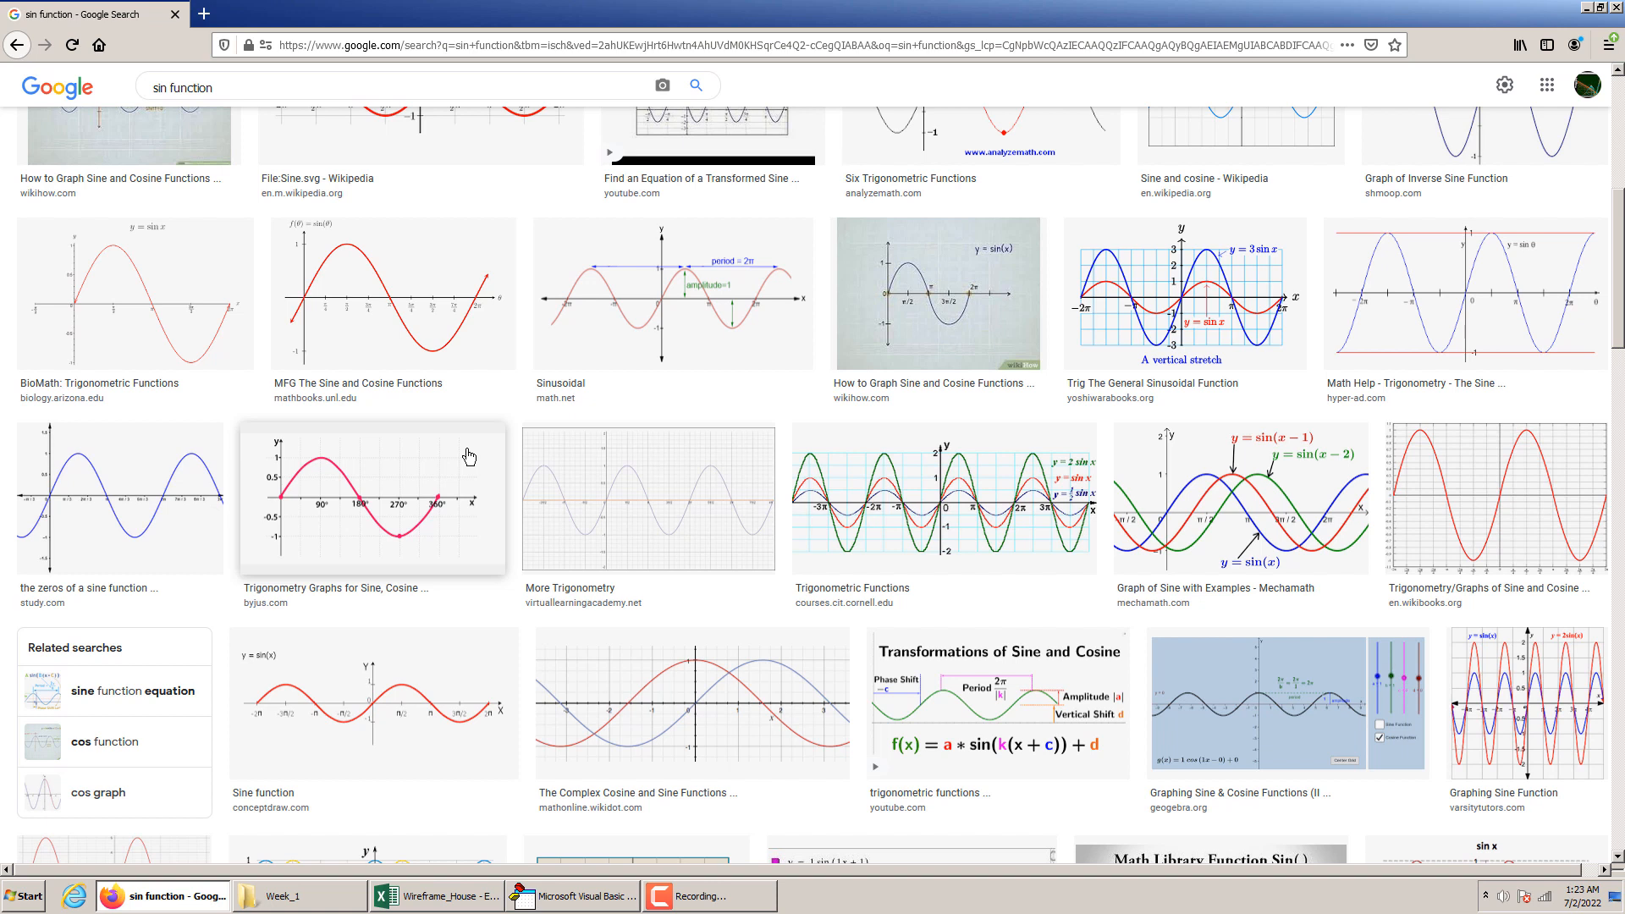
{"action": "scroll", "coordinate": [297, 440], "scroll_direction": "up", "scroll_amount": 6}
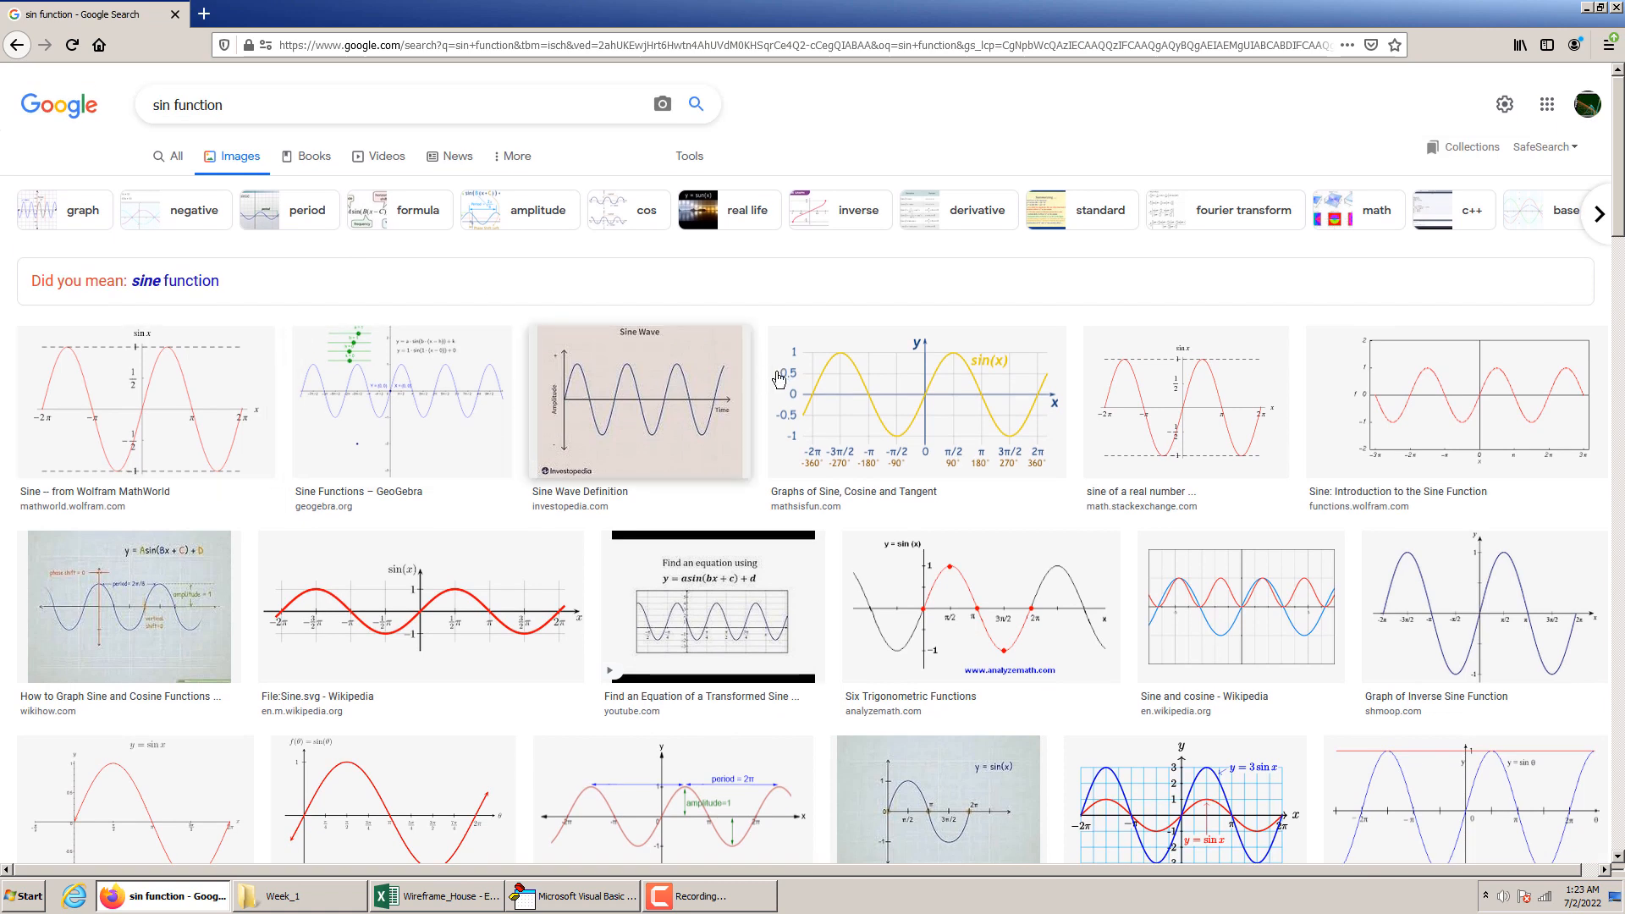
{"action": "mouse_move", "coordinate": [720, 896]}
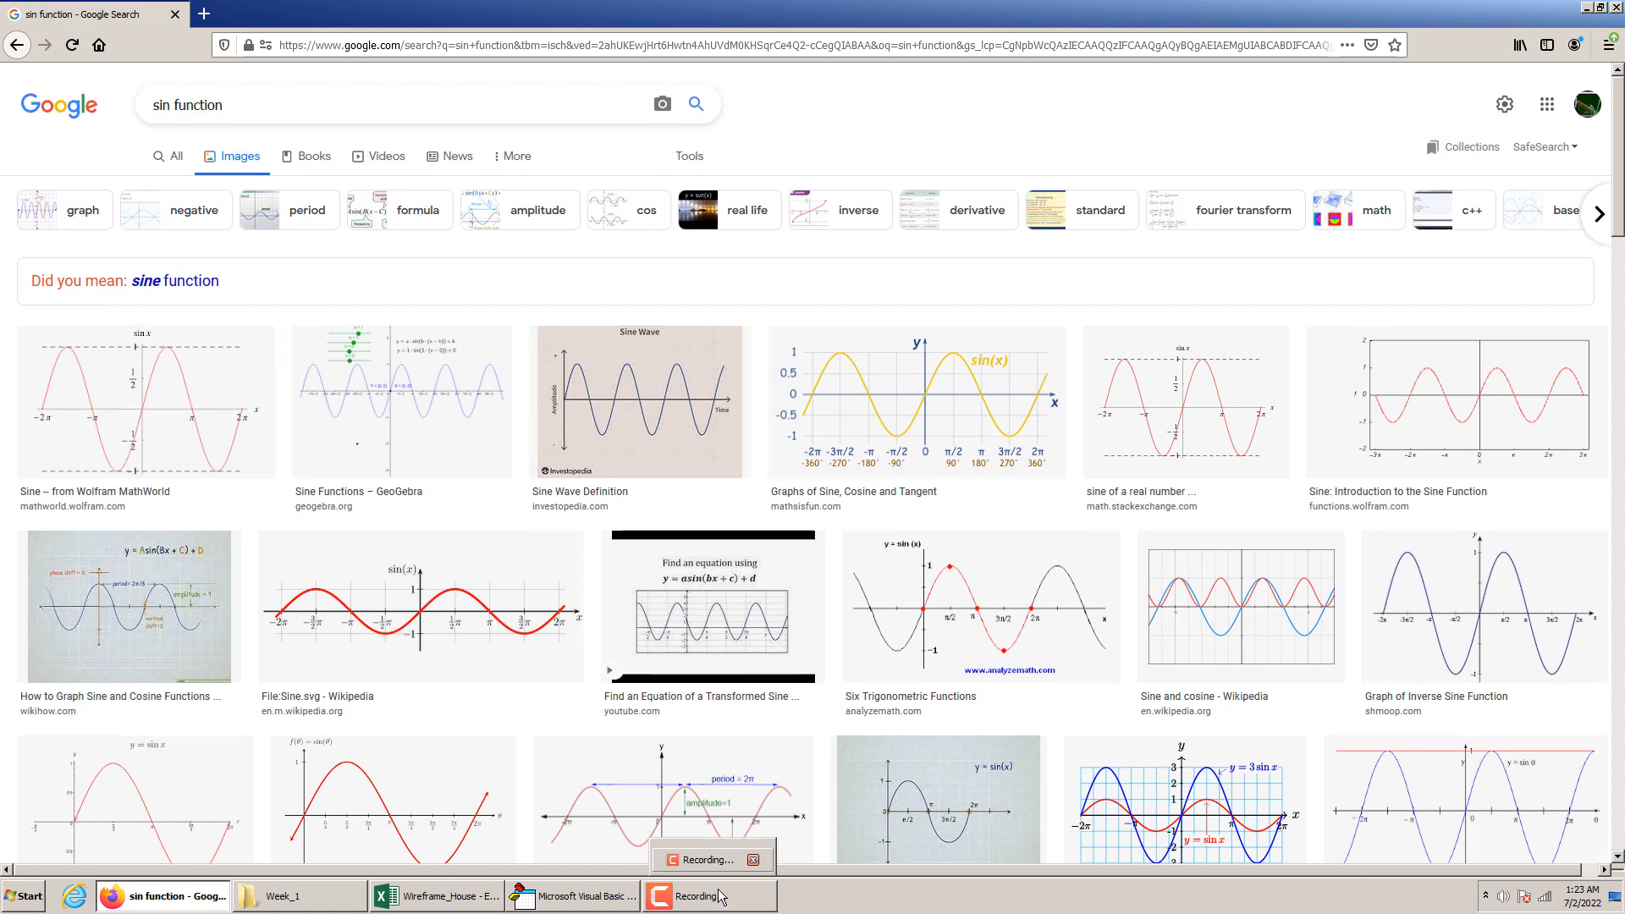
Return to the VBA editor and complete the loop statement as [B3] = Sin(i)
{"action": "left_click", "coordinate": [418, 894]}
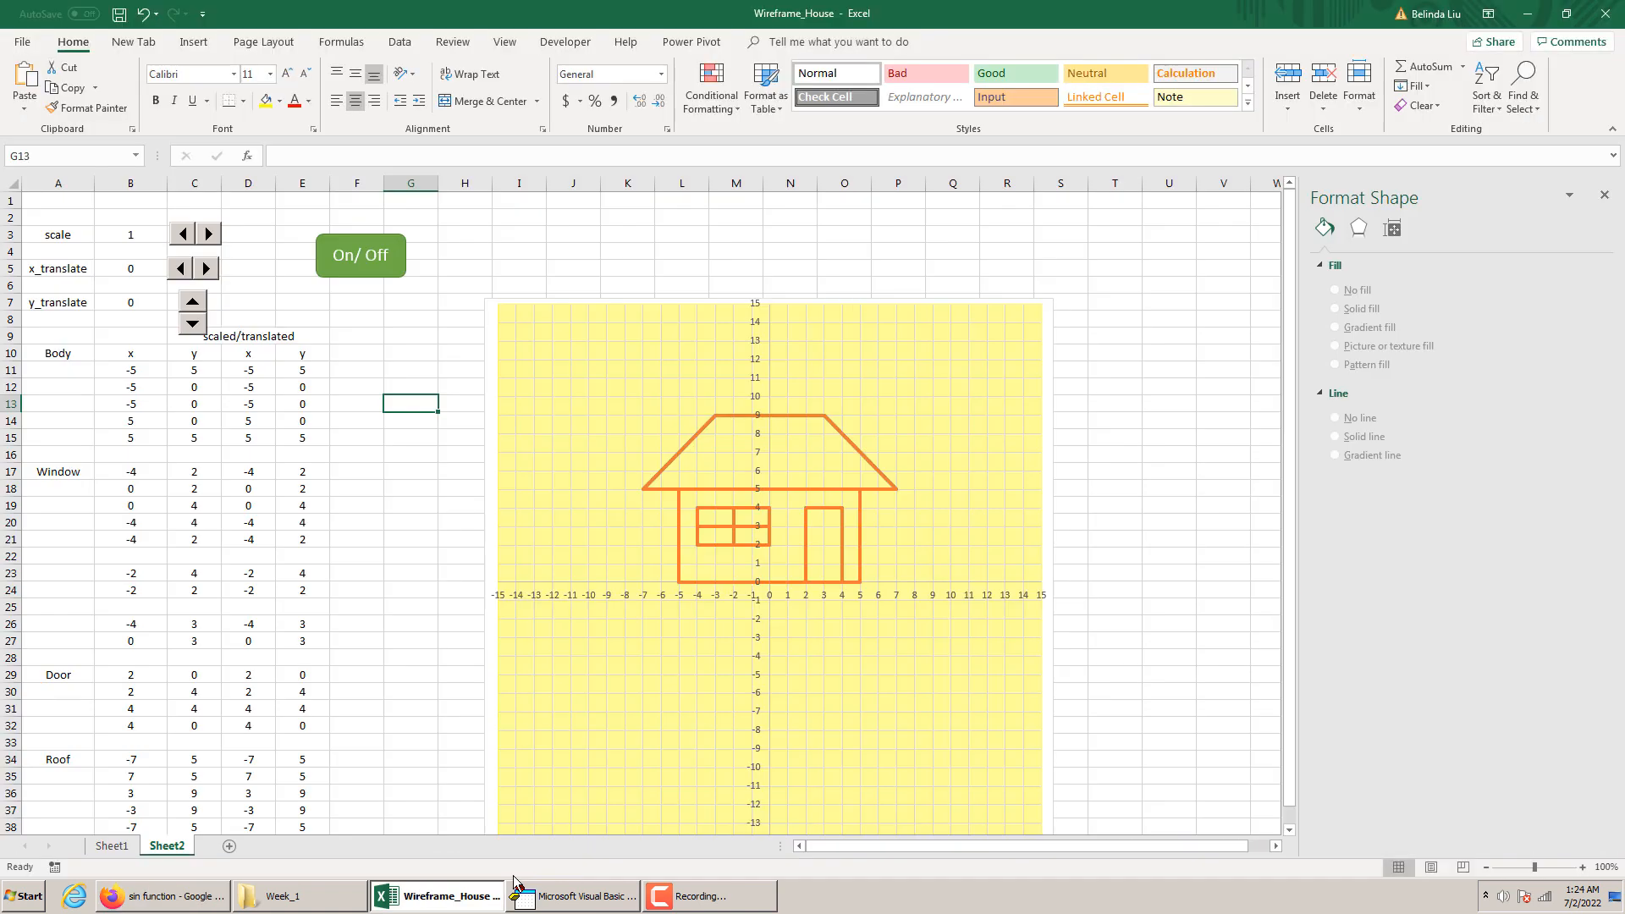
{"action": "left_click", "coordinate": [516, 888]}
{"action": "left_click", "coordinate": [804, 572]}
{"action": "type", "text": "="}
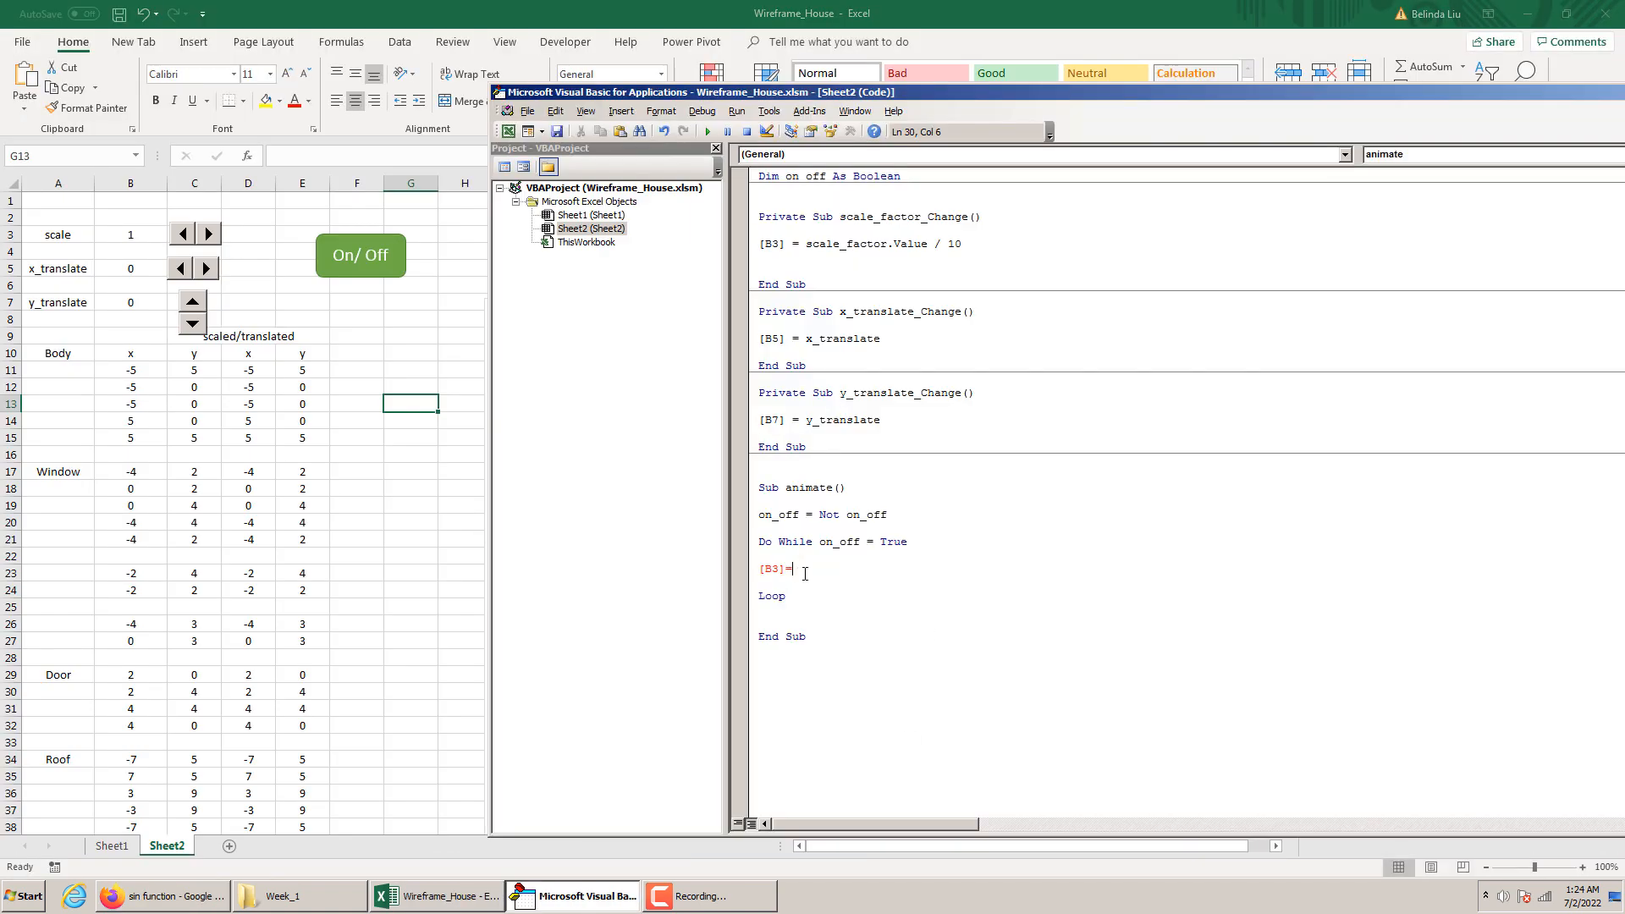
{"action": "type", "text": " sin("}
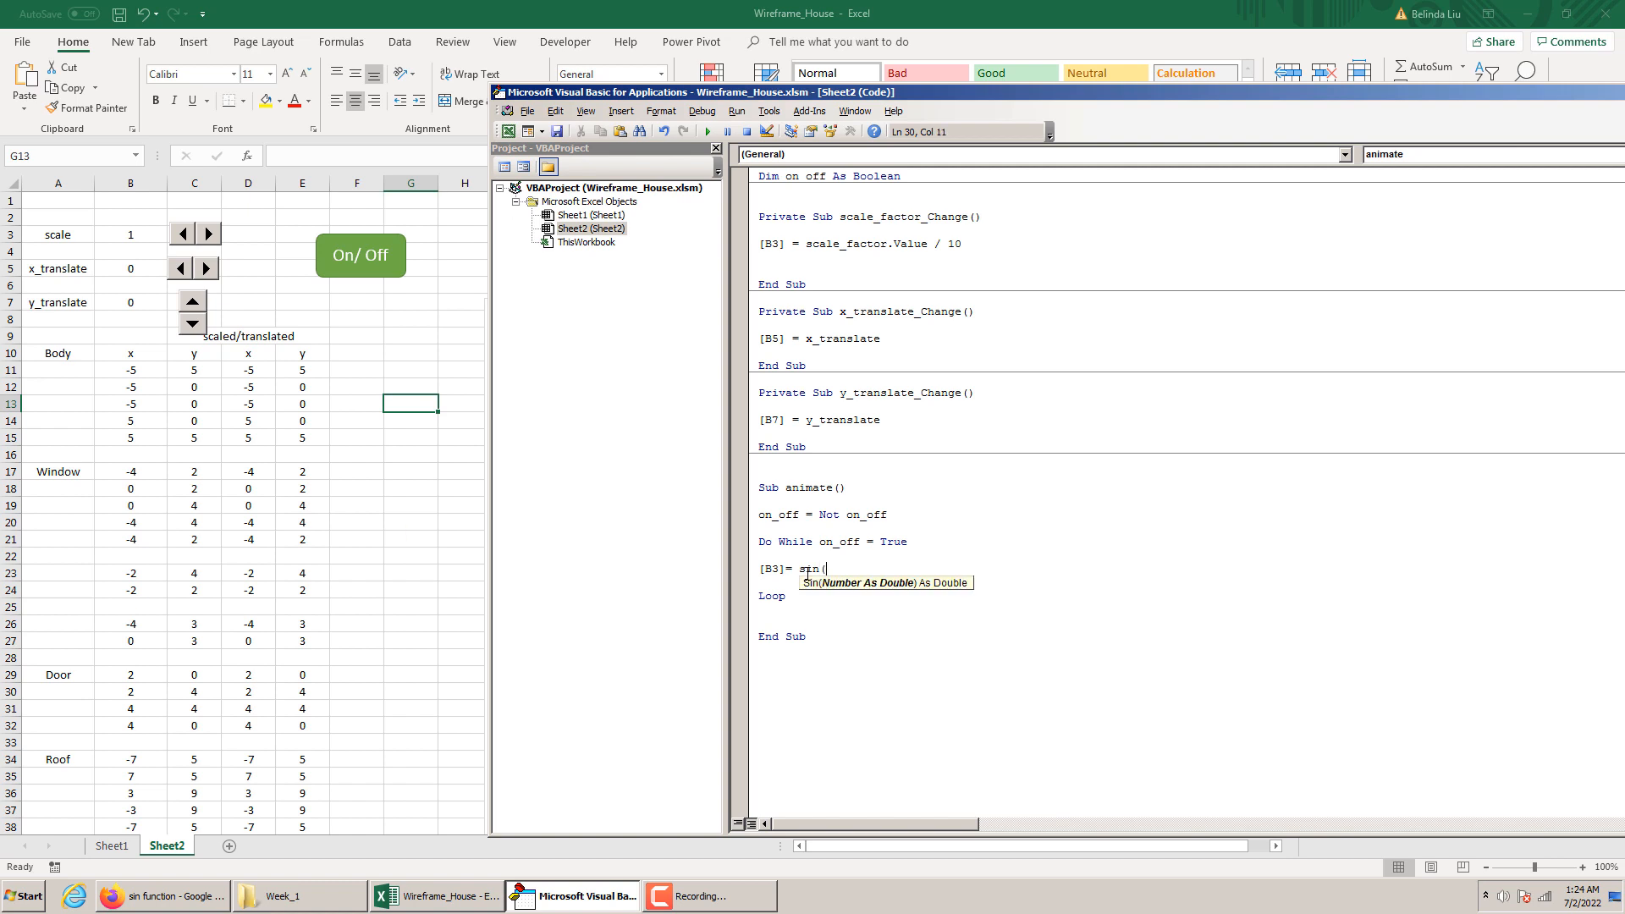
{"action": "type", "text": "i)"}
Insert a new line after the Do While condition and begin a counter statement for i
{"action": "left_click", "coordinate": [920, 540]}
{"action": "key", "text": "Return"}
{"action": "key", "text": "Return"}
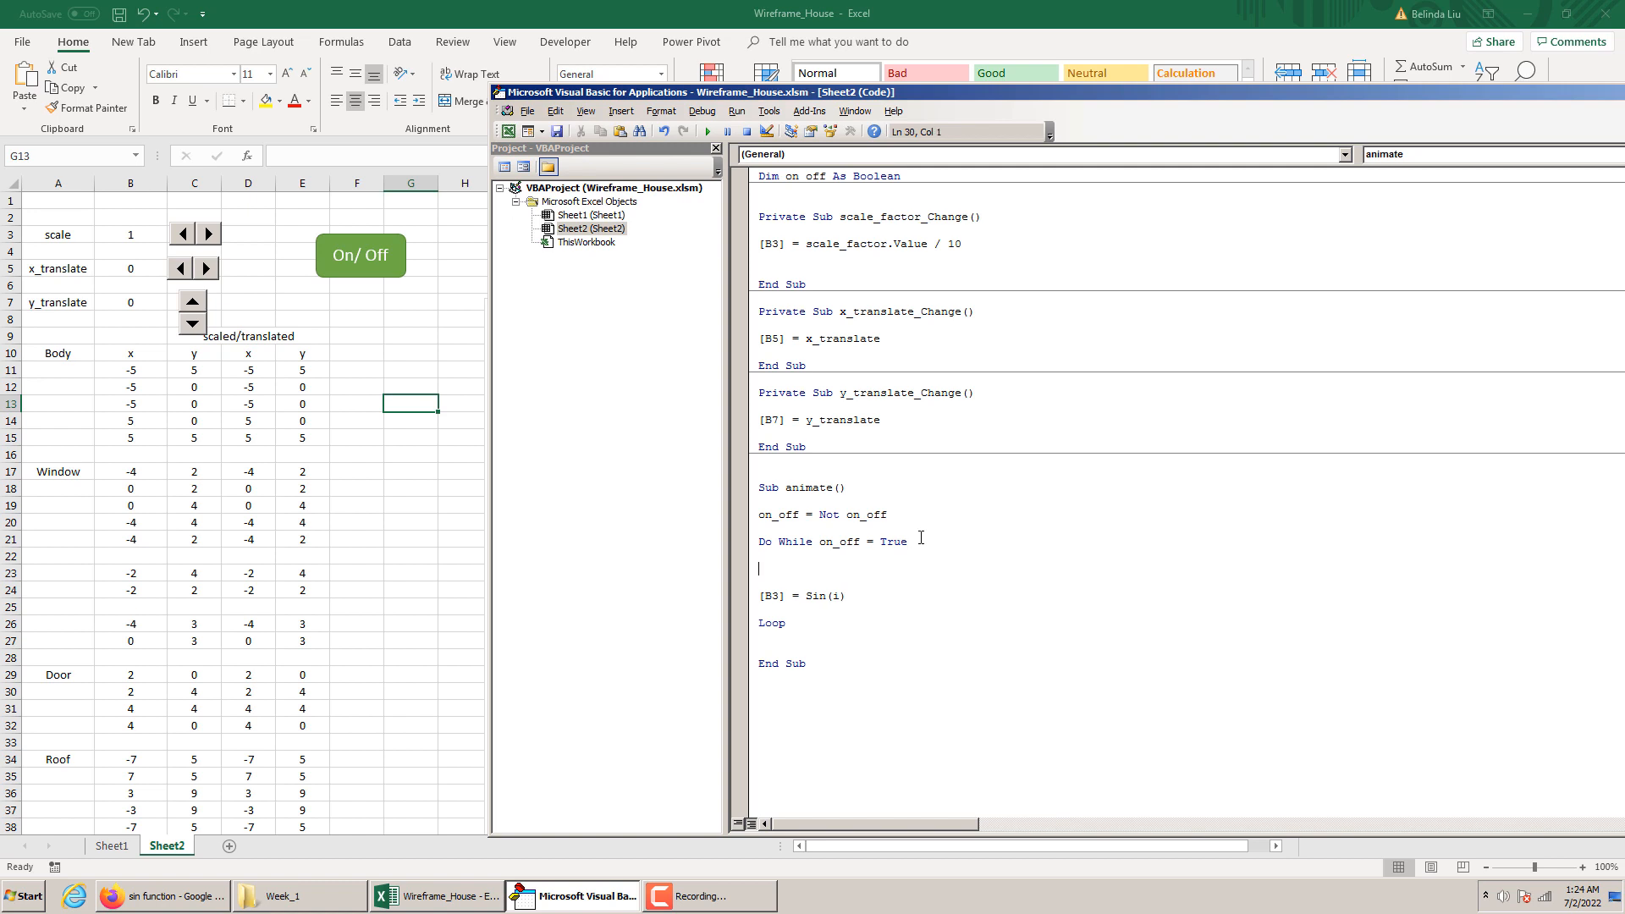
{"action": "type", "text": "i=i_1"}
{"action": "key", "text": "BackSpace"}
{"action": "key", "text": "BackSpace"}
{"action": "type", "text": "_1"}
Correct the counter statement to i = i + 1 on its own line above the sine statement
{"action": "key", "text": "Delete"}
{"action": "key", "text": "Delete"}
{"action": "key", "text": "Delete"}
{"action": "key", "text": "Delete"}
{"action": "key", "text": "Delete"}
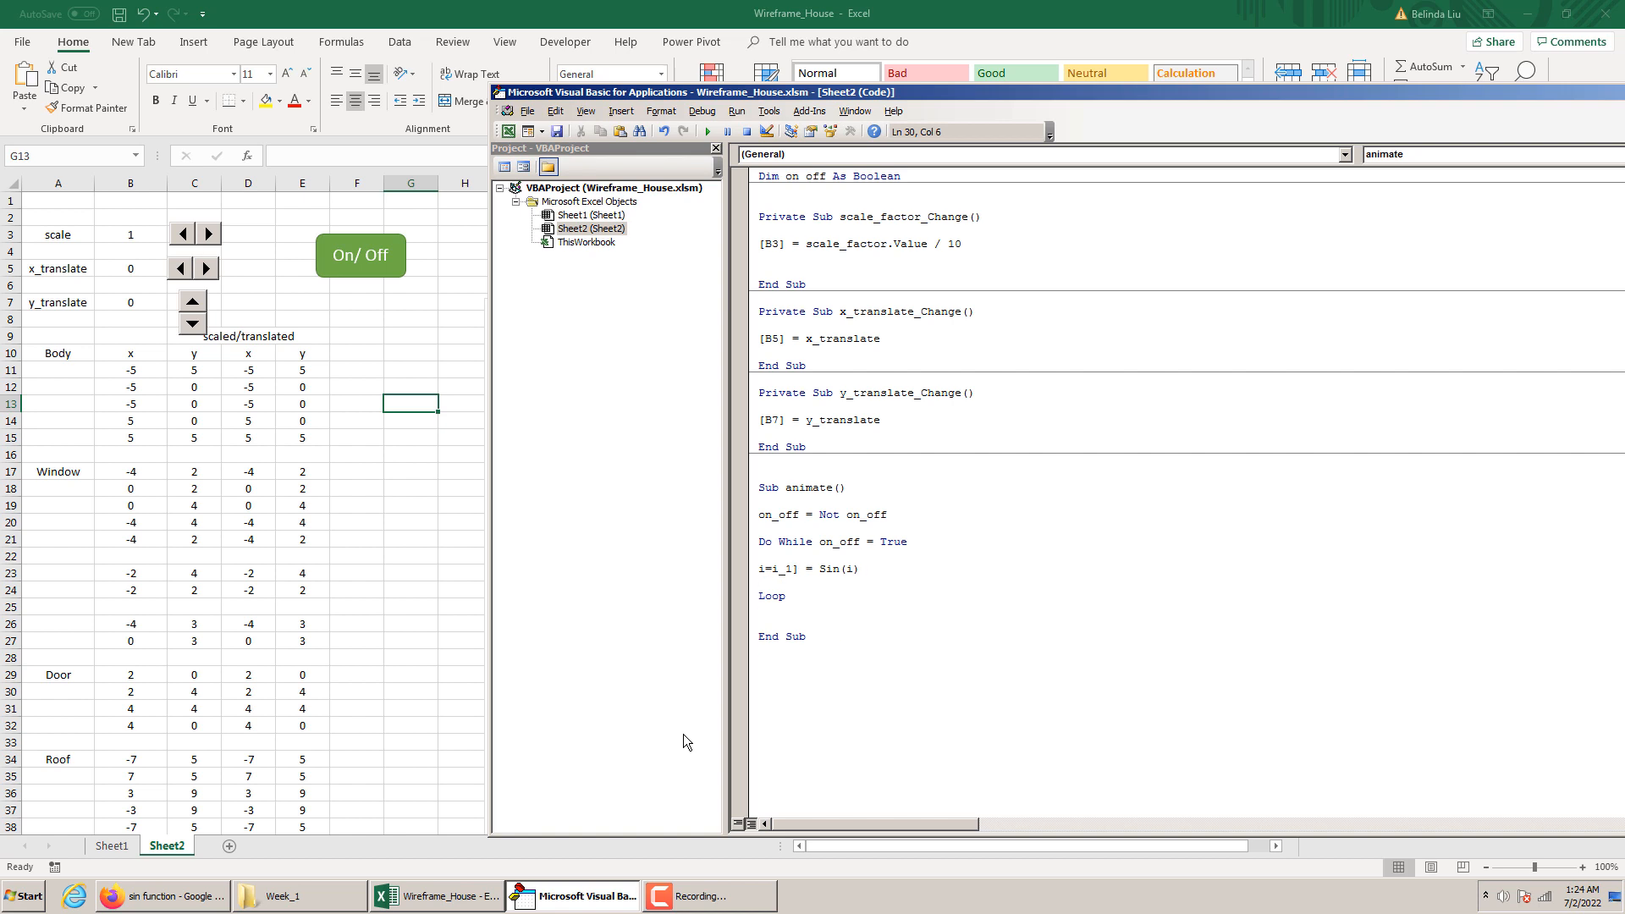
{"action": "key", "text": "BackSpace"}
{"action": "key", "text": "BackSpace"}
{"action": "key", "text": "BackSpace"}
{"action": "key", "text": "Return"}
{"action": "left_click", "coordinate": [811, 501]}
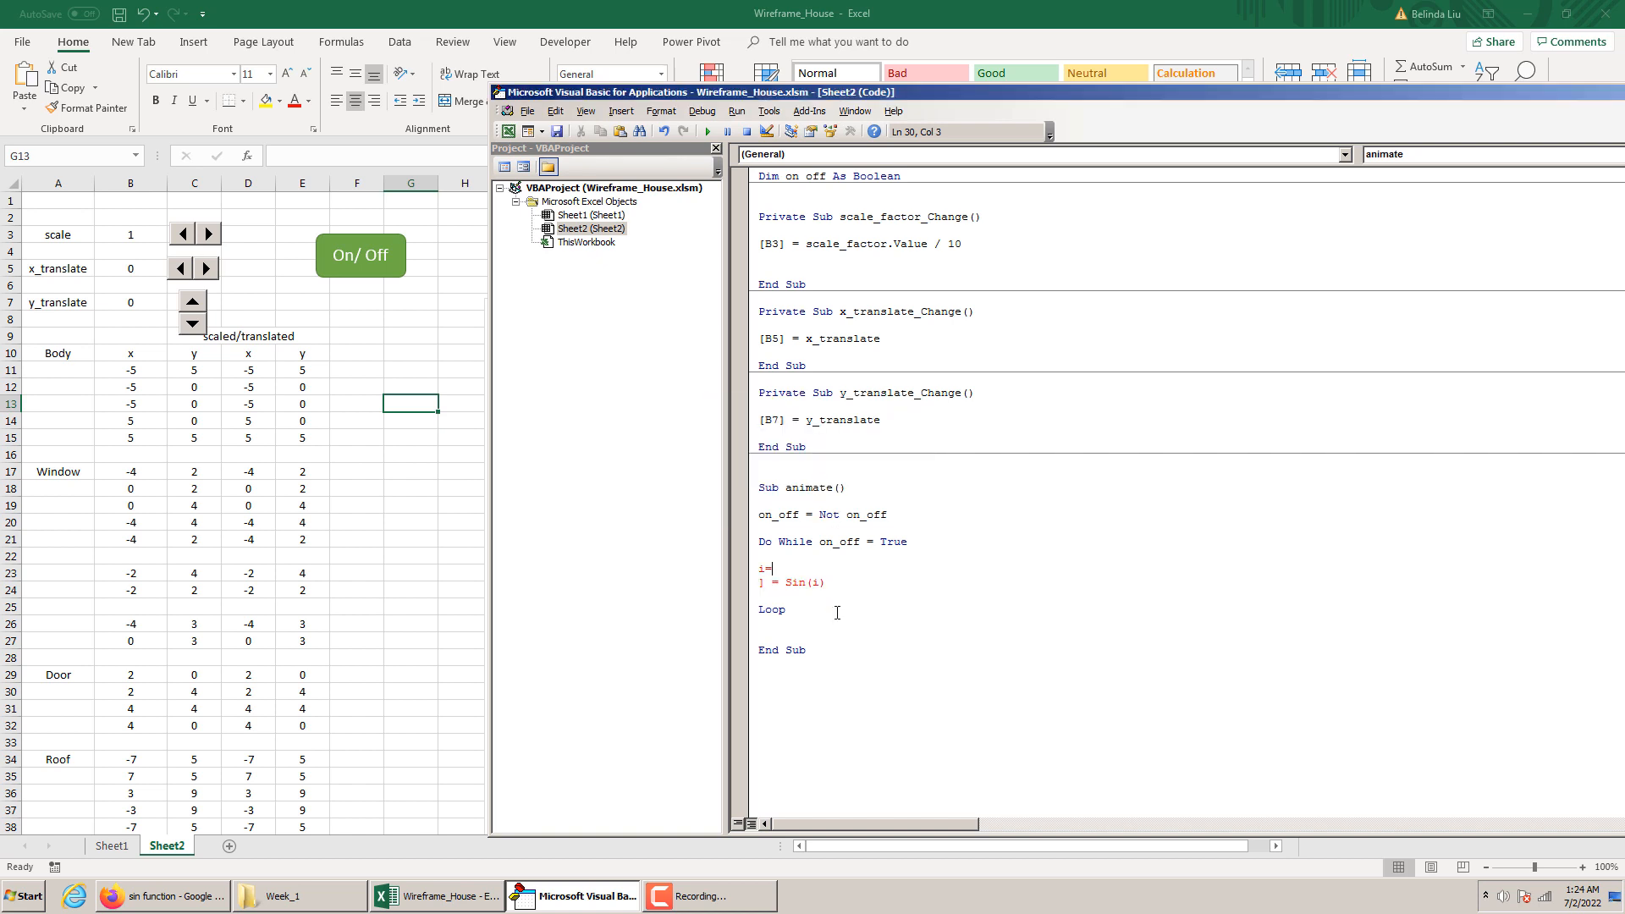
{"action": "type", "text": "i+1"}
{"action": "key", "text": "Return"}
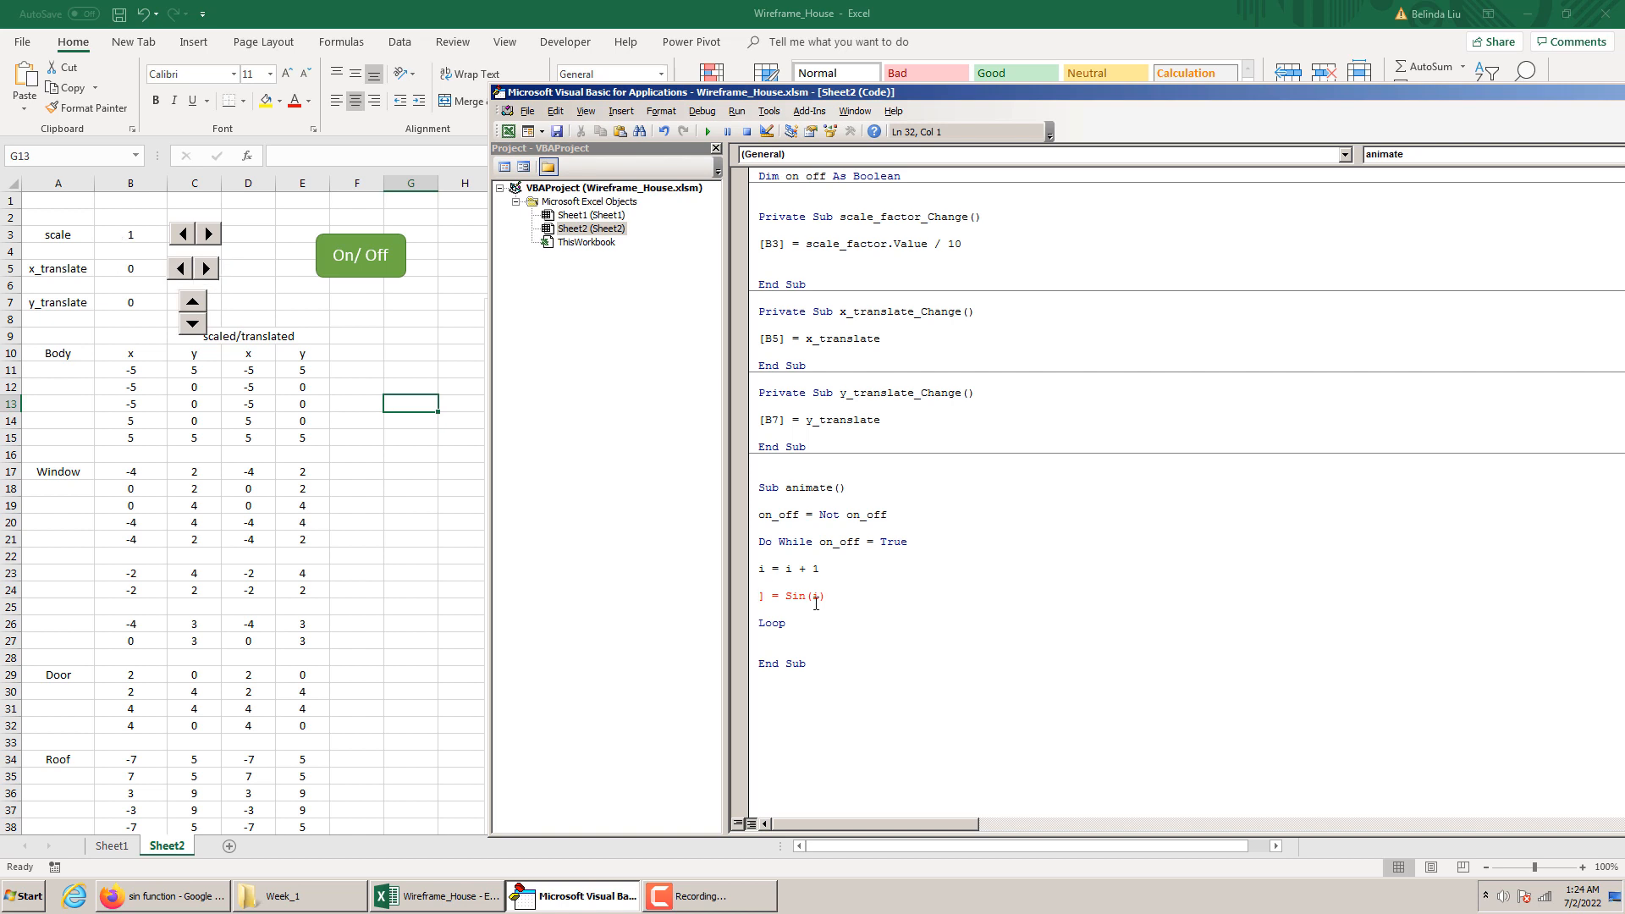
Repair the sine statement and divide its argument by 20, so it reads [B3] = Sin(i / 20)
{"action": "type", "text": "[B3"}
{"action": "left_click", "coordinate": [843, 596]}
{"action": "type", "text": "2-"}
Add a DoEvents statement below the sine statement, directly above Loop
{"action": "key", "text": "Return"}
{"action": "key", "text": "Return"}
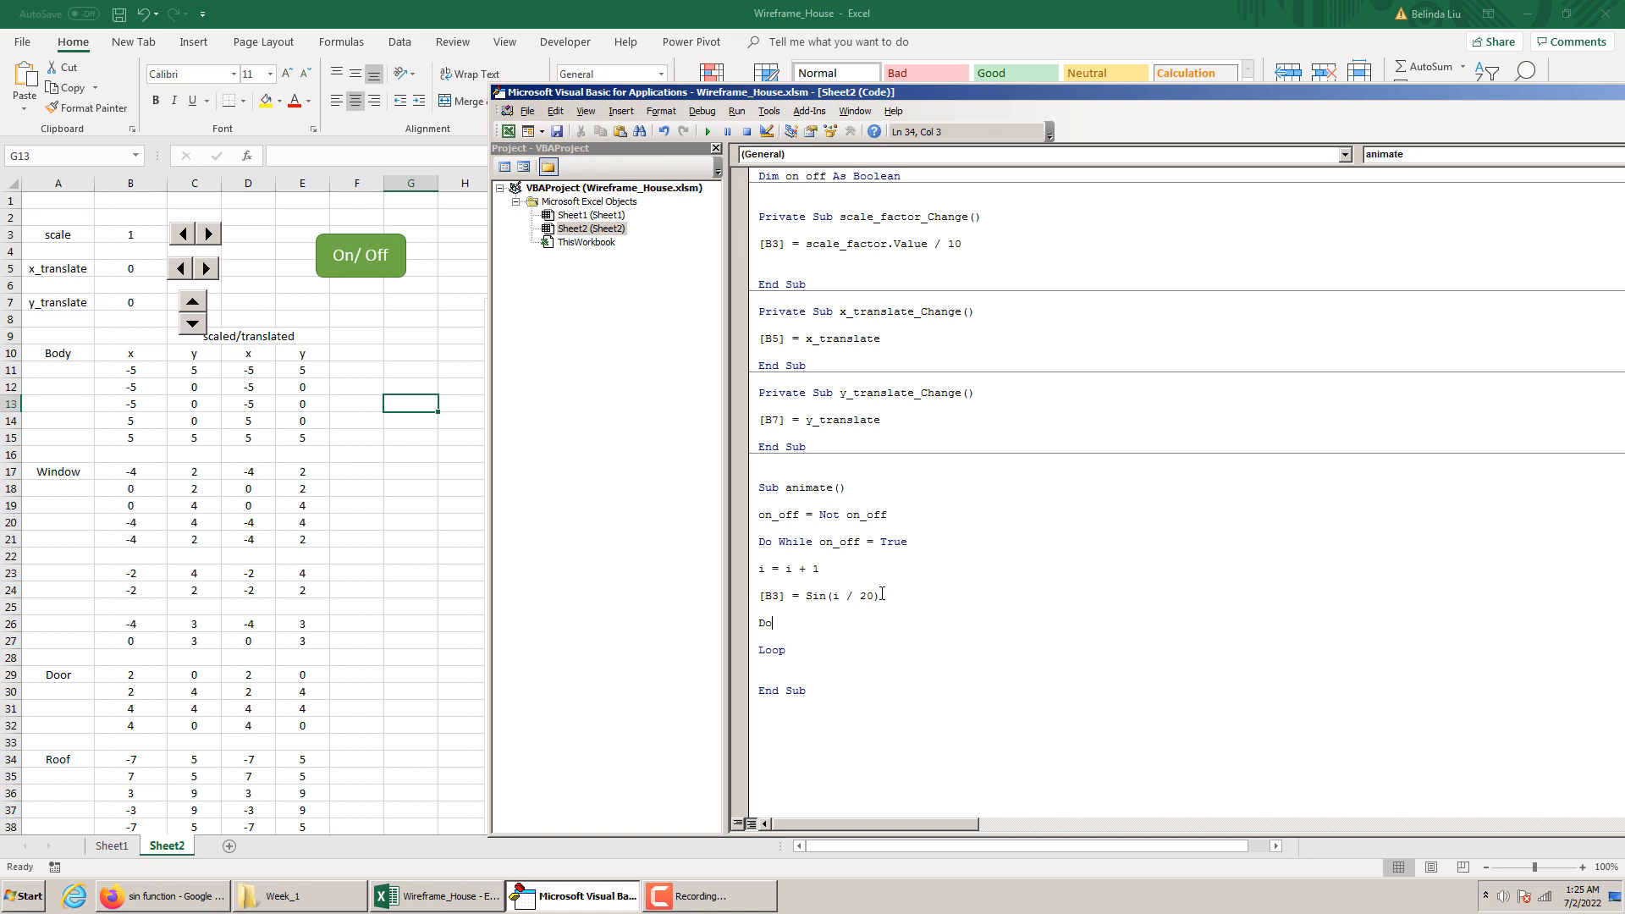
{"action": "type", "text": "DoEvents"}
{"action": "left_click", "coordinate": [875, 609]}
{"action": "key", "text": "BackSpace"}
Duplicate the DoEvents statement twice so that three consecutive DoEvents lines precede Loop
{"action": "left_click_drag", "start_coordinate": [814, 622], "coordinate": [761, 632]}
{"action": "key", "text": "ctrl+c"}
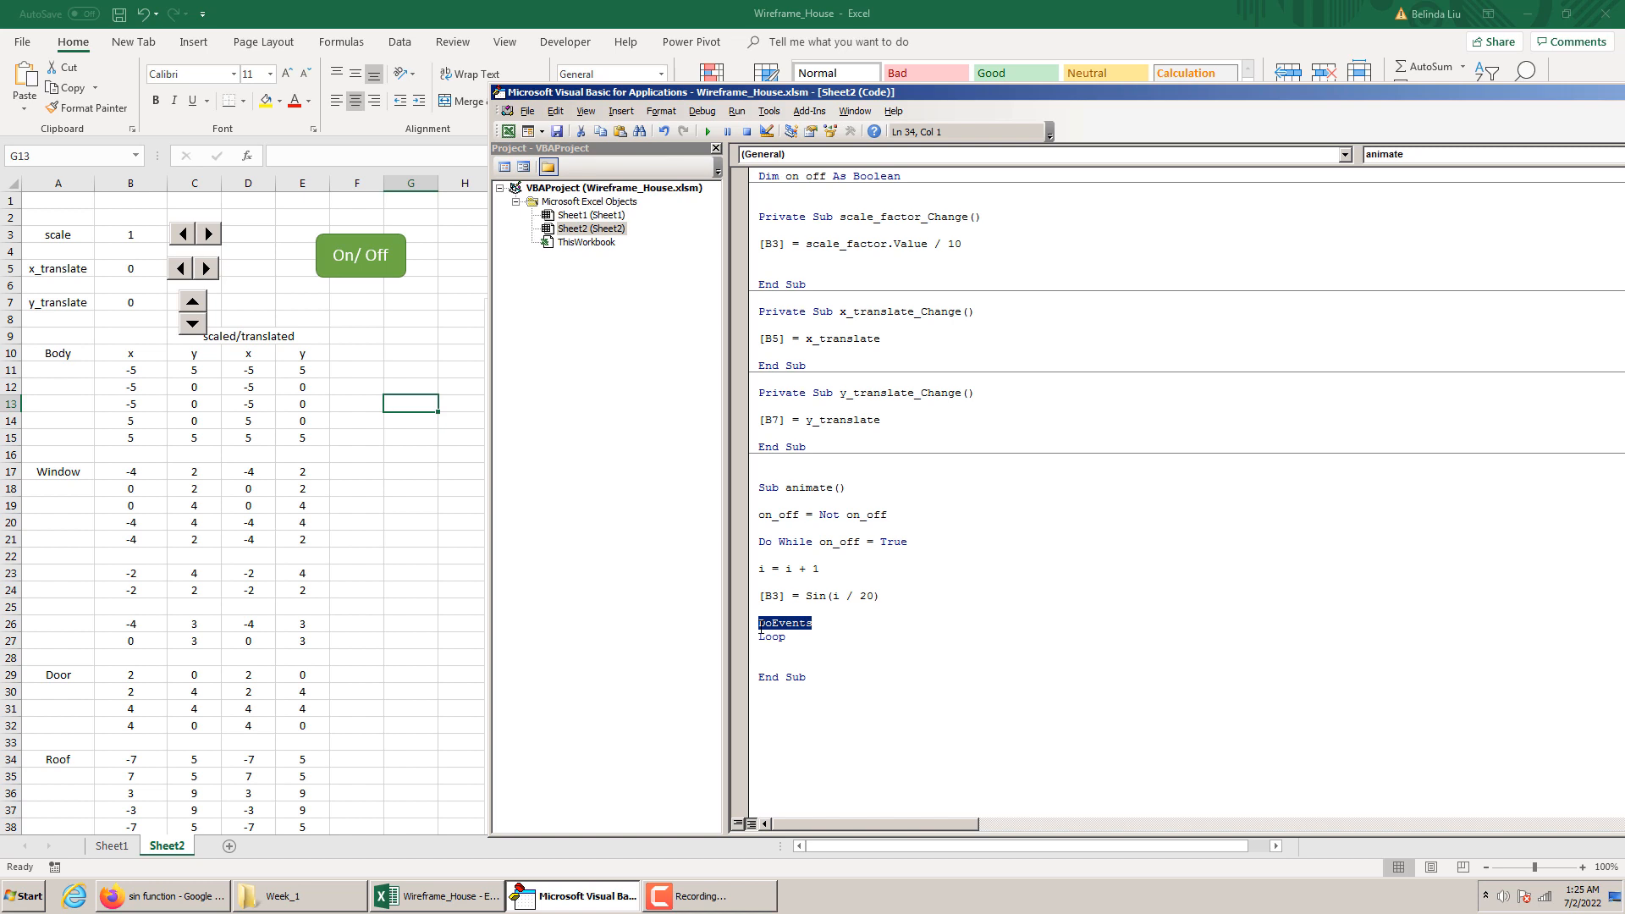
{"action": "left_click", "coordinate": [816, 622]}
{"action": "key", "text": "Return"}
{"action": "key", "text": "ctrl+v"}
{"action": "key", "text": "Return"}
{"action": "key", "text": "ctrl+v"}
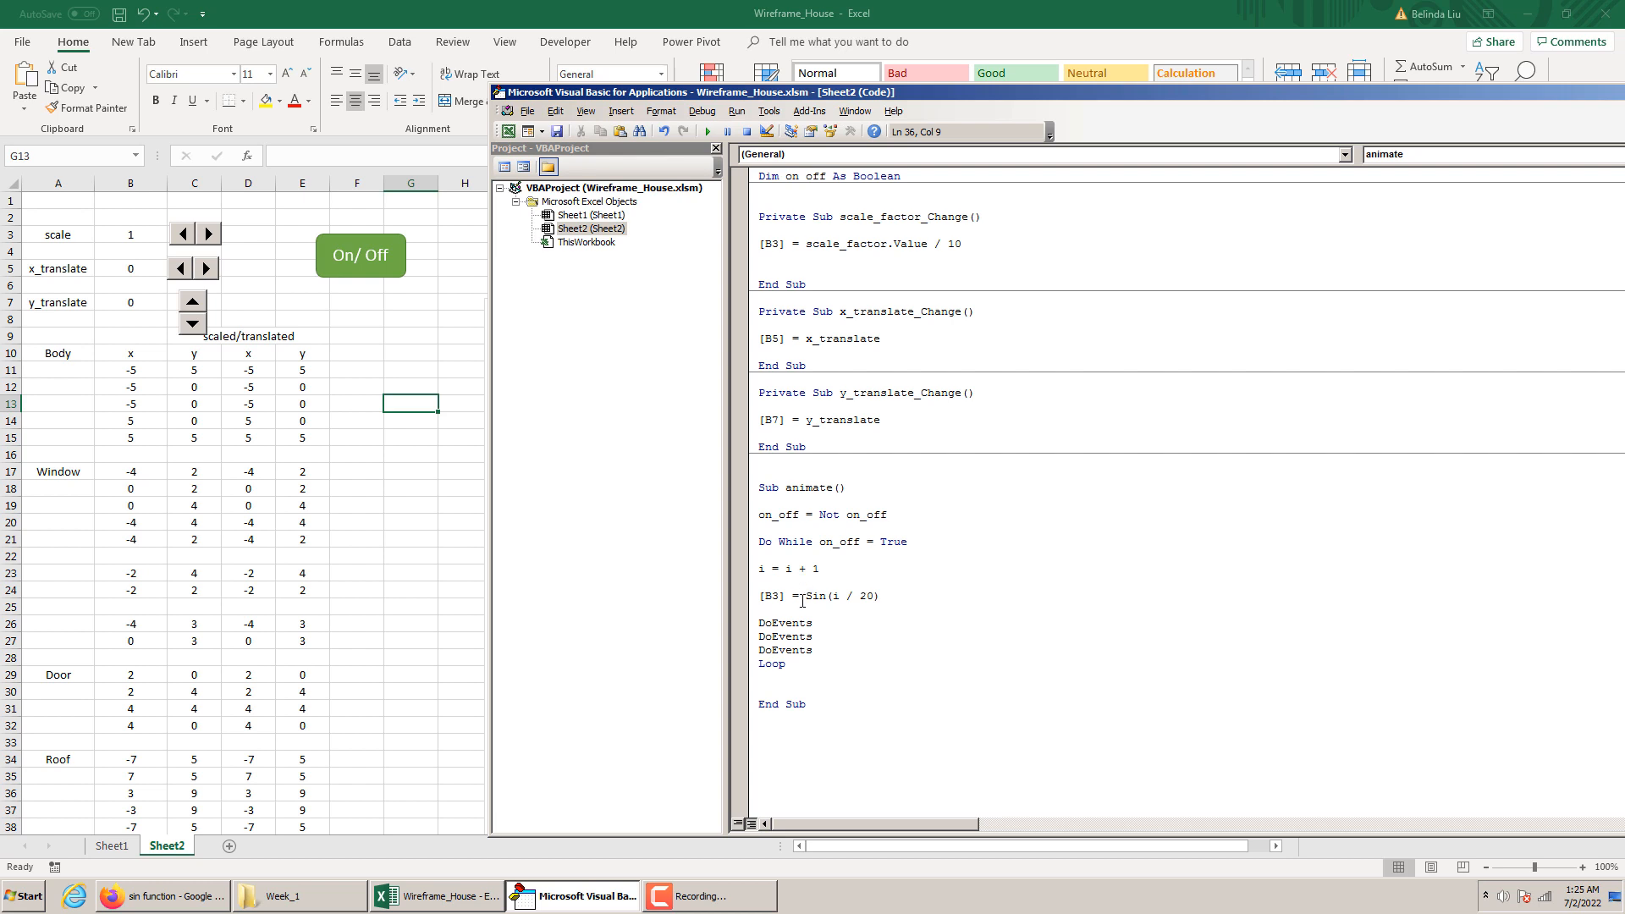
Test the animate macro from the VBA editor, watching the scale cell B3, and stop the run
{"action": "left_click", "coordinate": [389, 339]}
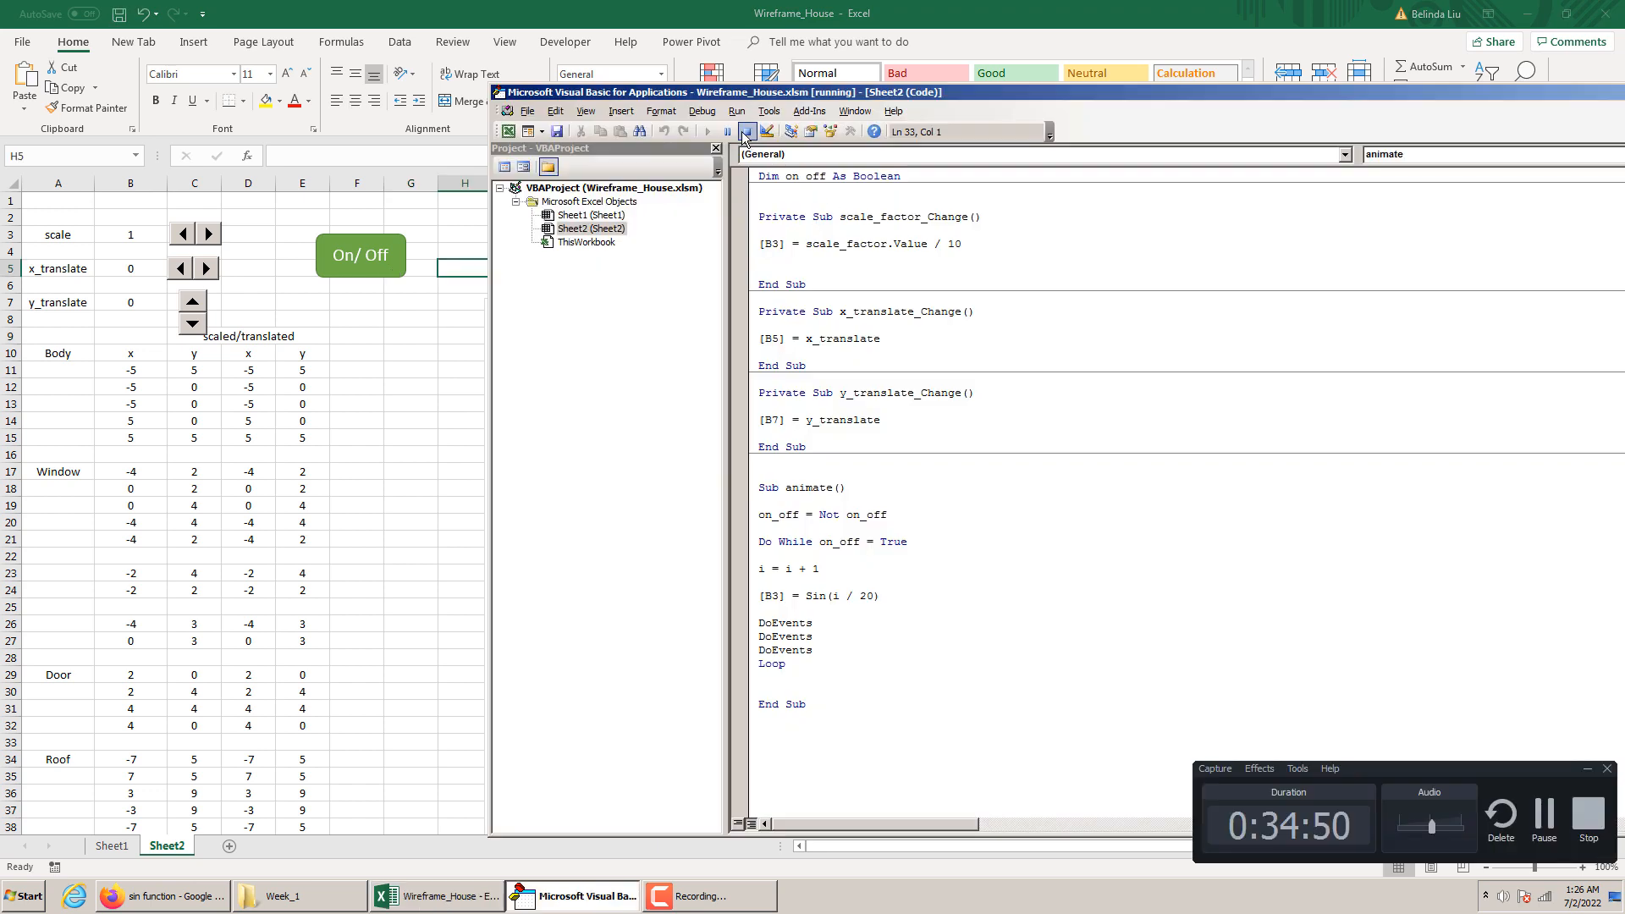
{"action": "left_click", "coordinate": [747, 132]}
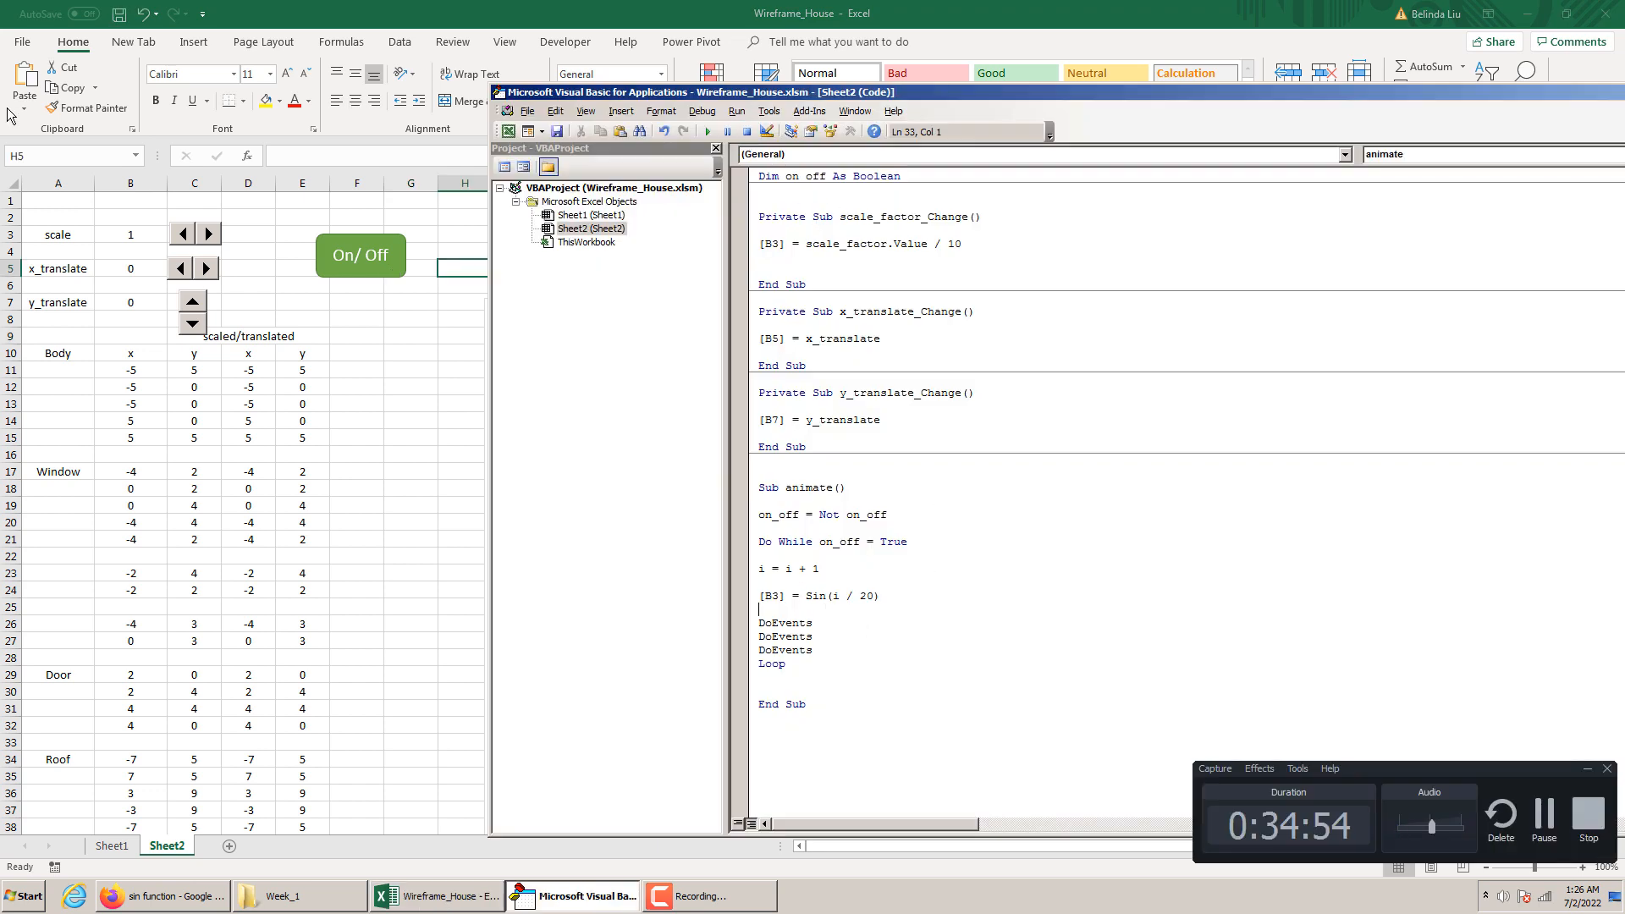
{"action": "left_click", "coordinate": [123, 235]}
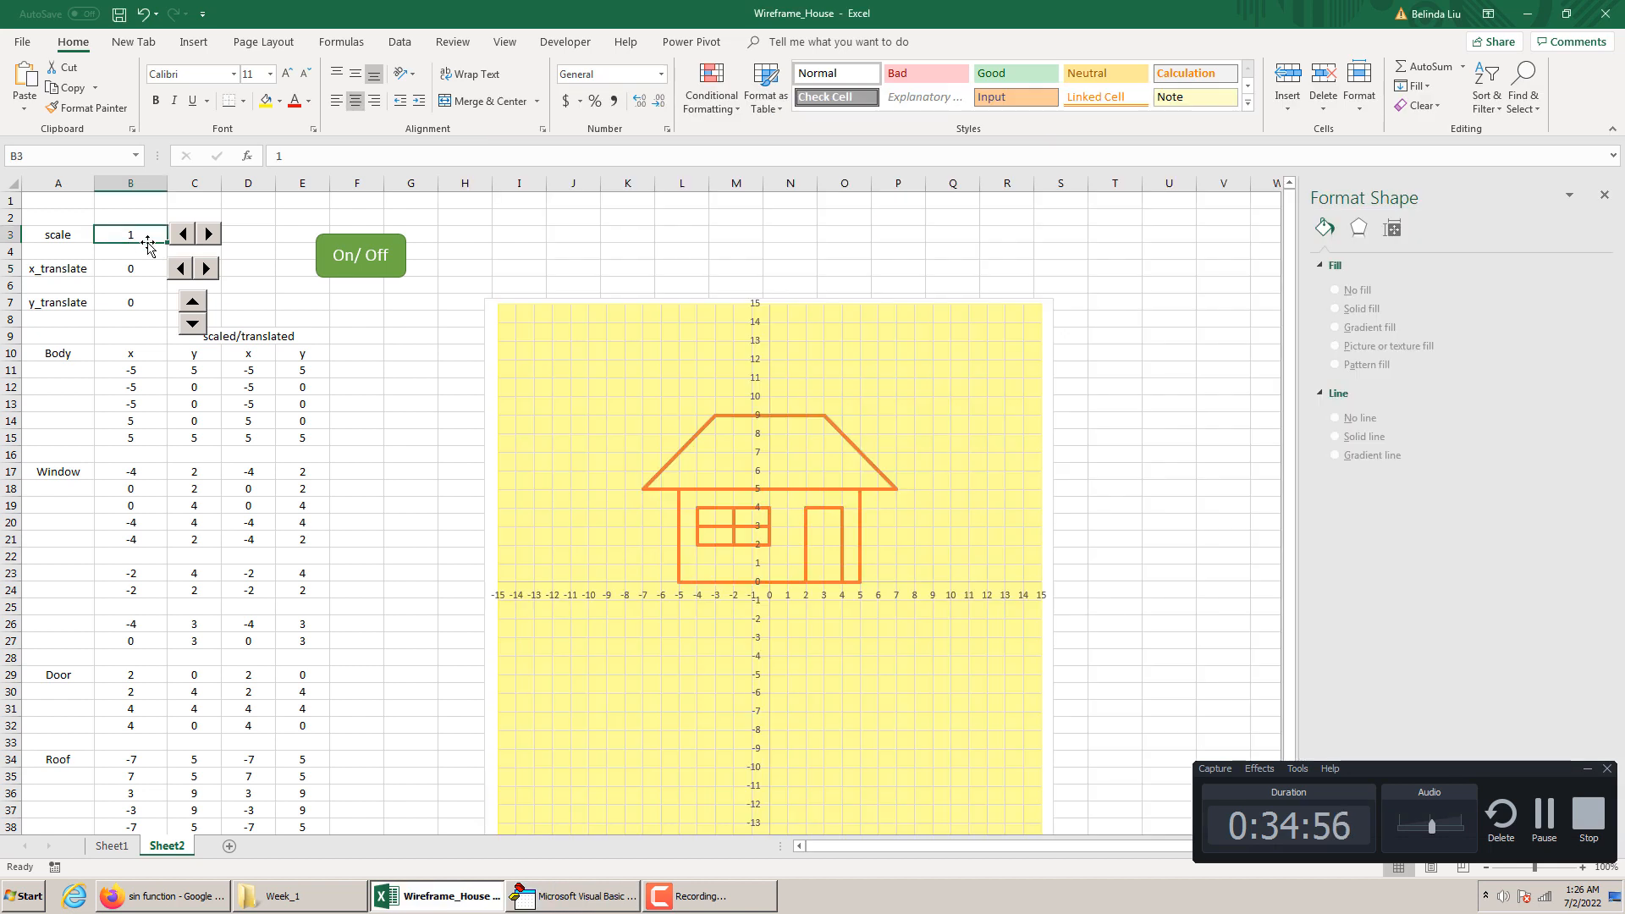
{"action": "left_click", "coordinate": [626, 895]}
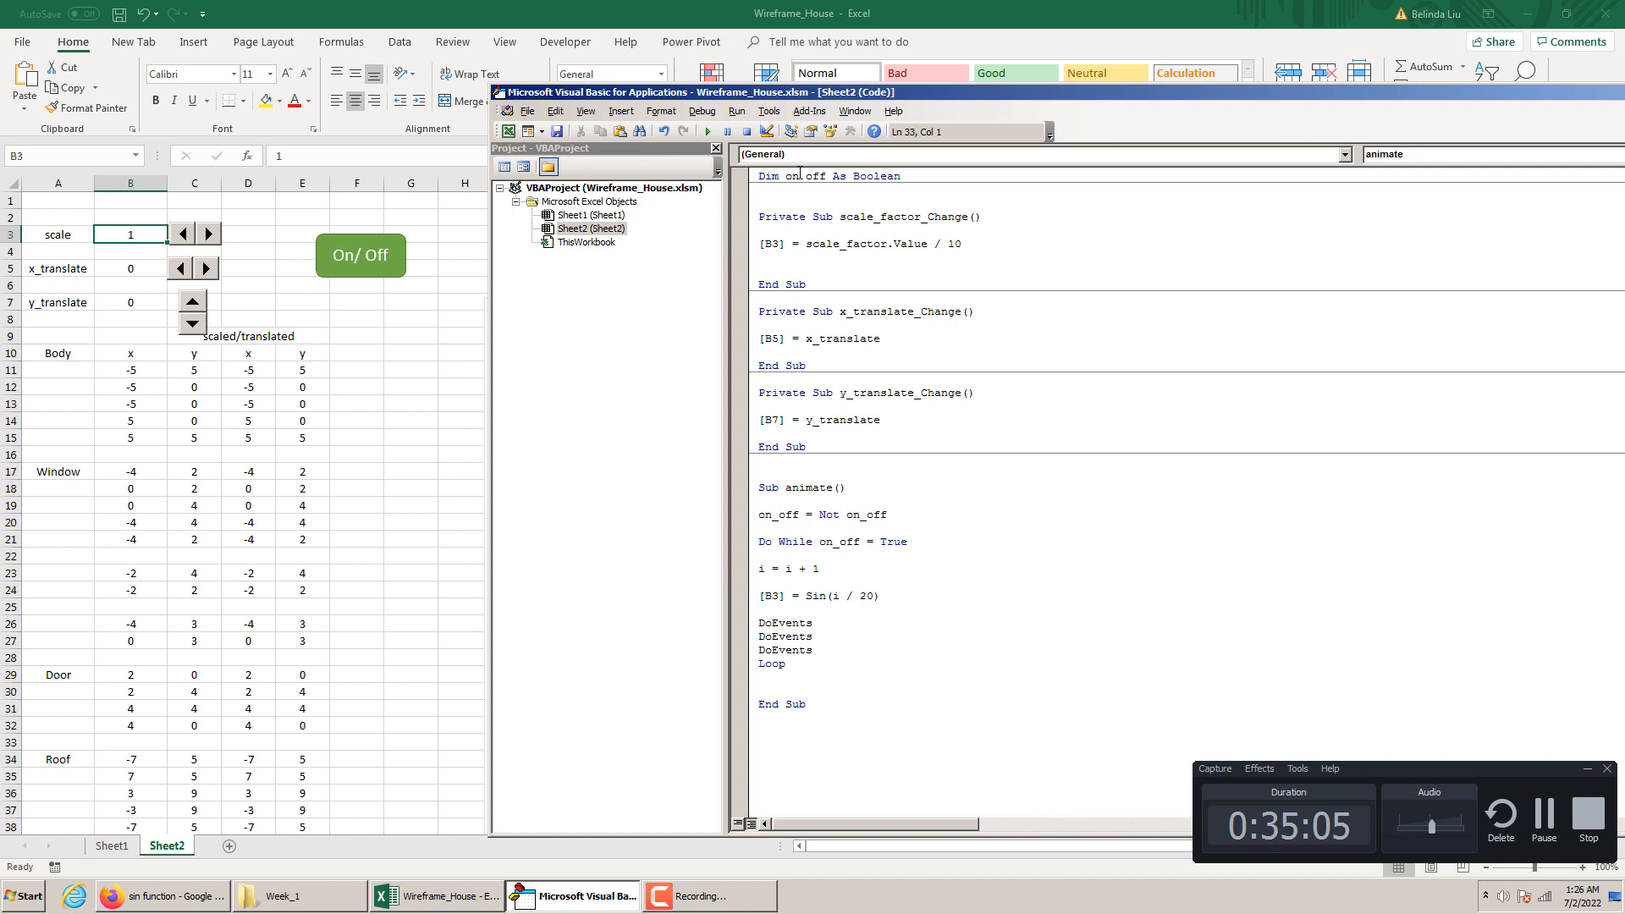
{"action": "left_click", "coordinate": [711, 132]}
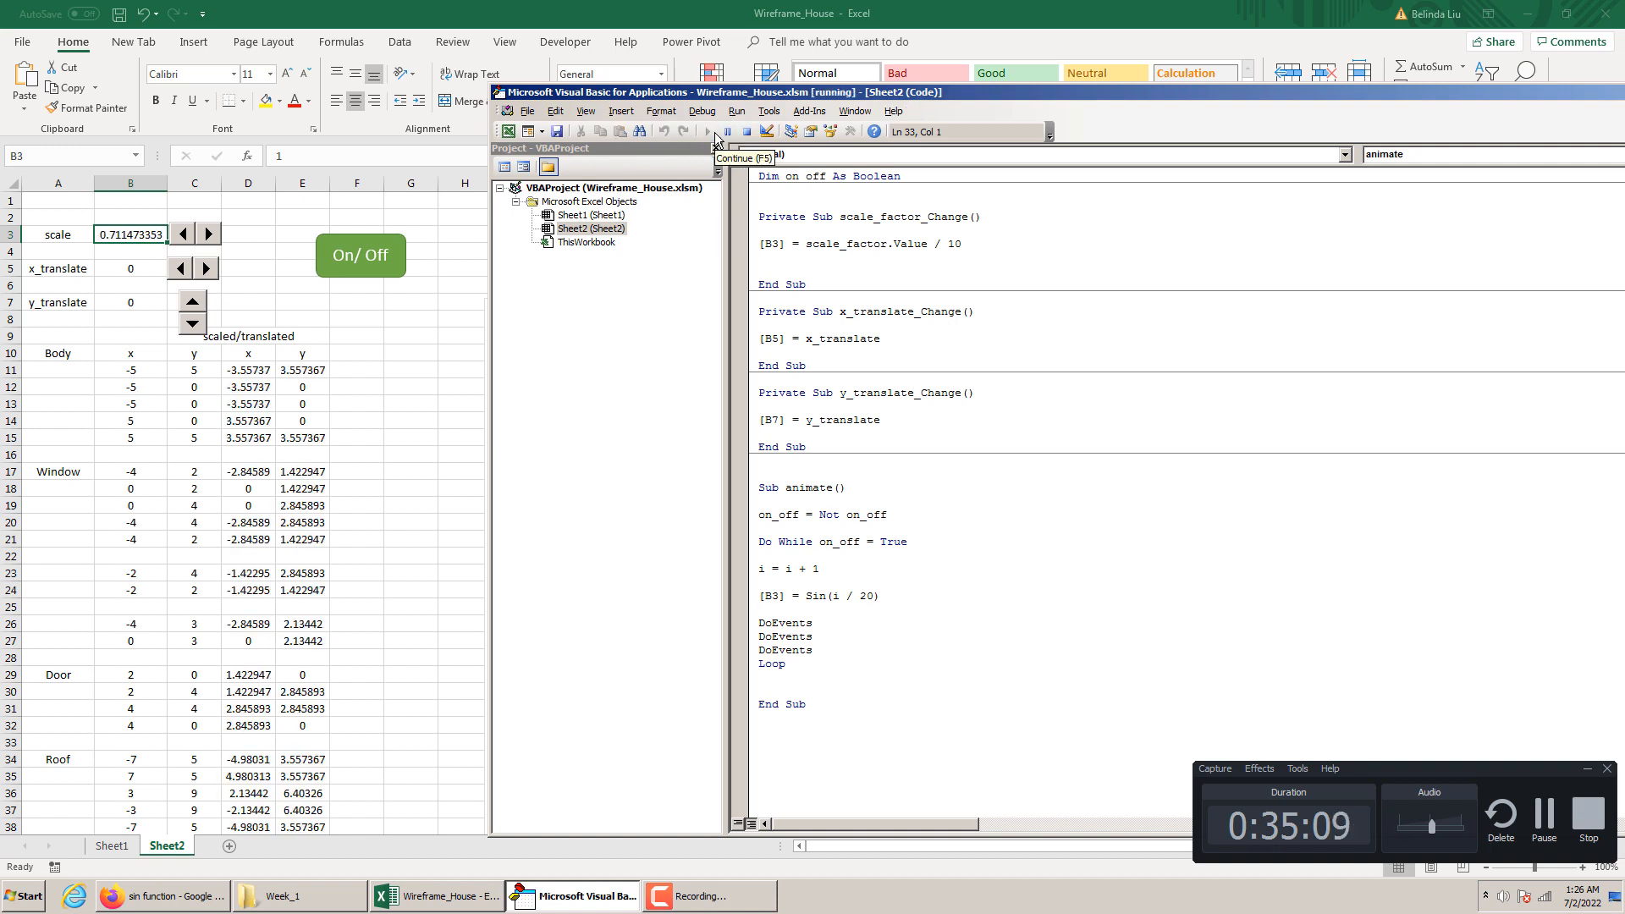
{"action": "left_click", "coordinate": [747, 136]}
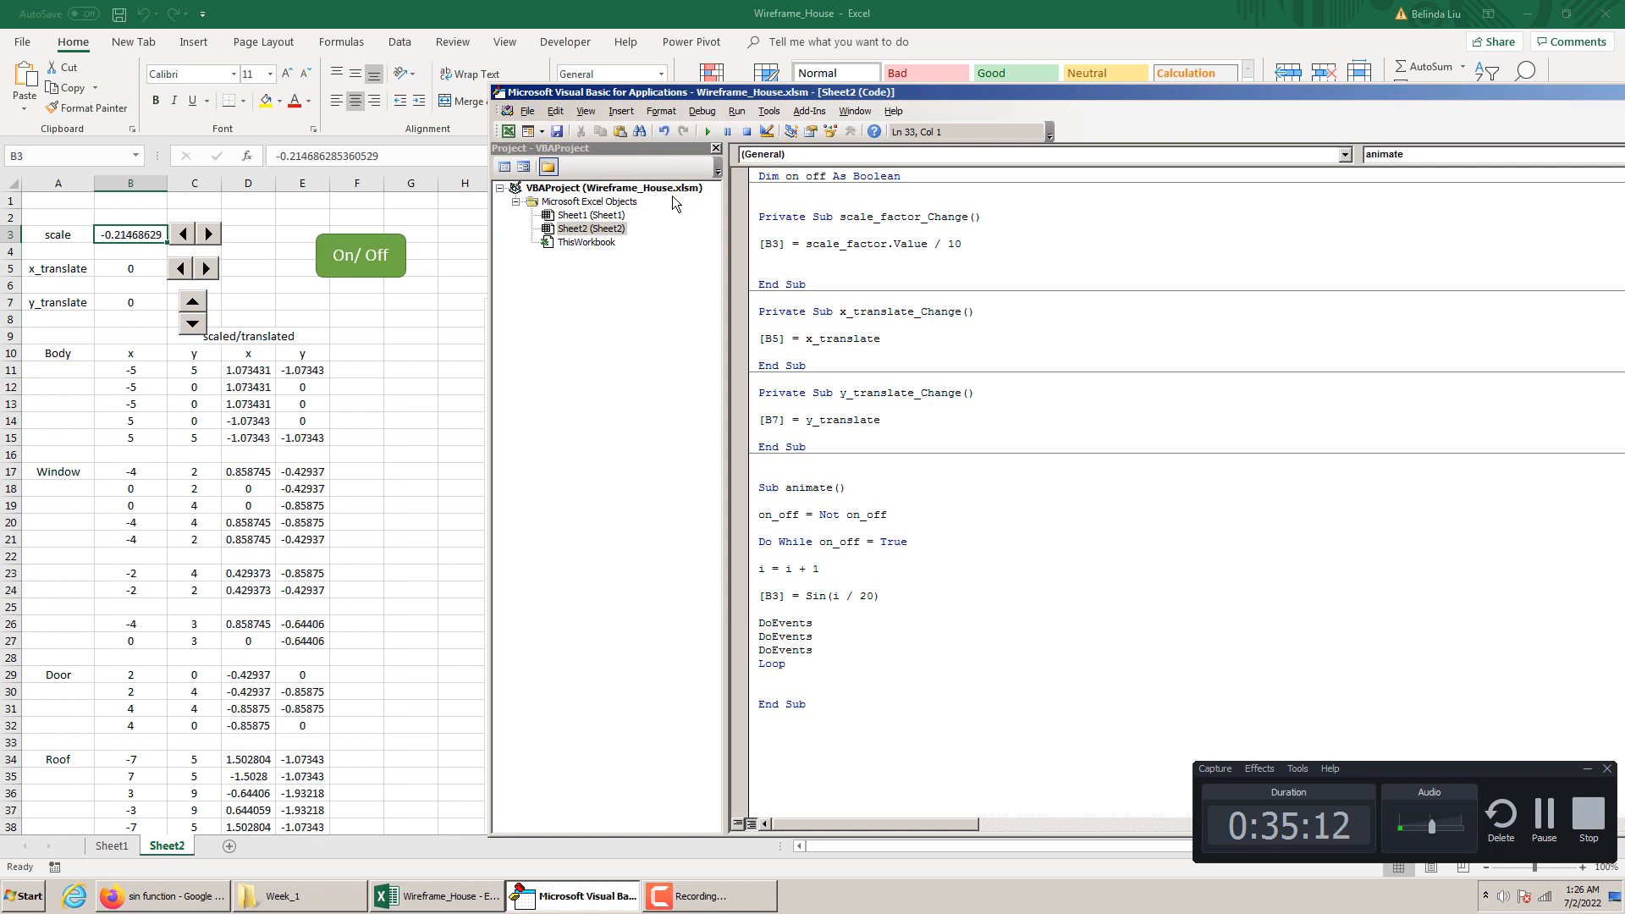
{"action": "right_click", "coordinate": [408, 255]}
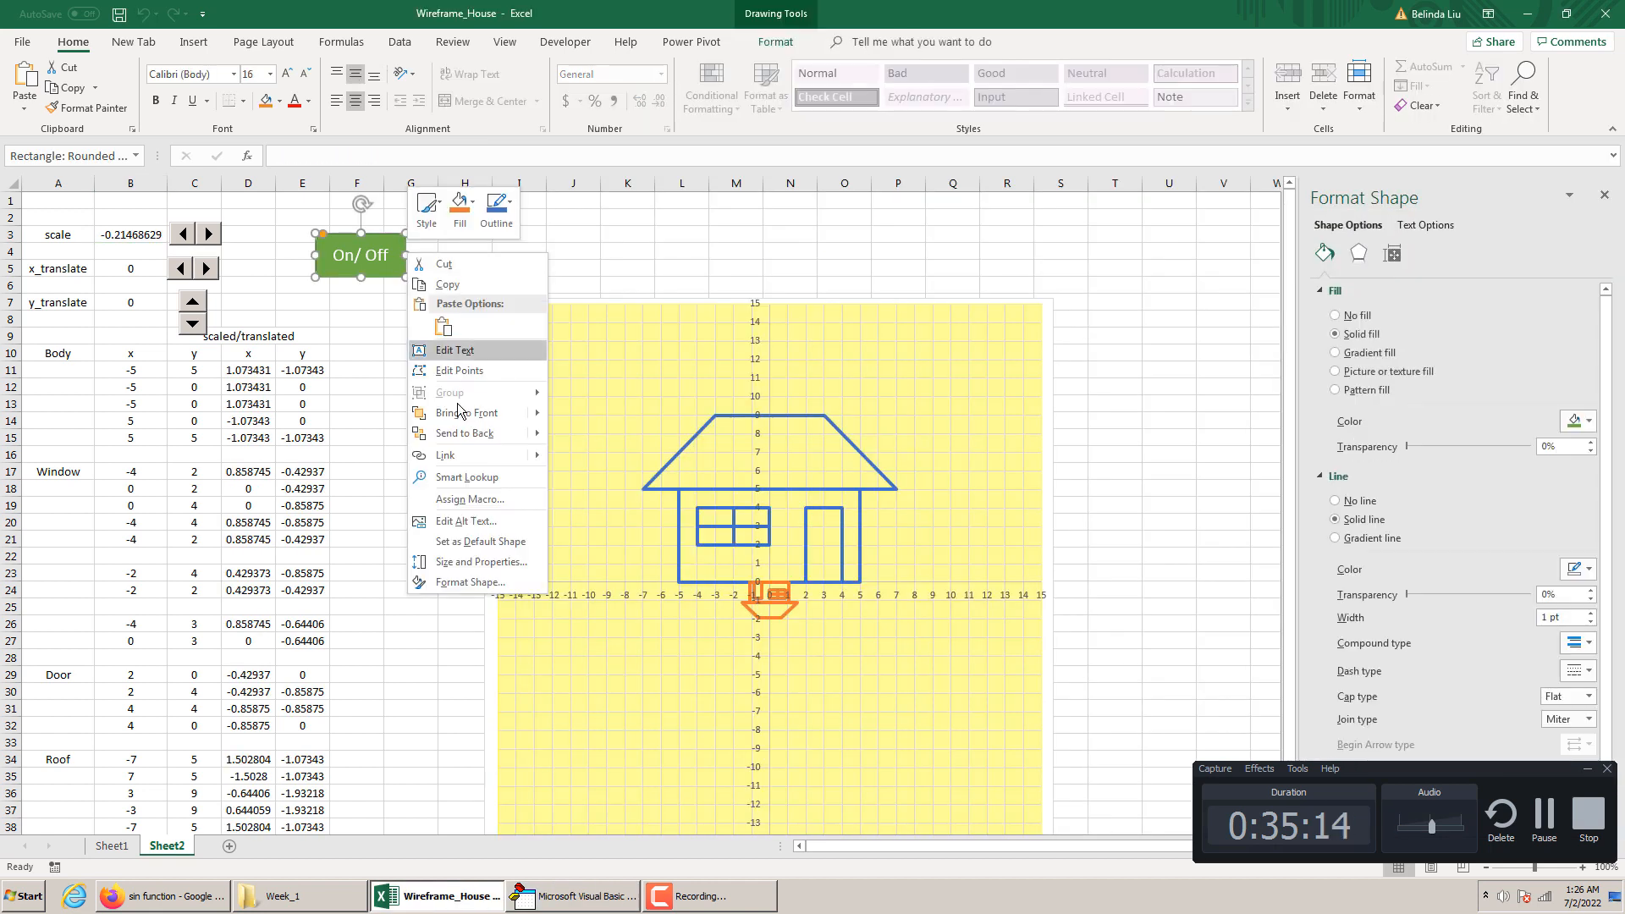
{"action": "left_click", "coordinate": [471, 500]}
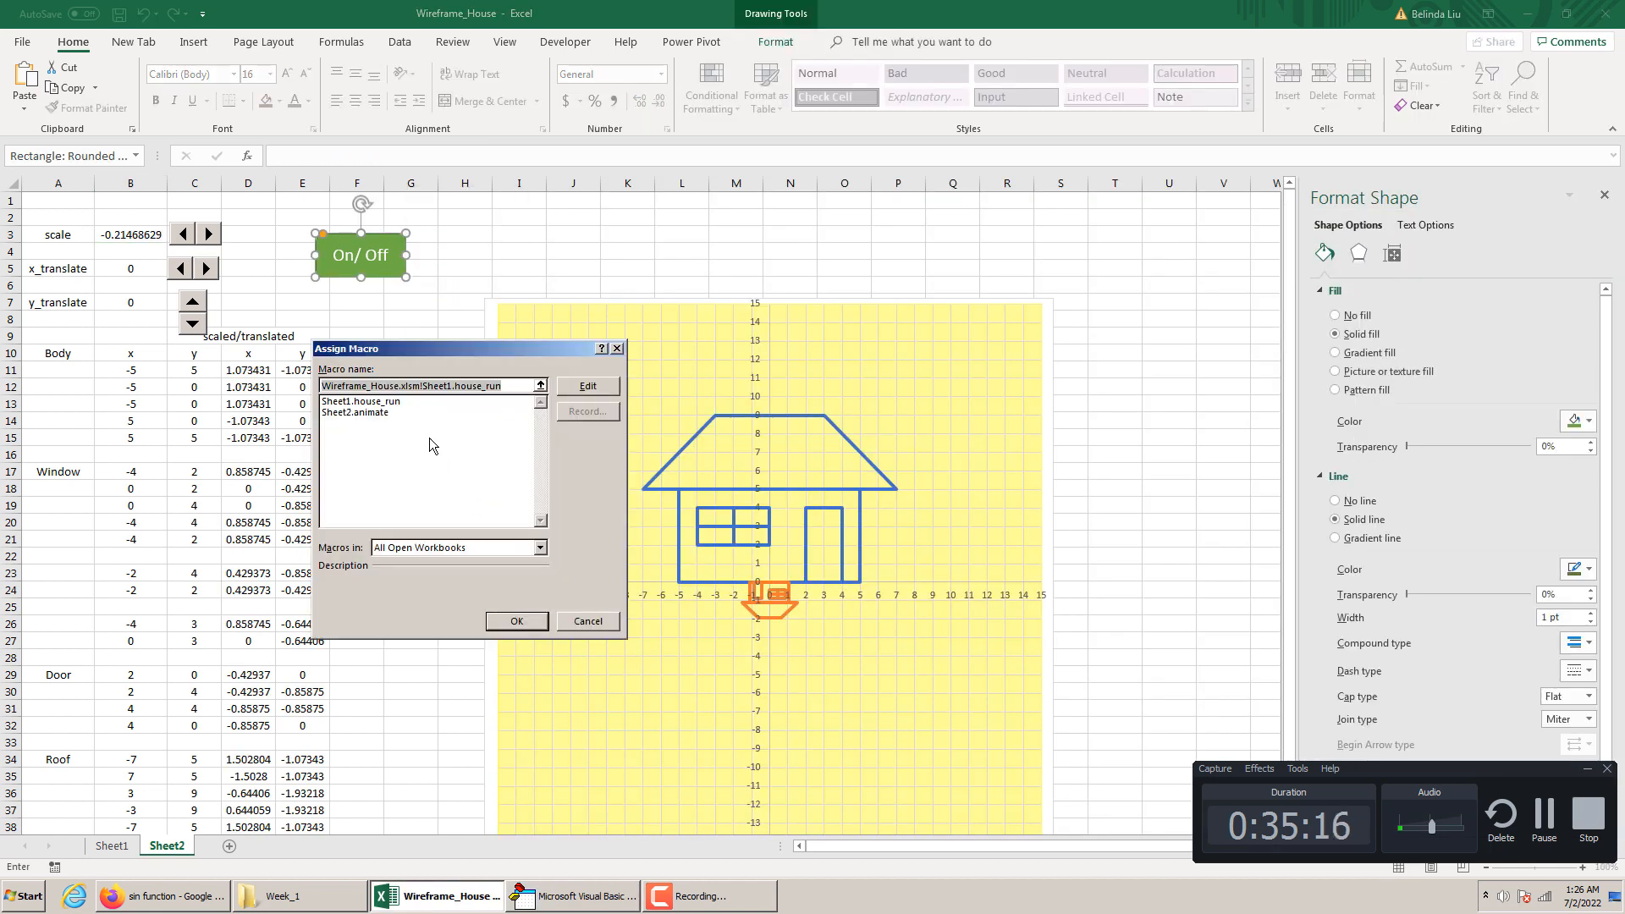
{"action": "left_click", "coordinate": [385, 414]}
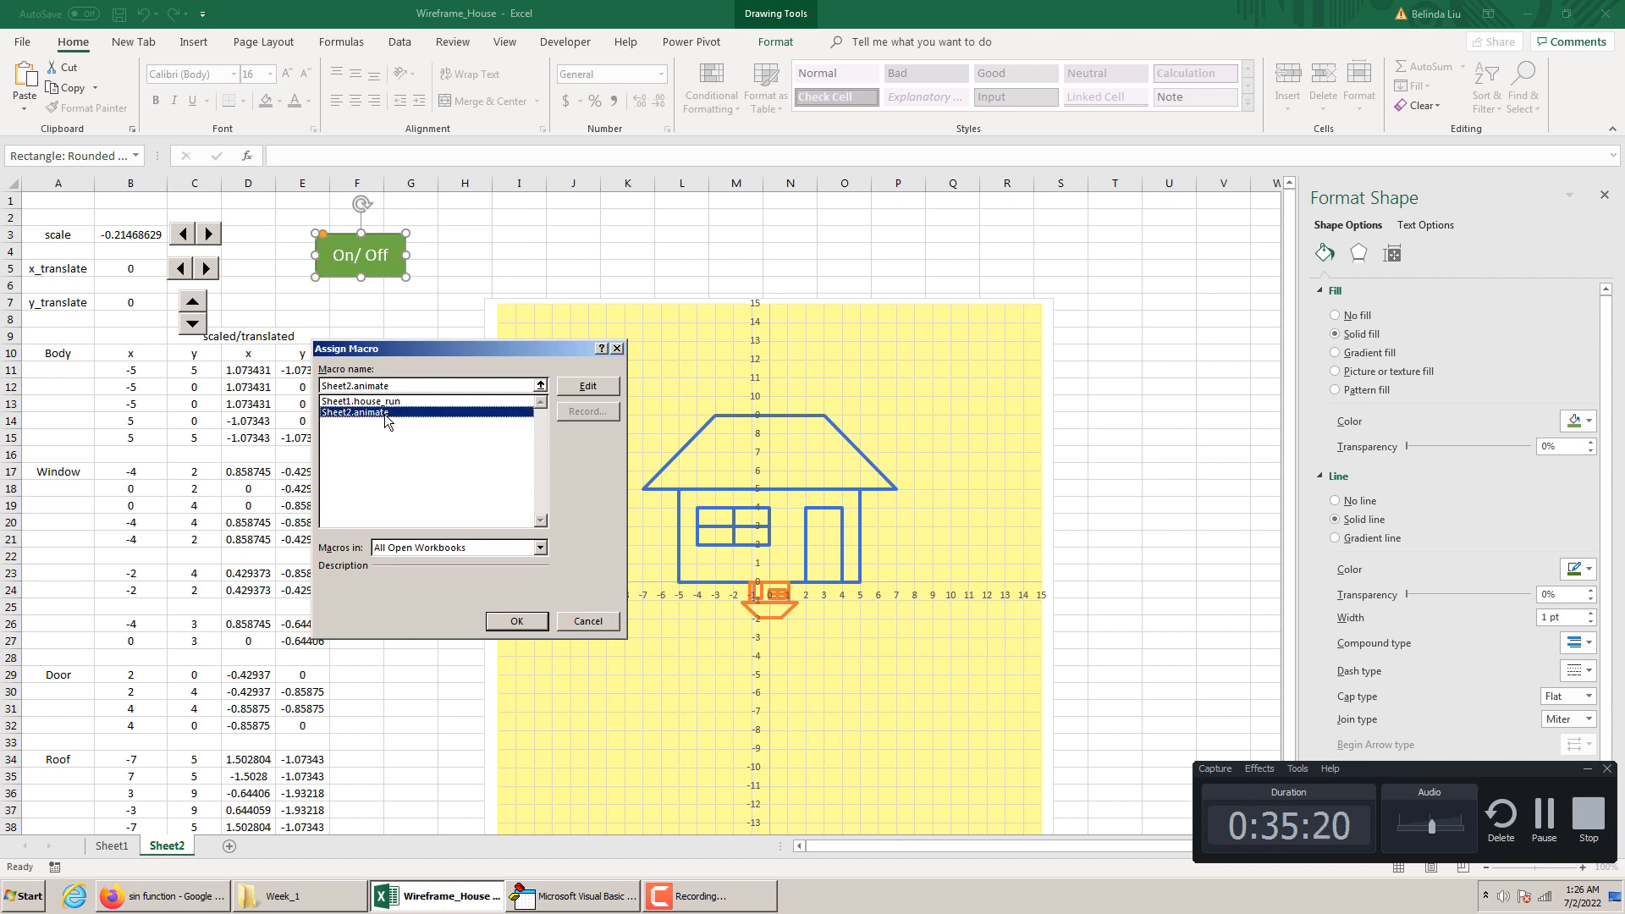
{"action": "left_click", "coordinate": [583, 895]}
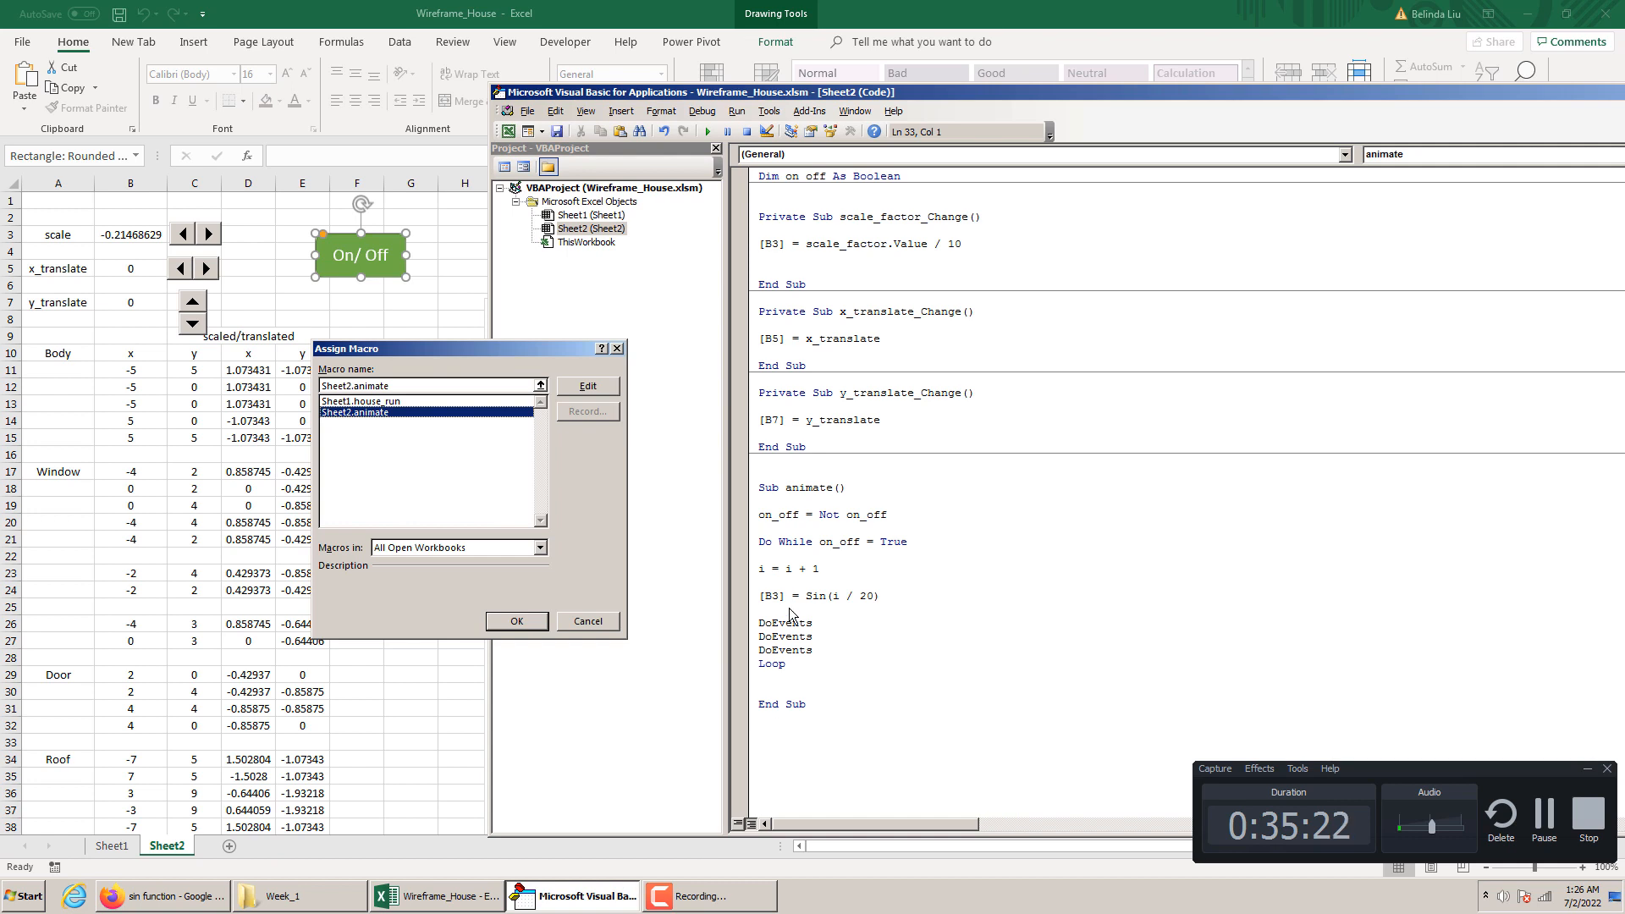
{"action": "left_click", "coordinate": [397, 402]}
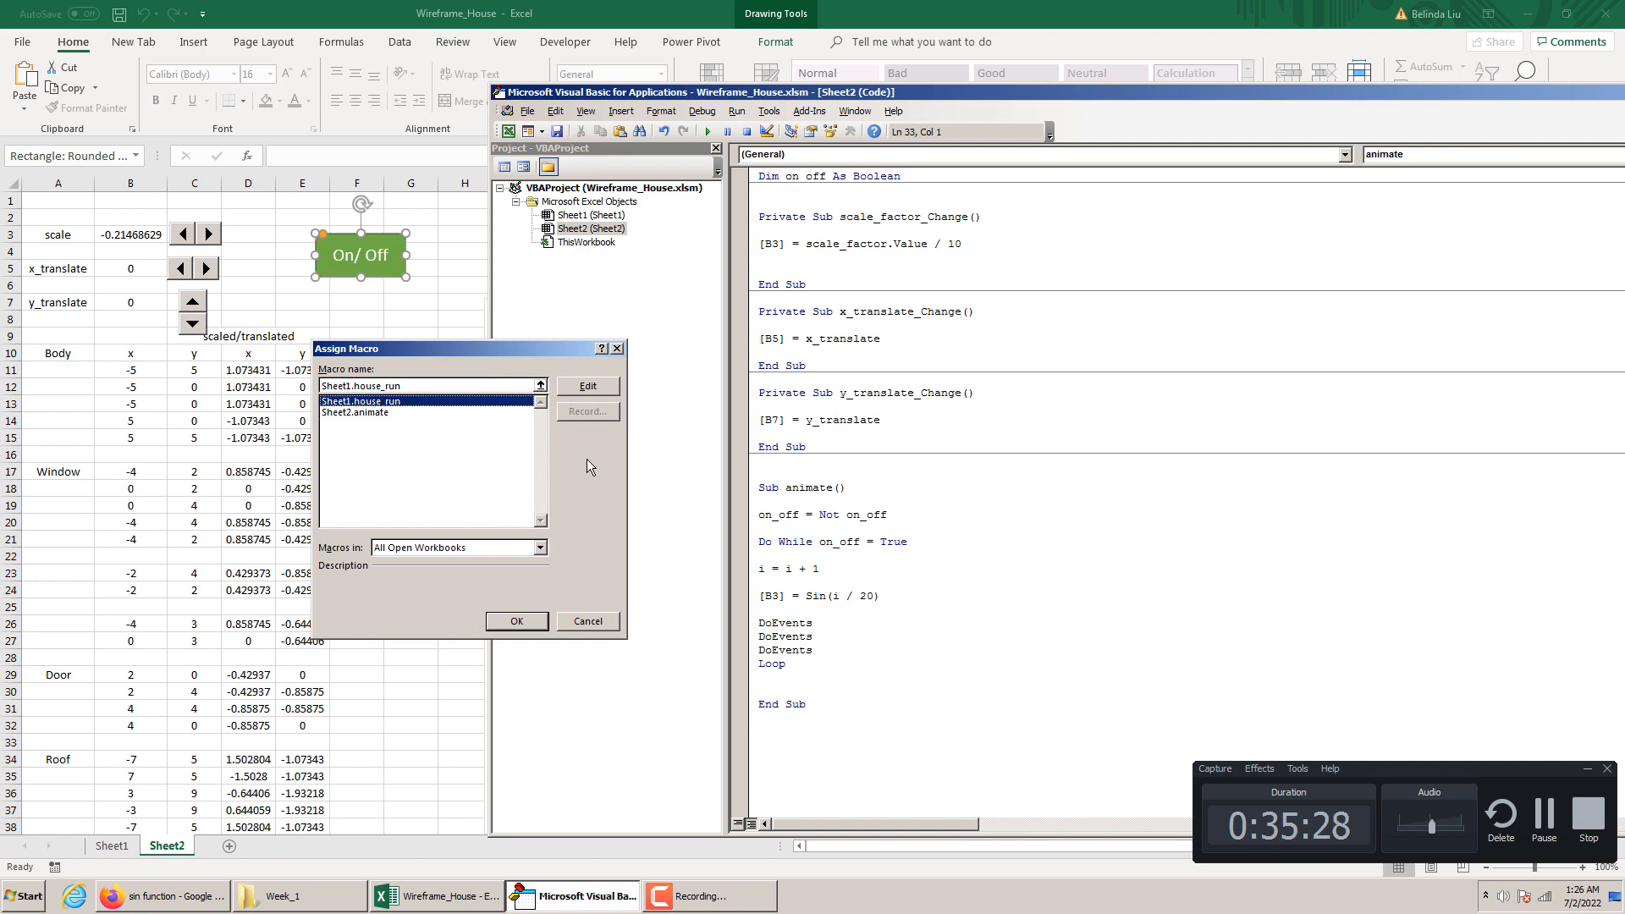
{"action": "left_click", "coordinate": [587, 622]}
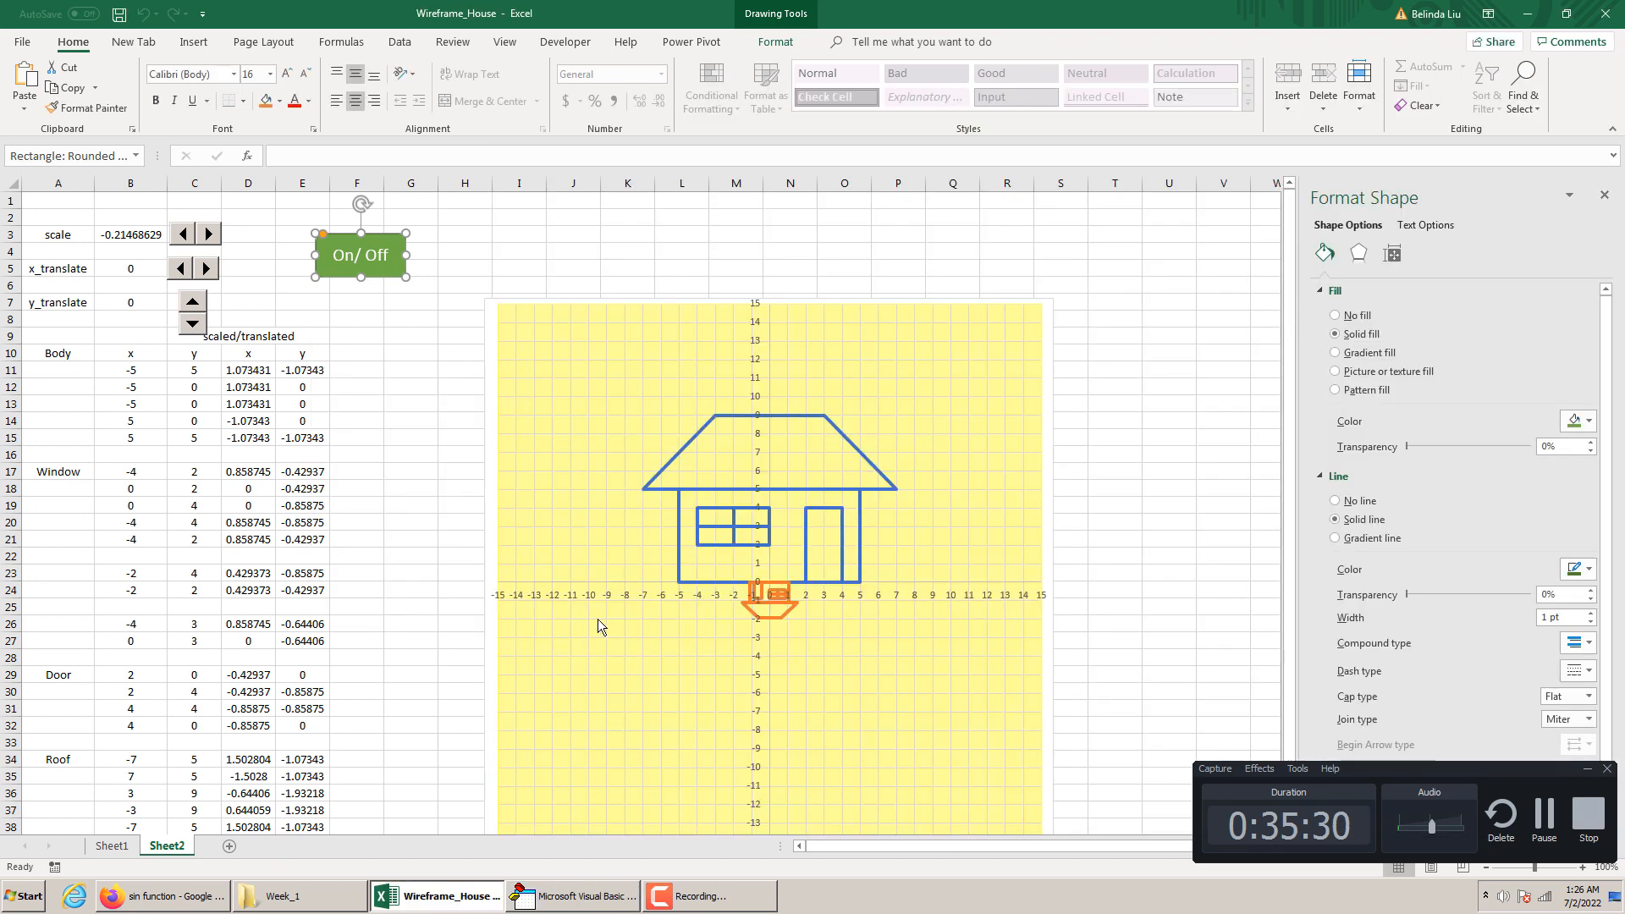
{"action": "left_click", "coordinate": [499, 267]}
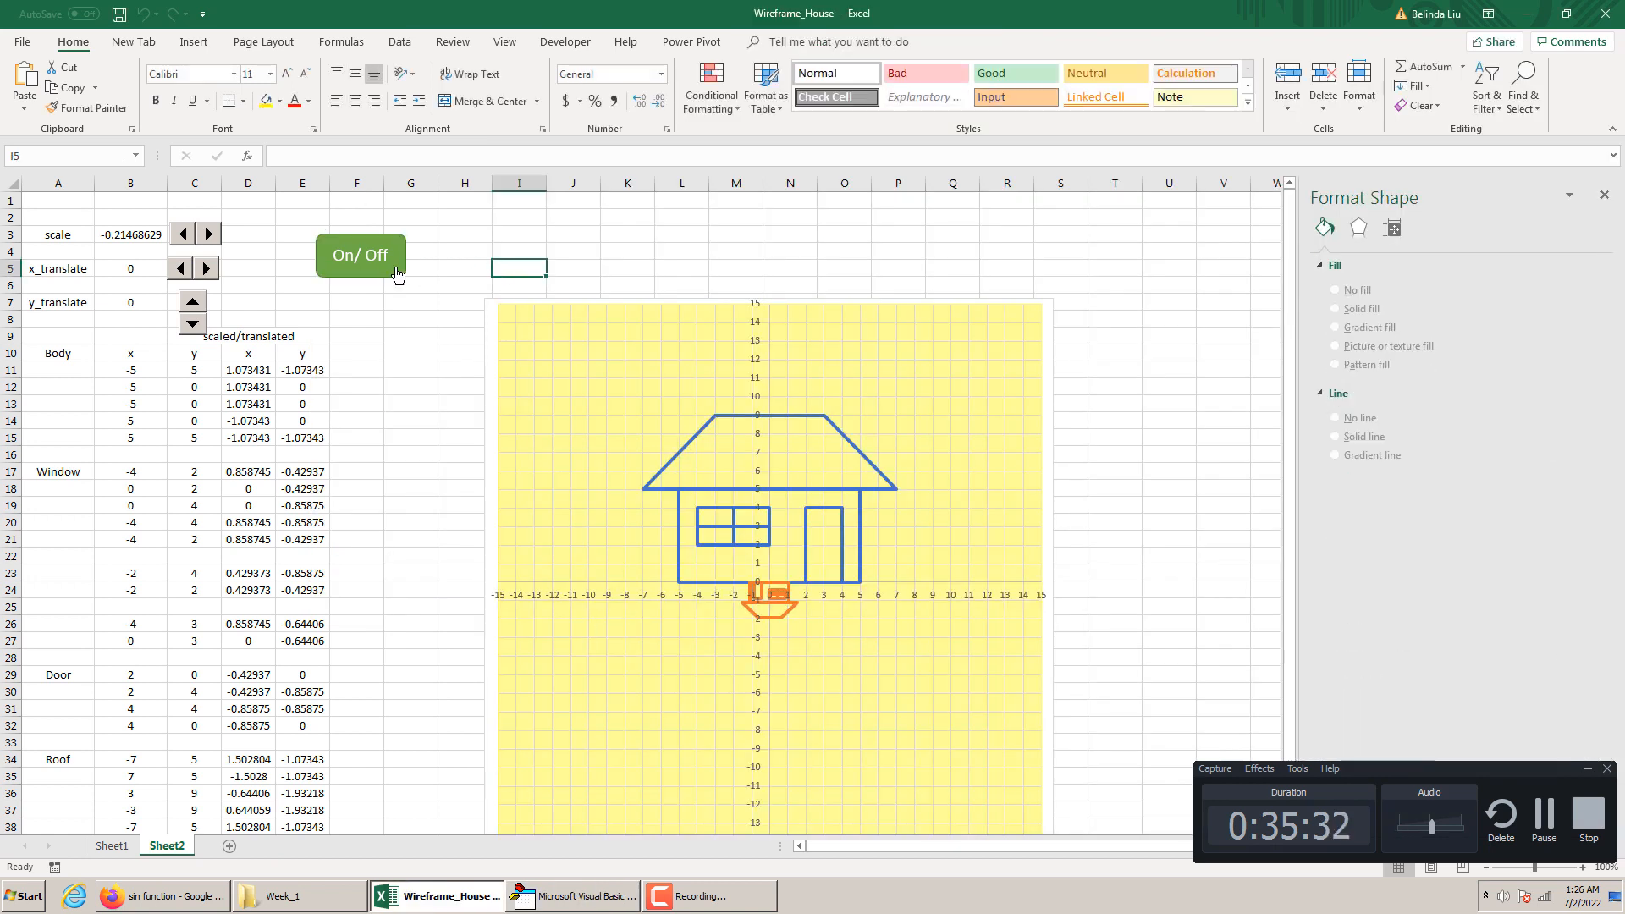
Assign the macro Sheet2.animate to the On/Off shape and test the animation with that shape
{"action": "left_click", "coordinate": [397, 298]}
{"action": "left_click", "coordinate": [372, 275], "text": "ctrl"}
{"action": "right_click", "coordinate": [373, 275]}
{"action": "key", "text": "Escape"}
{"action": "right_click", "coordinate": [372, 275]}
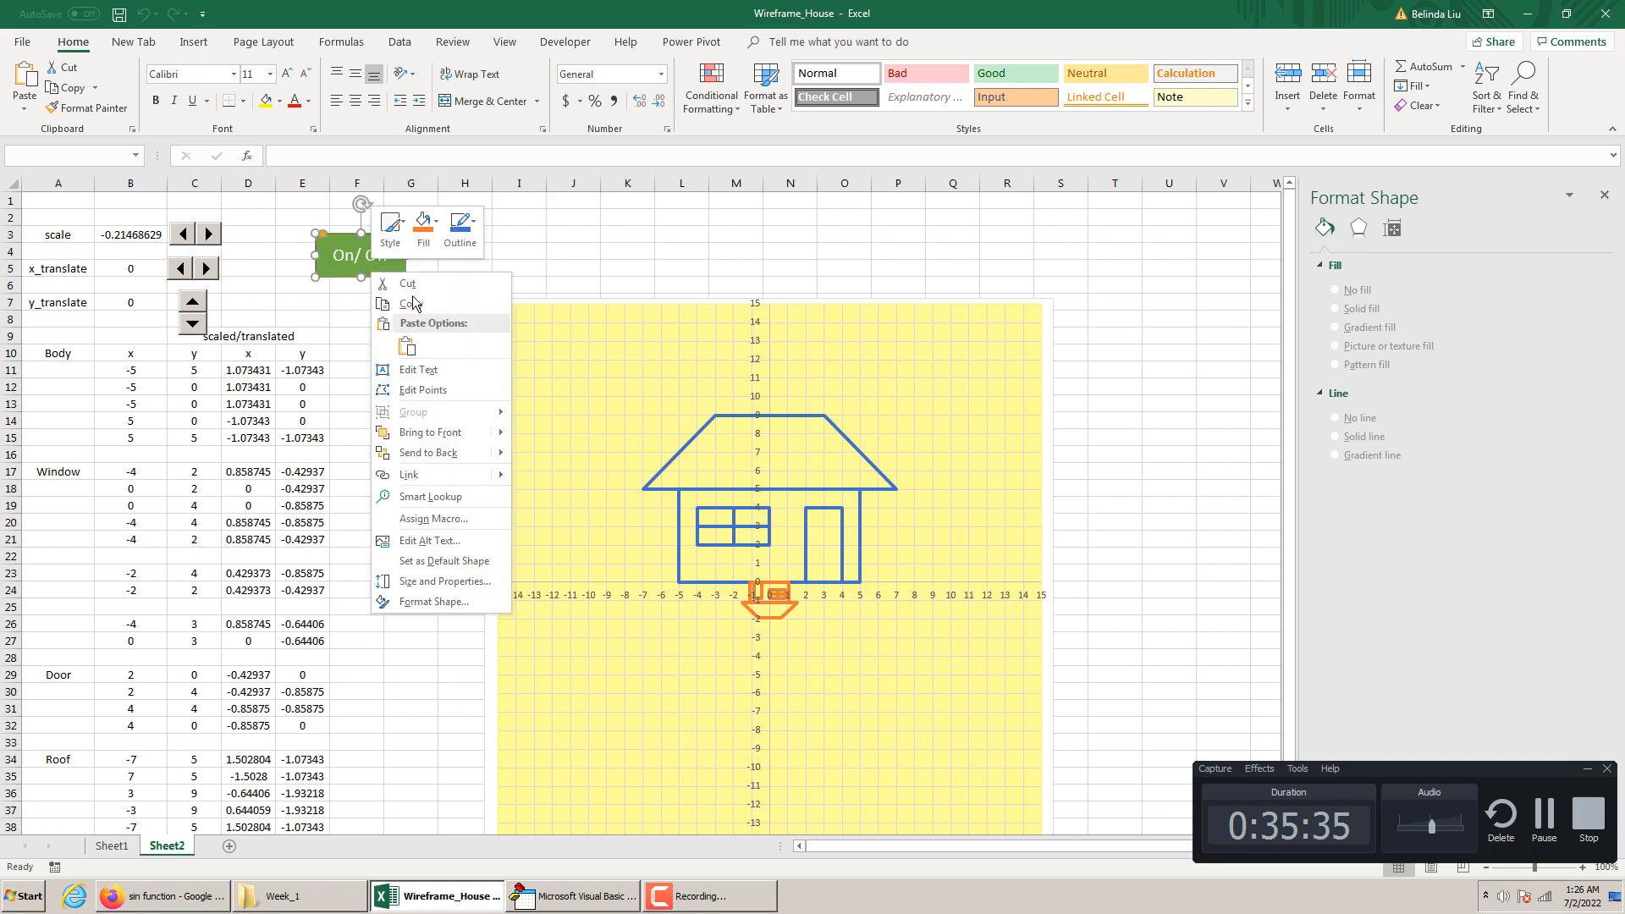
{"action": "left_click", "coordinate": [439, 520]}
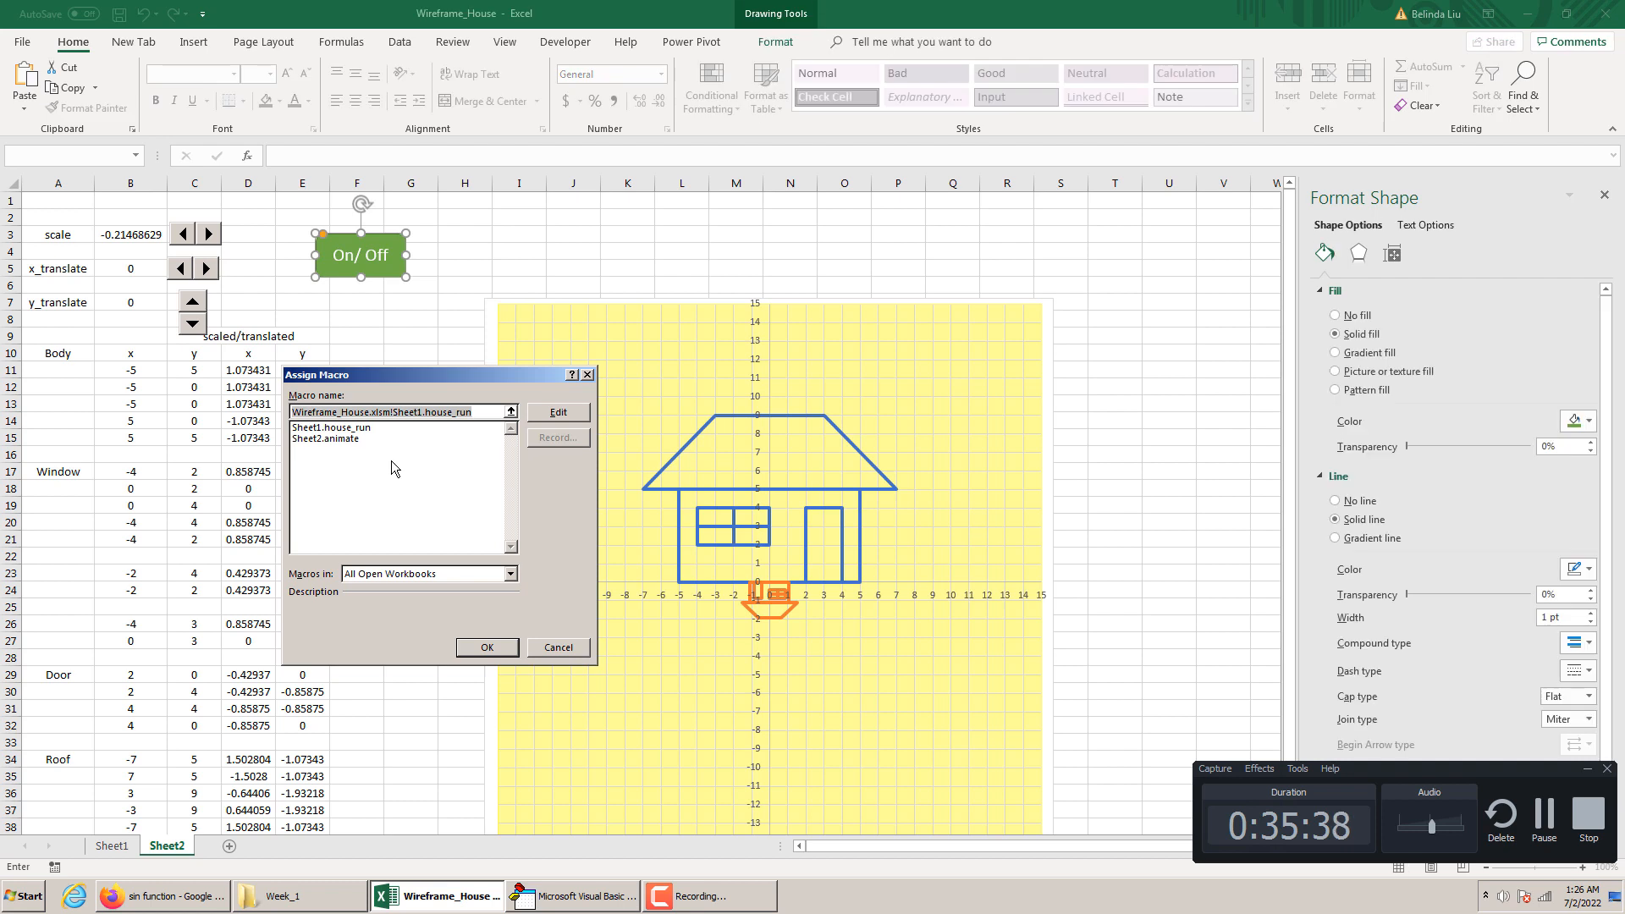
{"action": "left_click", "coordinate": [348, 439]}
{"action": "left_click", "coordinate": [506, 648]}
{"action": "left_click", "coordinate": [426, 352]}
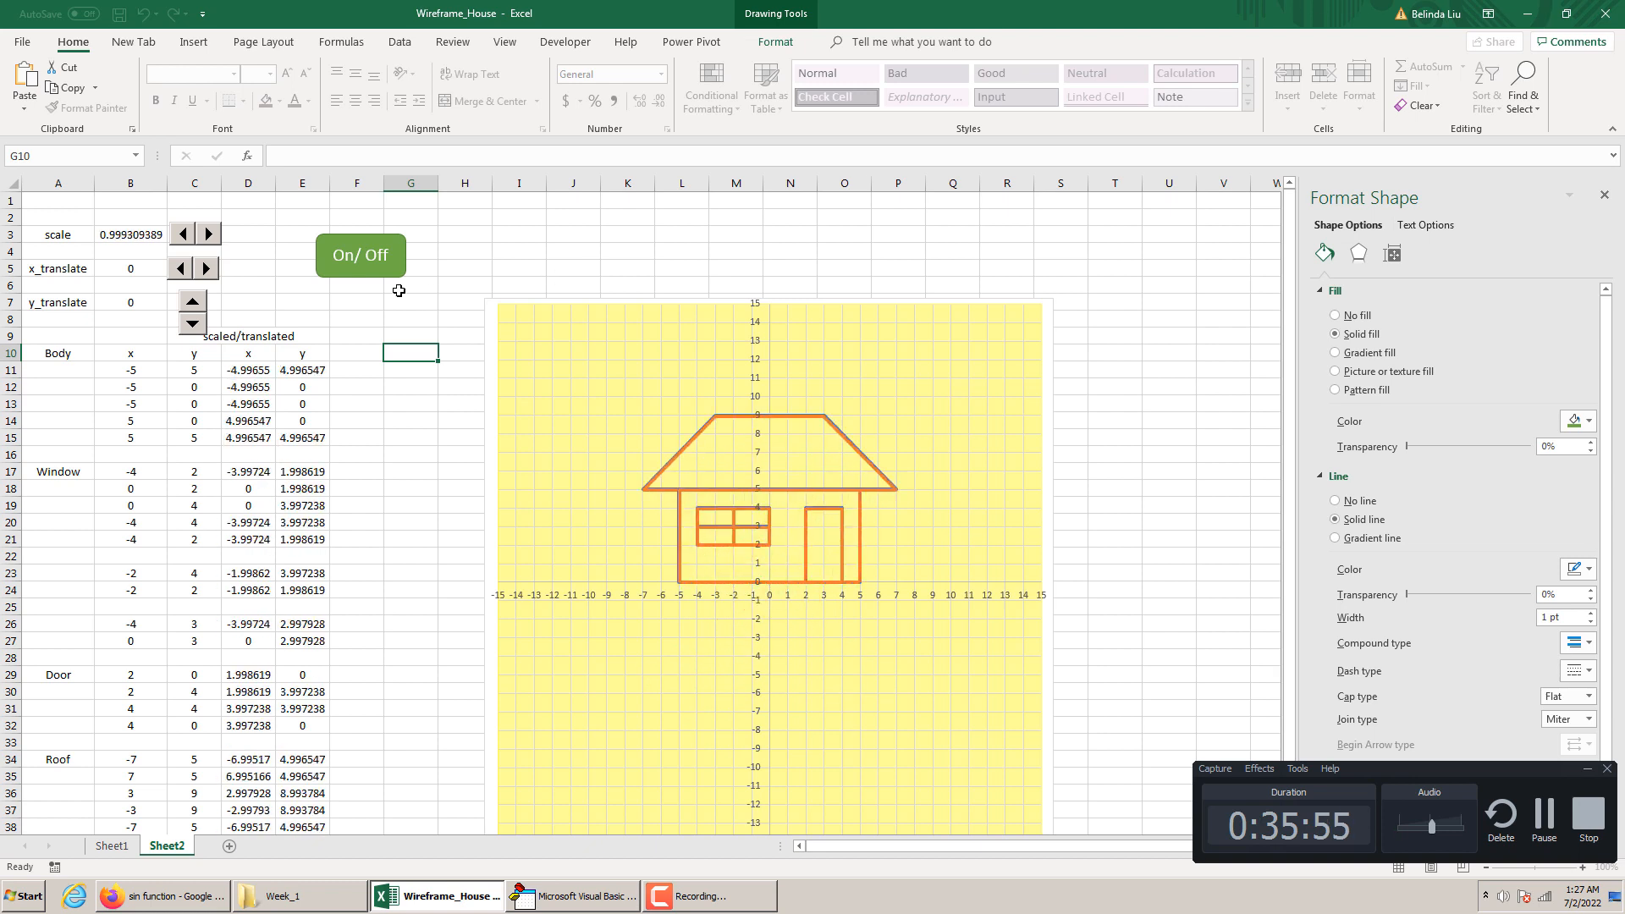
{"action": "left_click", "coordinate": [374, 280]}
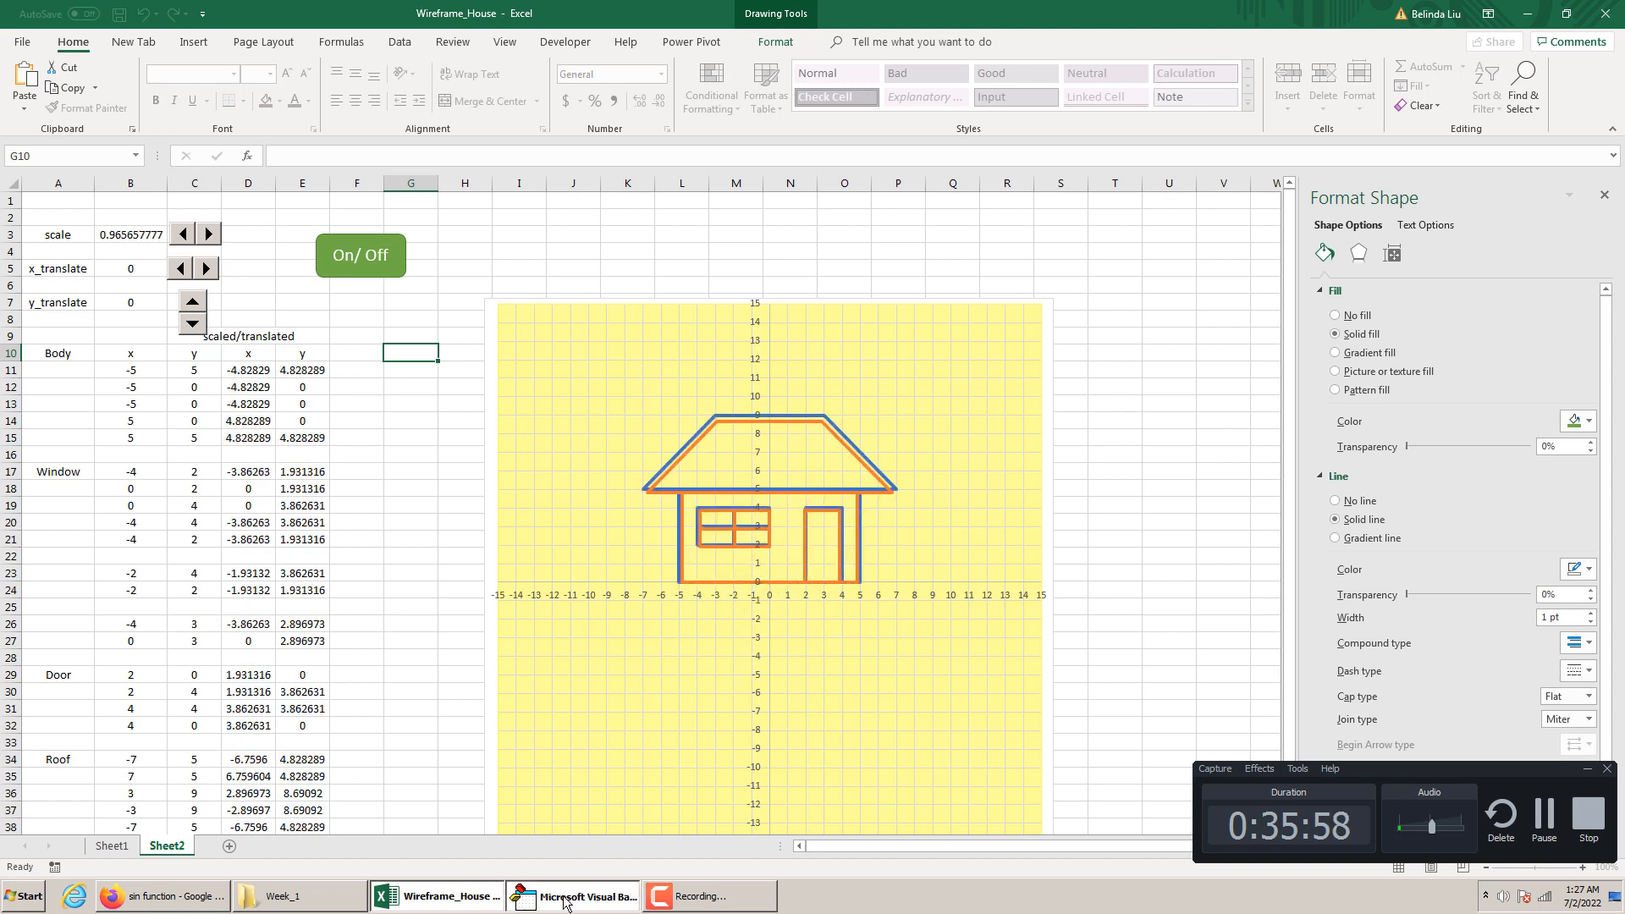
Stop the running macro in the VBA editor and set the divisor in the sine statement to 50
{"action": "left_click", "coordinate": [576, 896]}
{"action": "left_click_drag", "start_coordinate": [868, 597], "coordinate": [861, 597]}
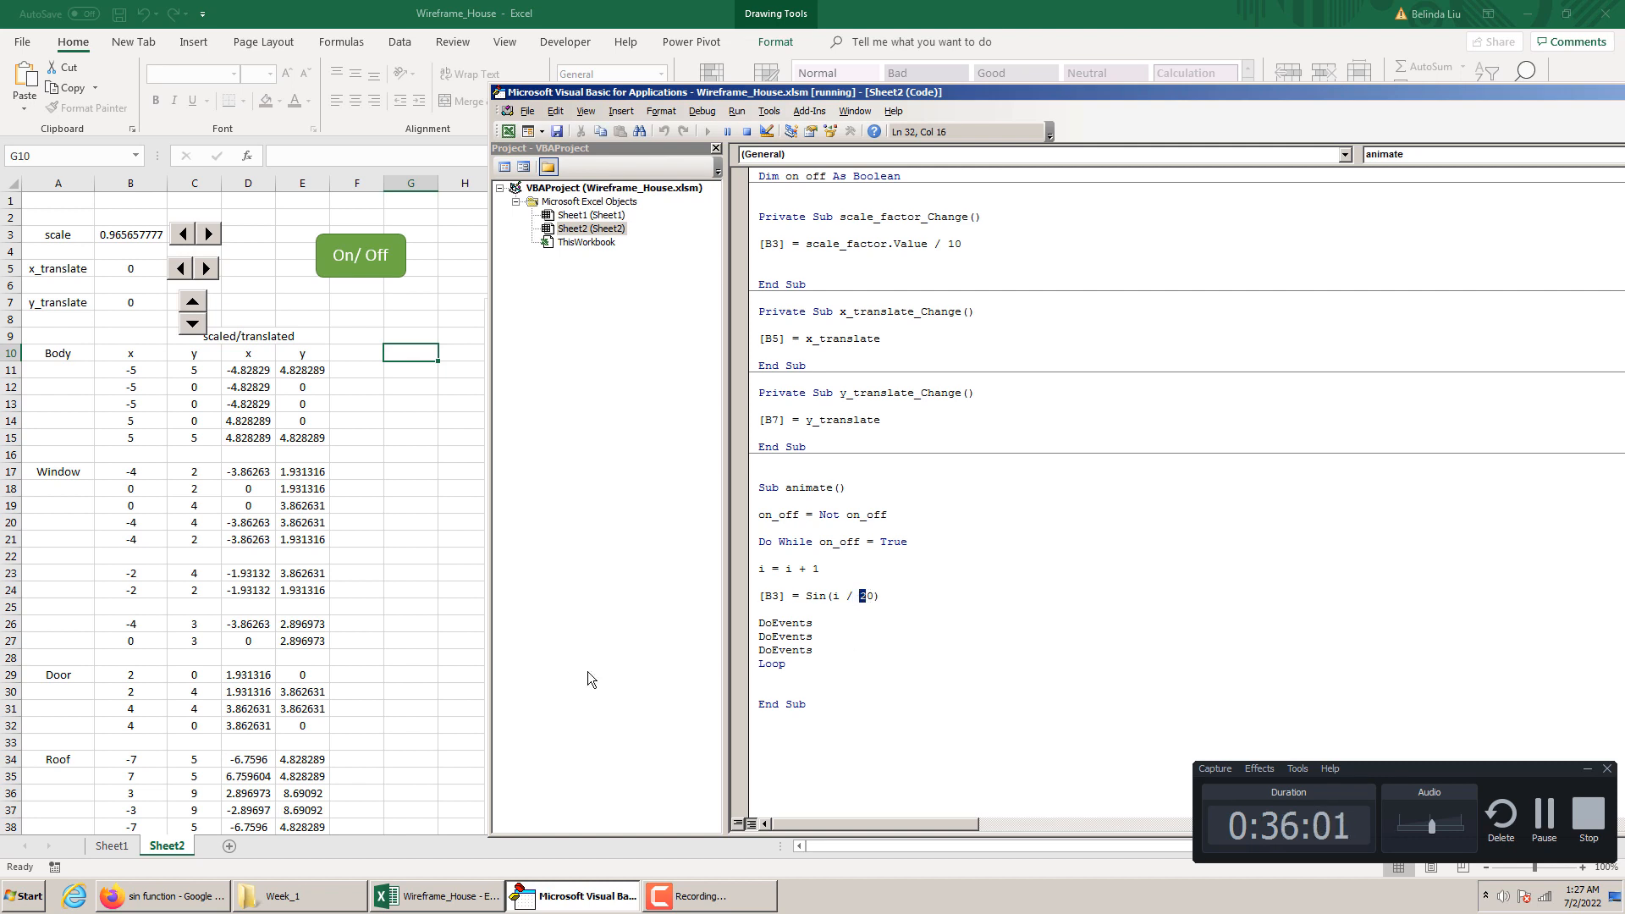
{"action": "left_click", "coordinate": [746, 131]}
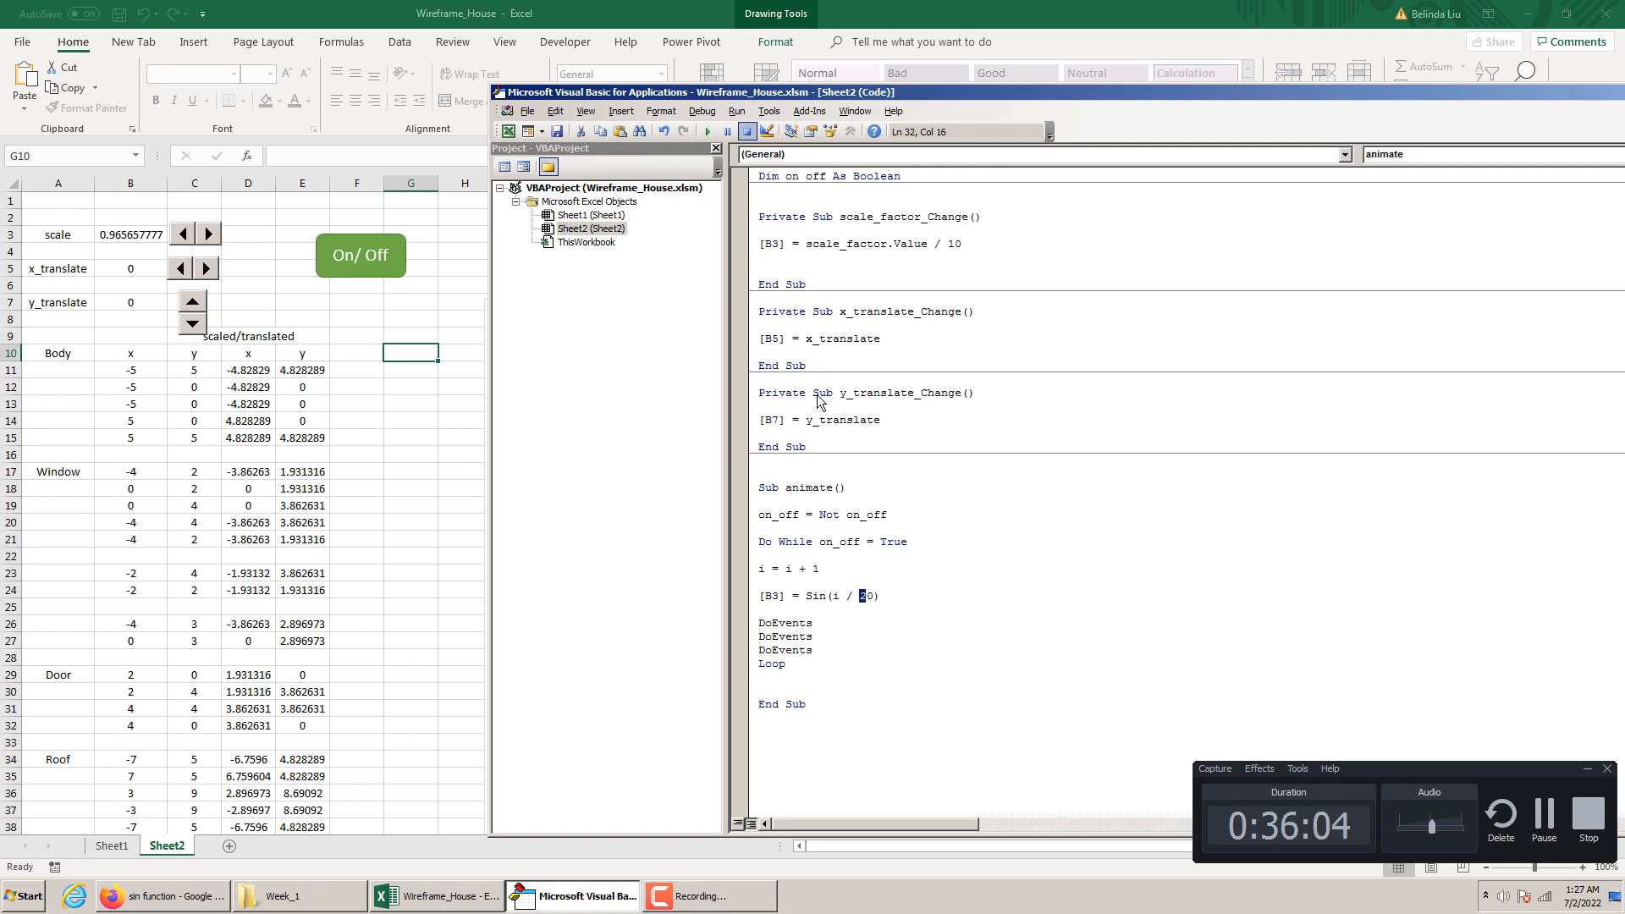
{"action": "type", "text": "5"}
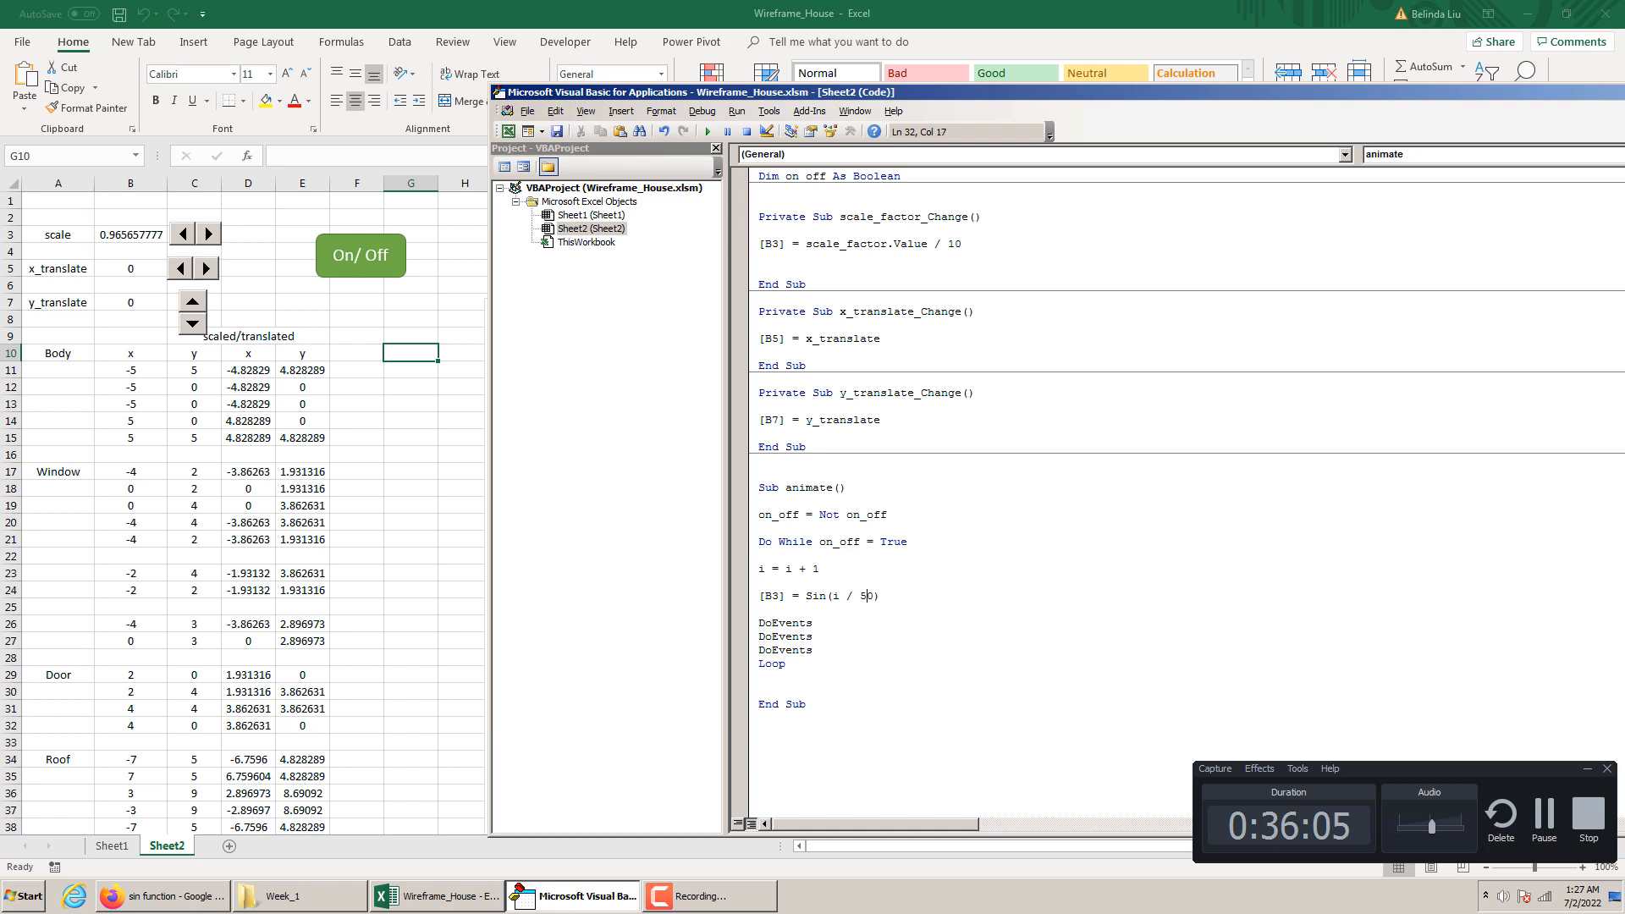
Test the animation again with the On/Off shape and check the x_translate cell B5
{"action": "left_click", "coordinate": [430, 551]}
{"action": "left_click", "coordinate": [368, 262]}
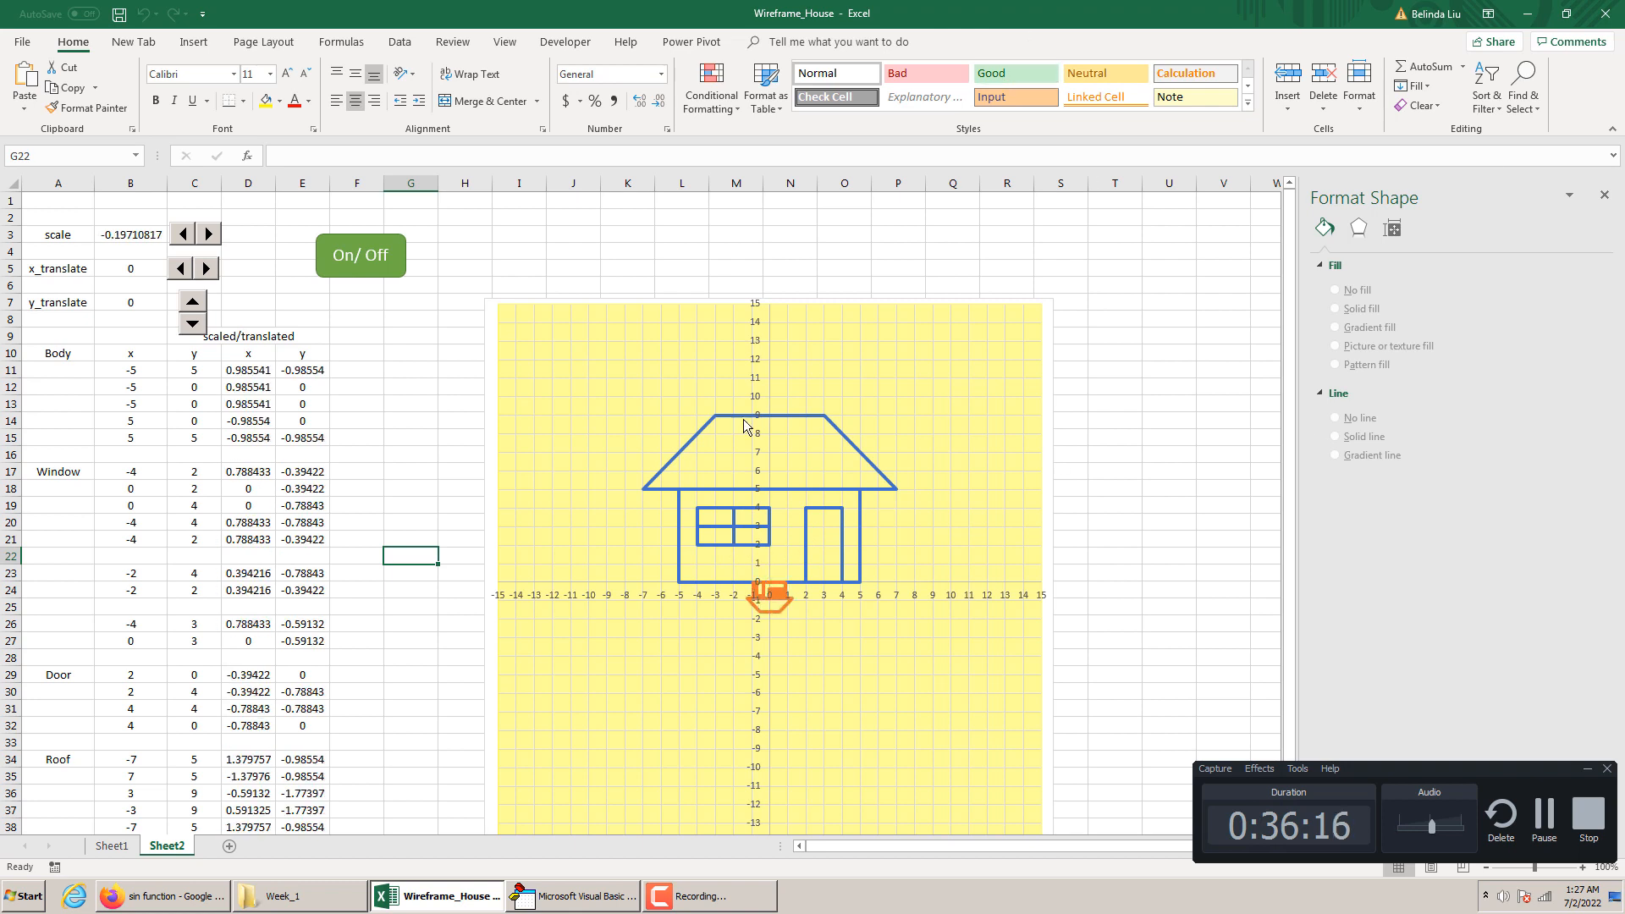
{"action": "left_click", "coordinate": [541, 899]}
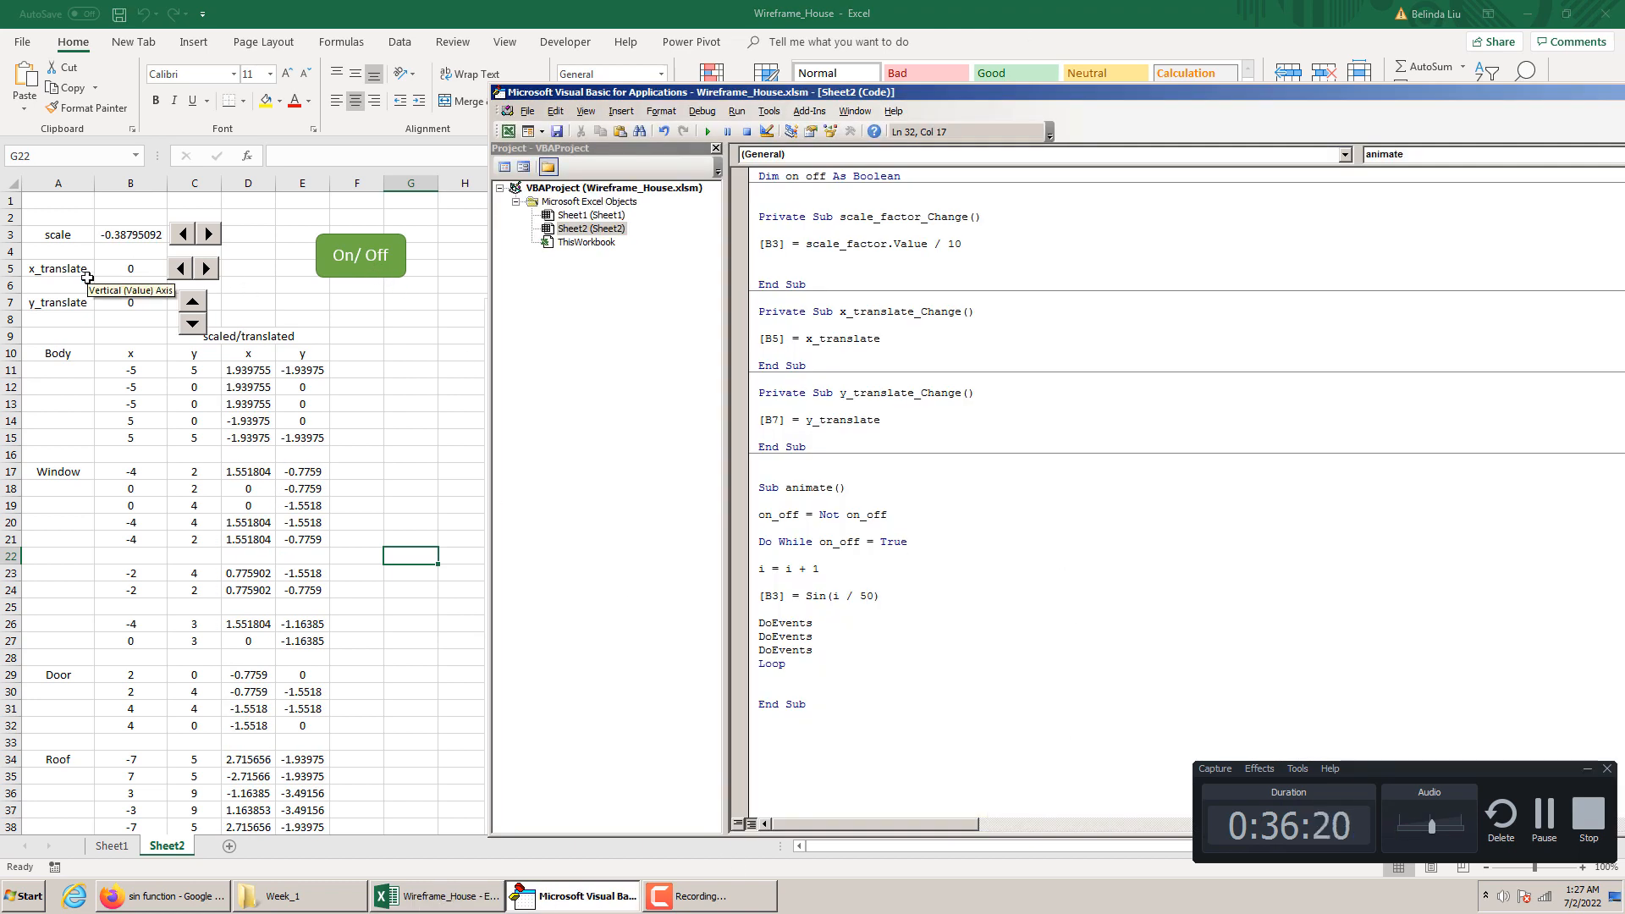
{"action": "left_click", "coordinate": [135, 265]}
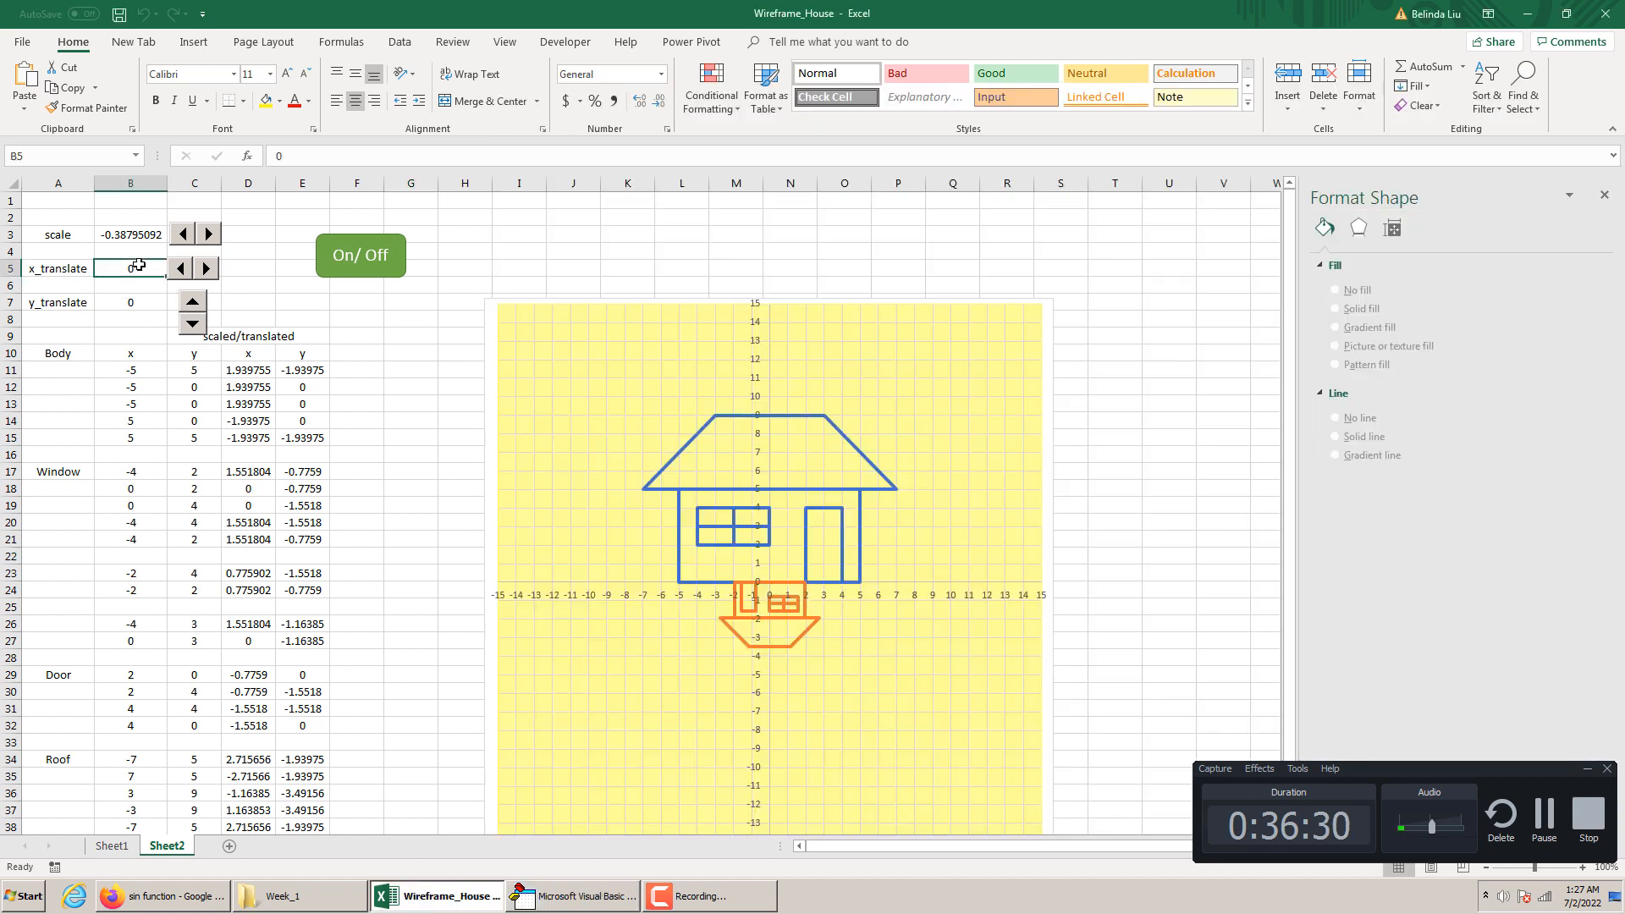
In the VBA editor, duplicate the statement [B3] = Sin(i / 50) twice on the lines below it
{"action": "left_click", "coordinate": [575, 895]}
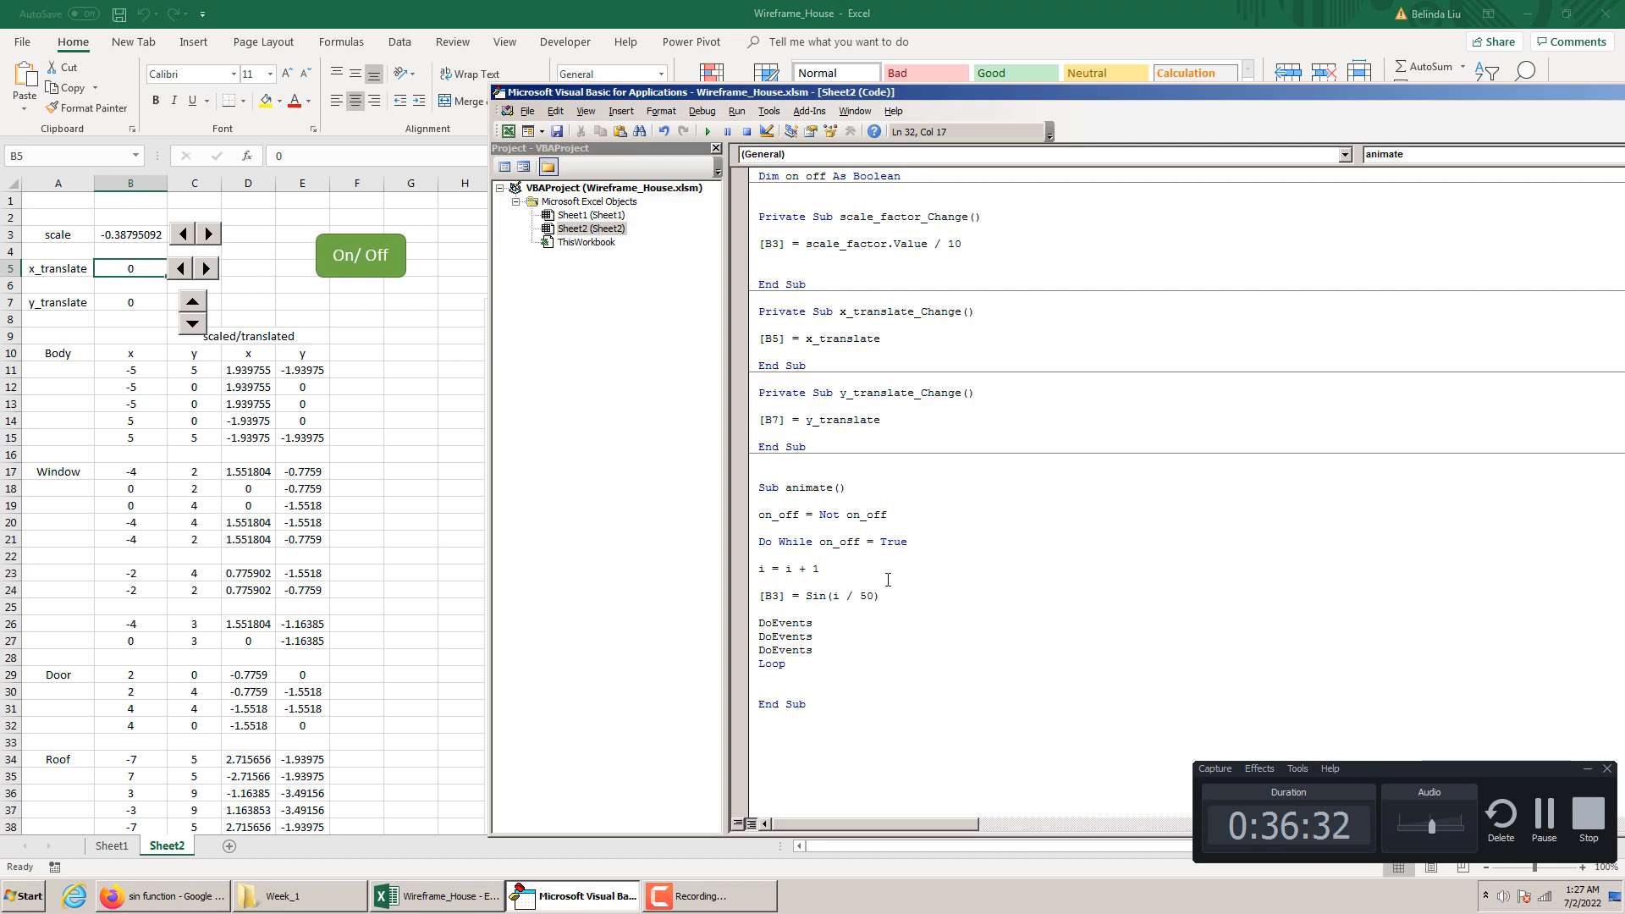
{"action": "left_click_drag", "start_coordinate": [883, 596], "coordinate": [756, 596]}
{"action": "key", "text": "ctrl+c"}
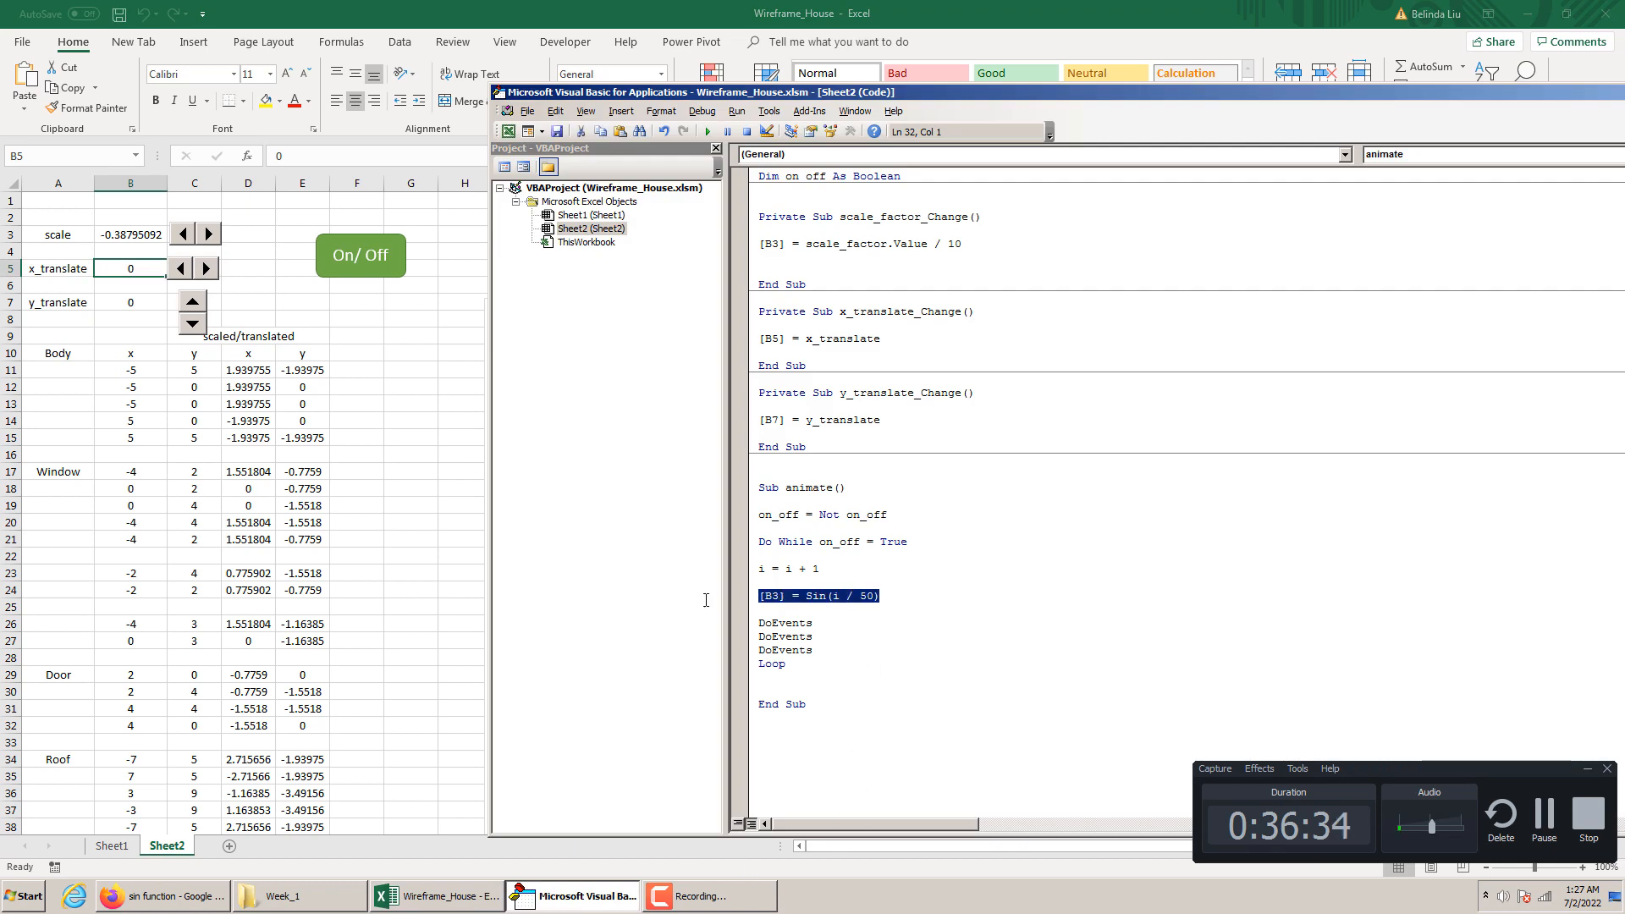
{"action": "left_click", "coordinate": [883, 596]}
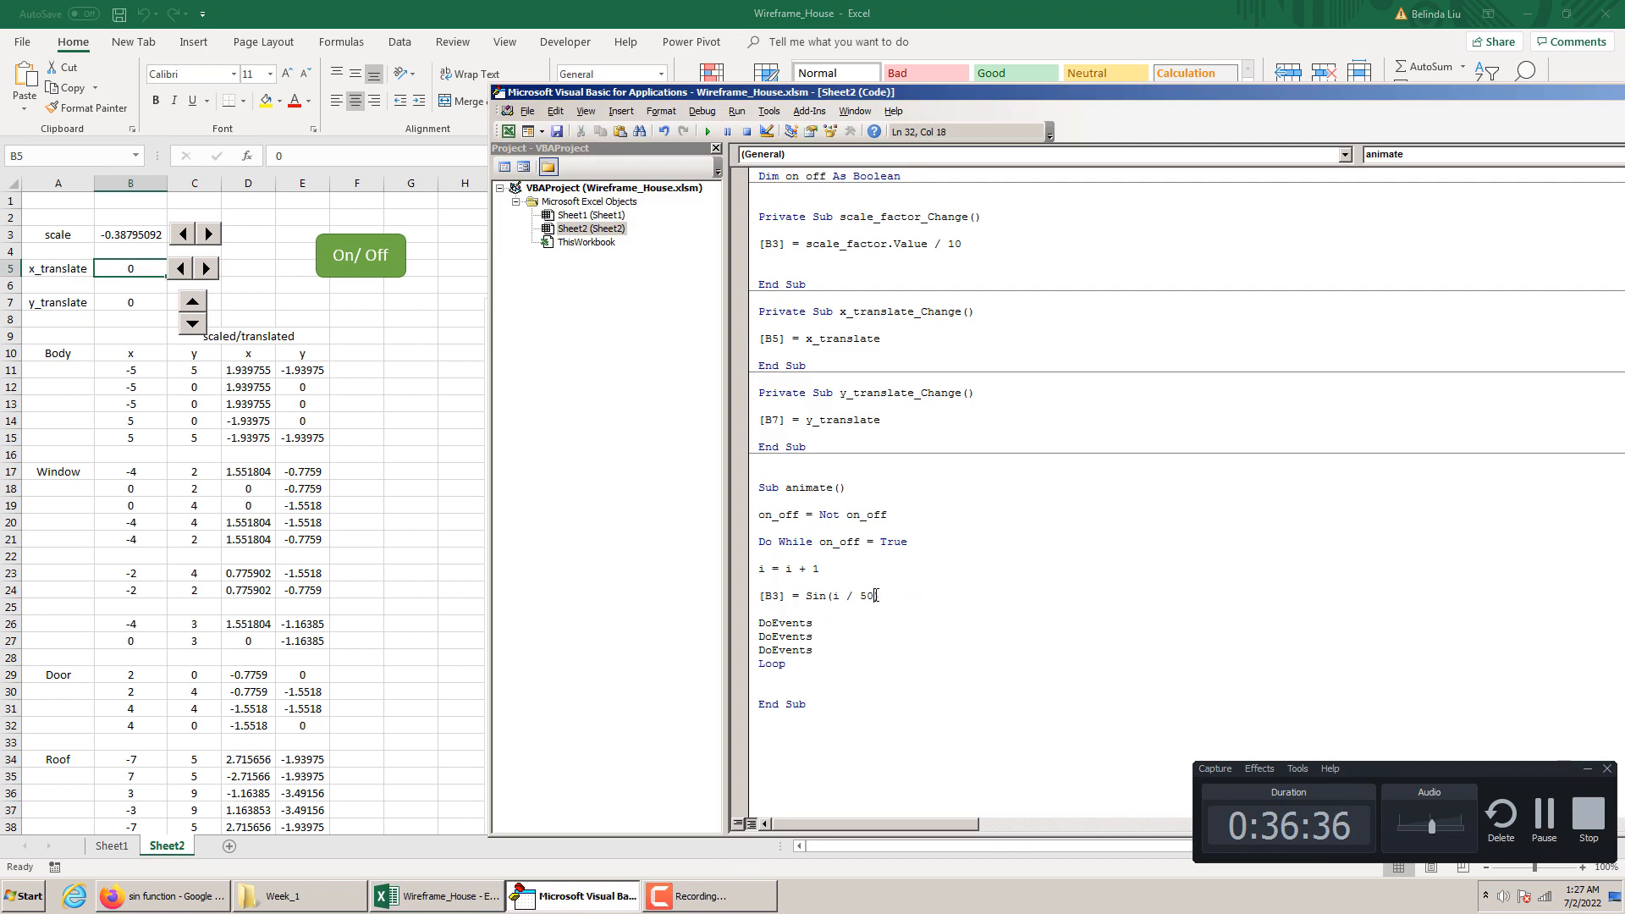
{"action": "key", "text": "Return"}
{"action": "key", "text": "ctrl+v"}
{"action": "key", "text": "Return"}
{"action": "key", "text": "ctrl+v"}
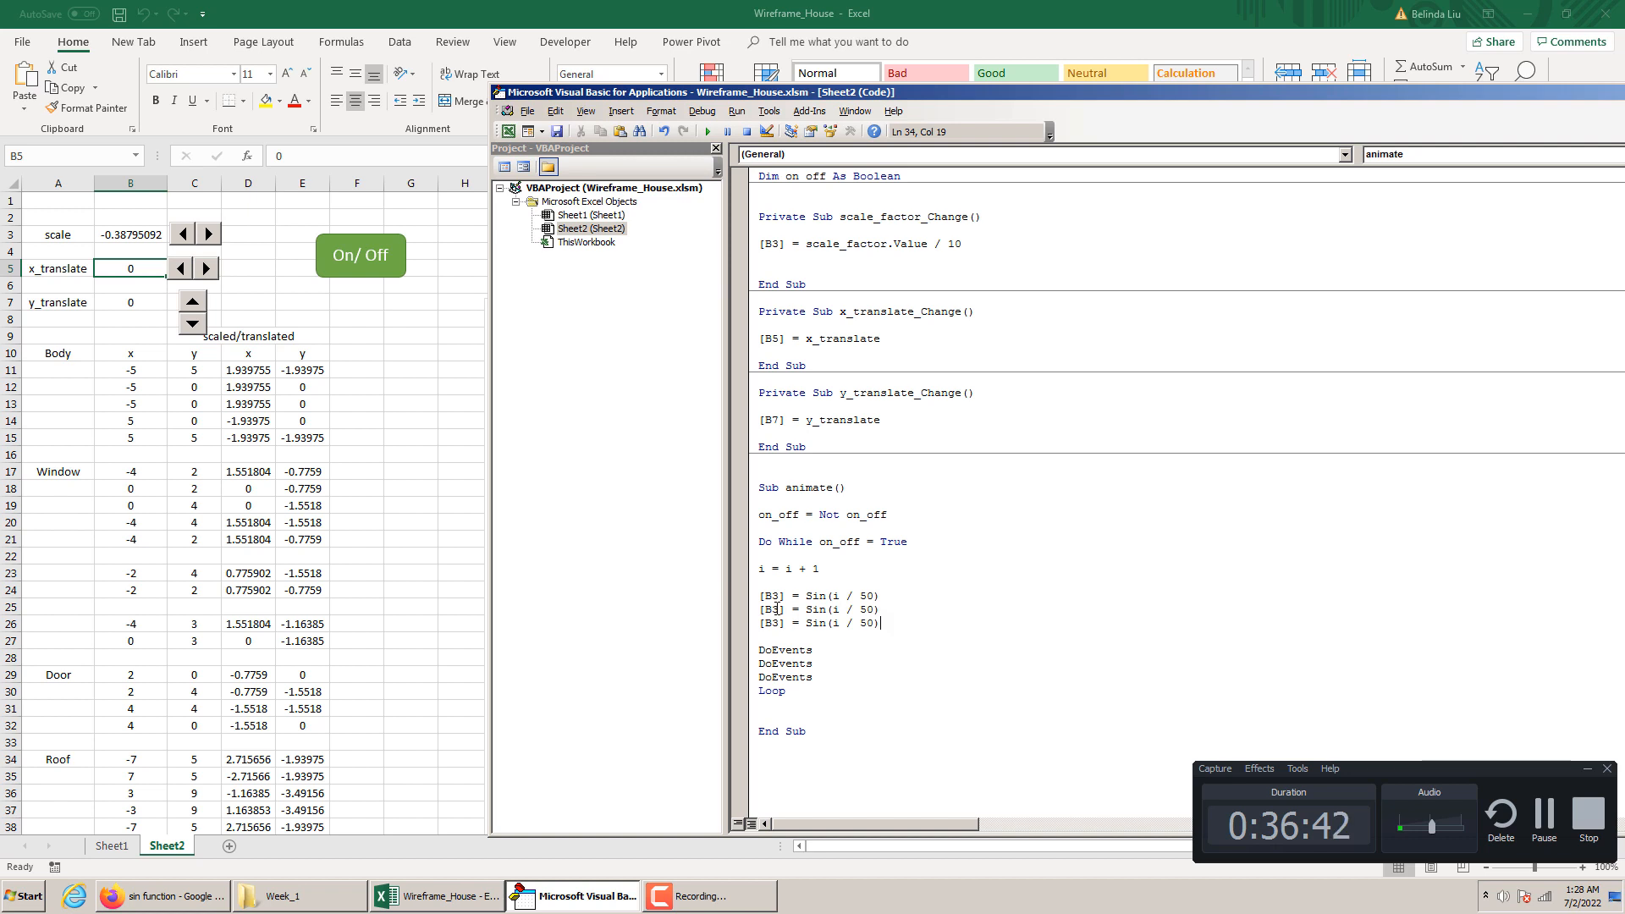
Change the cell references in the two copied sine statements to [B5] and [B7]
{"action": "left_click_drag", "start_coordinate": [778, 609], "coordinate": [773, 626]}
{"action": "type", "text": "5"}
{"action": "type", "text": "7"}
Set the [B5] statement's divisor to 40, change the [B7] statement's divisor, and run the animation with the On/Off shape
{"action": "left_click_drag", "start_coordinate": [867, 609], "coordinate": [859, 609]}
{"action": "type", "text": "4"}
{"action": "left_click_drag", "start_coordinate": [867, 623], "coordinate": [860, 623]}
{"action": "left_click", "coordinate": [457, 604]}
{"action": "left_click", "coordinate": [374, 277]}
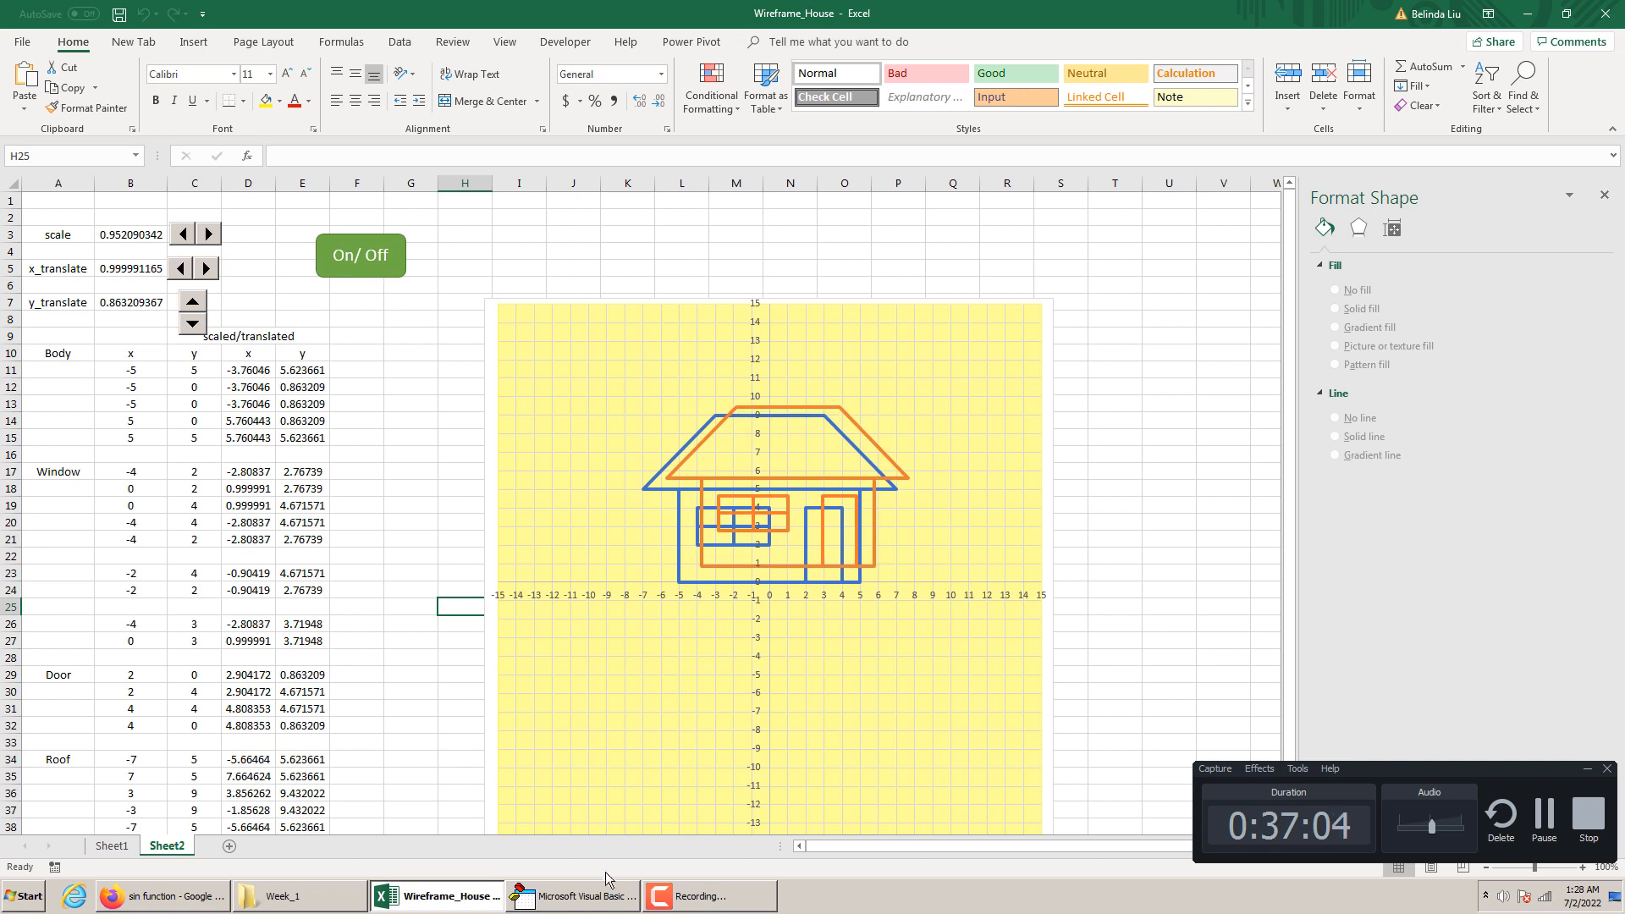
In the VBA editor, multiply the sine terms in the [B5] and [B7] statements by 5 and run the animation with the On/Off shape
{"action": "left_click", "coordinate": [618, 905]}
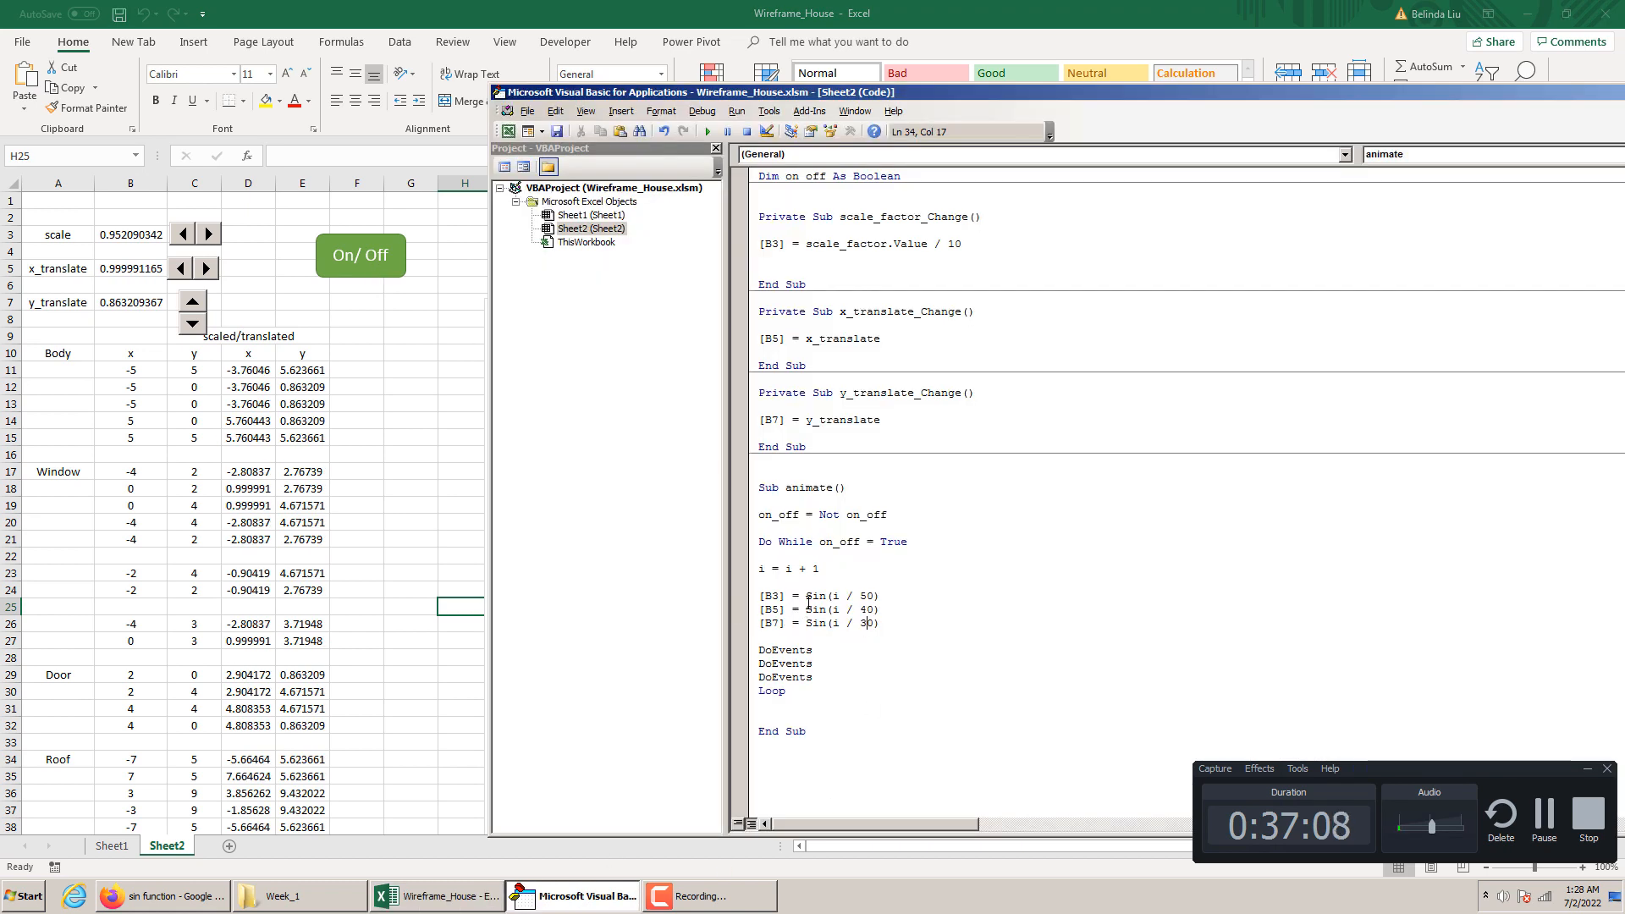
{"action": "type", "text": "3("}
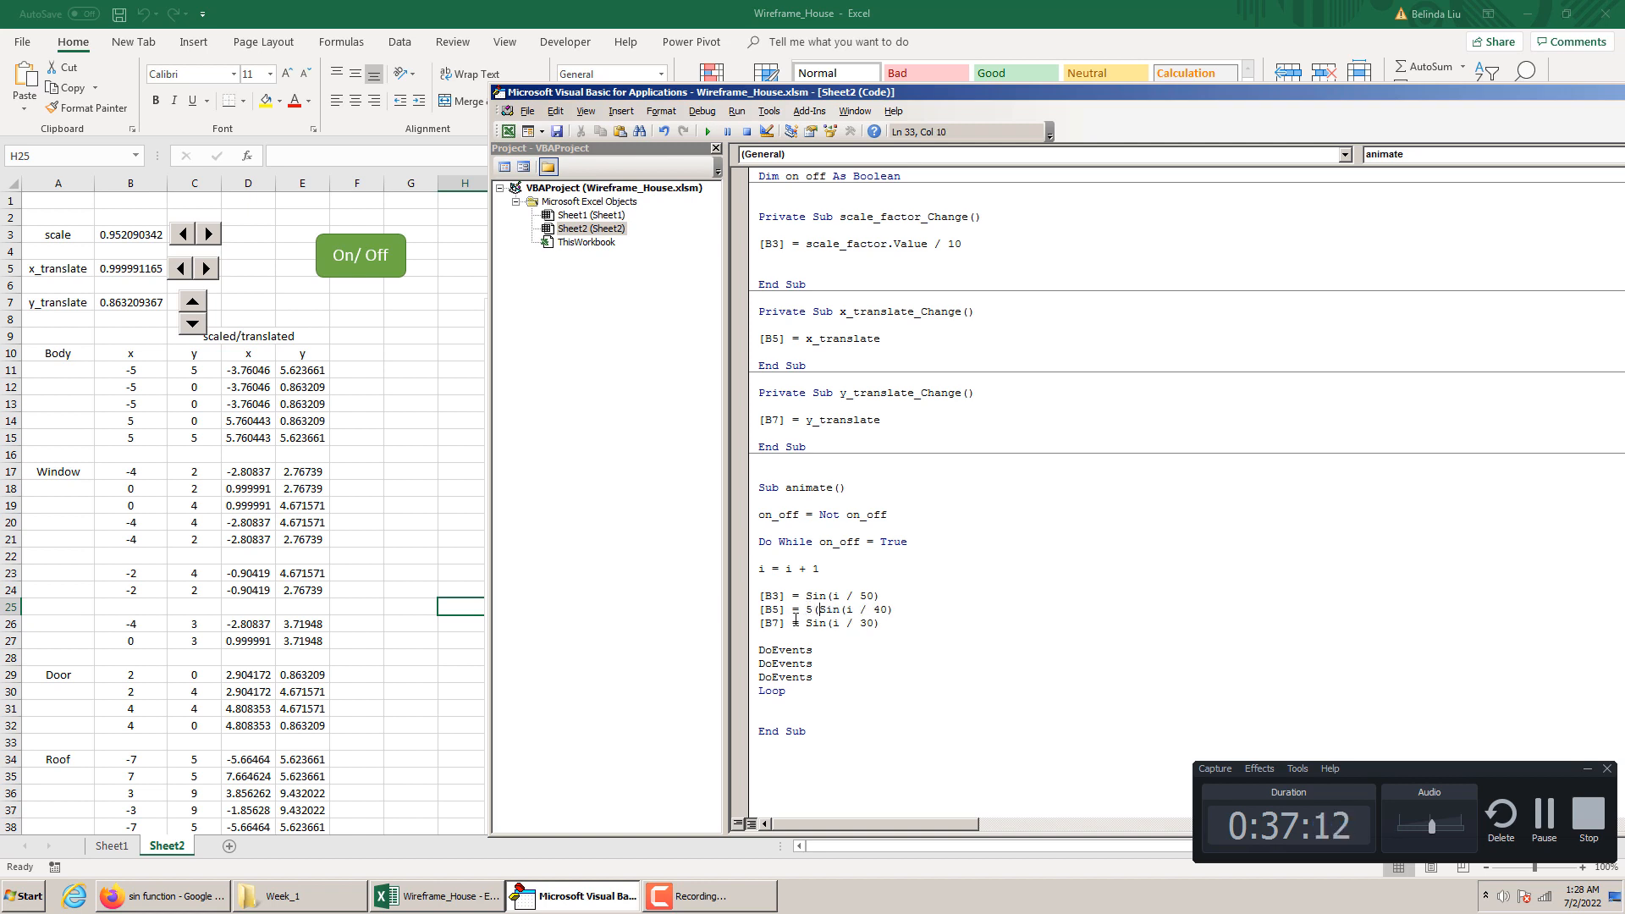
{"action": "key", "text": "BackSpace"}
{"action": "type", "text": "*"}
{"action": "left_click", "coordinate": [805, 623]}
{"action": "type", "text": "5*"}
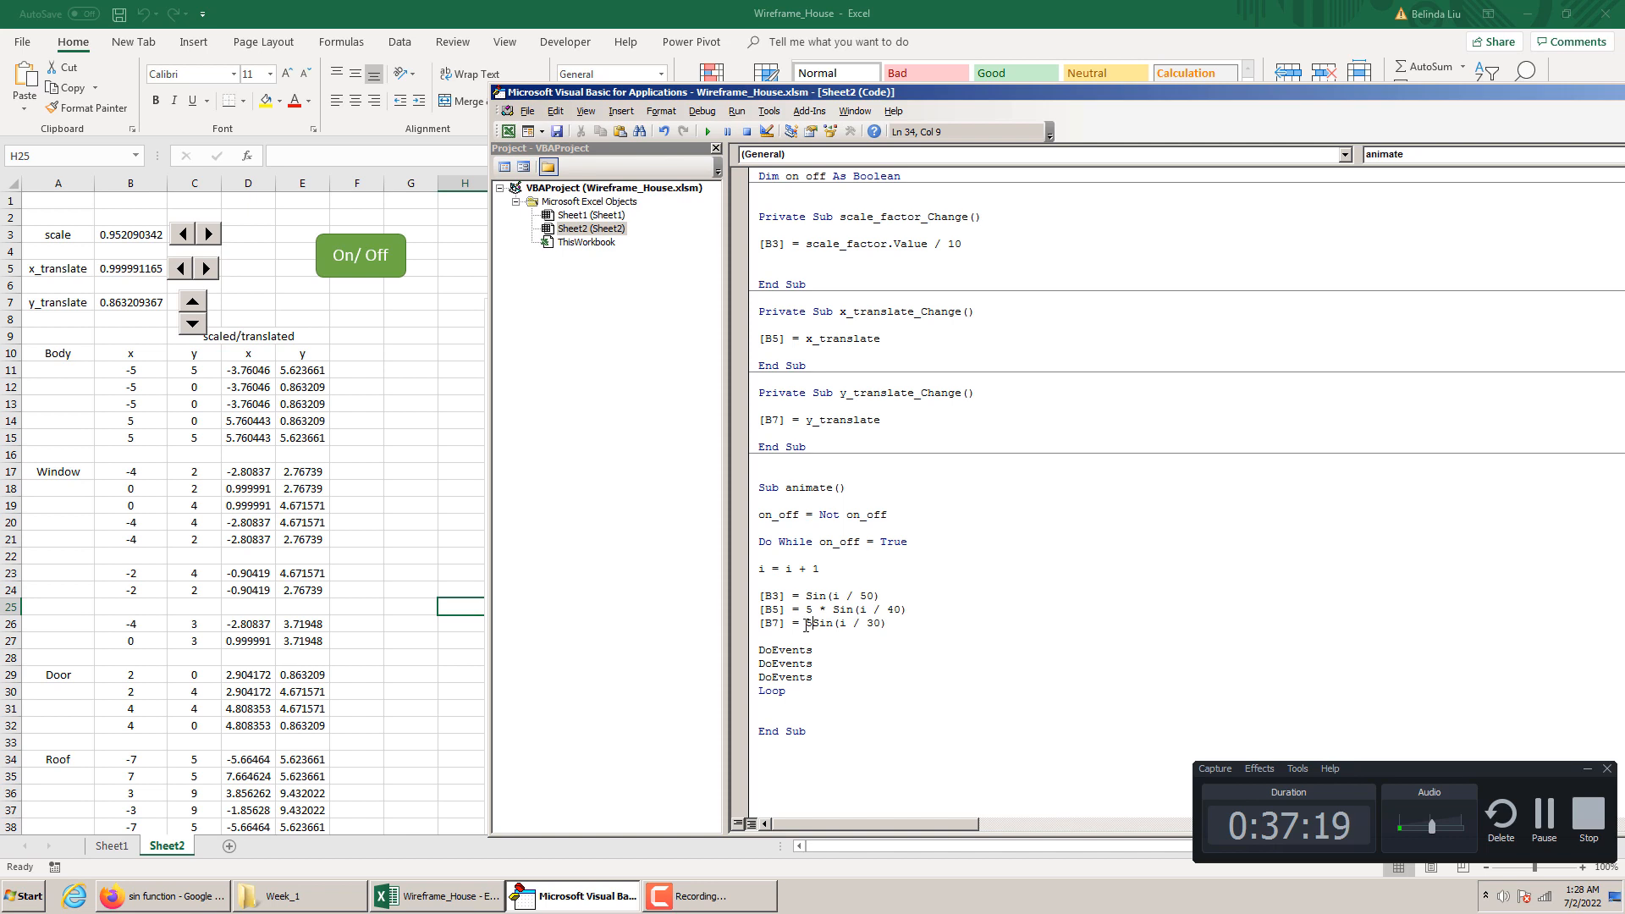
{"action": "left_click", "coordinate": [1030, 759]}
{"action": "left_click", "coordinate": [411, 489]}
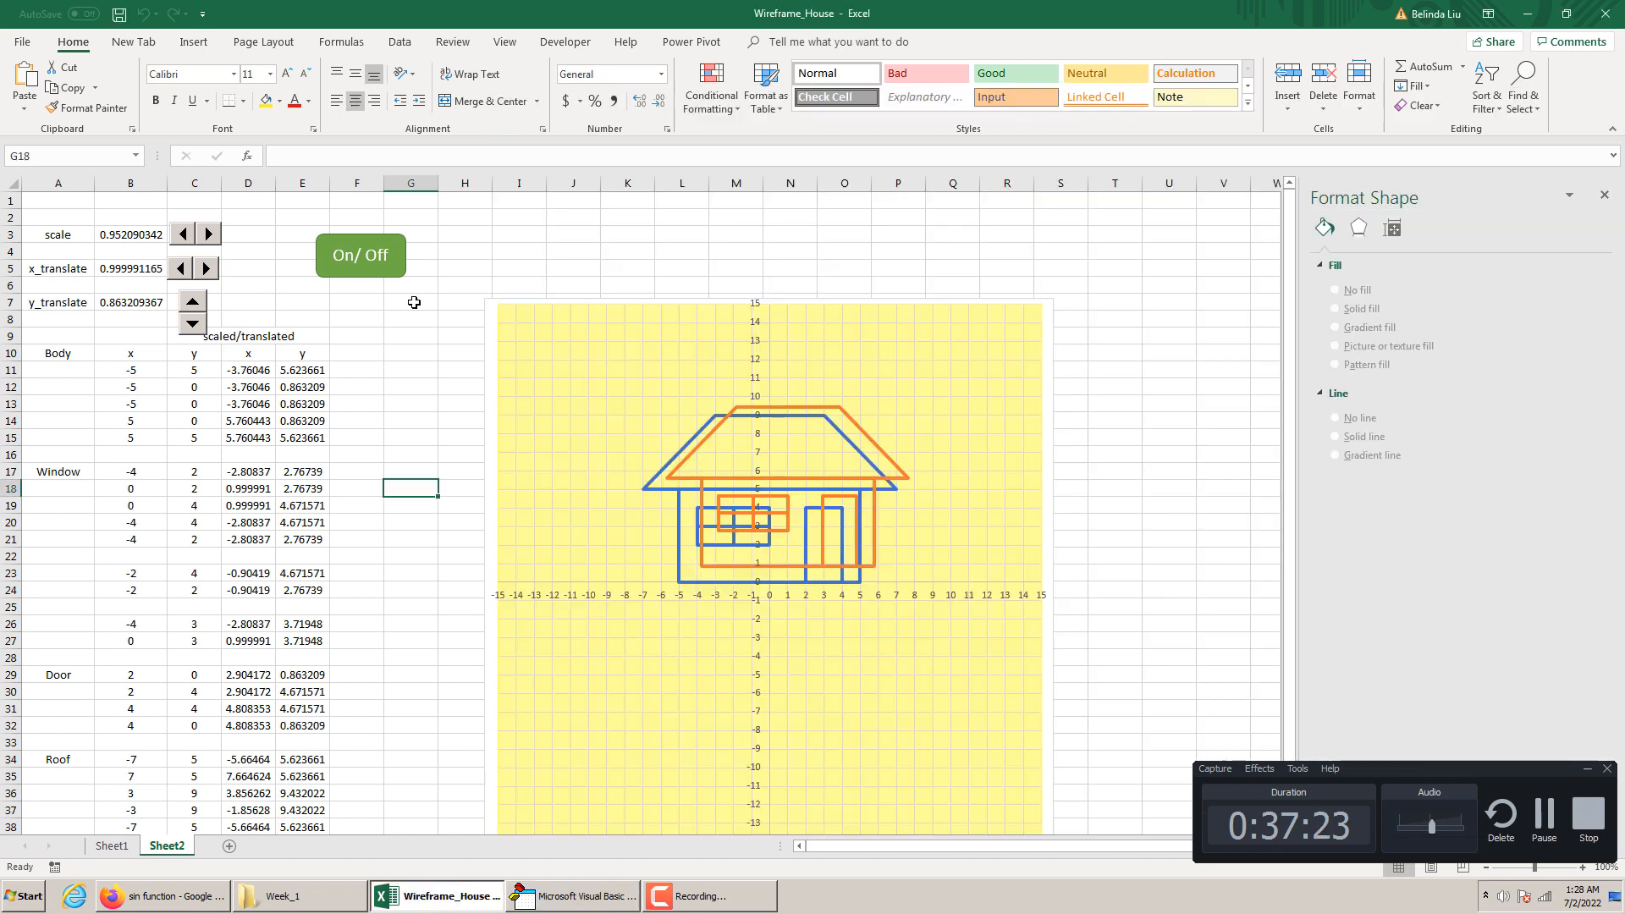
{"action": "left_click", "coordinate": [380, 253]}
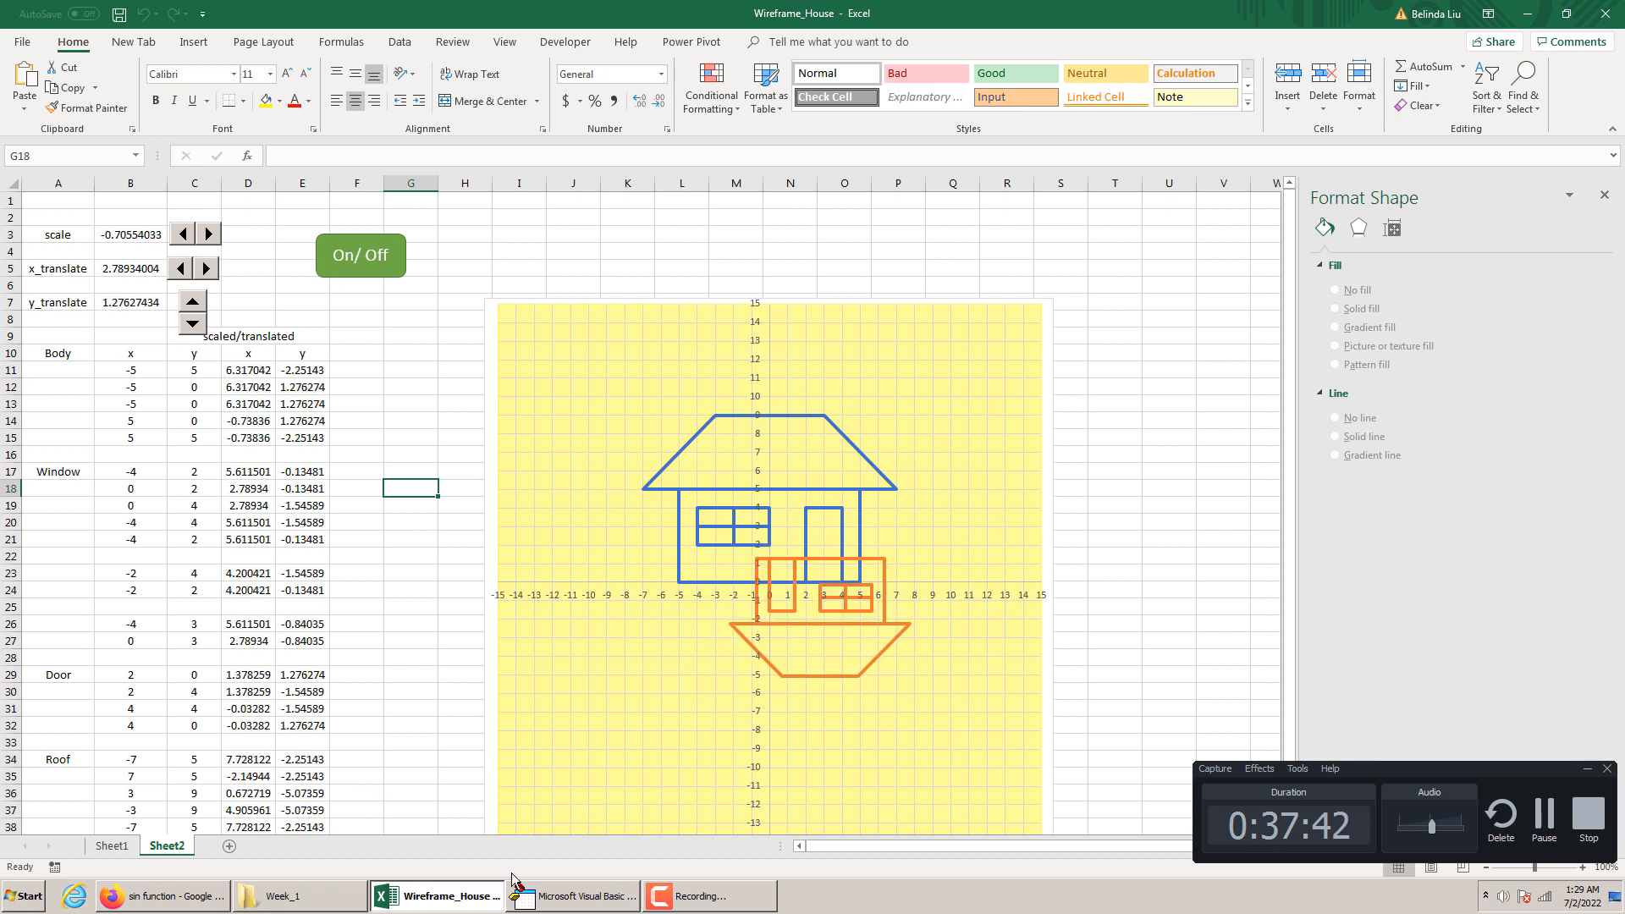
Back on the worksheet, reset the scale to 1 and x_translate to 0 with their spin buttons
{"action": "left_click", "coordinate": [568, 890]}
{"action": "left_click", "coordinate": [999, 611]}
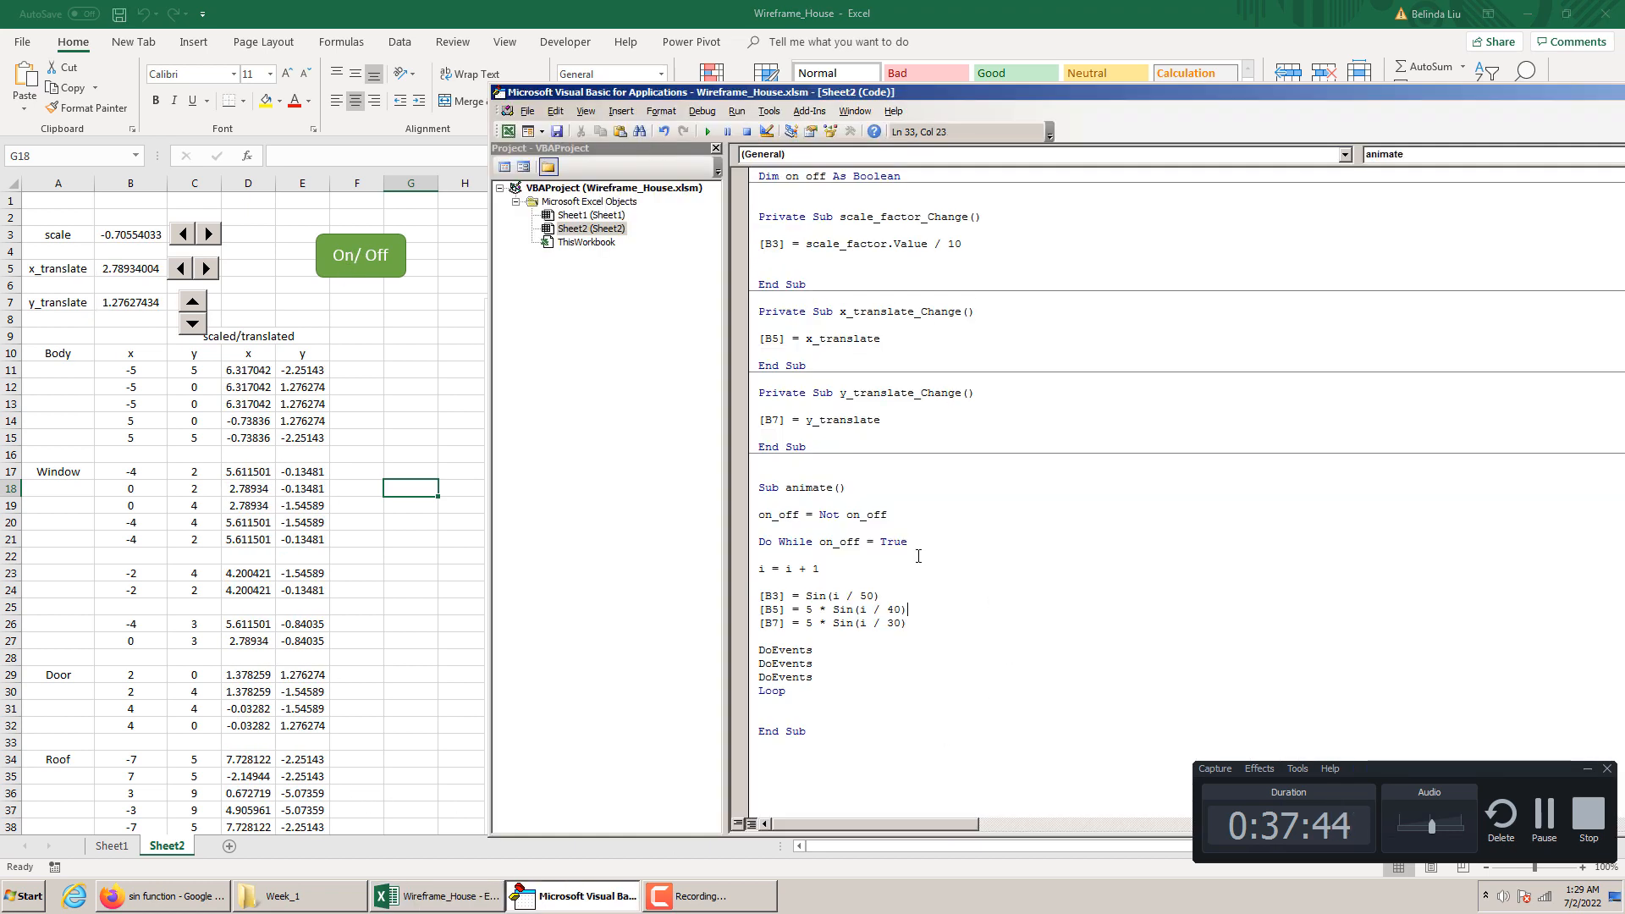
{"action": "left_click", "coordinate": [428, 432]}
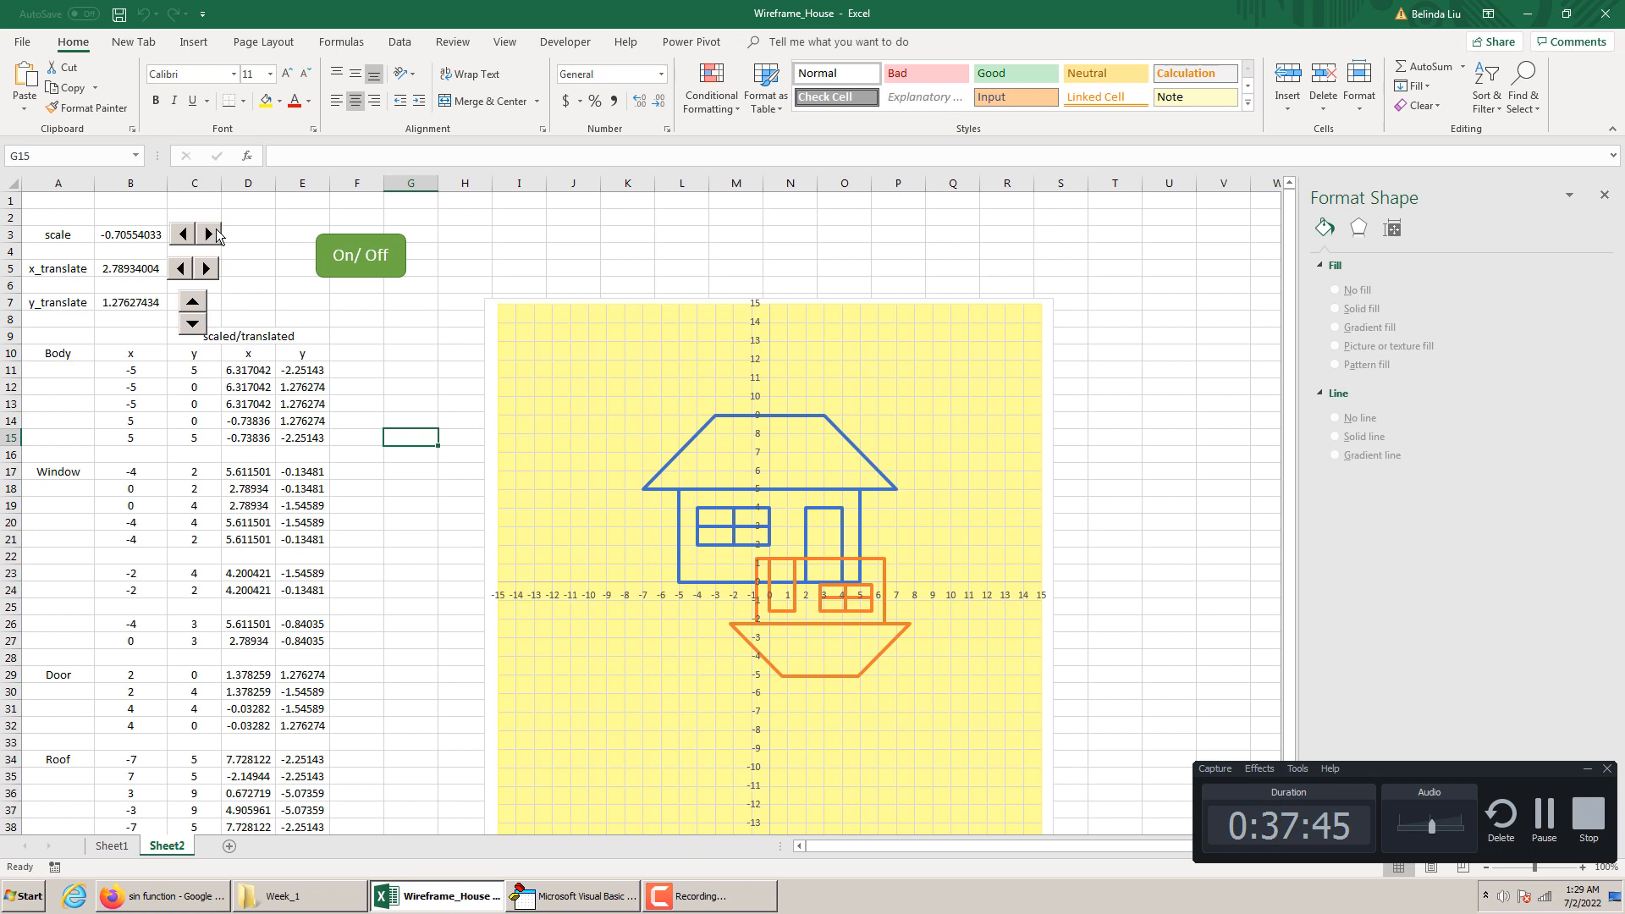
{"action": "left_click", "coordinate": [211, 235]}
{"action": "left_click", "coordinate": [186, 235]}
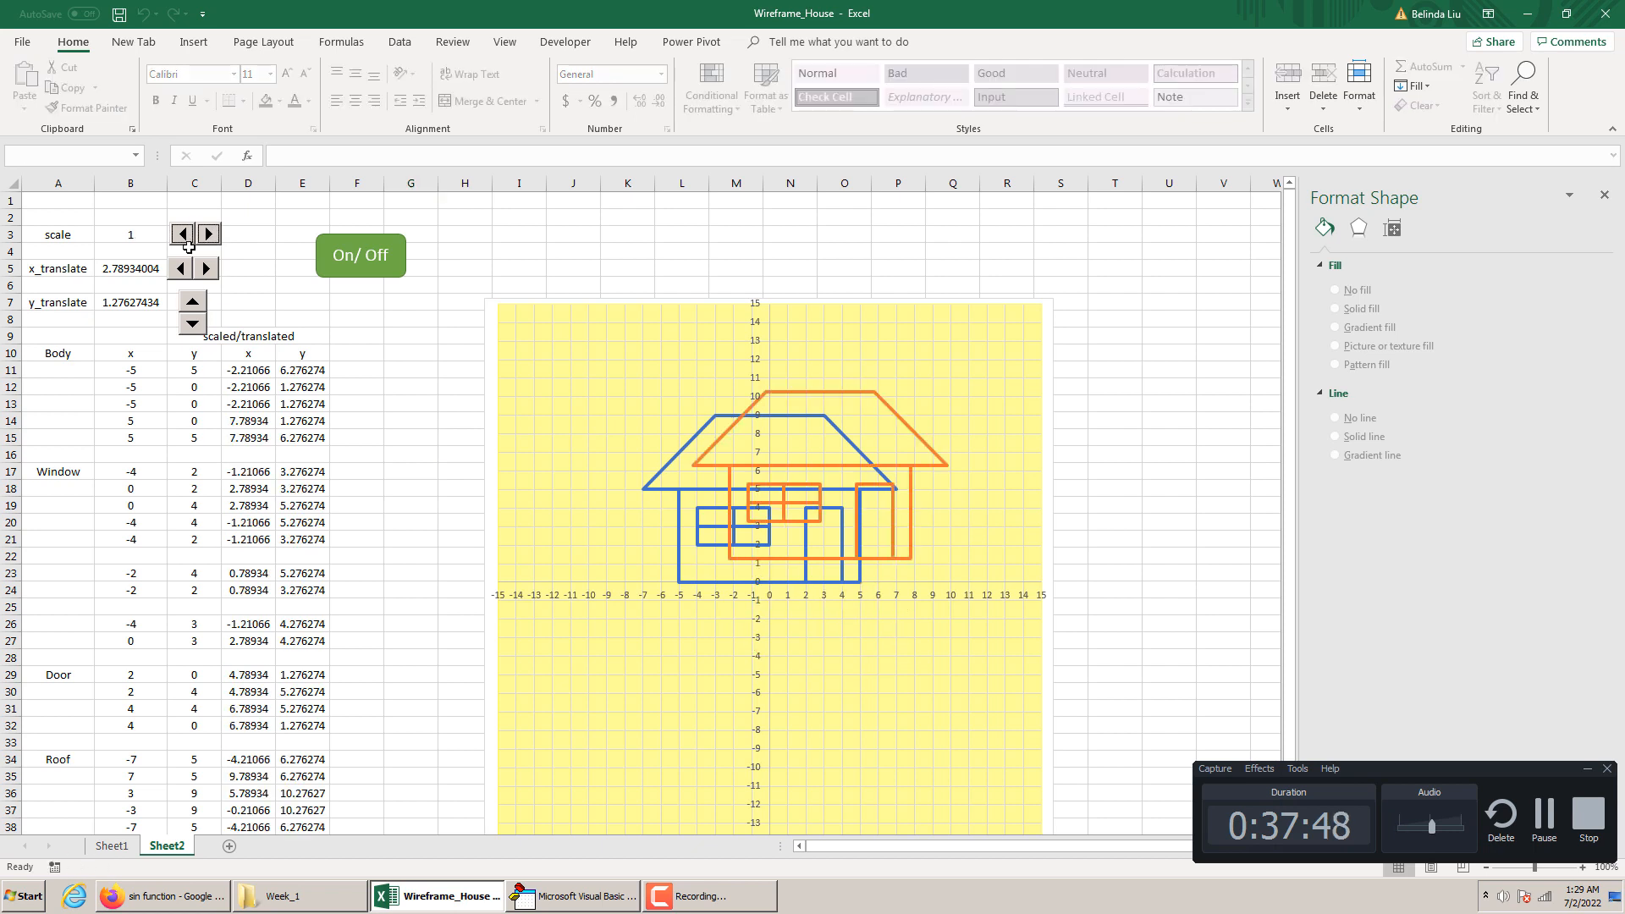
{"action": "left_click", "coordinate": [181, 269]}
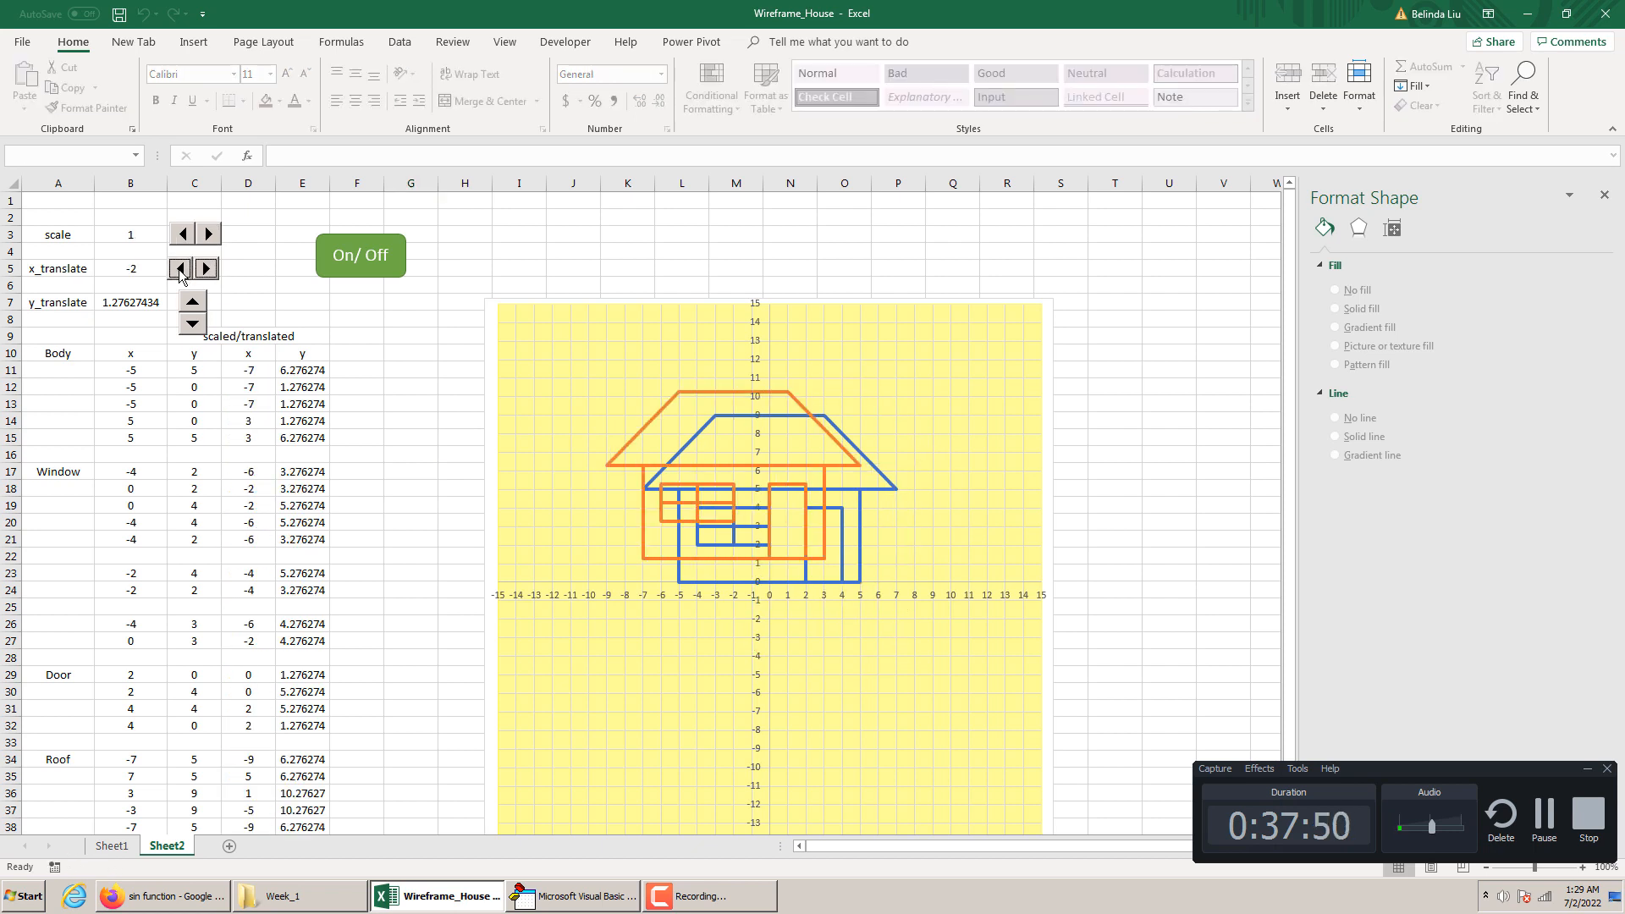
{"action": "left_click", "coordinate": [204, 269]}
{"action": "left_click", "coordinate": [204, 269]}
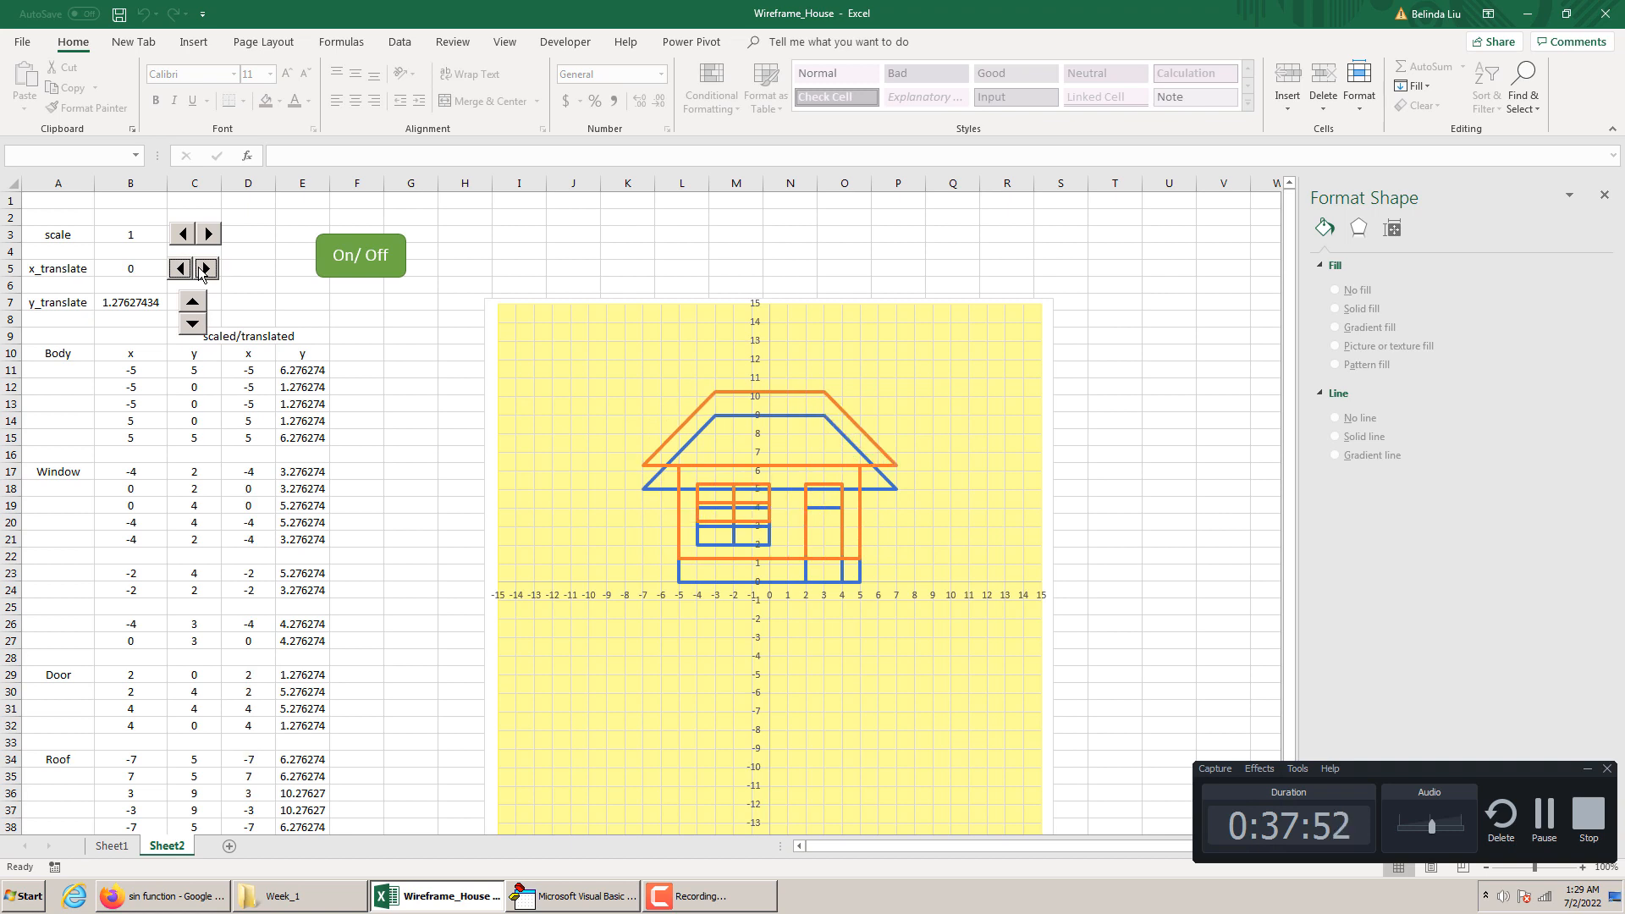
Test the scale spin button by stepping the value down and up, ending at 1
{"action": "left_click", "coordinate": [184, 237]}
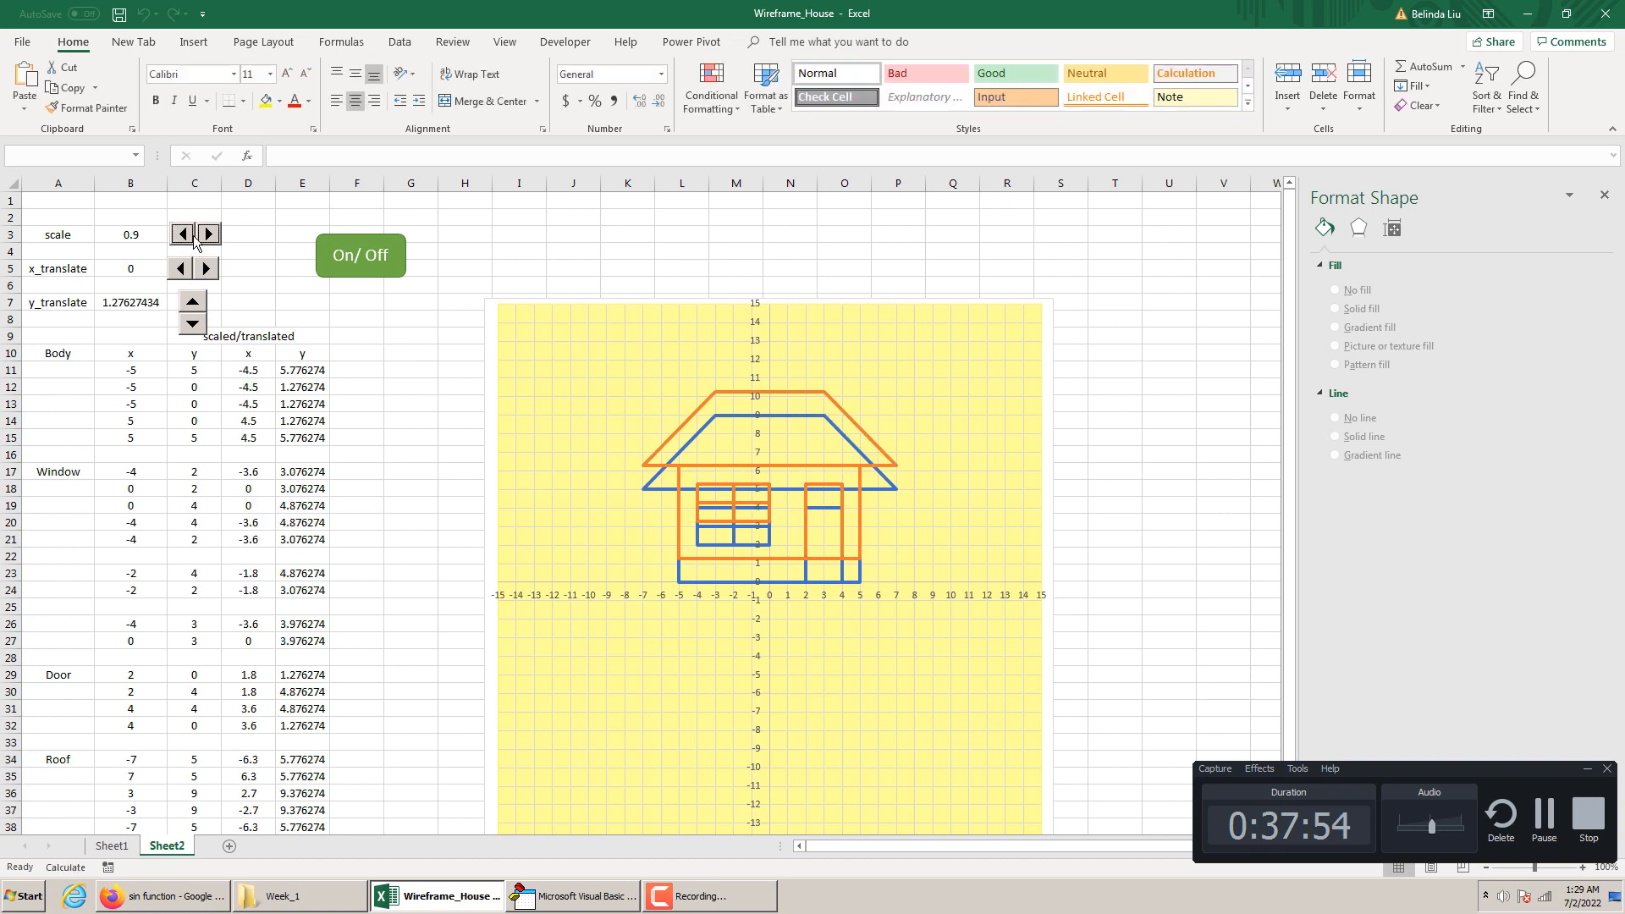
{"action": "left_click", "coordinate": [181, 236]}
{"action": "left_click", "coordinate": [181, 236]}
{"action": "left_click", "coordinate": [181, 236]}
{"action": "left_click", "coordinate": [209, 243]}
{"action": "left_click", "coordinate": [209, 237]}
{"action": "left_click", "coordinate": [209, 237]}
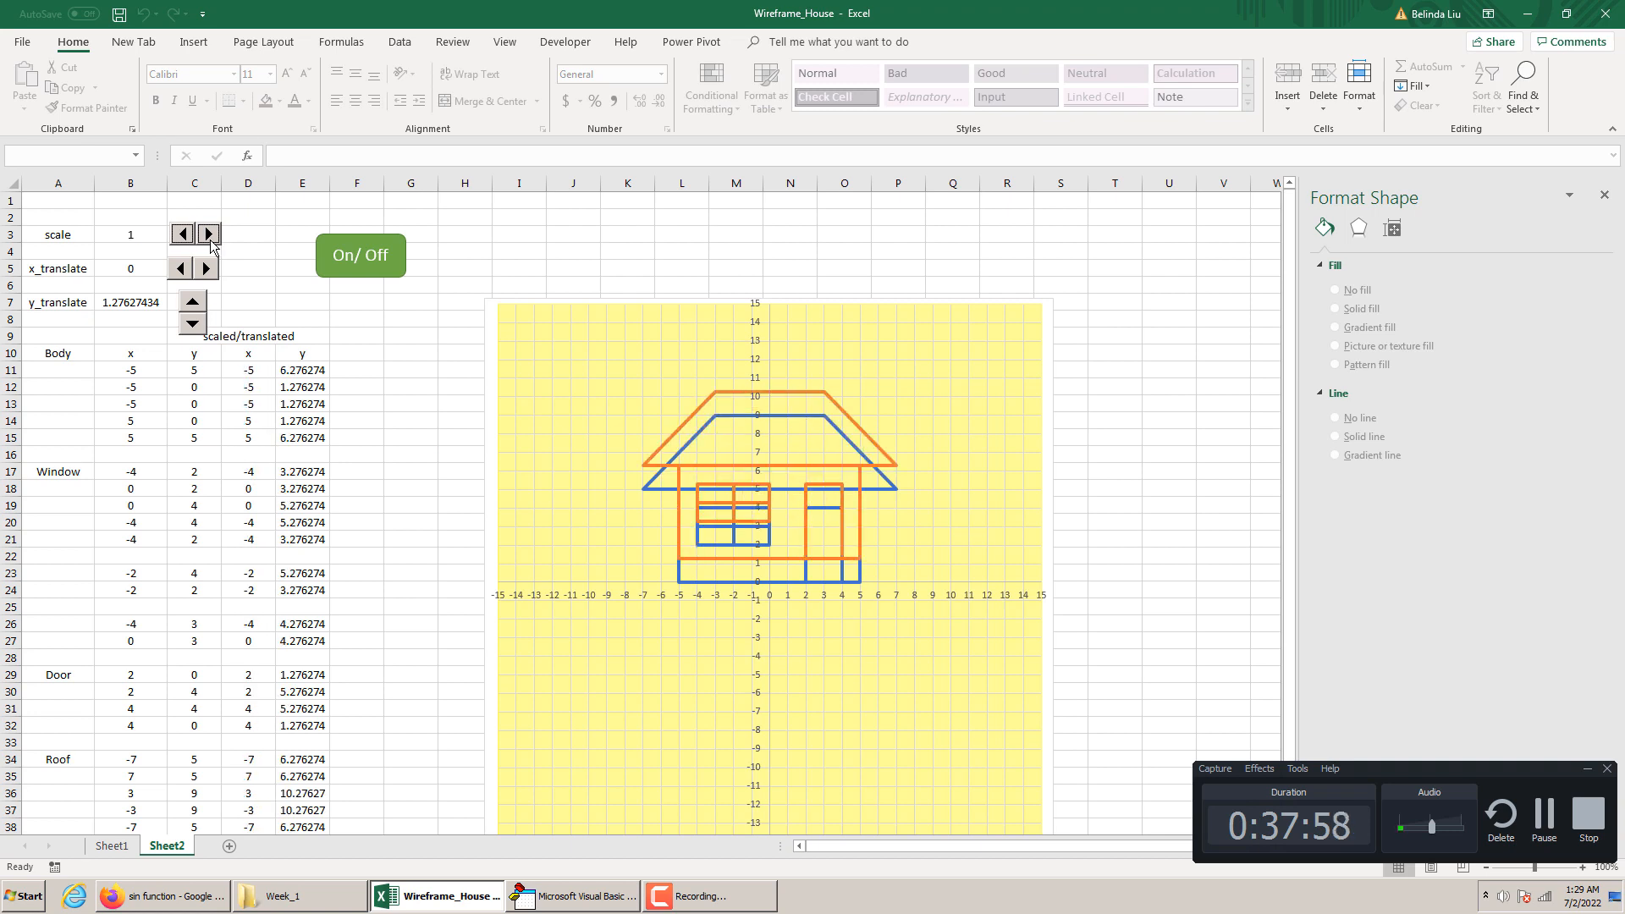
{"action": "left_click", "coordinate": [209, 237]}
{"action": "left_click", "coordinate": [185, 236]}
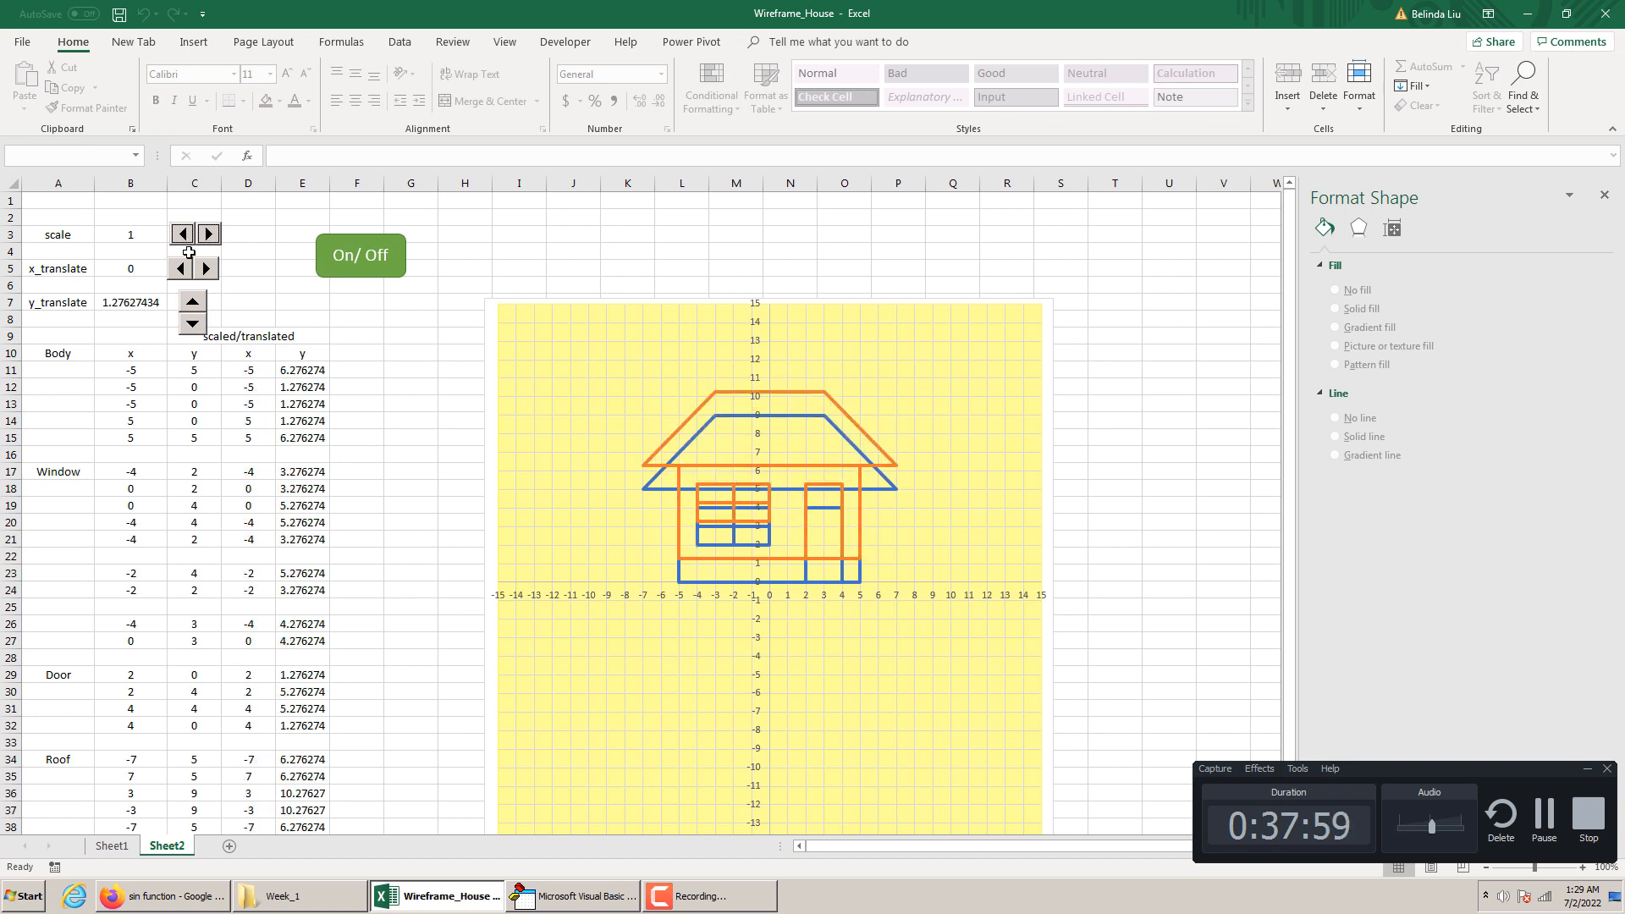
Test the y_translate spin button in both directions and set y_translate to 0
{"action": "left_click", "coordinate": [191, 303]}
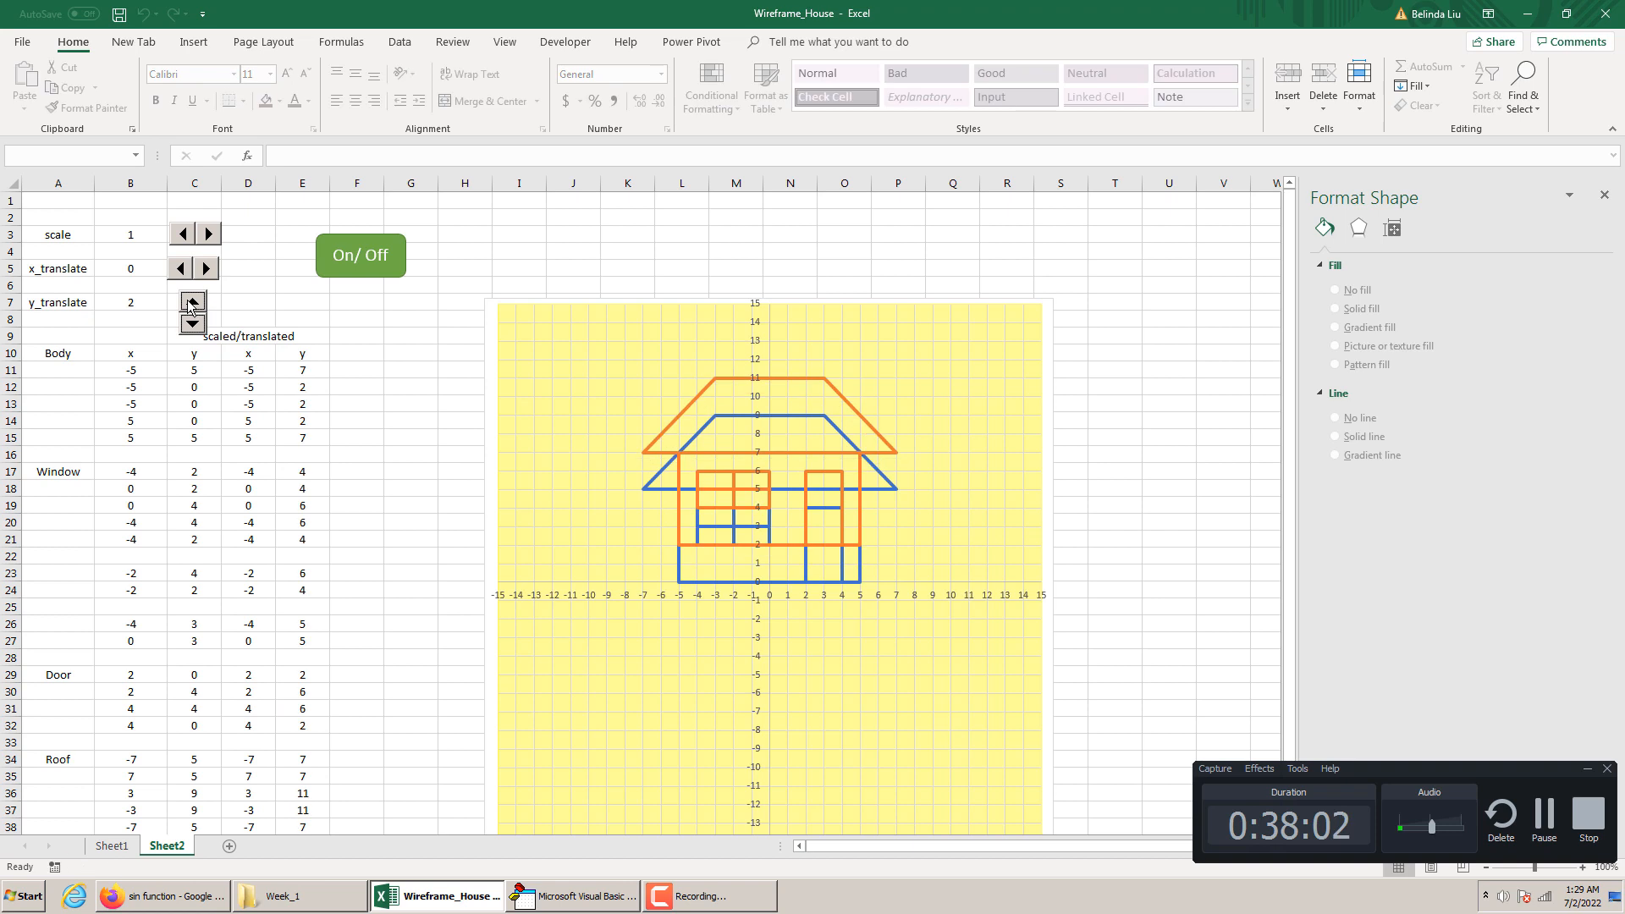
{"action": "left_click", "coordinate": [192, 302]}
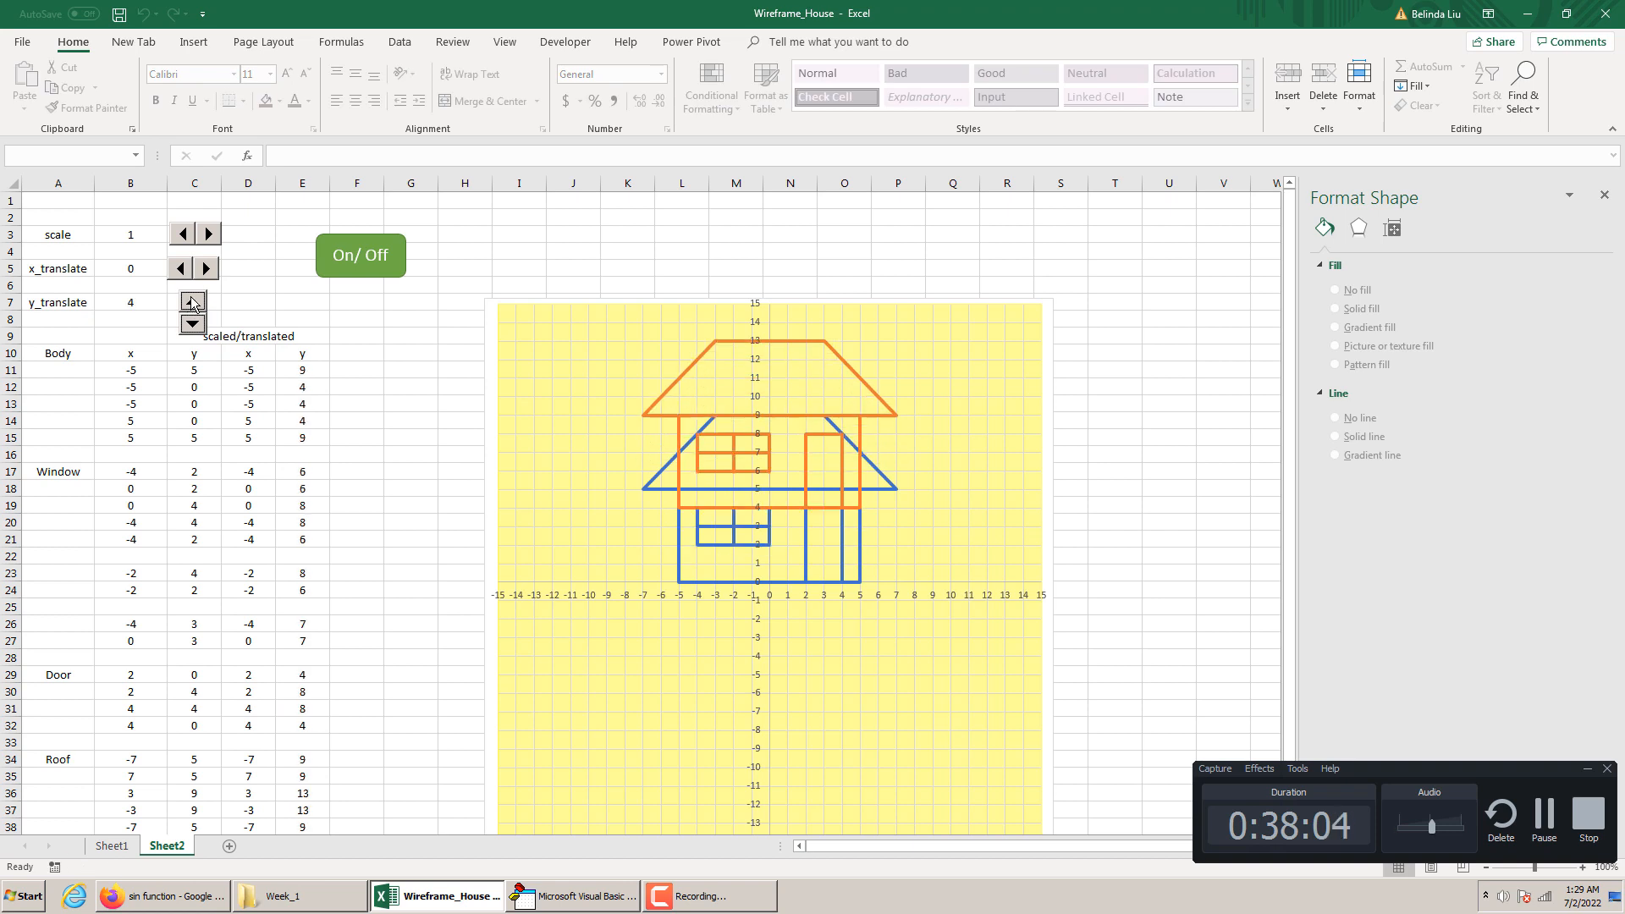
{"action": "left_click", "coordinate": [193, 325]}
{"action": "left_click", "coordinate": [193, 325]}
{"action": "left_click", "coordinate": [193, 325]}
{"action": "left_click", "coordinate": [193, 325]}
{"action": "left_click", "coordinate": [193, 325]}
{"action": "left_click", "coordinate": [194, 325]}
{"action": "left_click", "coordinate": [194, 325]}
{"action": "left_click", "coordinate": [194, 302]}
{"action": "left_click", "coordinate": [194, 302]}
{"action": "left_click", "coordinate": [194, 302]}
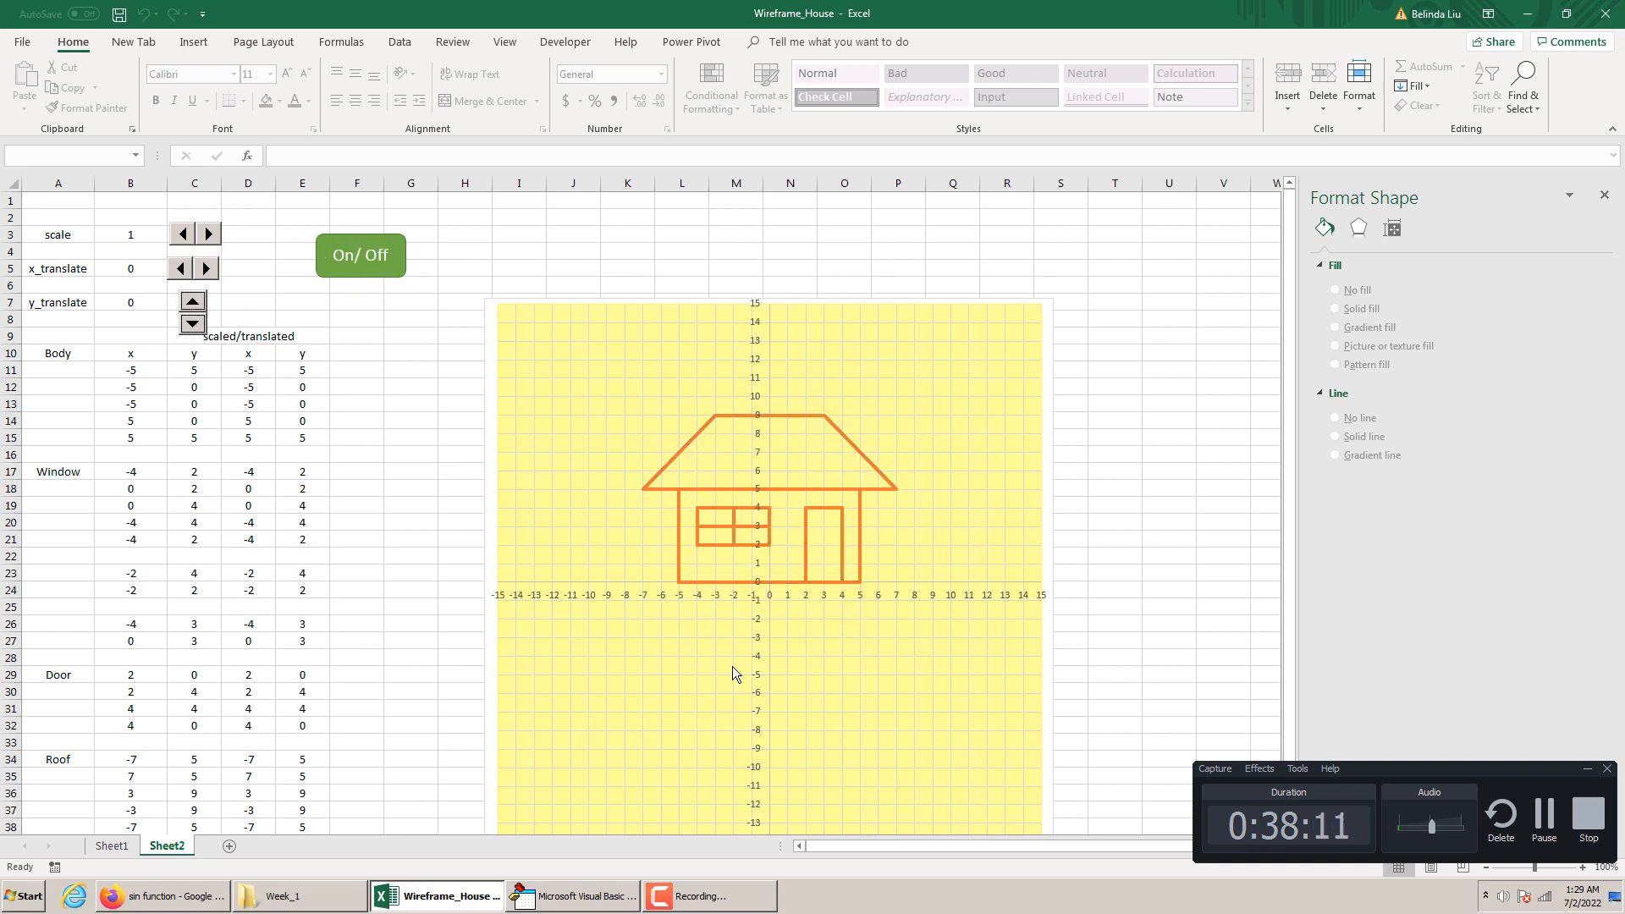
Examine the i = i + 1 statement in the animate macro and the scale, x_translate and y_translate cells it drives
{"action": "left_click", "coordinate": [576, 896]}
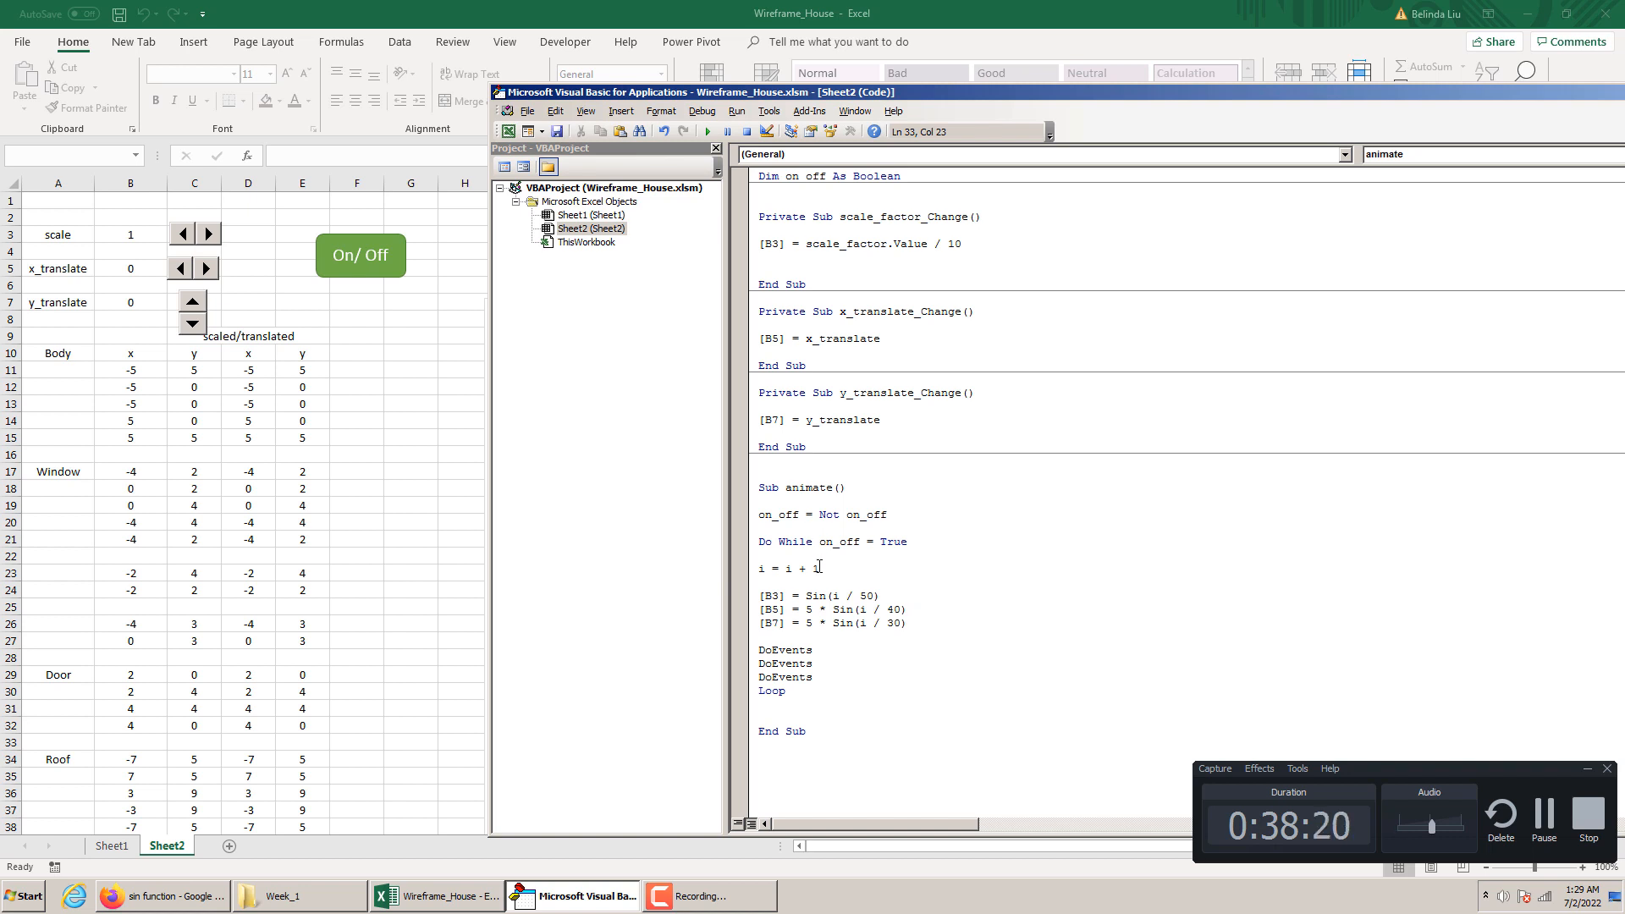
{"action": "left_click_drag", "start_coordinate": [819, 567], "coordinate": [770, 569]}
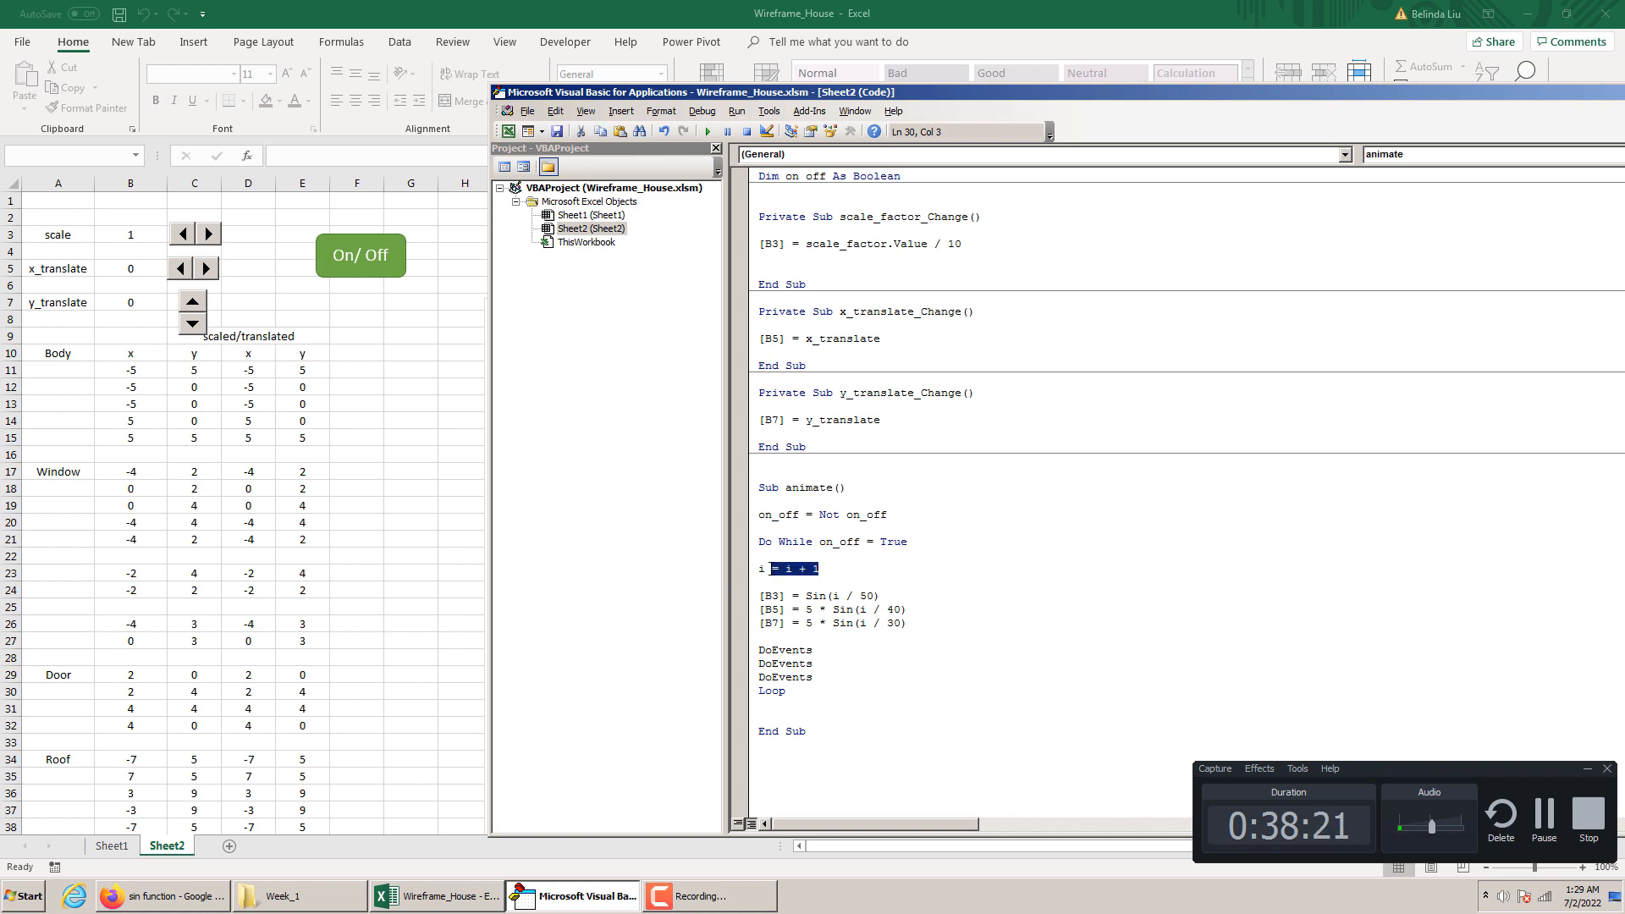
{"action": "left_click", "coordinate": [765, 573]}
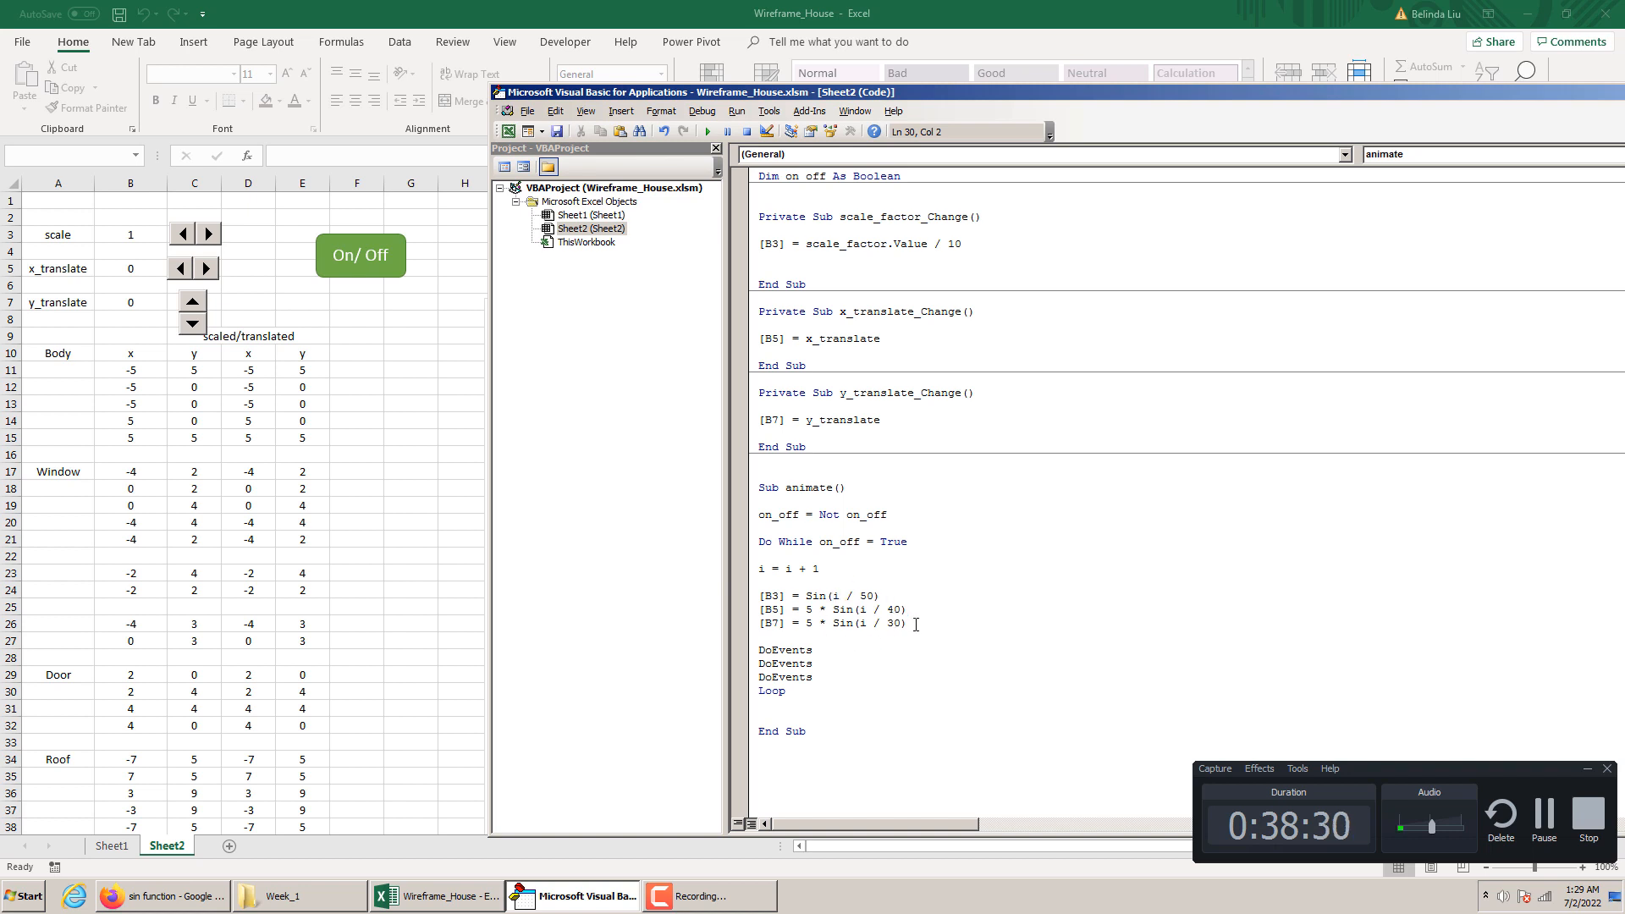
{"action": "left_click", "coordinate": [424, 567]}
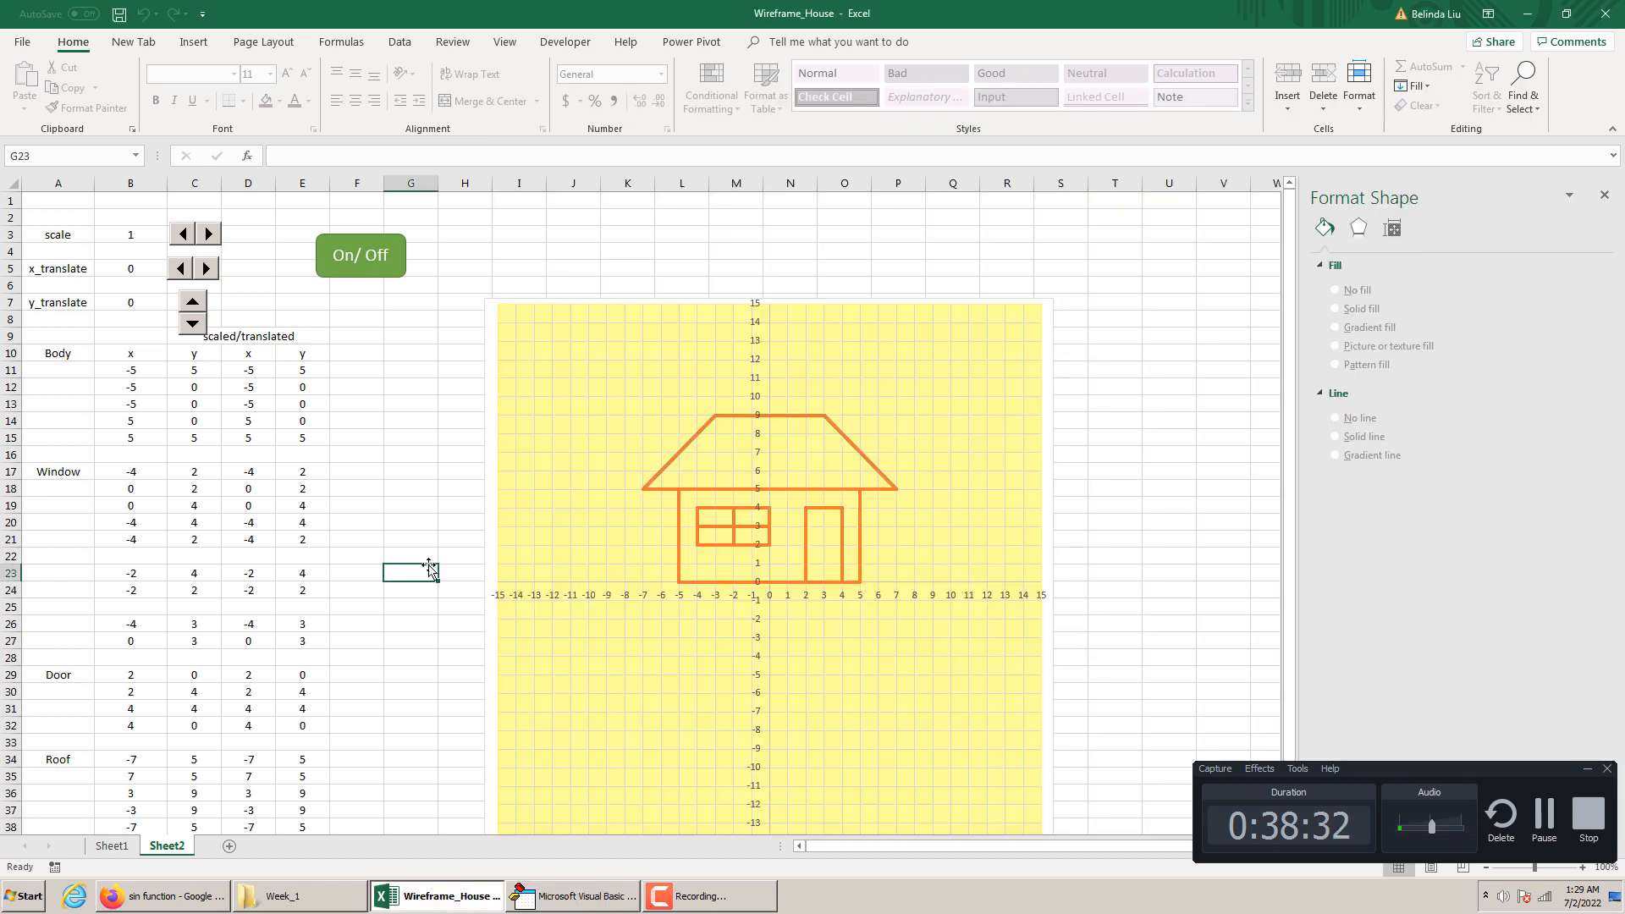
{"action": "mouse_move", "coordinate": [715, 525]}
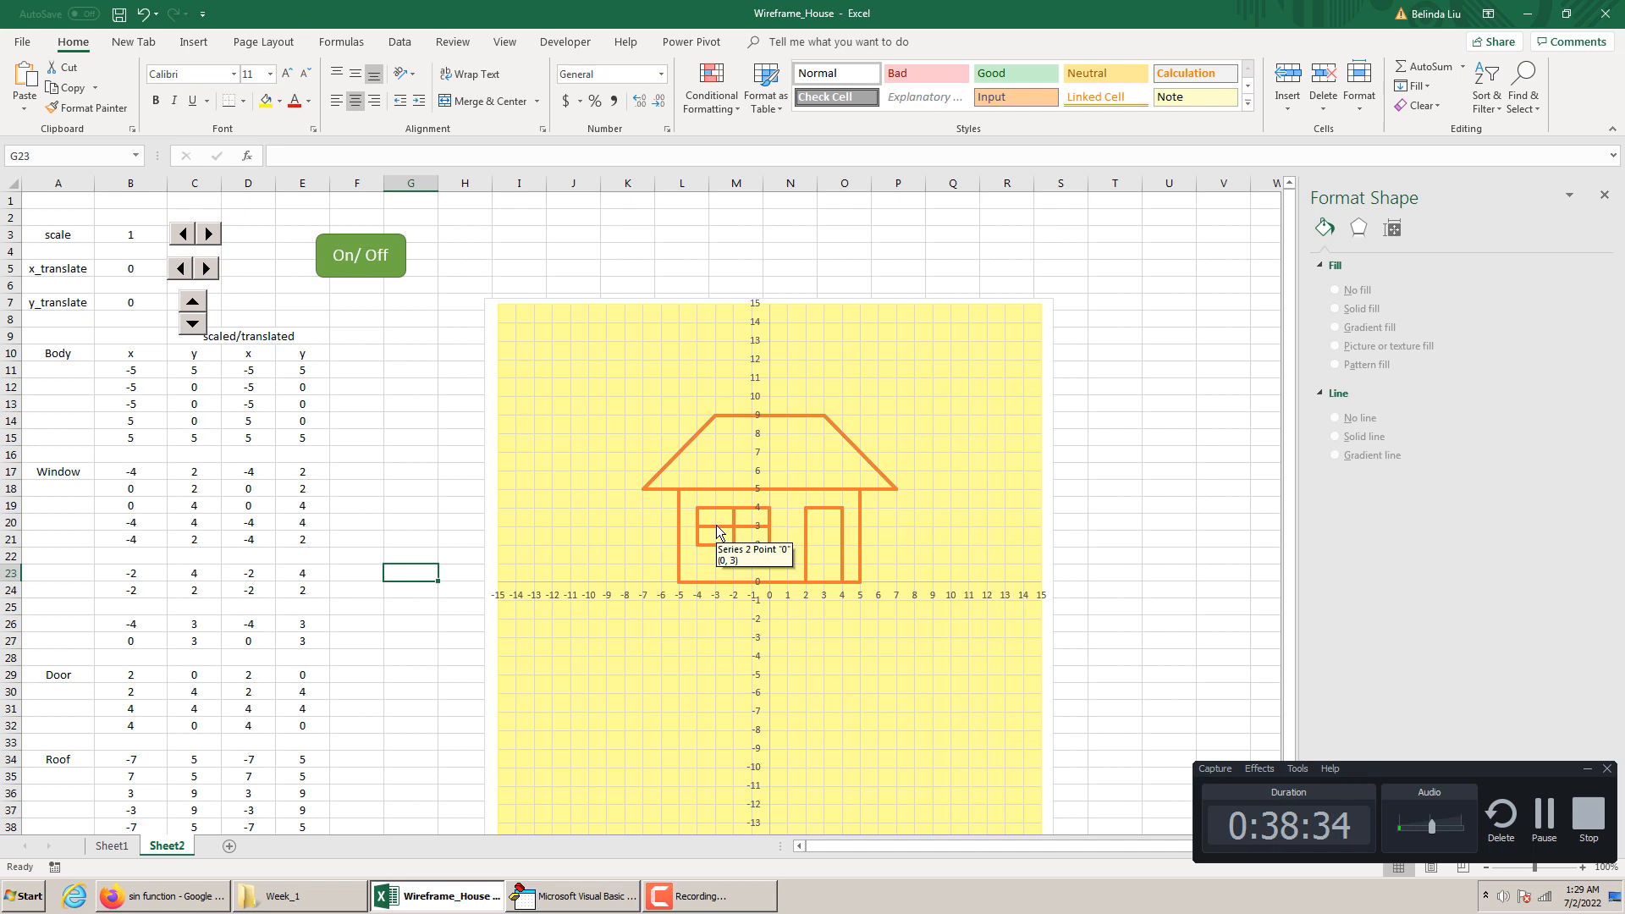
{"action": "left_click", "coordinate": [130, 237]}
{"action": "left_click", "coordinate": [134, 272]}
{"action": "left_click", "coordinate": [128, 300]}
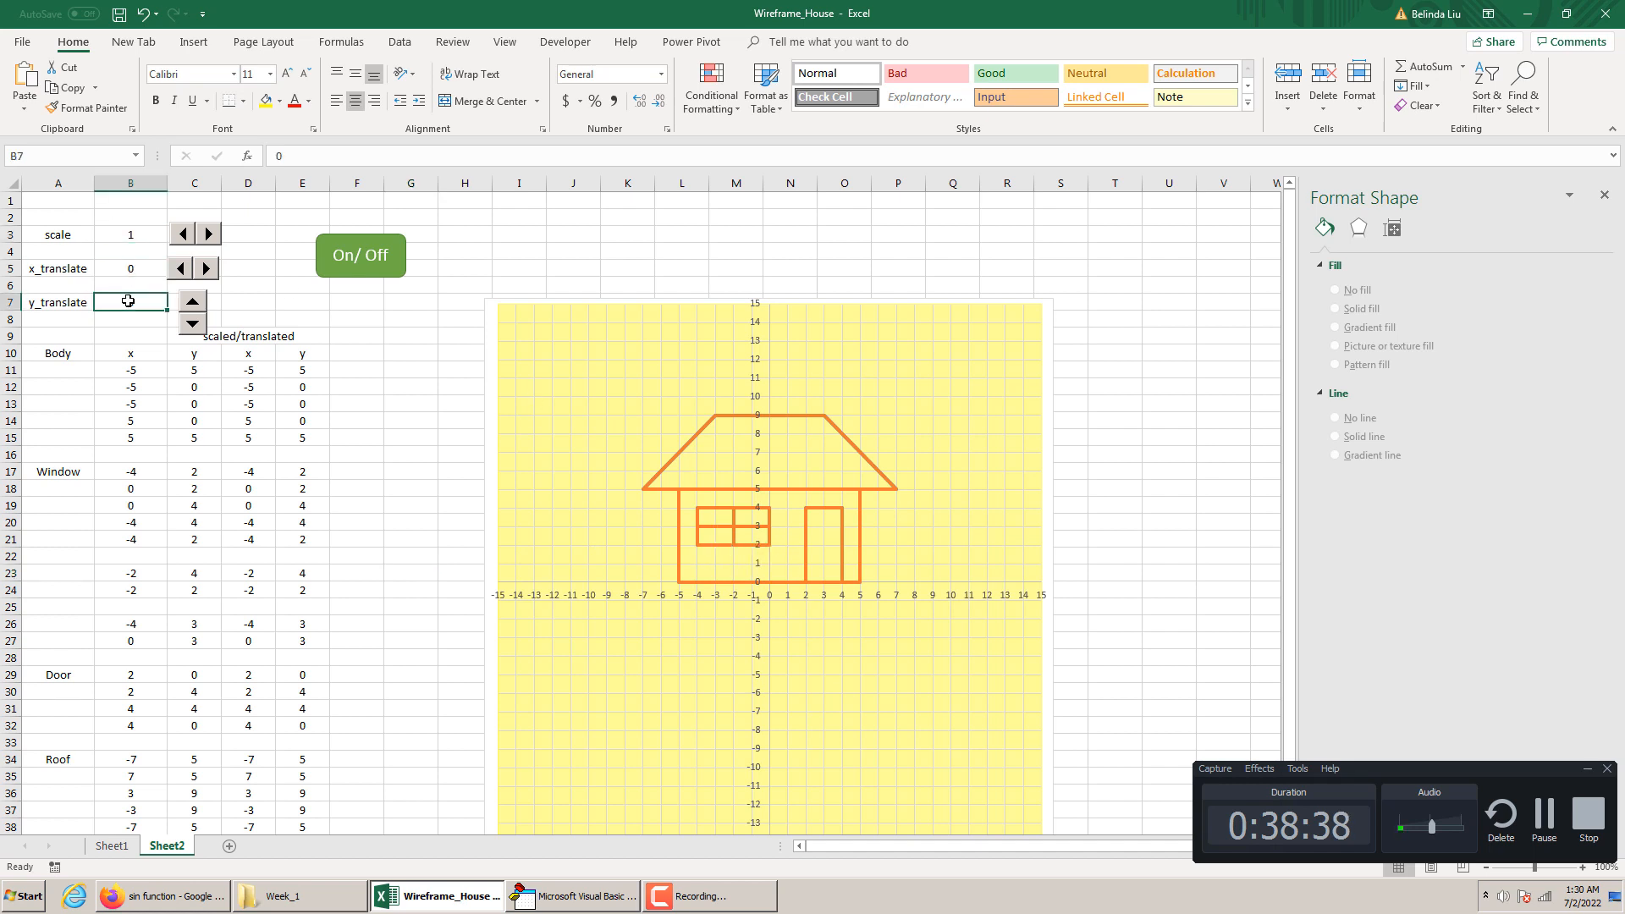
In the animate macro, comment out the [B3] sine statement and set the [B5] statement's divisor to 30
{"action": "left_click", "coordinate": [588, 889]}
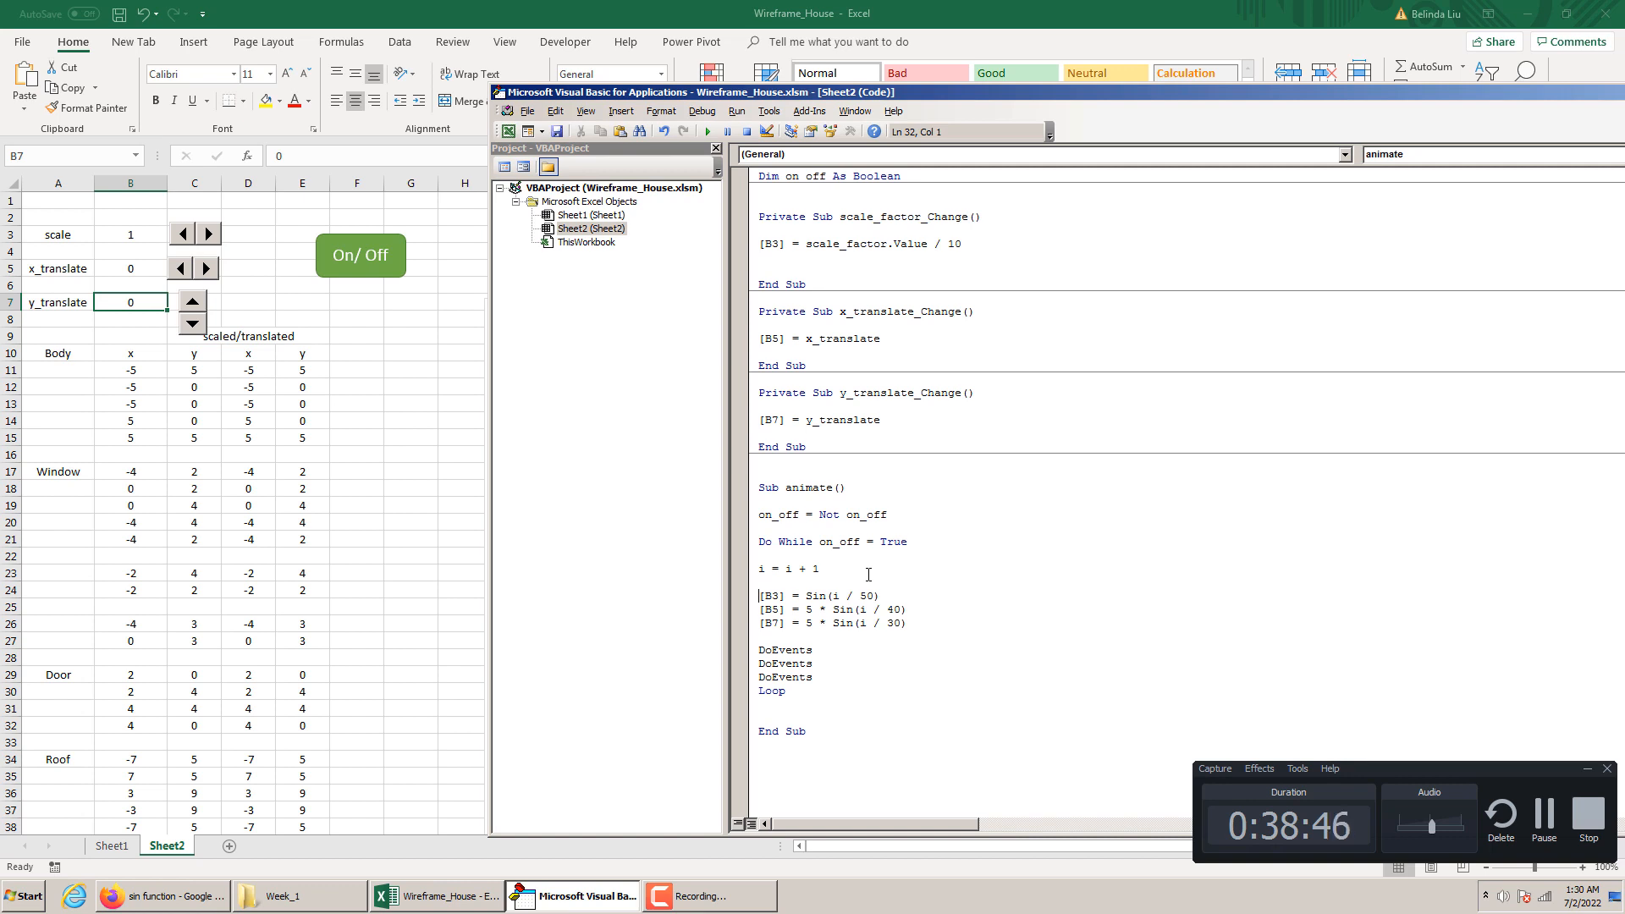
{"action": "type", "text": "'"}
{"action": "left_click", "coordinate": [874, 609]}
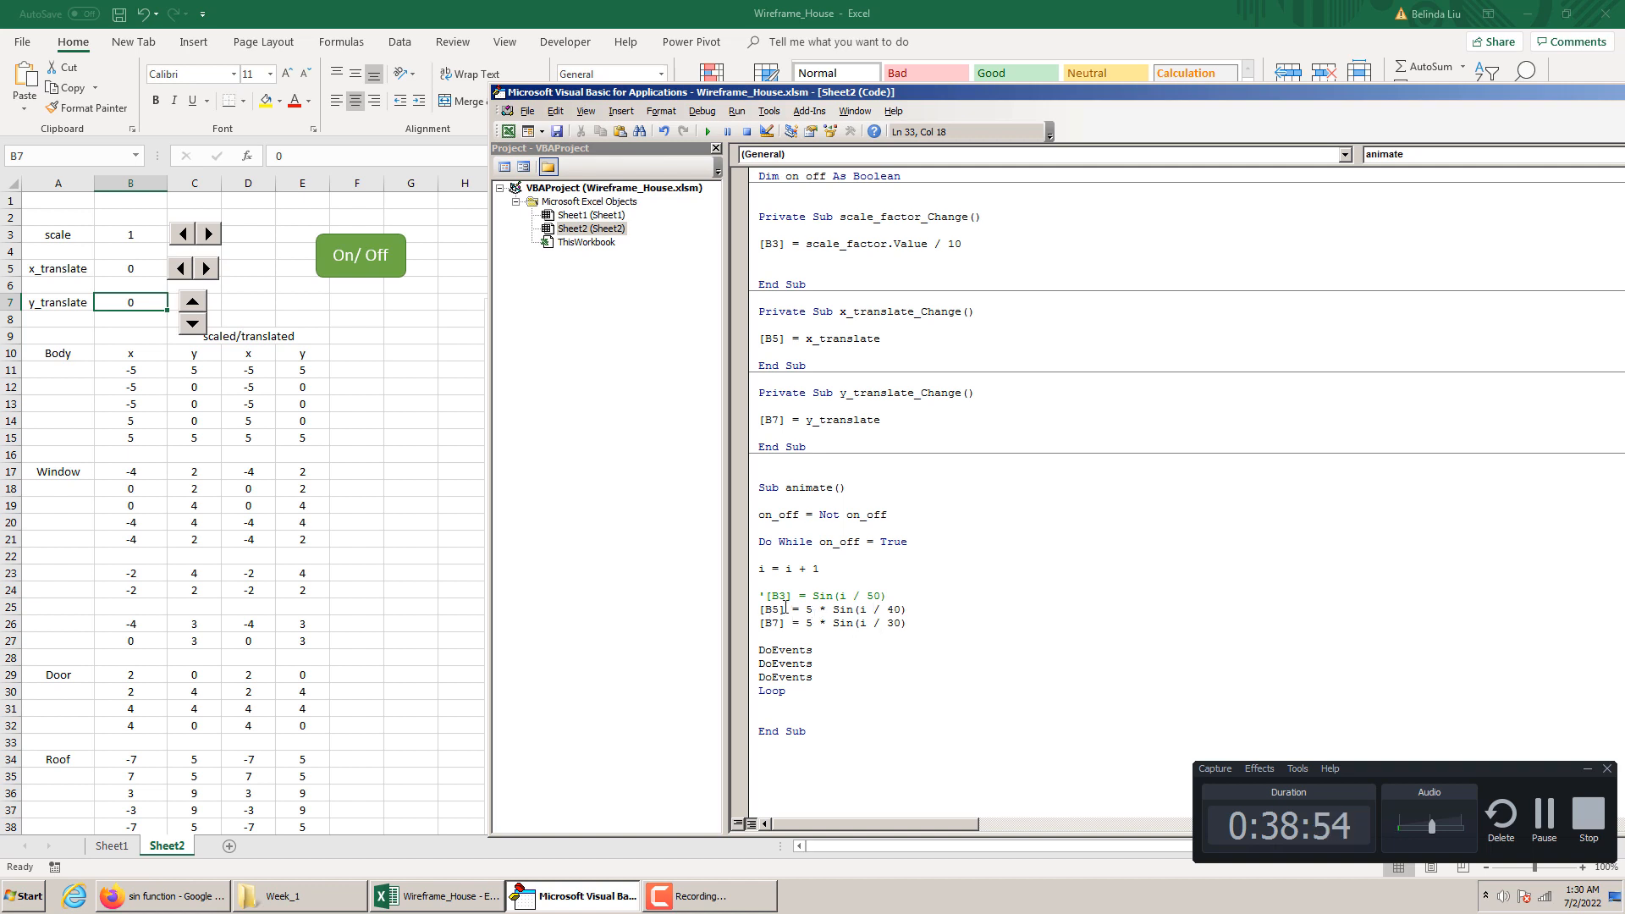
{"action": "left_click", "coordinate": [898, 609]}
{"action": "left_click_drag", "start_coordinate": [894, 608], "coordinate": [888, 609]}
Reduce the scale to 0.2 with its spin button and run the animation with the On/Off shape
{"action": "left_click", "coordinate": [377, 606]}
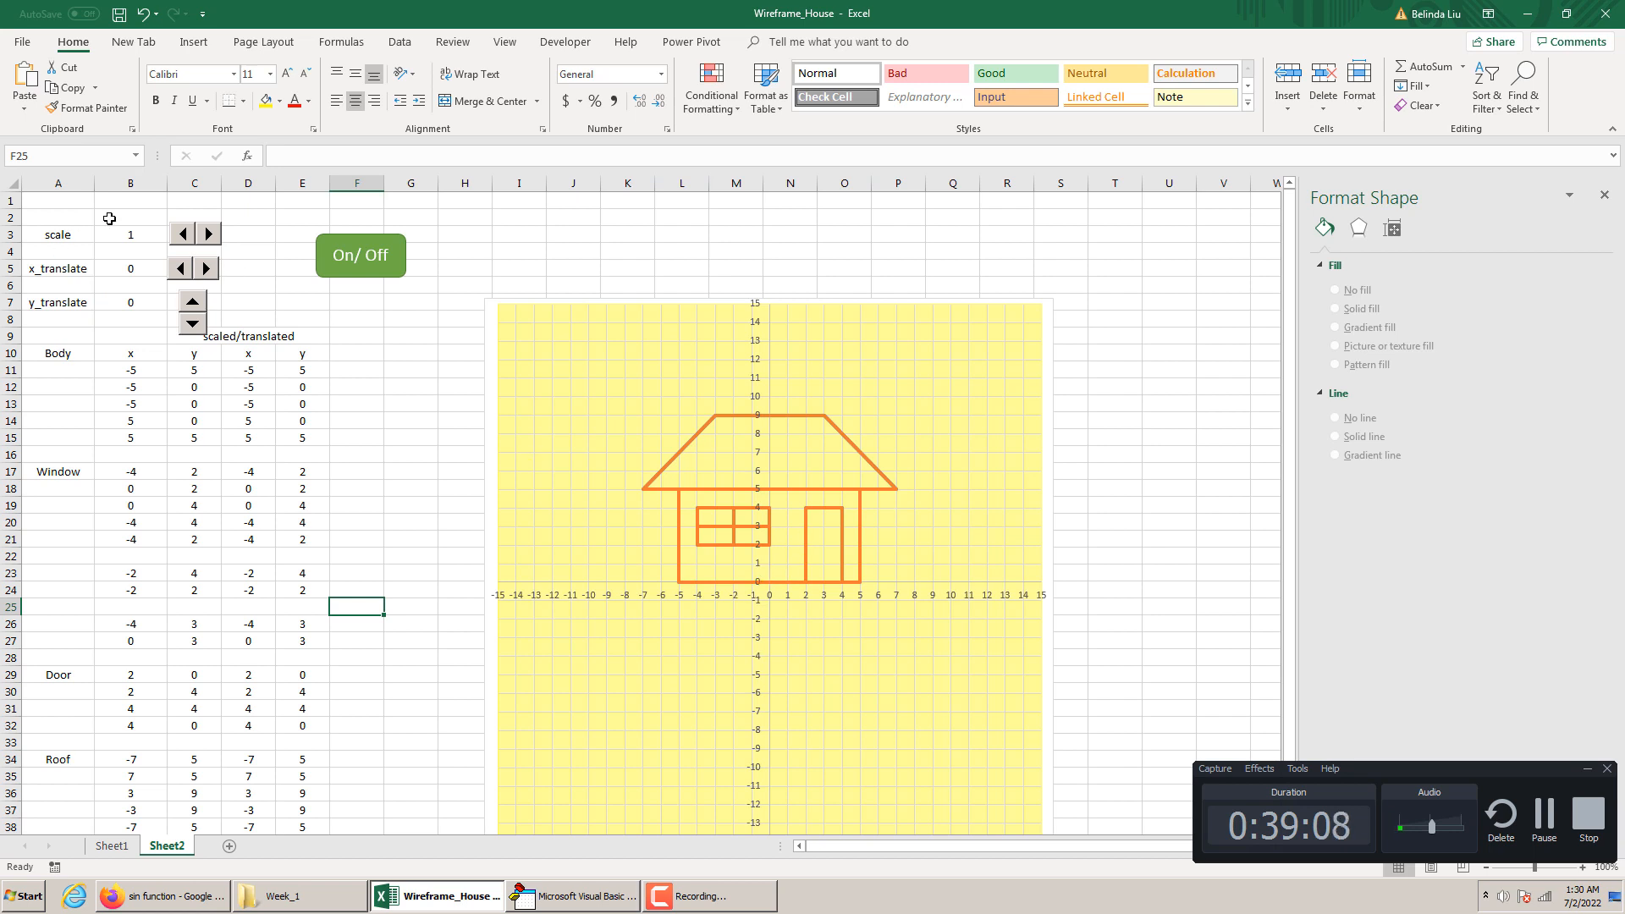
{"action": "left_click", "coordinate": [175, 237]}
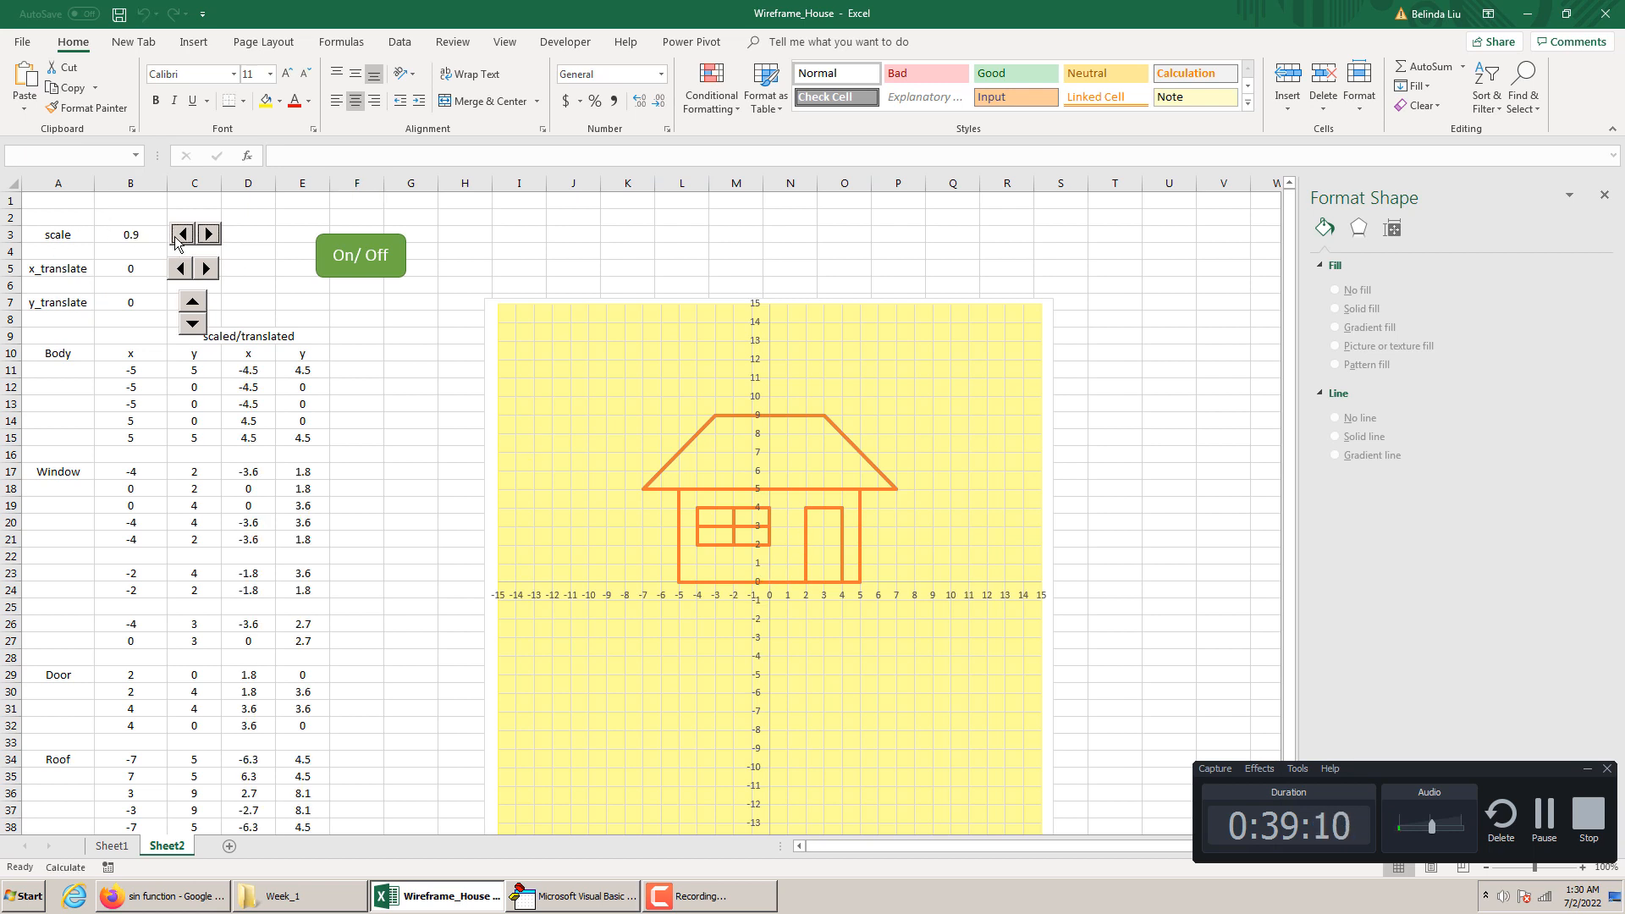
{"action": "left_click", "coordinate": [175, 238]}
{"action": "left_click", "coordinate": [175, 238]}
{"action": "left_click", "coordinate": [175, 237]}
{"action": "left_click", "coordinate": [176, 236]}
{"action": "left_click", "coordinate": [176, 236]}
{"action": "left_click", "coordinate": [176, 236]}
{"action": "left_click", "coordinate": [176, 236]}
{"action": "left_click", "coordinate": [176, 236]}
{"action": "left_click", "coordinate": [206, 239]}
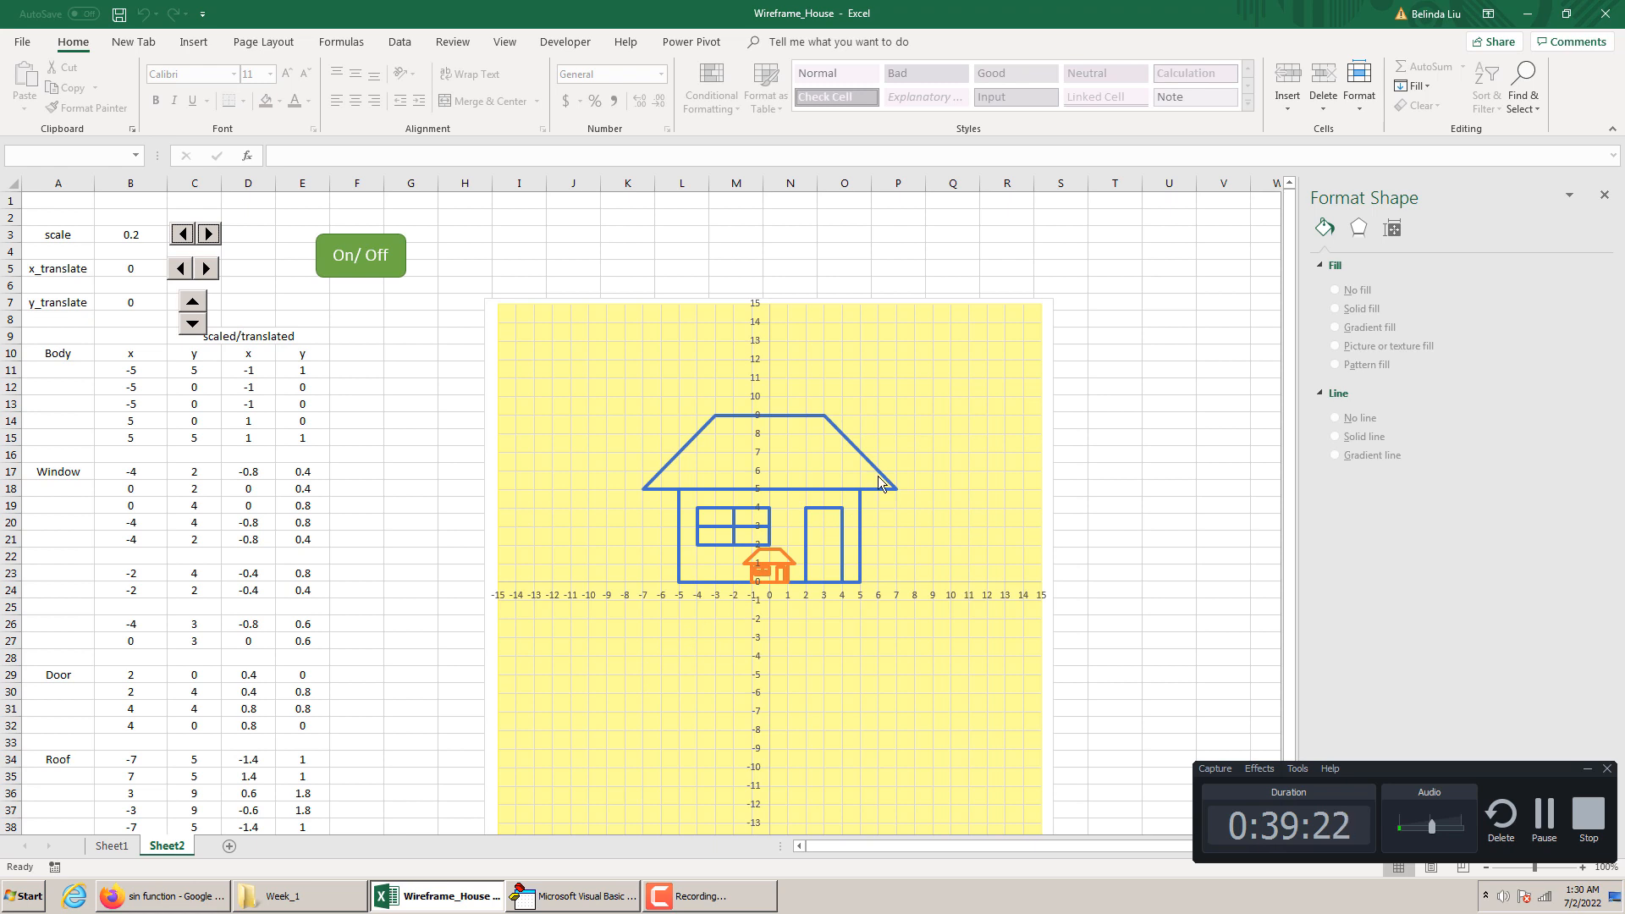
{"action": "left_click", "coordinate": [392, 282]}
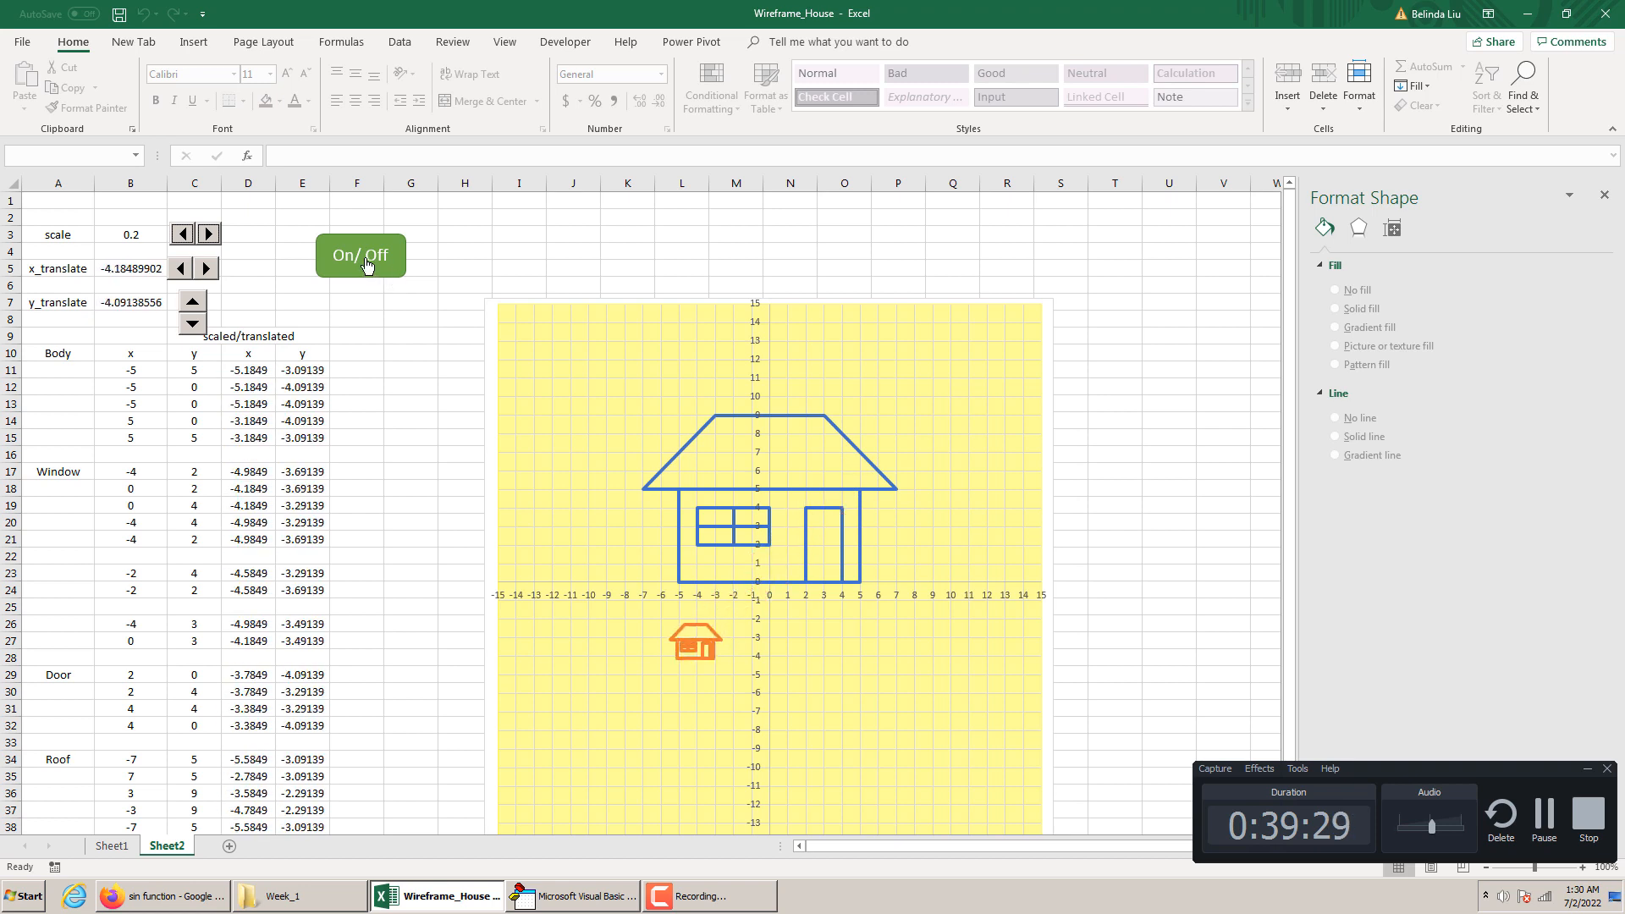
Change the multiplier in the [B7] statement to -5 and run the animation with the On/Off shape
{"action": "left_click", "coordinate": [584, 895]}
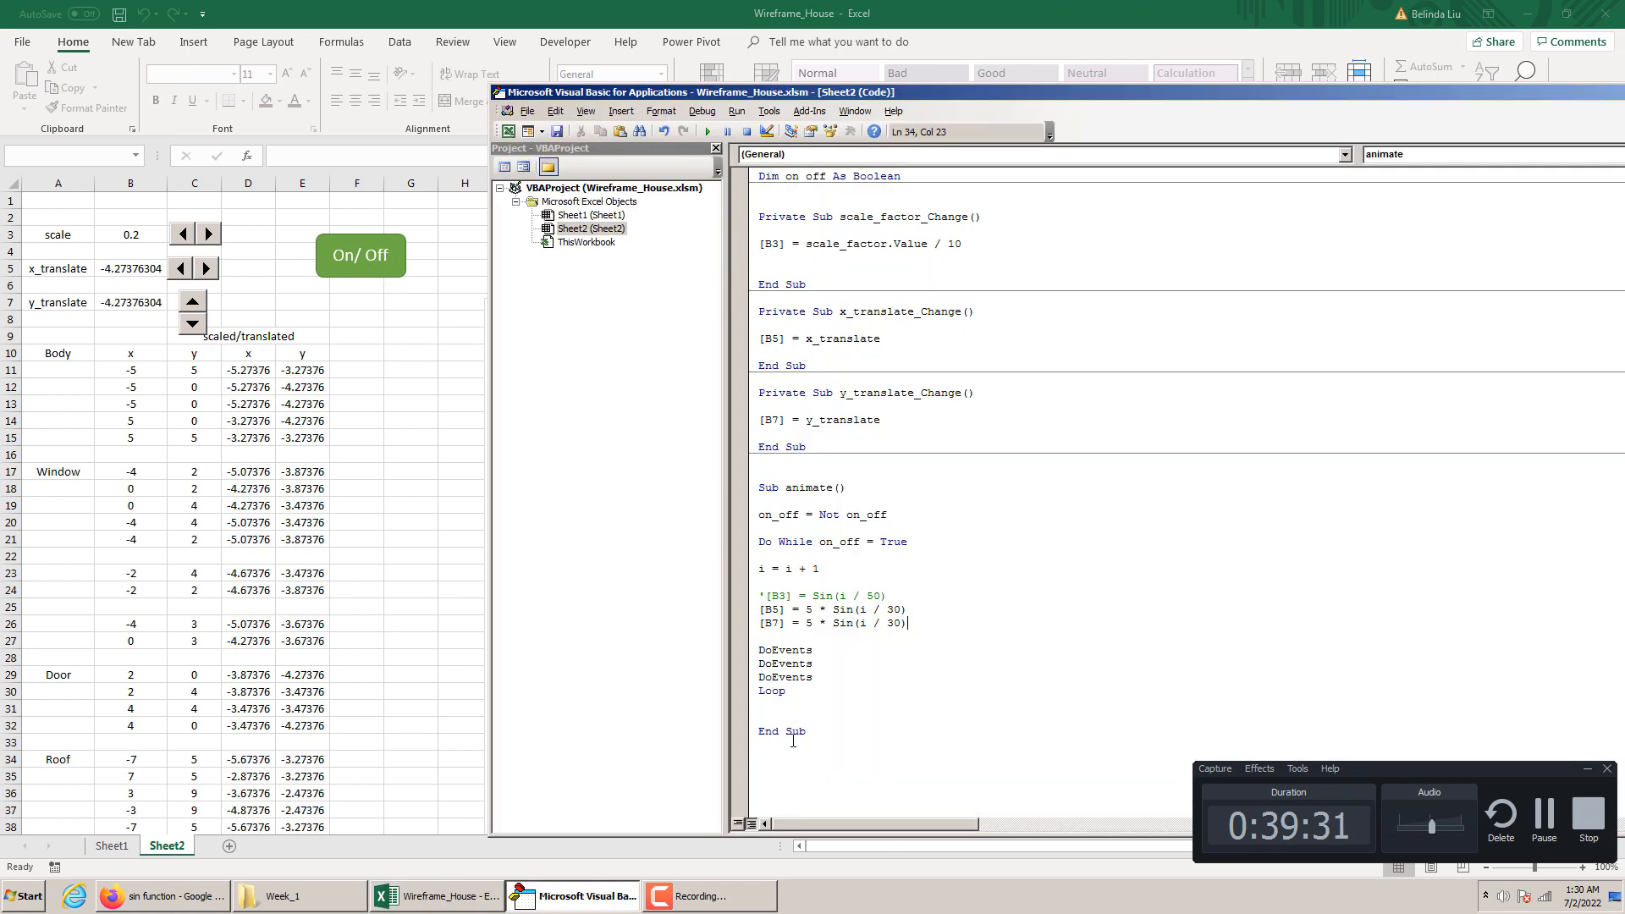
{"action": "left_click", "coordinate": [807, 623]}
{"action": "type", "text": "-"}
{"action": "left_click", "coordinate": [363, 696]}
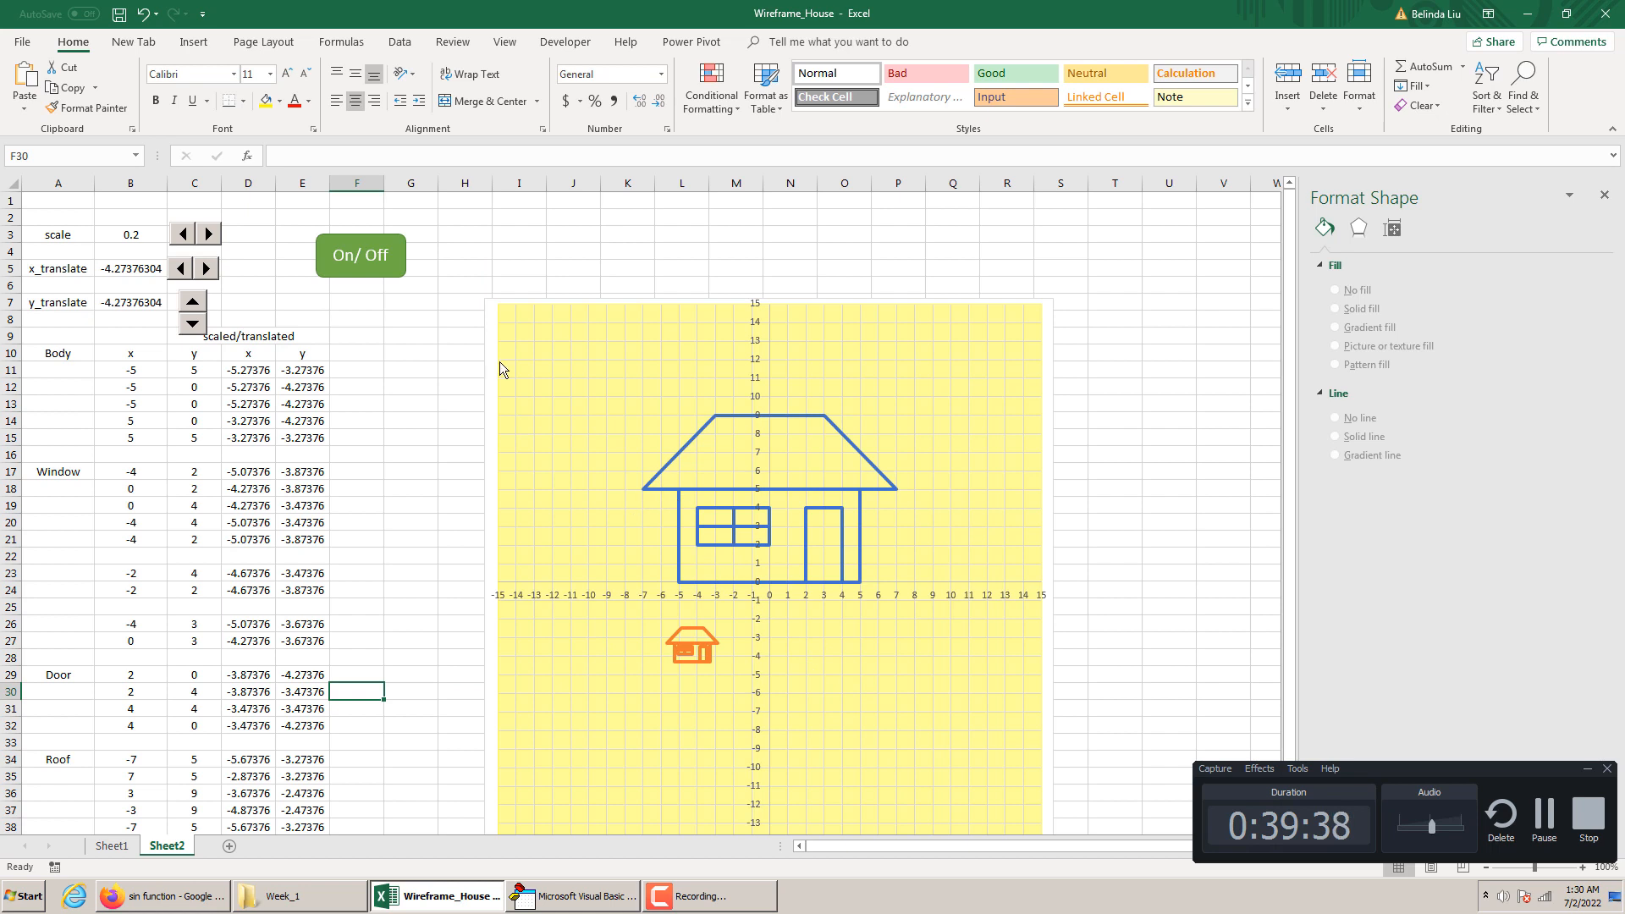
{"action": "left_click", "coordinate": [364, 269]}
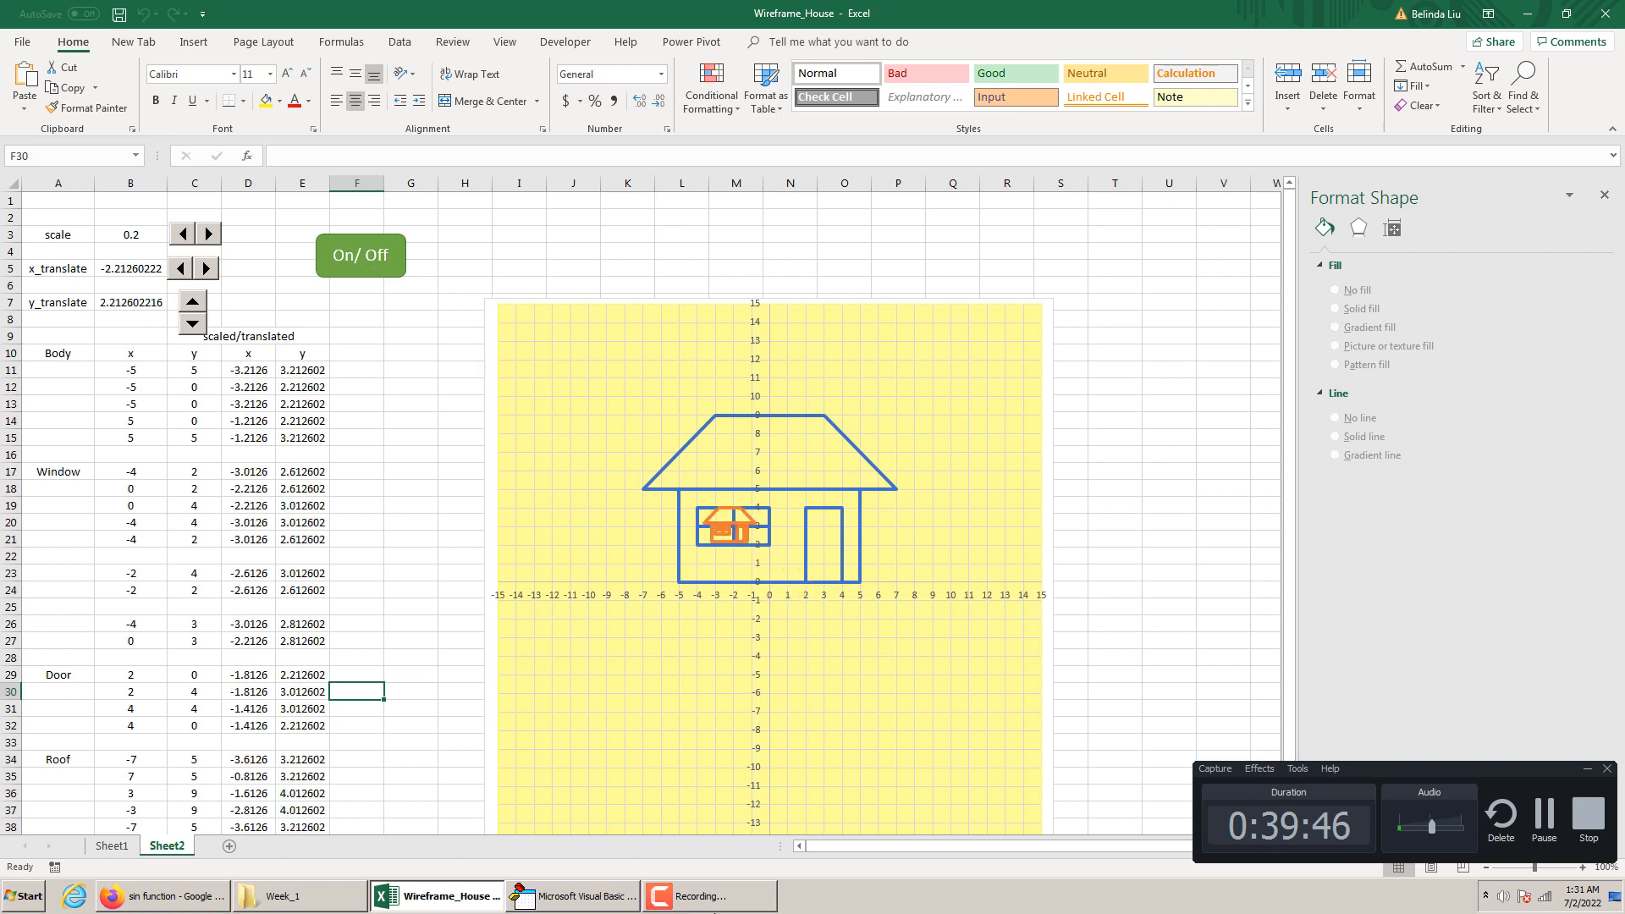
Remove the minus sign from the [B7] statement, replace its Sin function with Cos, and run the animation
{"action": "left_click", "coordinate": [580, 895]}
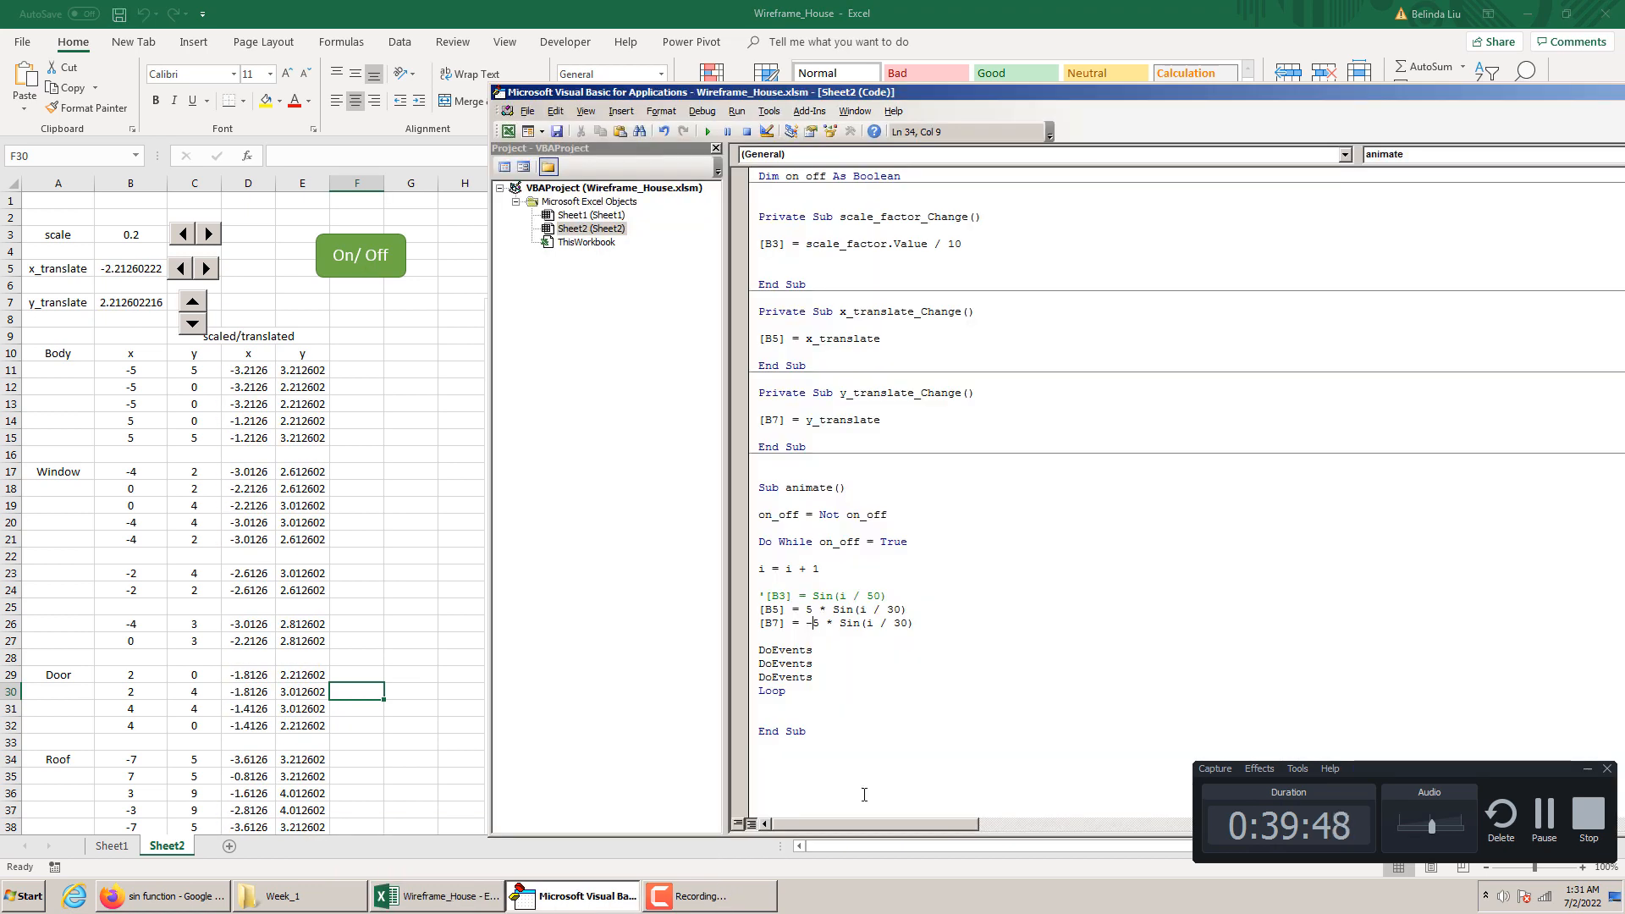
{"action": "key", "text": "BackSpace"}
{"action": "double_click", "coordinate": [849, 623]}
{"action": "type", "text": "Cos"}
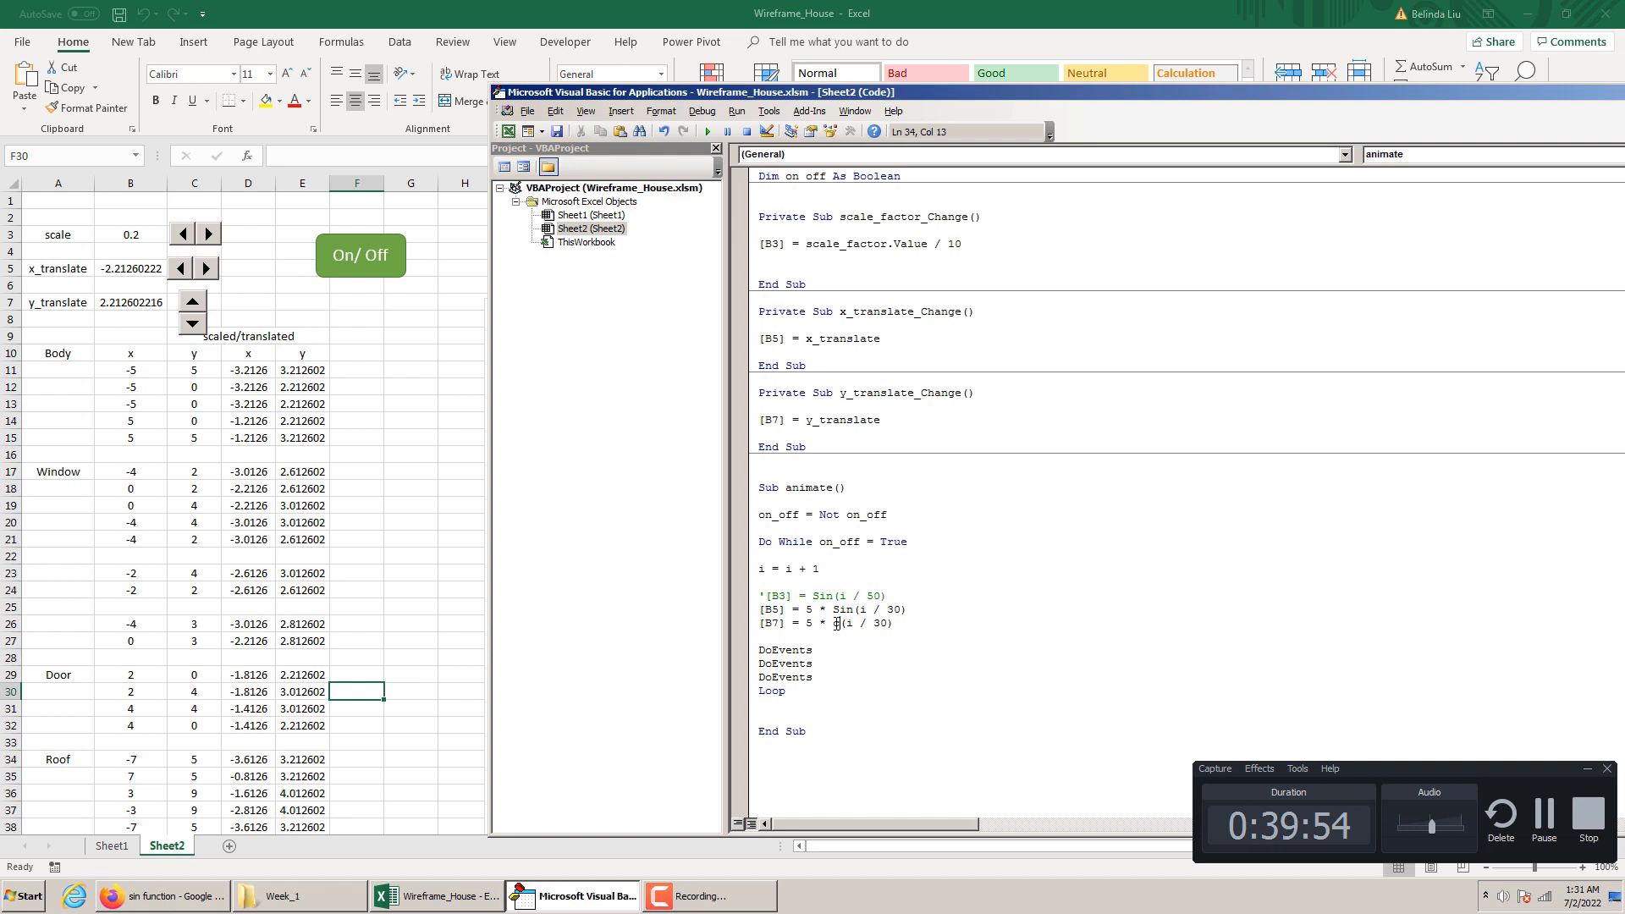
{"action": "left_click", "coordinate": [822, 637]}
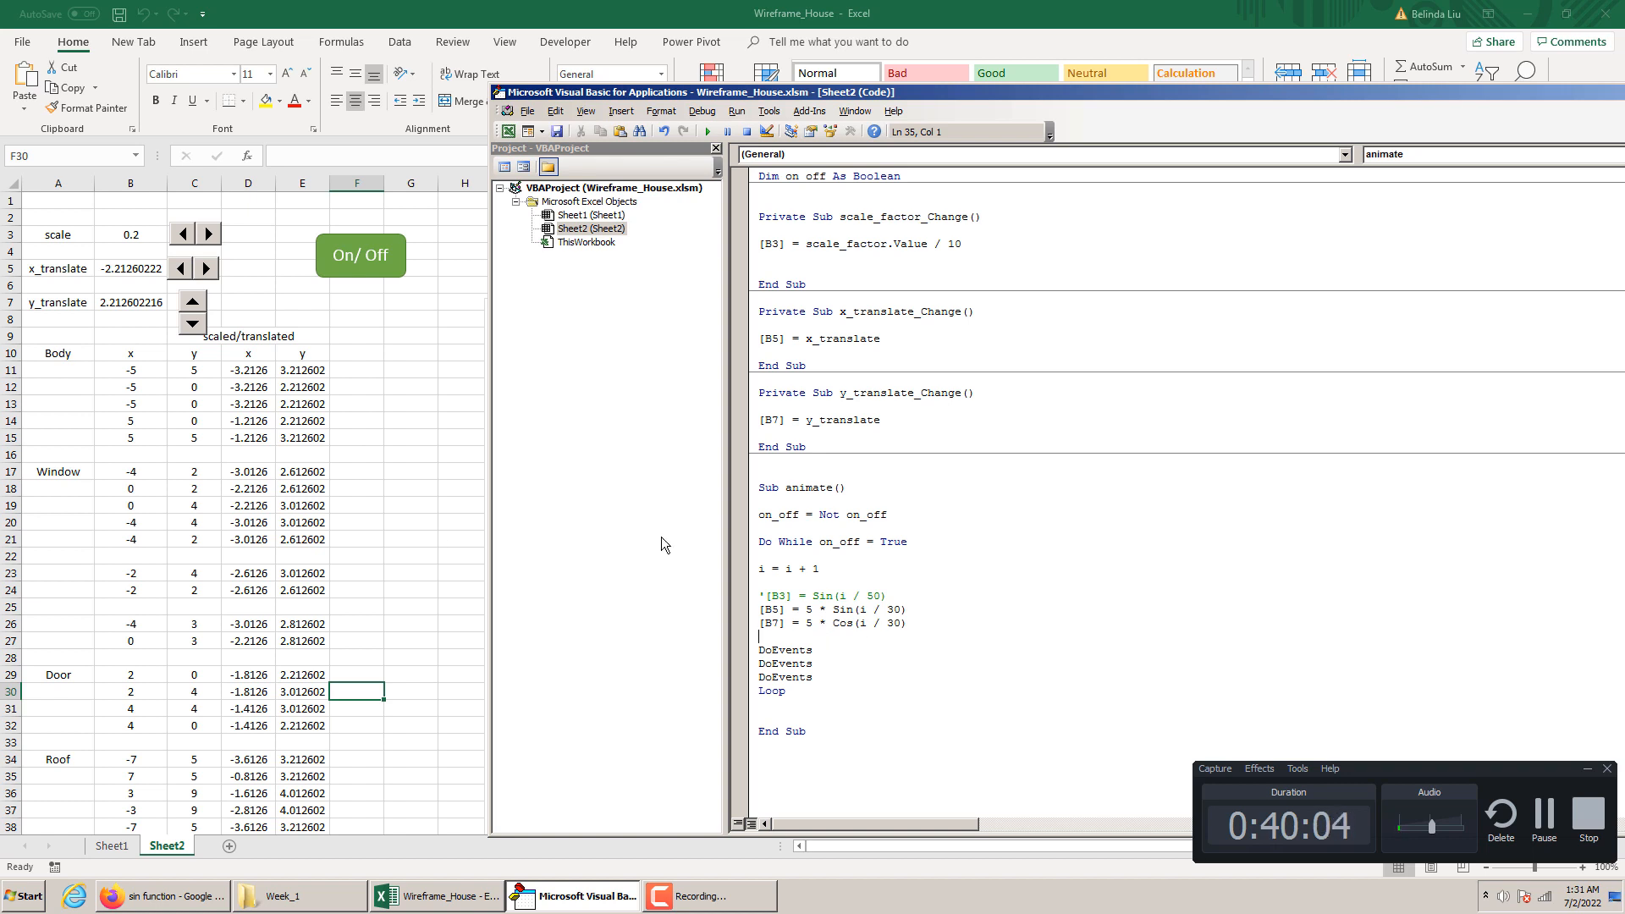
{"action": "left_click", "coordinate": [380, 570]}
{"action": "left_click", "coordinate": [359, 245]}
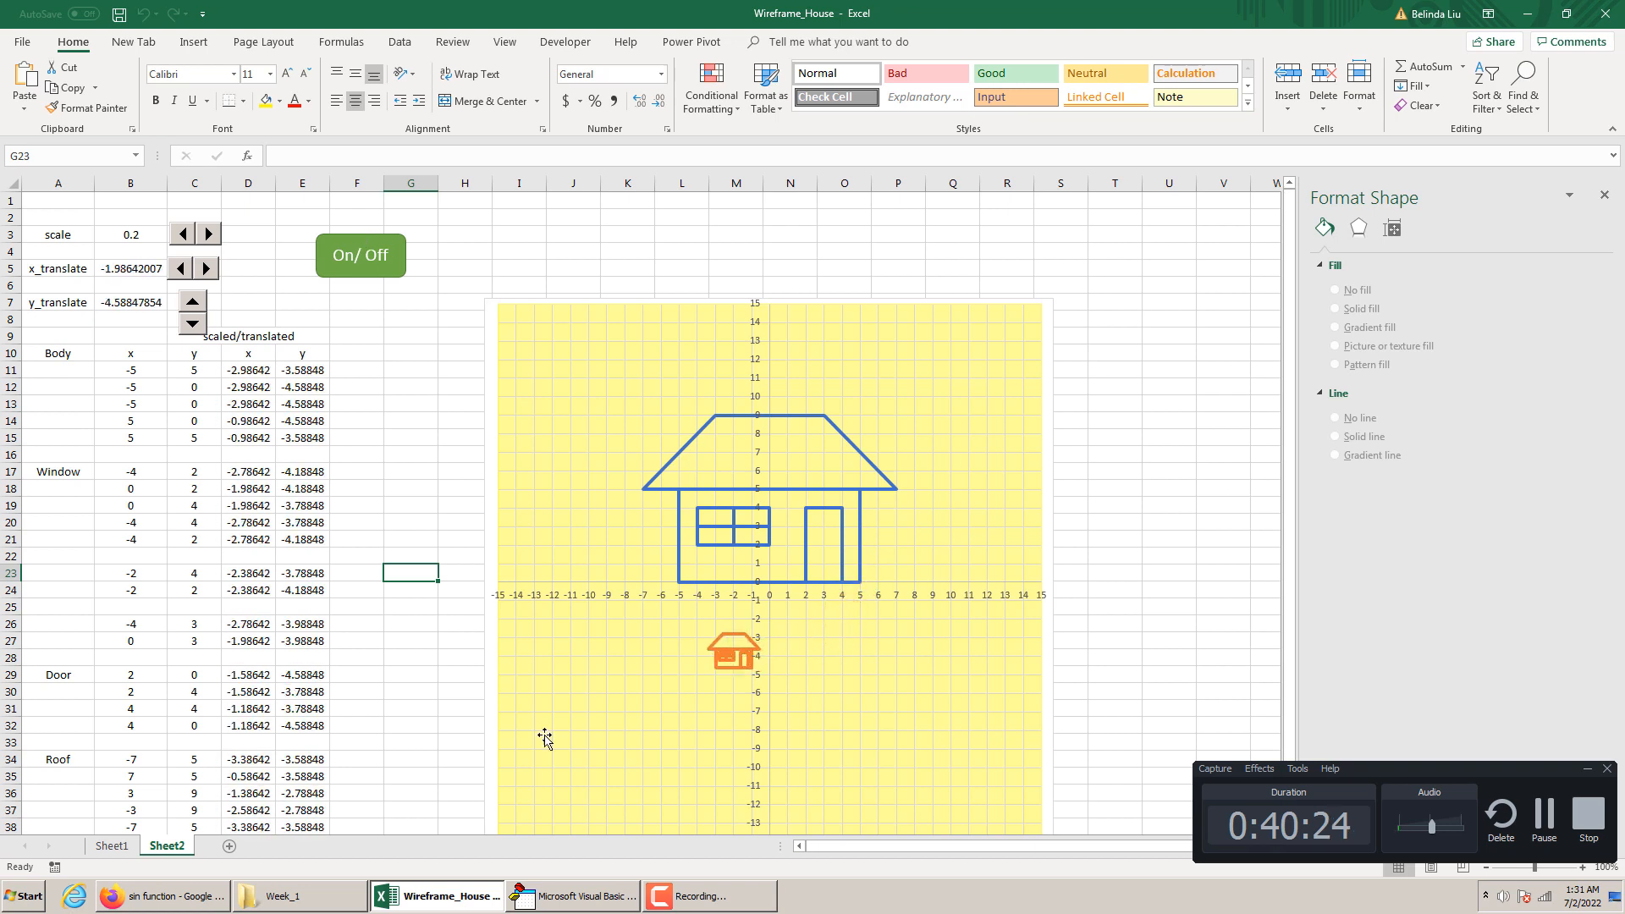
Set the multiplier in the animate macro's [B7] cosine statement to -5, then start and stop the animation with the On/Off shape
{"action": "left_click", "coordinate": [565, 895]}
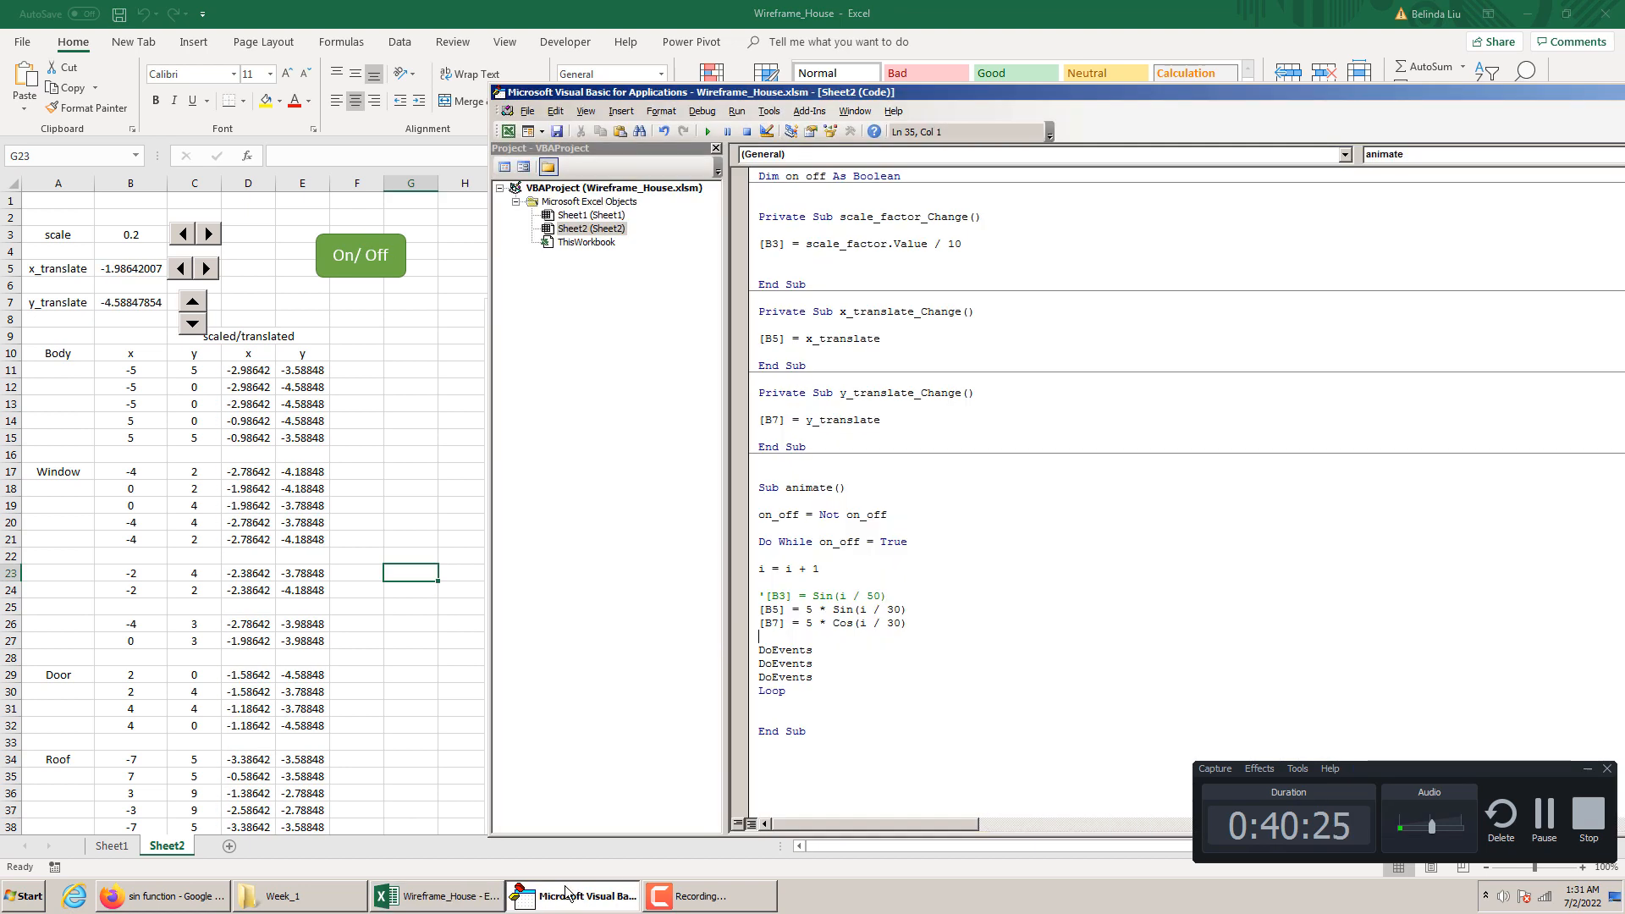
{"action": "left_click", "coordinate": [804, 623]}
{"action": "type", "text": "-"}
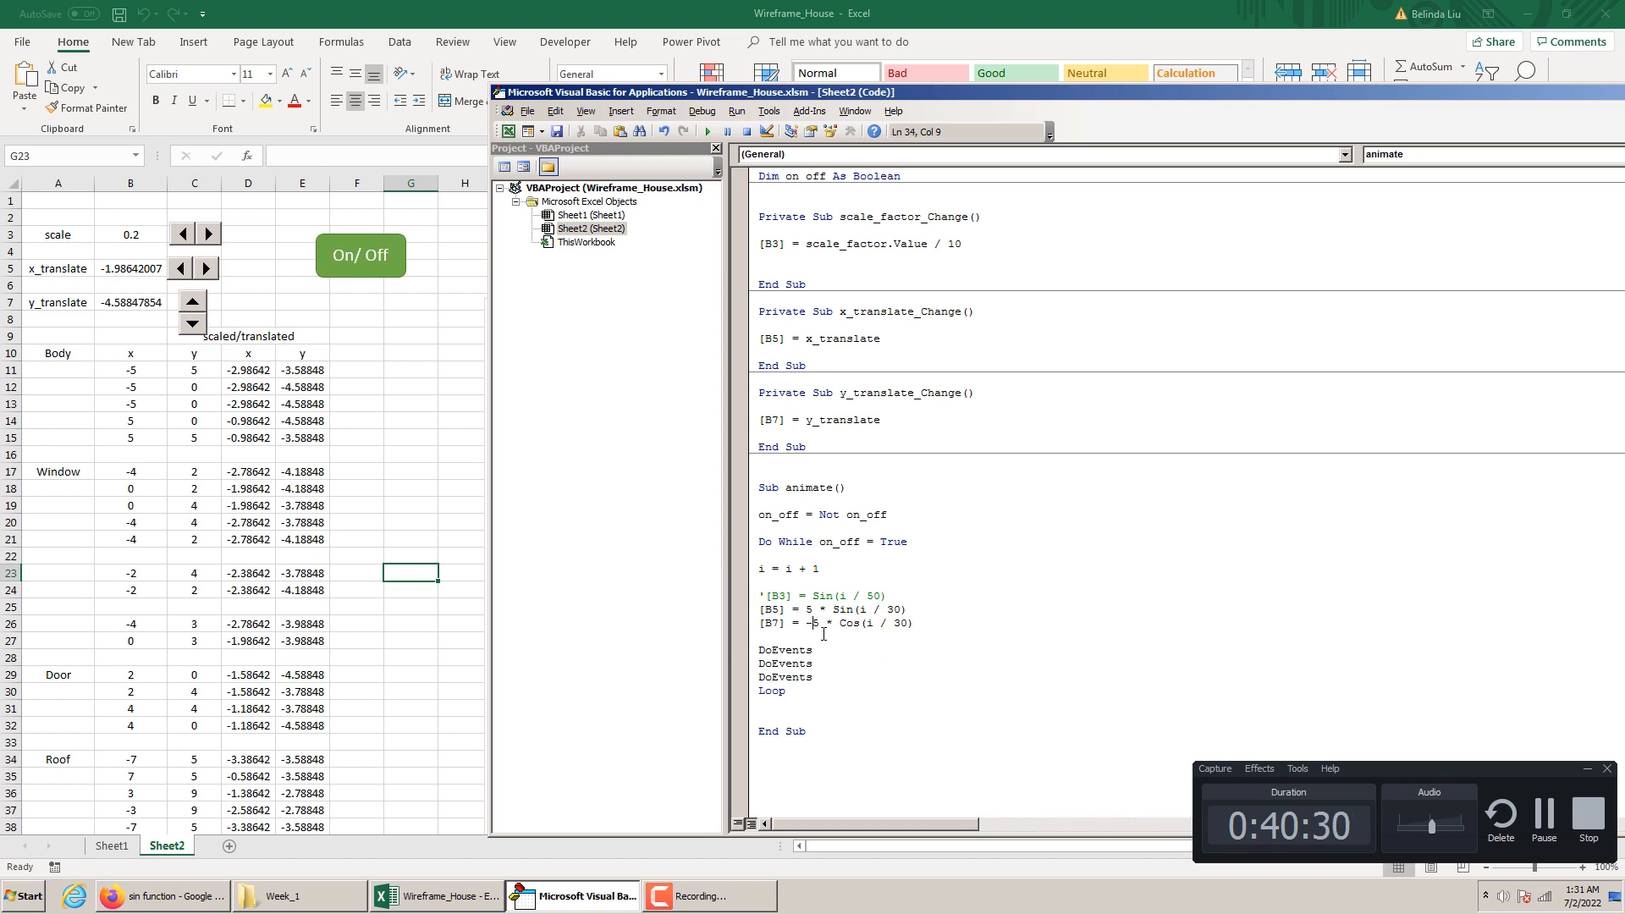
{"action": "left_click", "coordinate": [446, 518]}
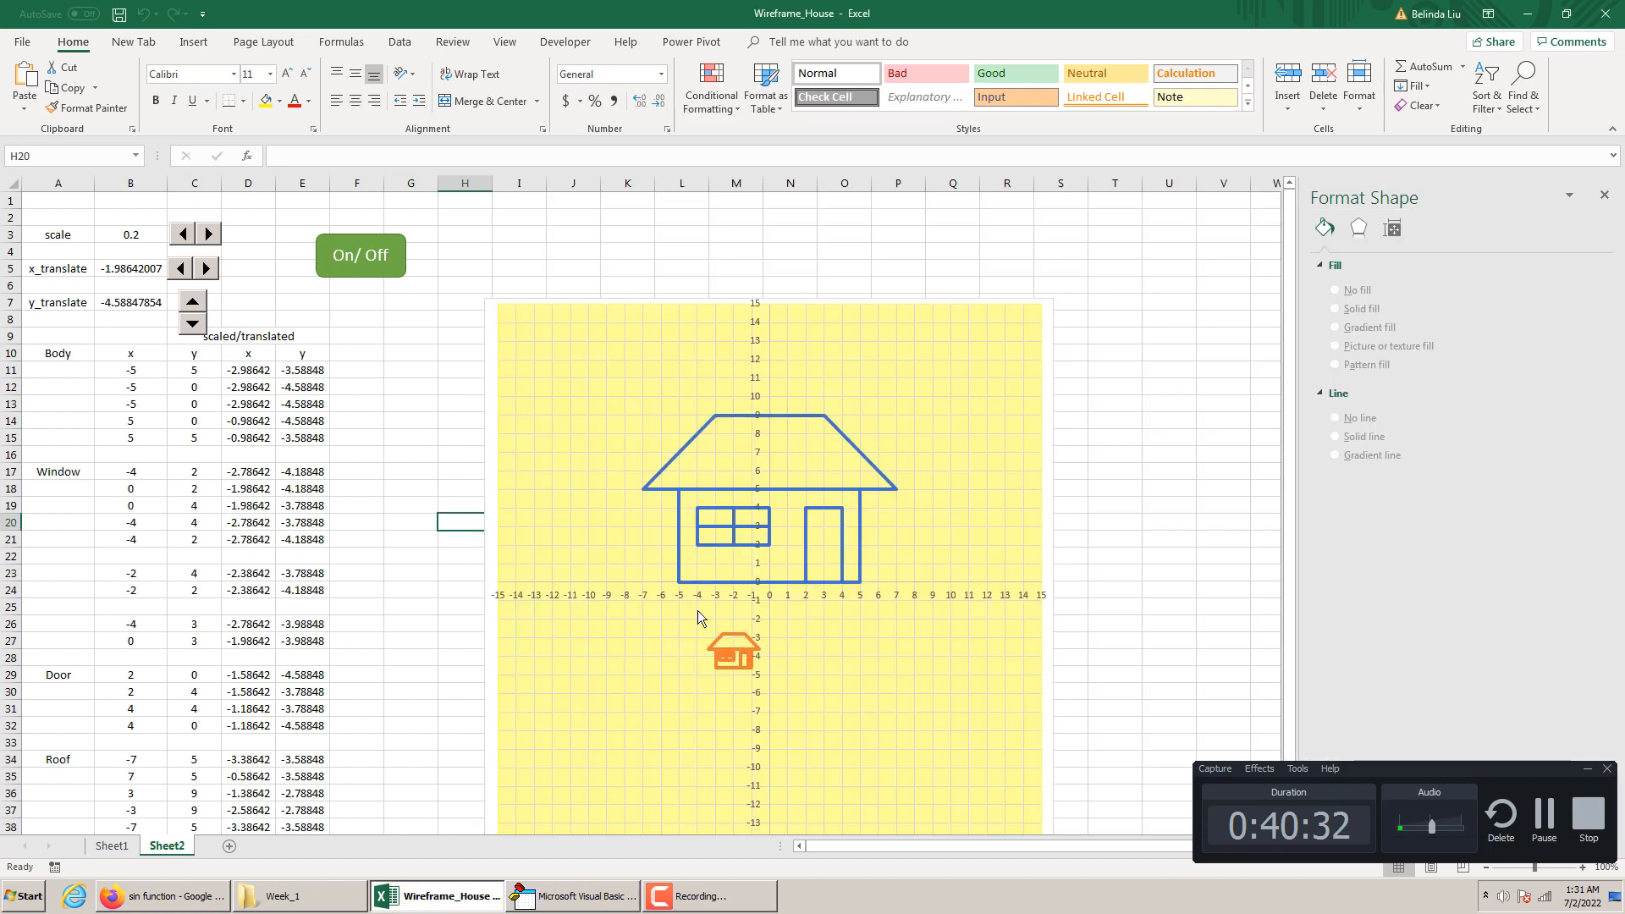
{"action": "left_click", "coordinate": [360, 275]}
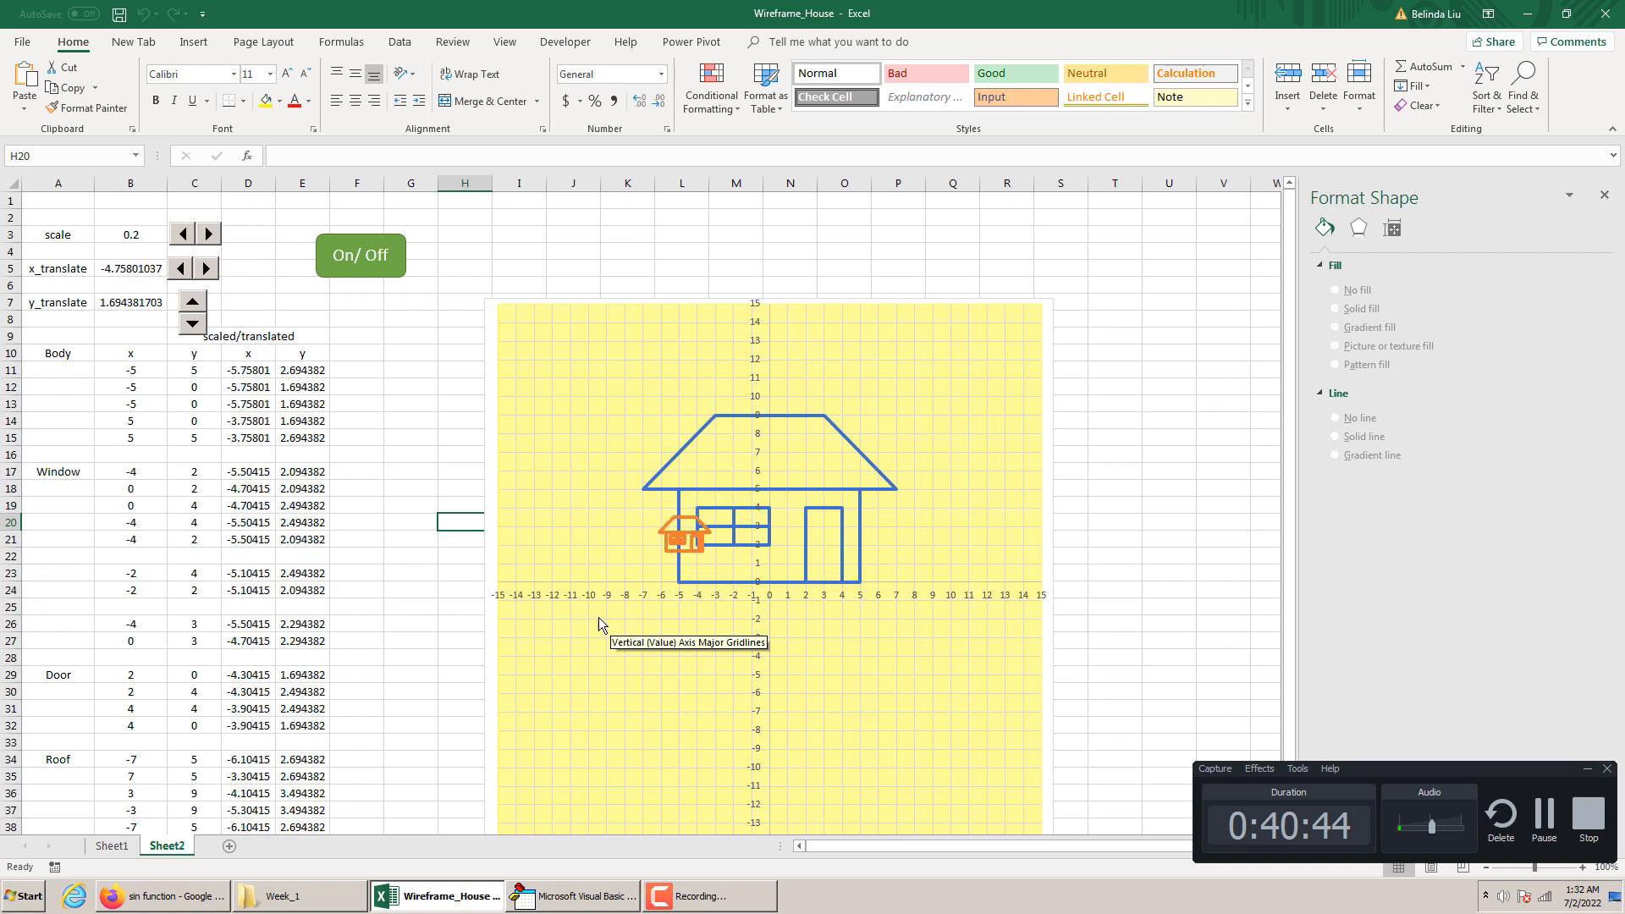
{"action": "left_click", "coordinate": [359, 265]}
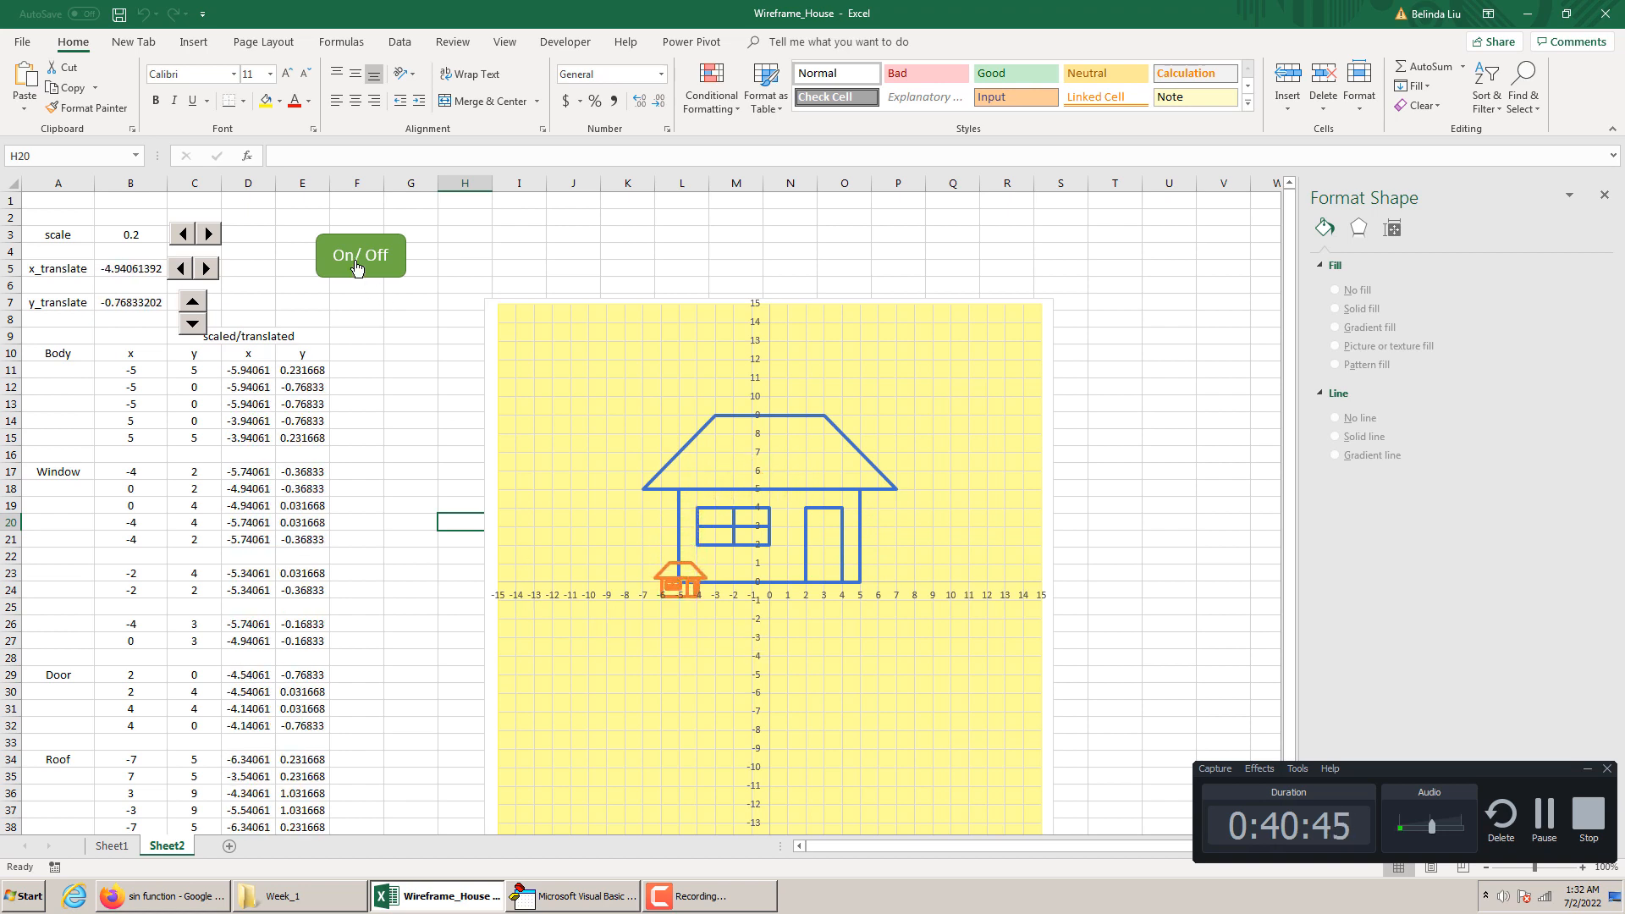
Set the divisor to 3 in both the [B5] and [B7] statements, then start and stop the animation
{"action": "left_click", "coordinate": [582, 897]}
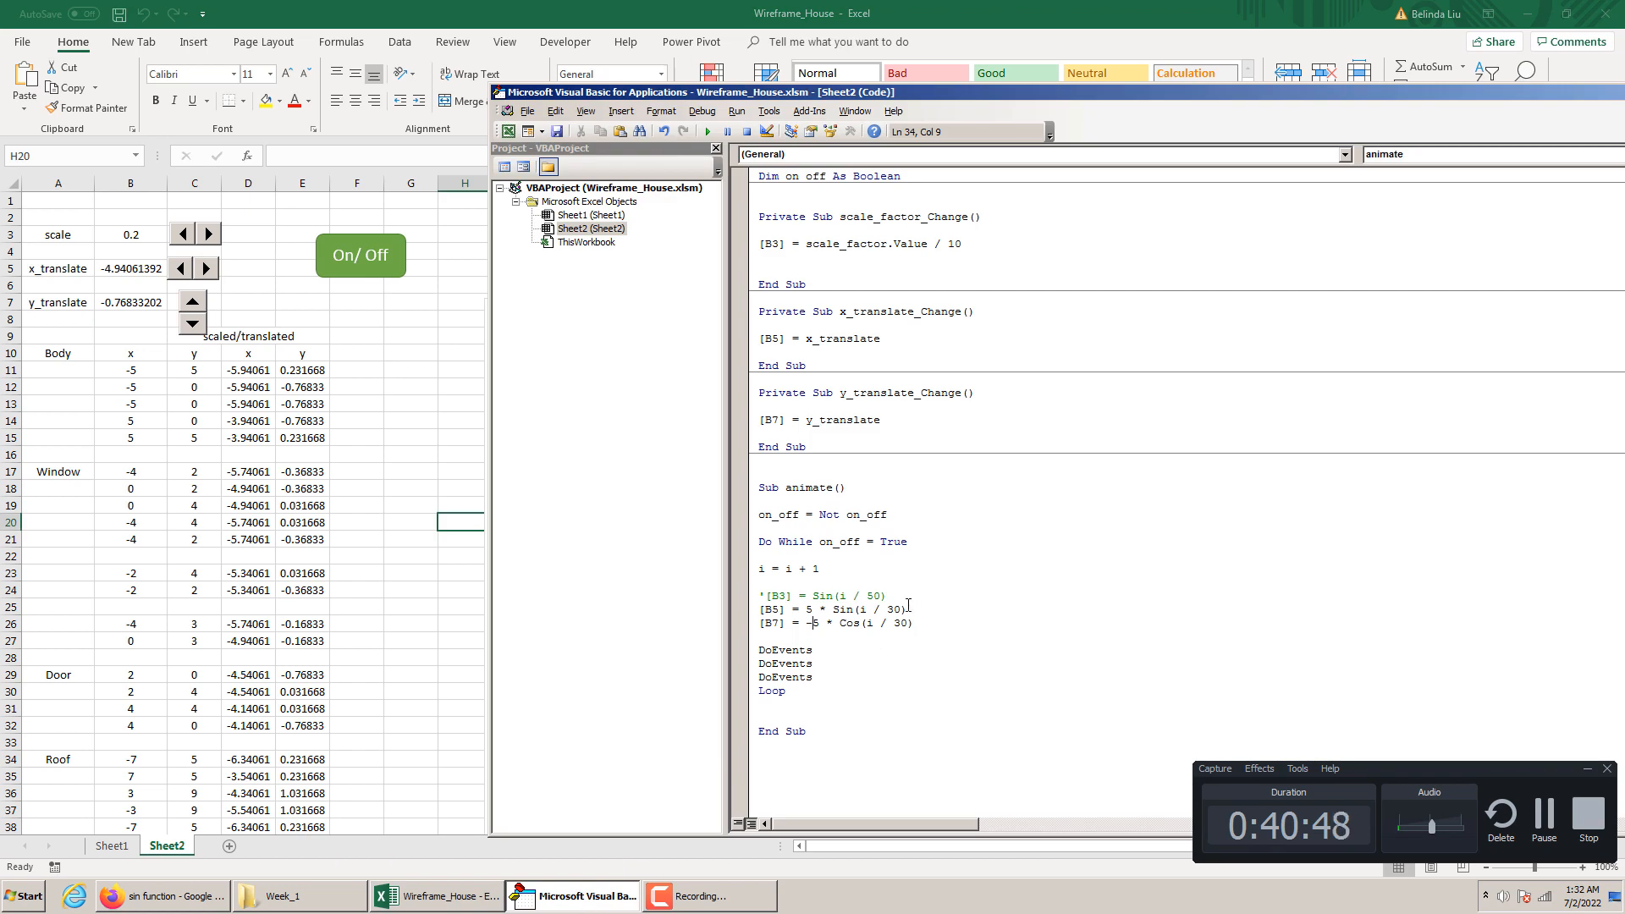
{"action": "type", "text": ")"}
{"action": "key", "text": "Left"}
{"action": "key", "text": "BackSpace"}
{"action": "left_click", "coordinate": [442, 454]}
{"action": "left_click", "coordinate": [360, 278]}
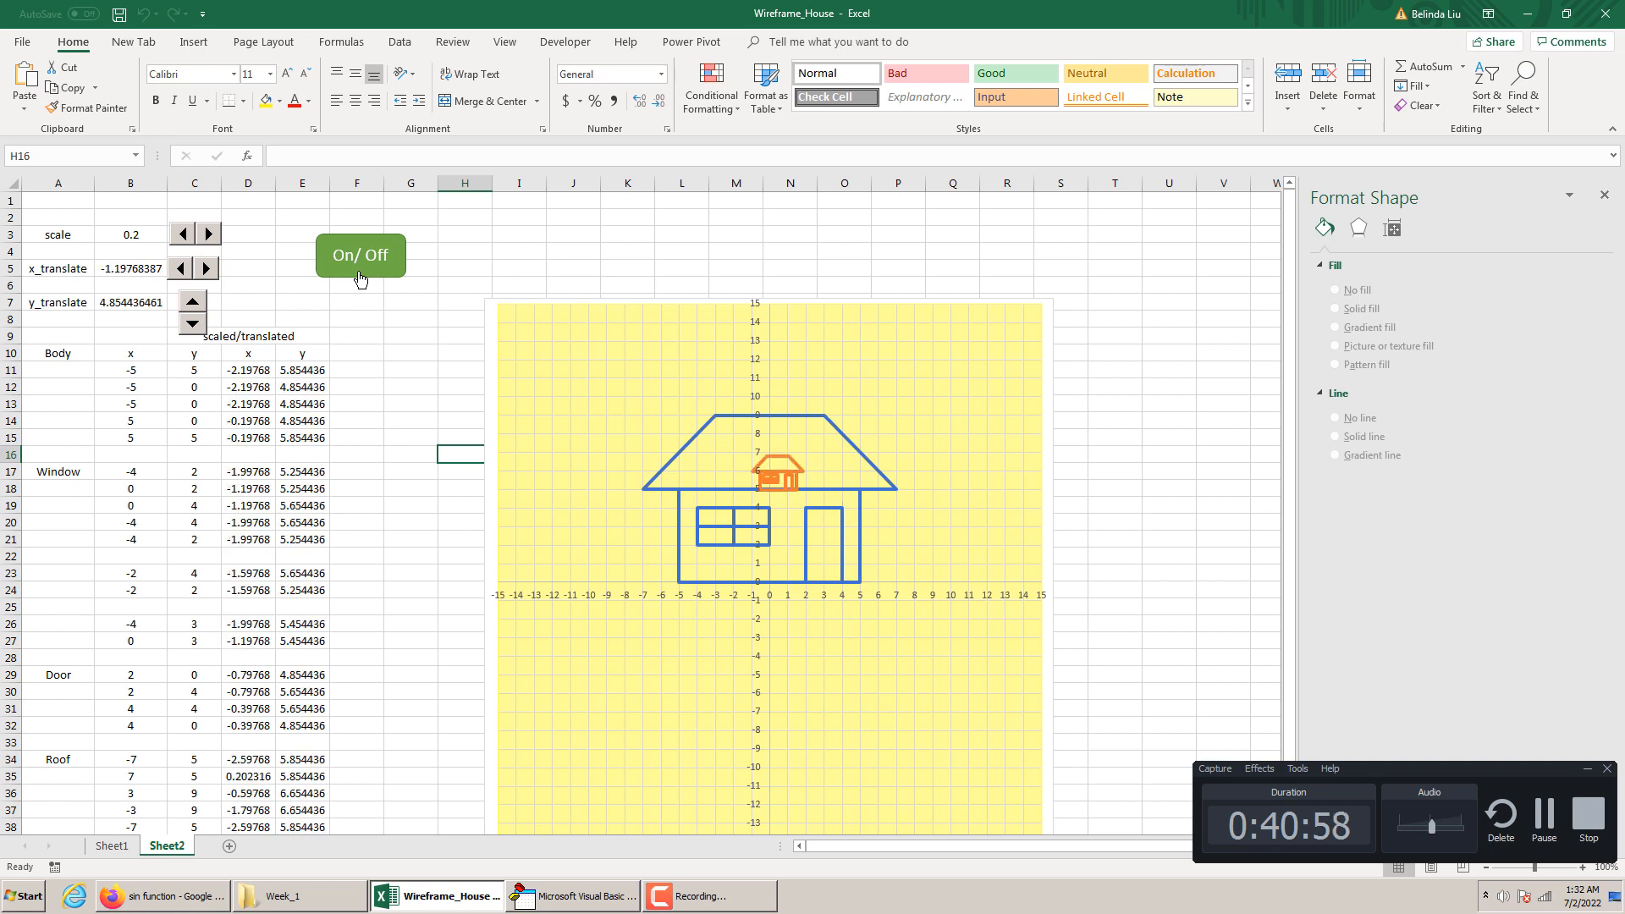
{"action": "left_click", "coordinate": [359, 278]}
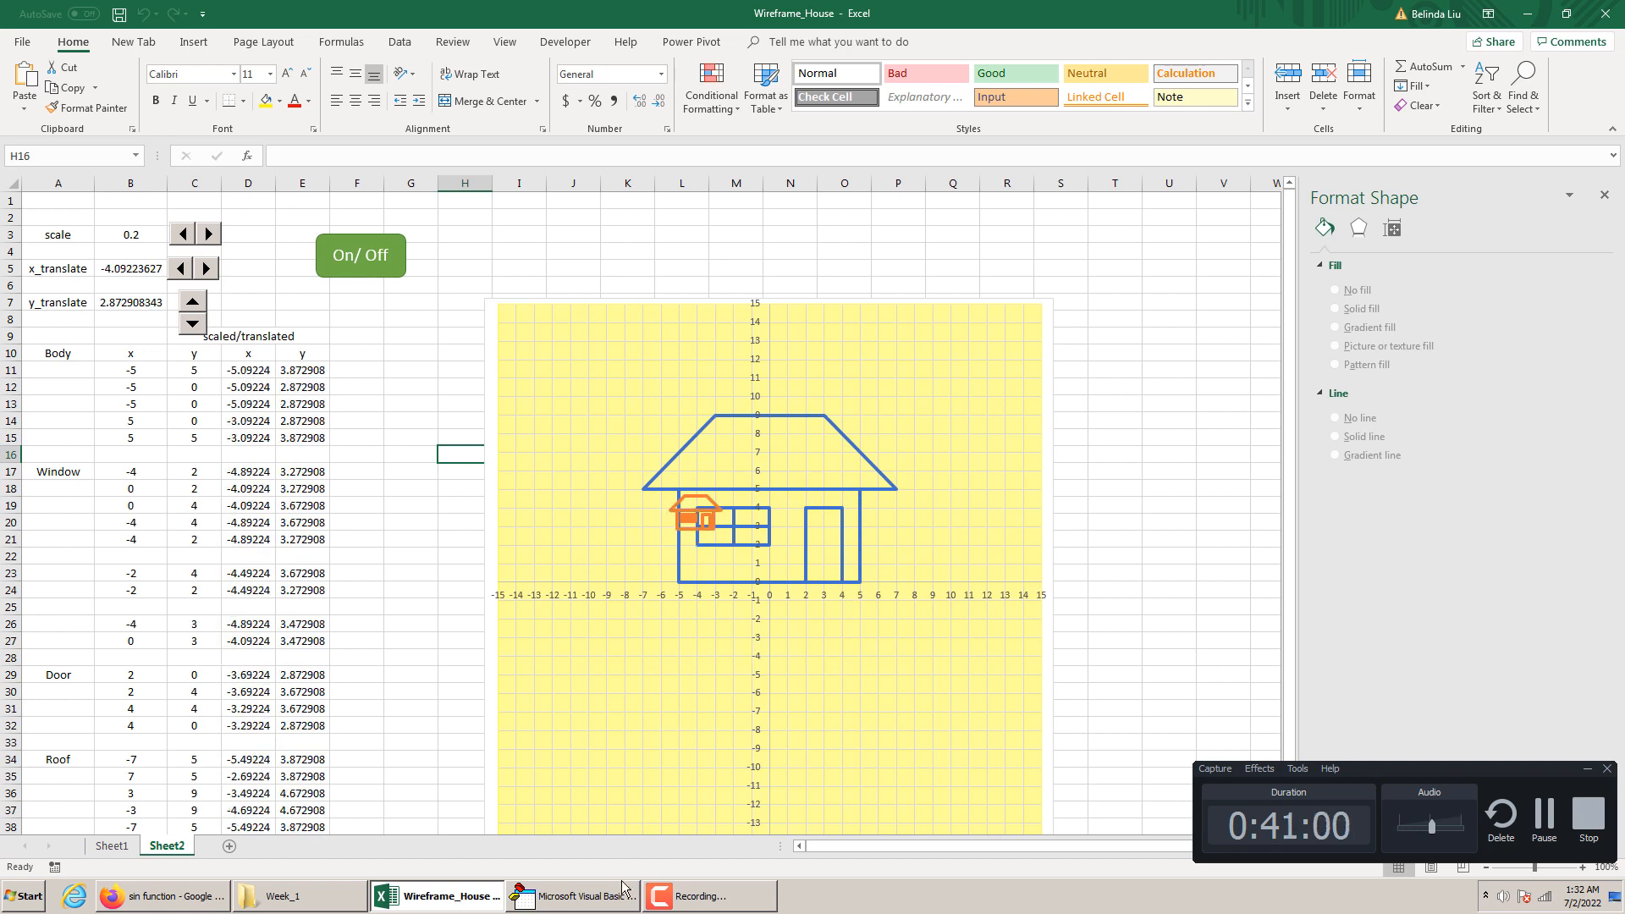
Set the divisor to 2 in both the [B5] and [B7] statements and run the animation with the On/Off shape
{"action": "left_click", "coordinate": [573, 896]}
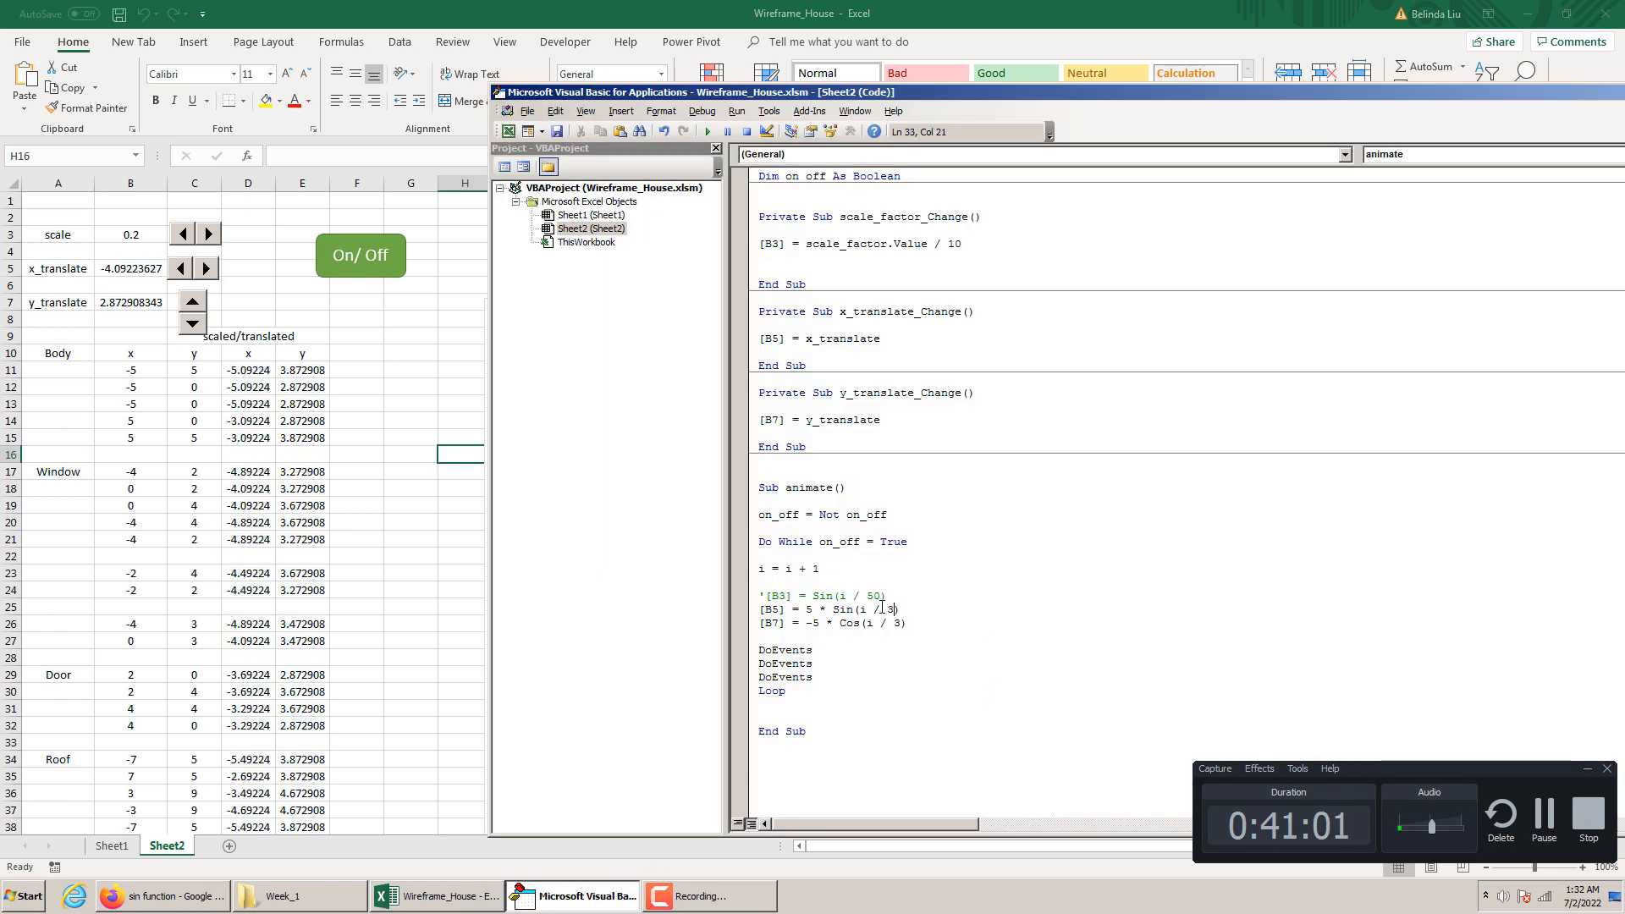
{"action": "key", "text": "BackSpace"}
{"action": "type", "text": "2"}
{"action": "key", "text": "Down"}
{"action": "key", "text": "BackSpace"}
{"action": "left_click", "coordinate": [453, 469]}
{"action": "left_click", "coordinate": [376, 277]}
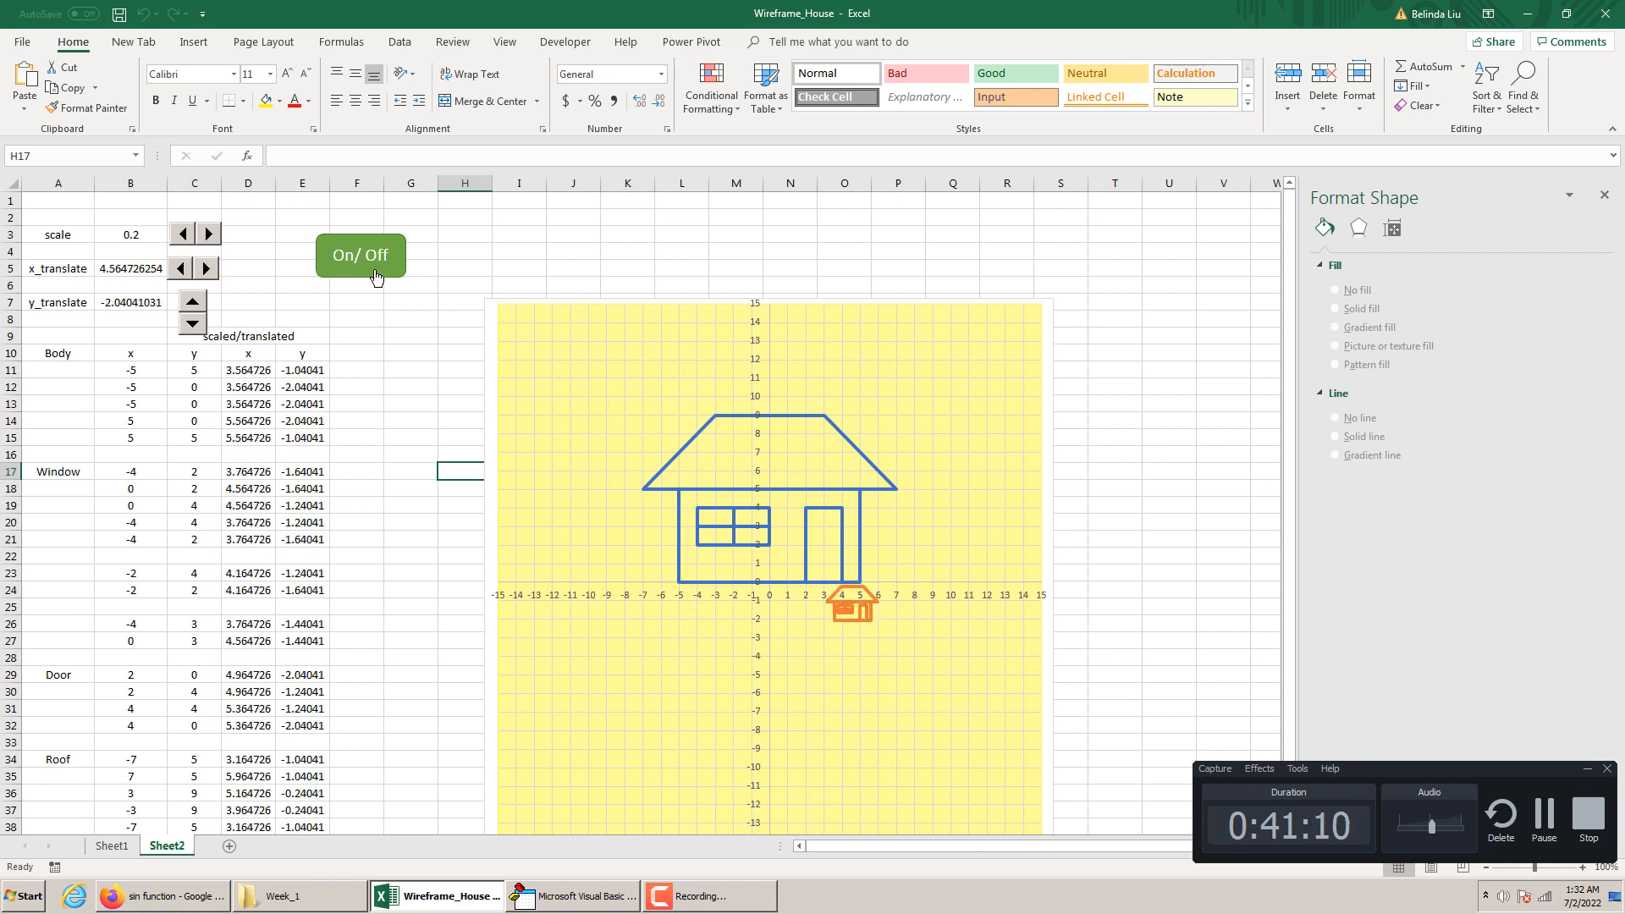
Replace the divisor in the [B7] cosine statement only and run the animation with the On/Off shape
{"action": "left_click", "coordinate": [572, 891]}
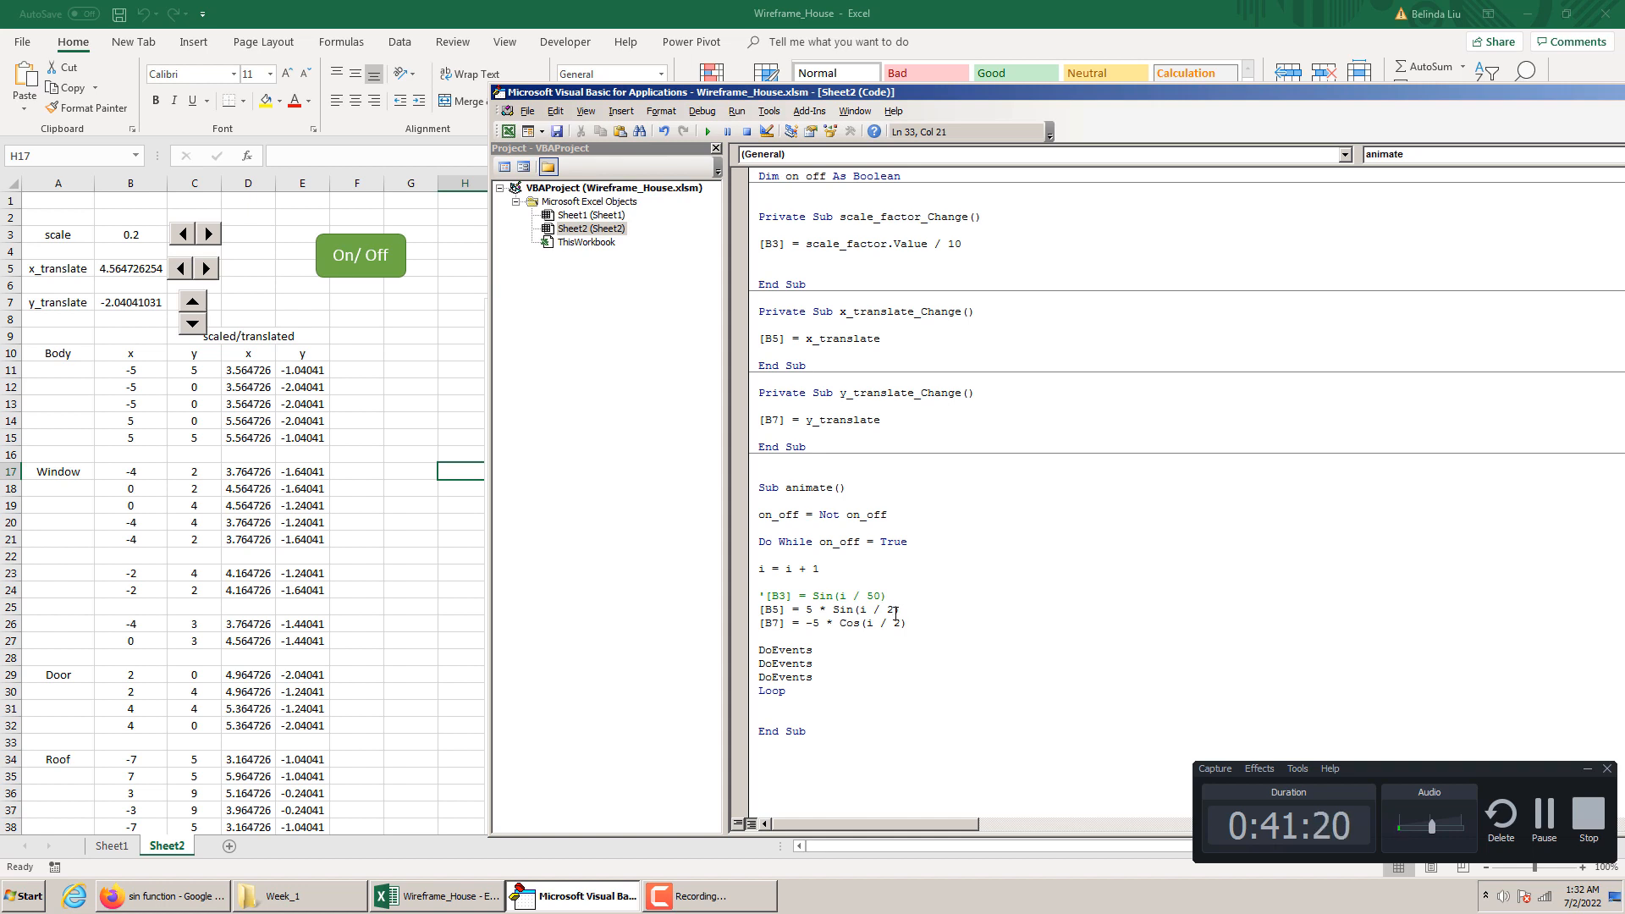
{"action": "double_click", "coordinate": [896, 622]}
{"action": "type", "text": "2"}
{"action": "left_click", "coordinate": [450, 625]}
{"action": "left_click", "coordinate": [370, 271]}
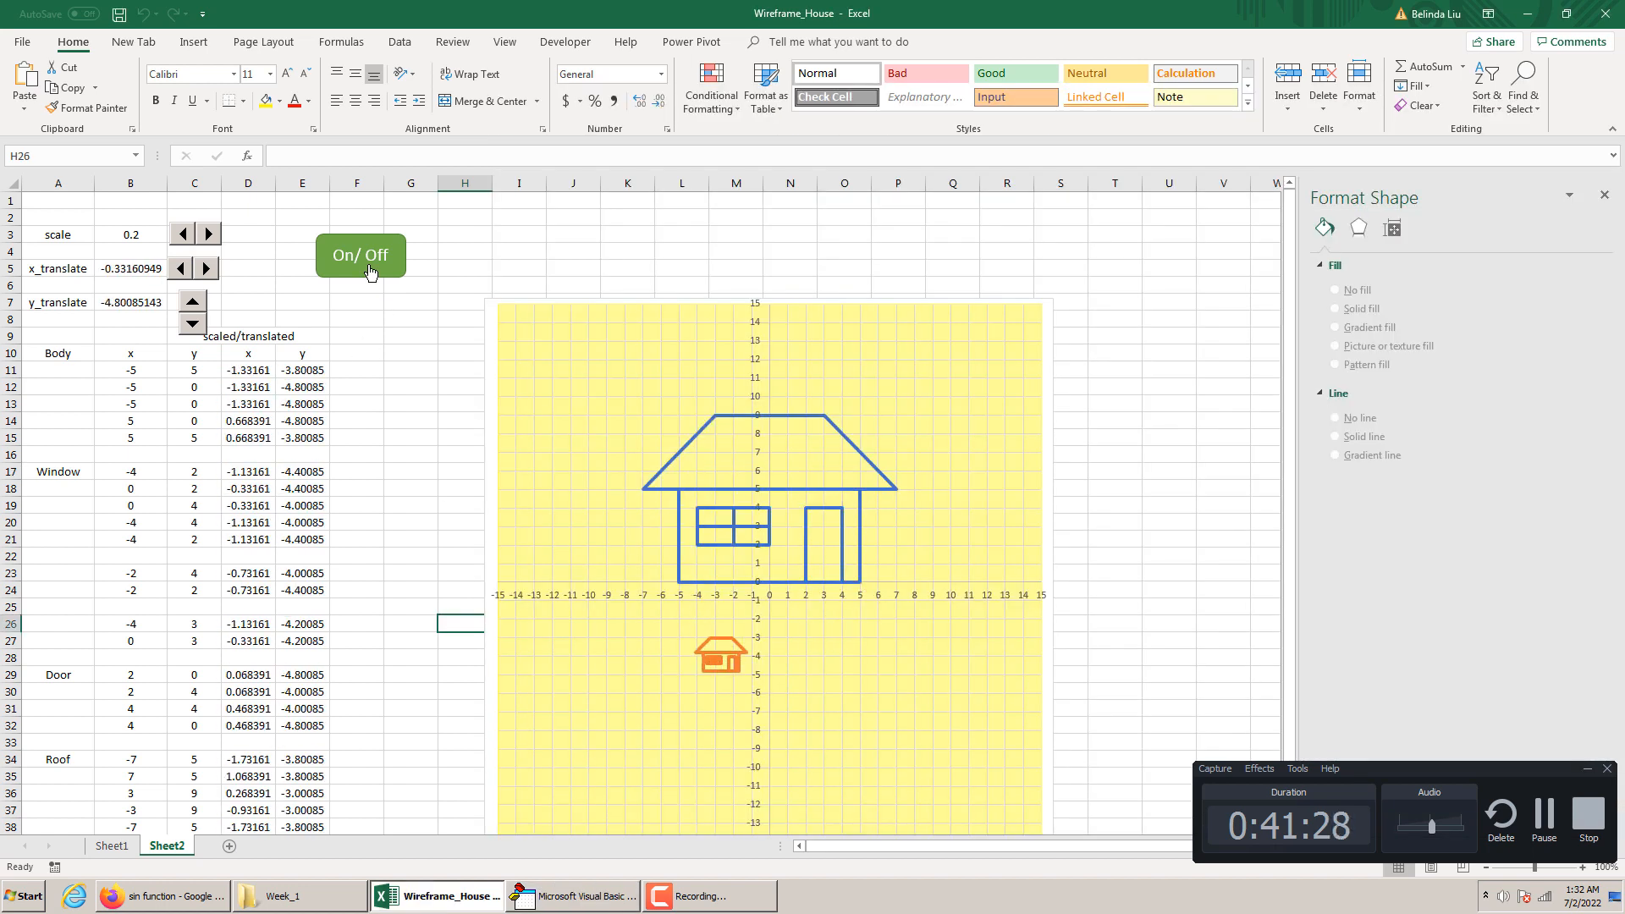